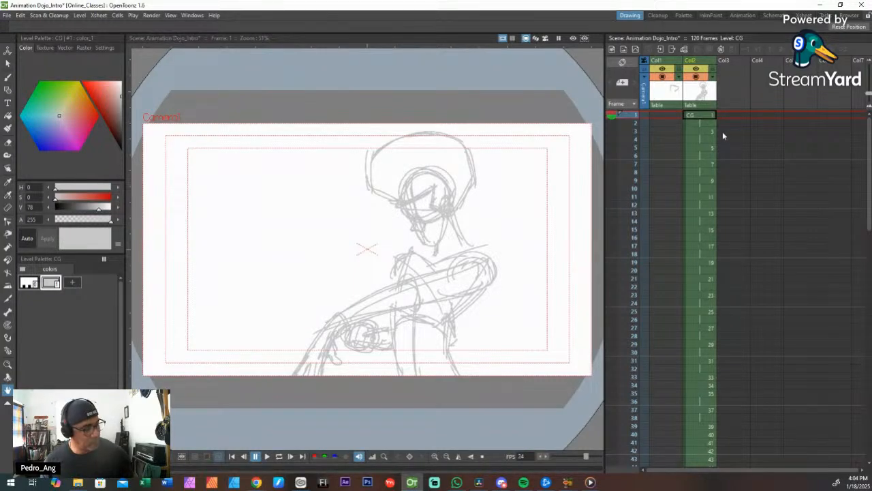
Step: Review the rough animation's exposure sheet from end to start, checking how the drawings on frames 1 to 3 of the CG level are held
key("l")
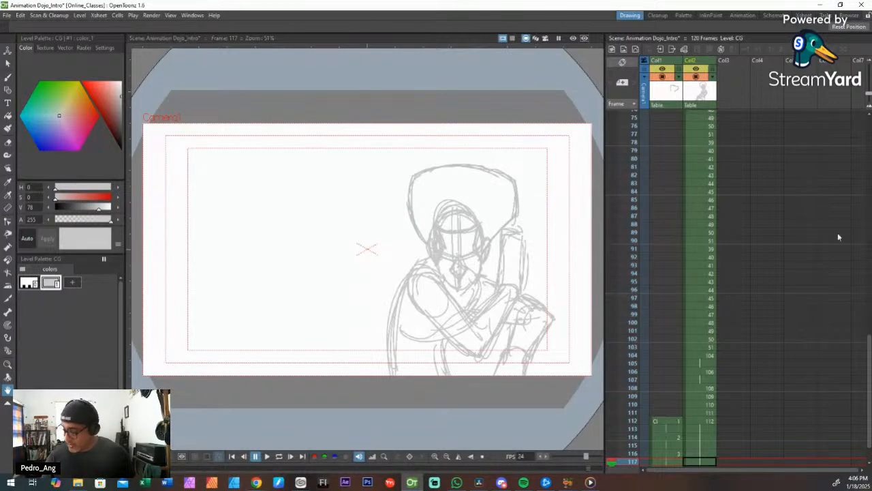
scroll(870, 347, "up", 1)
left_click_drag(870, 348, 866, 130)
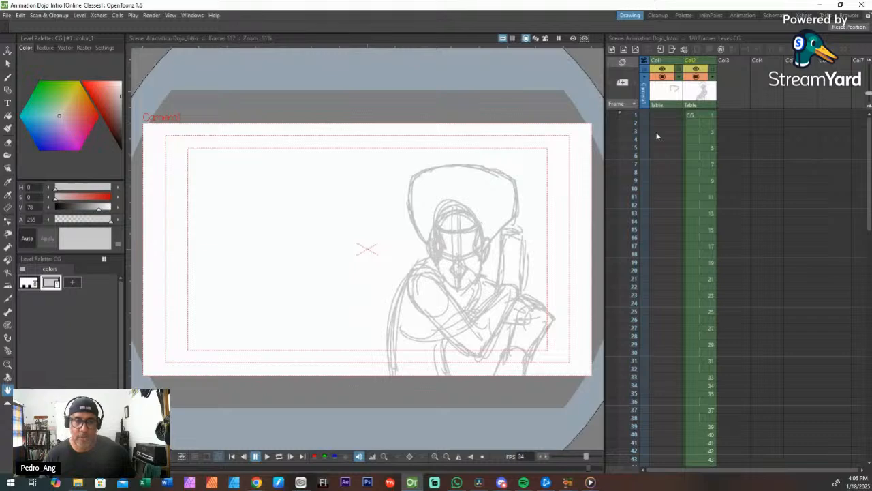
left_click(700, 117)
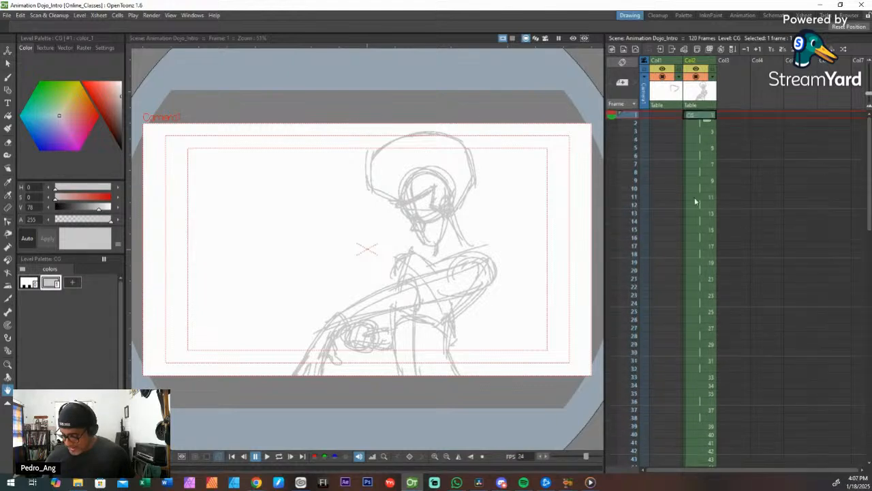
left_click_drag(864, 196, 838, 444)
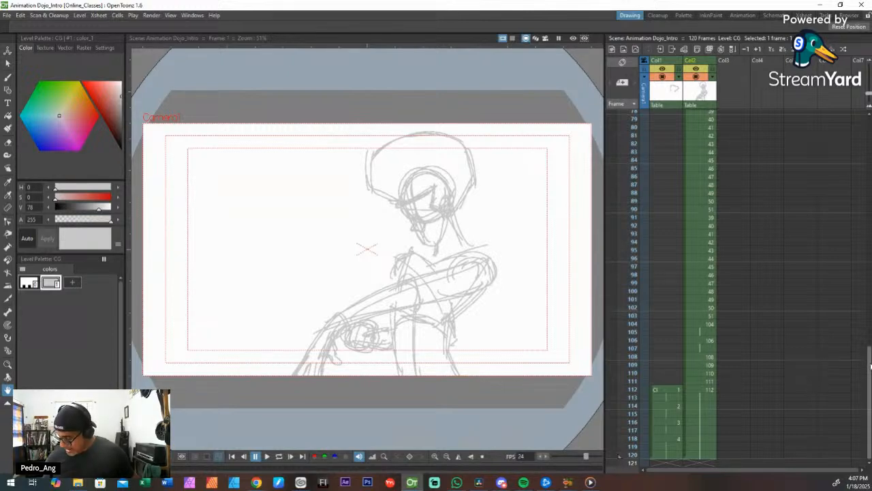
left_click_drag(870, 366, 870, 112)
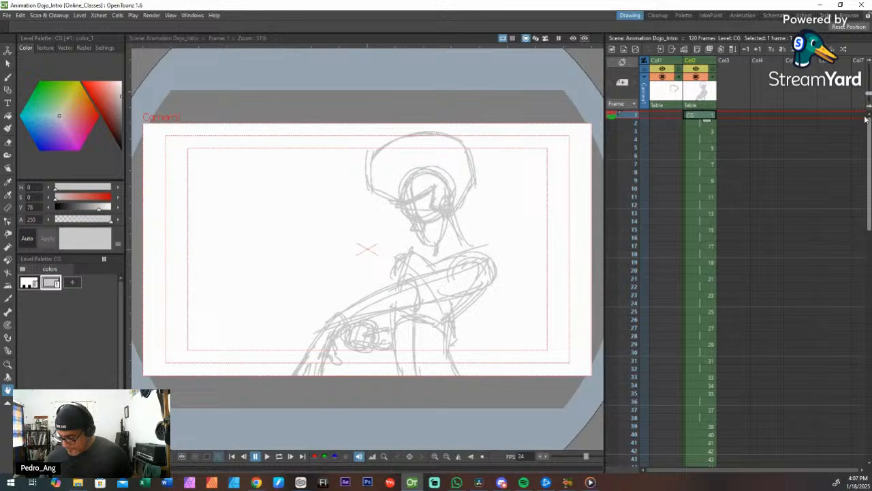
left_click(703, 131)
left_click(702, 117)
left_click(702, 123)
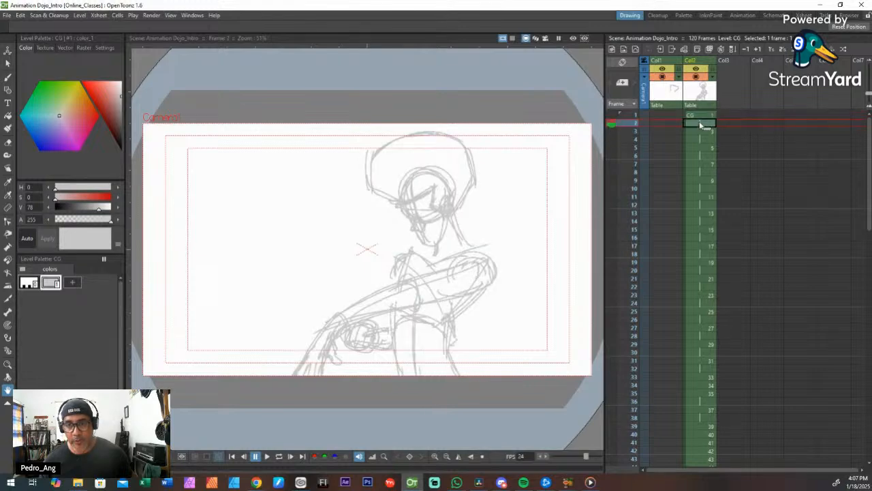
left_click_drag(700, 116, 701, 122)
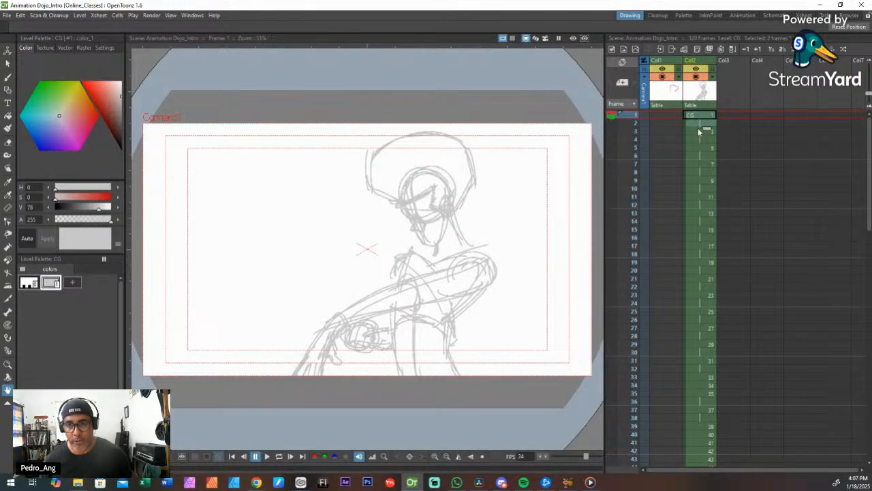
left_click(698, 130)
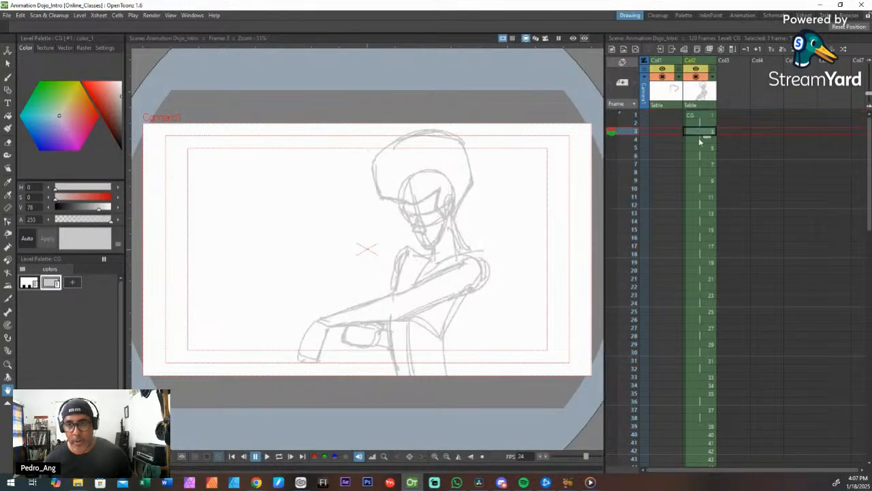
Step: Compare the poses on frames 31 to 37 of the CG column, switching repeatedly between frames 33 and 34
left_click(709, 377)
left_click(709, 360)
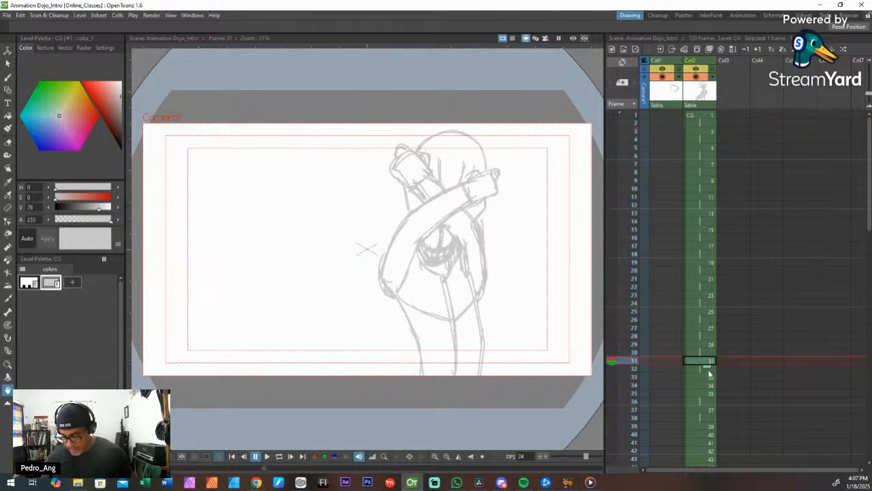
left_click(709, 371)
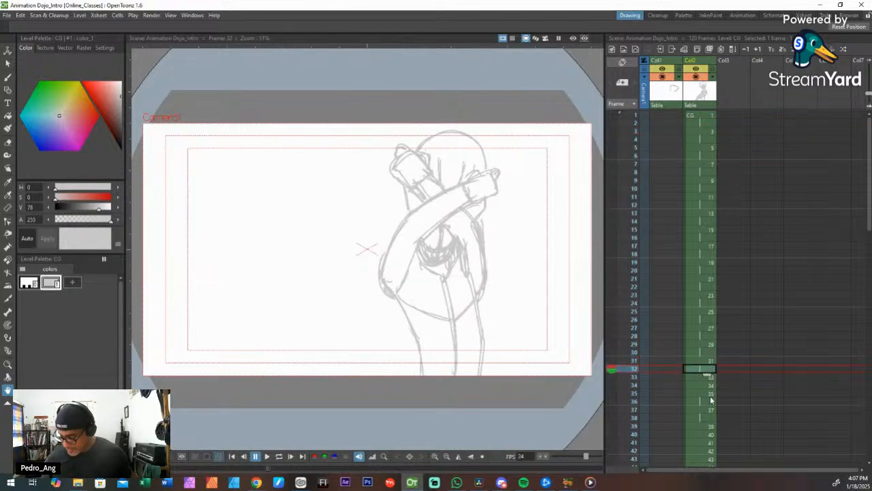
left_click(712, 385)
left_click(715, 378)
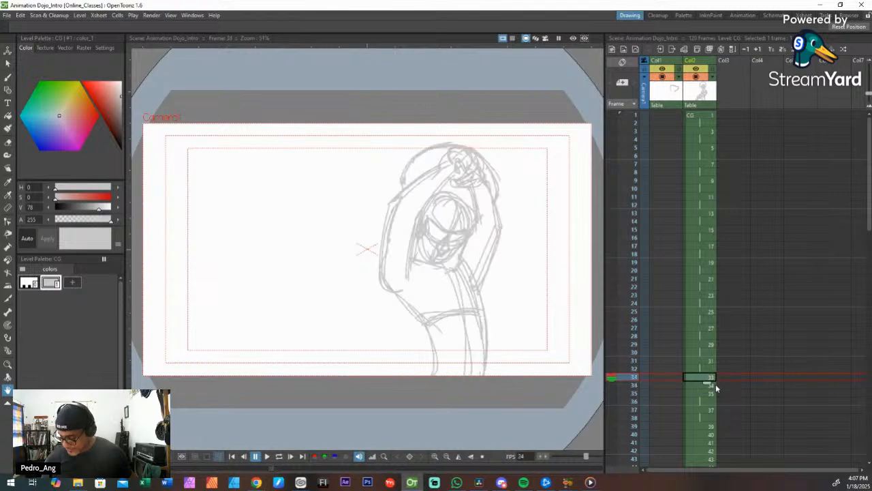
left_click(702, 386)
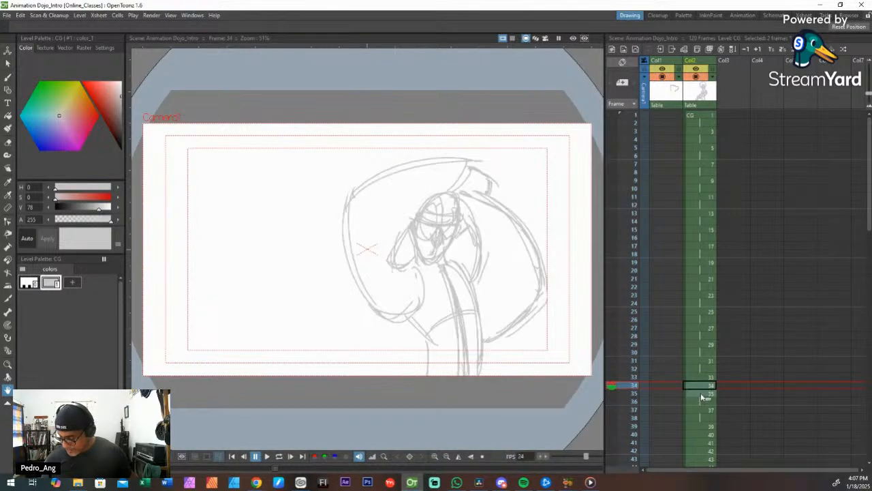
left_click(708, 377)
left_click(708, 386)
left_click(706, 379)
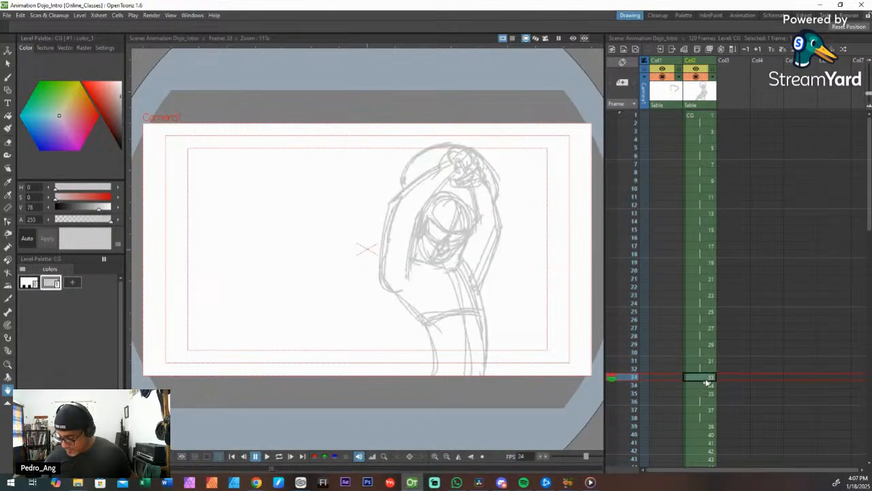
left_click(707, 386)
left_click(705, 378)
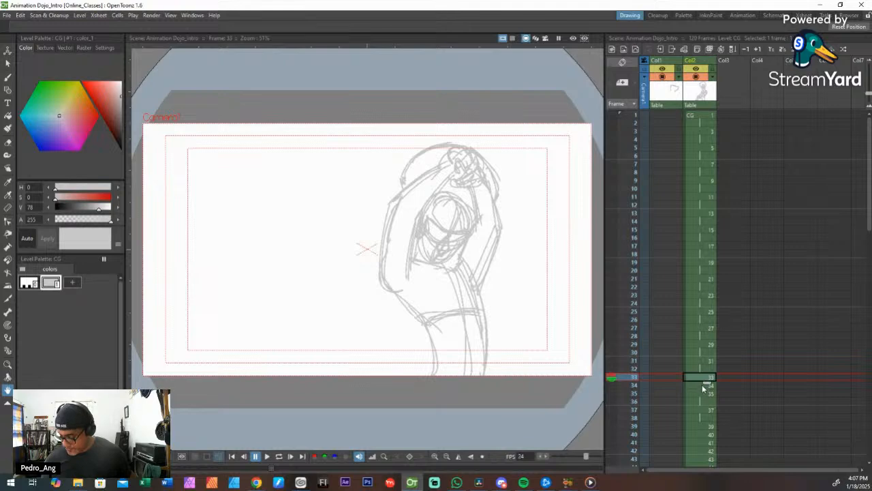
left_click(704, 385)
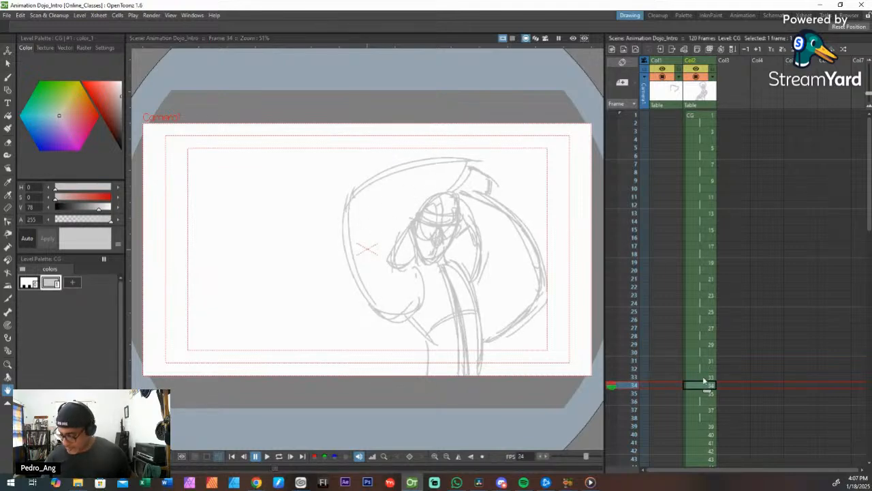
left_click(706, 393)
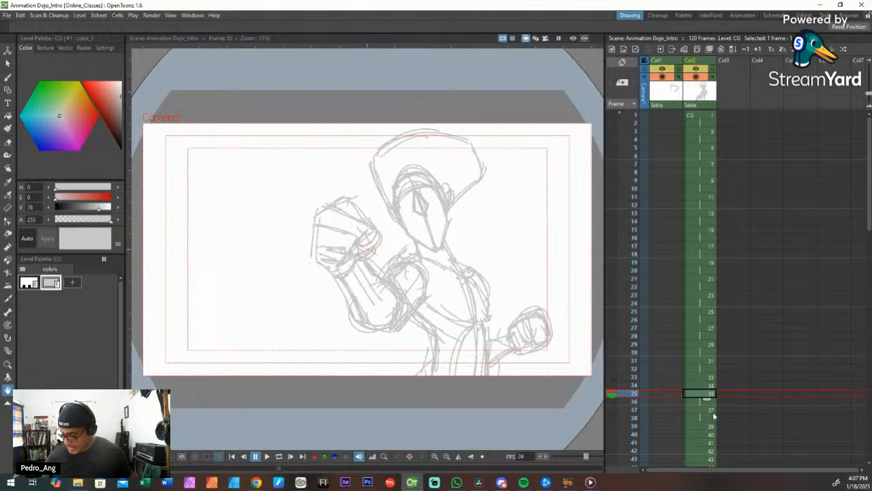
left_click(711, 409)
Step: Examine the repeated drawings around frame 70 of the CG column and return to frame 1
scroll(869, 244, "down", 1)
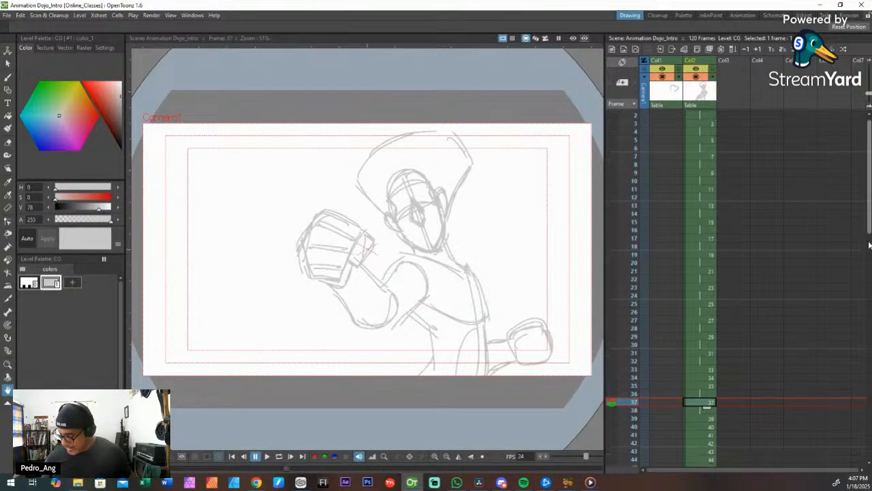
scroll(868, 244, "down", 7)
left_click(709, 239)
left_click(707, 248)
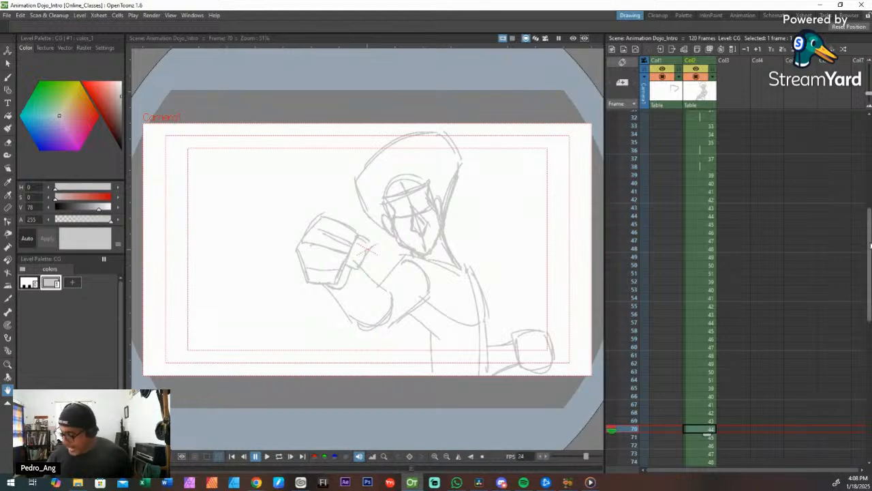
left_click_drag(870, 246, 870, 154)
left_click(704, 117)
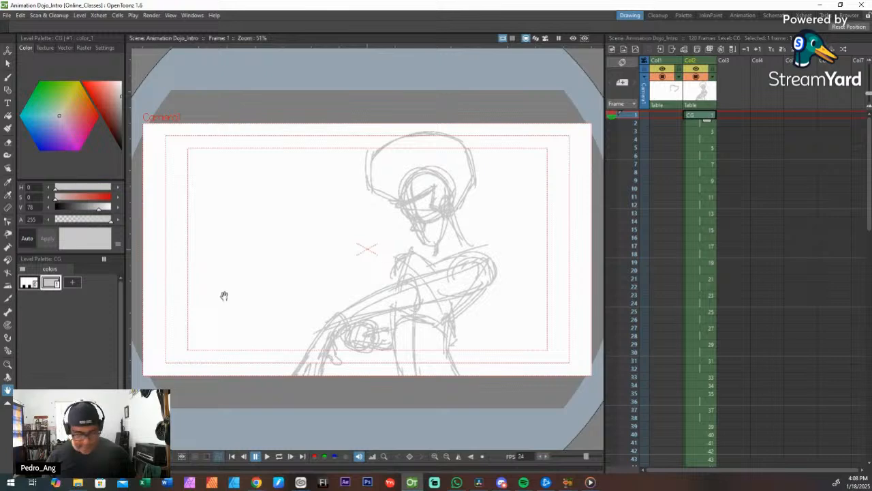
Step: Add a darker grey style with value 53 to the CG palette and lower the original grey's alpha to 116
left_click(52, 286)
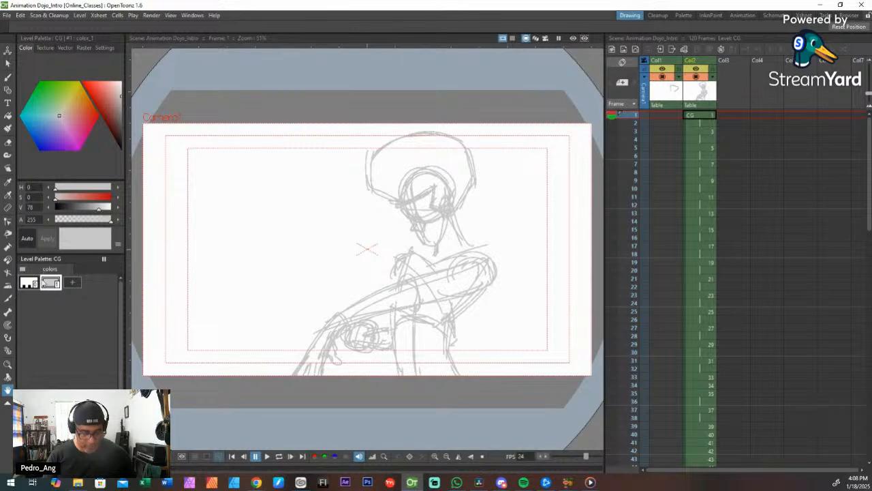
left_click(73, 286)
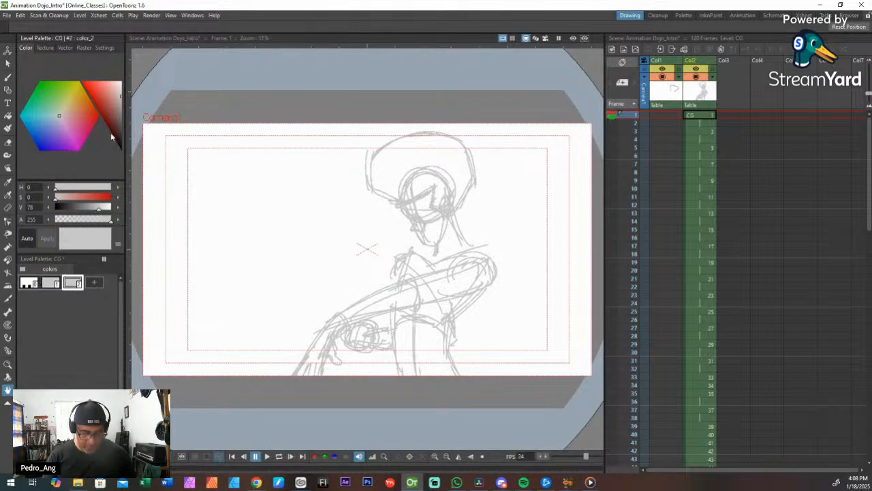
left_click(126, 114)
left_click_drag(125, 115, 128, 113)
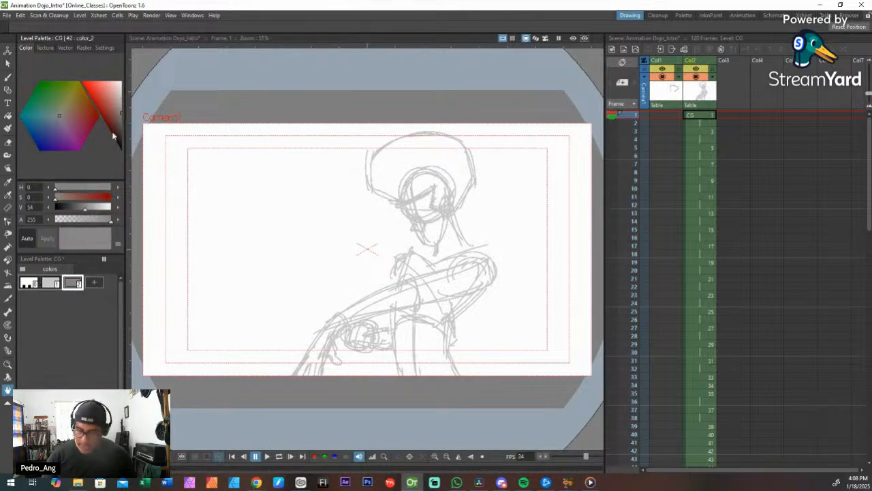
left_click(50, 282)
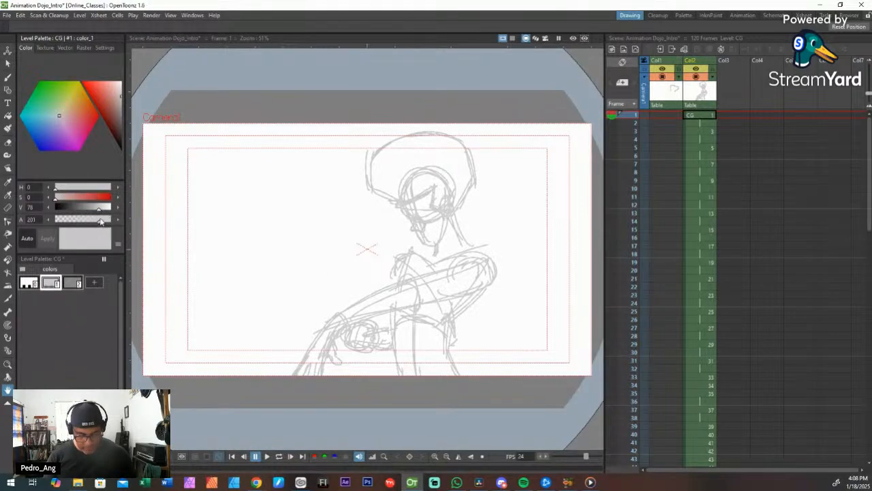
left_click_drag(101, 220, 84, 223)
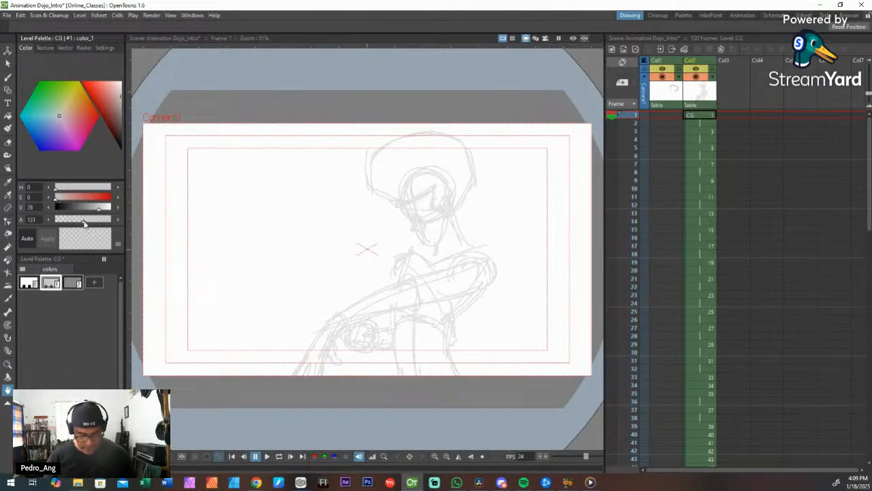
Step: Draw the nose outline over the faded rough head on frame 1, using the brush with the darker grey style
left_click(708, 114)
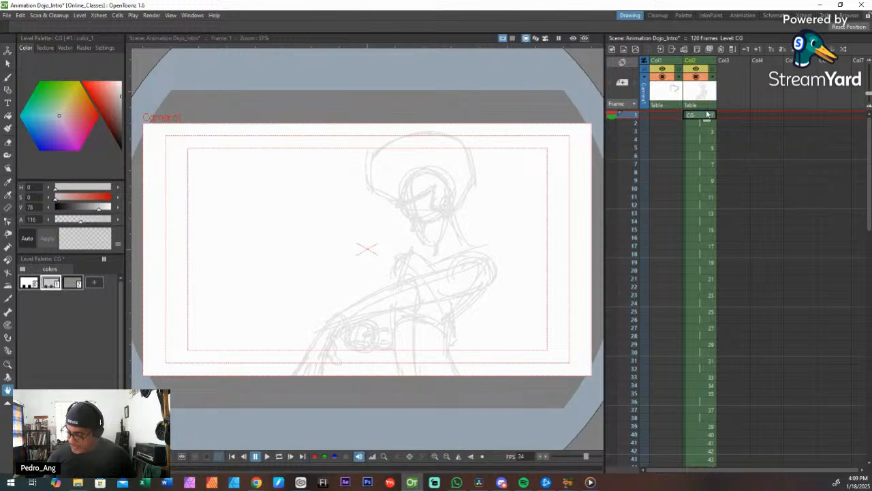
key("ctrl+space")
left_click_drag(419, 190, 388, 177)
scroll(387, 176, "up", 8)
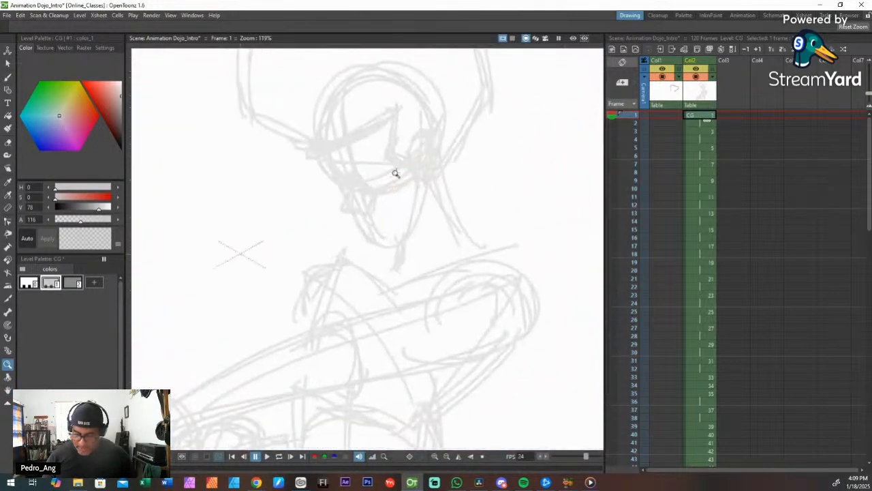
mouse_move(333, 225)
left_mouse_down()
mouse_move(346, 214)
mouse_move(348, 228)
left_mouse_up()
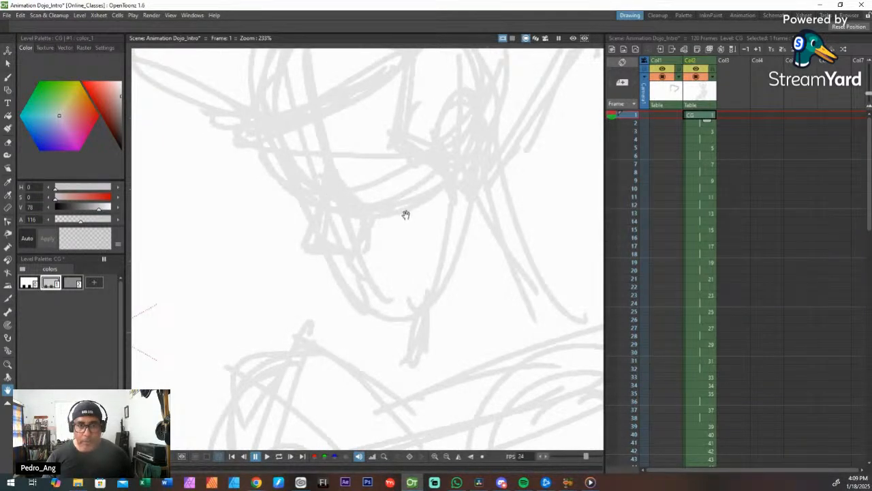
key("ctrl+space")
left_click_drag(414, 209, 380, 249)
key("shift+space")
key("space")
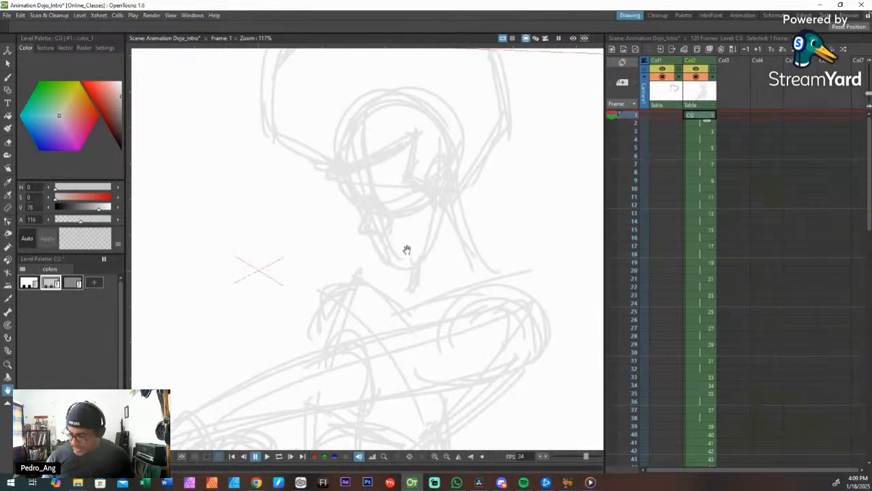
key("ctrl+space")
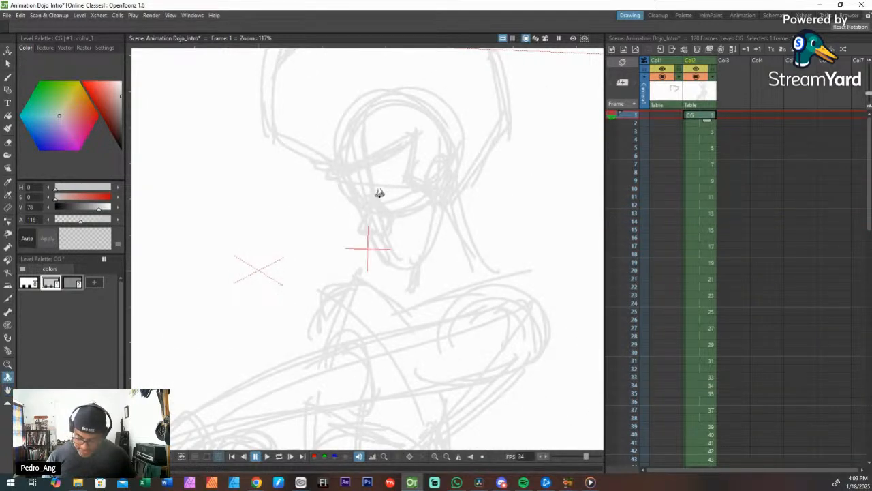
mouse_move(380, 193)
left_mouse_down()
mouse_move(397, 165)
mouse_move(347, 171)
left_mouse_up()
key("shift+space")
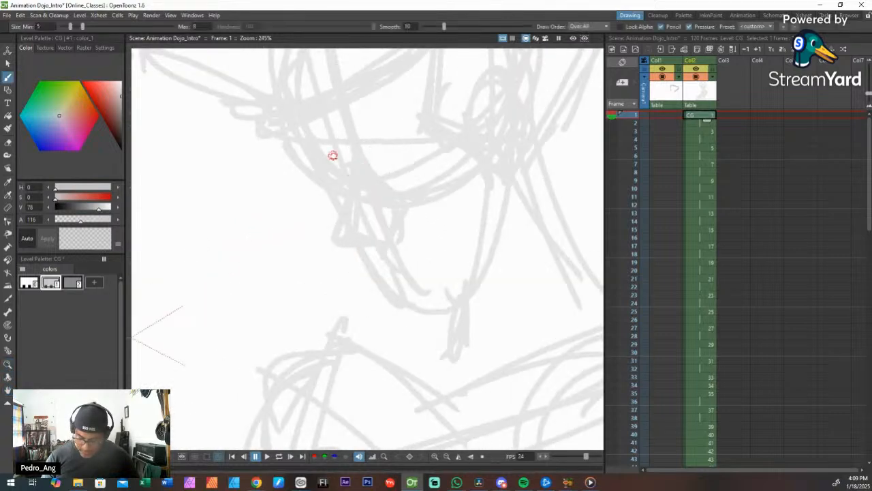
left_click(73, 282)
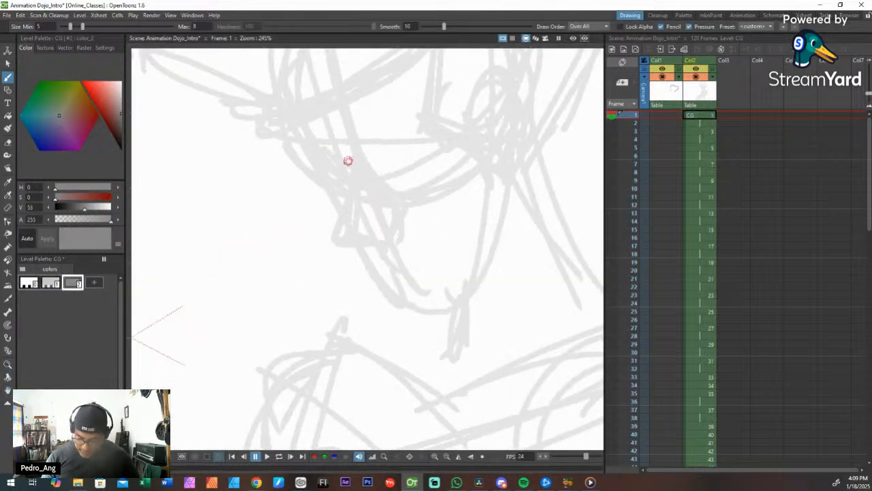
mouse_move(318, 143)
left_mouse_down()
mouse_move(333, 160)
mouse_move(333, 230)
left_mouse_up()
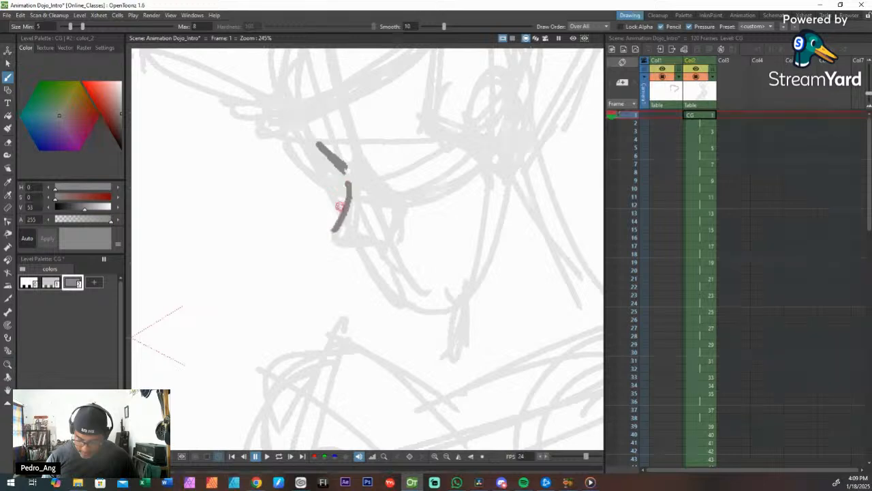
mouse_move(348, 184)
left_mouse_down()
mouse_move(336, 224)
mouse_move(348, 249)
left_mouse_up()
mouse_move(386, 195)
left_mouse_down()
mouse_move(401, 234)
mouse_move(389, 230)
mouse_move(348, 249)
mouse_move(375, 248)
mouse_move(354, 242)
left_mouse_up()
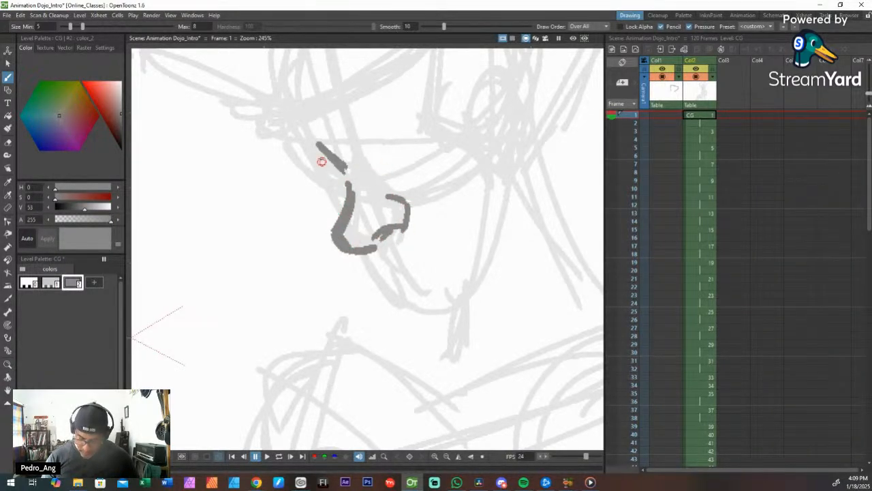
Step: Draw both slanted eyebrows and the far eye with its pupil beside the bridge of the nose
mouse_move(334, 164)
left_mouse_down()
mouse_move(286, 163)
mouse_move(300, 143)
mouse_move(369, 146)
mouse_move(366, 139)
mouse_move(421, 104)
mouse_move(368, 148)
left_mouse_up()
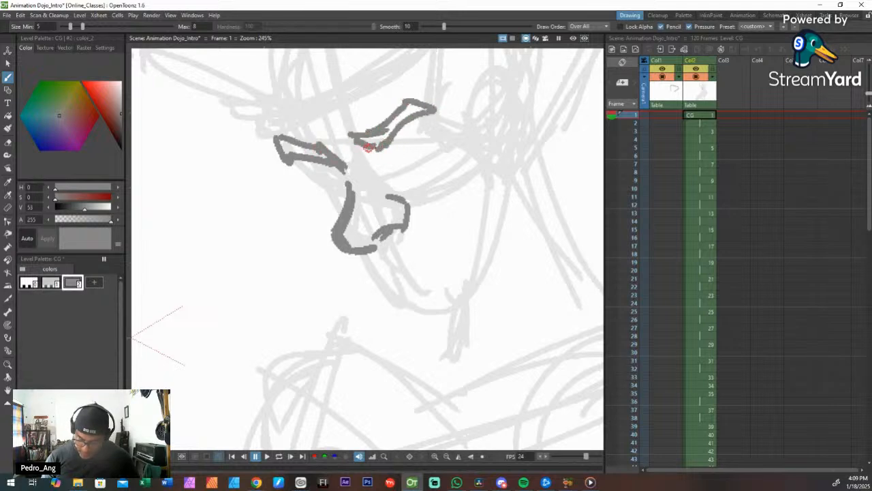
mouse_move(291, 164)
left_mouse_down()
mouse_move(337, 205)
mouse_move(319, 175)
mouse_move(346, 184)
mouse_move(325, 192)
mouse_move(315, 169)
mouse_move(343, 201)
mouse_move(336, 206)
mouse_move(326, 202)
mouse_move(336, 181)
mouse_move(357, 176)
left_mouse_up()
left_click(326, 194)
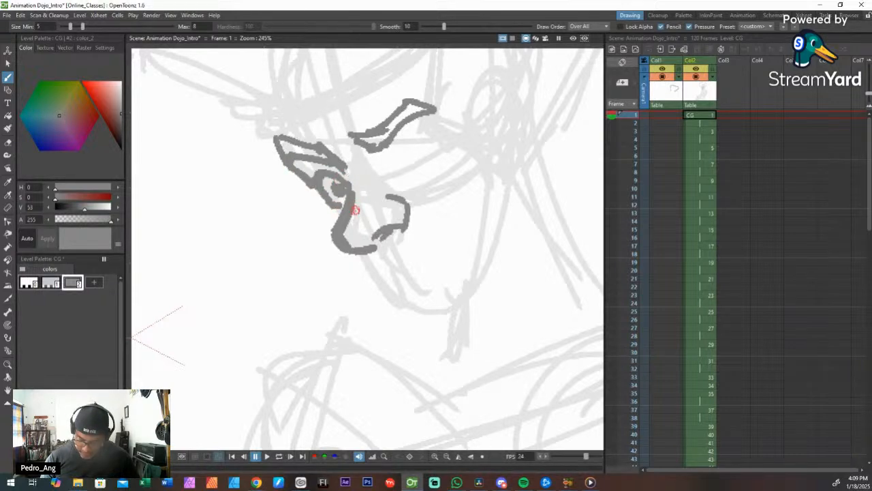
Step: Undo the far eye's pupil and lower strokes and redraw the eye beside the bridge of the nose
key("ctrl+z")
key("ctrl+z")
key("ctrl+z")
key("ctrl+z")
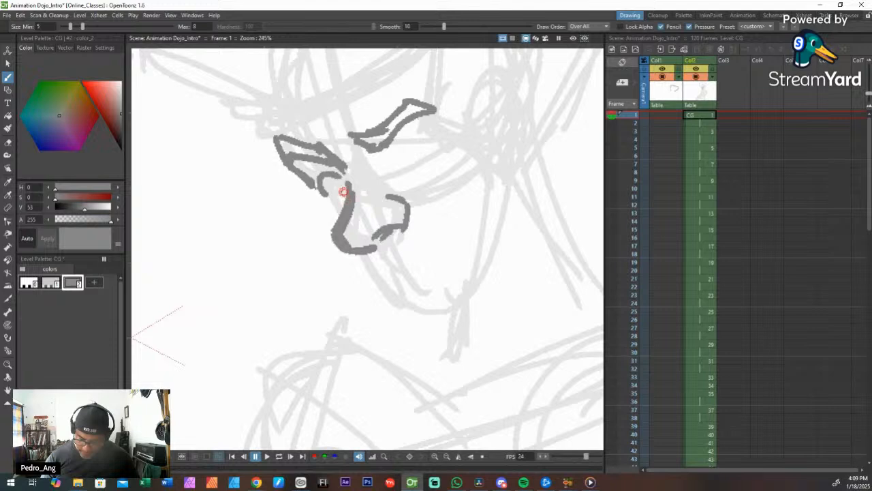
mouse_move(316, 191)
left_mouse_down()
mouse_move(334, 189)
mouse_move(335, 205)
mouse_move(342, 198)
left_mouse_up()
mouse_move(321, 185)
left_mouse_down()
mouse_move(359, 181)
mouse_move(370, 199)
mouse_move(360, 207)
mouse_move(319, 190)
mouse_move(320, 174)
mouse_move(313, 176)
mouse_move(337, 189)
left_mouse_up()
key("ctrl+z")
key("ctrl+z")
key("ctrl+z")
key("ctrl+z")
key("ctrl+z")
key("ctrl+z")
key("ctrl+z")
Step: Draw the near eye with its pupil below the near eyebrow, undoing the first outline and redrawing it
mouse_move(389, 170)
left_mouse_down()
mouse_move(421, 161)
mouse_move(427, 149)
mouse_move(390, 159)
left_mouse_up()
mouse_move(429, 157)
left_mouse_down()
mouse_move(427, 169)
mouse_move(395, 184)
left_mouse_up()
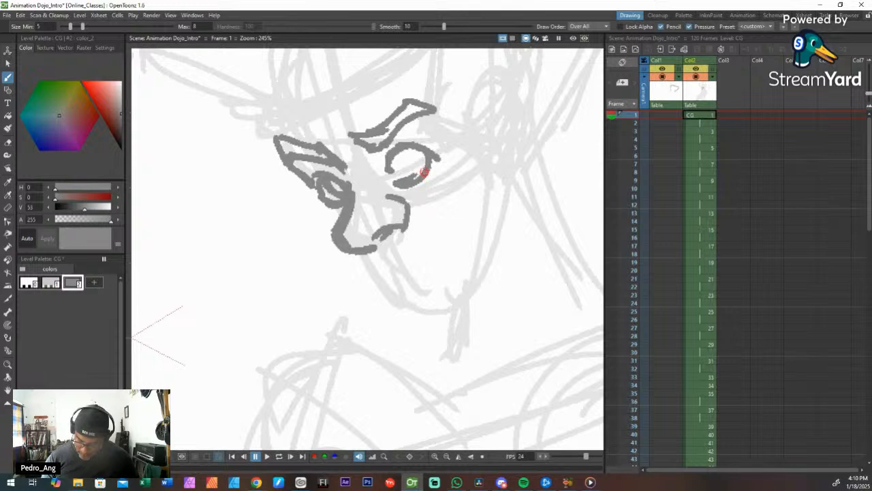
key("ctrl+z")
key("ctrl+z")
key("ctrl+z")
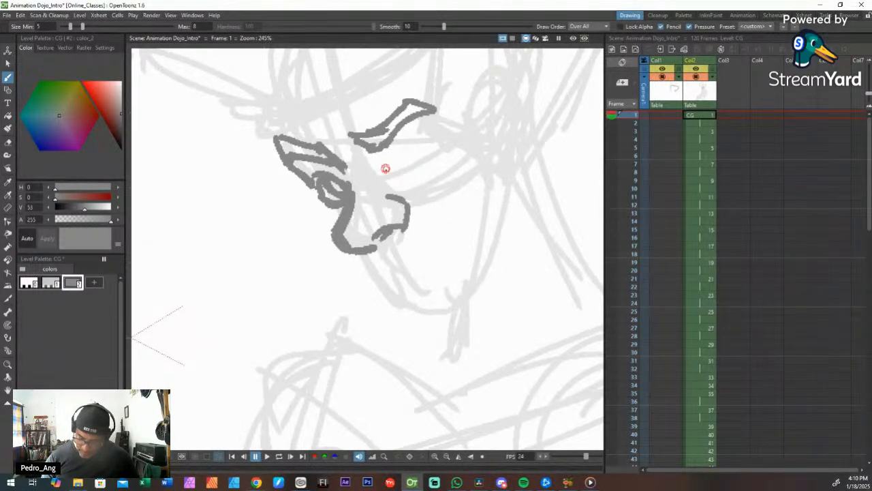
mouse_move(385, 168)
left_mouse_down()
mouse_move(406, 142)
mouse_move(428, 158)
mouse_move(397, 174)
mouse_move(405, 168)
mouse_move(399, 156)
mouse_move(391, 170)
mouse_move(405, 157)
mouse_move(394, 172)
mouse_move(407, 168)
mouse_move(399, 147)
mouse_move(396, 156)
mouse_move(407, 142)
mouse_move(390, 165)
left_mouse_up()
Step: Draw the face contour from the forehead and nose down around the chin and jaw, with a slanted mouth and cheek line inside
mouse_move(276, 136)
left_mouse_down()
mouse_move(273, 87)
mouse_move(274, 140)
left_mouse_up()
left_click_drag(364, 257, 408, 306)
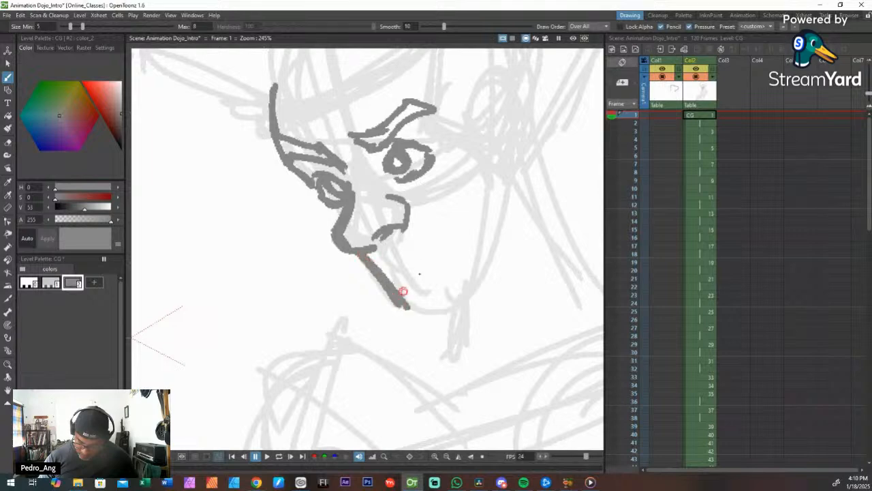
left_click(403, 262)
mouse_move(402, 263)
left_mouse_down()
mouse_move(461, 228)
mouse_move(473, 236)
left_mouse_up()
left_click_drag(467, 123, 476, 210)
left_click_drag(485, 161, 506, 217)
left_click_drag(475, 278, 486, 265)
mouse_move(506, 208)
left_mouse_down()
mouse_move(483, 266)
mouse_move(413, 321)
mouse_move(395, 306)
left_mouse_up()
Step: Reinforce the chin, jaw line and cheek crease with additional strokes
key("space")
left_click_drag(430, 187, 431, 253)
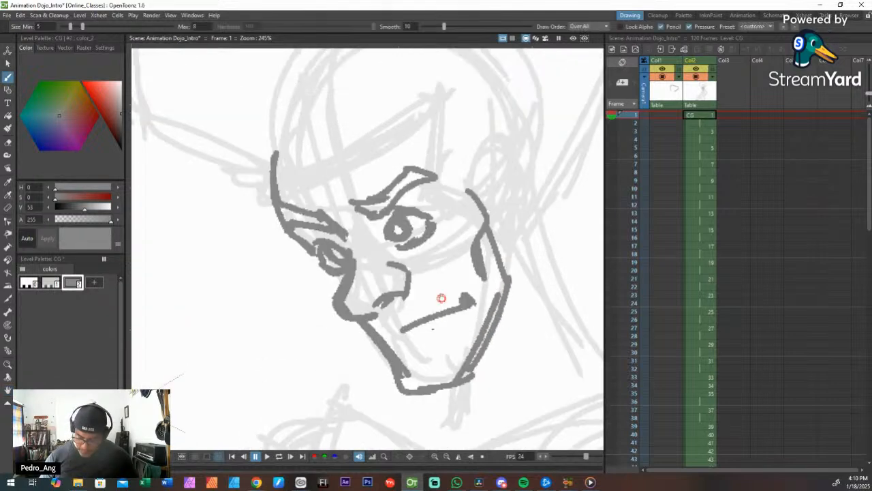
mouse_move(410, 373)
left_mouse_down()
mouse_move(405, 385)
mouse_move(450, 393)
left_mouse_up()
left_click_drag(485, 333, 499, 269)
left_click_drag(485, 238, 487, 276)
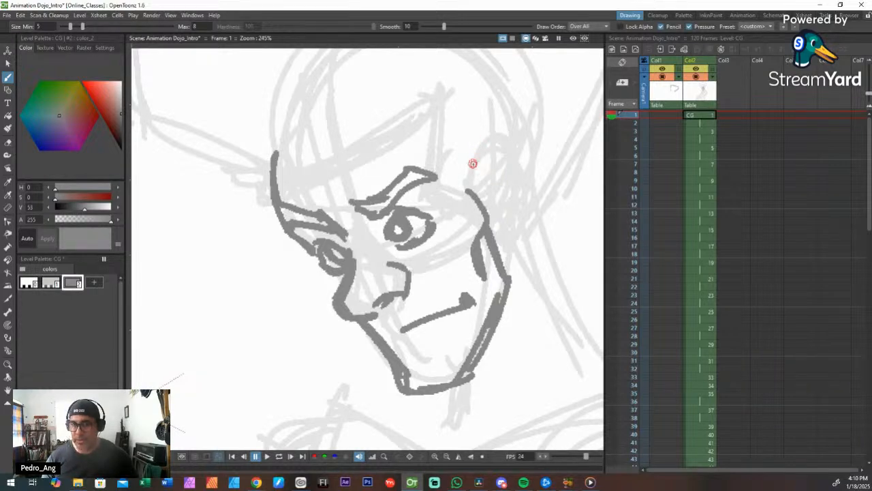
Step: Raise the brush's maximum size to 30
key("ctrl+space")
mouse_move(497, 220)
left_mouse_down()
mouse_move(497, 243)
mouse_move(499, 225)
left_mouse_up()
key("shift+space")
left_click_drag(486, 259, 486, 261)
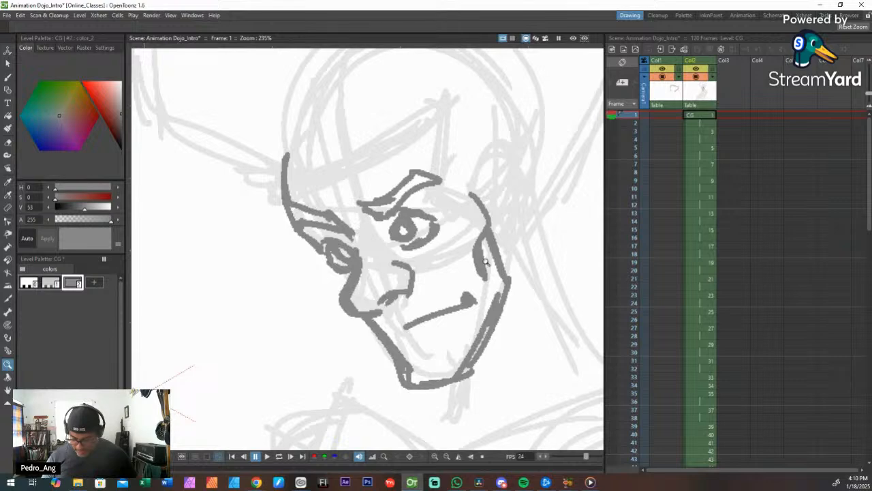
key("b")
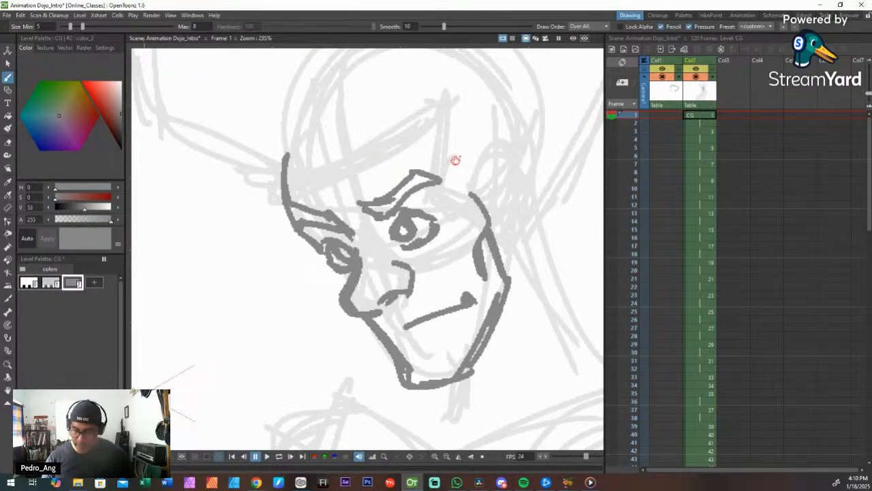
key("i")
key("i")
key("i")
key("i")
key("i")
key("i")
key("i")
key("i")
key("i")
key("i")
key("i")
key("i")
key("i")
key("i")
key("i")
key("i")
key("i")
key("i")
key("i")
key("i")
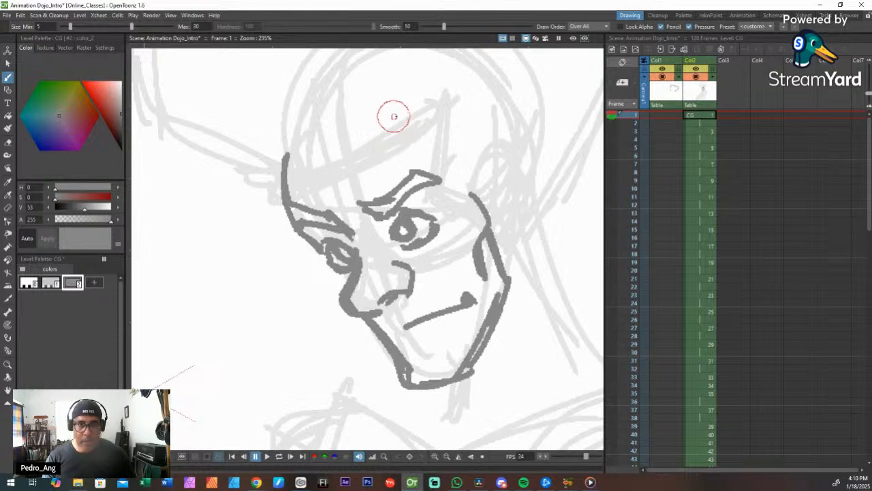
Step: Set the brush's maximum size to 26, test it with a curved stroke beside the face and undo the stroke
key("u")
key("u")
key("u")
key("u")
key("u")
key("u")
key("u")
key("u")
key("u")
key("u")
key("u")
key("u")
key("u")
key("u")
key("u")
key("i")
key("i")
key("i")
key("i")
key("i")
key("i")
key("i")
key("i")
key("i")
key("i")
key("i")
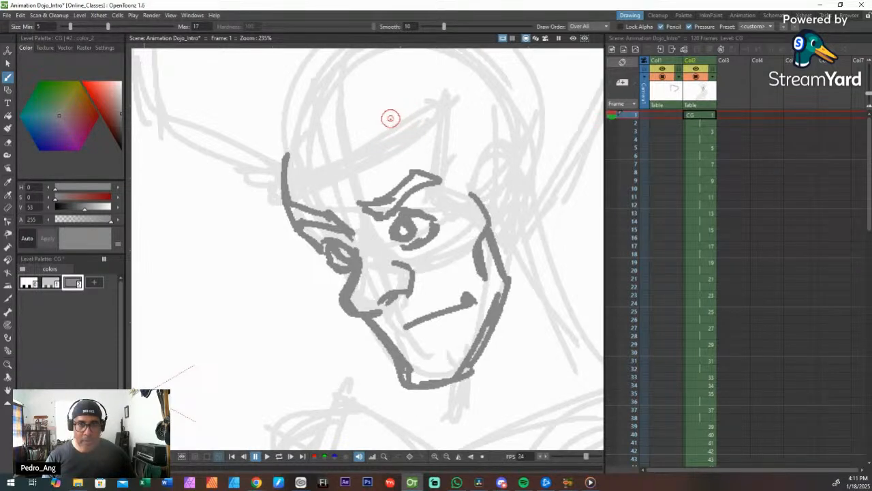
mouse_move(240, 214)
left_mouse_down()
mouse_move(225, 264)
mouse_move(236, 294)
mouse_move(267, 277)
mouse_move(276, 301)
mouse_move(243, 277)
left_mouse_up()
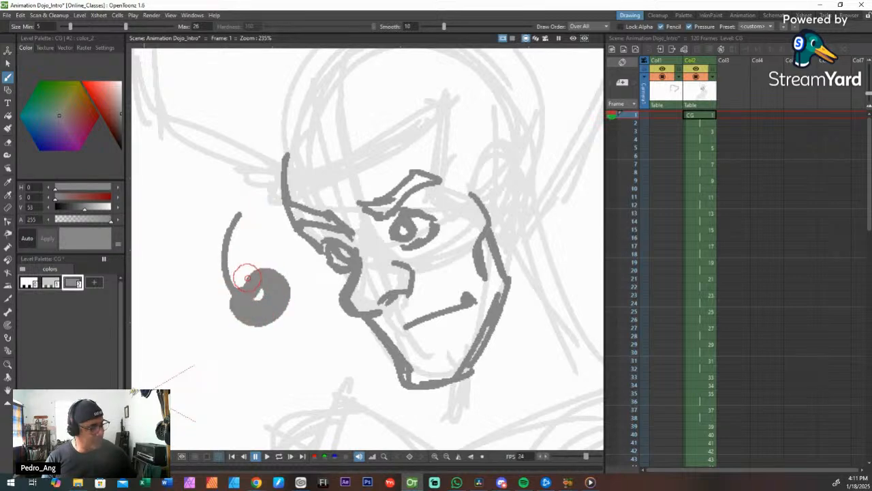
key("ctrl+z")
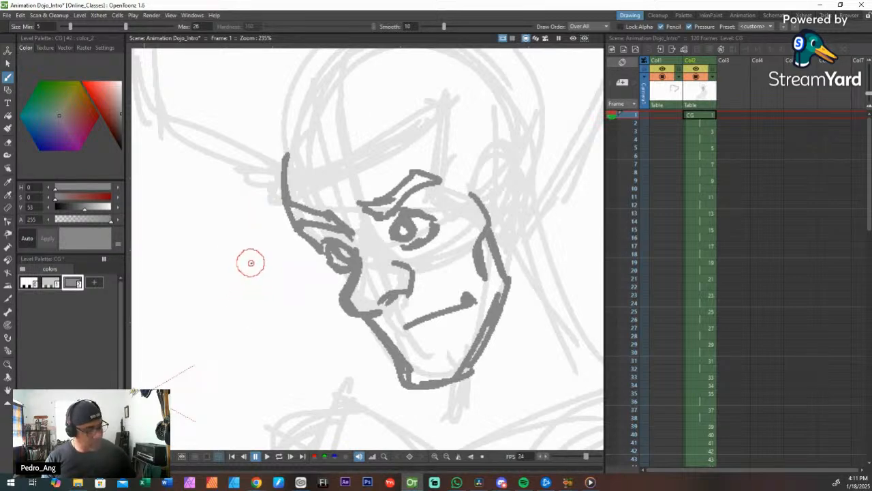
Step: Set the brush's maximum size to 9, test it with a small hooked stroke beside the face and undo it
key("u")
key("u")
key("u")
key("u")
key("u")
key("u")
key("u")
key("u")
key("u")
key("u")
key("u")
key("u")
key("u")
key("u")
key("u")
key("u")
key("u")
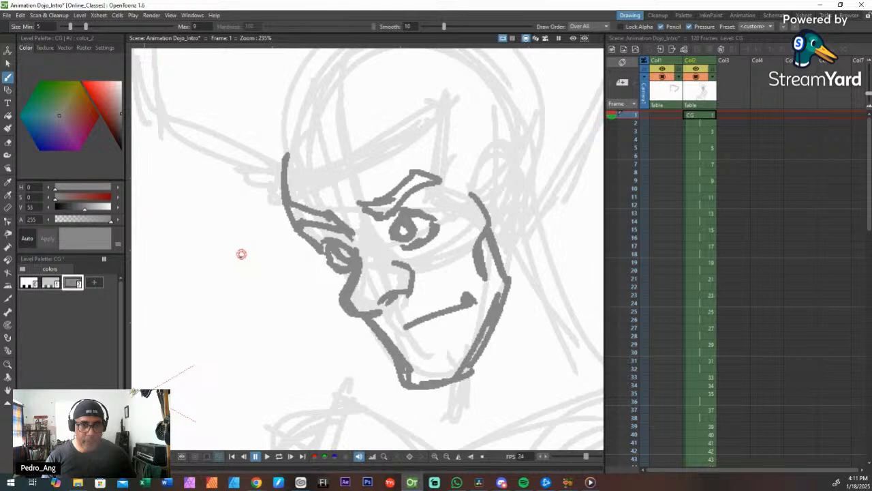
mouse_move(239, 258)
left_mouse_down()
mouse_move(245, 281)
mouse_move(261, 286)
mouse_move(261, 300)
mouse_move(252, 304)
mouse_move(244, 279)
left_mouse_up()
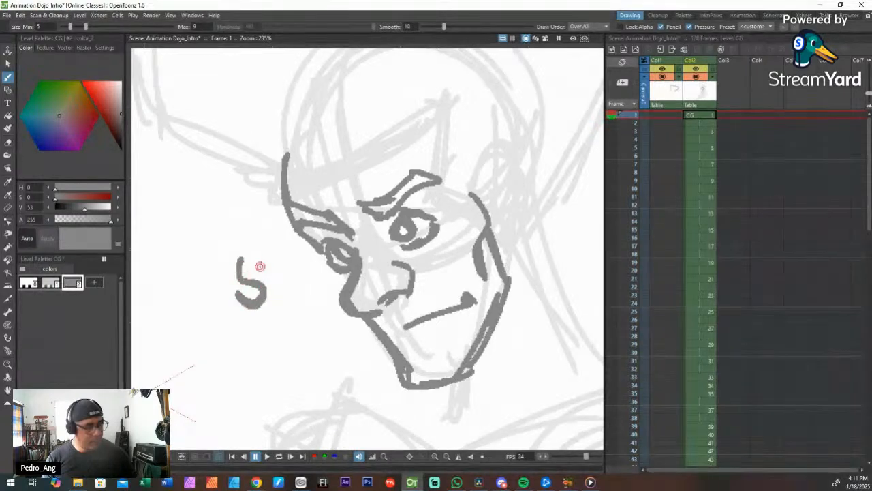
key("ctrl+z")
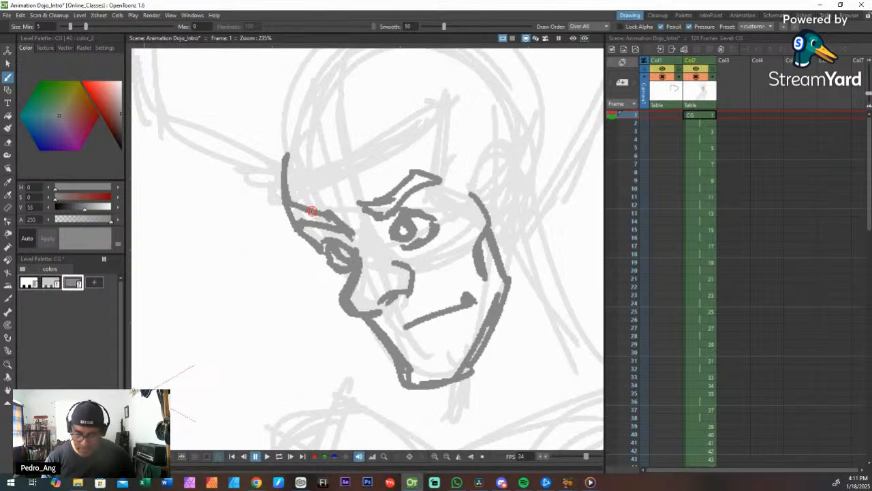
Step: Set the brush to a minimum size of 2 and a maximum size of 5
key("h")
key("h")
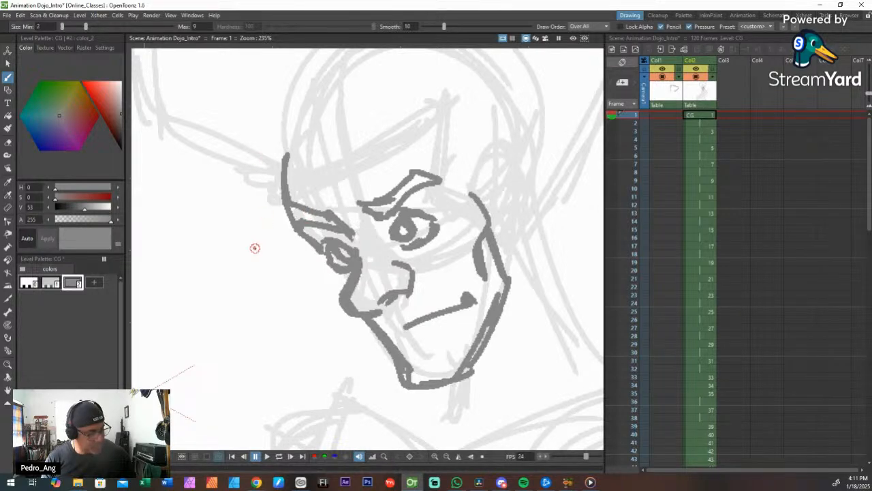
key("u")
key("u")
key("u")
key("u")
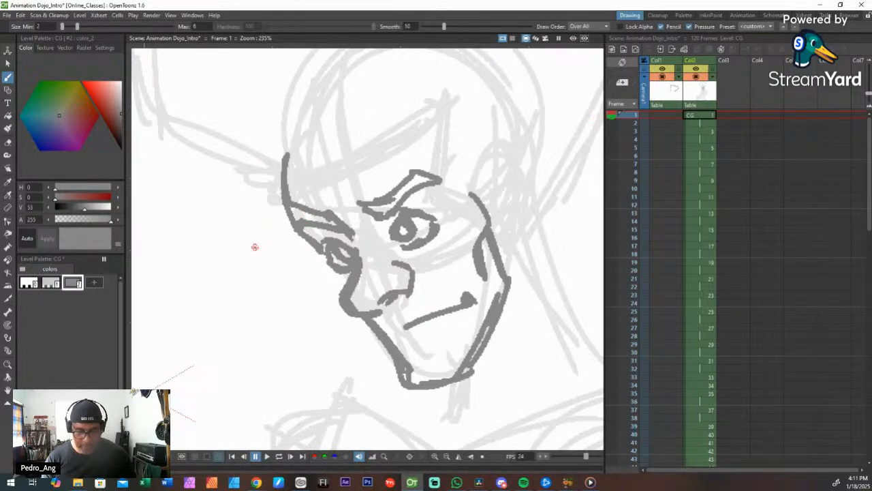
Step: Undo all the darker facial strokes on frame 1, leaving only the faded rough sketch
key("ctrl+z")
key("ctrl+z")
key("ctrl+z")
key("ctrl+z")
key("ctrl+z")
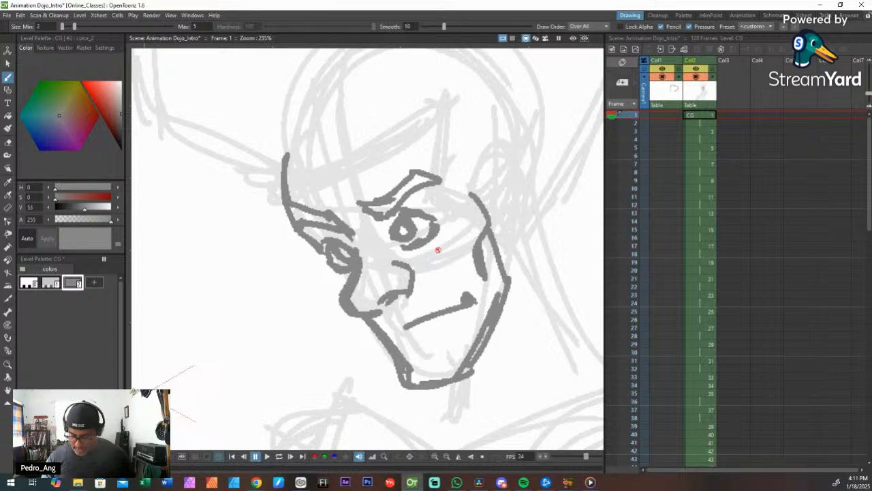
key("ctrl+z")
key("ctrl+z")
key("ctrl+z")
key("ctrl+z")
key("ctrl+z")
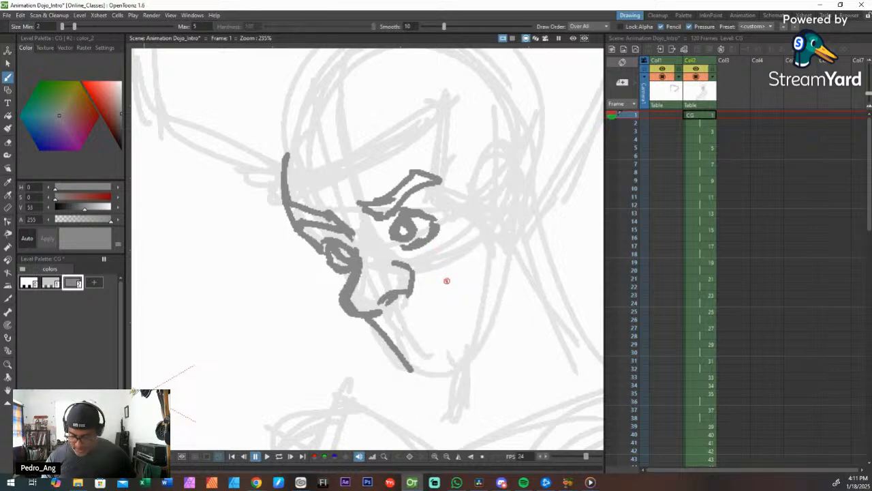
key("ctrl+z")
key("ctrl+z")
key("ctrl+z")
key("ctrl+z")
key("ctrl+z")
key("ctrl+z")
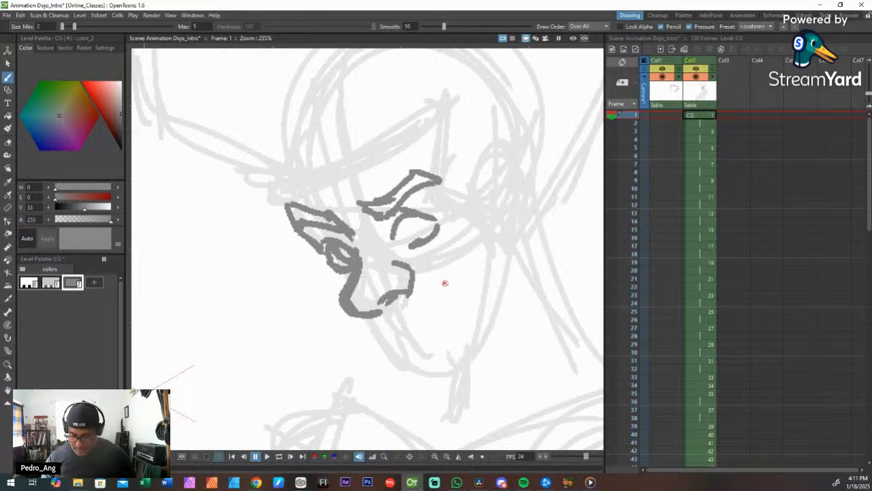
key("ctrl+z")
key("ctrl+z")
key("ctrl+z")
key("ctrl+z")
key("ctrl+z")
key("ctrl+z")
key("ctrl+z")
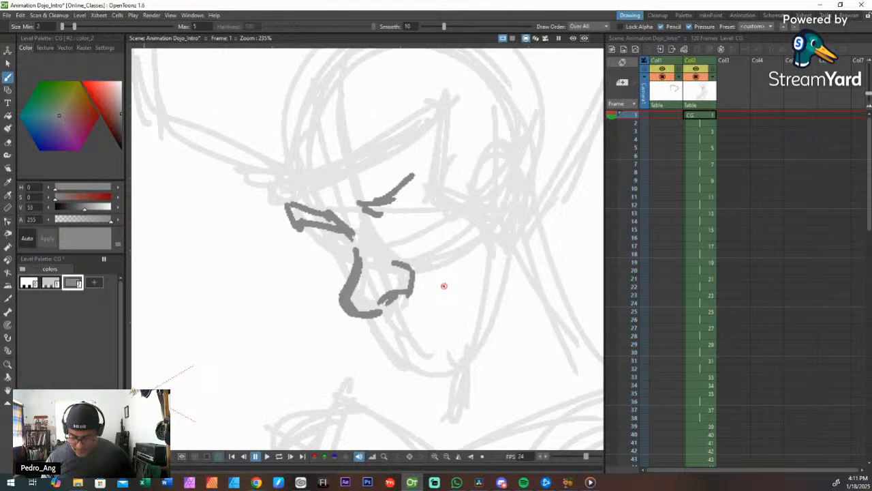
key("ctrl+z")
key("ctrl+z")
key("ctrl+z")
key("ctrl+z")
key("ctrl+z")
key("ctrl+z")
key("ctrl+z")
key("ctrl+z")
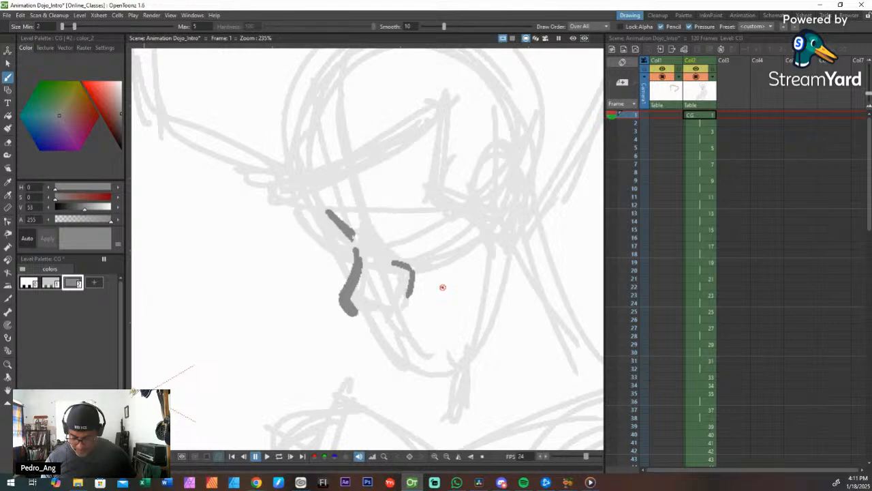
key("ctrl+z")
key("ctrl+z")
key("ctrl+z")
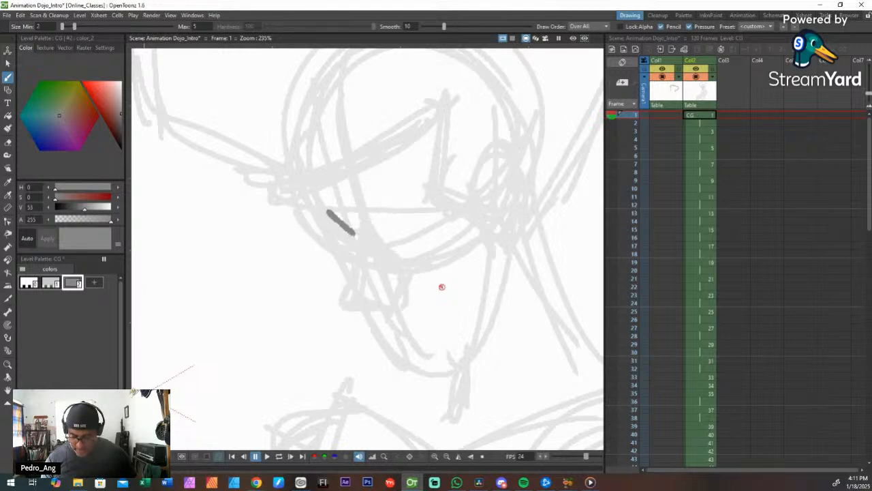
Step: Draw the nose bridge, tip and nostril over the rough head with the thinner brush
key("space")
left_click_drag(384, 244, 387, 221)
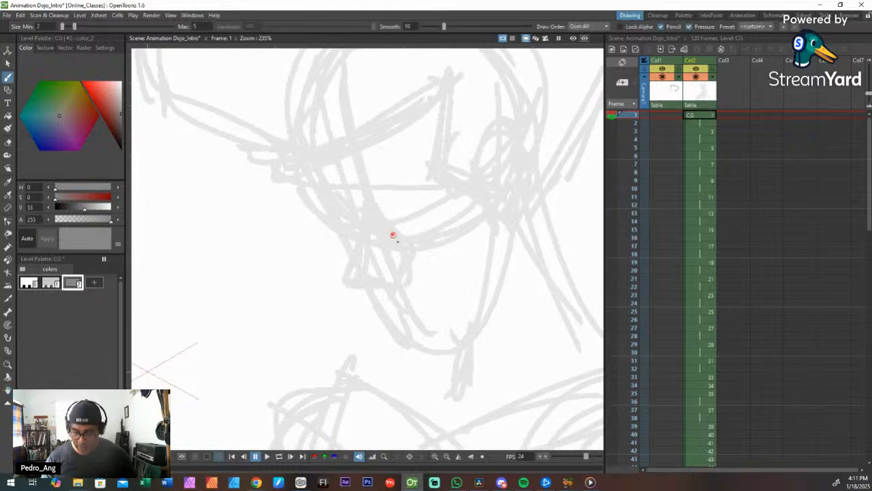
mouse_move(332, 197)
left_mouse_down()
mouse_move(354, 225)
mouse_move(349, 278)
mouse_move(361, 282)
left_mouse_up()
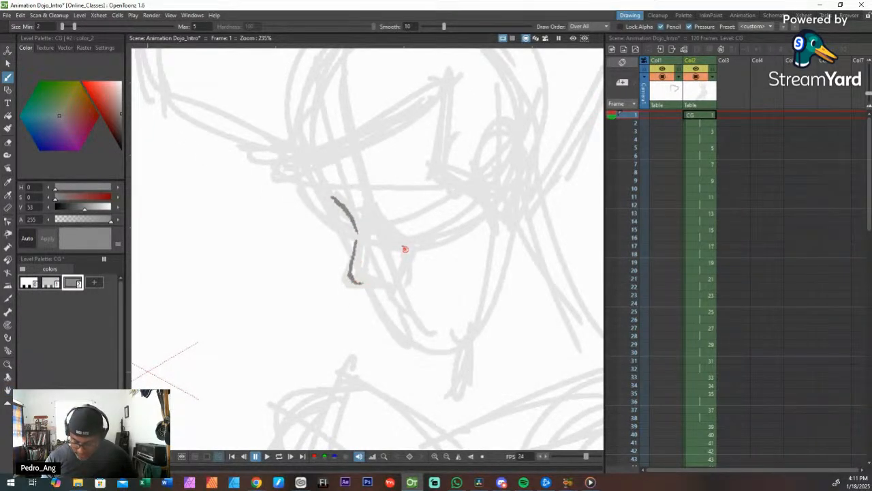
mouse_move(393, 239)
left_mouse_down()
mouse_move(409, 258)
mouse_move(396, 270)
mouse_move(407, 265)
mouse_move(383, 252)
left_mouse_up()
Step: Draw both slanted eyebrows as closed shapes on either side of the nose bridge
mouse_move(340, 209)
left_mouse_down()
mouse_move(304, 206)
mouse_move(363, 184)
mouse_move(385, 201)
left_mouse_up()
mouse_move(360, 180)
left_mouse_down()
mouse_move(384, 194)
mouse_move(378, 184)
mouse_move(397, 165)
mouse_move(420, 155)
left_mouse_up()
left_click_drag(420, 155, 446, 164)
left_click_drag(446, 167, 376, 190)
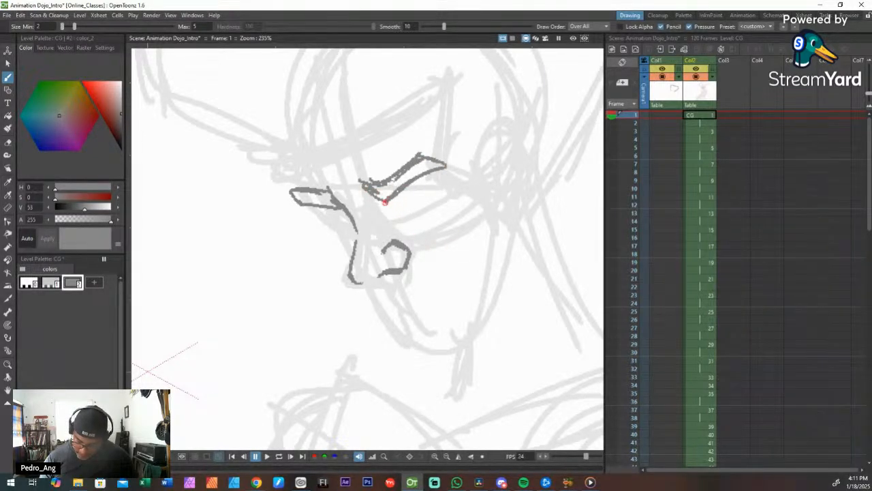
Step: Undo the near eyebrow's strokes and redraw it as a higher arched shape above the near eye area
key("ctrl+z")
key("ctrl+z")
key("ctrl+z")
key("ctrl+z")
key("ctrl+z")
key("ctrl+z")
key("ctrl+z")
key("ctrl+z")
key("ctrl+z")
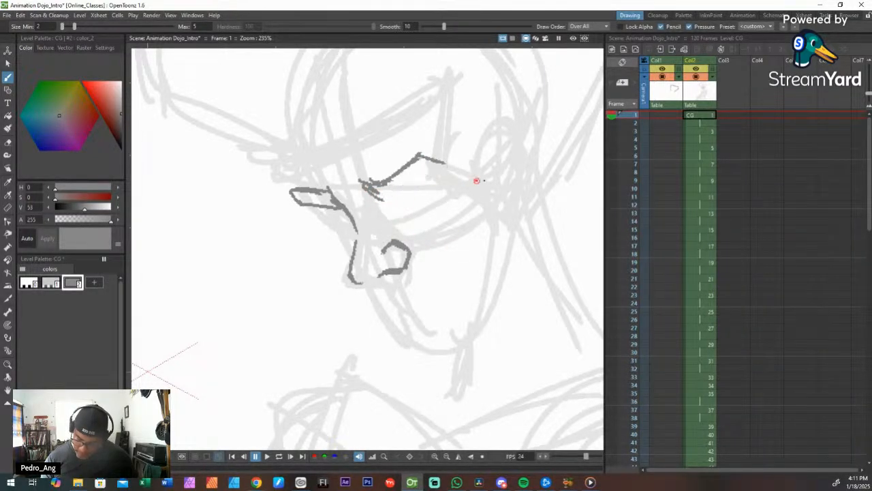
mouse_move(353, 179)
left_mouse_down()
mouse_move(389, 152)
mouse_move(424, 148)
mouse_move(369, 190)
mouse_move(348, 186)
mouse_move(398, 151)
left_mouse_up()
Step: Draw both eyes with spiral irises beneath the eyebrows, and the far cheek contour beside the nose
mouse_move(407, 196)
left_mouse_down()
mouse_move(387, 206)
mouse_move(415, 187)
mouse_move(382, 201)
mouse_move(417, 201)
mouse_move(392, 213)
mouse_move(391, 195)
mouse_move(396, 207)
mouse_move(401, 196)
mouse_move(339, 210)
mouse_move(338, 229)
mouse_move(342, 207)
mouse_move(342, 235)
mouse_move(346, 214)
mouse_move(334, 208)
mouse_move(320, 226)
mouse_move(348, 245)
left_mouse_up()
left_click_drag(346, 244, 338, 274)
key("ctrl+z")
key("ctrl+z")
mouse_move(319, 220)
left_mouse_down()
mouse_move(332, 260)
mouse_move(352, 281)
left_mouse_up()
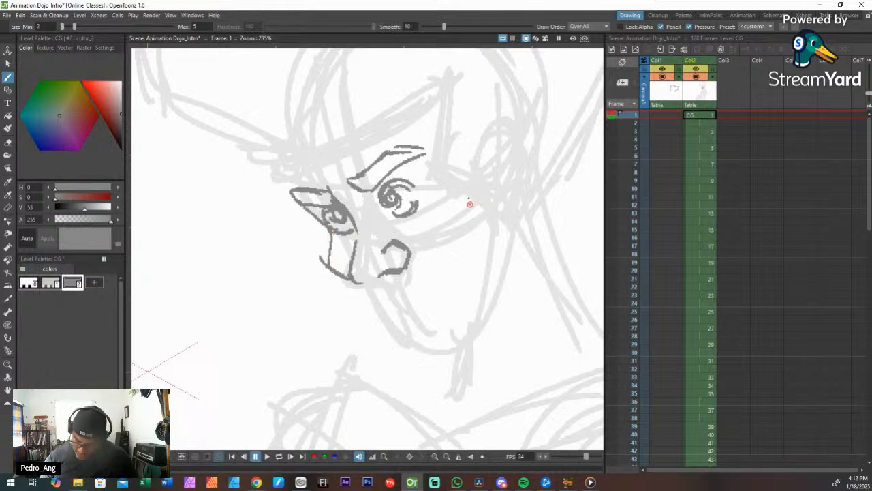
Step: Draw the near cheekbone, the chin and jawline up towards the ear, and a slanted mouth line under the nose
mouse_move(462, 181)
left_mouse_down()
mouse_move(473, 203)
mouse_move(462, 234)
mouse_move(453, 230)
left_mouse_up()
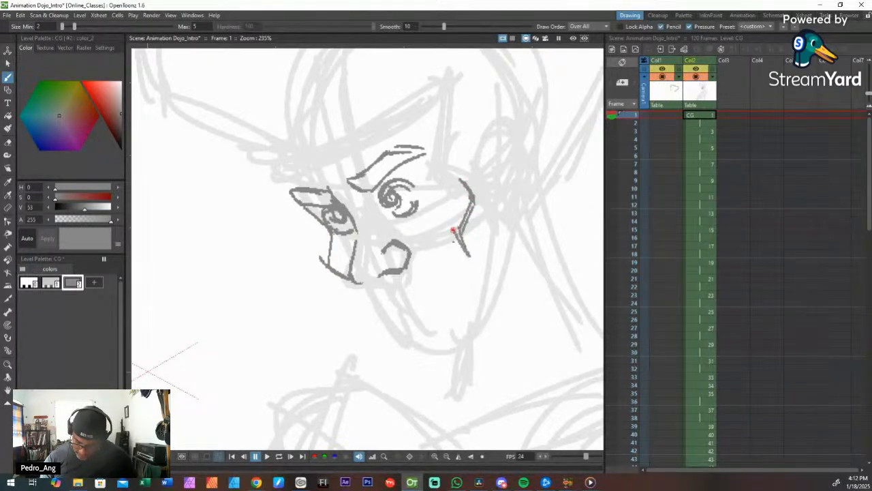
mouse_move(371, 281)
left_mouse_down()
mouse_move(391, 338)
mouse_move(435, 356)
mouse_move(409, 347)
mouse_move(458, 349)
left_mouse_up()
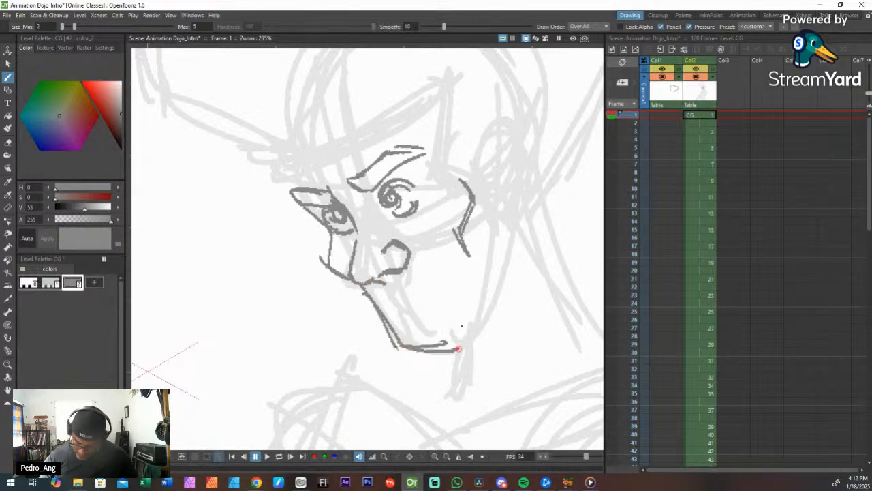
mouse_move(485, 191)
left_mouse_down()
mouse_move(498, 271)
mouse_move(495, 265)
mouse_move(461, 347)
left_mouse_up()
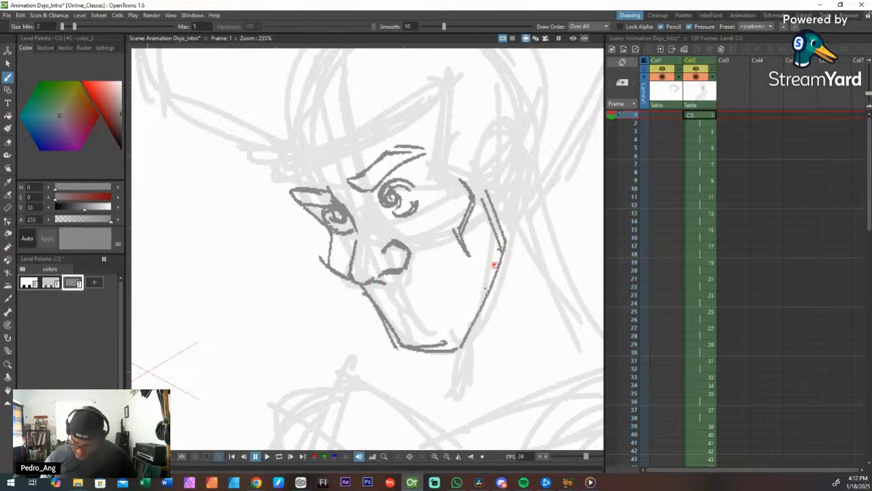
mouse_move(502, 250)
left_mouse_down()
mouse_move(457, 338)
mouse_move(478, 306)
left_mouse_up()
mouse_move(395, 300)
left_mouse_down()
mouse_move(459, 276)
mouse_move(424, 277)
left_mouse_up()
Step: Draw the near ear, the sideburn in front of it and the pointed hairline across the forehead
key("space")
left_click_drag(455, 189, 454, 228)
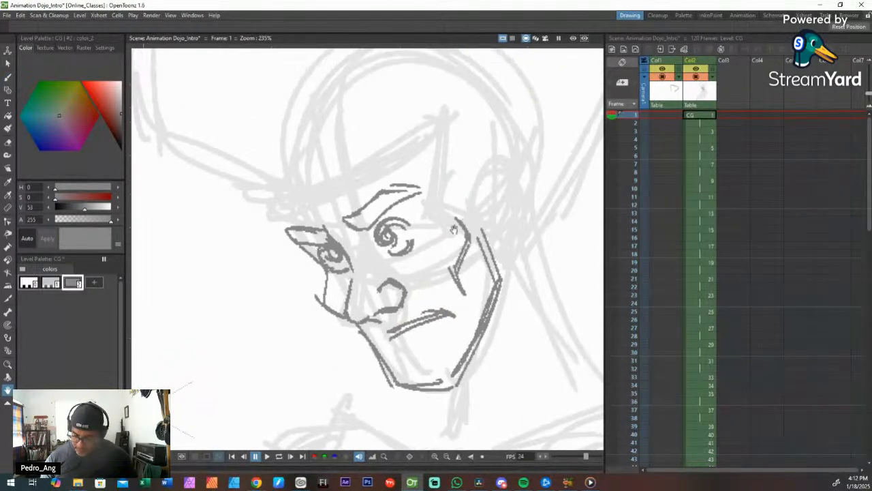
left_click_drag(377, 161, 382, 229)
key("ctrl+space")
left_click_drag(444, 176, 442, 207)
key("shift+space")
key("space")
key("ctrl+space")
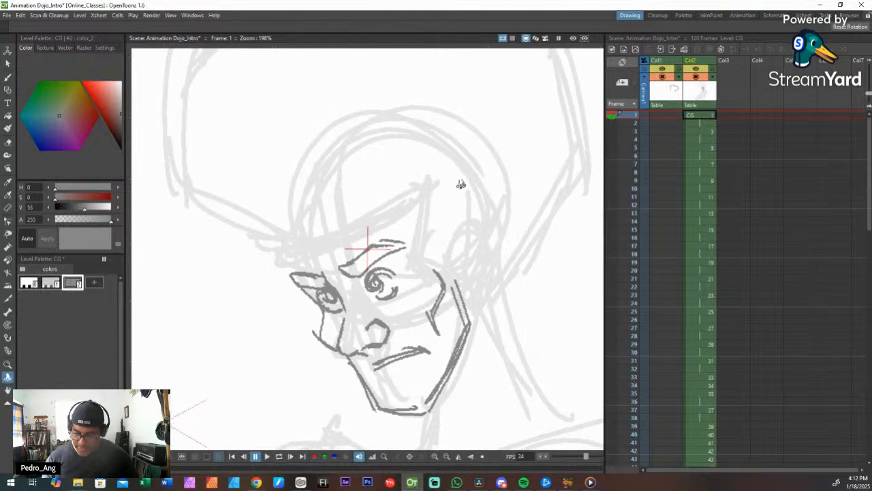
key("shift+space")
mouse_move(481, 174)
left_mouse_down()
mouse_move(455, 208)
mouse_move(439, 212)
mouse_move(466, 222)
mouse_move(474, 169)
left_mouse_up()
key("ctrl+space")
key("space")
key("ctrl+space")
key("shift+space")
mouse_move(434, 191)
left_mouse_down()
mouse_move(430, 276)
mouse_move(449, 189)
mouse_move(432, 161)
mouse_move(428, 219)
mouse_move(453, 244)
mouse_move(473, 214)
mouse_move(471, 260)
mouse_move(487, 229)
mouse_move(459, 212)
left_mouse_up()
key("space")
key("ctrl+space")
key("shift+space")
key("b")
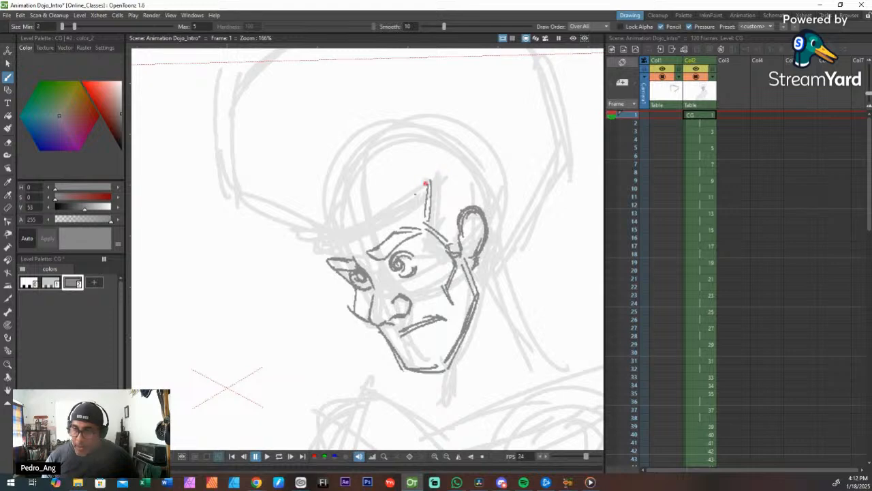
mouse_move(422, 181)
left_mouse_down()
mouse_move(351, 230)
mouse_move(322, 227)
mouse_move(325, 235)
mouse_move(328, 228)
mouse_move(293, 220)
mouse_move(355, 229)
mouse_move(426, 181)
mouse_move(426, 220)
mouse_move(447, 254)
left_mouse_up()
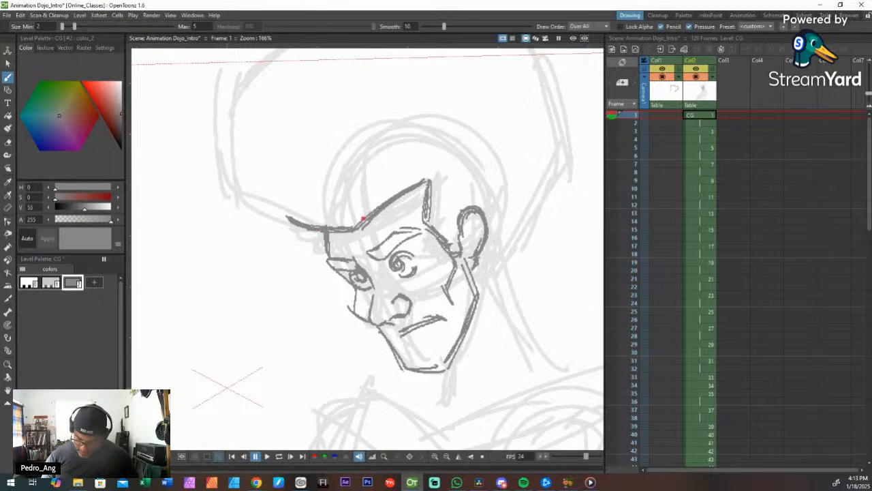
Step: Outline the big hair shape from the forehead along its lower front edge, up the front and over the top
key("space")
left_click_drag(370, 190, 396, 247)
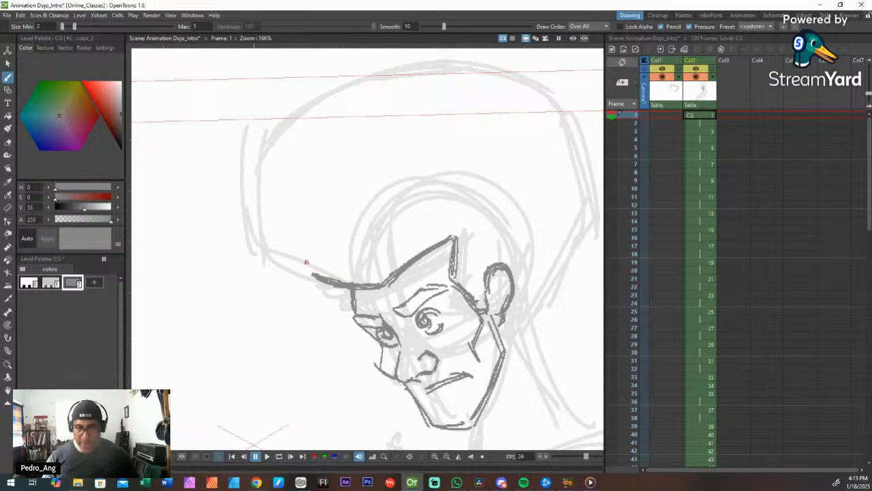
left_click_drag(350, 304, 313, 288)
left_click_drag(350, 309, 269, 246)
mouse_move(311, 284)
left_mouse_down()
mouse_move(267, 247)
mouse_move(282, 263)
left_mouse_up()
left_click_drag(353, 310, 303, 285)
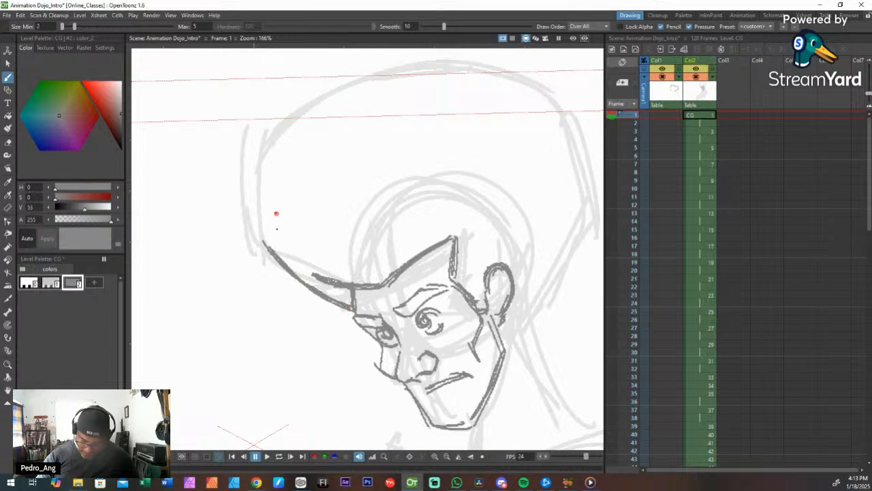
mouse_move(265, 244)
left_mouse_down()
mouse_move(261, 154)
mouse_move(293, 123)
mouse_move(450, 65)
left_mouse_up()
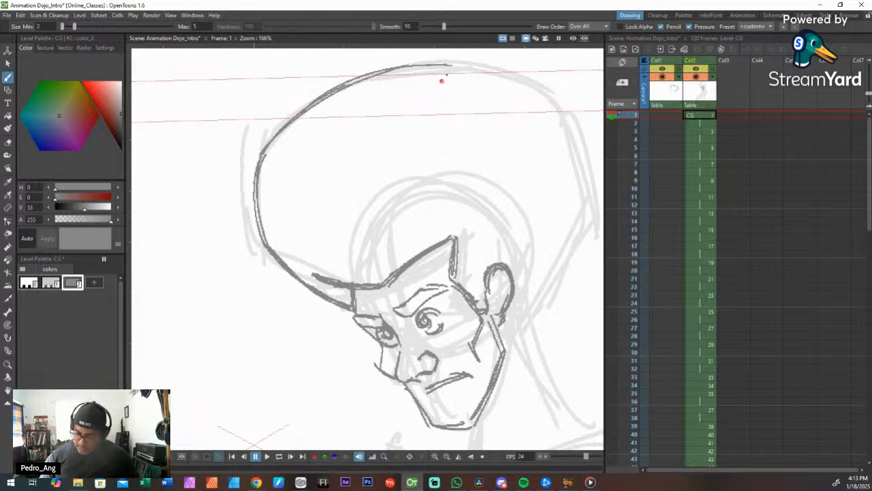
mouse_move(412, 65)
left_mouse_down()
mouse_move(543, 89)
mouse_move(557, 104)
left_mouse_up()
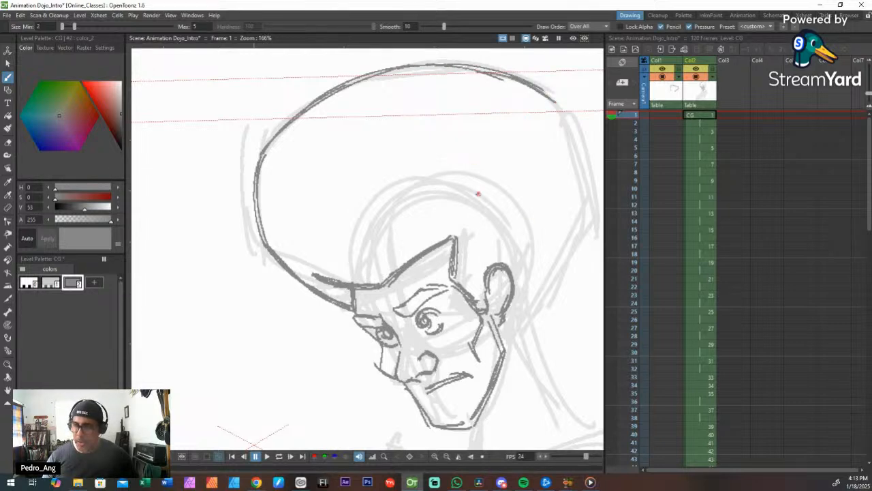
Step: Continue the hair outline down the back of the head to the nape, undoing and redrawing stray strokes
key("space")
left_click_drag(479, 203, 411, 200)
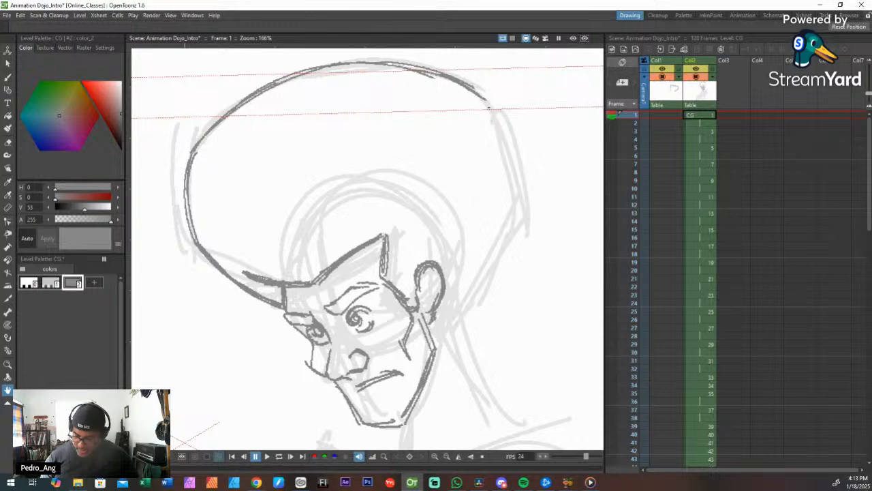
mouse_move(486, 99)
left_mouse_down()
mouse_move(515, 215)
mouse_move(465, 311)
left_mouse_up()
left_click_drag(509, 229, 455, 319)
mouse_move(485, 278)
left_mouse_down()
mouse_move(452, 322)
mouse_move(450, 337)
mouse_move(463, 333)
left_mouse_up()
key("ctrl+z")
key("ctrl+z")
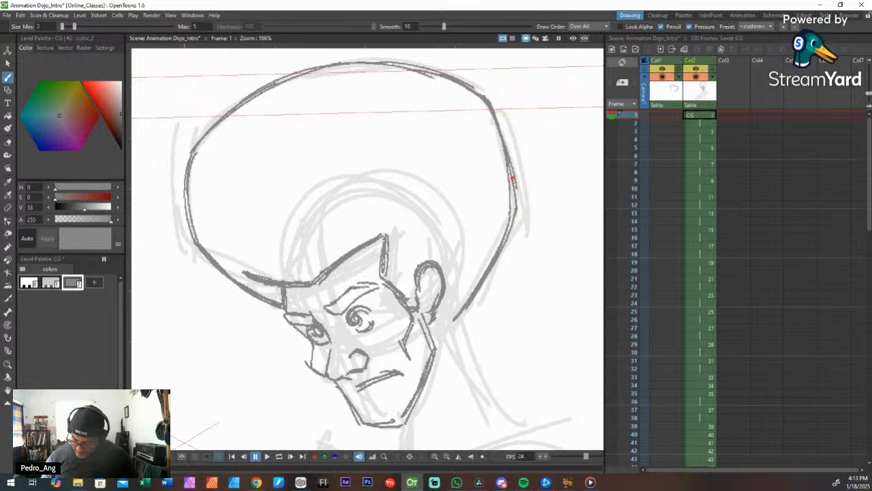
left_click_drag(512, 180, 510, 262)
mouse_move(515, 214)
left_mouse_down()
mouse_move(460, 326)
mouse_move(462, 310)
mouse_move(462, 340)
mouse_move(444, 350)
left_mouse_up()
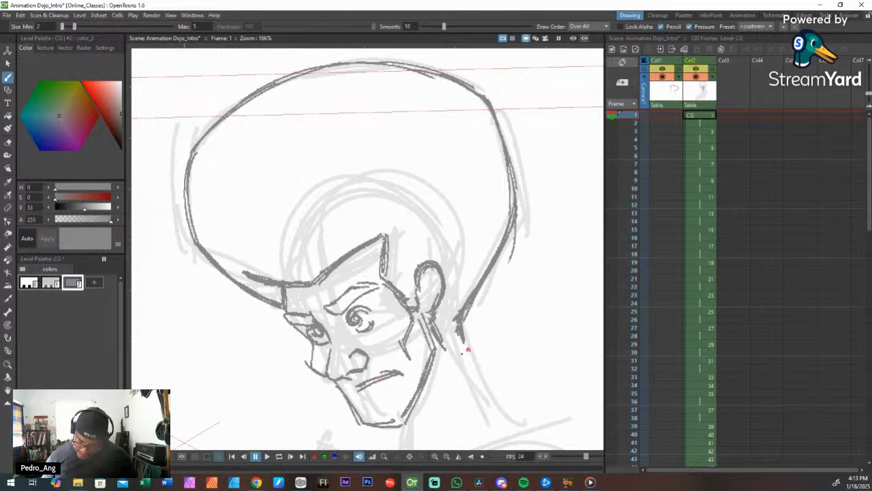
key("ctrl+z")
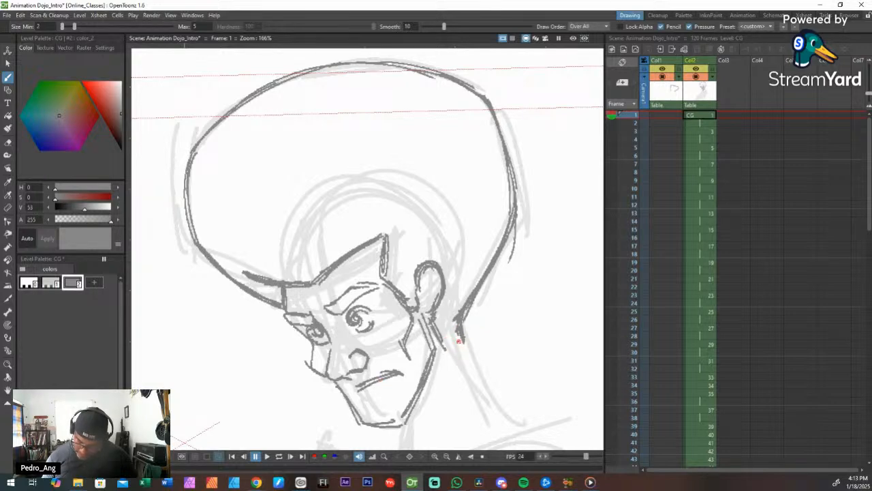
Step: Switch to the light grey color style 1 and sketch an ellipse at the neck base with guide lines across the jaw
key("space")
left_click_drag(460, 341, 452, 269)
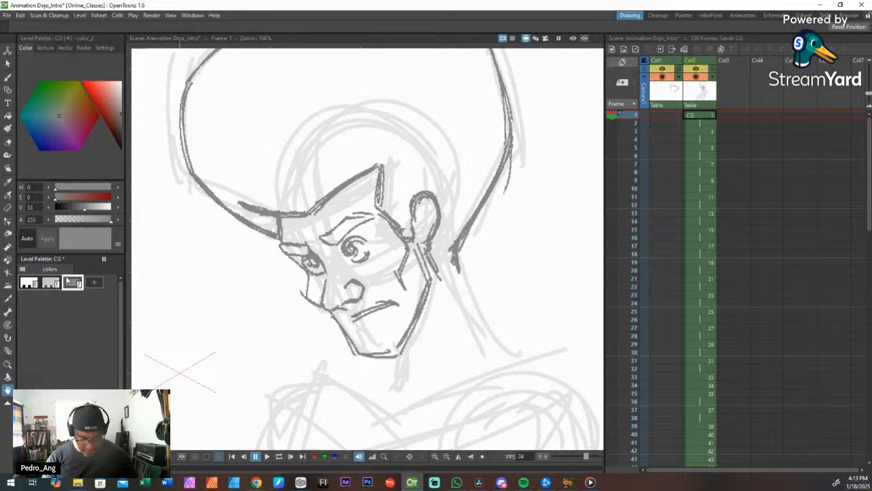
left_click(50, 282)
key("b")
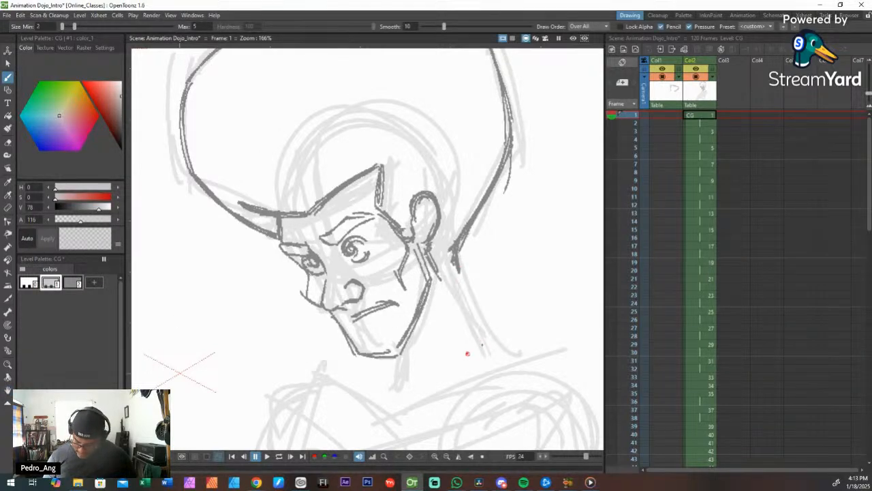
mouse_move(468, 353)
left_mouse_down()
mouse_move(409, 368)
mouse_move(443, 354)
left_mouse_up()
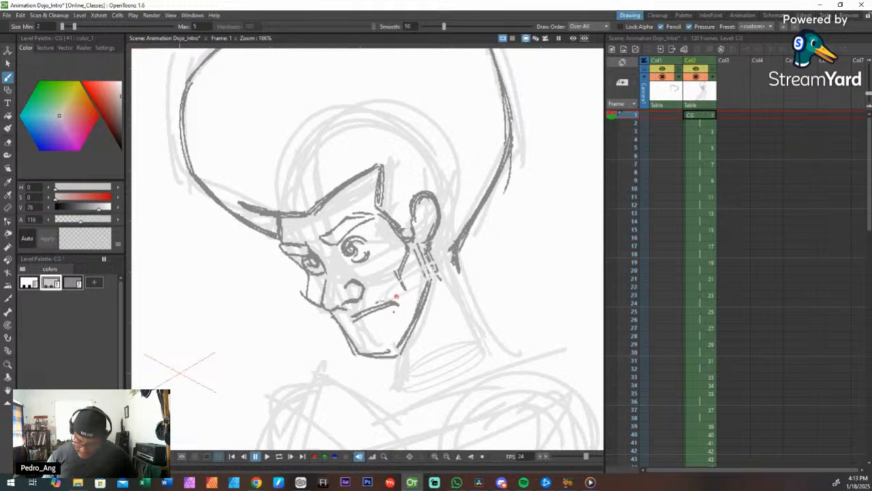
Step: Switch back to the dark grey color style 2, draw the nape hair behind the ear and reinforce the jaw and mouth lines
left_click(67, 282)
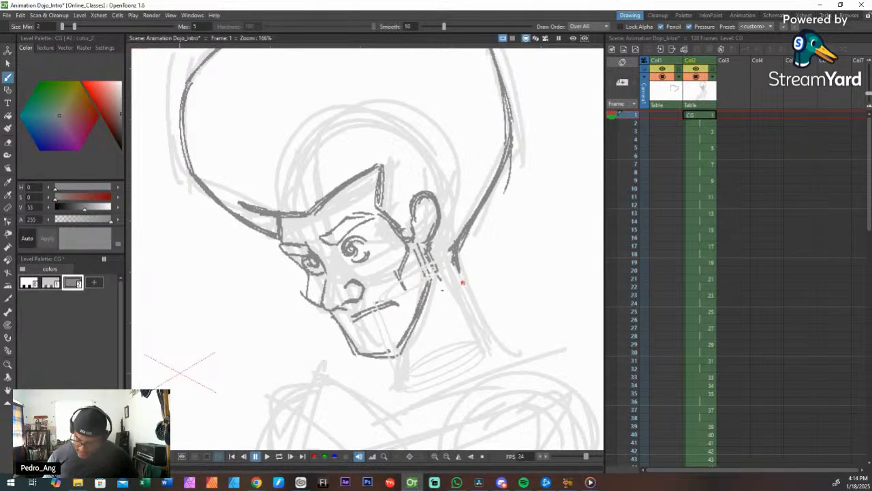
mouse_move(450, 278)
left_mouse_down()
mouse_move(461, 284)
mouse_move(447, 295)
mouse_move(463, 279)
mouse_move(443, 298)
mouse_move(398, 278)
left_mouse_up()
left_click_drag(416, 248, 429, 284)
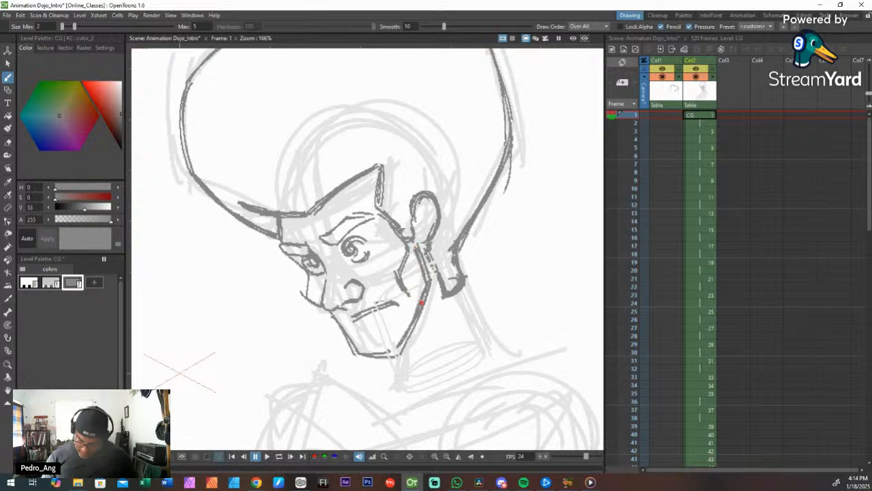
left_click_drag(361, 315, 394, 303)
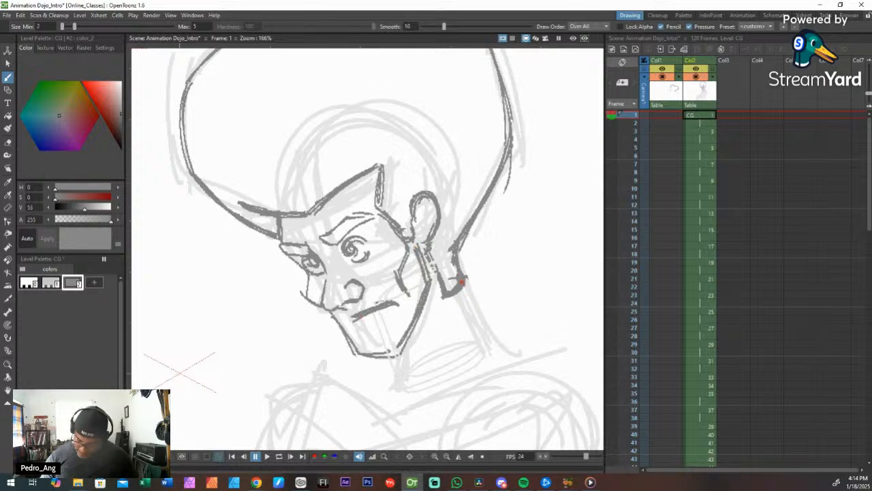
left_click_drag(456, 259, 497, 187)
Step: Erase the slanted mouth line from the face with the size 43 eraser
key("shift+space")
mouse_move(465, 236)
left_mouse_down()
mouse_move(475, 291)
mouse_move(507, 223)
left_mouse_up()
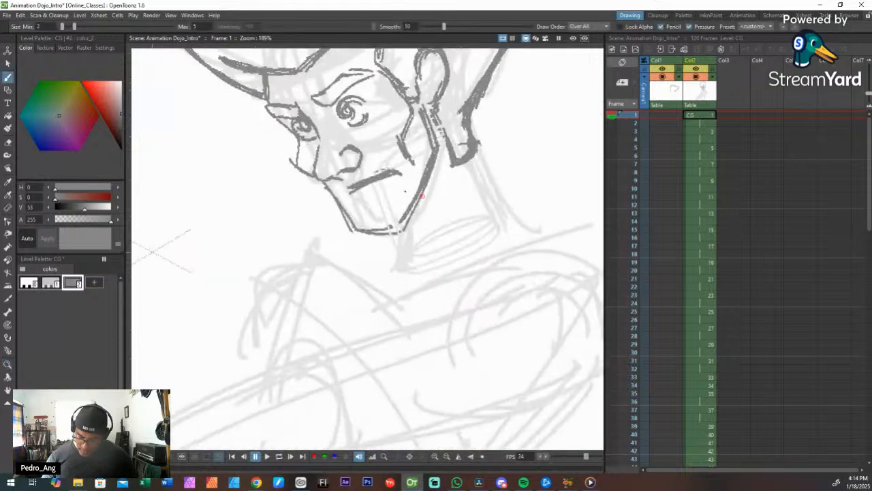
key("a")
left_click_drag(381, 183, 369, 186)
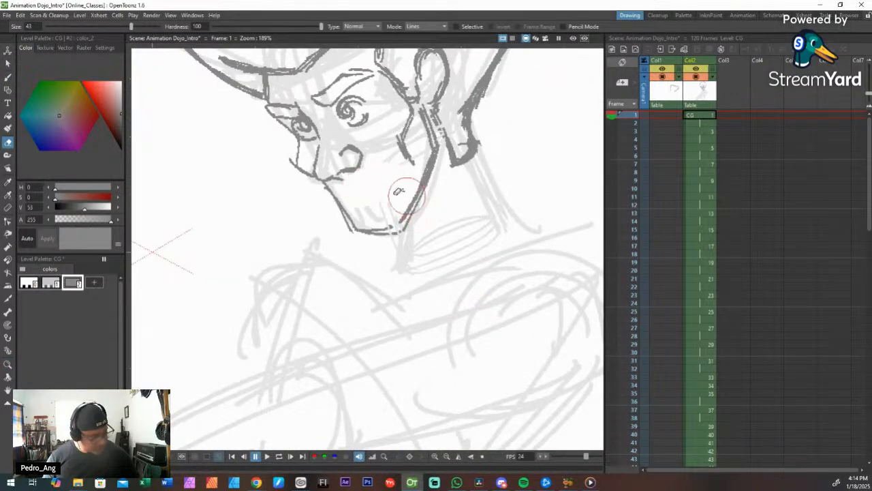
Step: Redraw the mouth on frame 1 with upper and lower lips, and thicken the chin and far cheek contours
key("p")
key("p")
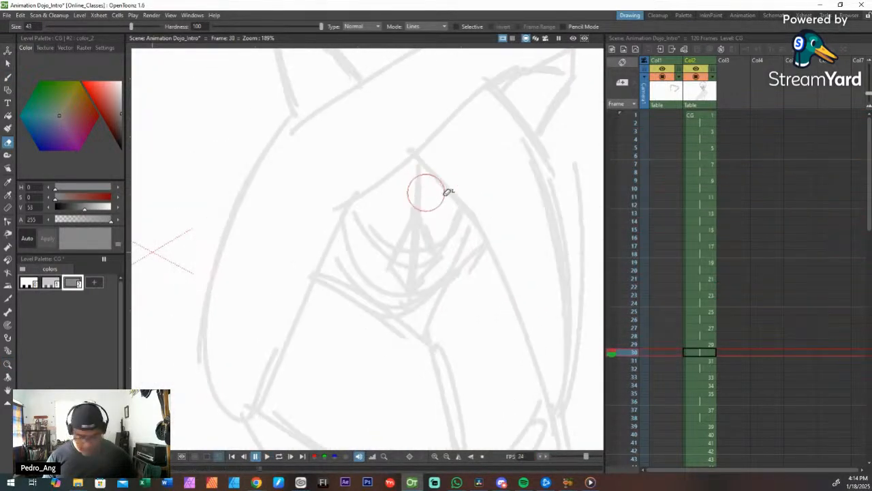
left_click(697, 116)
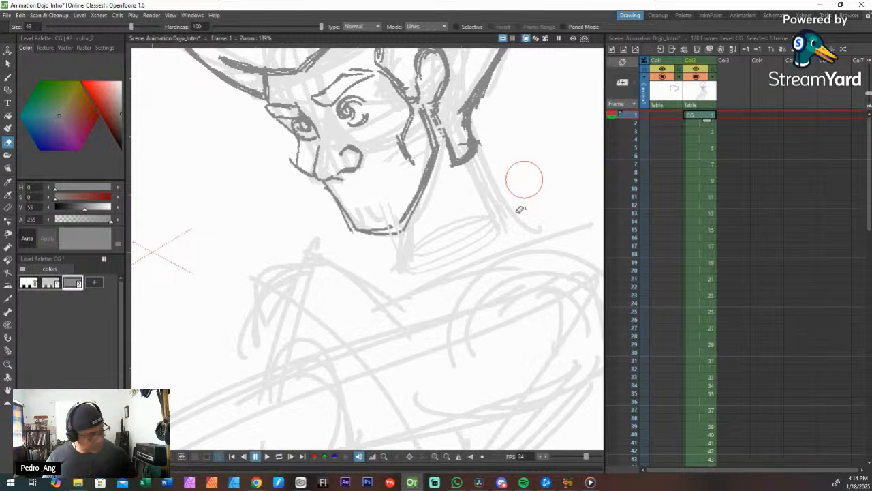
key("b")
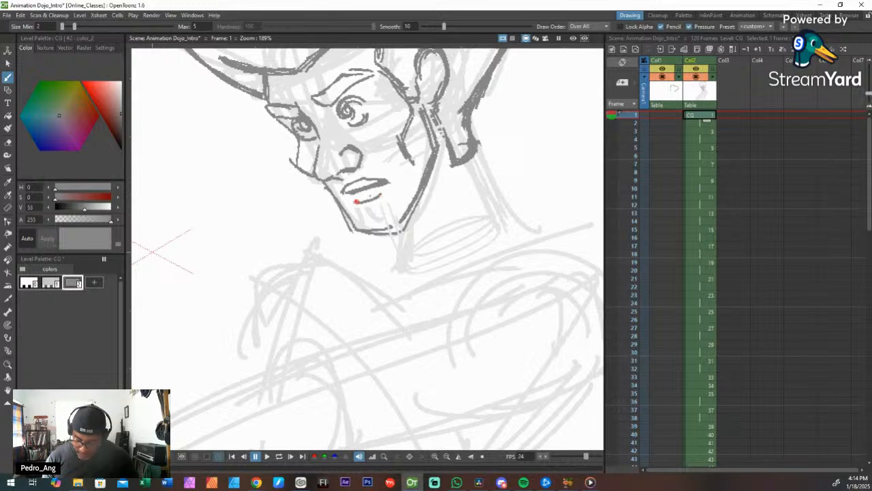
mouse_move(358, 205)
left_mouse_down()
mouse_move(376, 201)
mouse_move(357, 205)
mouse_move(374, 202)
mouse_move(363, 207)
mouse_move(386, 237)
mouse_move(343, 209)
mouse_move(302, 145)
left_mouse_up()
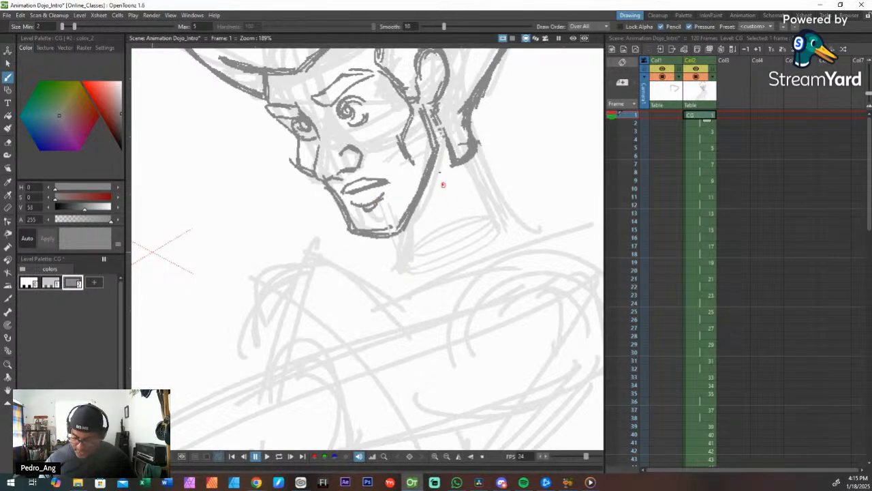
Step: Draw the front neck line below the chin and the back neck line from the nape to the shoulder
left_click_drag(393, 229, 411, 265)
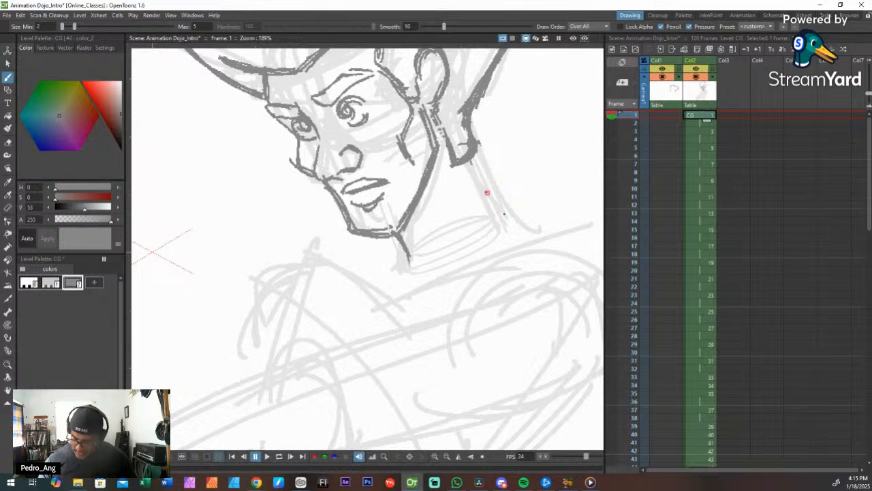
left_click_drag(470, 161, 515, 223)
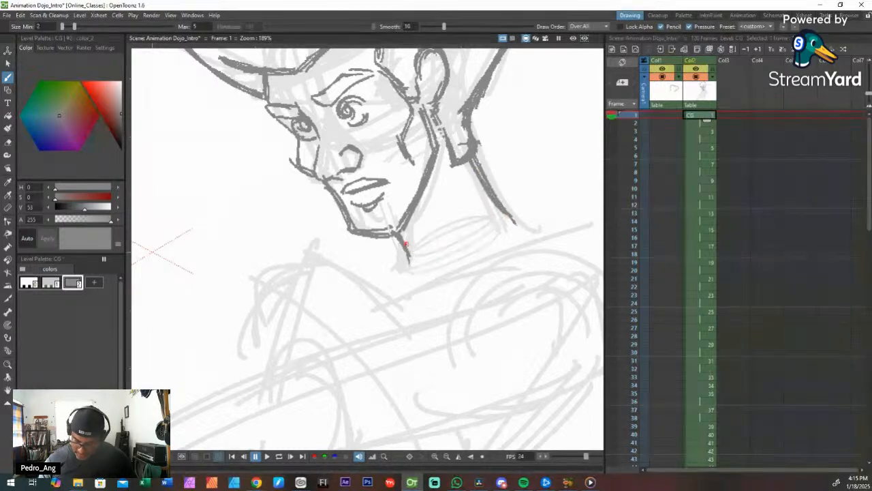
mouse_move(405, 229)
left_mouse_down()
mouse_move(410, 270)
mouse_move(388, 234)
left_mouse_up()
Step: Examine the whole figure on frame 1, comparing the tied-down head with the faded body sketch inside the camera frame
key("ctrl+space")
left_click_drag(492, 241, 432, 191)
key("shift+space")
key("space")
key("shift+space")
key("space")
key("ctrl+space")
key("shift+space")
key("space")
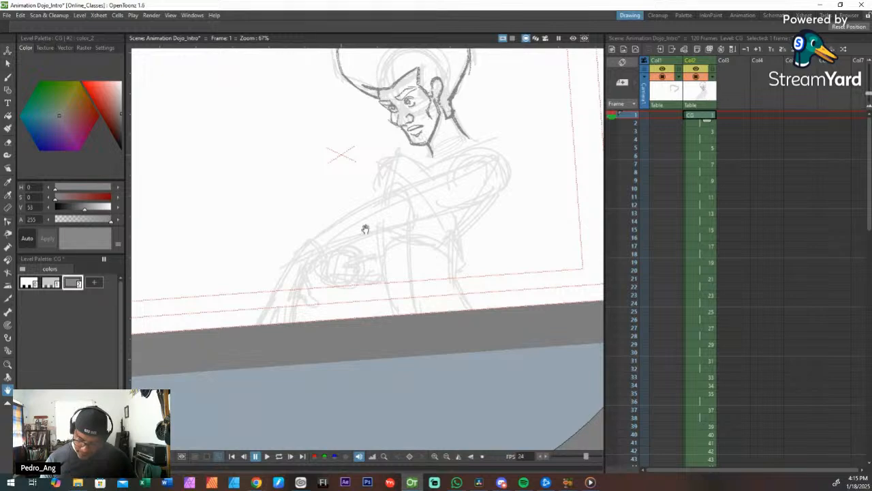
key("shift+space")
left_click_drag(468, 183, 490, 205)
key("ctrl+space")
key("shift+space")
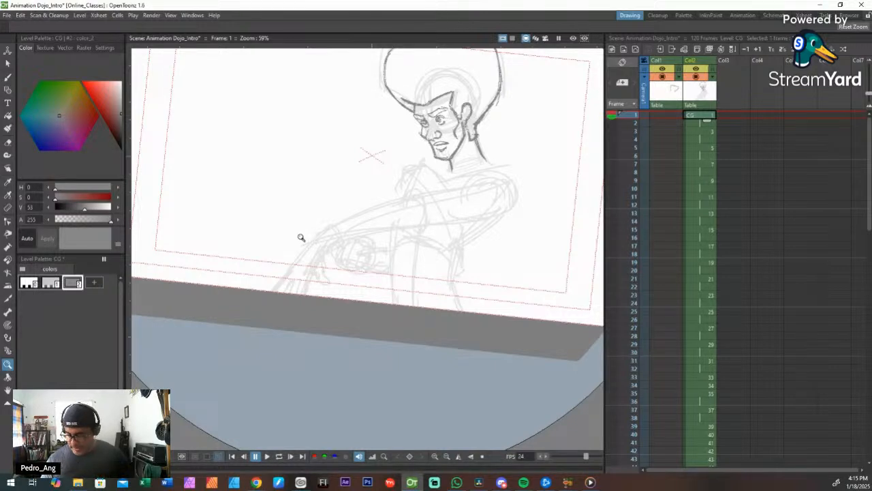
double_click(594, 6)
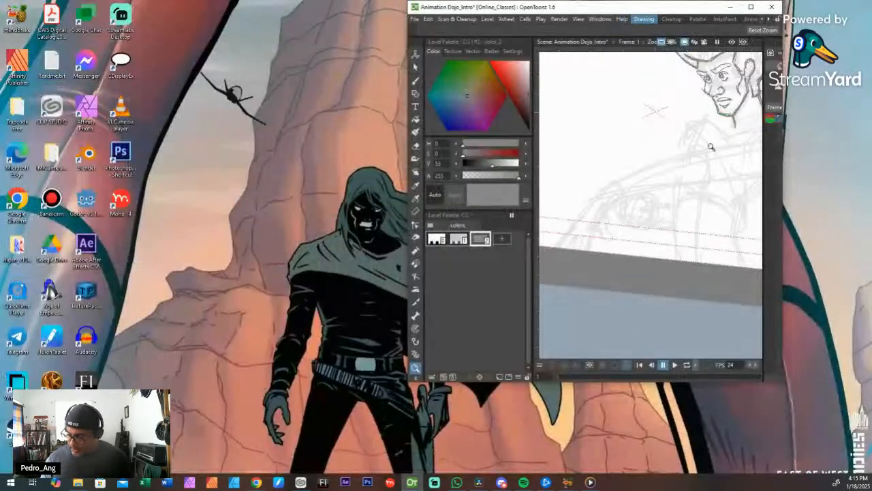
left_click(751, 6)
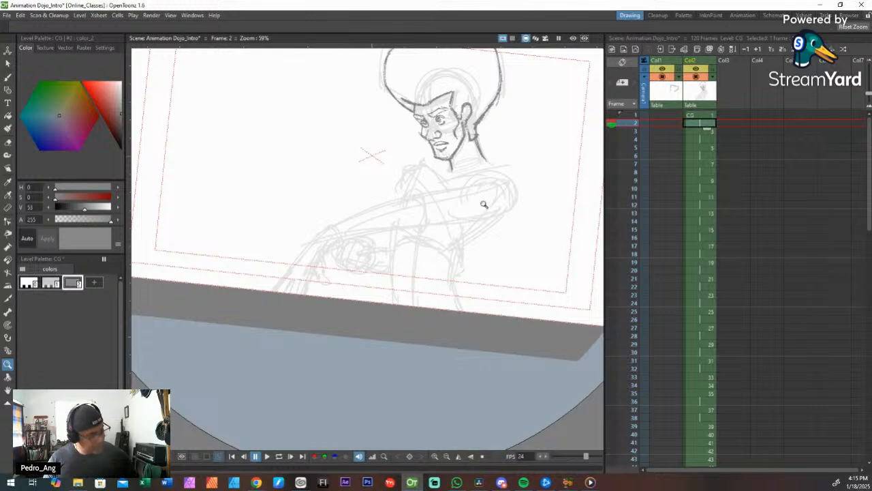
Step: Select the faded forearm and hand sketch on frame 1 with a freehand selection and shift it slightly toward the body
key("b")
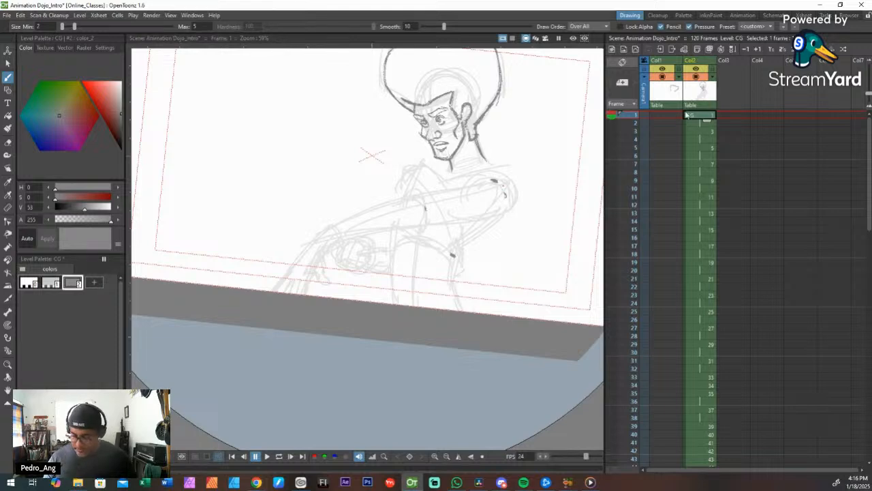
key("s")
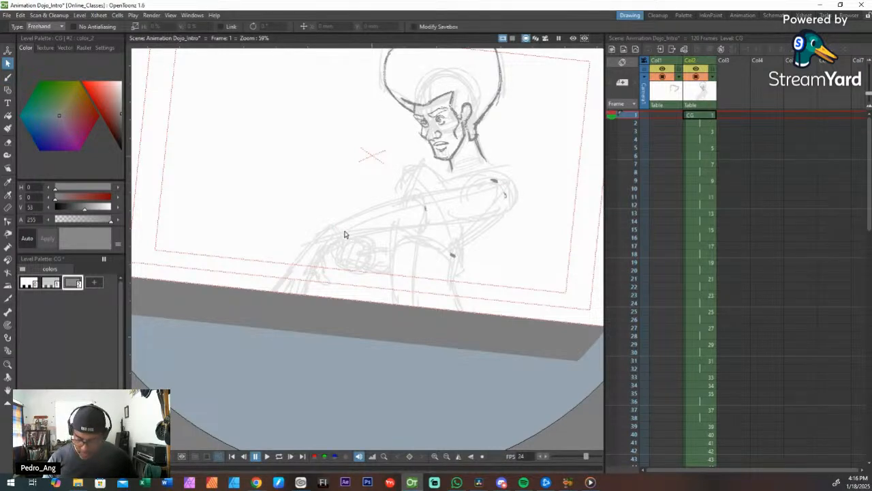
mouse_move(334, 219)
left_mouse_down()
mouse_move(344, 238)
mouse_move(335, 276)
mouse_move(271, 304)
mouse_move(350, 227)
left_mouse_up()
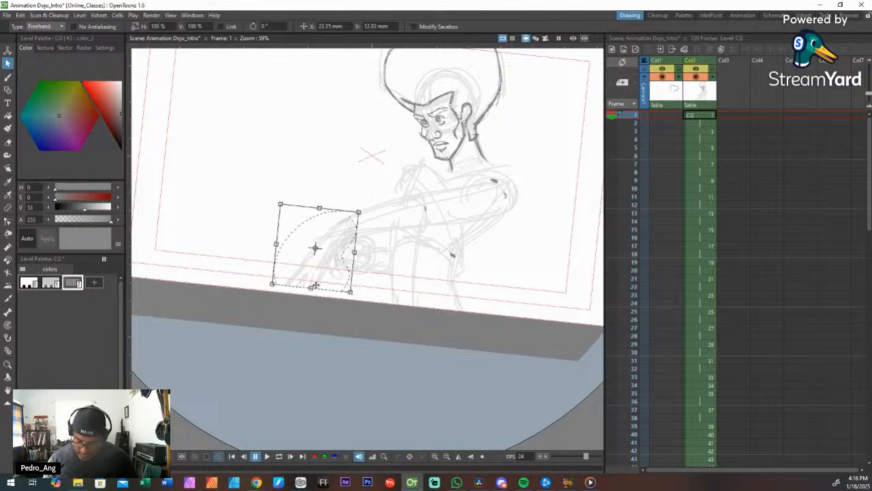
left_click(348, 339)
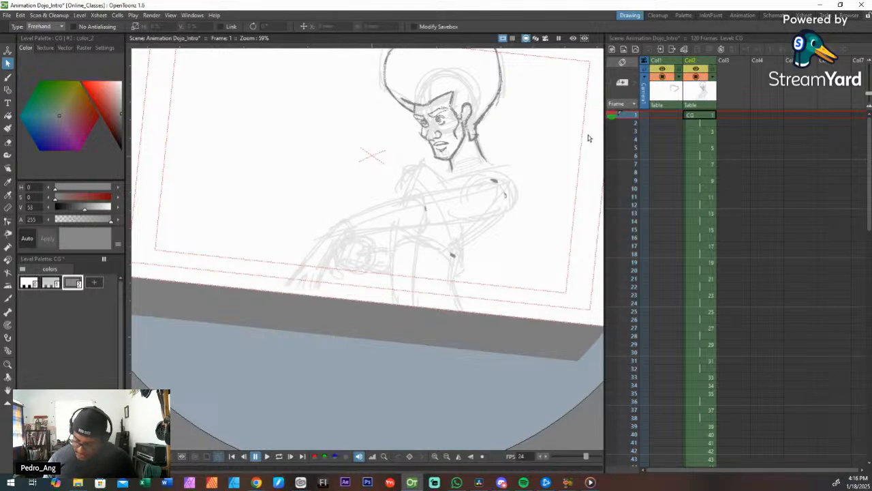
Step: Draw the near shoulder on frame 1 as an oval, and add the upper arm contours with muscle lines toward the elbow
key("b")
left_click(709, 117)
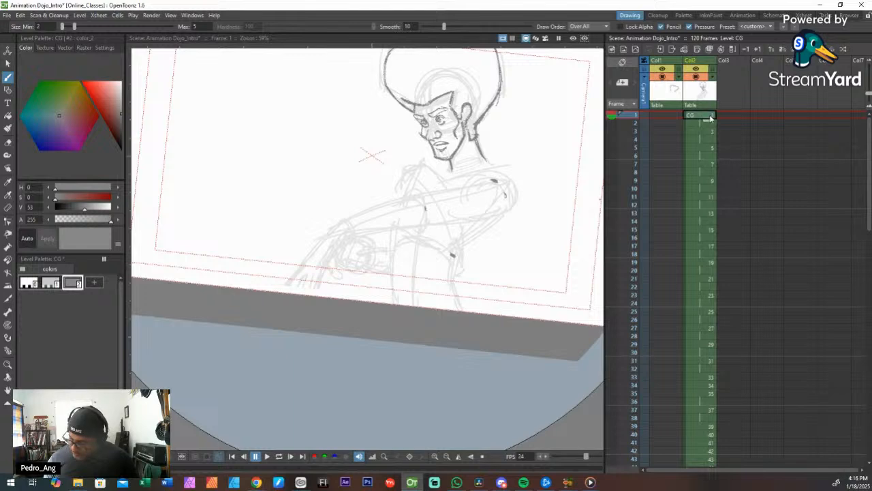
mouse_move(480, 185)
left_mouse_down()
mouse_move(470, 193)
mouse_move(505, 198)
mouse_move(481, 217)
mouse_move(462, 205)
mouse_move(478, 214)
mouse_move(506, 201)
mouse_move(472, 184)
mouse_move(499, 186)
mouse_move(504, 194)
mouse_move(487, 215)
mouse_move(458, 201)
mouse_move(488, 215)
mouse_move(457, 204)
mouse_move(480, 184)
mouse_move(428, 198)
mouse_move(443, 186)
left_mouse_up()
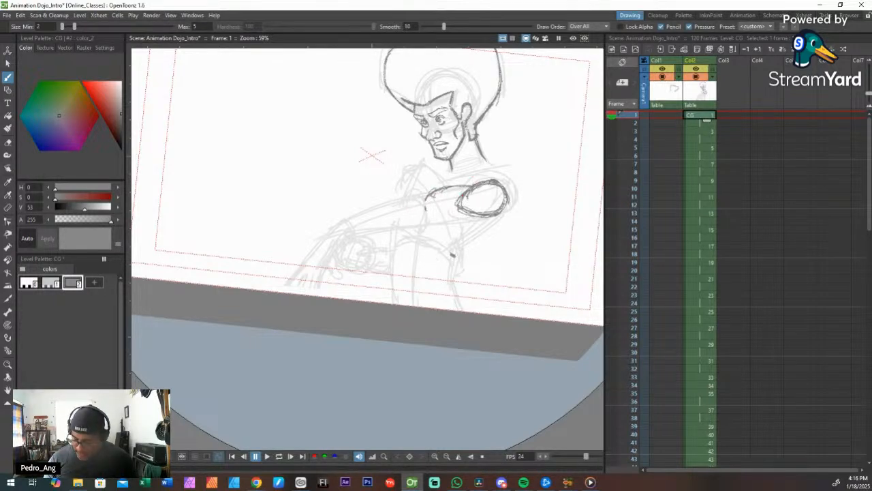
mouse_move(468, 196)
left_mouse_down()
mouse_move(438, 204)
mouse_move(452, 201)
mouse_move(475, 216)
mouse_move(447, 224)
mouse_move(481, 216)
mouse_move(438, 213)
left_mouse_up()
left_click_drag(457, 213, 424, 223)
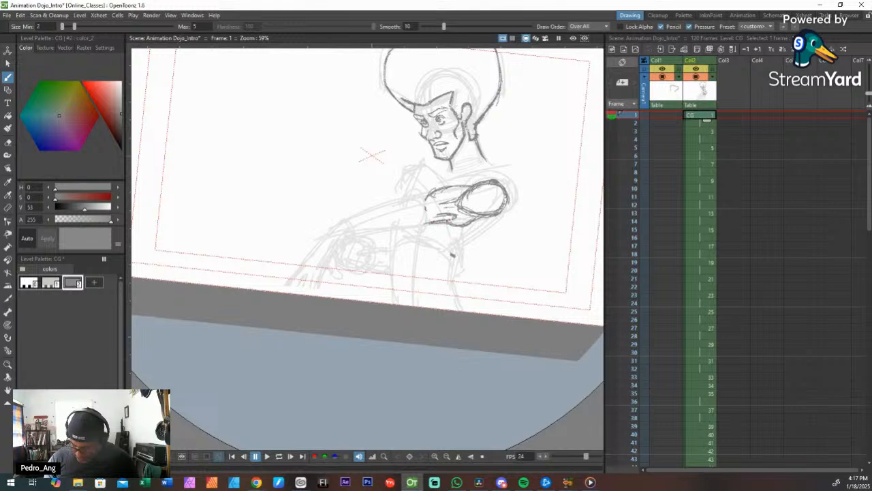
left_click_drag(485, 213, 475, 217)
left_click_drag(482, 183, 511, 198)
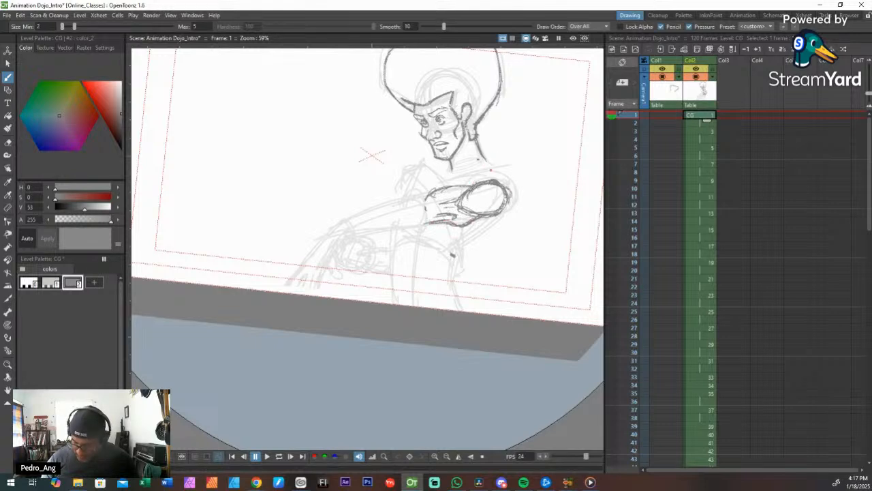
Step: Draw the line from the back of the neck to the near shoulder, the collarbone and the far shoulder contour
mouse_move(484, 158)
left_mouse_down()
mouse_move(507, 188)
mouse_move(496, 170)
mouse_move(505, 184)
mouse_move(445, 185)
mouse_move(448, 160)
mouse_move(400, 202)
left_mouse_up()
key("ctrl+z")
key("ctrl+z")
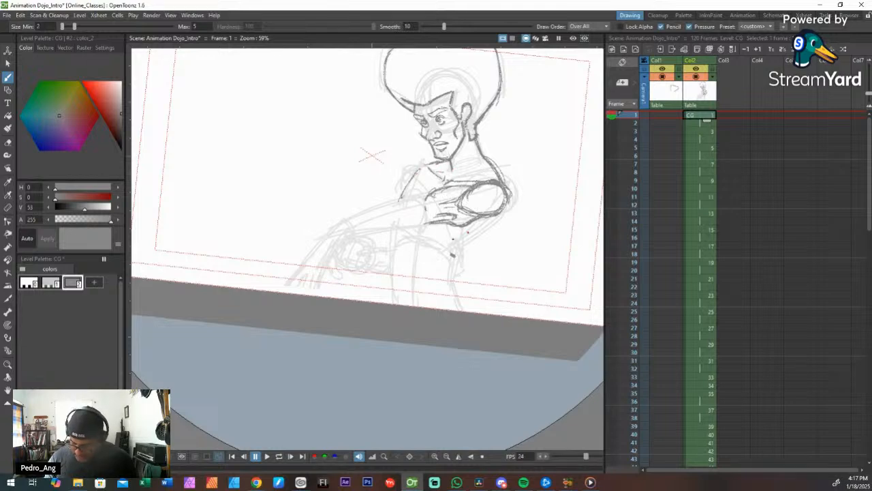
Step: Draw the curve under the upper arm and the back contour down to the waist, and thicken the shoulder and upper arm lines
mouse_move(463, 226)
left_mouse_down()
mouse_move(439, 236)
mouse_move(465, 229)
mouse_move(456, 237)
mouse_move(432, 236)
mouse_move(462, 232)
mouse_move(444, 234)
left_mouse_up()
key("ctrl+z")
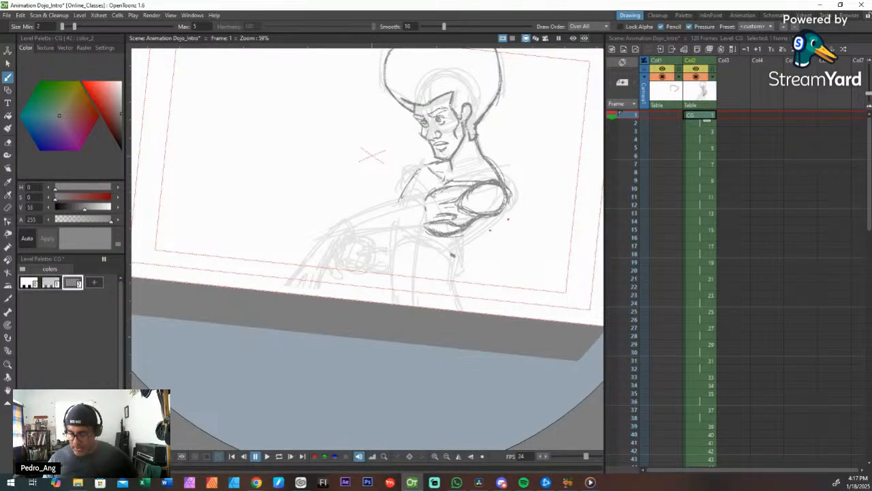
left_click_drag(500, 215, 456, 252)
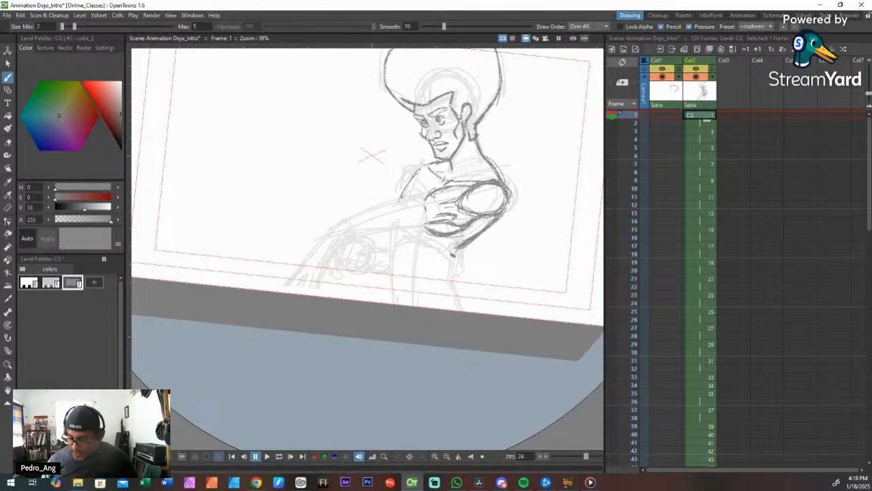
left_click_drag(509, 192, 487, 220)
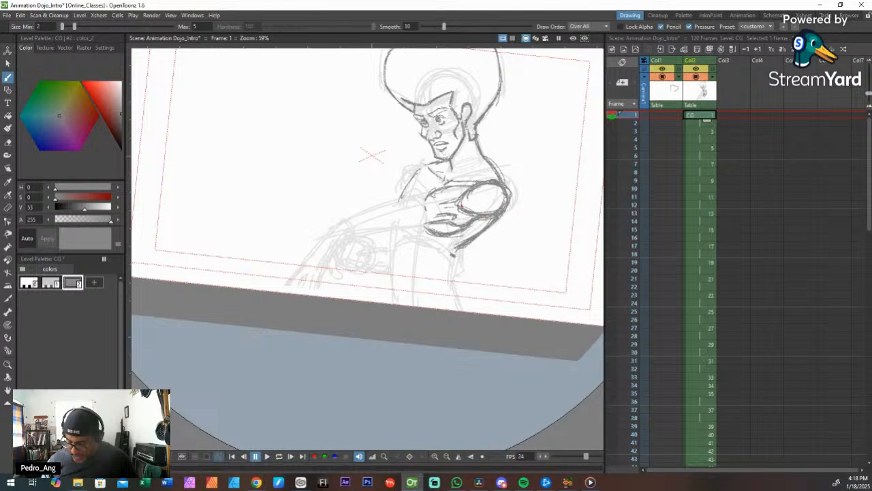
left_click_drag(433, 197, 467, 186)
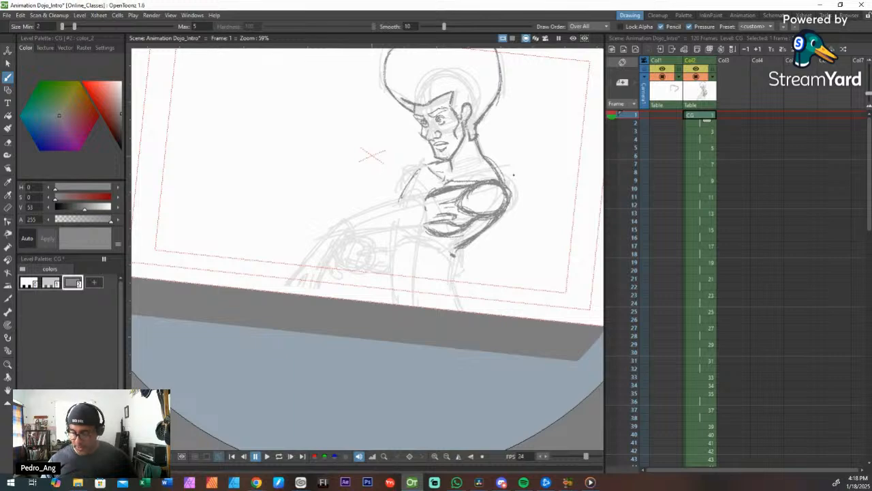
Step: Extend the back contour below the waist and darken the far shoulder contour
left_click_drag(462, 246, 454, 279)
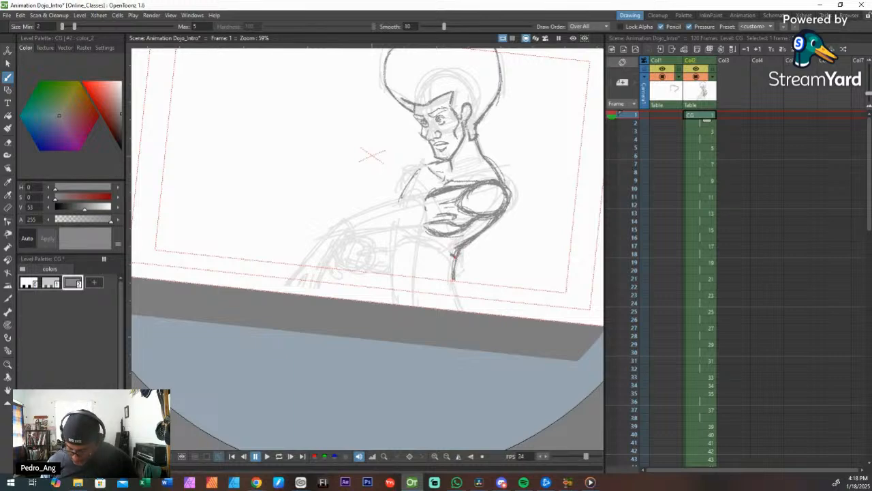
left_click_drag(417, 170, 402, 196)
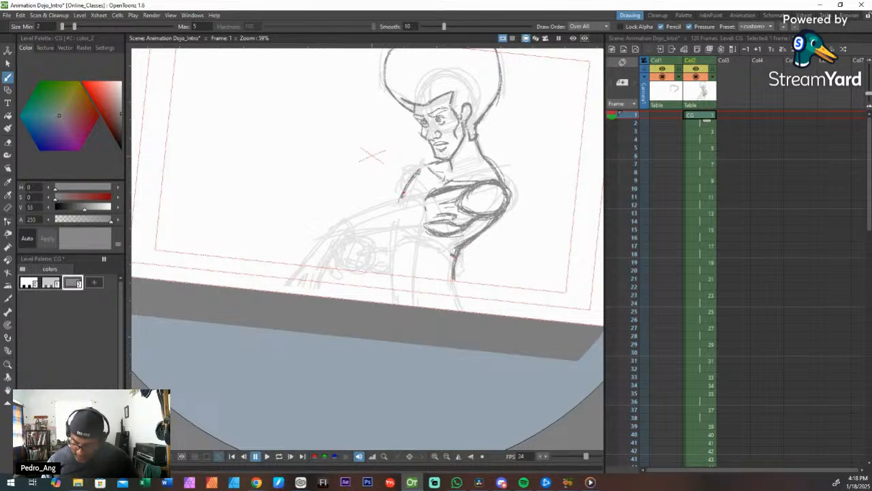
left_click_drag(430, 162, 410, 170)
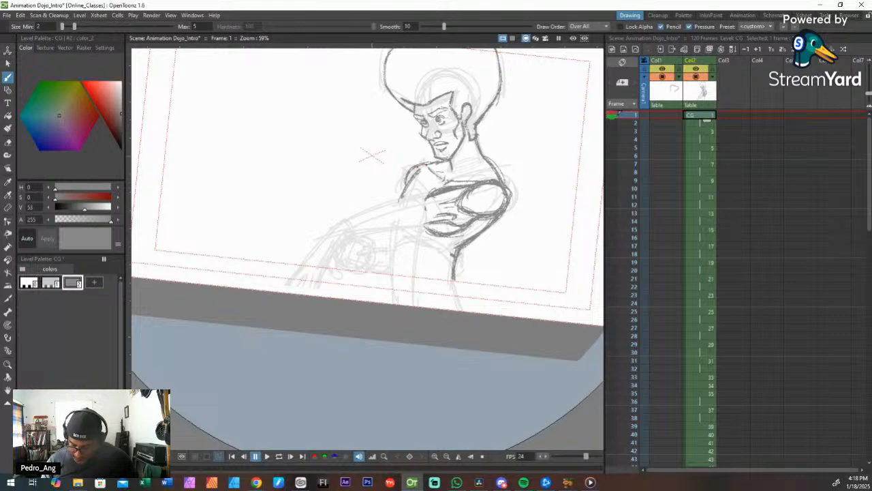
Step: Draw the upper and lower forearm contours from the elbow toward the wrist over the faded arm sketch
key("shift+space")
left_click_drag(498, 270, 512, 243)
key("ctrl+space")
left_click_drag(493, 303, 509, 235)
key("space")
left_click_drag(405, 204, 444, 368)
key("ctrl+space")
key("shift+space")
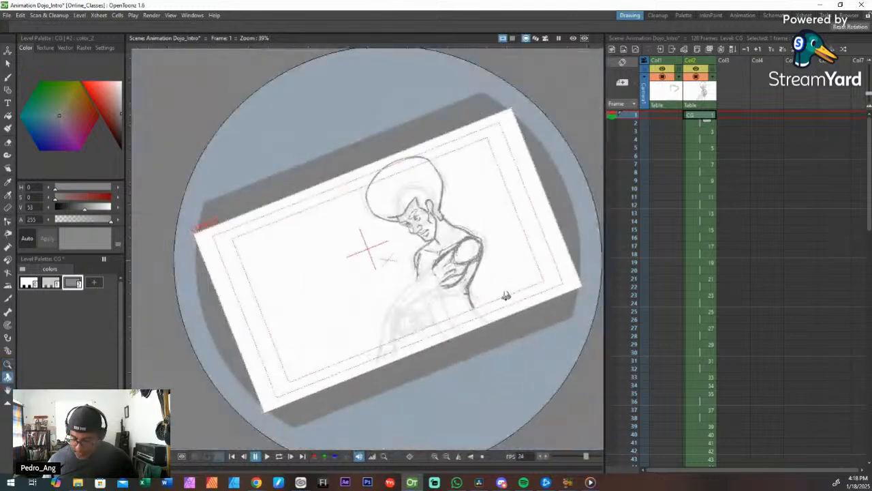
left_click_drag(506, 296, 510, 257)
key("space")
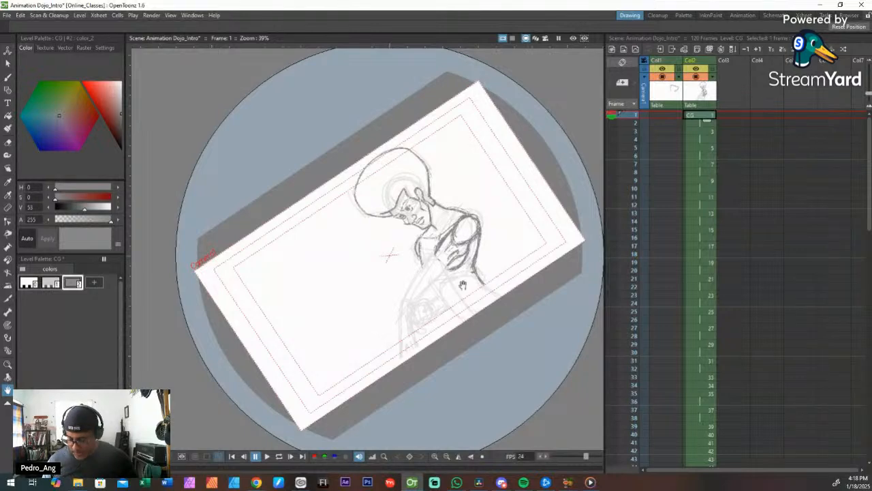
scroll(462, 285, "up", 6)
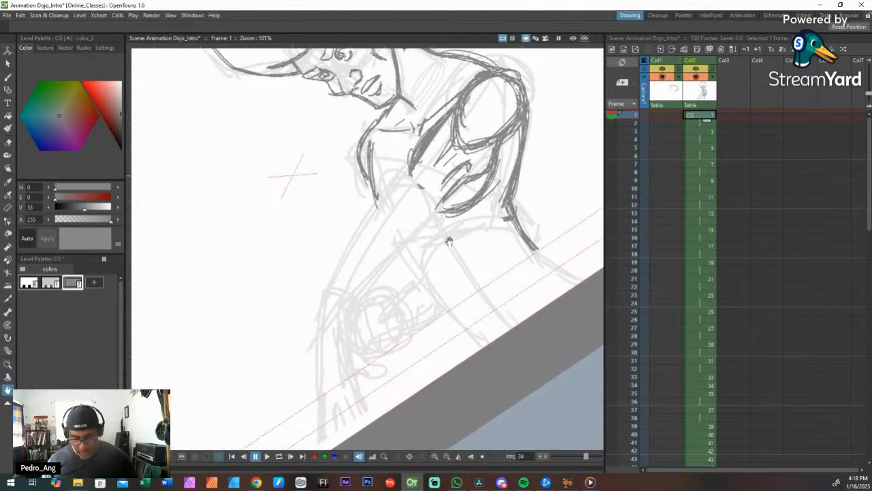
key("b")
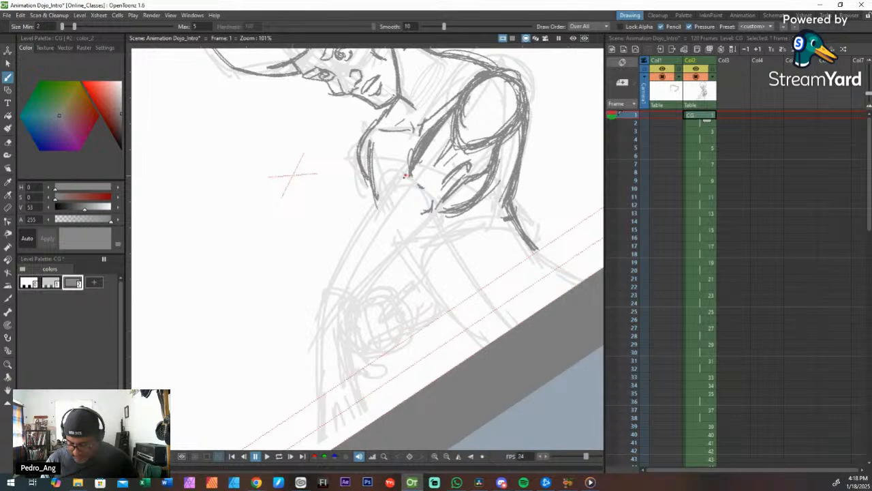
mouse_move(399, 183)
left_mouse_down()
mouse_move(382, 189)
mouse_move(361, 238)
left_mouse_up()
mouse_move(430, 232)
left_mouse_down()
mouse_move(436, 208)
mouse_move(418, 237)
mouse_move(440, 200)
mouse_move(422, 231)
left_mouse_up()
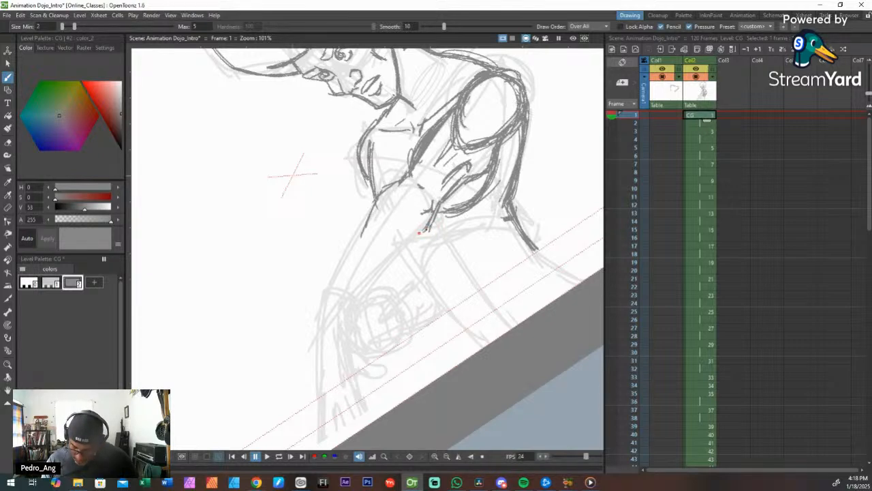
left_click_drag(429, 229, 393, 255)
left_click_drag(424, 233, 395, 253)
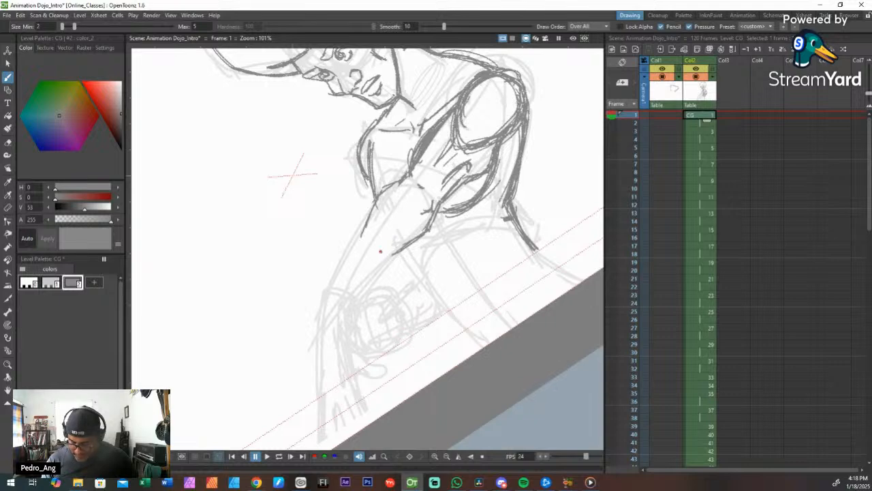
mouse_move(361, 230)
left_mouse_down()
mouse_move(330, 279)
mouse_move(347, 276)
mouse_move(340, 271)
mouse_move(346, 267)
mouse_move(336, 276)
mouse_move(399, 183)
left_mouse_up()
left_click_drag(401, 178, 361, 238)
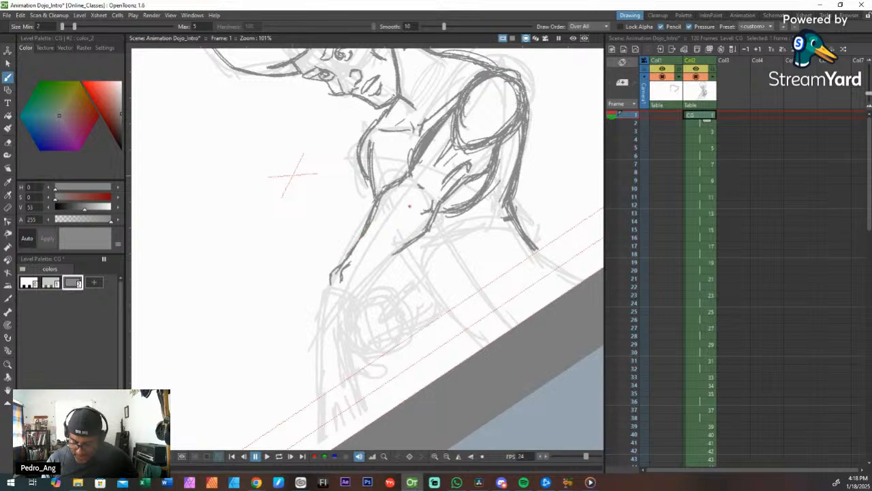
Step: Check the figure's pose and placement on frame 1 against the field guide grid, and hide the grid again
key("space")
left_click_drag(473, 225, 465, 247)
key("ctrl+space")
key("shift+space")
left_click_drag(475, 233, 385, 321)
key("space")
left_click_drag(440, 254, 398, 256)
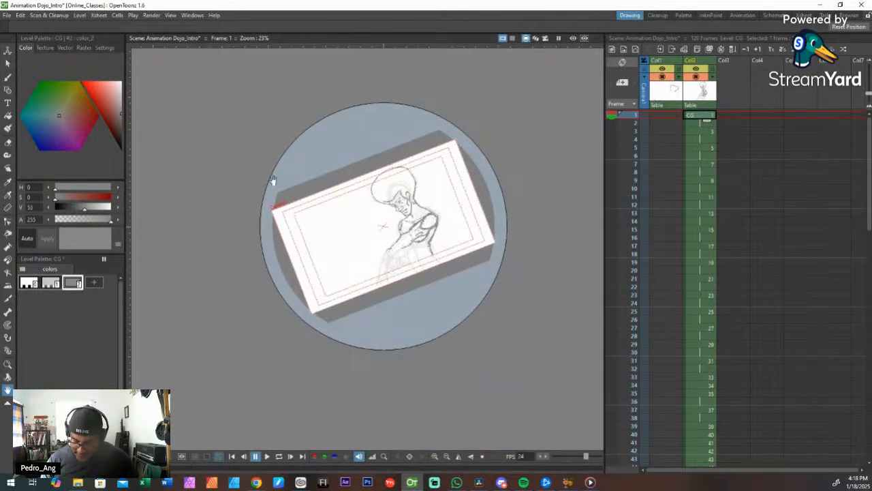
key("ctrl+space")
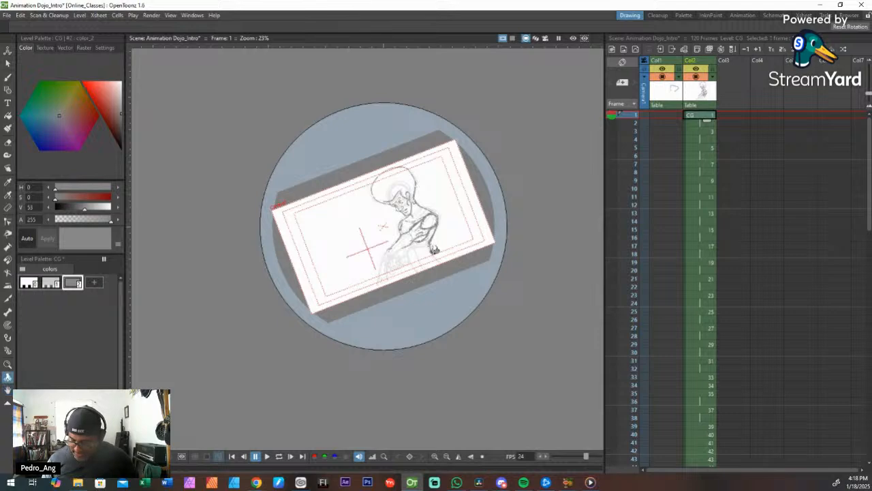
left_click_drag(435, 250, 438, 220)
key("space")
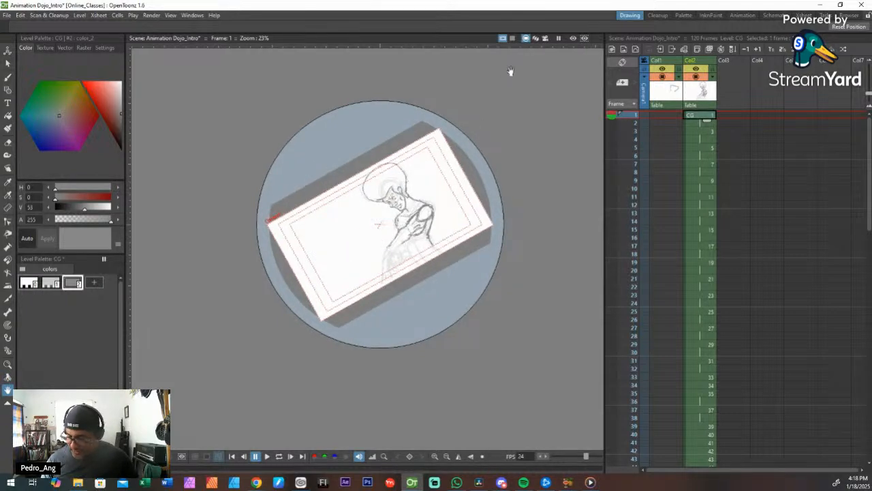
left_click(511, 40)
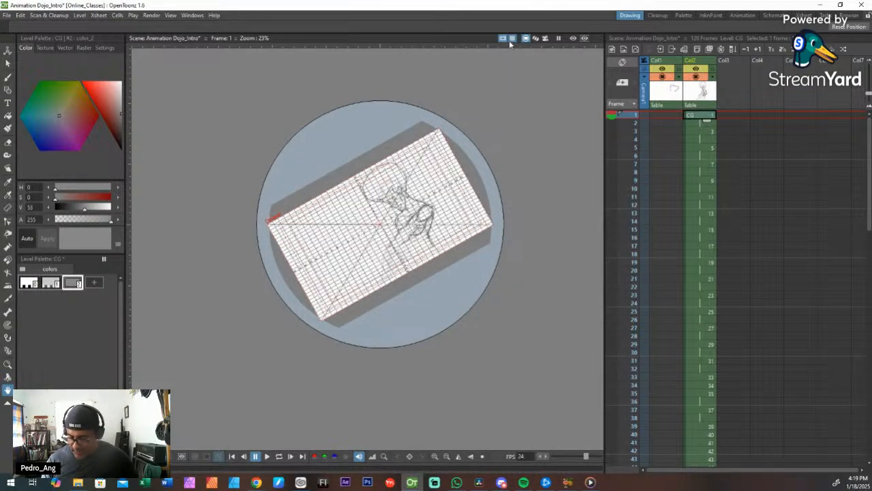
key("ctrl+space")
left_click_drag(390, 252, 391, 256)
key("shift+space")
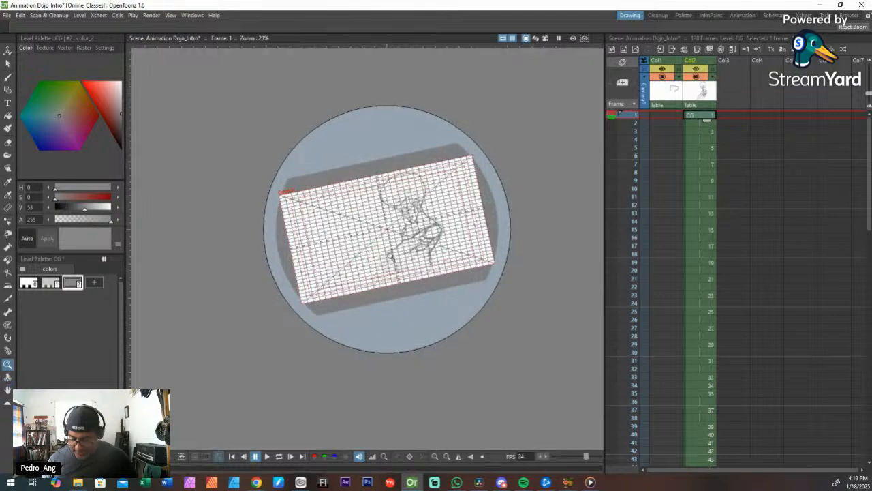
scroll(391, 256, "up", 5)
key("space")
scroll(391, 256, "down", 2)
left_click_drag(272, 125, 244, 139)
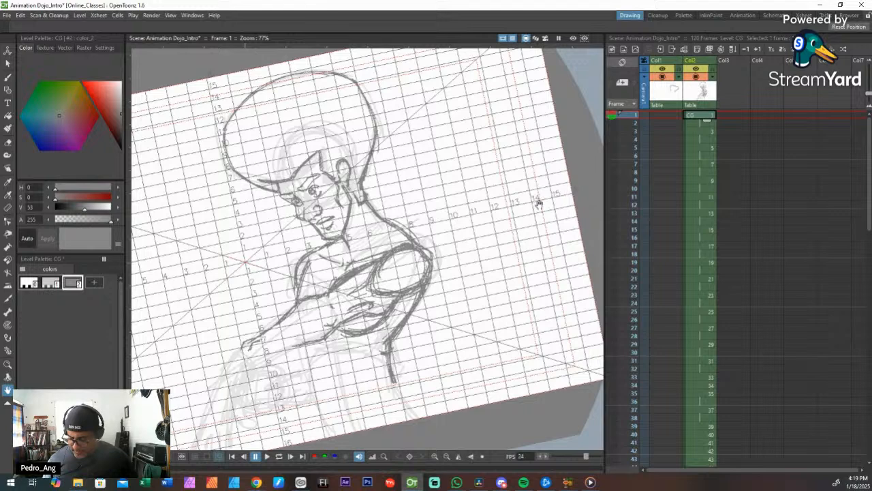
key("shift+space")
mouse_move(503, 210)
left_mouse_down()
mouse_move(470, 233)
mouse_move(506, 216)
left_mouse_up()
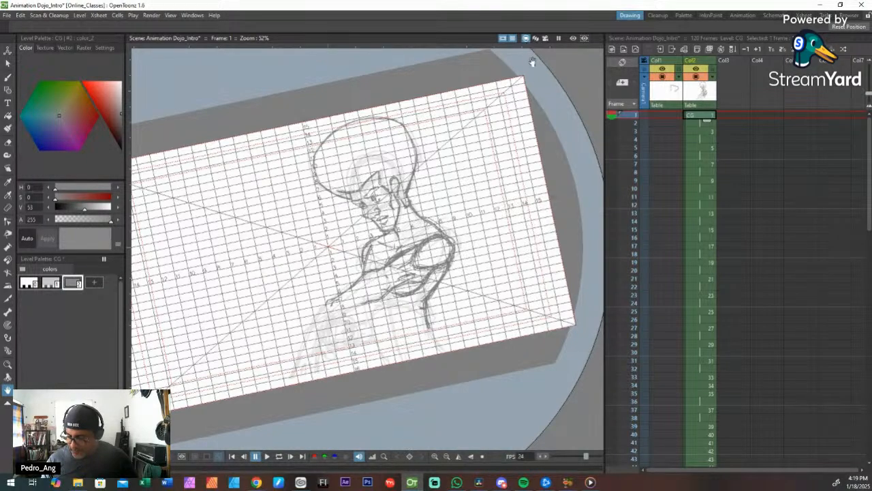
left_click(512, 38)
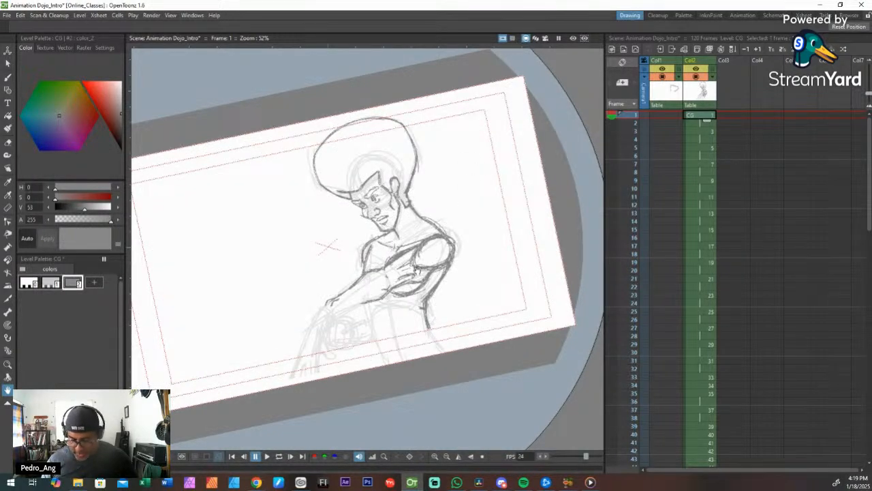
Step: Thicken the upper and lower forearm contours up to the elbow, and add an inner contour line to the near shoulder
mouse_move(417, 270)
left_mouse_down()
mouse_move(443, 220)
mouse_move(493, 216)
left_mouse_up()
mouse_move(430, 237)
left_mouse_down()
mouse_move(475, 228)
mouse_move(445, 212)
left_mouse_up()
key("shift+space")
key("ctrl+space")
key("shift+space")
mouse_move(419, 203)
left_mouse_down()
mouse_move(414, 217)
mouse_move(426, 206)
left_mouse_up()
key("b")
left_click_drag(385, 237, 436, 203)
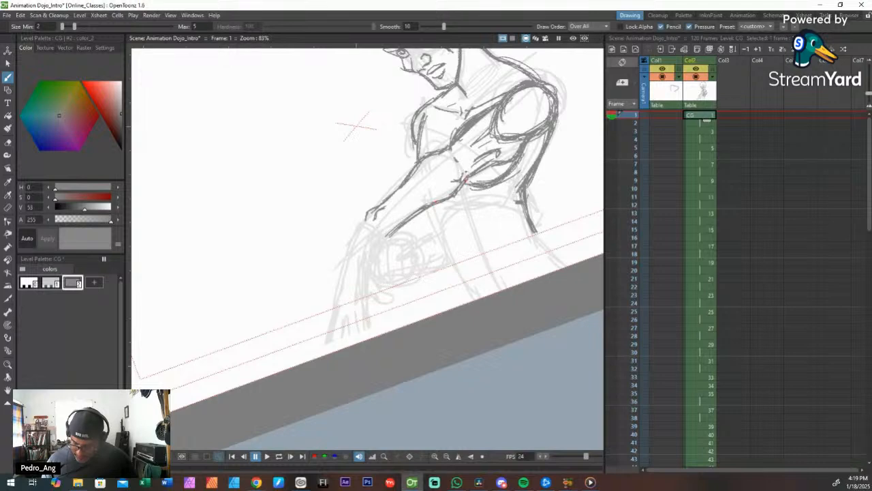
mouse_move(388, 238)
left_mouse_down()
mouse_move(460, 184)
mouse_move(451, 195)
left_mouse_up()
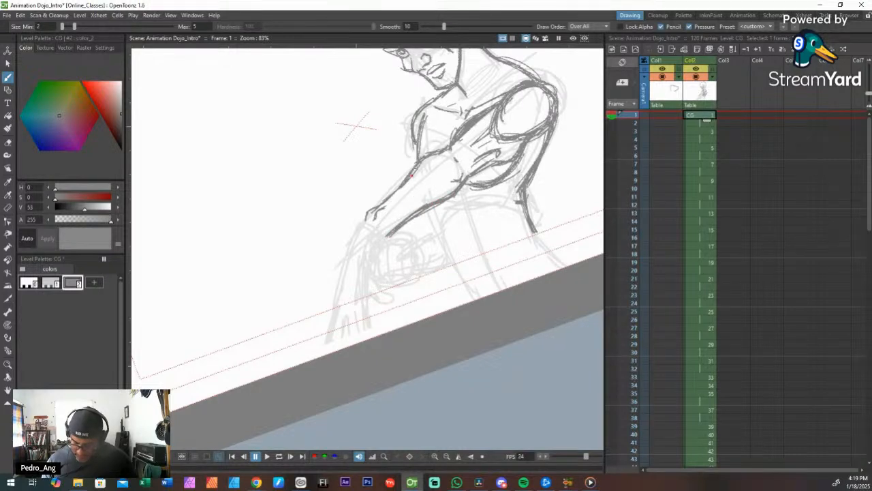
left_click_drag(412, 174, 450, 146)
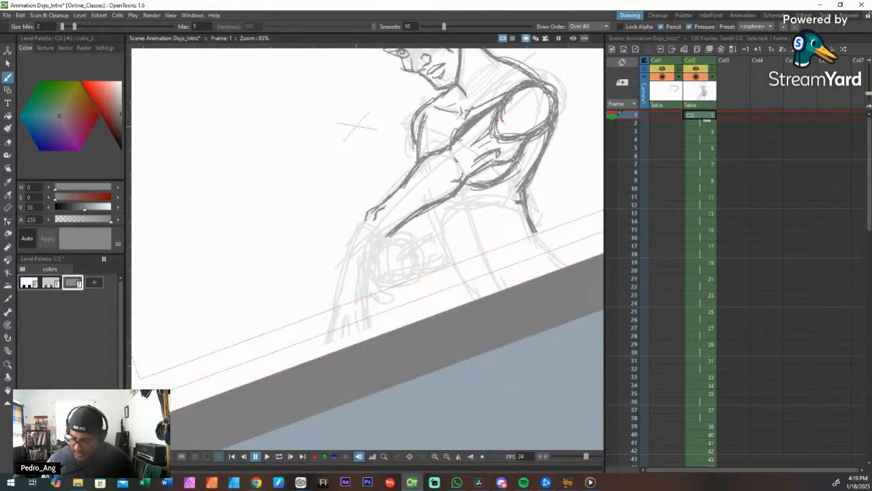
mouse_move(535, 80)
left_mouse_down()
mouse_move(555, 91)
mouse_move(522, 107)
left_mouse_up()
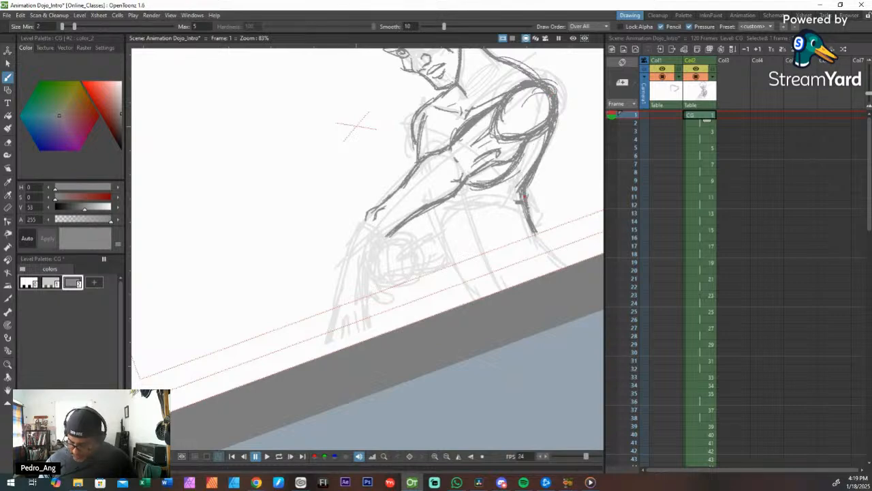
Step: Draw the two hip lines branching below the back of the waist and the front torso contour forking at the hip
left_click_drag(537, 233, 569, 257)
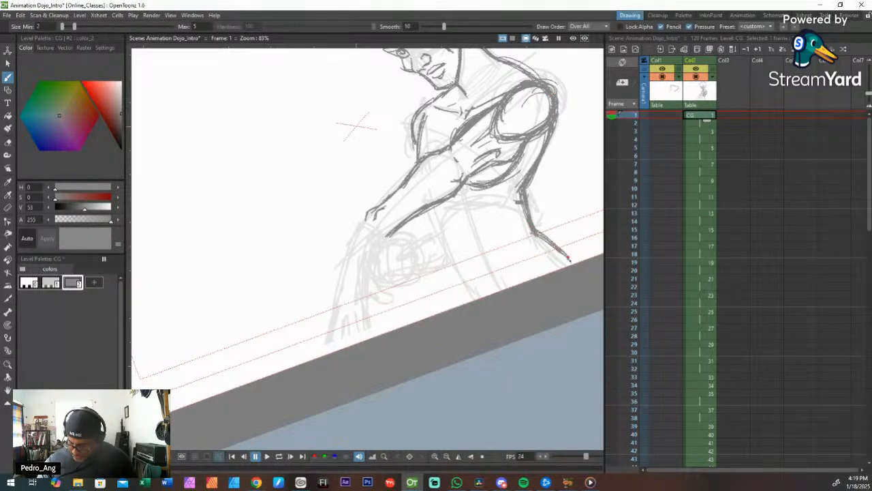
left_click_drag(526, 227, 533, 265)
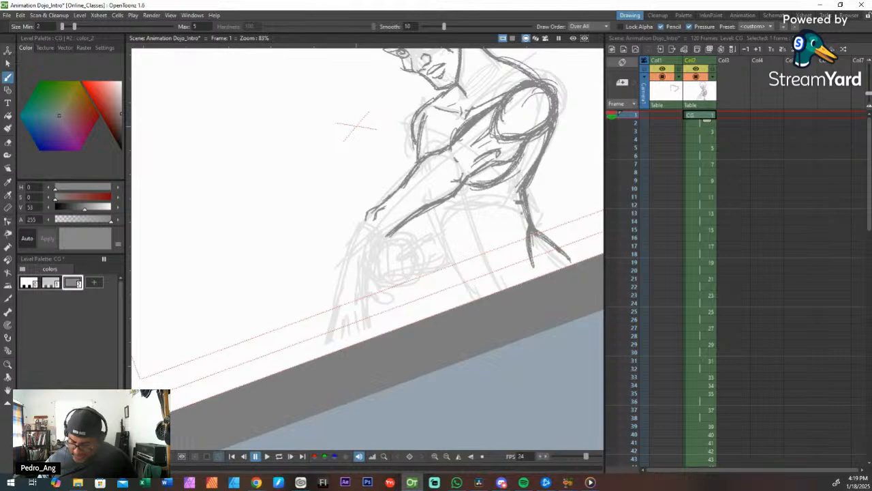
mouse_move(431, 216)
left_mouse_down()
mouse_move(460, 274)
mouse_move(463, 302)
left_mouse_up()
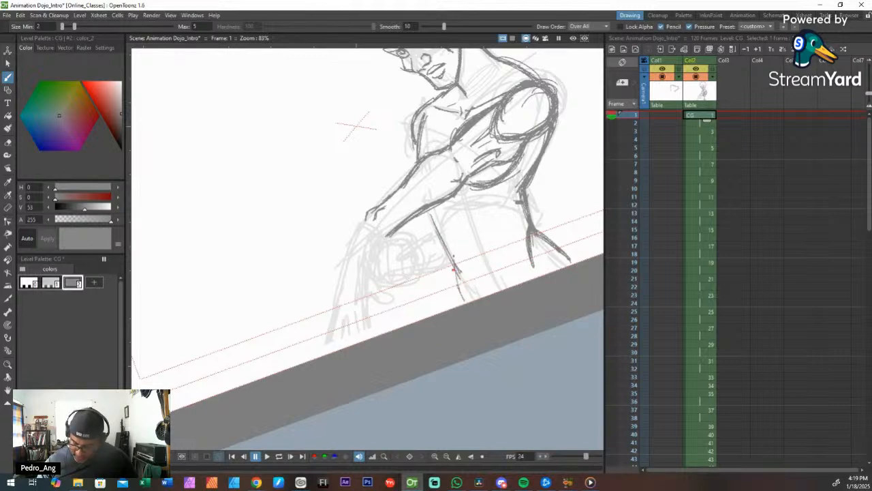
left_click_drag(451, 253, 471, 282)
left_click_drag(438, 232, 474, 290)
left_click_drag(448, 254, 468, 305)
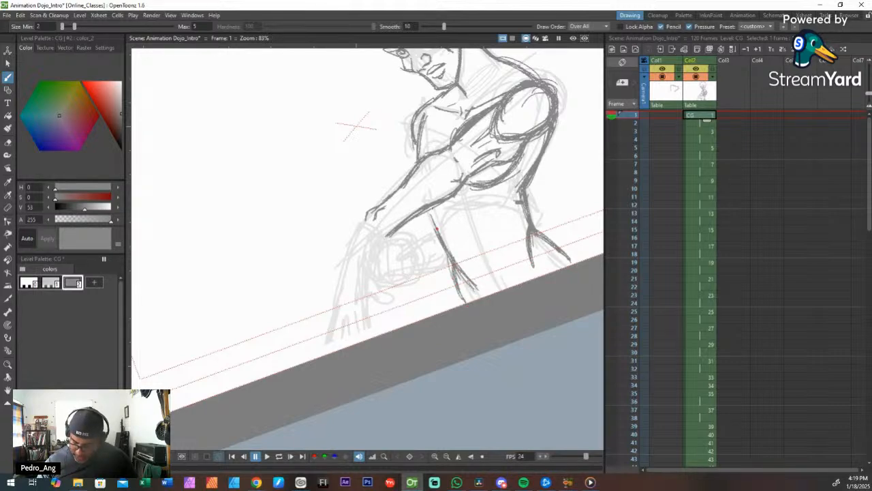
left_click_drag(430, 208, 437, 232)
left_click_drag(457, 268, 474, 288)
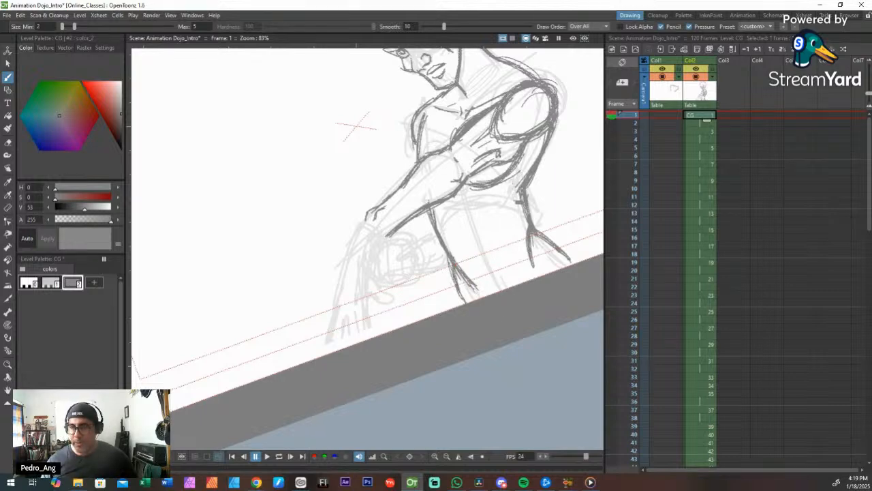
Step: Add the nipple and draw the upper abdominal muscle segments down the torso below the chest
scroll(495, 184, "up", 2)
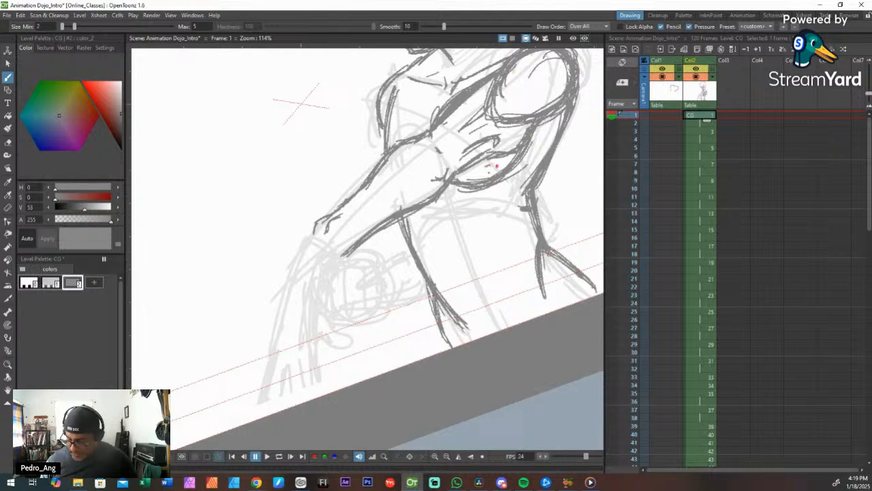
left_click_drag(496, 166, 482, 164)
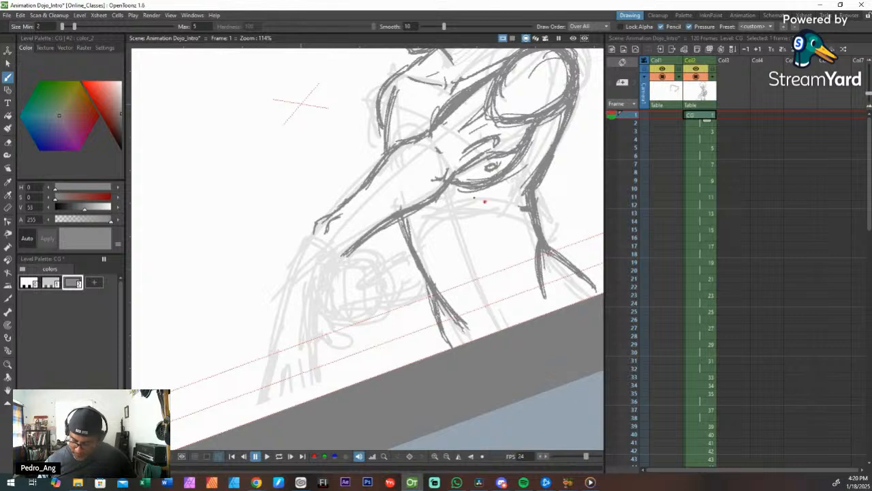
left_click_drag(477, 192, 487, 214)
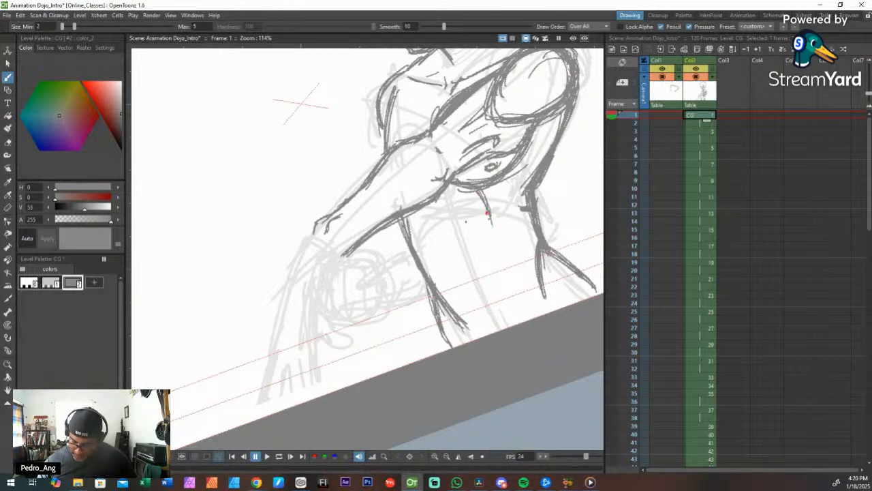
mouse_move(427, 208)
left_mouse_down()
mouse_move(428, 243)
mouse_move(457, 220)
mouse_move(491, 211)
mouse_move(421, 238)
mouse_move(480, 218)
mouse_move(443, 276)
left_mouse_up()
mouse_move(490, 221)
left_mouse_down()
mouse_move(501, 256)
mouse_move(474, 256)
mouse_move(445, 284)
mouse_move(488, 256)
mouse_move(440, 277)
mouse_move(500, 254)
mouse_move(509, 240)
mouse_move(492, 221)
left_mouse_up()
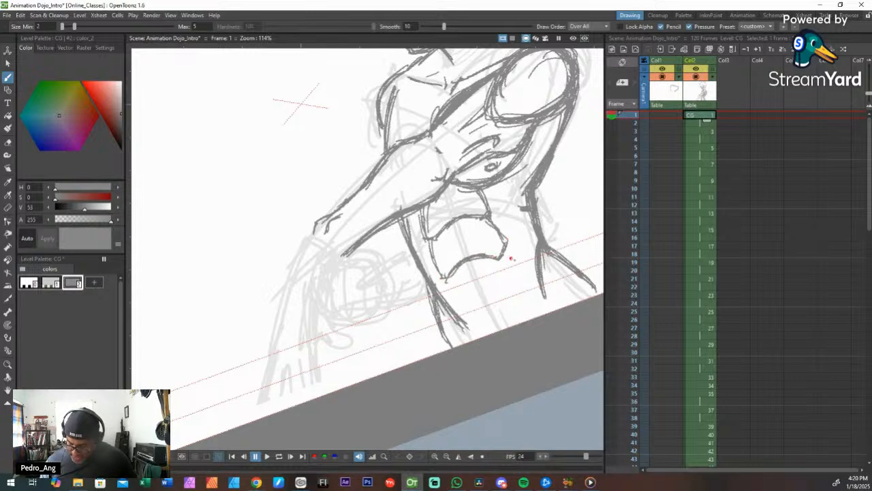
left_click_drag(506, 254, 524, 278)
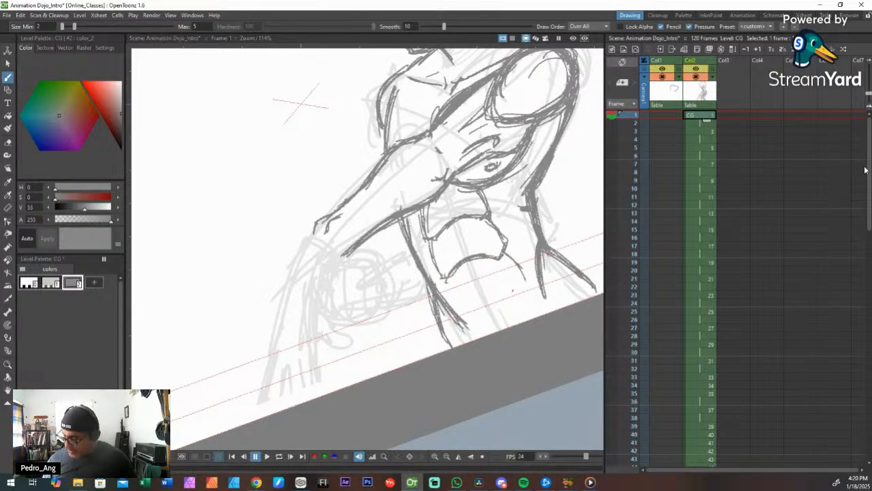
scroll(857, 339, "down", 10)
scroll(857, 339, "down", 5)
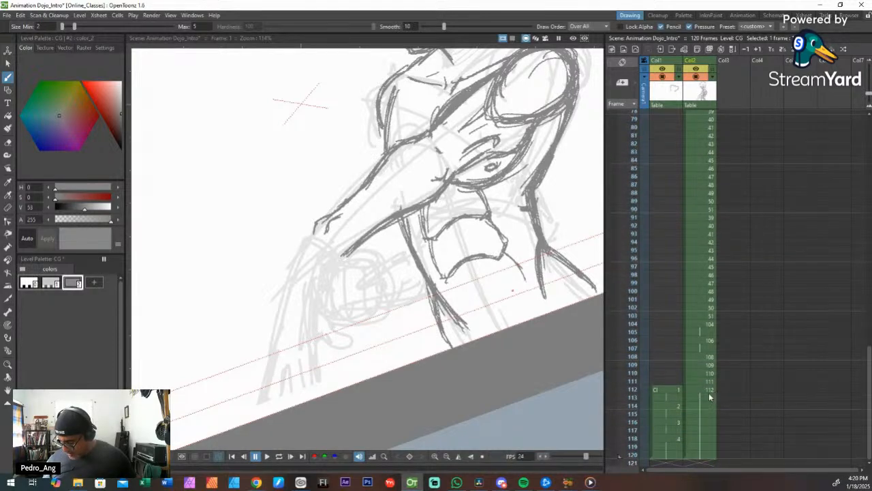
left_click_drag(869, 402, 845, 109)
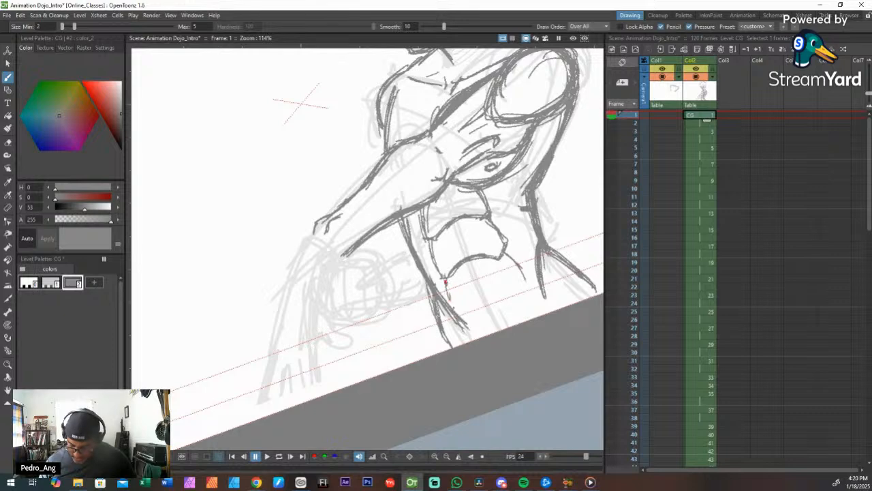
Step: Close off the lower abdominal segment and draw the centre line down through the abdominal muscles
mouse_move(465, 310)
left_mouse_down()
mouse_move(522, 278)
mouse_move(510, 256)
mouse_move(509, 287)
left_mouse_up()
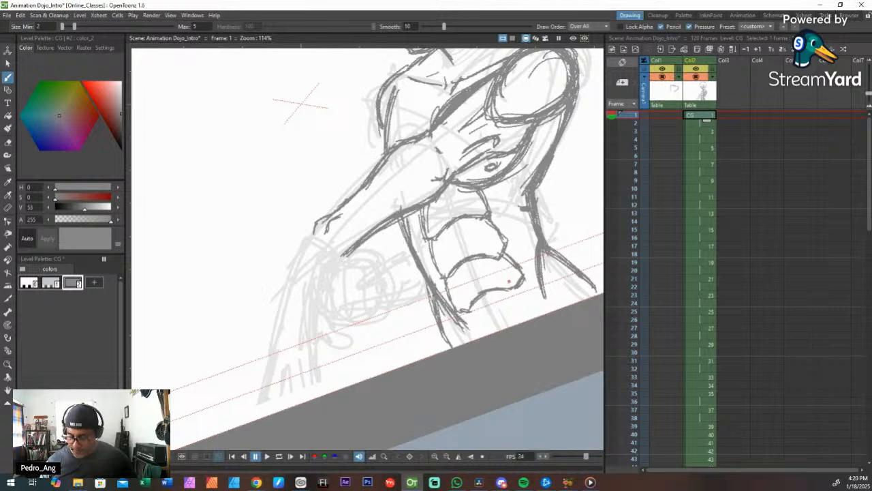
left_click_drag(446, 190, 480, 289)
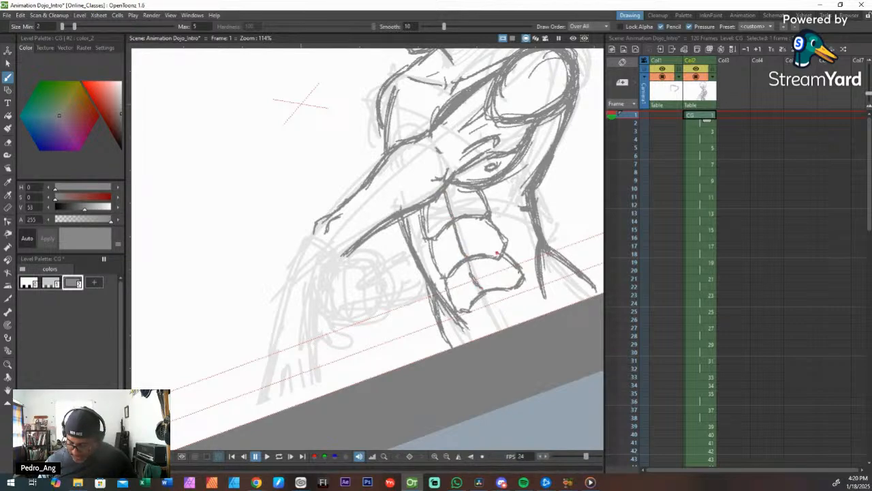
Step: Draw the curved upper edge of the waistband across the hips and erase the back hip line running past it
key("space")
left_click_drag(545, 299, 479, 256)
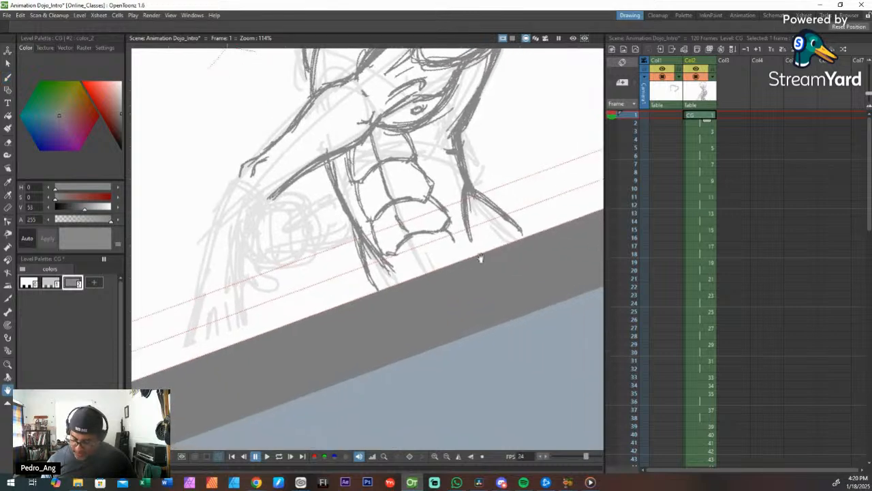
left_click_drag(499, 213, 429, 269)
left_click_drag(473, 235, 375, 289)
mouse_move(453, 255)
left_mouse_down()
mouse_move(373, 289)
mouse_move(489, 207)
mouse_move(454, 247)
left_mouse_up()
mouse_move(501, 197)
left_mouse_down()
mouse_move(488, 228)
mouse_move(503, 198)
mouse_move(515, 207)
left_mouse_up()
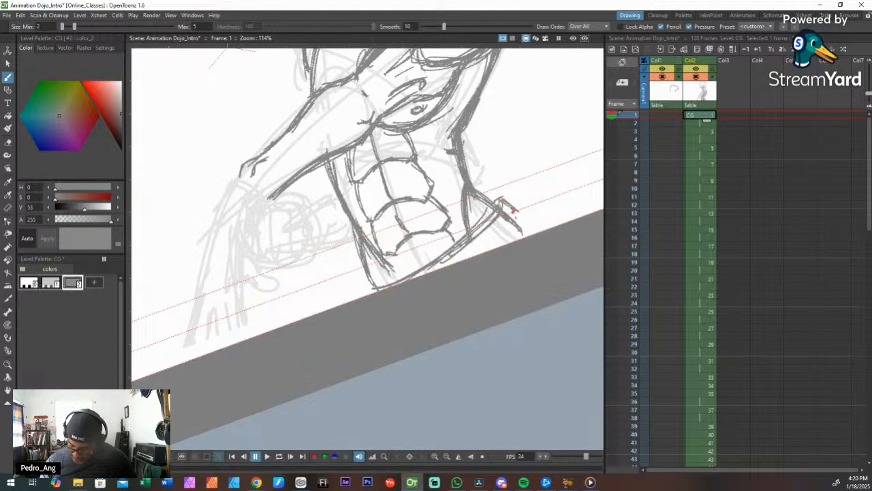
key("a")
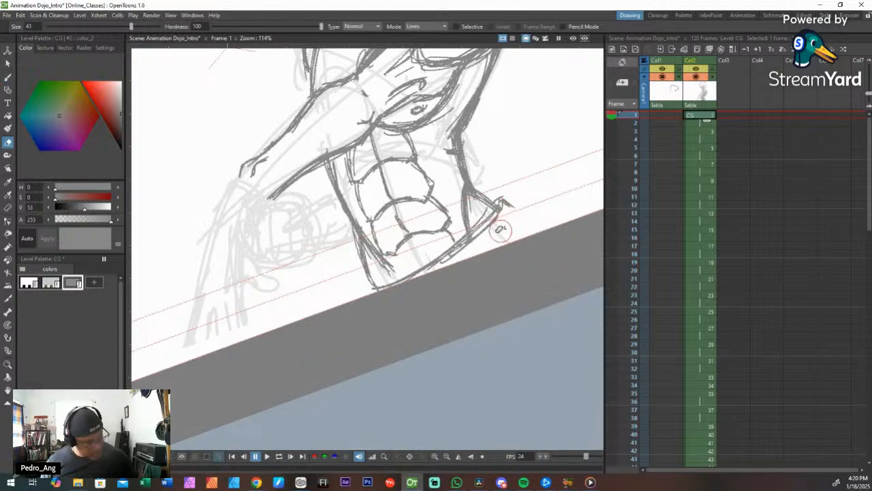
key("b")
Step: Try filling the waistband with short ribbing lines, and undo those strokes
mouse_move(493, 211)
left_mouse_down()
mouse_move(470, 235)
mouse_move(515, 222)
mouse_move(498, 247)
mouse_move(465, 243)
mouse_move(481, 242)
mouse_move(494, 225)
left_mouse_up()
left_click_drag(485, 246, 502, 229)
mouse_move(493, 239)
left_mouse_down()
mouse_move(516, 203)
mouse_move(543, 233)
left_mouse_up()
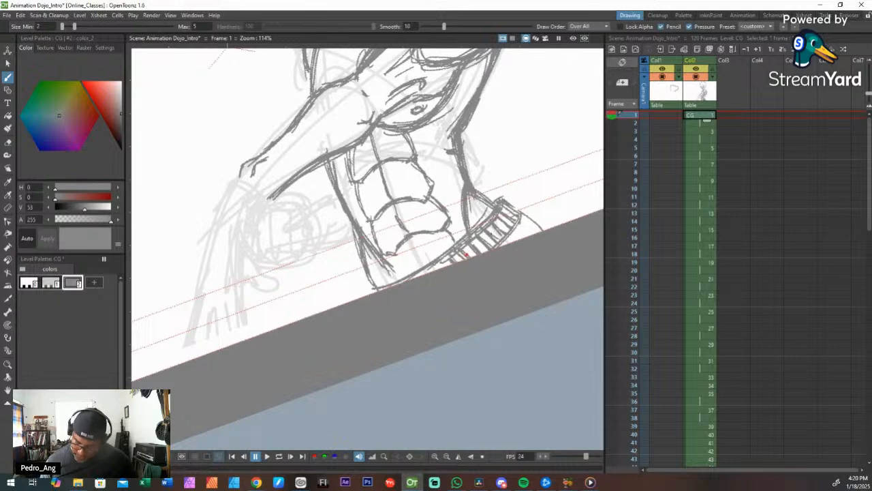
key("ctrl+z")
key("ctrl+z")
key("ctrl+z")
key("ctrl+z")
key("ctrl+z")
key("ctrl+z")
key("ctrl+z")
key("ctrl+z")
key("ctrl+z")
key("ctrl+z")
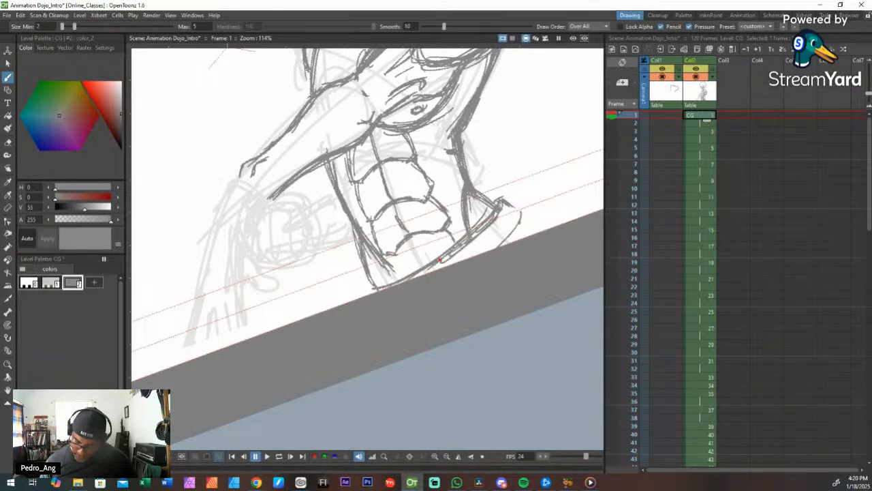
Step: Darken the waistband's rounded end and its upper and lower edges, and extend the hip contour below the band
mouse_move(498, 198)
left_mouse_down()
mouse_move(519, 219)
mouse_move(496, 247)
left_mouse_up()
left_click_drag(517, 219, 495, 248)
mouse_move(519, 204)
left_mouse_down()
mouse_move(507, 232)
mouse_move(484, 227)
left_mouse_up()
left_click_drag(466, 245, 407, 279)
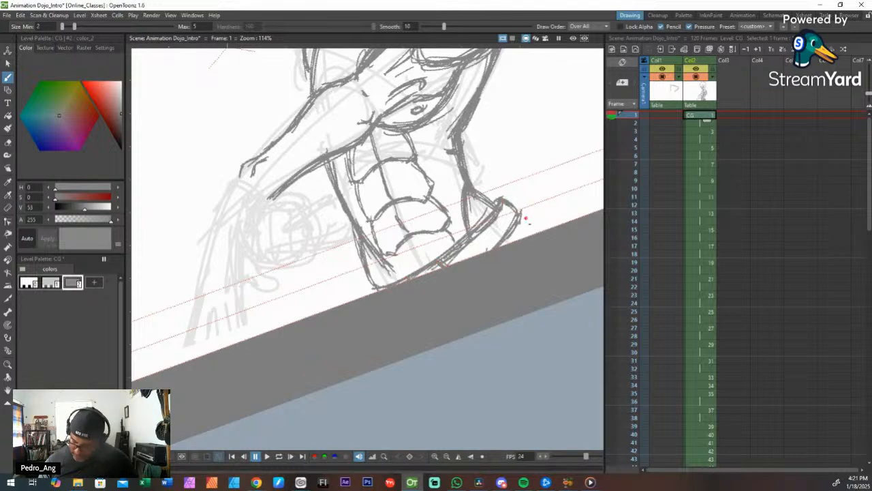
left_click_drag(518, 217, 545, 233)
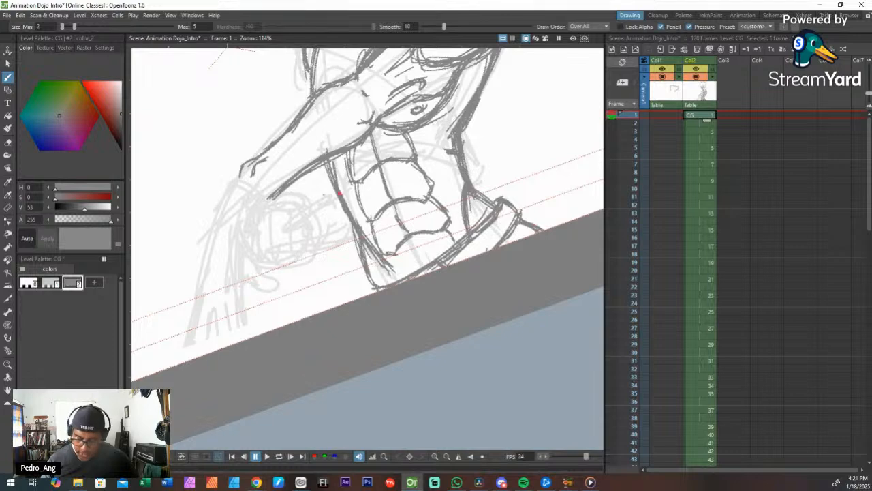
Step: Erase the faded rough sketch of the near hand below the wrist
left_click_drag(296, 186, 365, 180)
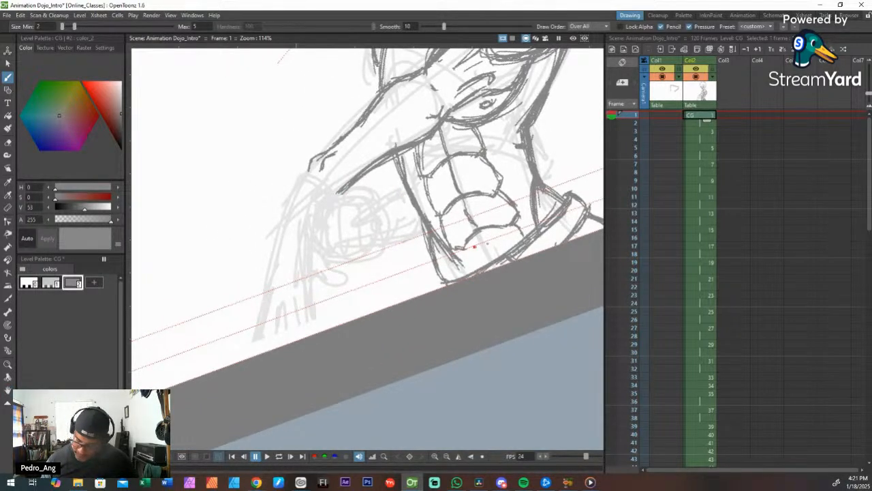
key("a")
mouse_move(335, 269)
left_mouse_down()
mouse_move(309, 271)
mouse_move(308, 199)
mouse_move(278, 267)
mouse_move(279, 237)
mouse_move(267, 259)
left_mouse_up()
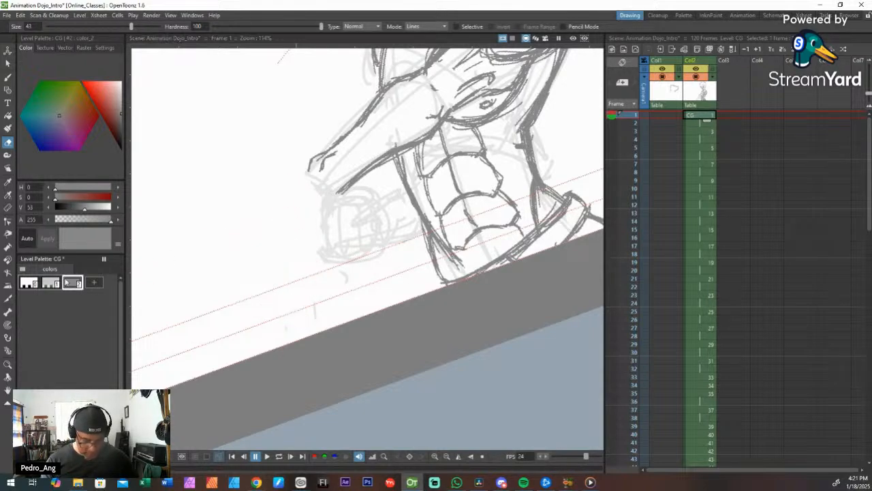
Step: Rough in a new near hand and fingers below the wrist with the light grey colour style 1
left_click(50, 283)
key("b")
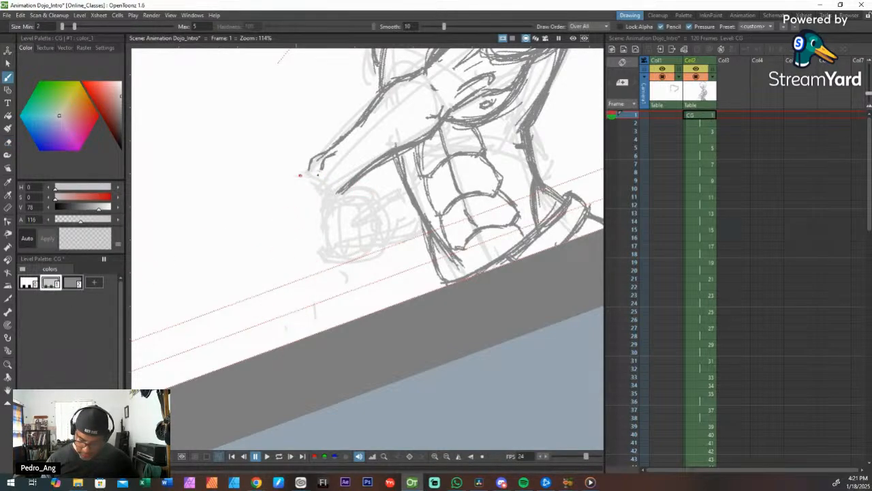
left_click_drag(315, 188, 304, 246)
mouse_move(331, 213)
left_mouse_down()
mouse_move(322, 260)
mouse_move(273, 257)
left_mouse_up()
mouse_move(297, 176)
left_mouse_down()
mouse_move(278, 246)
mouse_move(303, 251)
left_mouse_up()
mouse_move(313, 203)
left_mouse_down()
mouse_move(303, 245)
mouse_move(318, 250)
mouse_move(287, 266)
mouse_move(294, 262)
left_mouse_up()
key("a")
key("b")
mouse_move(301, 195)
left_mouse_down()
mouse_move(283, 261)
mouse_move(292, 219)
left_mouse_up()
mouse_move(283, 259)
left_mouse_down()
mouse_move(299, 252)
mouse_move(282, 259)
left_mouse_up()
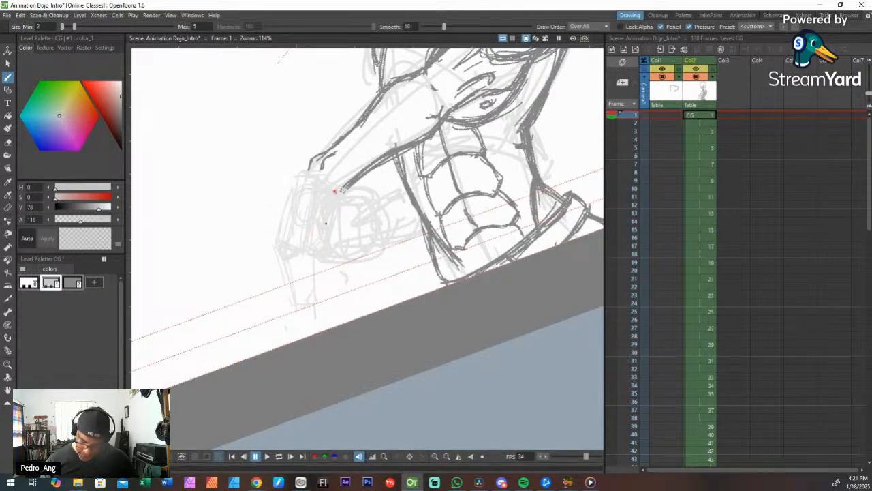
Step: Draw the back of the hand, the palm side and the first finger over the rough with the dark grey colour style 2
left_click(73, 282)
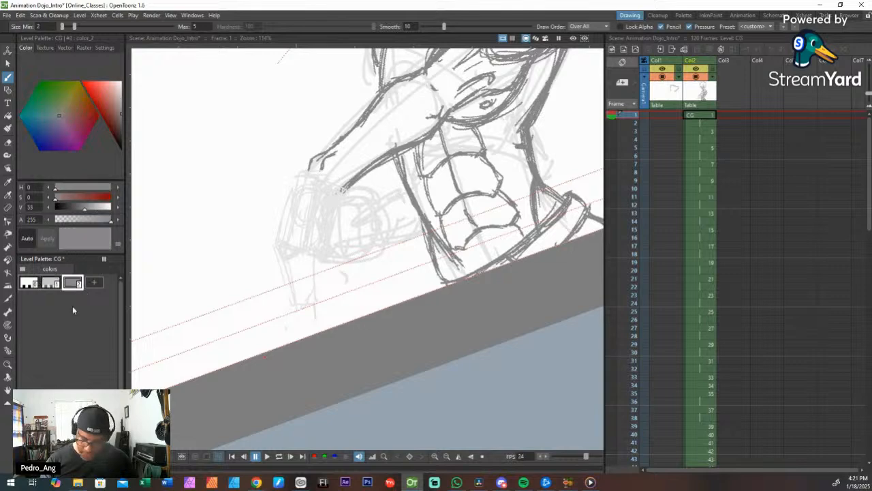
mouse_move(341, 193)
left_mouse_down()
mouse_move(311, 263)
mouse_move(308, 256)
left_mouse_up()
mouse_move(304, 176)
left_mouse_down()
mouse_move(276, 238)
mouse_move(272, 232)
mouse_move(271, 253)
mouse_move(277, 232)
mouse_move(272, 240)
mouse_move(288, 247)
mouse_move(306, 300)
left_mouse_up()
mouse_move(307, 254)
left_mouse_down()
mouse_move(300, 288)
mouse_move(309, 281)
mouse_move(321, 288)
mouse_move(309, 257)
mouse_move(322, 300)
mouse_move(303, 280)
left_mouse_up()
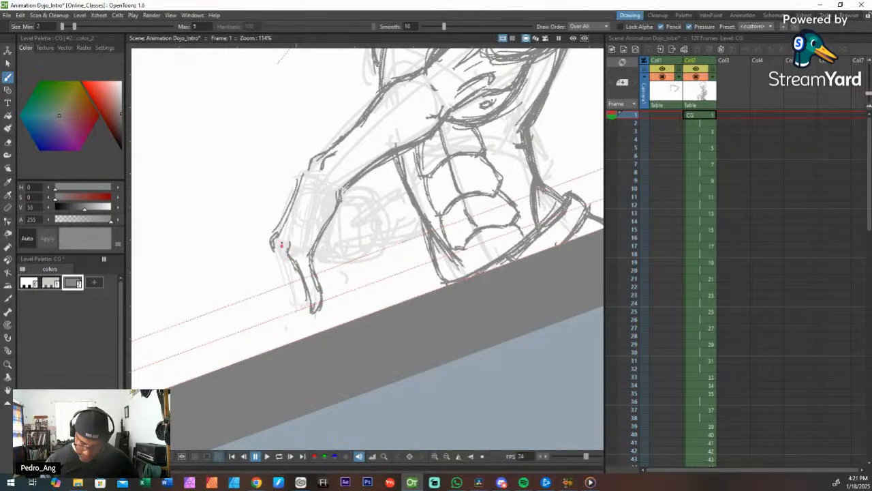
Step: Try contour strokes for the second finger beside the first one, and undo them
mouse_move(282, 242)
left_mouse_down()
mouse_move(296, 306)
mouse_move(301, 299)
mouse_move(311, 307)
left_mouse_up()
key("ctrl+z")
key("ctrl+z")
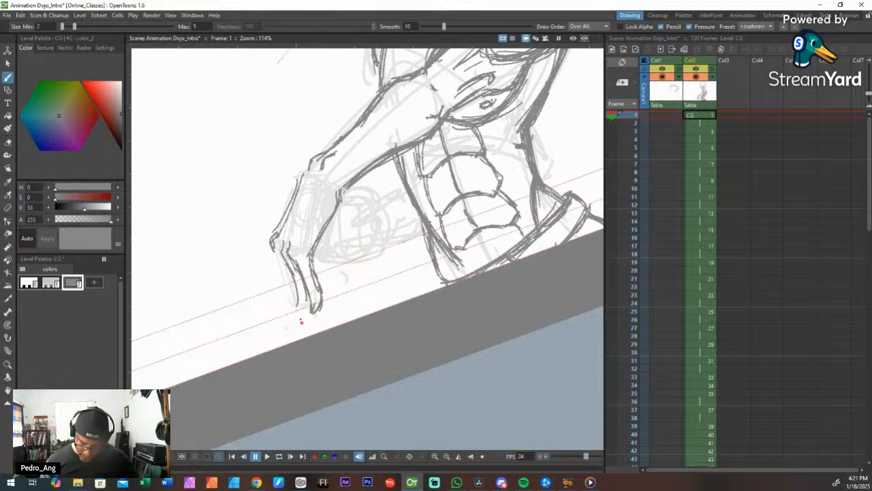
key("ctrl+z")
key("ctrl+z")
Step: Draw the second finger's outline, the remaining fingers behind it, and the thumb on the palm side of the hand
mouse_move(278, 249)
left_mouse_down()
mouse_move(284, 299)
mouse_move(318, 311)
mouse_move(312, 304)
left_mouse_up()
key("a")
key("b")
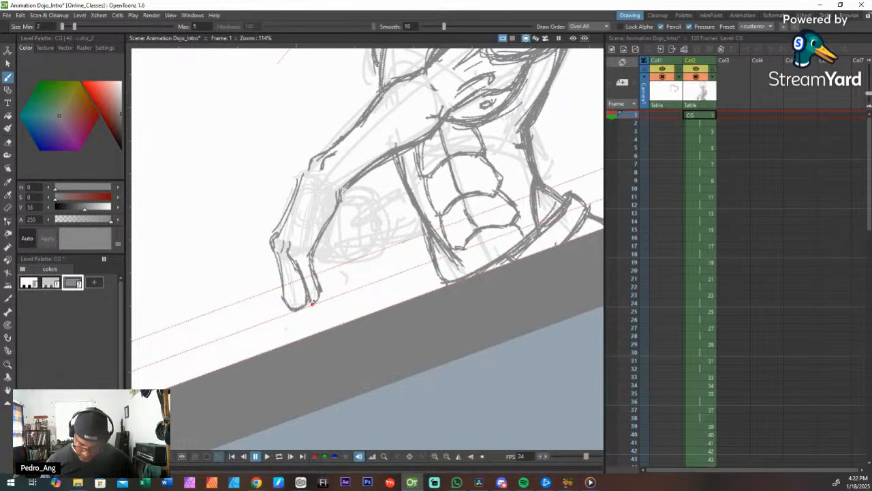
mouse_move(285, 254)
left_mouse_down()
mouse_move(290, 306)
mouse_move(273, 247)
mouse_move(279, 292)
left_mouse_up()
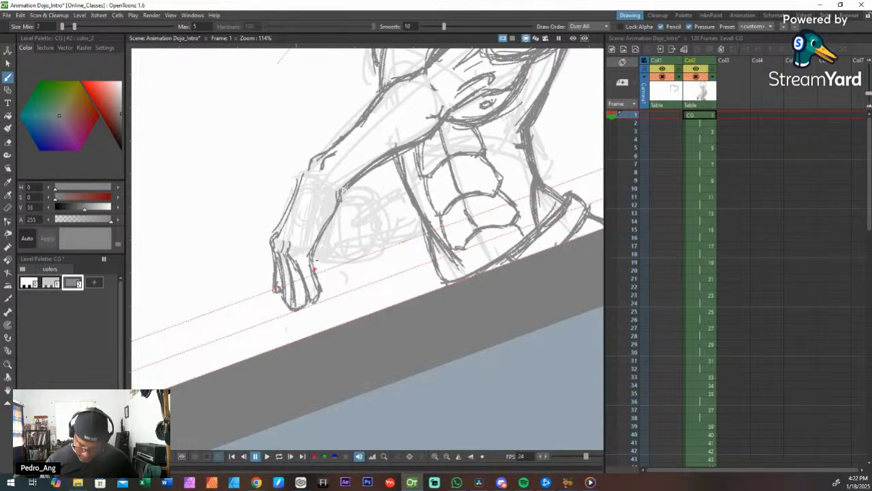
left_click_drag(325, 225, 318, 260)
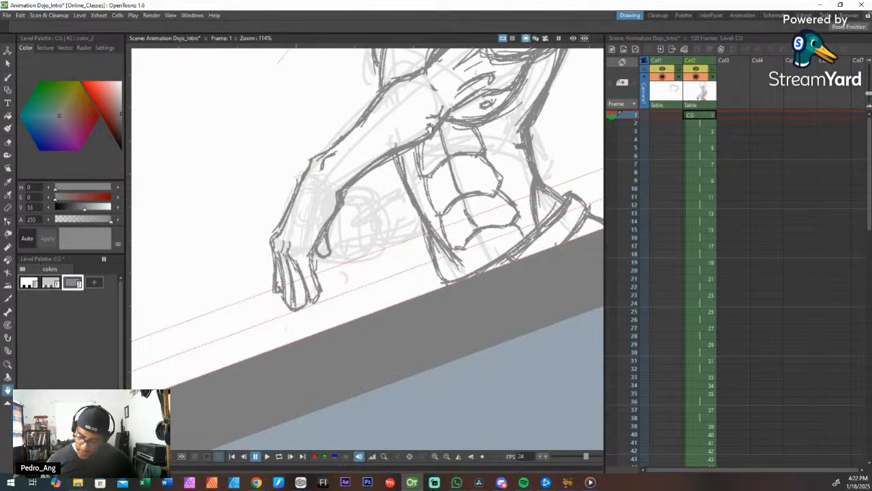
Step: Add a bright red colour style (H 0, S 100, V 93) to the palette and draw a straight measuring line between elbow and near shoulder
left_click_drag(301, 158, 266, 252)
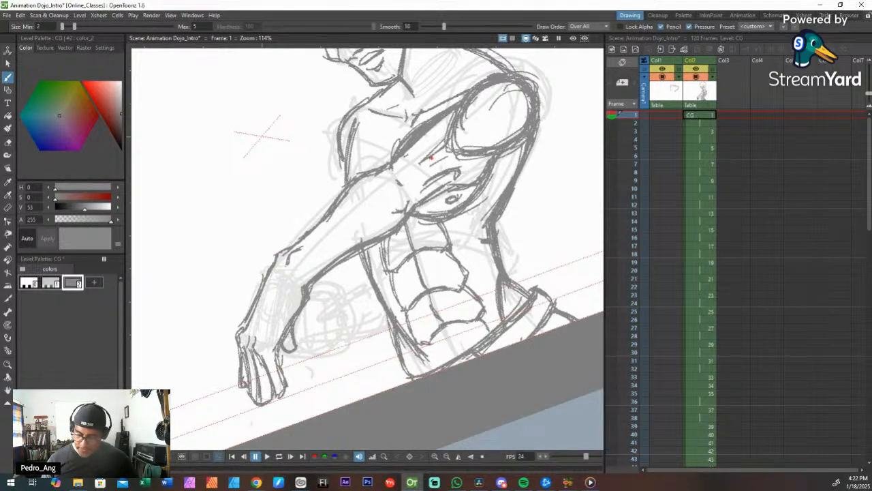
left_click(94, 283)
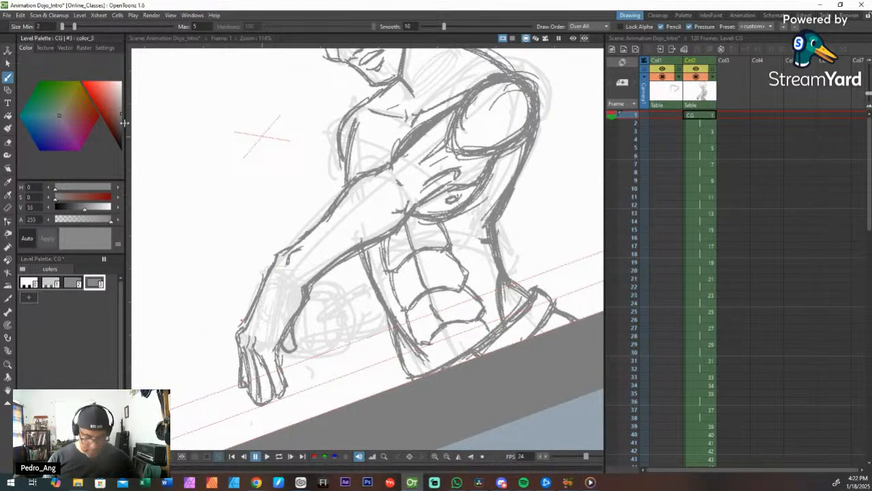
left_click(99, 115)
left_click(84, 90)
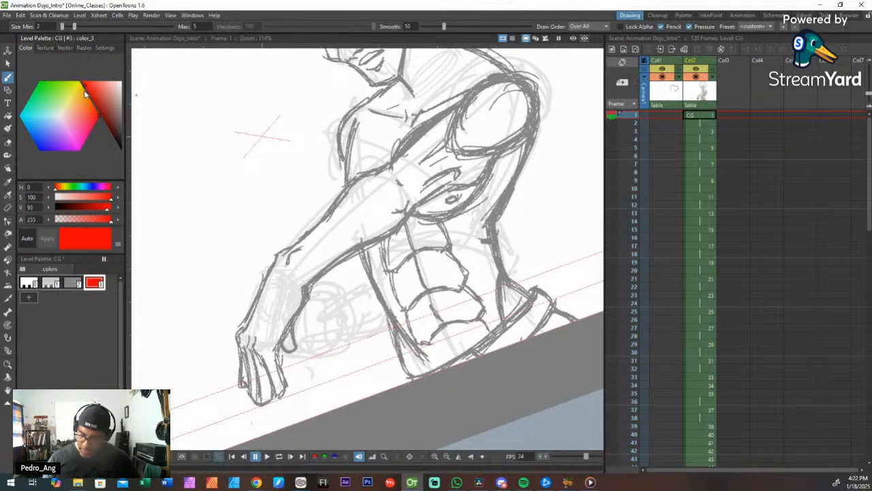
mouse_move(398, 179)
left_mouse_down()
mouse_move(405, 191)
mouse_move(532, 93)
left_mouse_up()
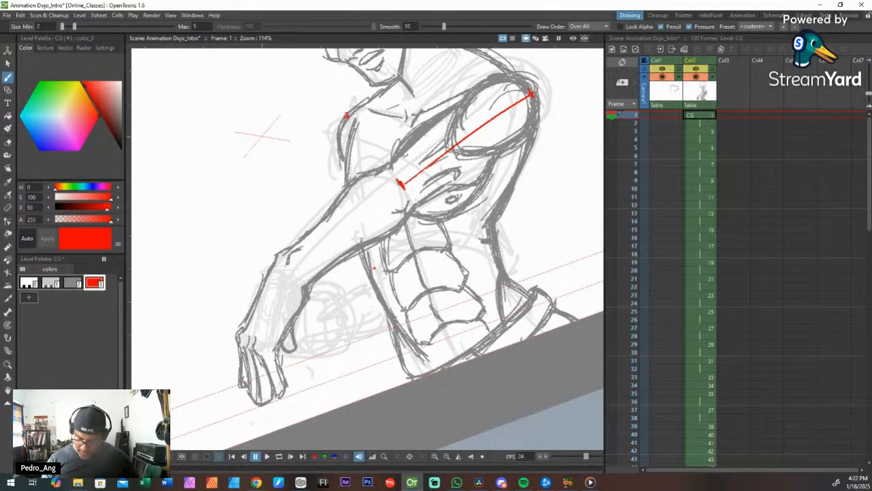
Step: Erase the circular rough of the far hand and sketch a blocky fist and forearm with light grey colour style 1
key("a")
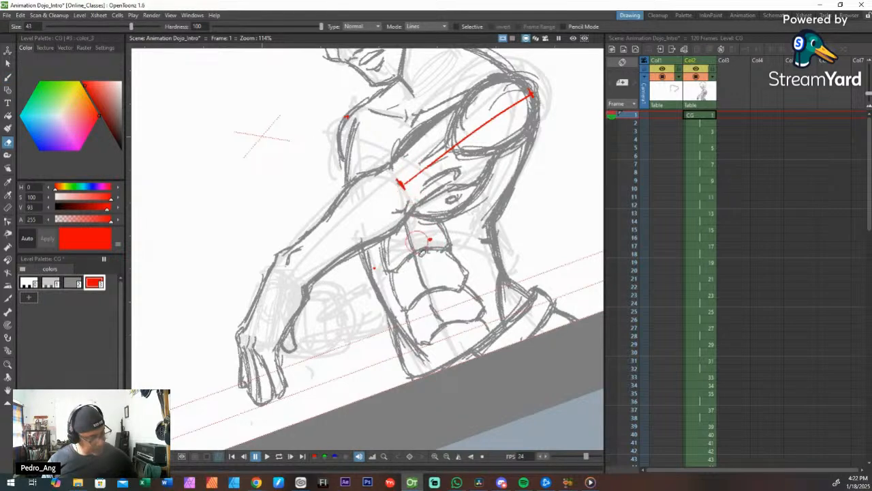
key("b")
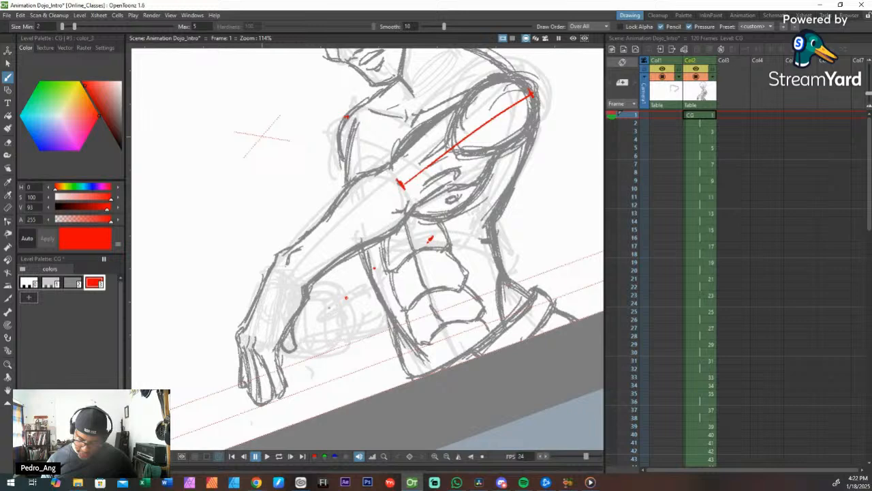
left_click(51, 283)
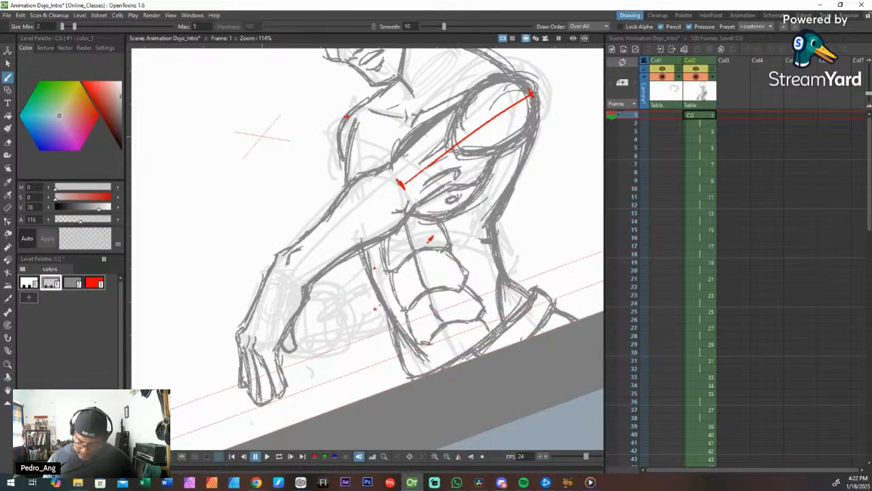
key("a")
mouse_move(373, 339)
left_mouse_down()
mouse_move(363, 319)
mouse_move(360, 337)
mouse_move(356, 277)
left_mouse_up()
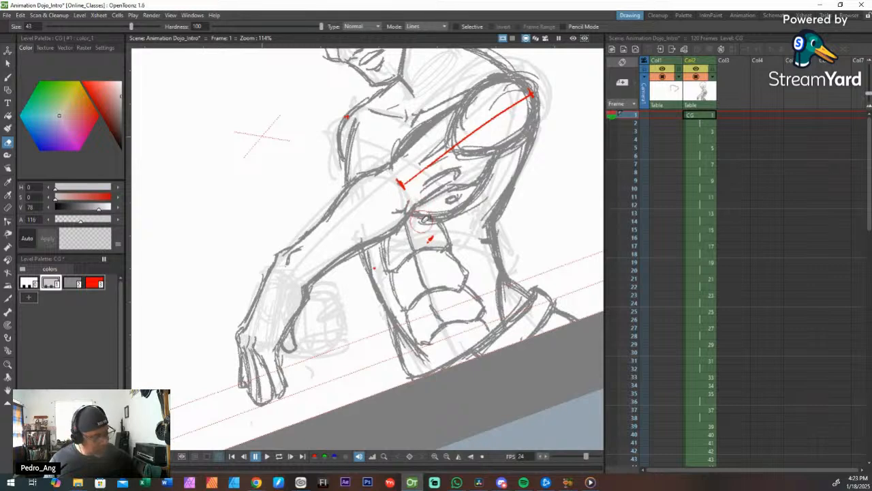
key("b")
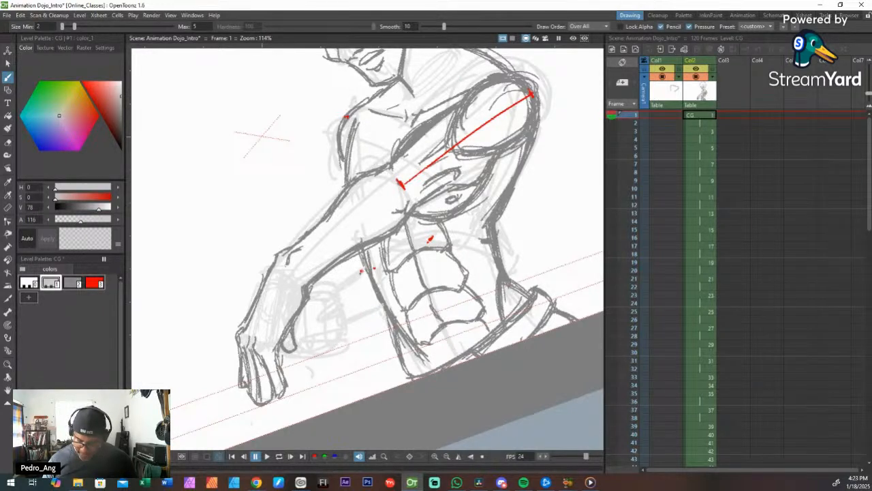
Step: Draw the far forearm's edges and the clenched fist with its fingers over the rough in dark grey colour style 2
left_click(73, 283)
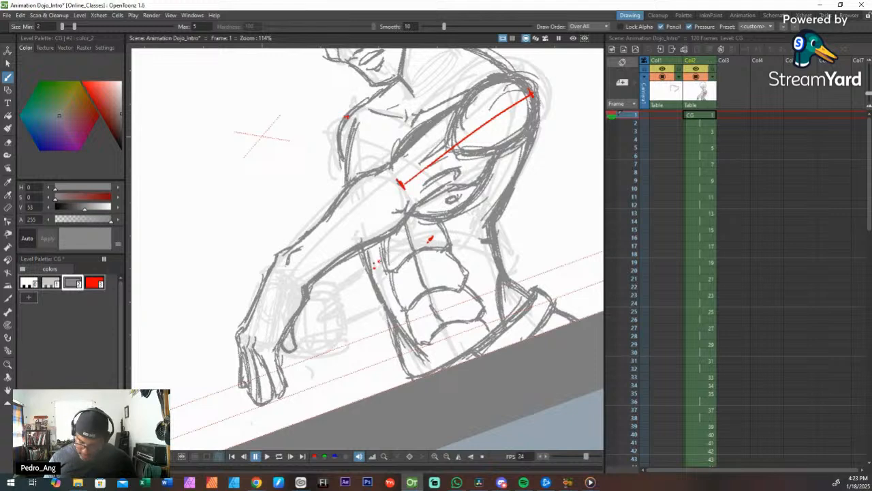
left_click_drag(335, 284, 363, 271)
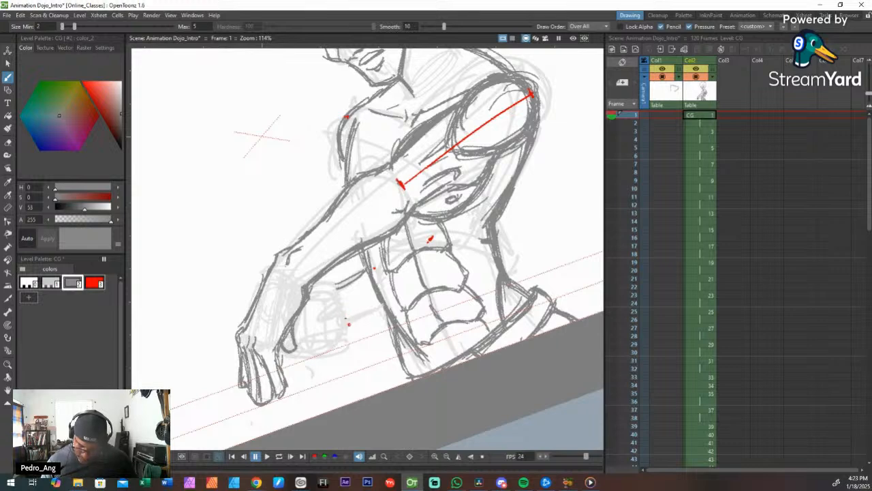
left_click_drag(349, 318, 381, 306)
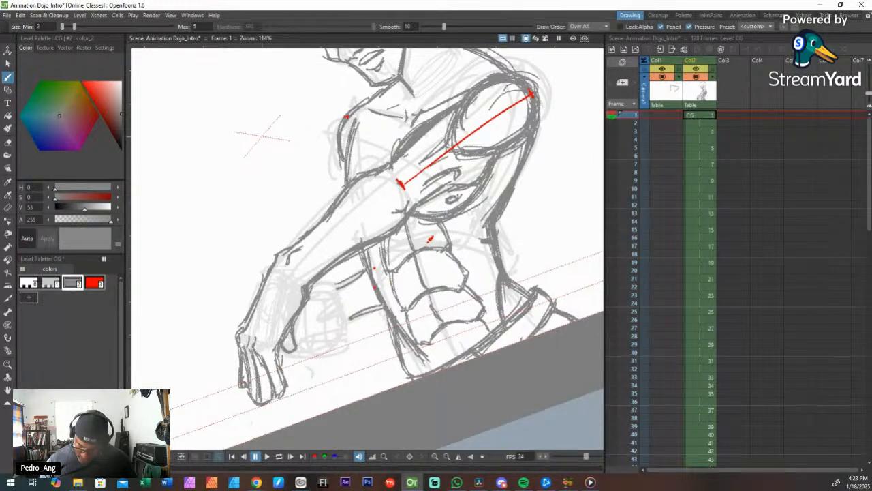
left_click_drag(374, 270, 368, 294)
mouse_move(323, 310)
left_mouse_down()
mouse_move(336, 293)
mouse_move(339, 336)
mouse_move(301, 346)
mouse_move(319, 302)
mouse_move(301, 308)
mouse_move(303, 335)
left_mouse_up()
mouse_move(310, 286)
left_mouse_down()
mouse_move(346, 291)
mouse_move(348, 303)
mouse_move(333, 291)
mouse_move(321, 298)
mouse_move(344, 288)
mouse_move(351, 319)
mouse_move(381, 308)
left_mouse_up()
left_click_drag(342, 284, 367, 271)
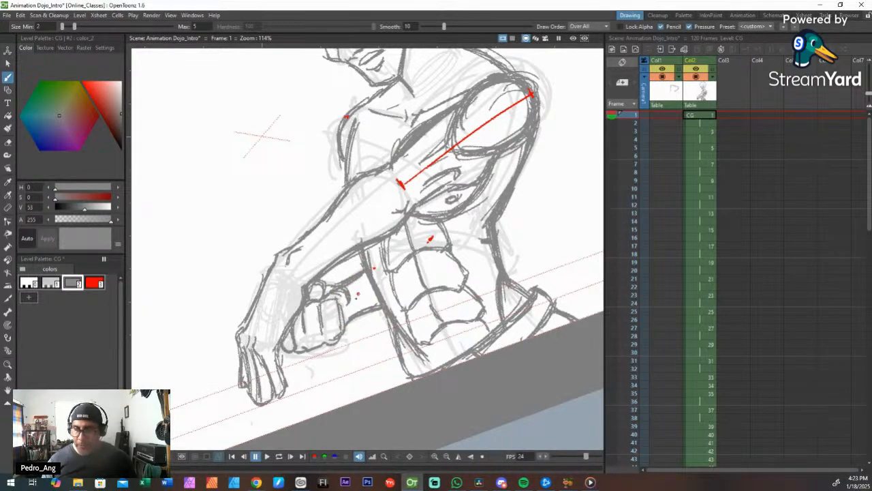
Step: Reinforce the underside of the near forearm and the finger contours of the near hand
left_click_drag(319, 274, 352, 252)
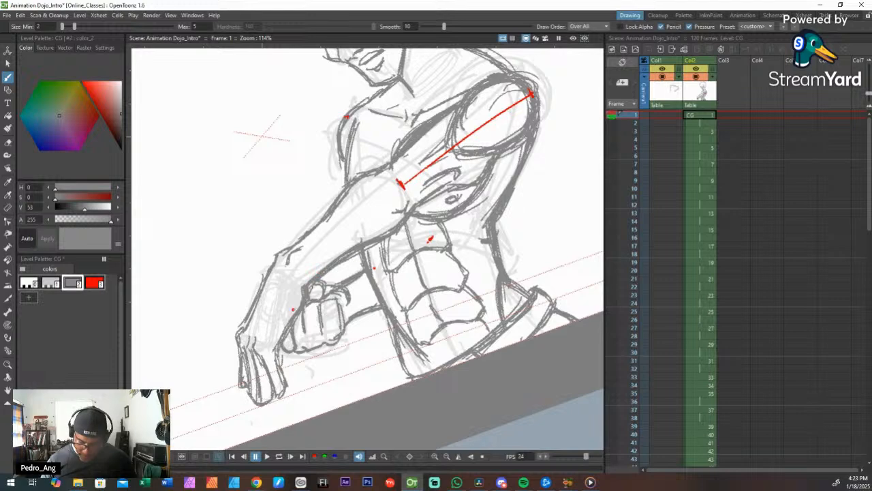
mouse_move(278, 347)
left_mouse_down()
mouse_move(284, 377)
mouse_move(276, 396)
mouse_move(258, 393)
mouse_move(264, 403)
left_mouse_up()
left_click_drag(246, 362, 255, 389)
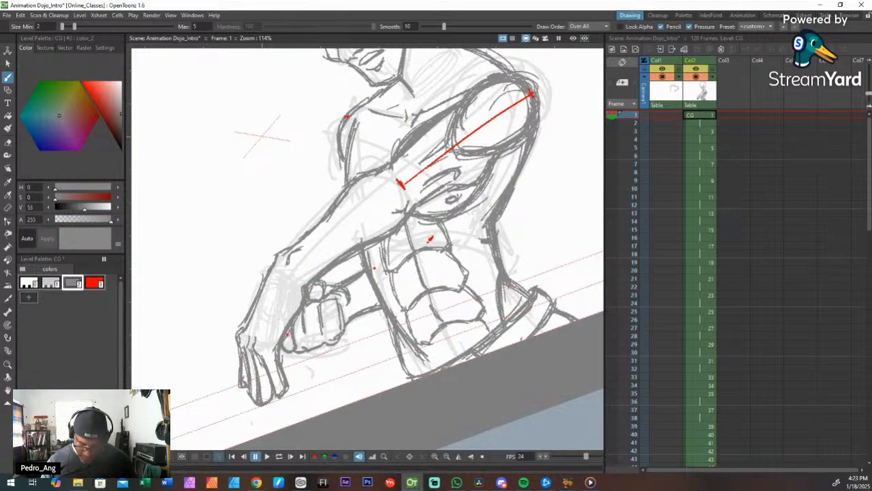
Step: Check the whole upper body on frame 1 against the rough drawing on frame 3
key("space")
left_click_drag(443, 102, 417, 173)
key("shift+space")
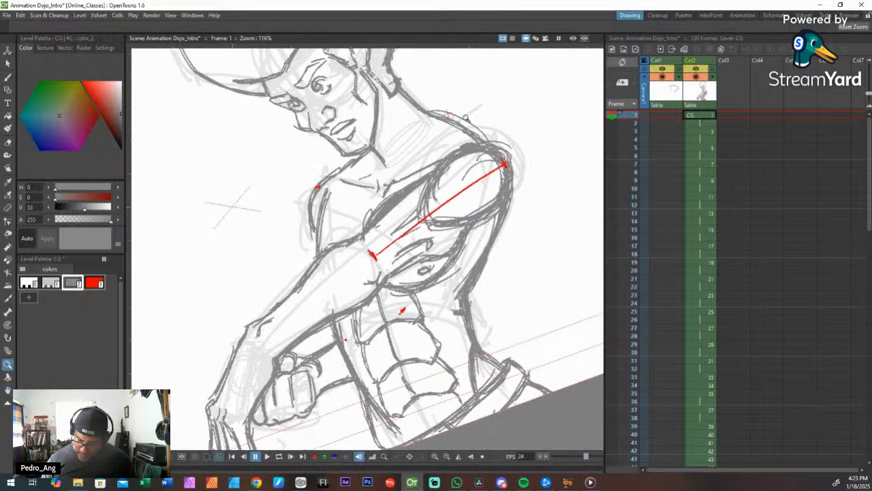
key("ctrl+space")
left_click_drag(447, 112, 489, 185)
key("shift+space")
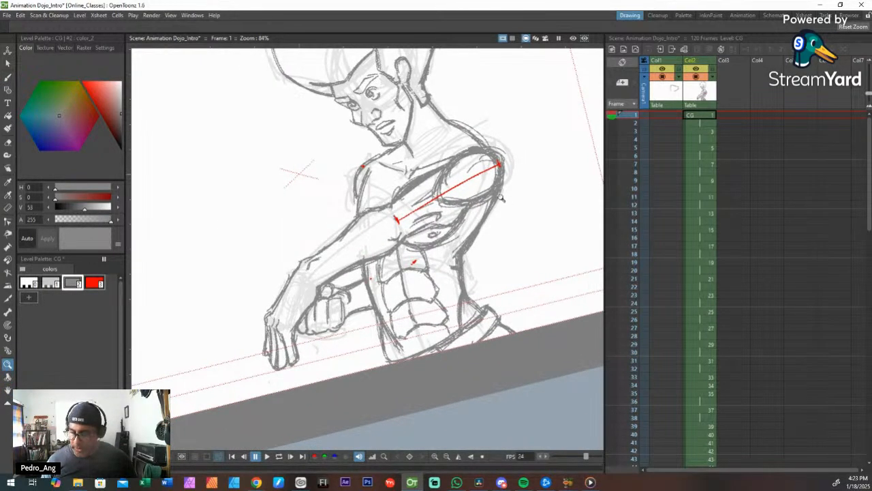
left_click(708, 116)
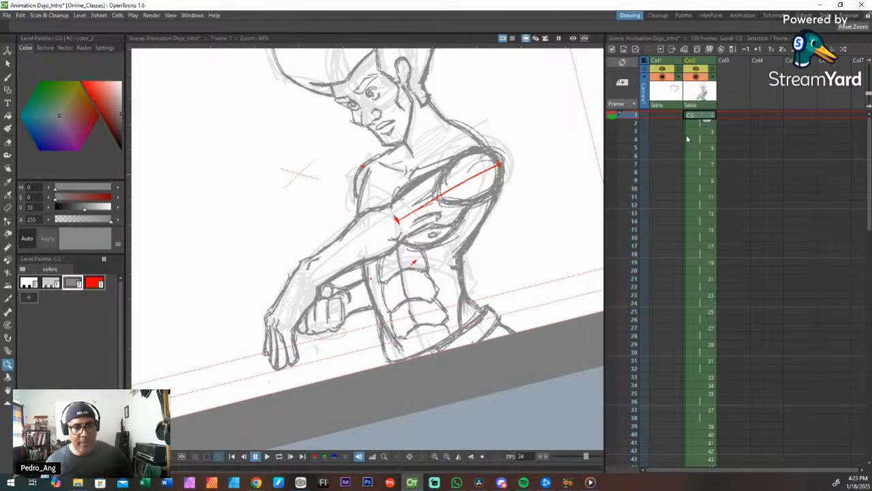
left_click(704, 131)
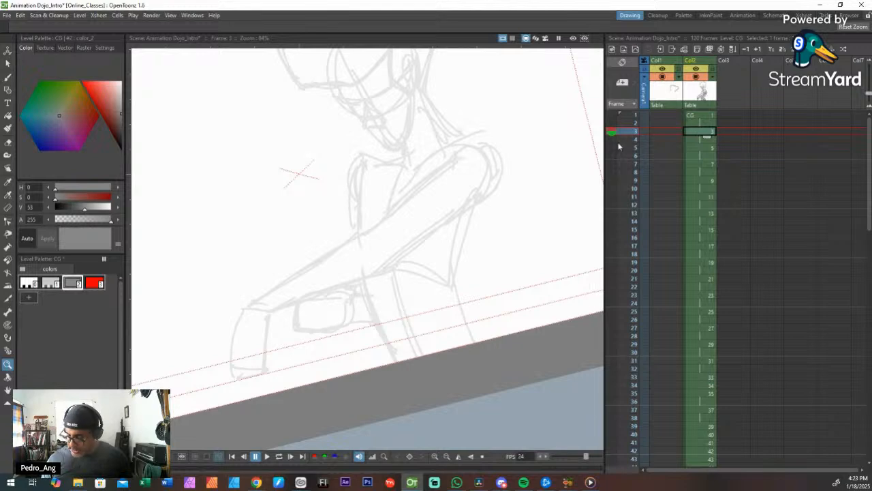
left_click(704, 116)
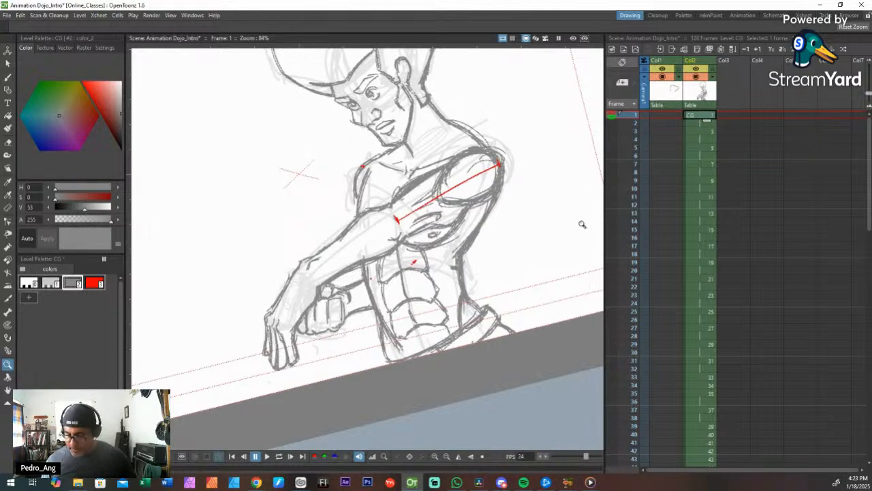
Step: Rework the near upper arm's contour and muscle lines between shoulder and elbow on frame 1
key("space")
left_click_drag(463, 101, 457, 162)
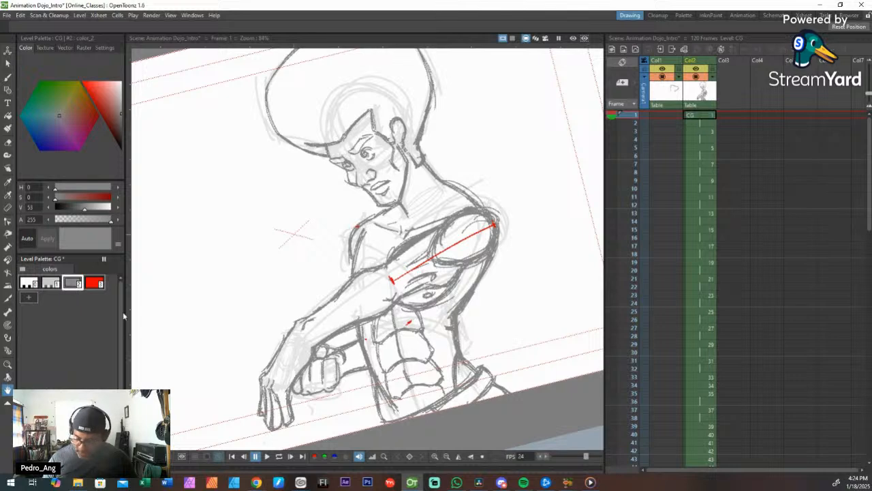
key("b")
mouse_move(458, 271)
left_mouse_down()
mouse_move(418, 290)
mouse_move(428, 273)
mouse_move(408, 265)
left_mouse_up()
mouse_move(428, 252)
left_mouse_down()
mouse_move(405, 256)
mouse_move(438, 232)
mouse_move(390, 258)
mouse_move(442, 243)
mouse_move(445, 224)
mouse_move(433, 259)
left_mouse_up()
key("a")
key("b")
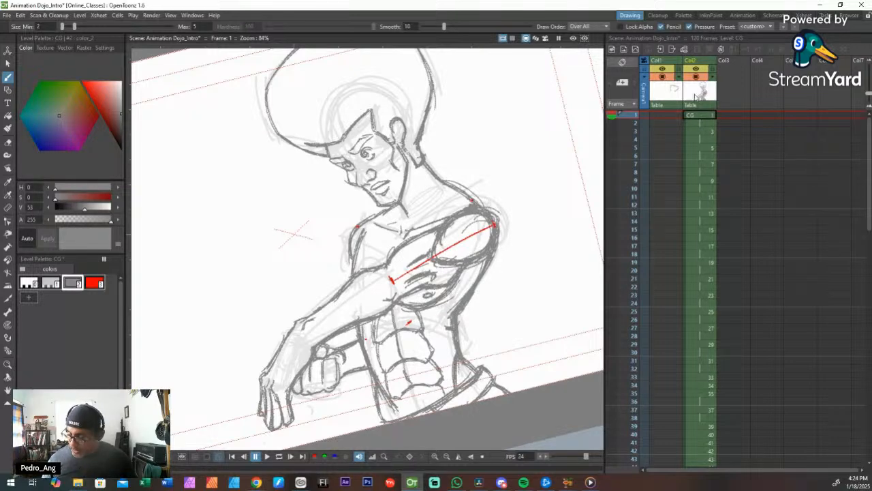
Step: Flip repeatedly between frames 1 and 3 to compare the pose and arm position
left_click(706, 131)
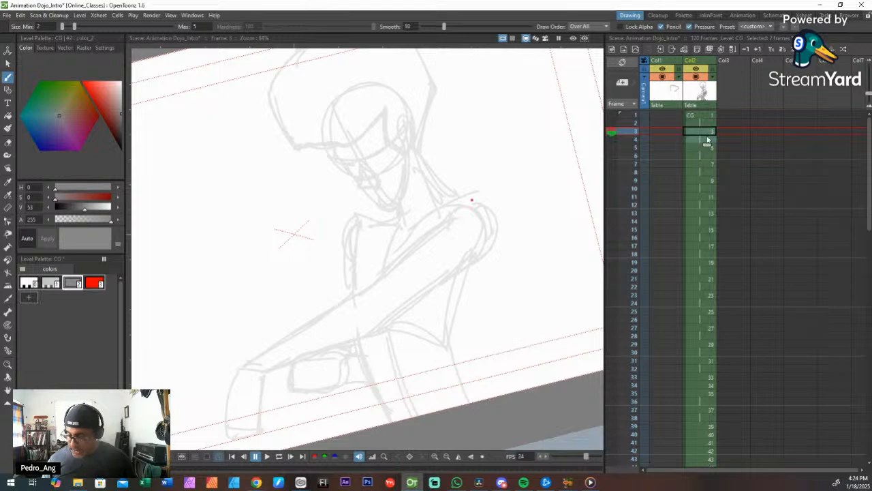
left_click(711, 129)
left_click(704, 116)
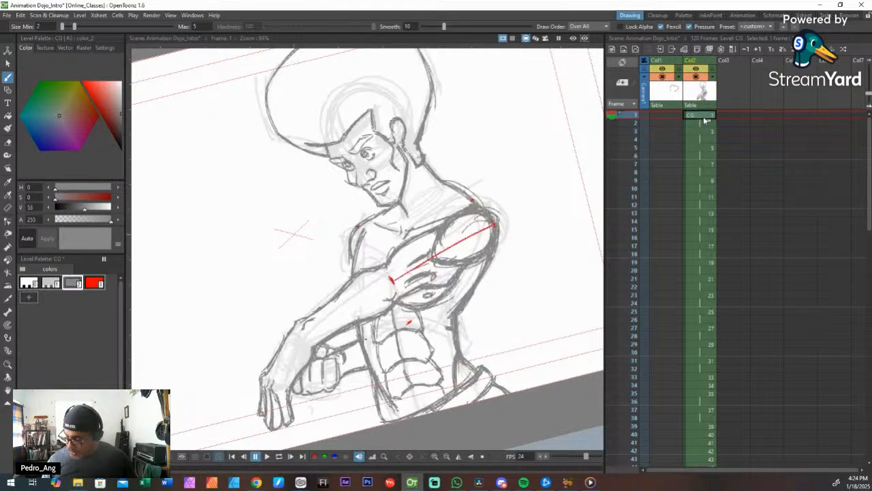
left_click(705, 131)
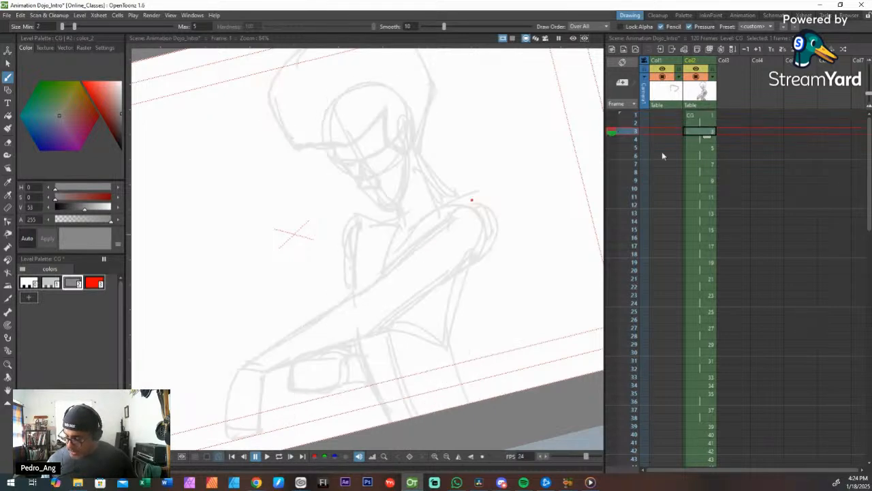
left_click(709, 117)
left_click(709, 132)
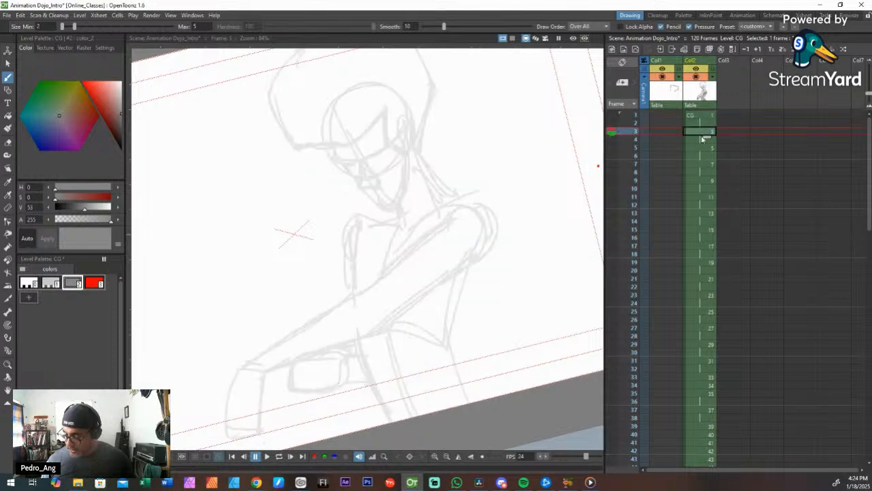
Step: Overlay frames 1 and 5 as onion skins on frame 3 to compare the drawings, and turn them off
left_click(611, 115)
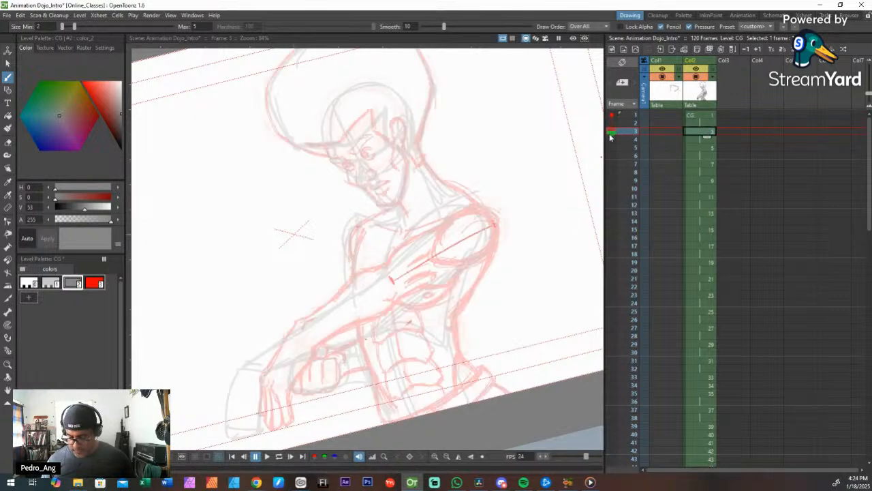
left_click(611, 115)
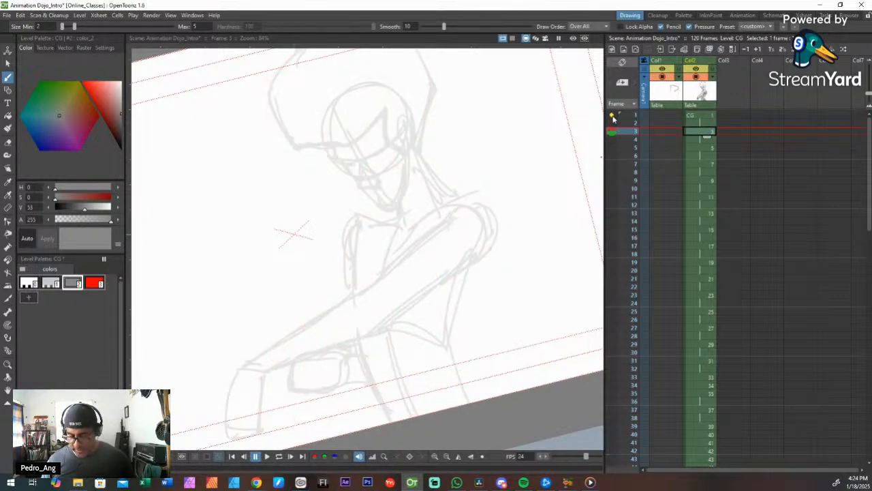
left_click(611, 116)
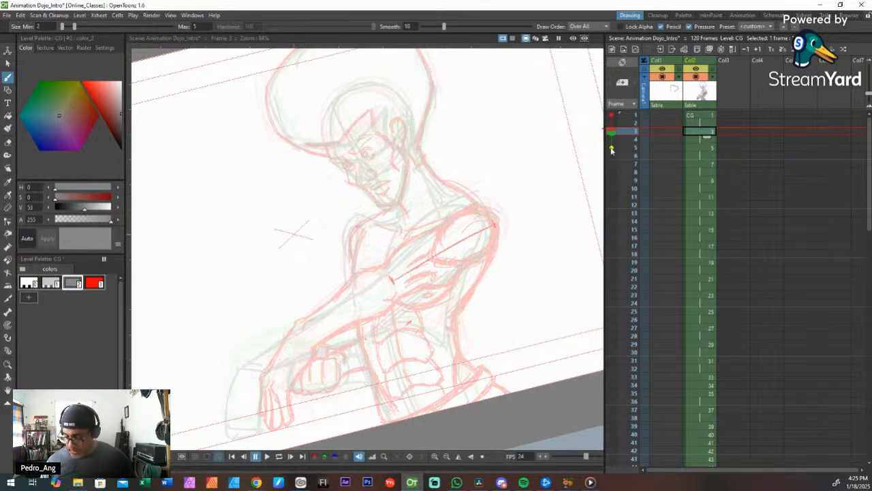
left_click(612, 114)
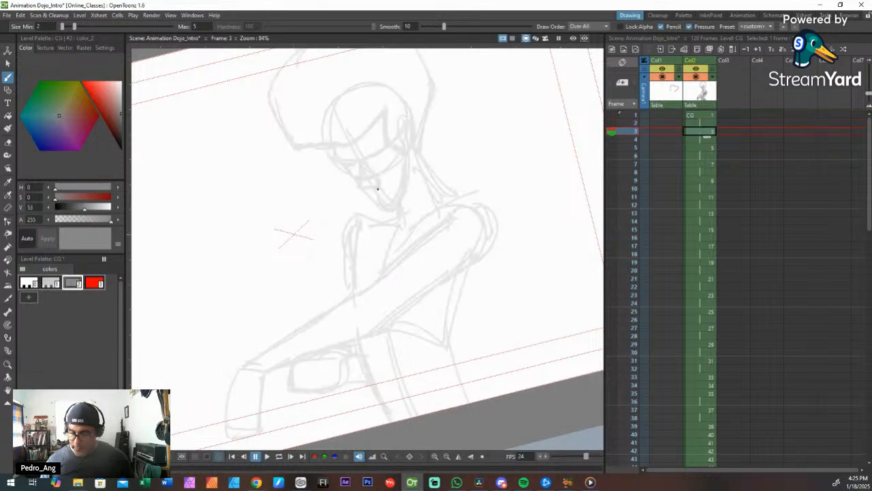
left_click(704, 132)
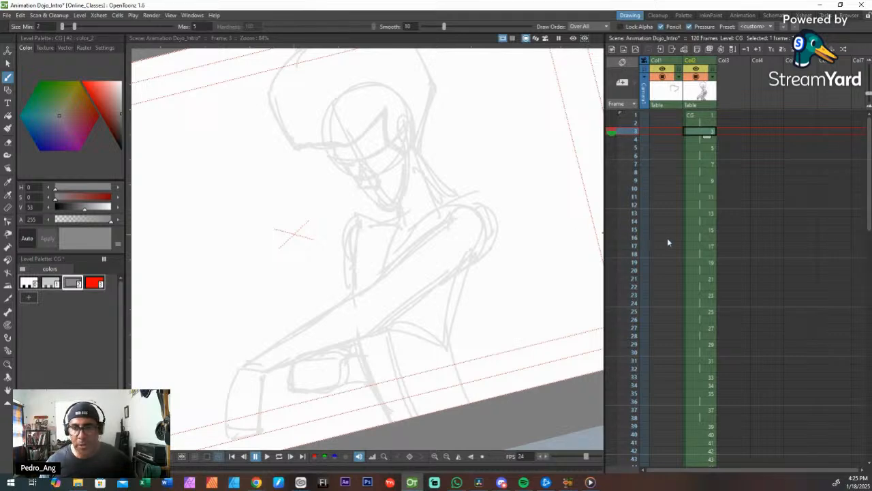
Step: Step through the final roughs around frames 111 to 120 to examine the arm movement and the hair drawings
scroll(687, 240, "down", 20)
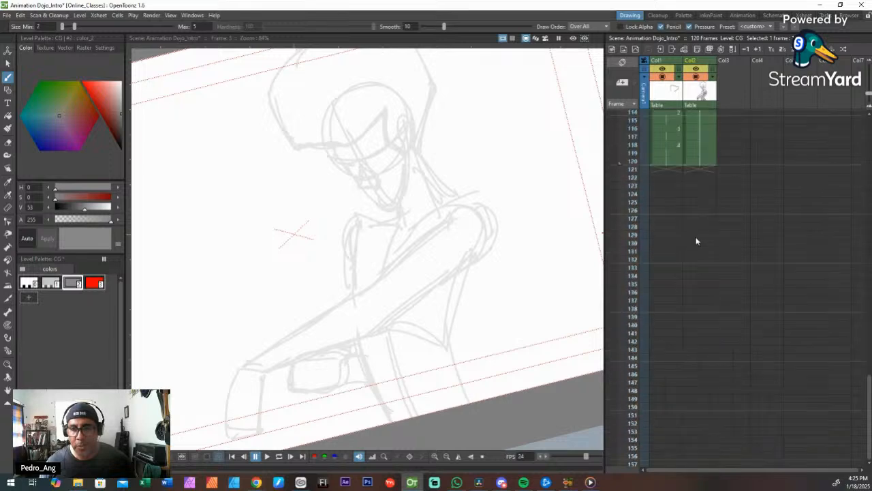
scroll(696, 241, "up", 5)
left_click(710, 252)
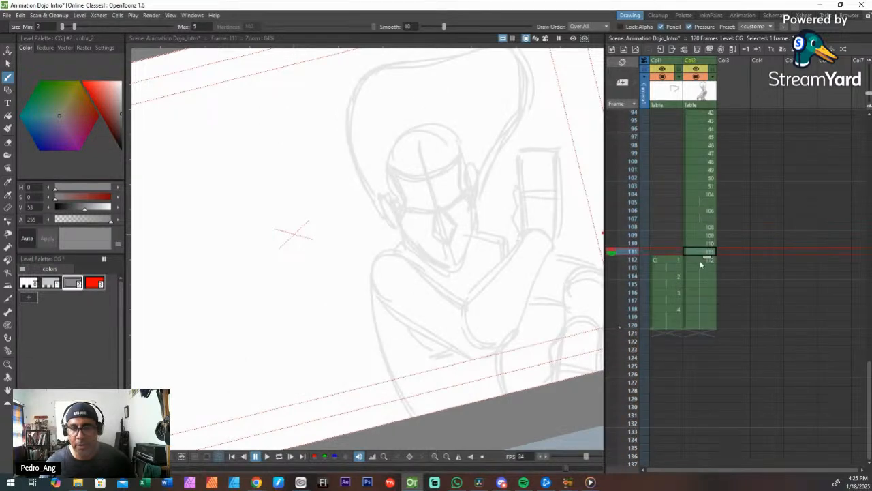
key("Up")
key("Up")
key("Up")
key("Up")
key("Down")
key("Down")
key("Down")
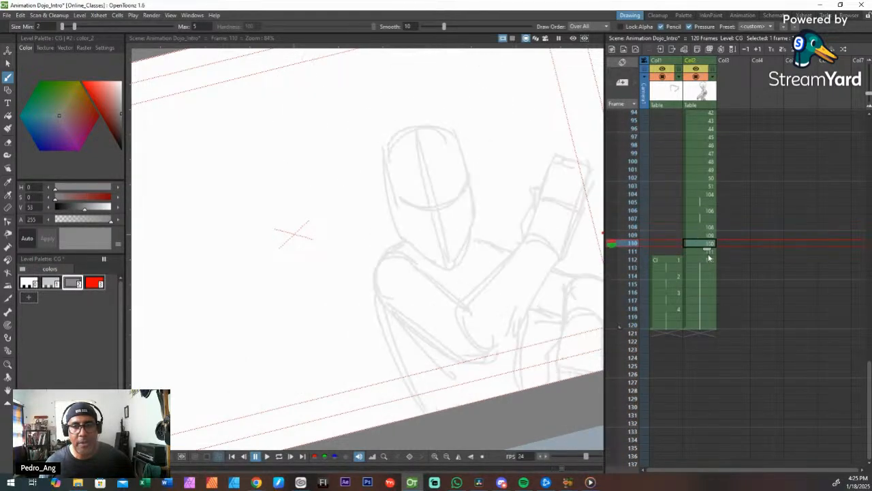
key("Up")
key("Down")
key("Down")
key("Down")
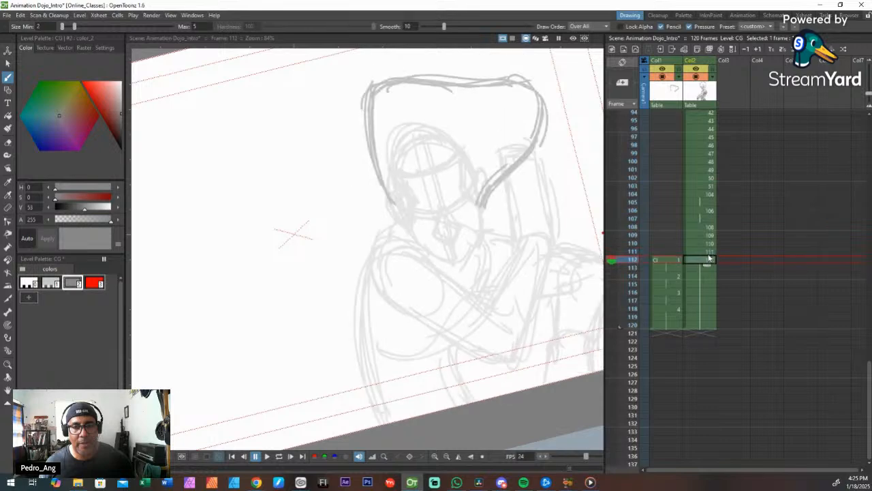
key("Down")
key("Down")
key("Down")
key("Down")
key("Down")
key("Down")
key("Down")
key("Down")
key("Down")
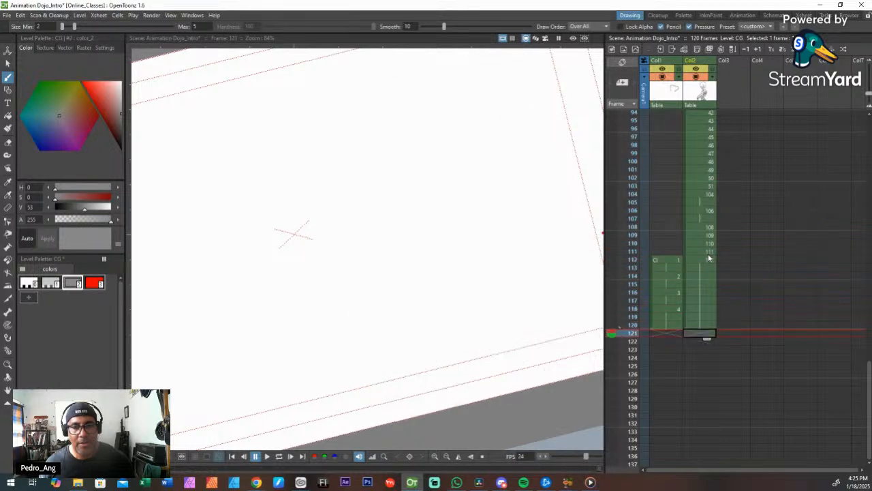
Step: Step backwards from the end of the animation to frame 44 to review the rough poses across the full camera frame
key("Up")
key("Up")
key("Up")
key("Up")
key("Up")
key("Up")
key("Up")
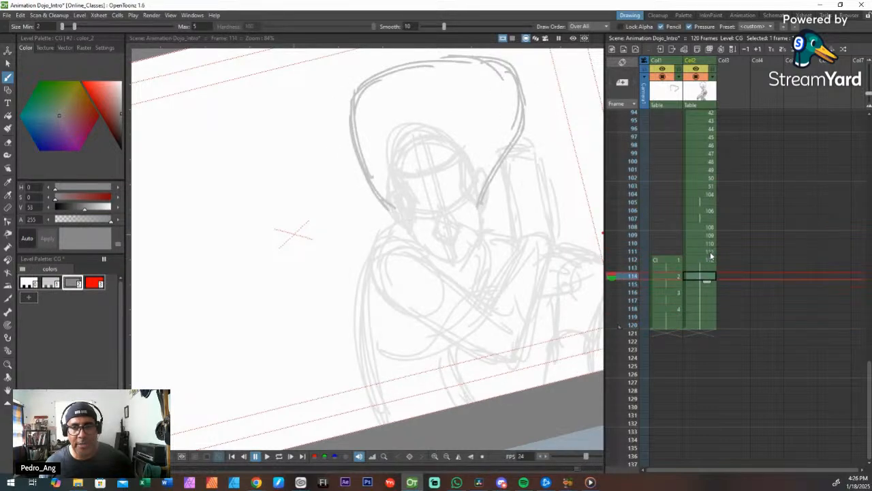
key("Up")
key("Up")
key("Up")
key("Up")
key("Up")
key("Up")
key("Up")
key("Up")
key("Up")
key("Up")
key("Up")
key("Up")
key("Up")
key("Up")
key("Up")
key("Up")
key("Up")
key("Up")
key("Up")
key("Up")
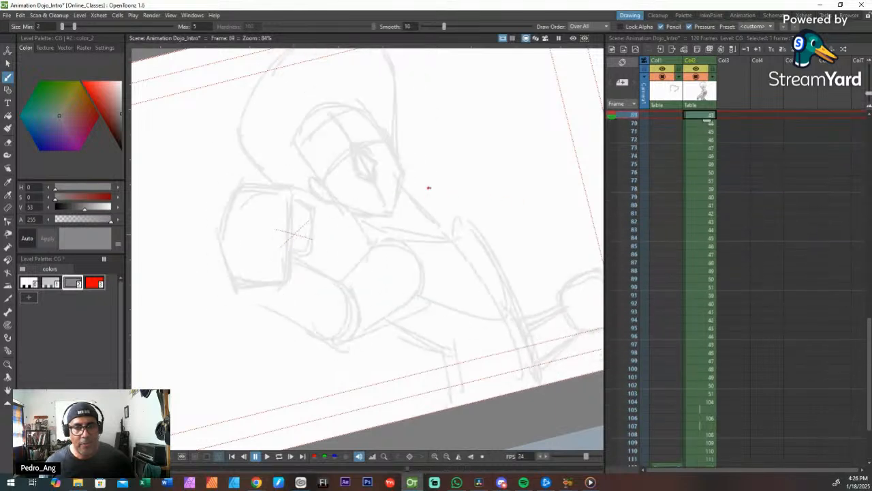
key("Up")
key("Up")
key("Up")
key("Up")
key("Up")
key("Up")
key("Up")
key("Up")
key("Up")
key("Up")
key("Up")
key("Up")
key("Up")
key("Up")
key("Up")
key("Up")
key("Up")
key("Up")
key("Up")
key("Up")
scroll(390, 187, "down", 4)
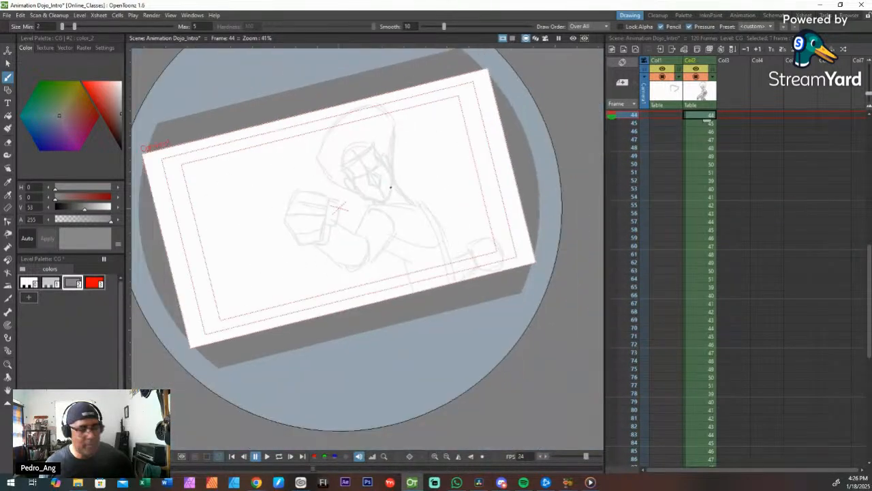
Step: Reset the canvas view and play the rough animation from frame 1 to review the full motion
key("alt+0")
scroll(427, 197, "down", 6)
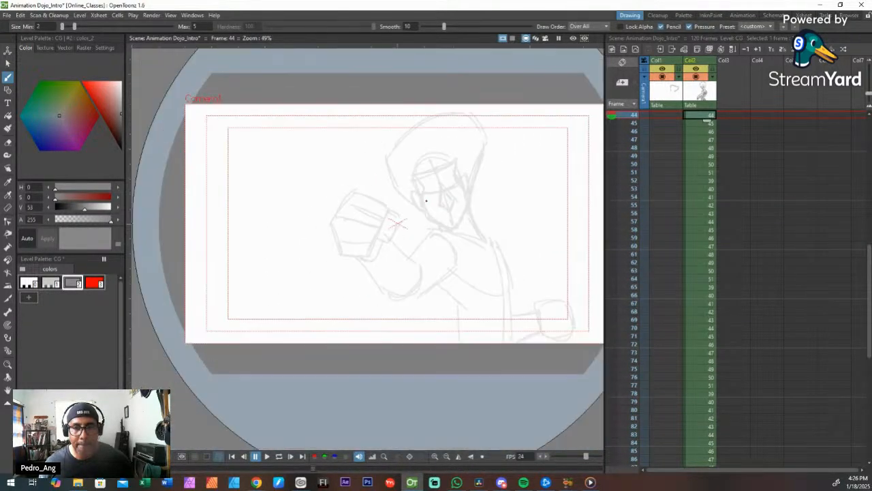
scroll(699, 143, "up", 10)
left_click(702, 116)
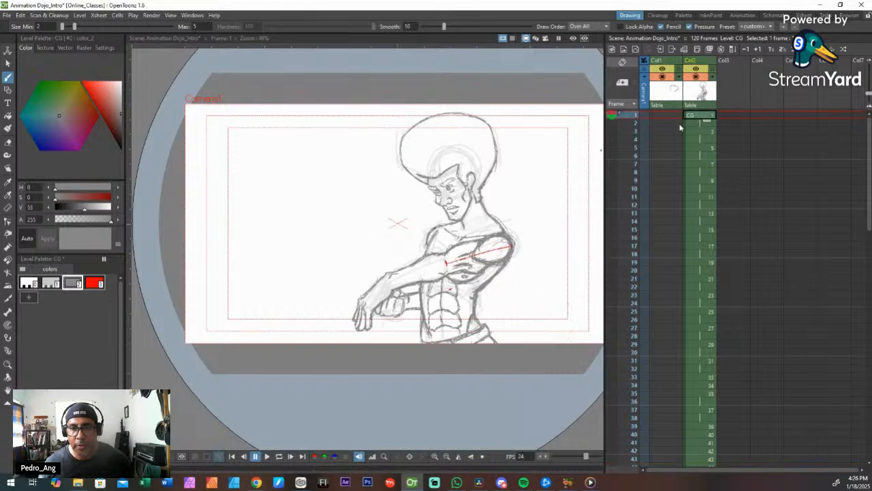
key("p")
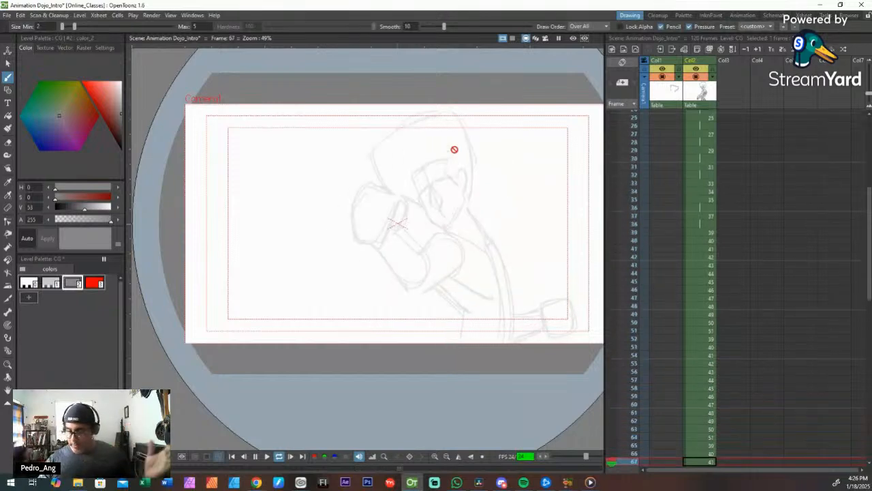
key("p")
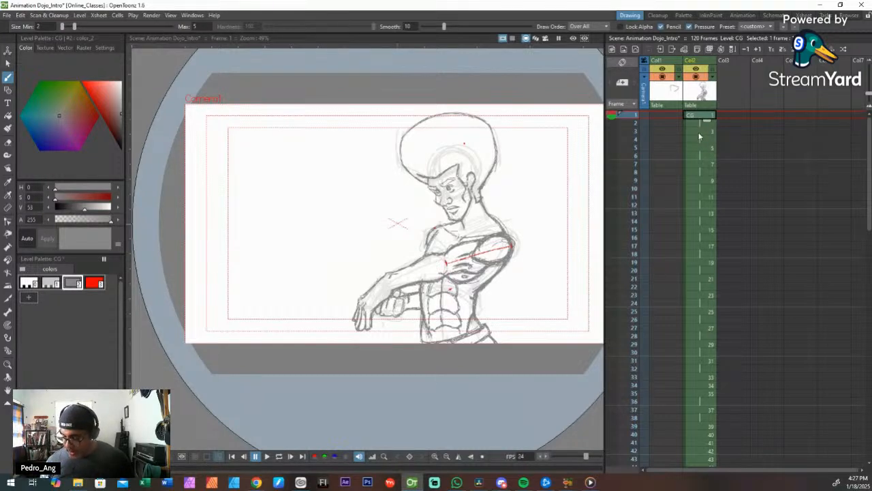
Step: Flip repeatedly between frame 3 and the tied-down drawing before it to compare the head and facial features up close
left_click(700, 130)
key("ctrl+space")
left_click_drag(453, 191, 454, 141)
key("space")
key("shift+space")
key("space")
left_click_drag(409, 182, 433, 181)
key("Up")
key("Down")
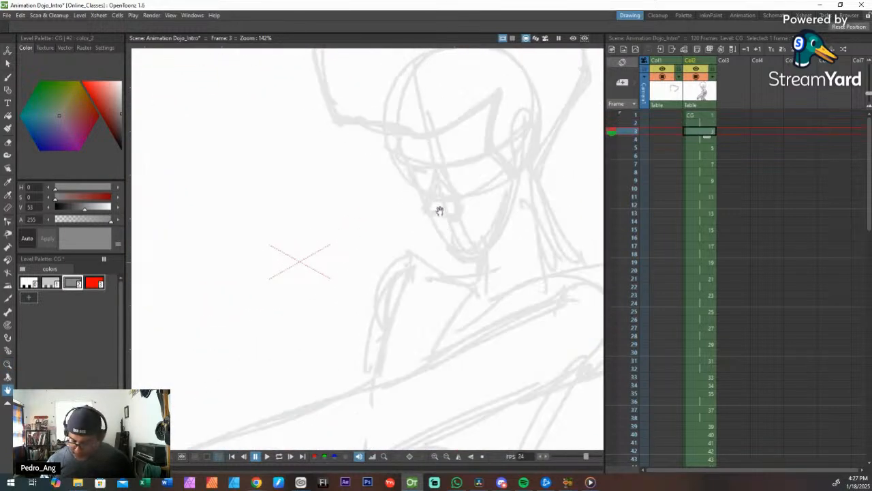
key("Up")
key("Down")
key("Up")
key("Down")
key("Up")
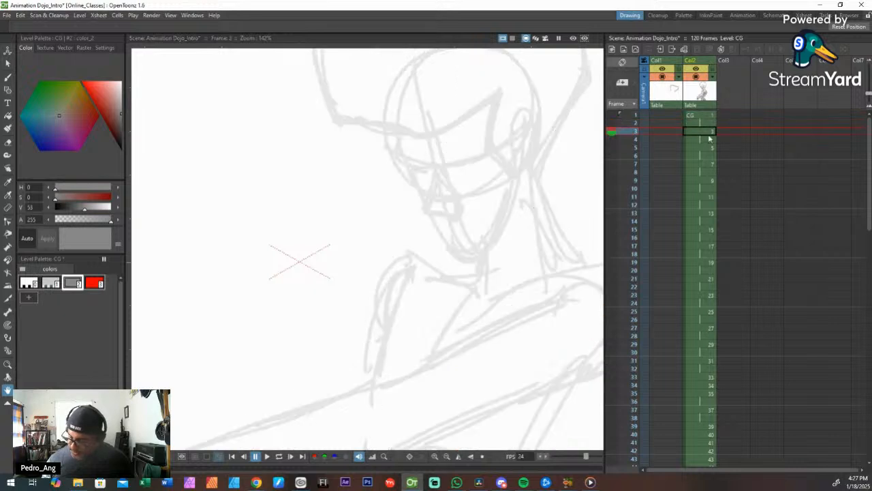
key("Down")
key("b")
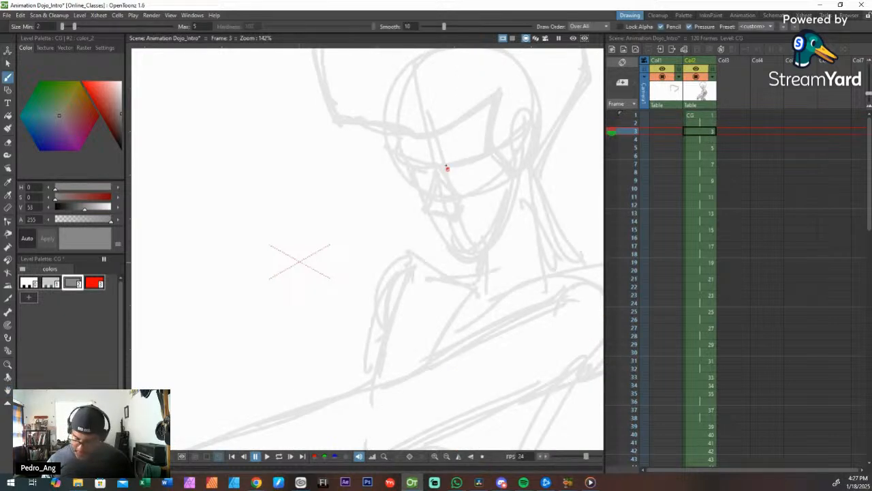
key("Up")
key("Down")
key("Up")
key("Down")
key("Up")
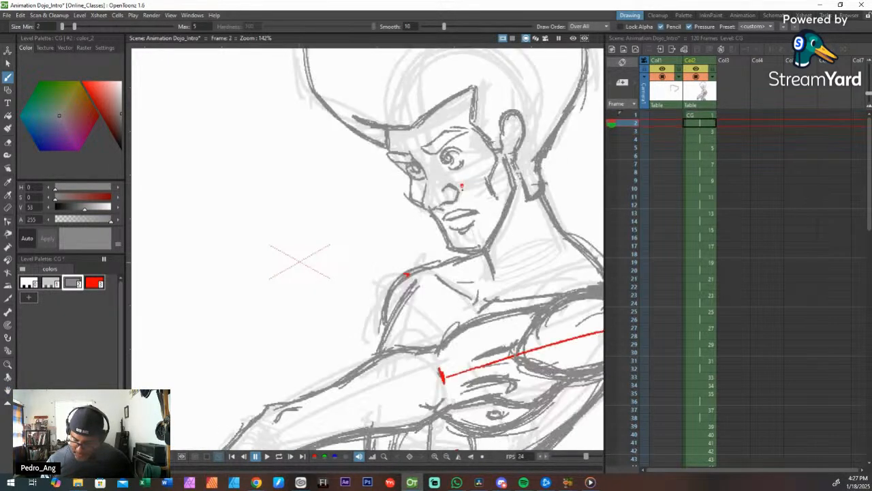
key("Down")
key("Up")
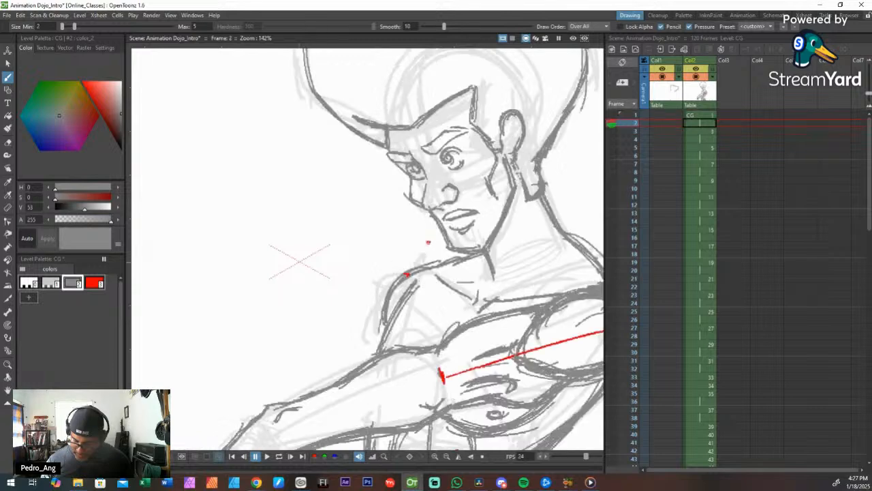
key("Down")
Step: Draw the nose bridge, nostril and underside of the nose on frame 3 with the brush, checking them against the previous drawing
left_click_drag(429, 169, 426, 208)
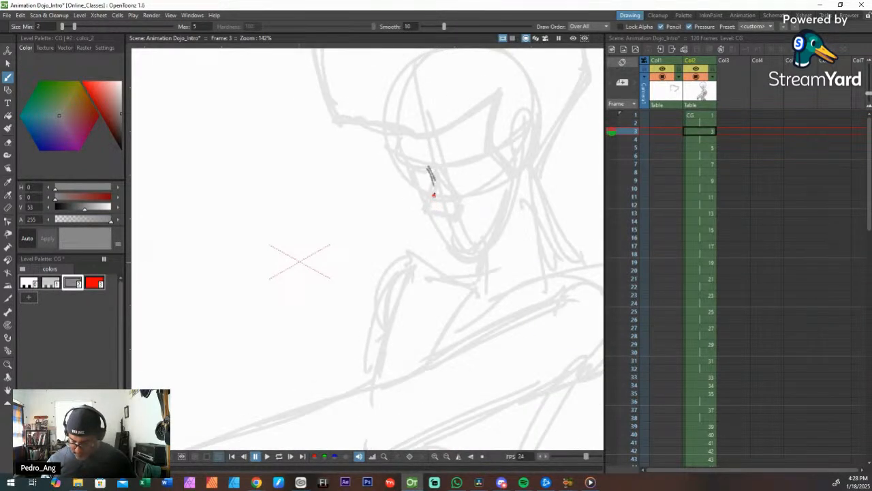
mouse_move(435, 192)
left_mouse_down()
mouse_move(431, 210)
mouse_move(460, 194)
mouse_move(465, 206)
left_mouse_up()
key("comma")
key("period")
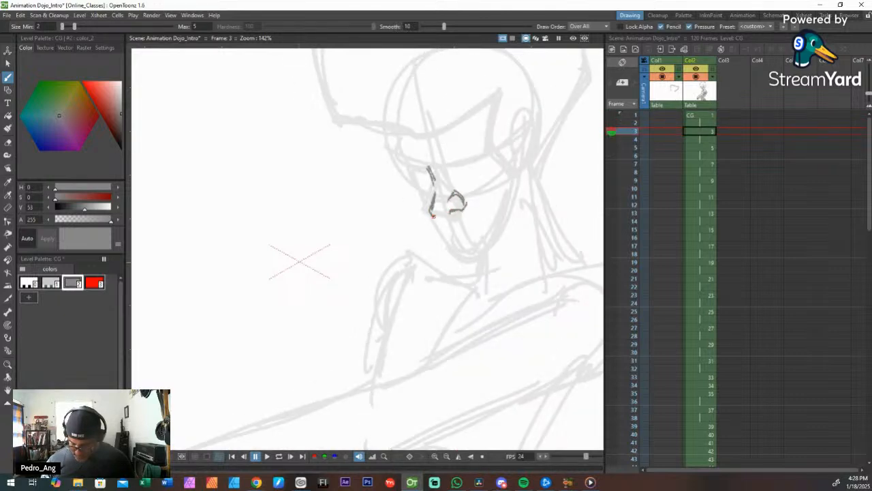
key("comma")
key("period")
key("comma")
key("period")
left_click_drag(435, 218, 455, 218)
key("ctrl+z")
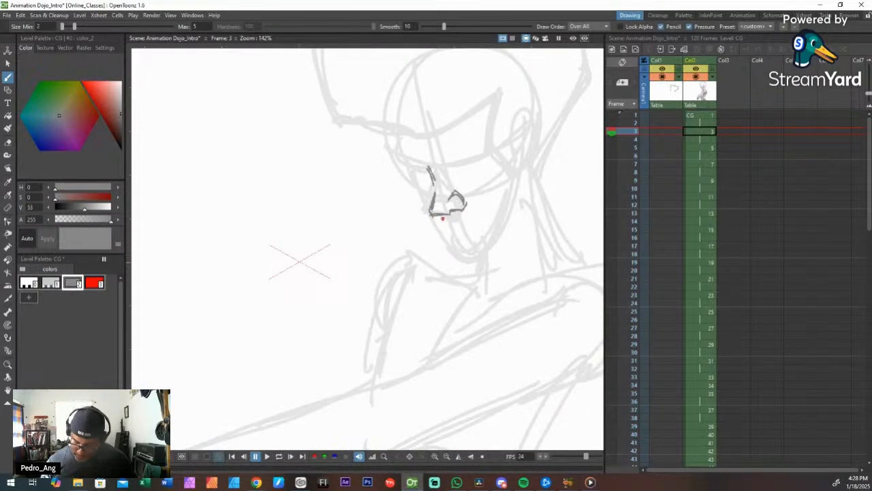
key("ctrl+z")
mouse_move(429, 207)
left_mouse_down()
mouse_move(433, 218)
mouse_move(453, 218)
left_mouse_up()
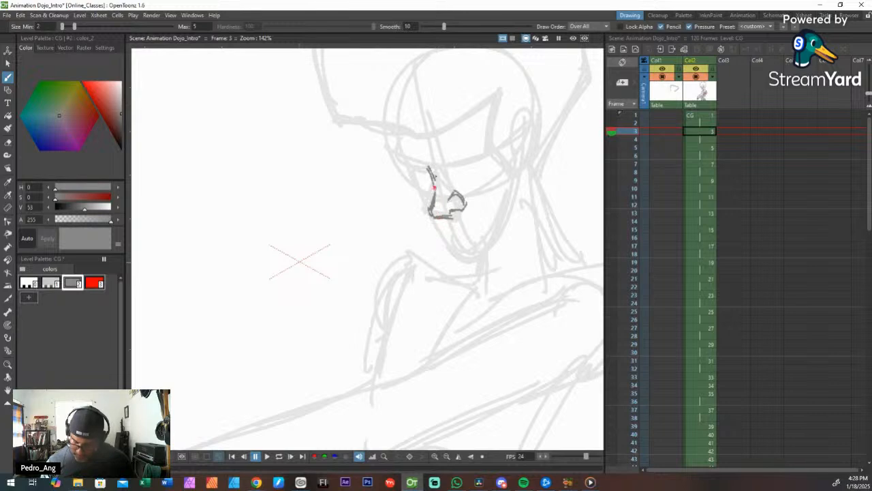
Step: Draw the angled eyebrow above the near eye on frame 3, using the previous drawing as reference
key("comma")
key("period")
key("comma")
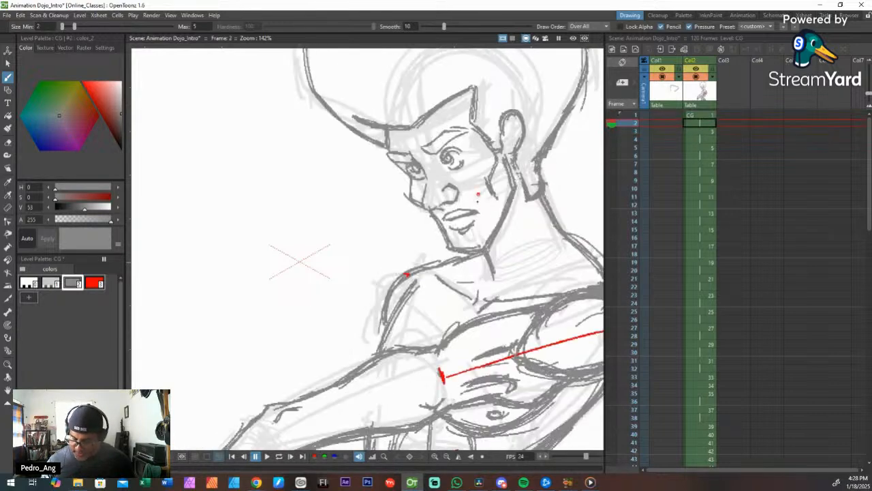
key("period")
mouse_move(432, 176)
left_mouse_down()
mouse_move(415, 165)
mouse_move(401, 172)
mouse_move(398, 158)
mouse_move(423, 162)
mouse_move(425, 171)
mouse_move(401, 172)
mouse_move(396, 156)
mouse_move(439, 179)
mouse_move(402, 171)
mouse_move(408, 159)
mouse_move(449, 170)
mouse_move(443, 165)
mouse_move(457, 165)
mouse_move(467, 142)
mouse_move(482, 145)
mouse_move(451, 164)
mouse_move(438, 159)
mouse_move(447, 168)
mouse_move(478, 148)
left_mouse_up()
Step: Draw the far eyebrow and eye socket on frame 3, and outline the far side of the face from forehead to upper lip
key("comma")
key("period")
key("comma")
key("period")
key("comma")
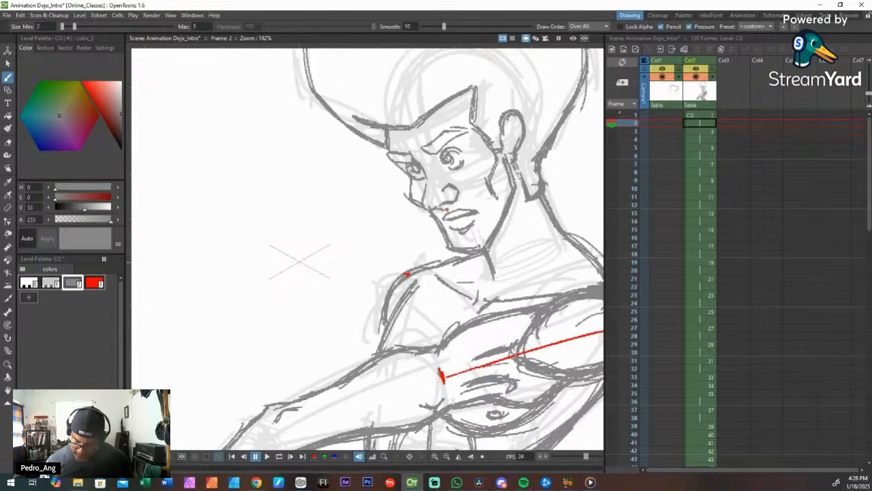
key("period")
left_click_drag(402, 170, 419, 189)
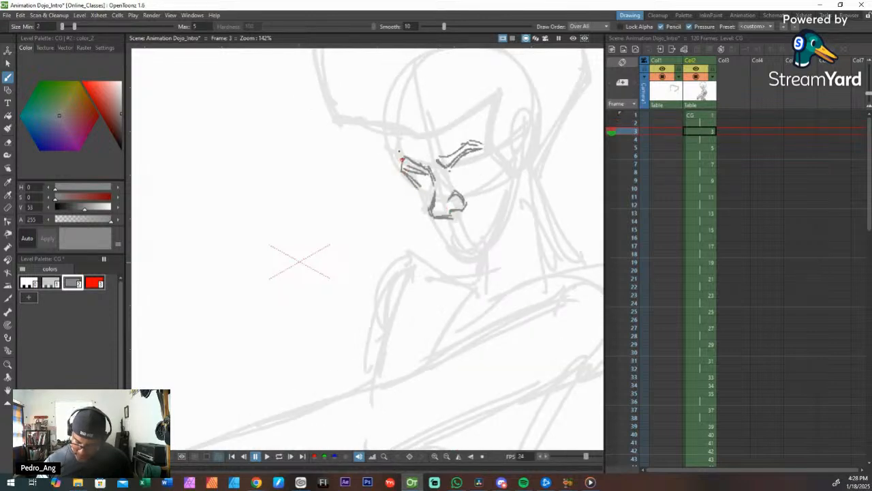
mouse_move(397, 131)
left_mouse_down()
mouse_move(415, 212)
mouse_move(443, 229)
left_mouse_up()
Step: Draw the near cheekbone line on frame 3 and strengthen the far-side contour from below the nose towards the chin
key("comma")
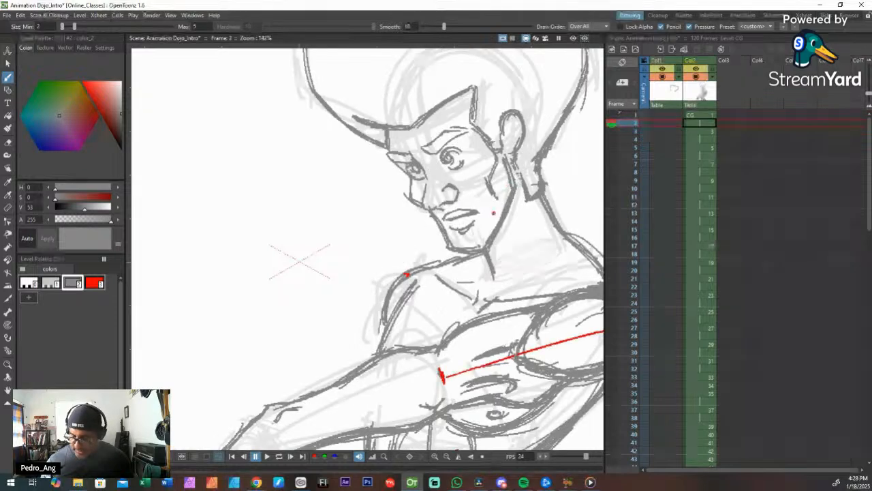
key("period")
key("comma")
key("period")
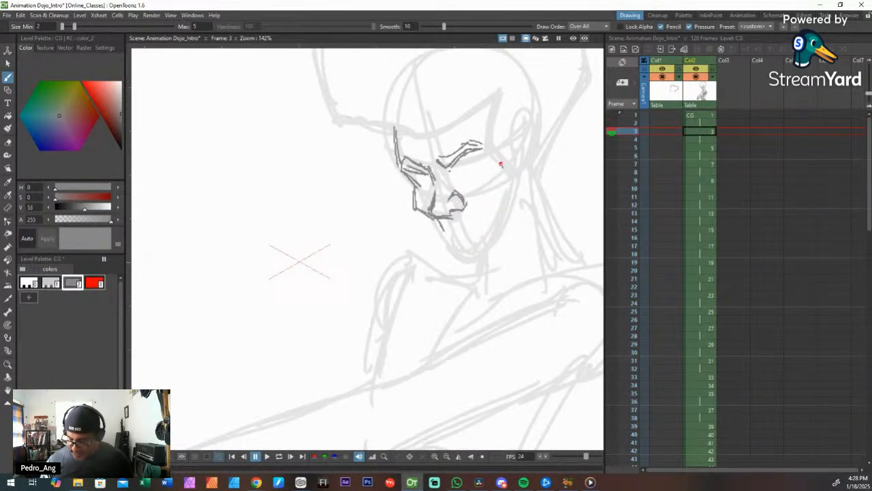
key("comma")
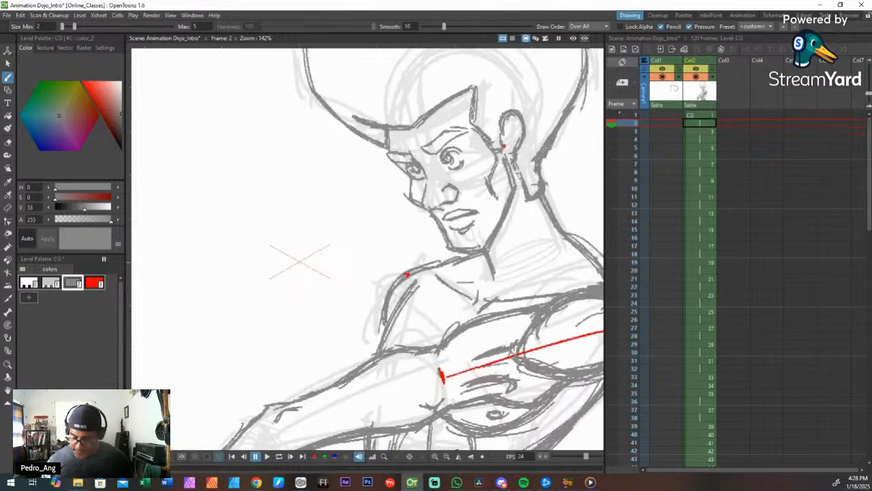
key("period")
mouse_move(492, 163)
left_mouse_down()
mouse_move(494, 208)
mouse_move(491, 193)
left_mouse_up()
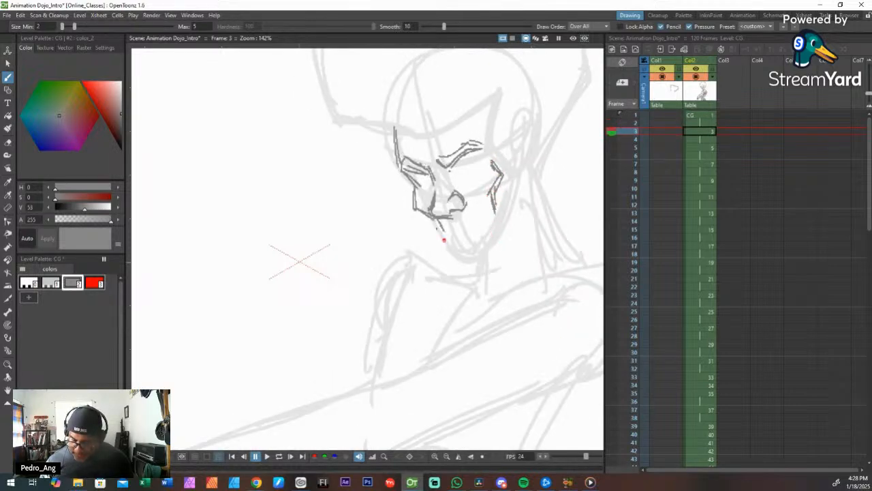
left_click_drag(433, 217, 443, 243)
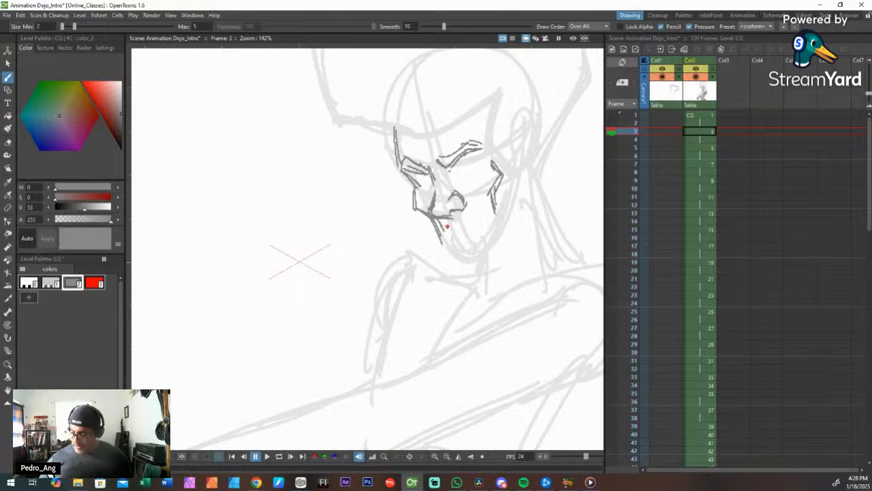
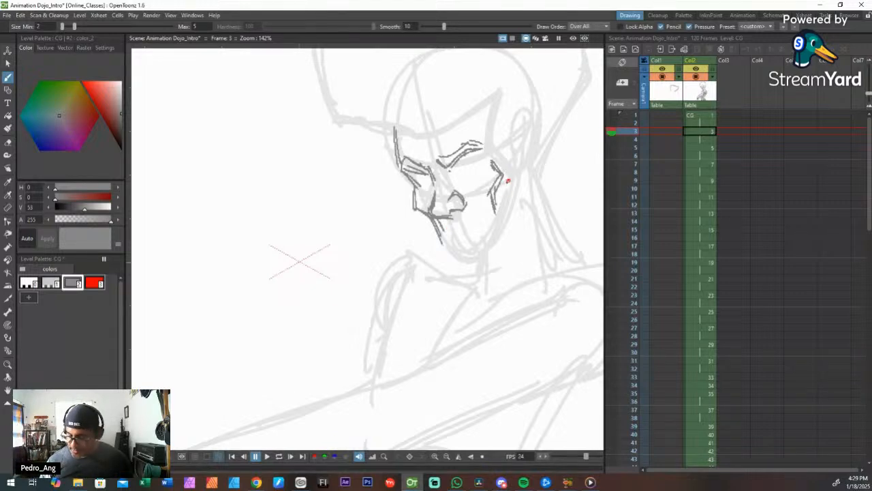
Step: Draw the near side of the face on frame 3 from beside the cheekbone down the jaw and around the chin
key("comma")
key("period")
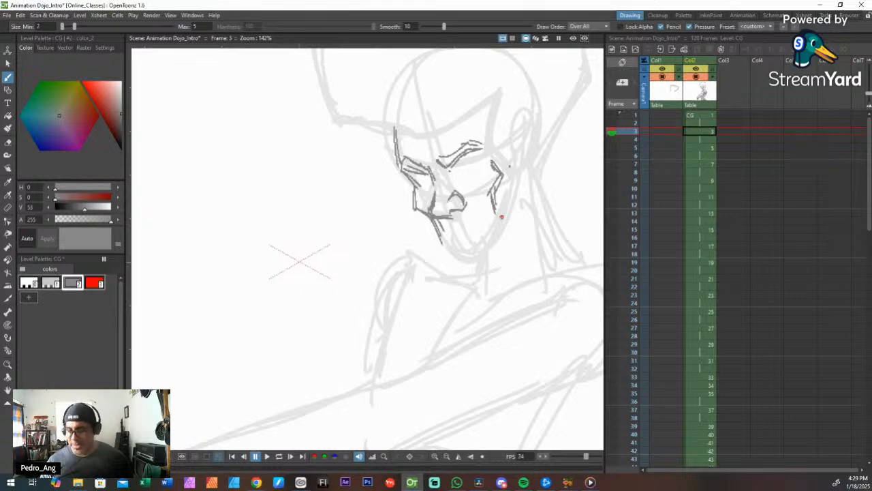
left_click_drag(508, 184, 511, 206)
left_click_drag(505, 167, 516, 208)
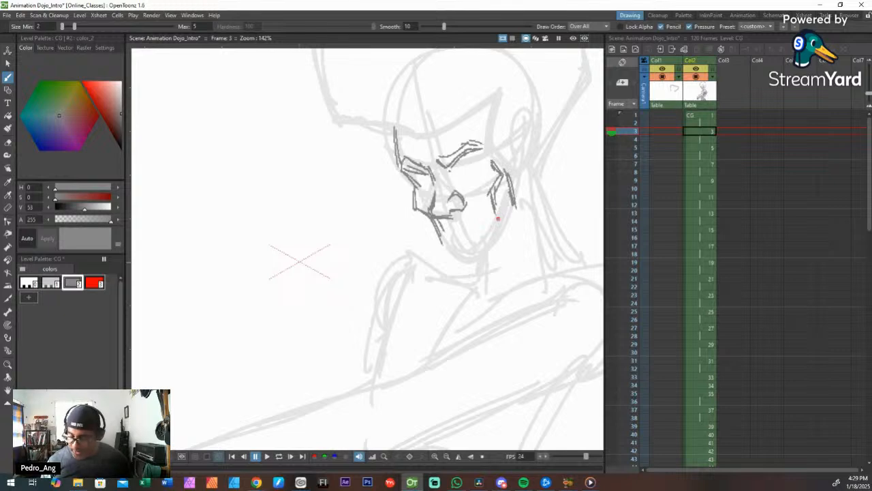
mouse_move(512, 209)
left_mouse_down()
mouse_move(486, 258)
mouse_move(455, 261)
mouse_move(466, 264)
mouse_move(451, 249)
mouse_move(473, 263)
left_mouse_up()
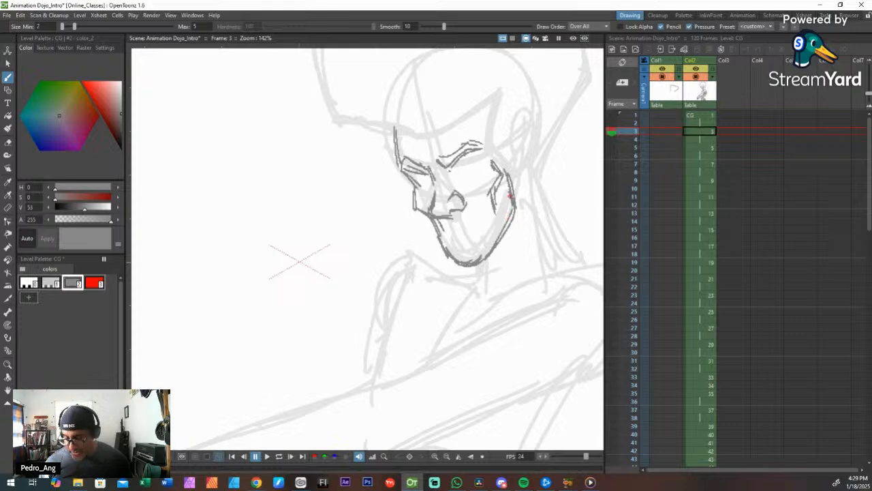
Step: Draw the mouth with its upper lip on frame 3, replacing a first straight mouth line after comparing with the previous drawing
key("Up")
key("Down")
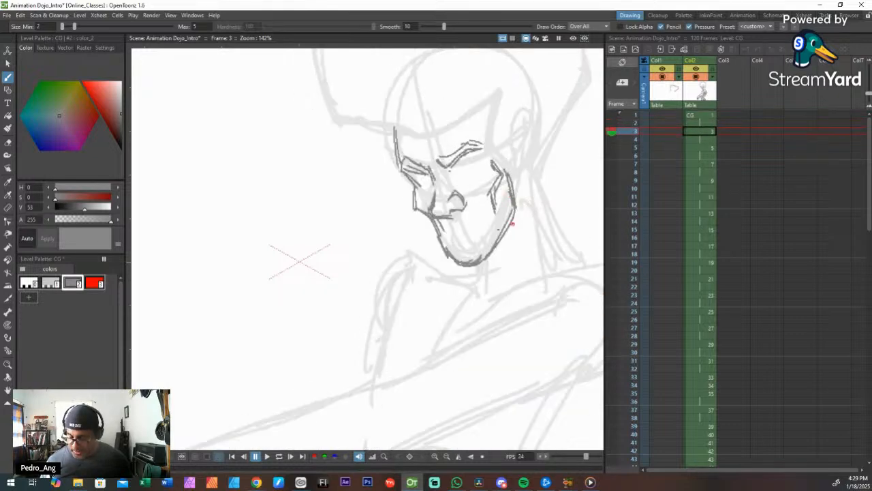
key("Up")
key("Down")
left_click_drag(450, 233, 478, 227)
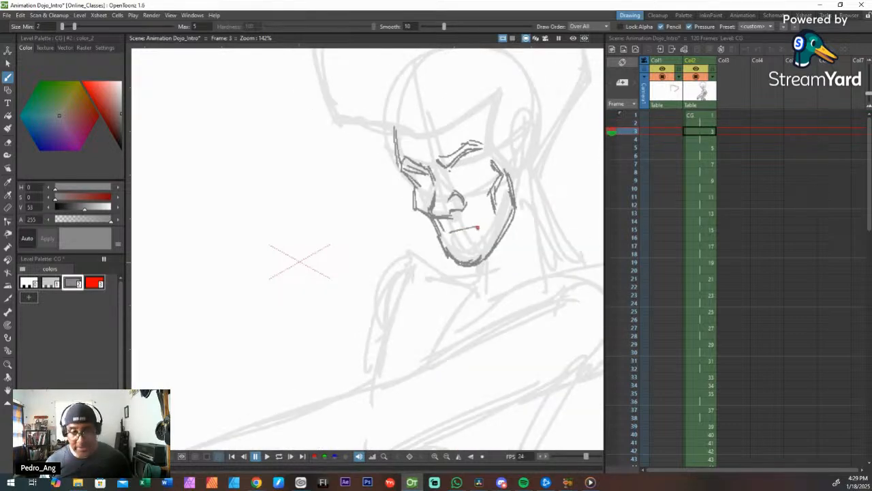
key("ctrl+z")
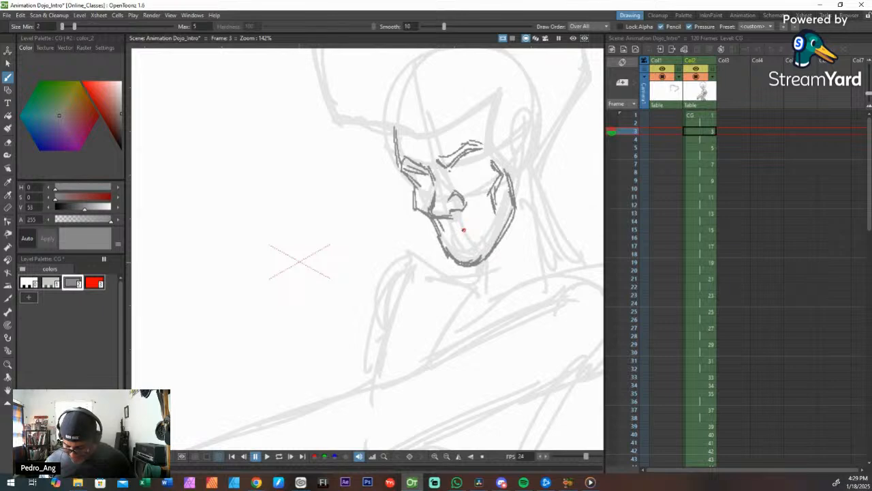
mouse_move(452, 231)
left_mouse_down()
mouse_move(478, 226)
mouse_move(463, 224)
left_mouse_up()
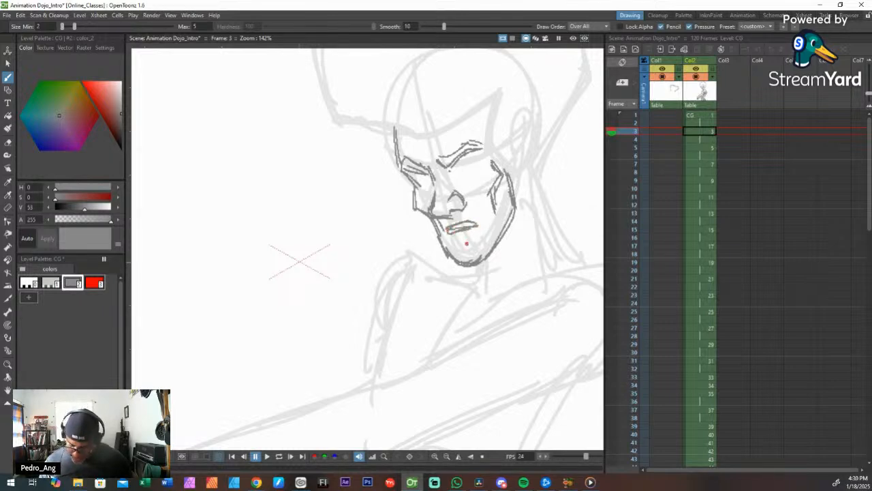
Step: Flip against the previous drawing to check the mouth, and draw the lower lip beneath it on frame 3
key("comma")
key("period")
key("comma")
key("period")
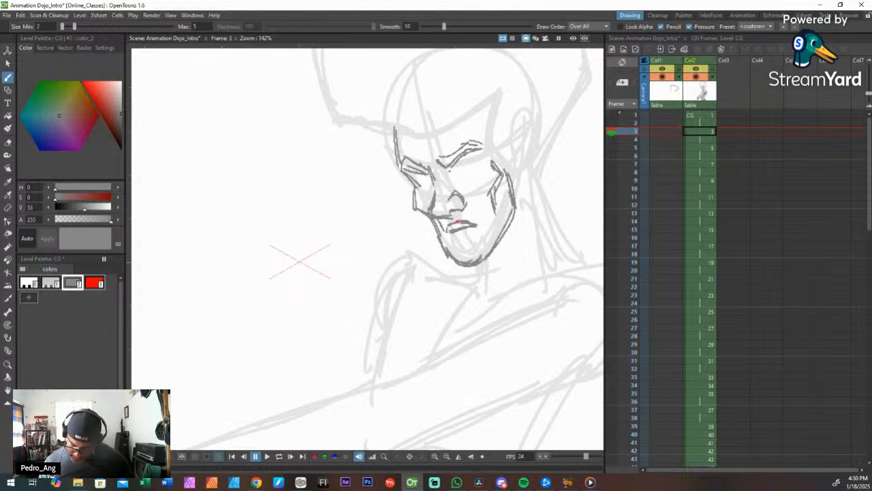
key("comma")
key("period")
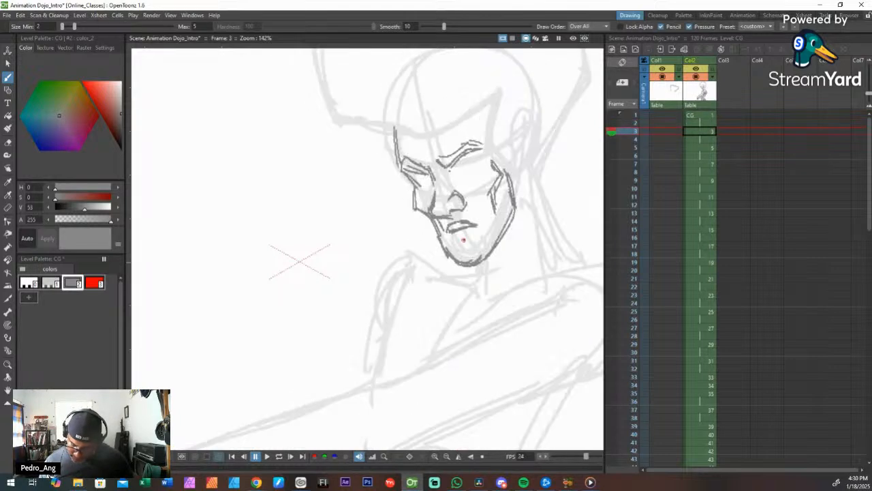
left_click_drag(453, 244, 474, 240)
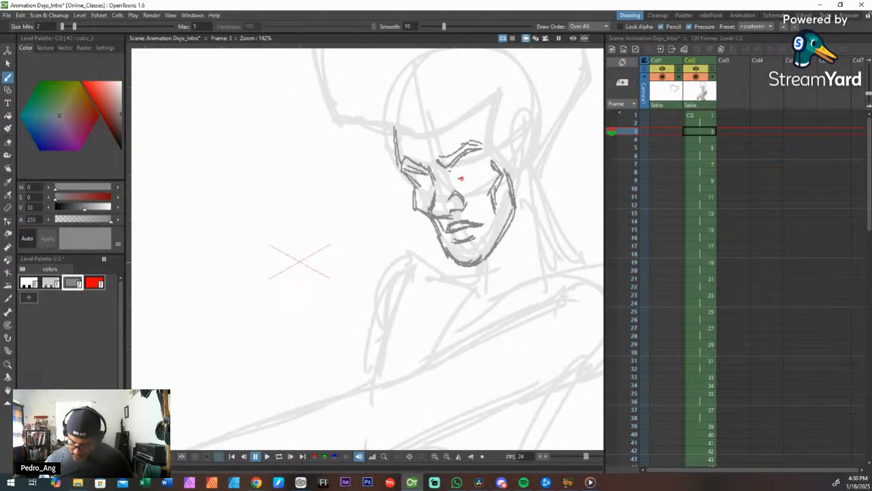
Step: Draw both eyes with their pupils beneath the brows on frame 3, redoing the first eyelid strokes
left_click_drag(456, 172, 476, 172)
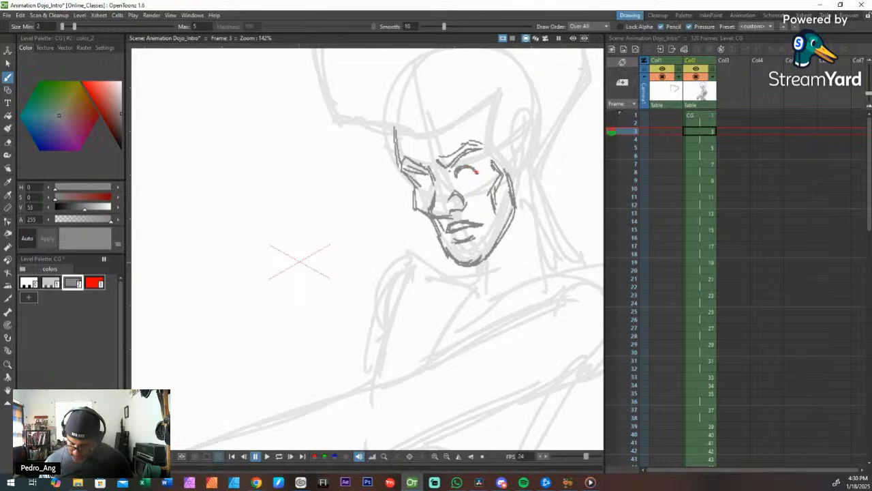
mouse_move(418, 182)
left_mouse_down()
mouse_move(432, 183)
mouse_move(421, 181)
left_mouse_up()
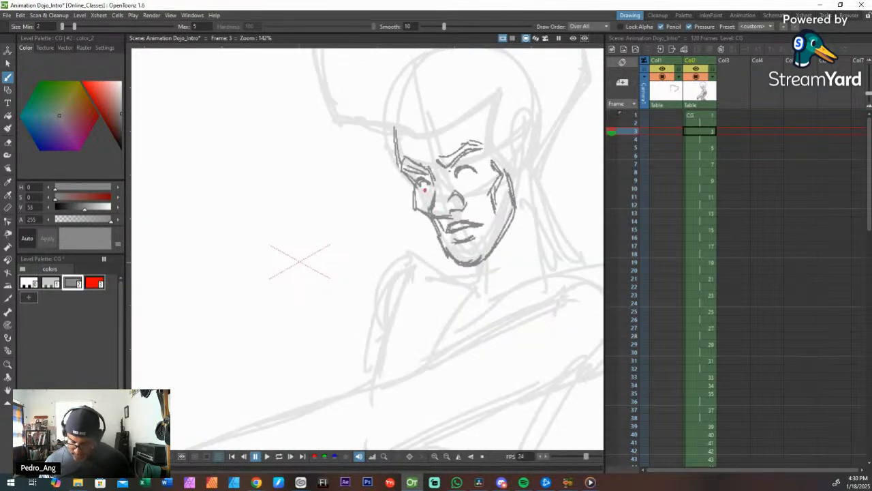
key("ctrl+z")
mouse_move(417, 182)
left_mouse_down()
mouse_move(431, 183)
mouse_move(429, 191)
mouse_move(417, 188)
left_mouse_up()
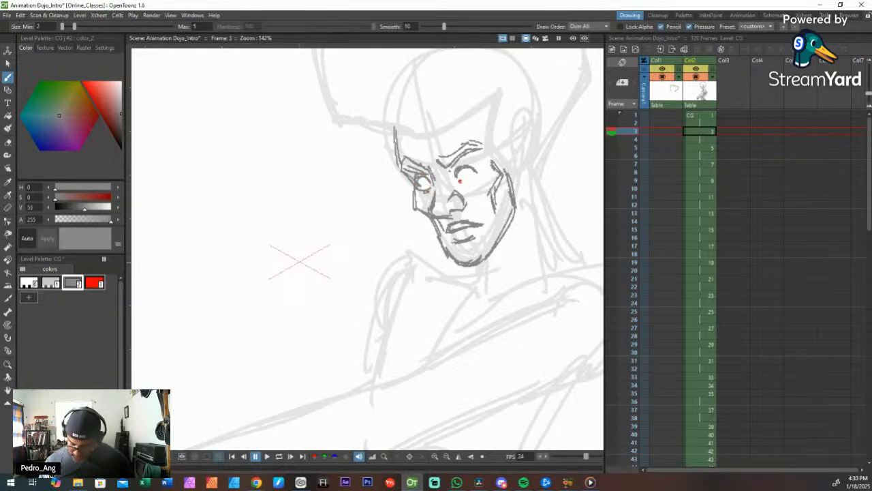
key("e")
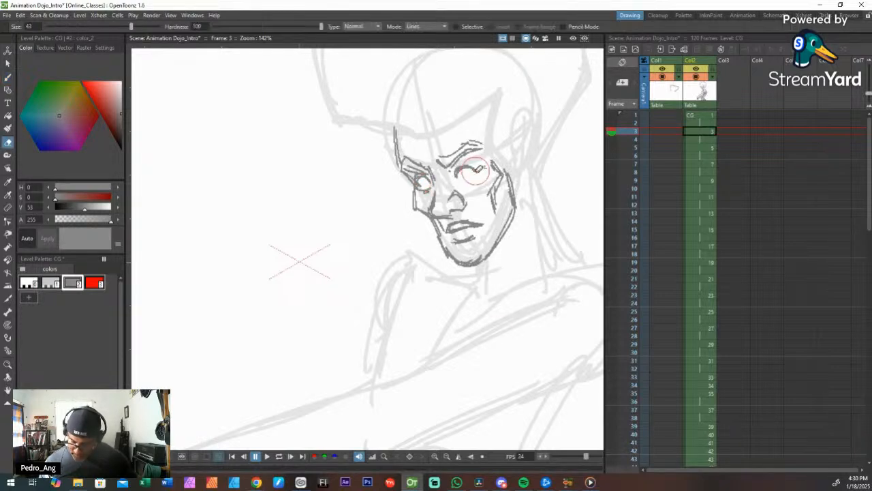
key("b")
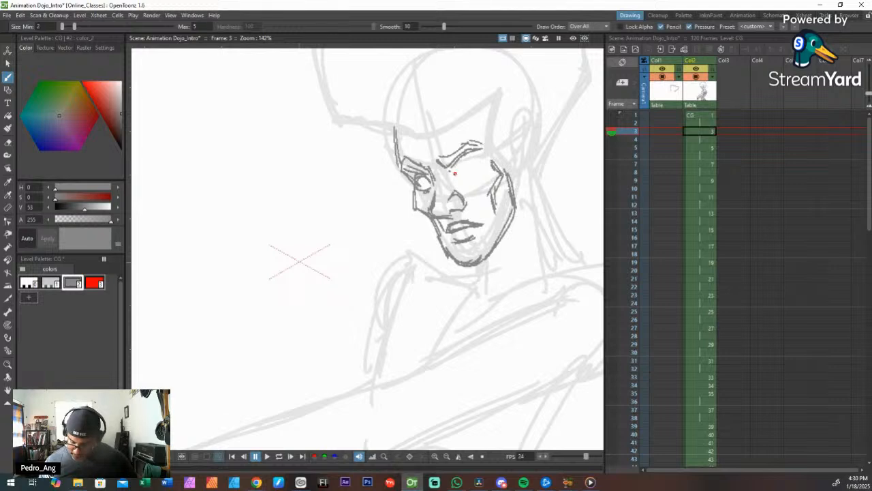
mouse_move(460, 165)
left_mouse_down()
mouse_move(456, 172)
mouse_move(470, 180)
mouse_move(475, 171)
mouse_move(466, 181)
mouse_move(420, 182)
left_mouse_up()
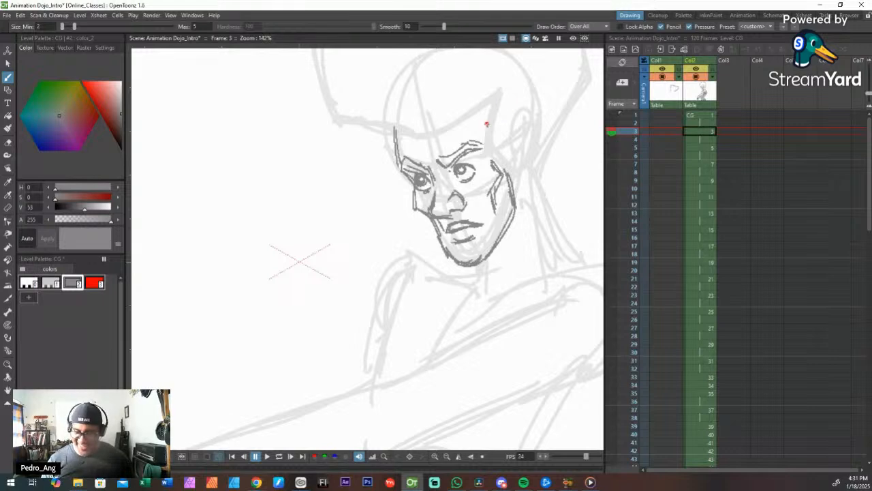
Step: Turn on an onion skin of the drawing two frames back and flip through the neighbouring frames to compare the face
key(".")
left_click(612, 123)
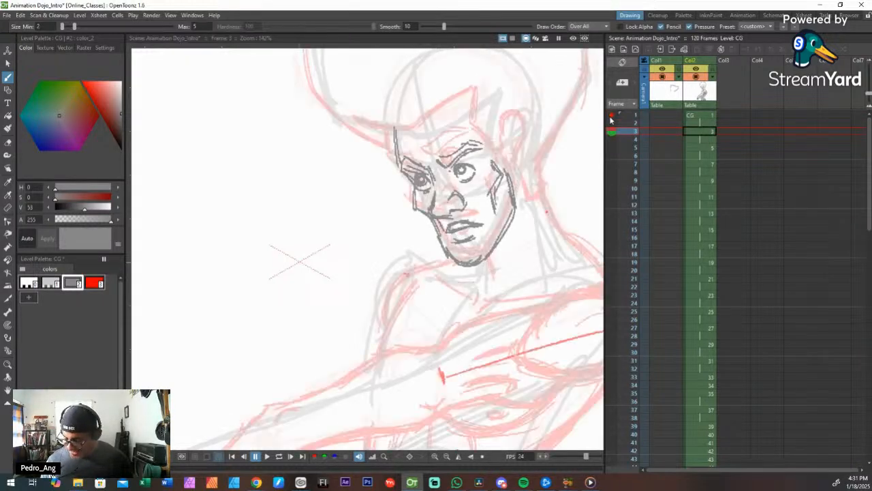
key(".")
key(".")
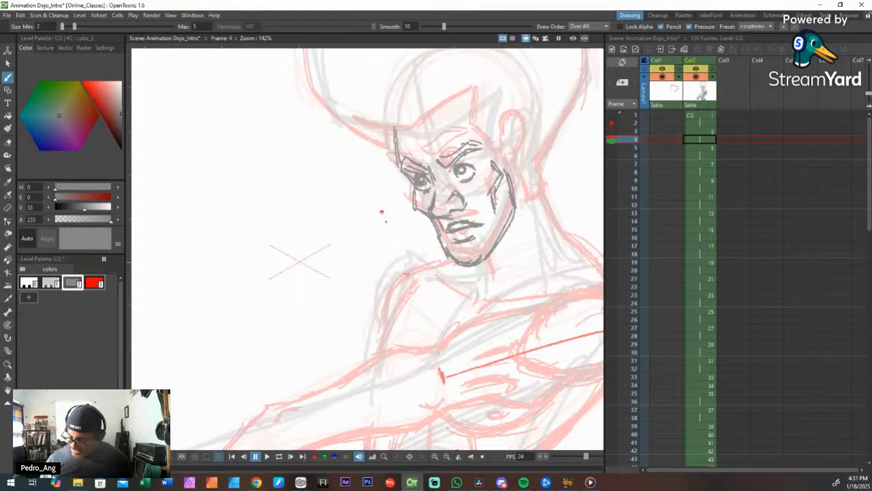
key(".")
key(".")
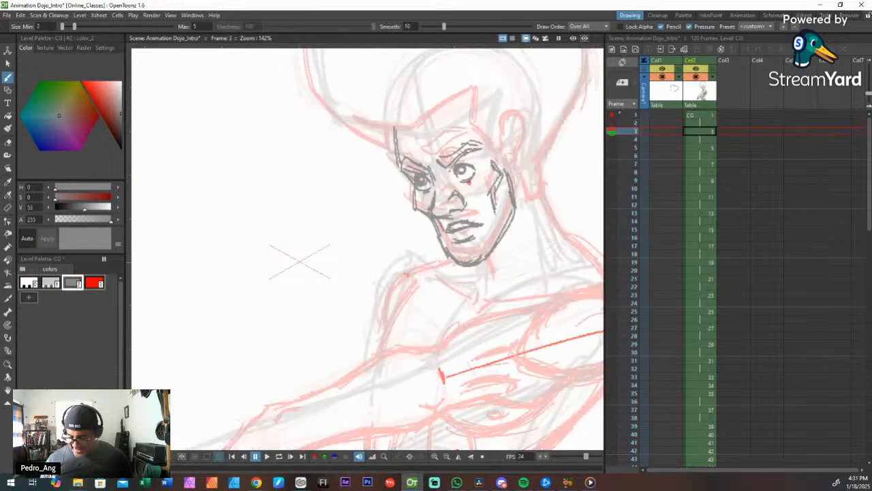
Step: Draw a first hairline stroke above the near brow on frame 3, undoing the extra strokes towards the far temple
mouse_move(487, 90)
left_mouse_down()
mouse_move(417, 128)
mouse_move(367, 121)
mouse_move(406, 131)
left_mouse_up()
mouse_move(372, 118)
left_mouse_down()
mouse_move(434, 130)
mouse_move(420, 159)
left_mouse_up()
key("ctrl+z")
key("ctrl+z")
key("ctrl+z")
key("space")
key("ctrl+z")
key("ctrl+z")
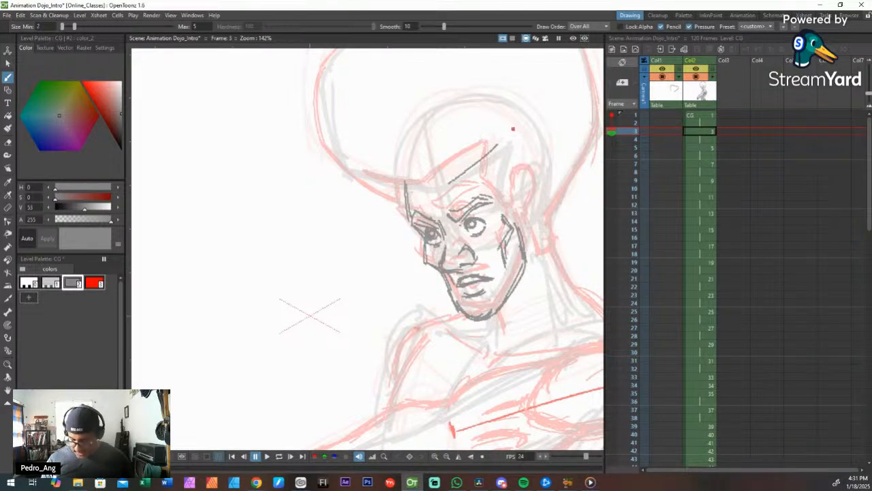
Step: Draw the front hairline on frame 3, from the near temple to the low point on the forehead and across to the far side
key("space")
left_click_drag(459, 130, 392, 196)
key("space")
left_click_drag(444, 144, 441, 147)
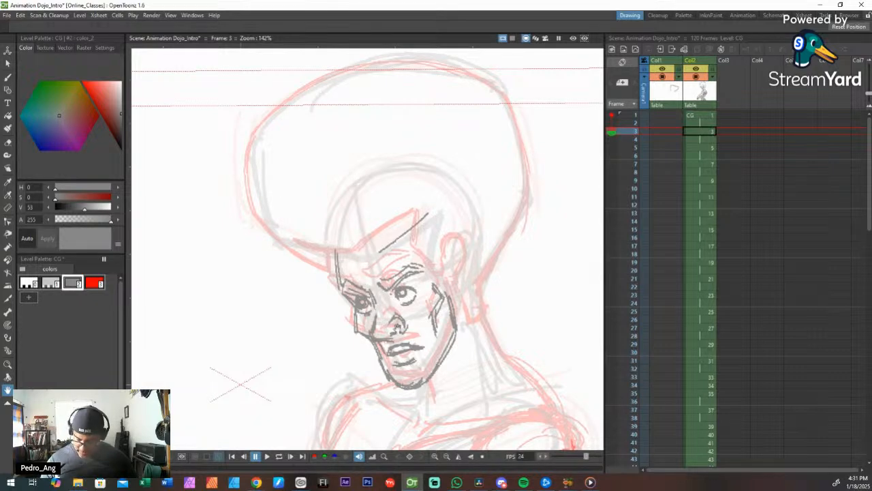
key("b")
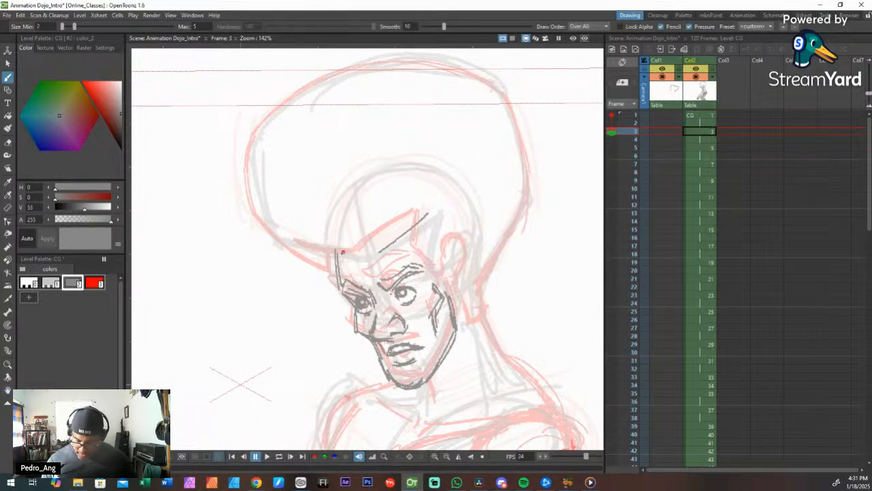
left_click_drag(377, 251, 368, 255)
left_click_drag(408, 229, 368, 255)
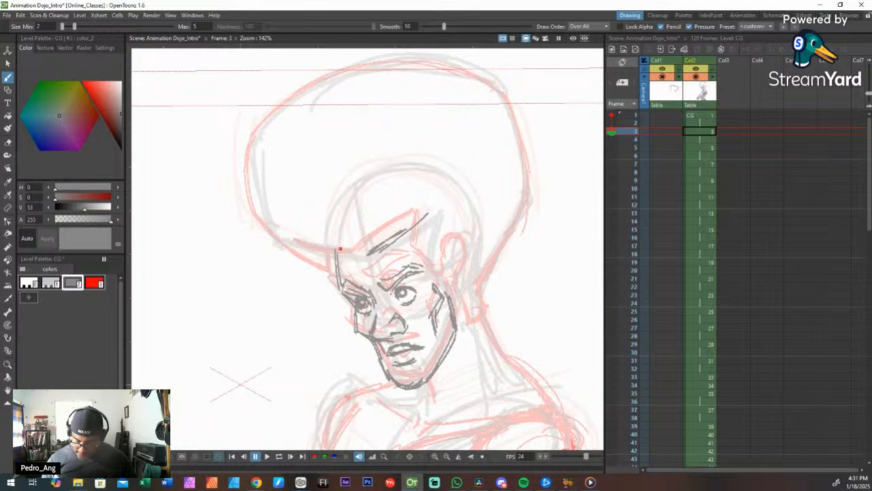
mouse_move(308, 238)
left_mouse_down()
mouse_move(348, 252)
mouse_move(370, 254)
left_mouse_up()
left_click_drag(416, 221, 381, 247)
left_click_drag(428, 212, 380, 249)
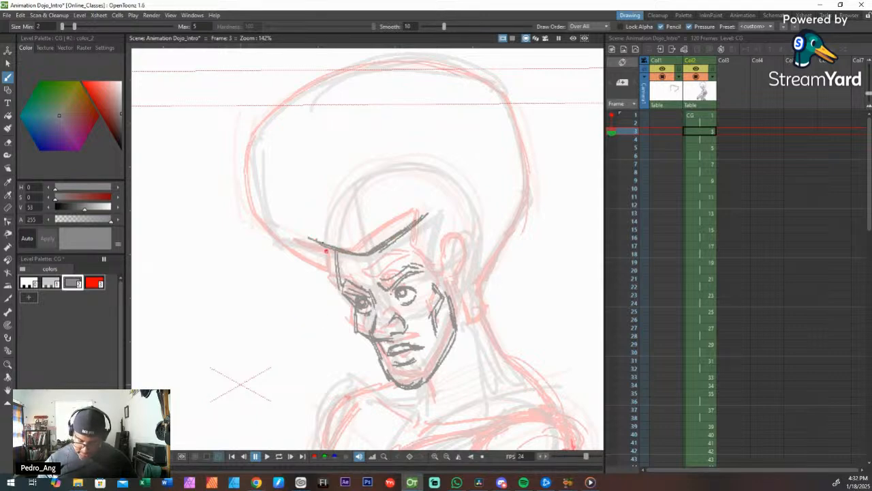
left_click_drag(299, 251, 334, 271)
mouse_move(278, 233)
left_mouse_down()
mouse_move(319, 262)
mouse_move(313, 257)
left_mouse_up()
mouse_move(267, 218)
left_mouse_down()
mouse_move(331, 267)
mouse_move(302, 251)
mouse_move(258, 186)
mouse_move(258, 121)
left_mouse_up()
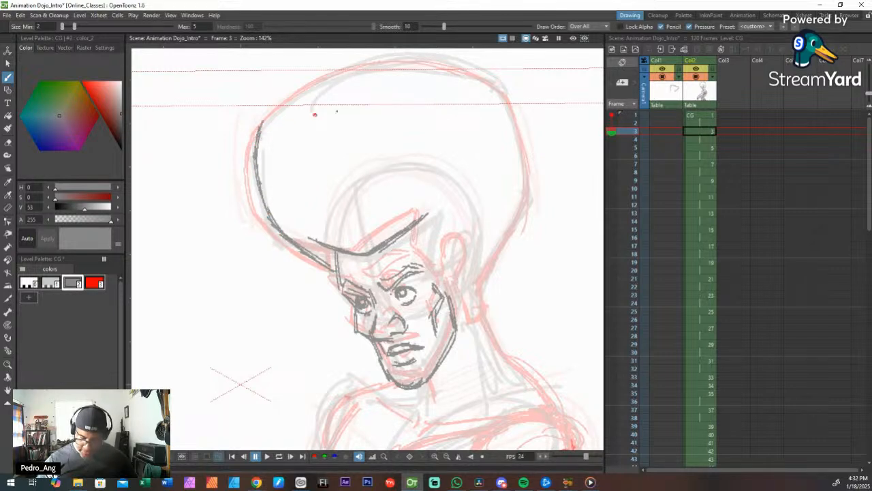
key("space")
left_click_drag(416, 169, 396, 189)
left_click_drag(254, 232, 273, 214)
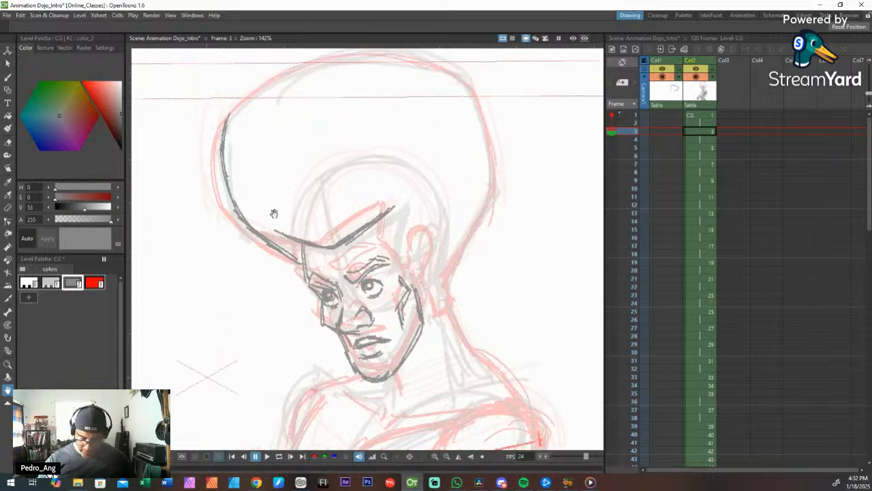
scroll(311, 170, "down", 2)
key("ctrl+z")
key("ctrl+z")
key("ctrl+z")
key("ctrl+z")
key("ctrl+z")
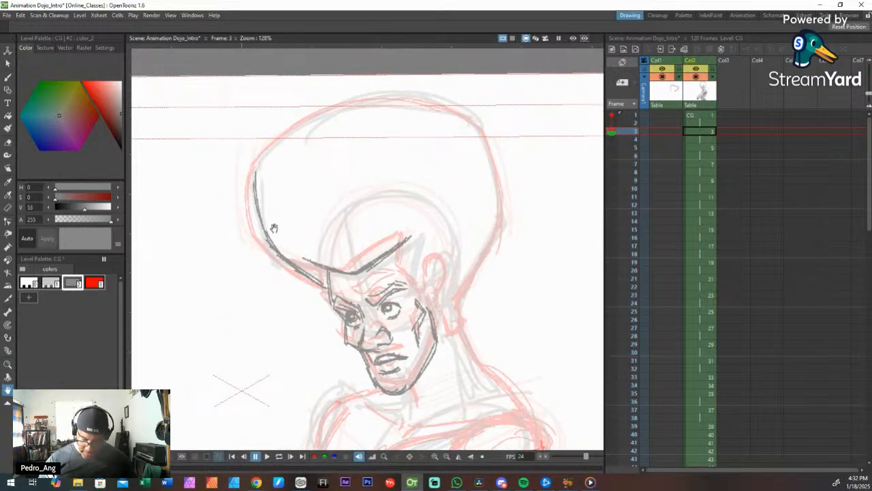
key("ctrl+z")
key("ctrl+z")
key("ctrl+z")
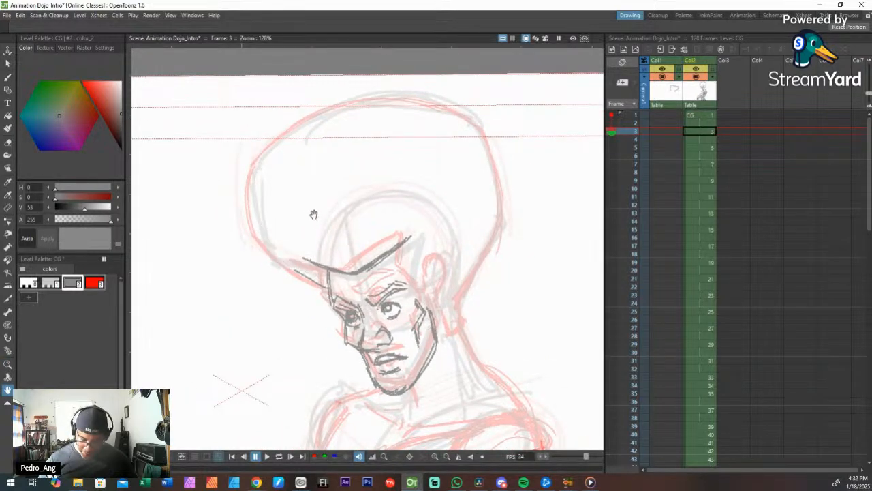
Step: Draw the sides of the hair outline on frame 3, down the far side to the forehead and down the back to the nape
key("b")
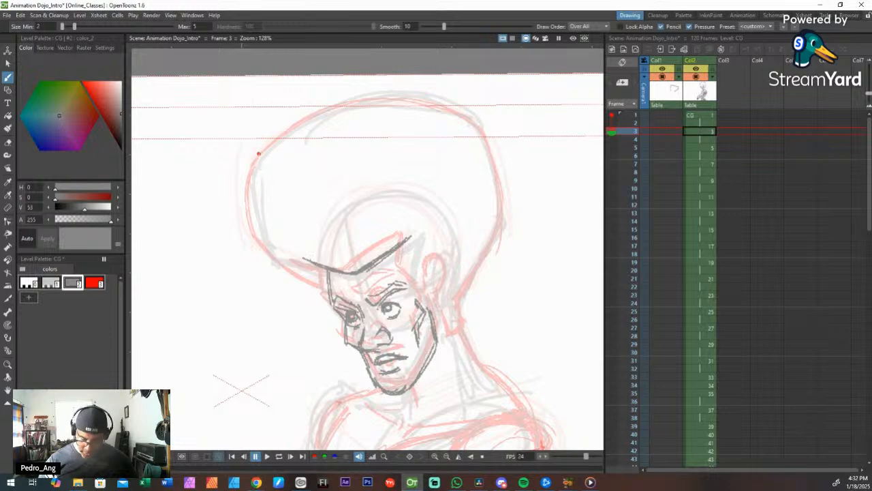
mouse_move(257, 162)
left_mouse_down()
mouse_move(273, 250)
mouse_move(264, 240)
mouse_move(327, 276)
left_mouse_up()
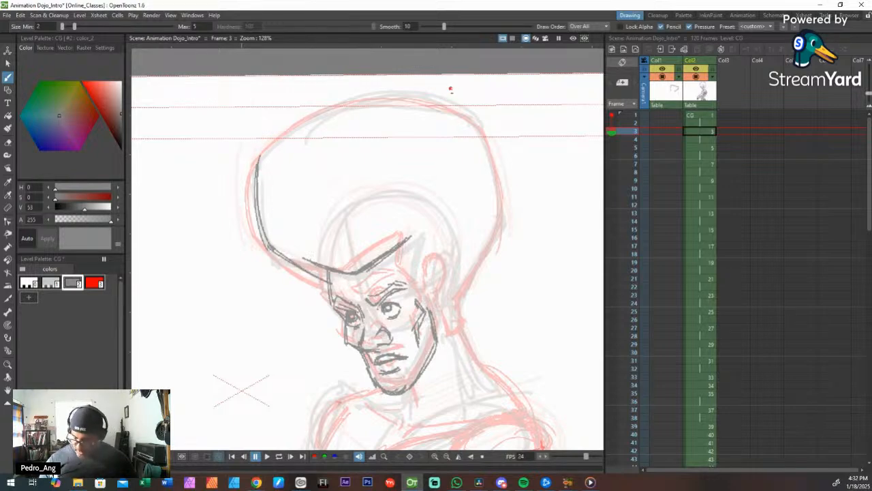
left_click_drag(490, 136, 505, 218)
mouse_move(497, 154)
left_mouse_down()
mouse_move(506, 223)
mouse_move(464, 322)
left_mouse_up()
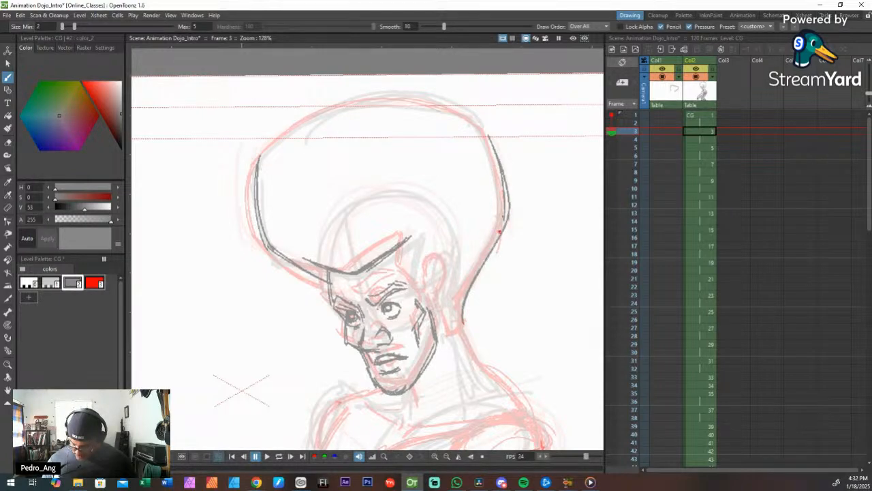
left_click_drag(507, 197, 501, 158)
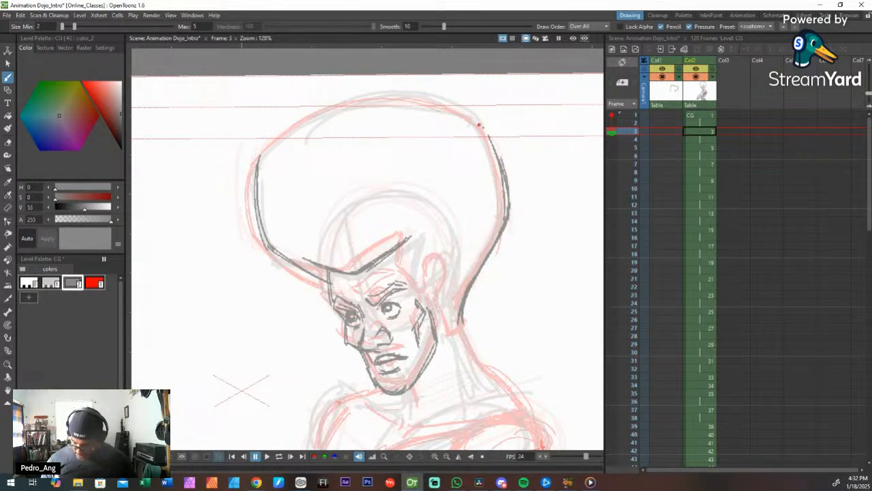
left_click_drag(479, 125, 506, 178)
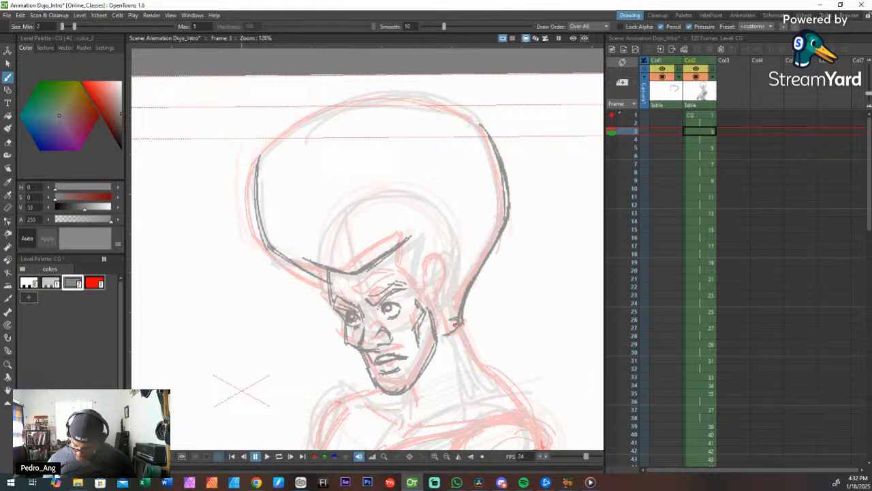
Step: Erase the stray line where the hair meets the nape on frame 3 with the eraser at size 15, and save the scene
key("r")
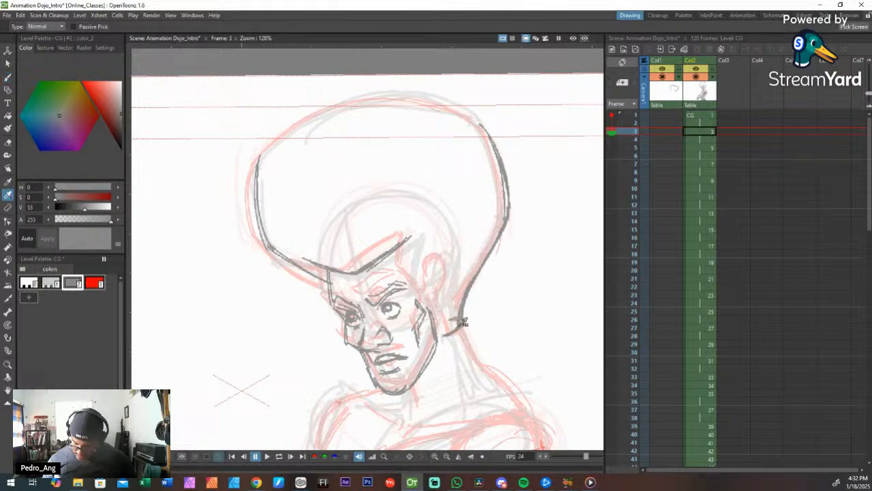
key("a")
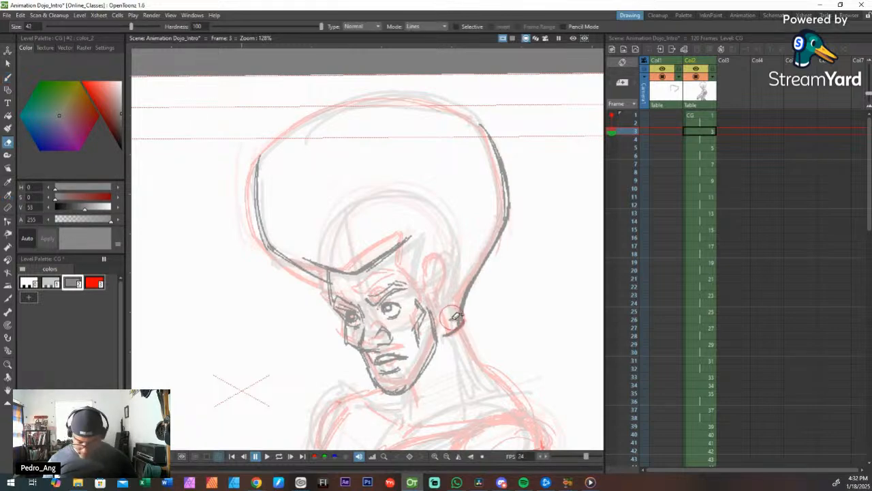
key("u")
key("u")
key("u")
key("u")
key("u")
key("u")
key("u")
key("u")
key("u")
key("u")
key("u")
key("u")
key("u")
key("u")
key("u")
key("u")
key("u")
key("u")
key("u")
key("u")
key("u")
key("u")
key("u")
key("u")
key("u")
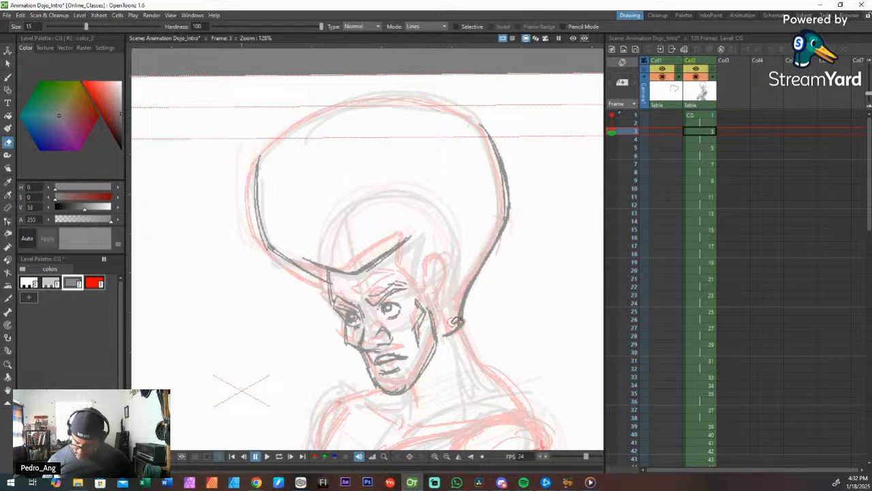
key("ctrl+s")
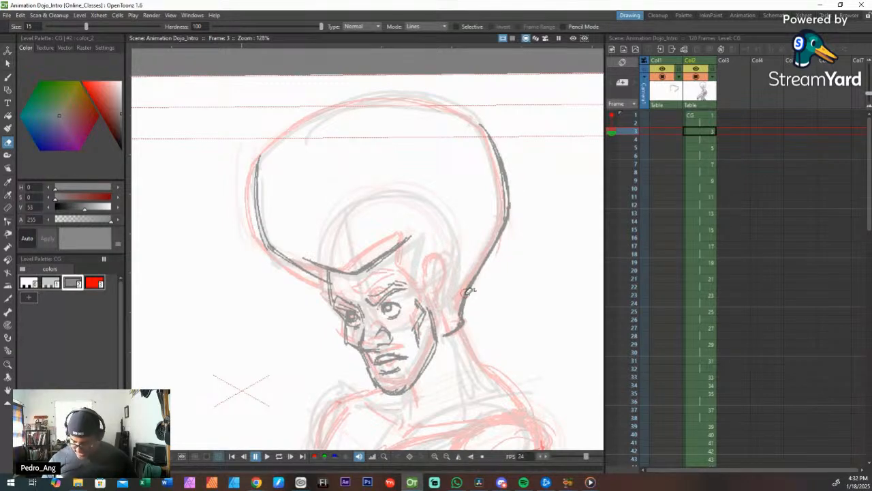
double_click(526, 5)
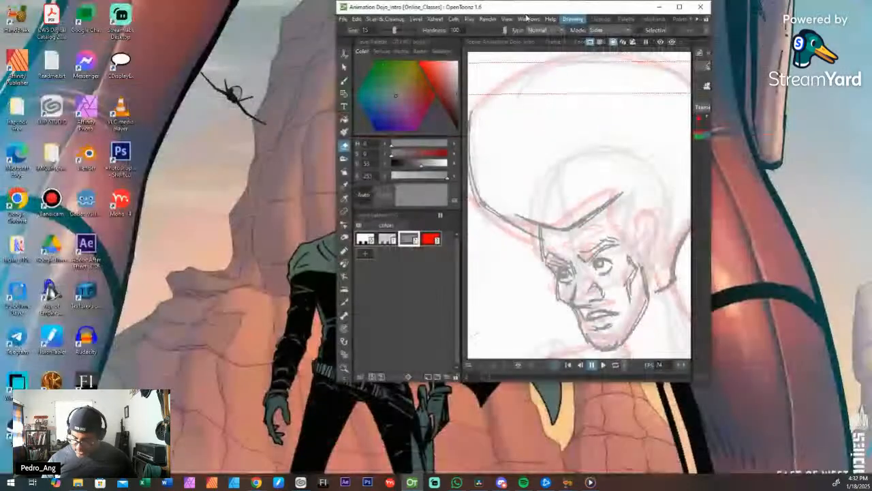
left_click(679, 7)
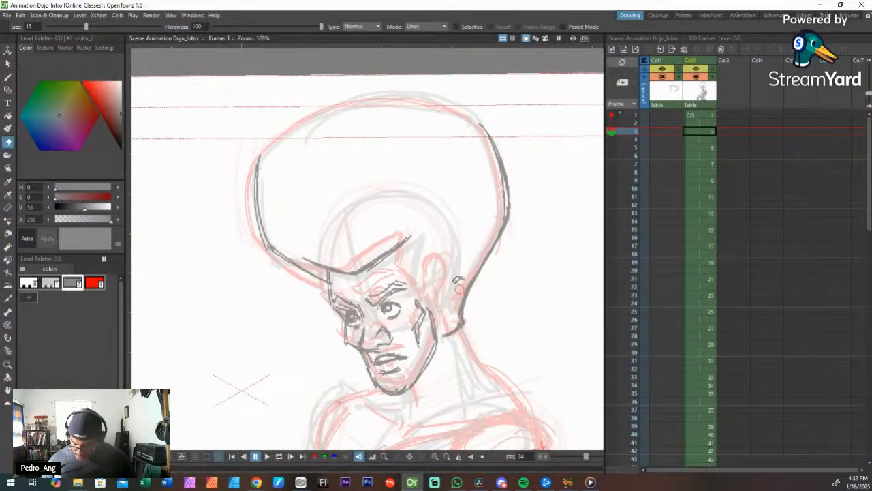
Step: Draw the near ear on frame 3 and, after comparing with the previous drawing, the temple hairline down towards the ear
key("b")
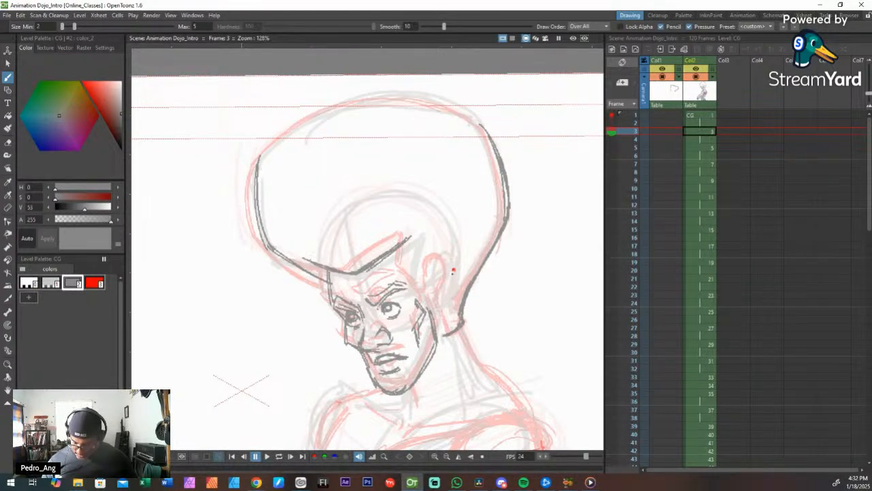
mouse_move(430, 269)
left_mouse_down()
mouse_move(441, 267)
mouse_move(433, 278)
mouse_move(439, 290)
mouse_move(444, 281)
mouse_move(429, 328)
left_mouse_up()
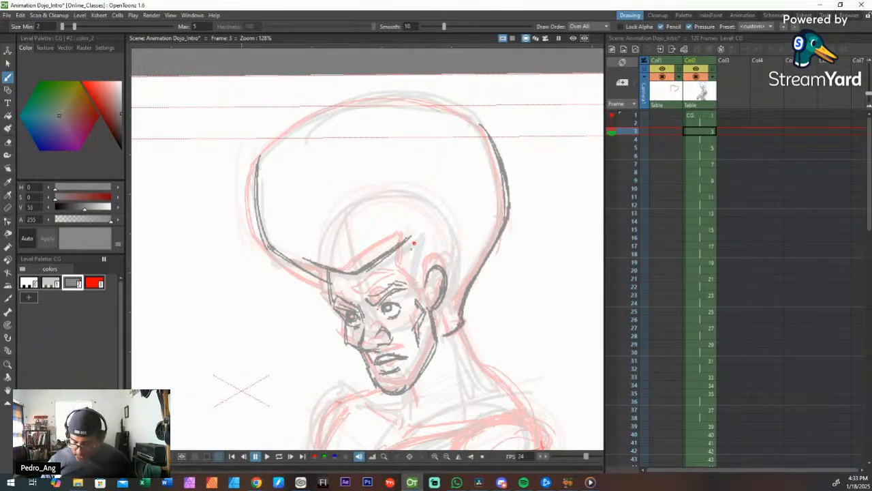
key("Up")
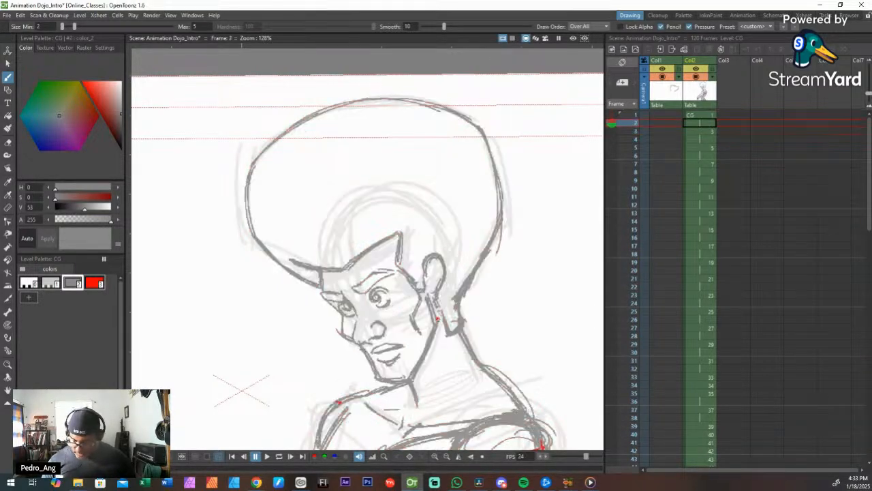
key("Down")
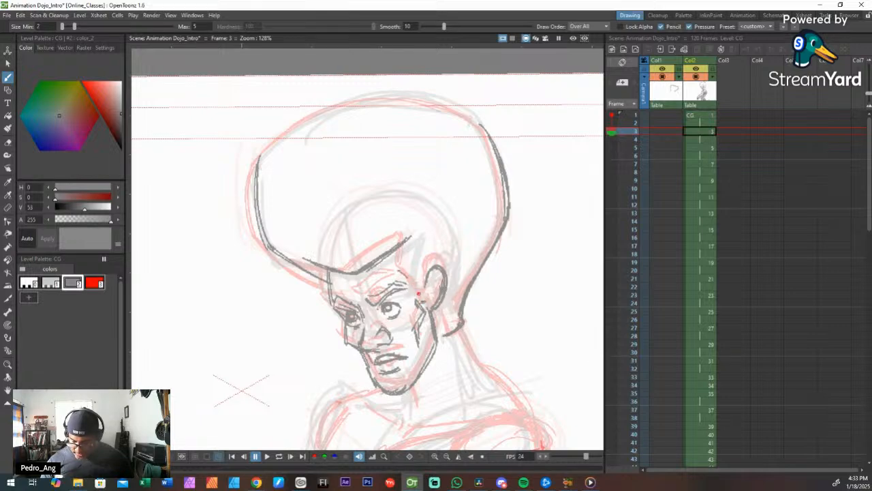
left_click_drag(404, 272, 424, 302)
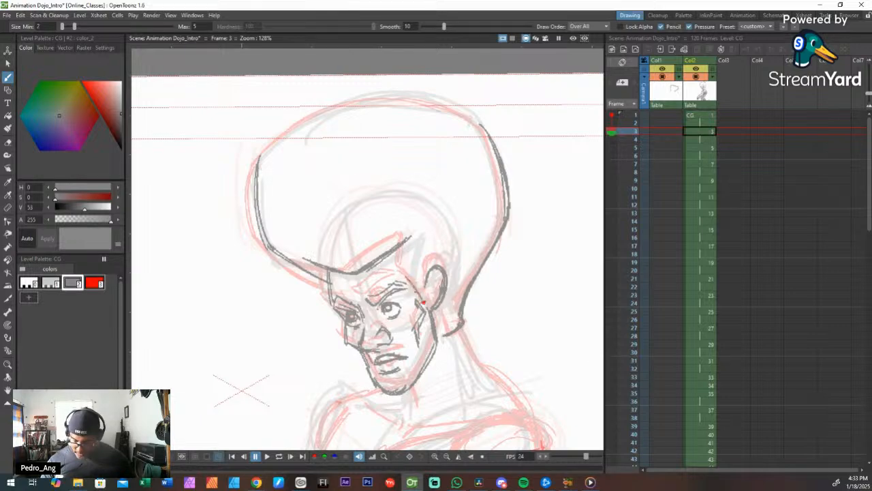
left_click_drag(410, 237, 404, 273)
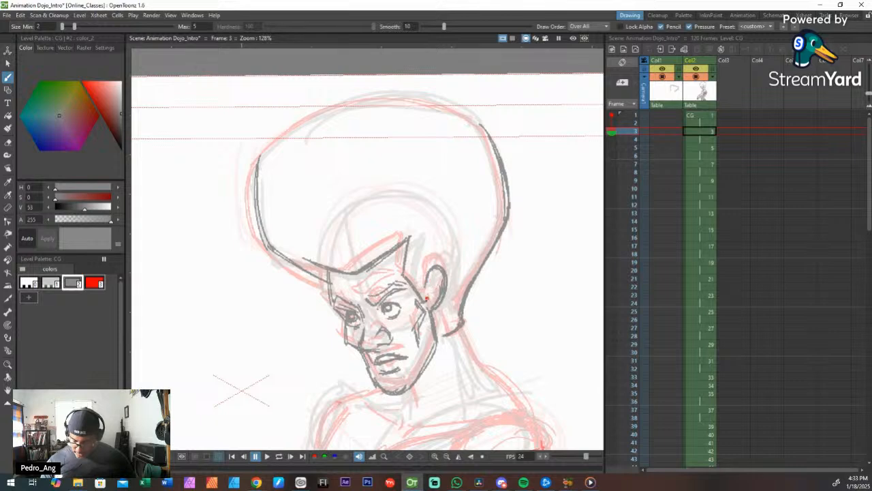
Step: Compare the body pose on frame 3 with the previous drawing by hiding the onion skin and flipping between the frames
left_click_drag(425, 300, 427, 275)
key("space")
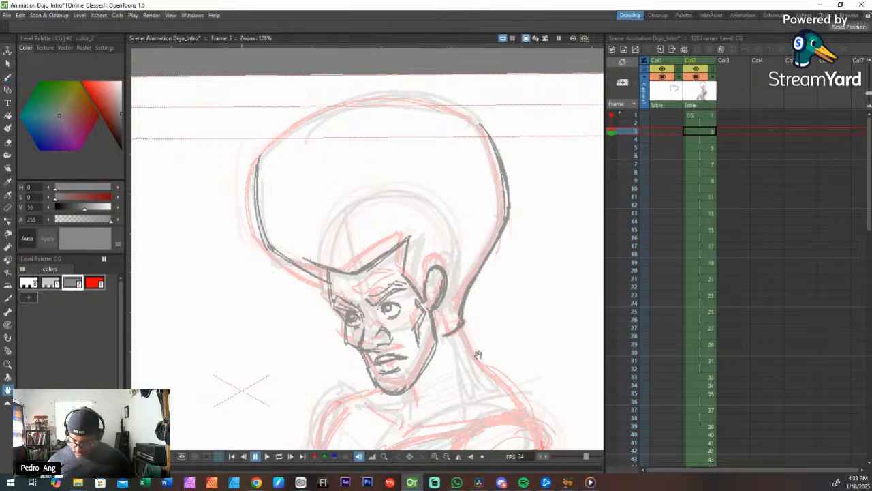
left_click_drag(475, 357, 448, 258)
left_click_drag(485, 339, 505, 198)
mouse_move(471, 263)
left_mouse_down()
mouse_move(490, 248)
mouse_move(477, 239)
left_mouse_up()
left_click(612, 115)
scroll(480, 242, "down", 3)
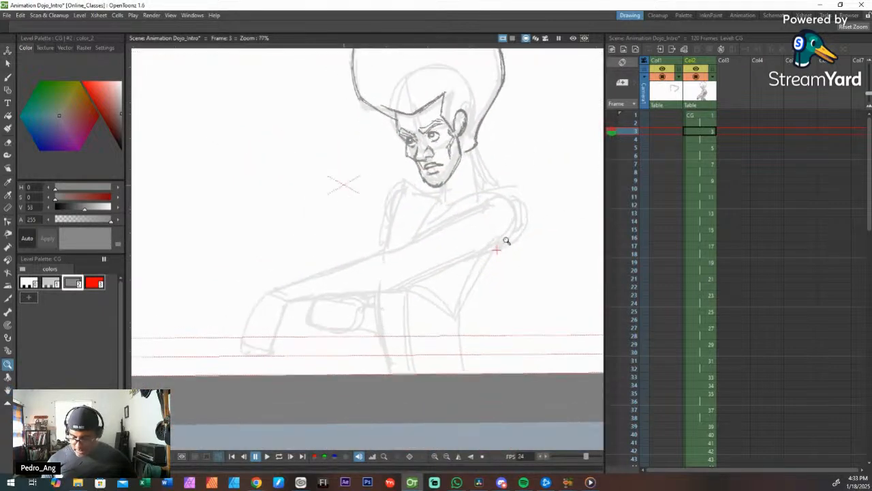
key("comma")
key("period")
key("comma")
key("period")
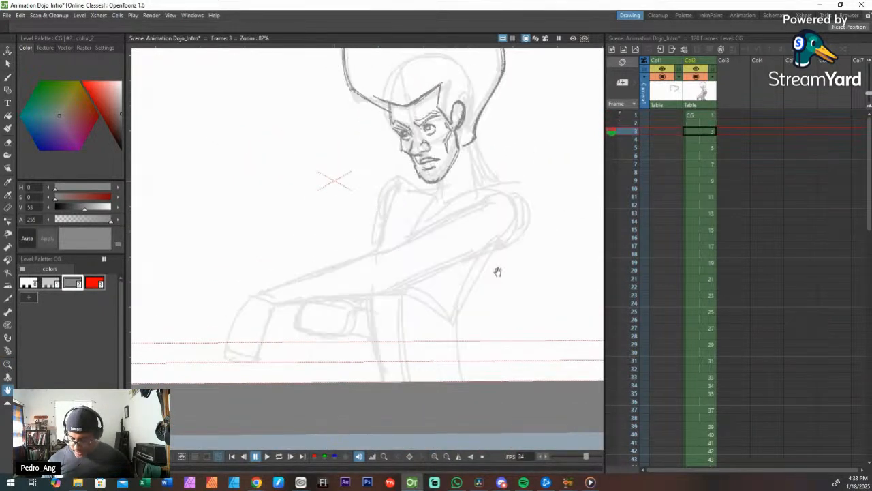
key("comma")
key("period")
key("comma")
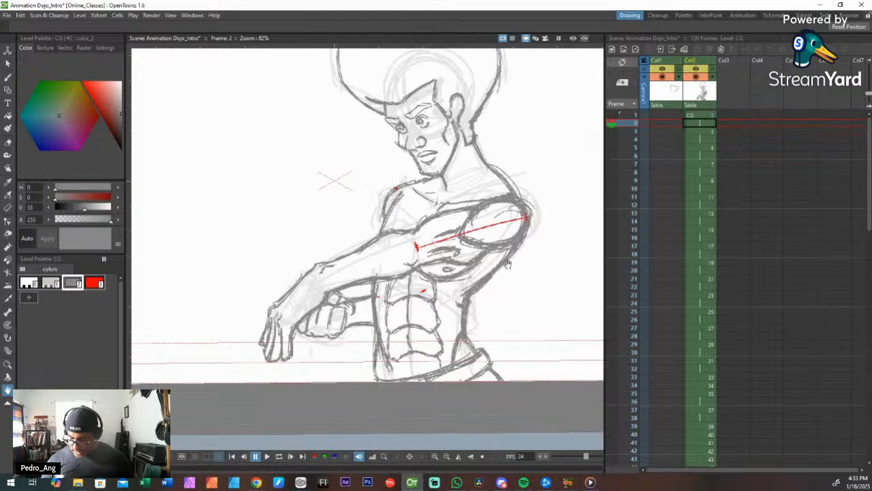
key("period")
Step: Show frame 1 as onion skin and draw the back of the torso down to the waist and the chest's lower curve on frame 3
left_click(613, 116)
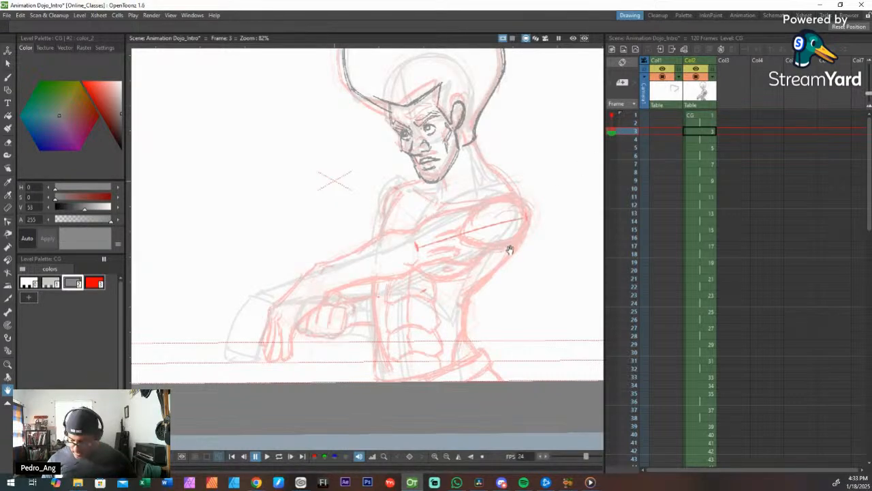
key("b")
mouse_move(512, 244)
left_mouse_down()
mouse_move(464, 289)
mouse_move(494, 267)
mouse_move(466, 289)
mouse_move(509, 247)
mouse_move(457, 293)
left_mouse_up()
left_click_drag(498, 264, 477, 279)
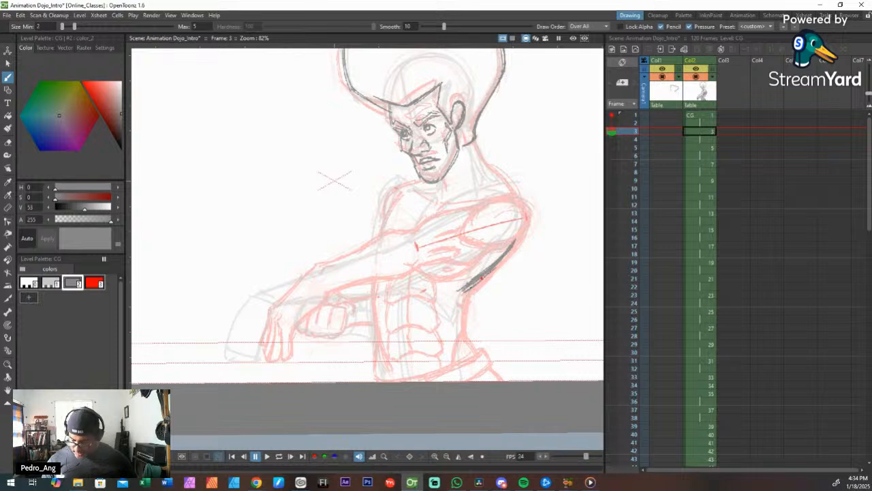
mouse_move(460, 294)
left_mouse_down()
mouse_move(458, 336)
mouse_move(473, 358)
mouse_move(447, 363)
mouse_move(453, 337)
mouse_move(449, 364)
mouse_move(459, 334)
left_mouse_up()
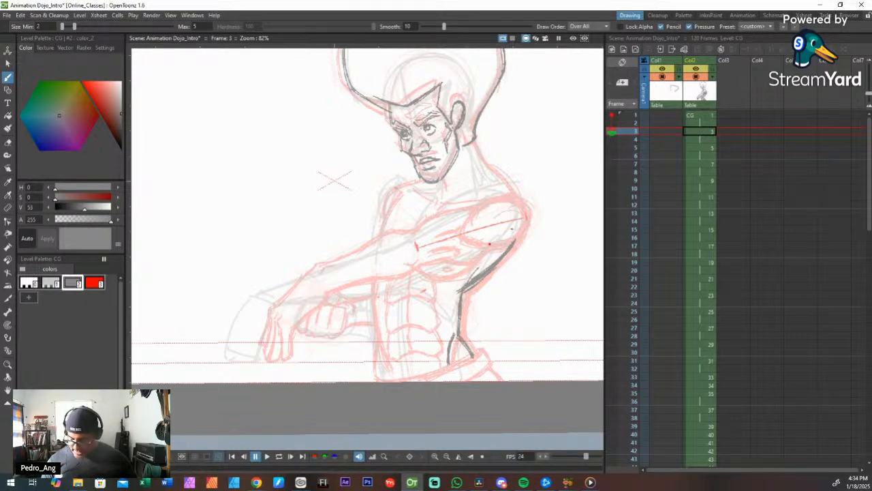
left_click_drag(458, 264, 437, 280)
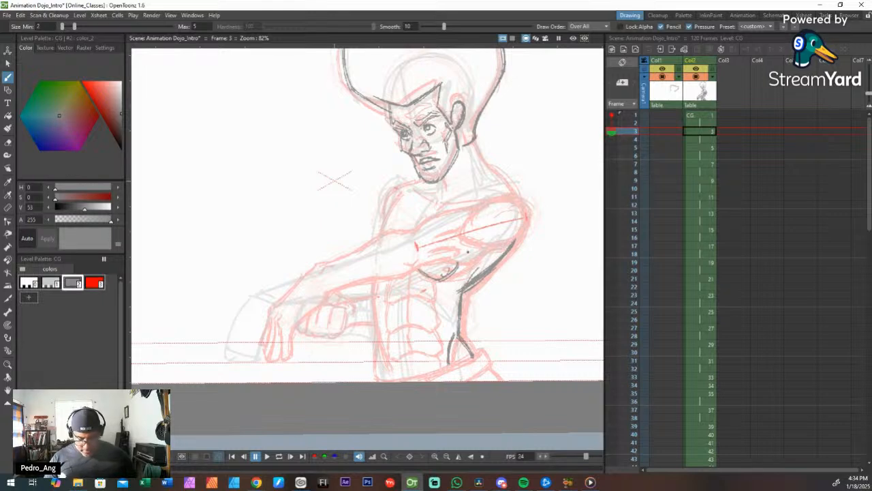
Step: Draw a red guide line with end ticks along the near upper arm on frame 3, from the shoulder to the elbow
left_click(94, 282)
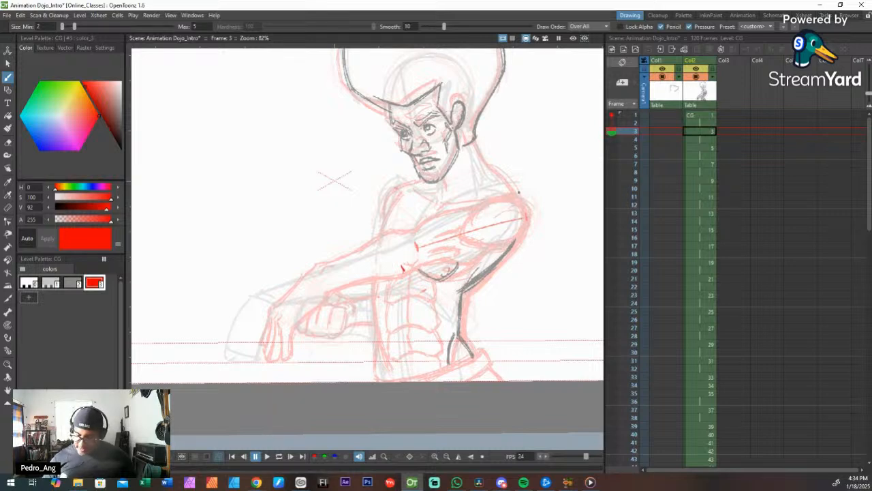
key("e")
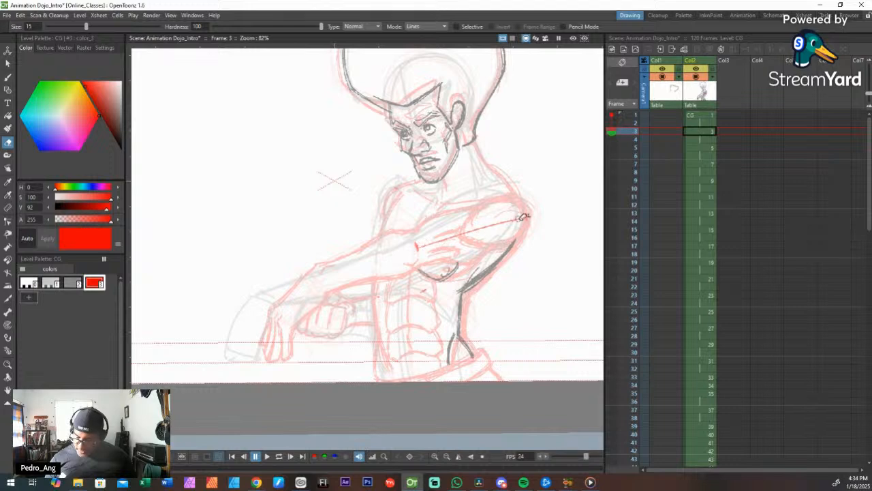
key("b")
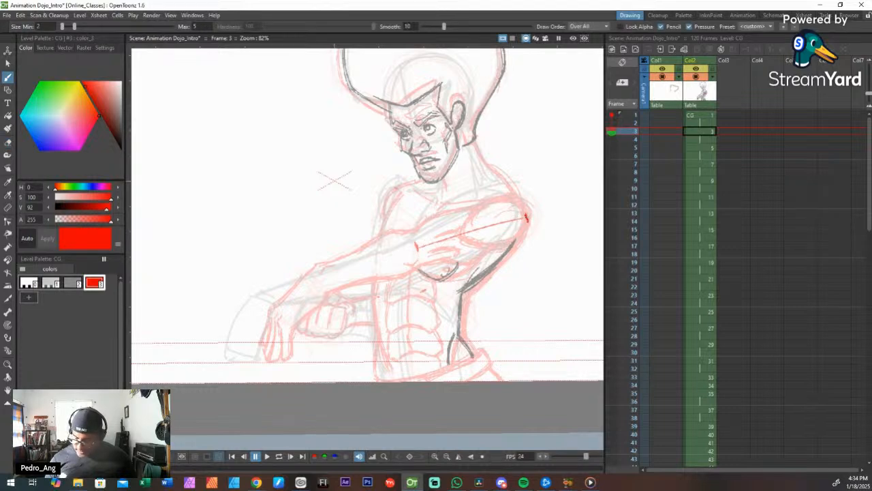
left_click_drag(526, 217, 425, 261)
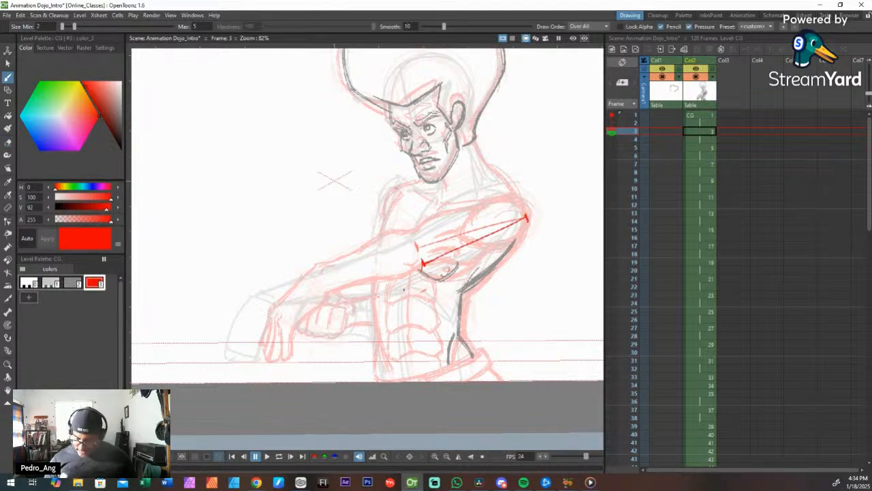
left_click(408, 291)
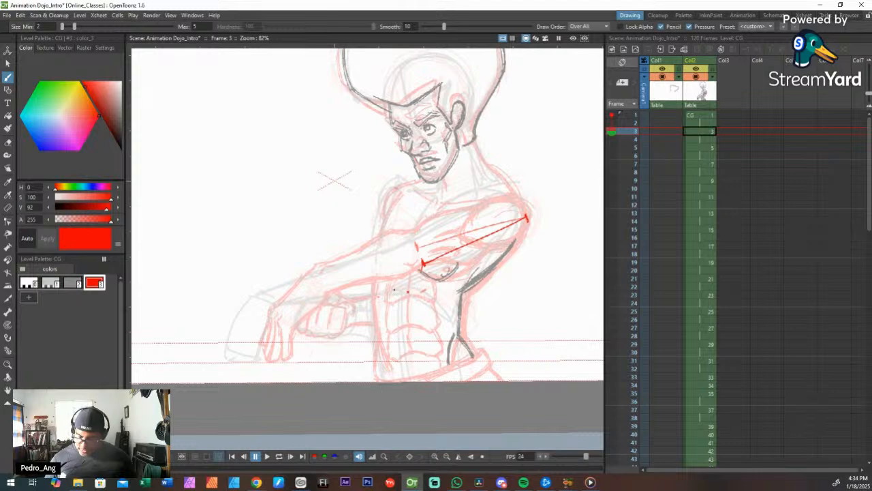
Step: Hide the onion skin, lasso the rough forearm and hand on frame 3 and move them inward to fit the shortened upper arm
left_click(612, 114)
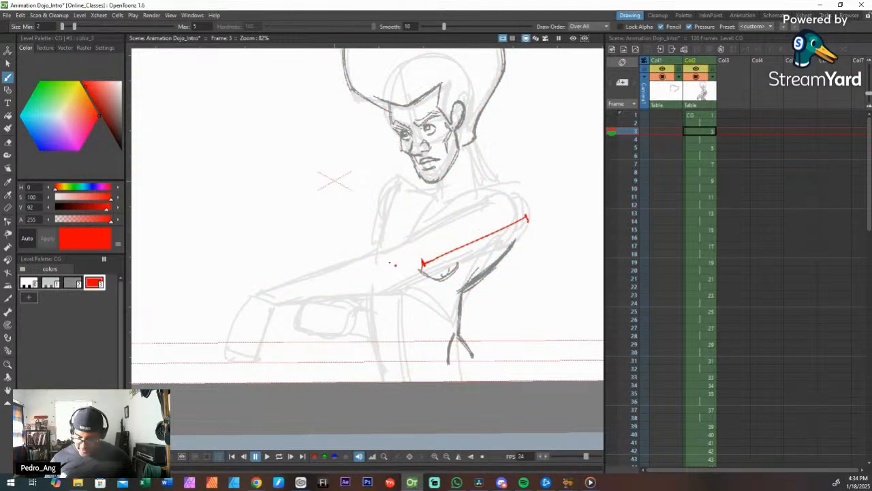
key("s")
mouse_move(377, 250)
left_mouse_down()
mouse_move(405, 271)
mouse_move(278, 318)
mouse_move(263, 266)
mouse_move(402, 271)
mouse_move(388, 248)
mouse_move(406, 246)
left_mouse_up()
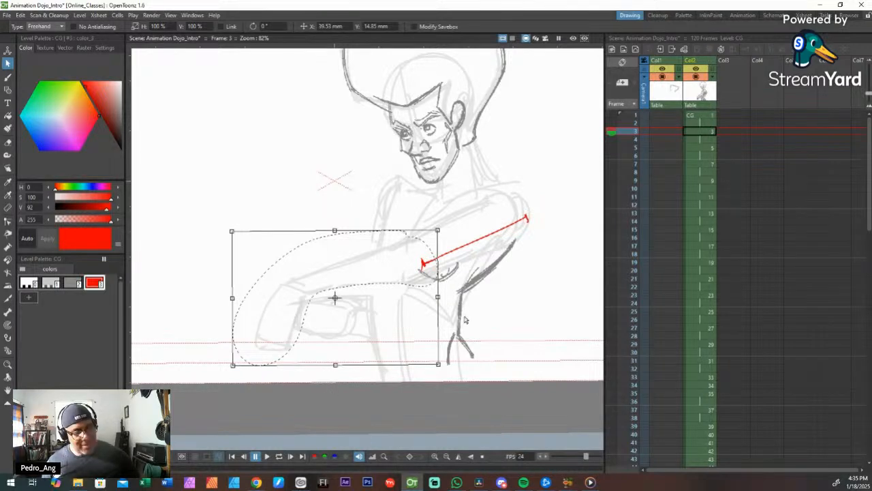
left_click(516, 325)
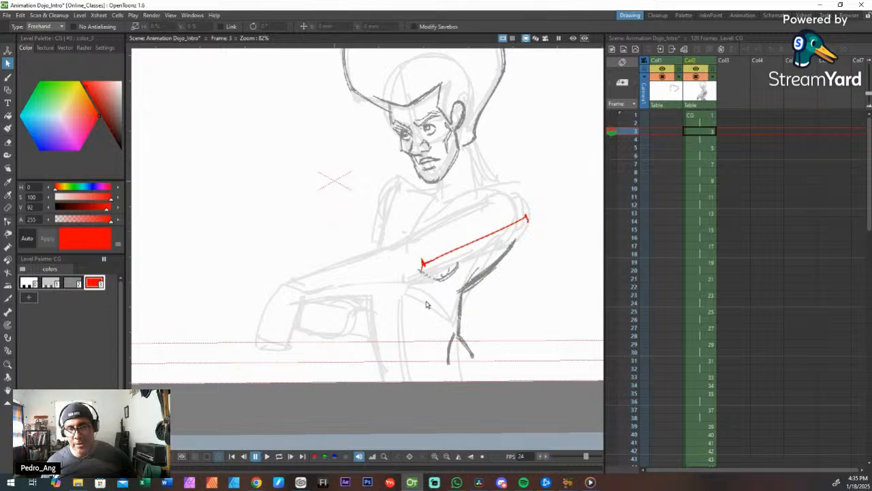
Step: Redraw the rough arm outline on frame 3 in light grey color_1, restoring the forearm's underside from the elbow to the wrist
left_click(50, 283)
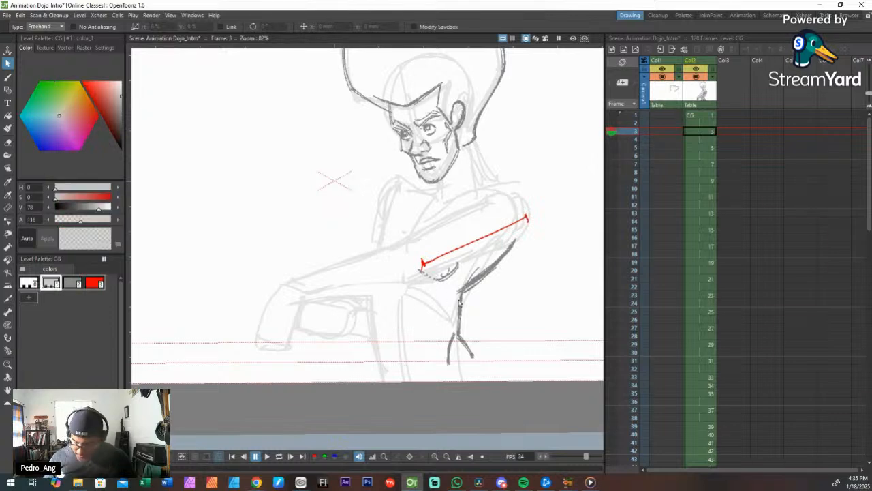
key("alt+0")
key("space")
left_click_drag(487, 327, 467, 237)
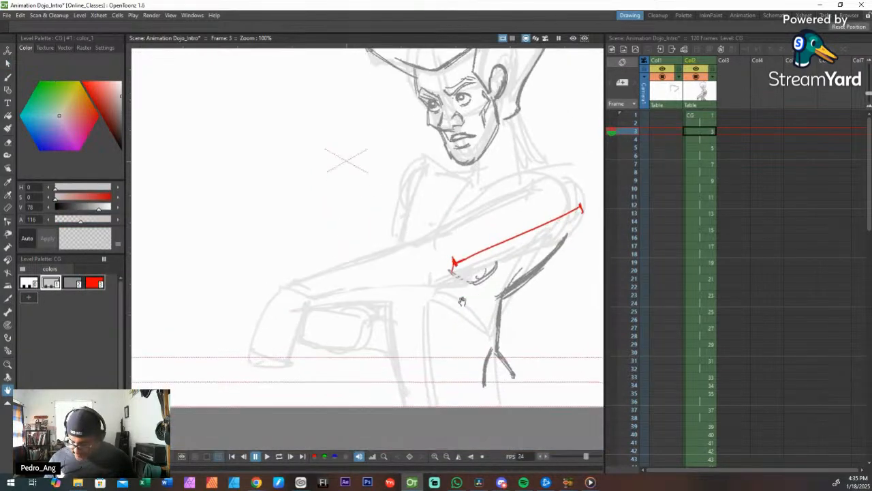
left_click_drag(430, 286, 332, 295)
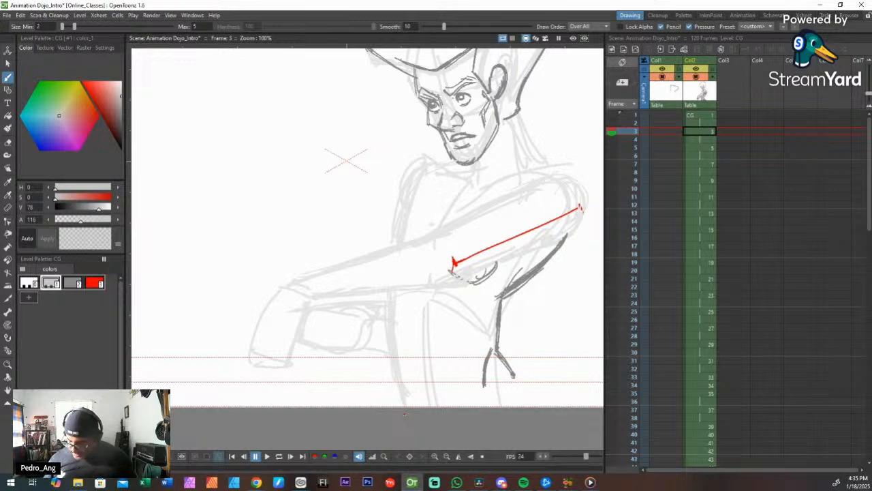
Step: Lasso the rough near hand on frame 3 and rotate it by -30.65° to line up with the hand on onion-skinned frame 1
left_click(612, 115)
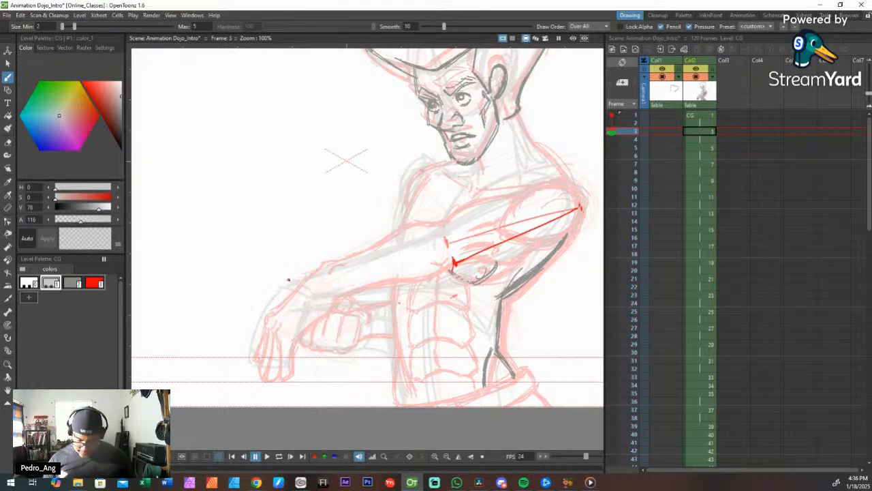
key("s")
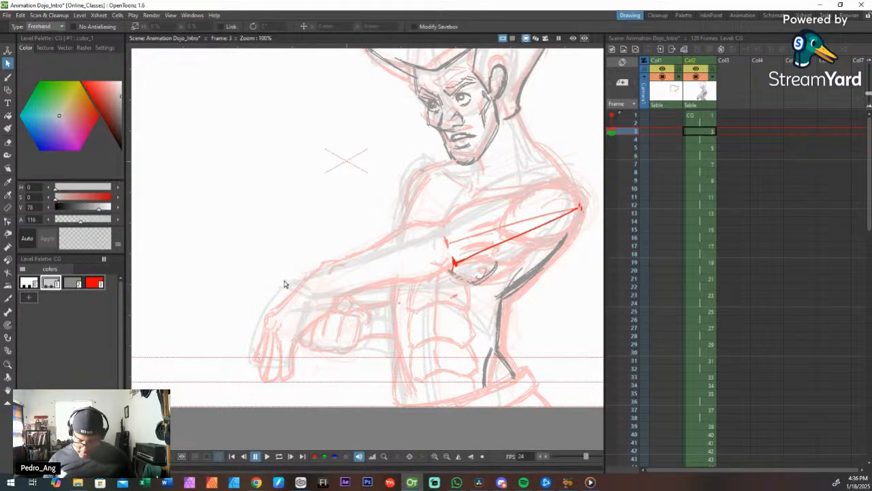
mouse_move(285, 283)
left_mouse_down()
mouse_move(317, 299)
mouse_move(318, 351)
mouse_move(265, 400)
mouse_move(238, 312)
mouse_move(331, 286)
left_mouse_up()
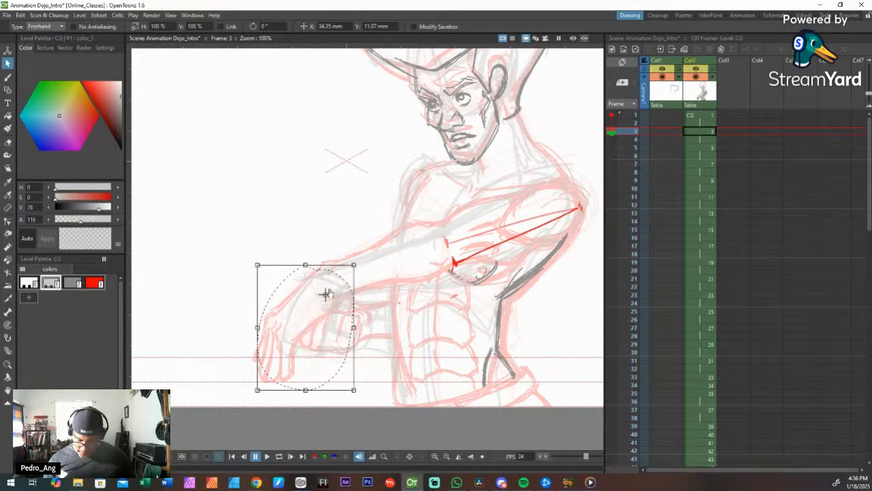
mouse_move(357, 259)
left_mouse_down()
mouse_move(375, 278)
mouse_move(338, 279)
left_mouse_up()
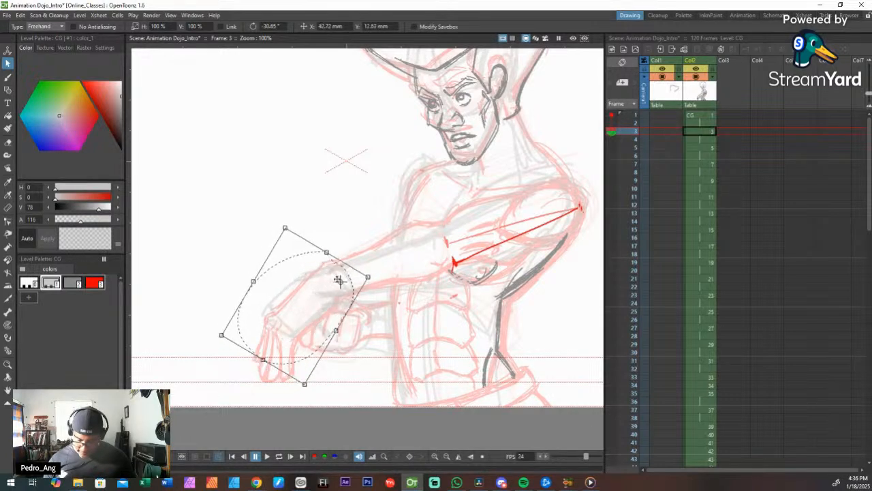
Step: Clean up the rough lines around the rotated hand on frame 3 with the eraser and redraw the far fist in light grey
key("e")
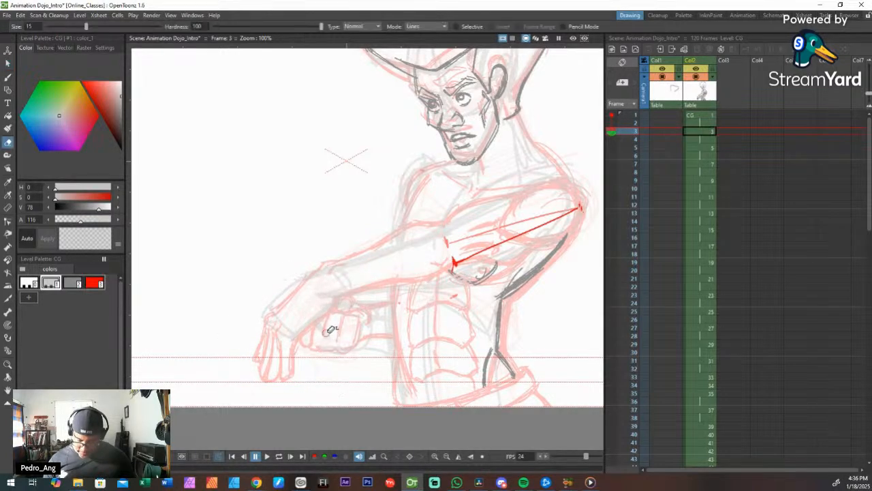
left_click(612, 115)
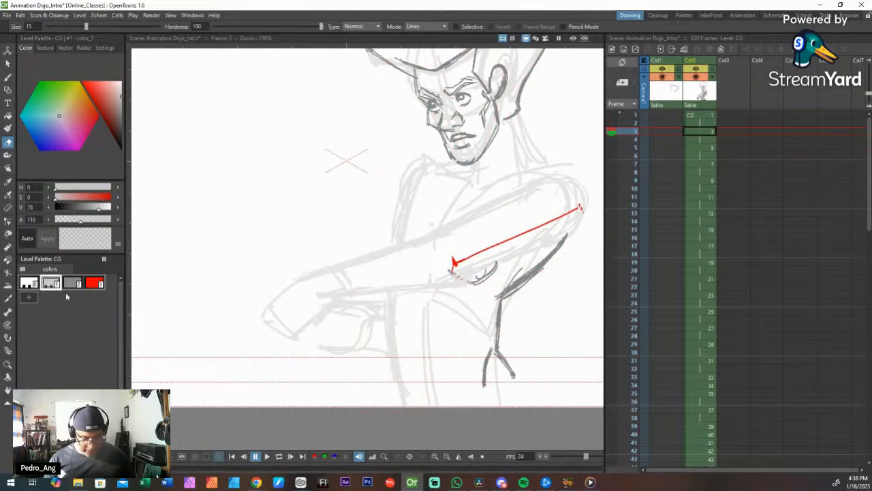
key("b")
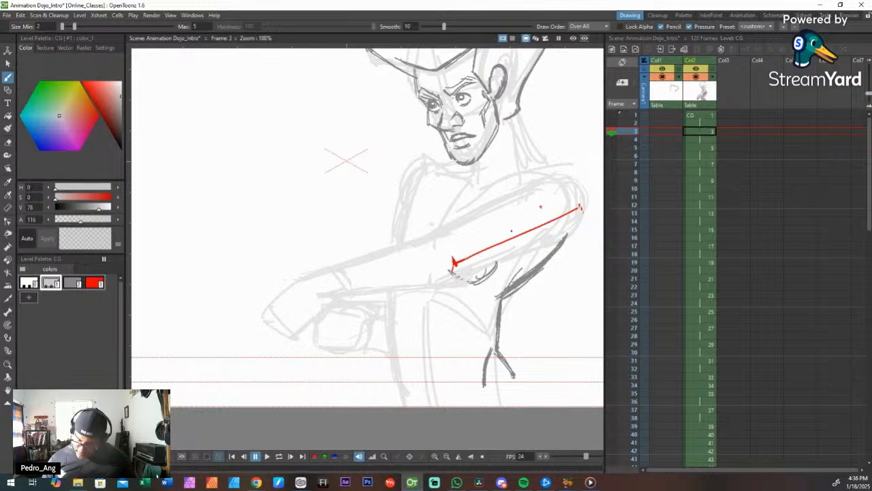
Step: Draw the near shoulder muscle as an oval on frame 3 in dark grey color_2, using frames 1 and 2 as onion skins
left_click(71, 286)
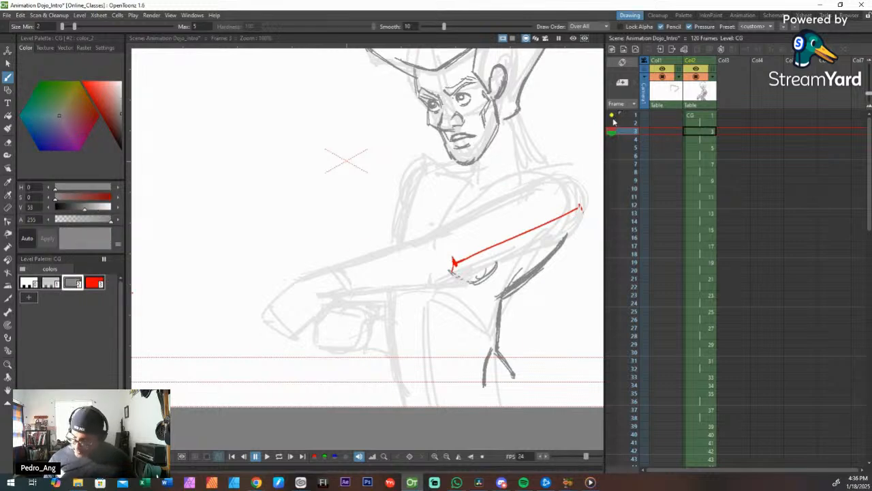
left_click_drag(612, 123, 612, 115)
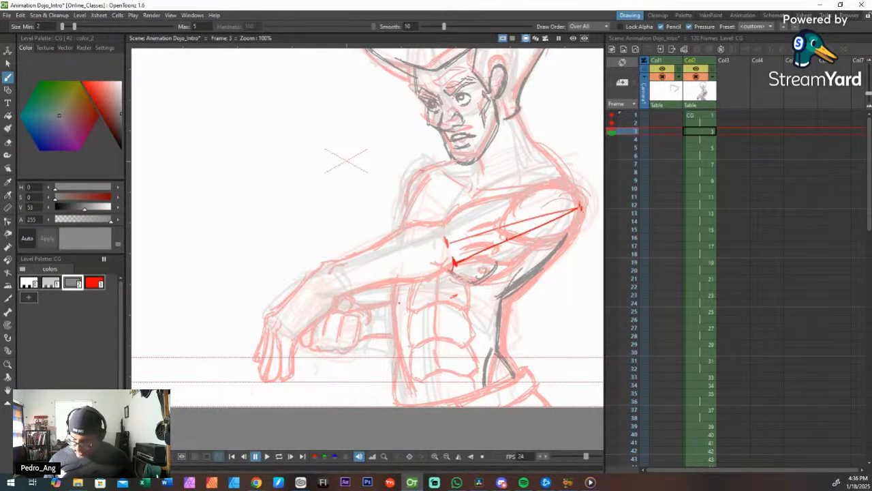
left_click_drag(509, 238, 569, 188)
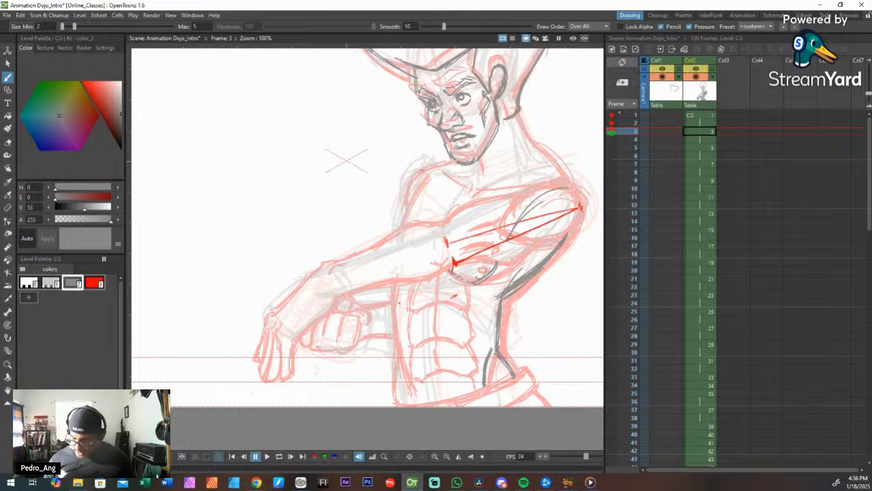
key("ctrl+z")
mouse_move(509, 234)
left_mouse_down()
mouse_move(528, 201)
mouse_move(569, 188)
mouse_move(584, 222)
mouse_move(521, 246)
mouse_move(510, 238)
left_mouse_up()
left_click_drag(560, 241, 509, 242)
left_click_drag(580, 207, 565, 242)
mouse_move(571, 188)
left_mouse_down()
mouse_move(522, 204)
mouse_move(508, 237)
mouse_move(527, 206)
left_mouse_up()
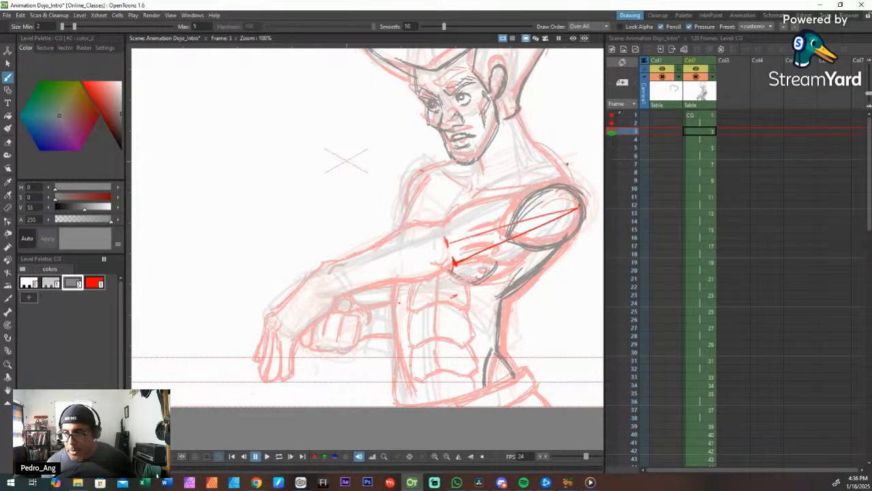
mouse_move(516, 220)
left_mouse_down()
mouse_move(548, 187)
mouse_move(582, 230)
left_mouse_up()
left_click_drag(507, 237, 548, 245)
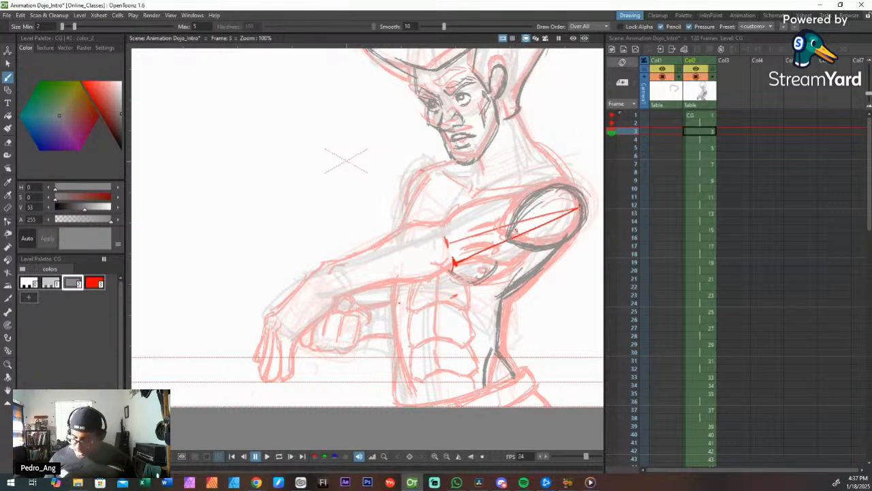
left_click_drag(516, 235, 564, 201)
left_click_drag(523, 227, 579, 200)
mouse_move(522, 239)
left_mouse_down()
mouse_move(571, 225)
mouse_move(536, 212)
mouse_move(570, 199)
left_mouse_up()
mouse_move(514, 236)
left_mouse_down()
mouse_move(559, 200)
mouse_move(532, 213)
mouse_move(571, 220)
left_mouse_up()
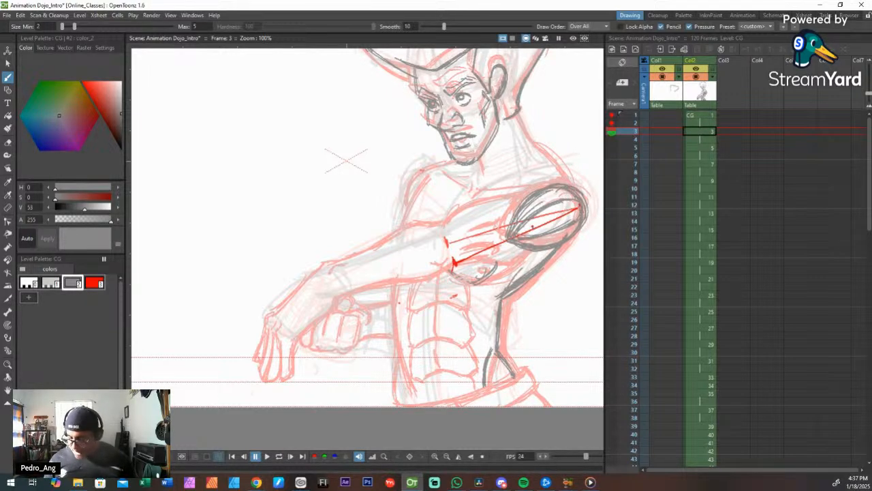
key("ctrl+z")
key("ctrl+z")
key("ctrl+z")
key("ctrl+z")
key("ctrl+z")
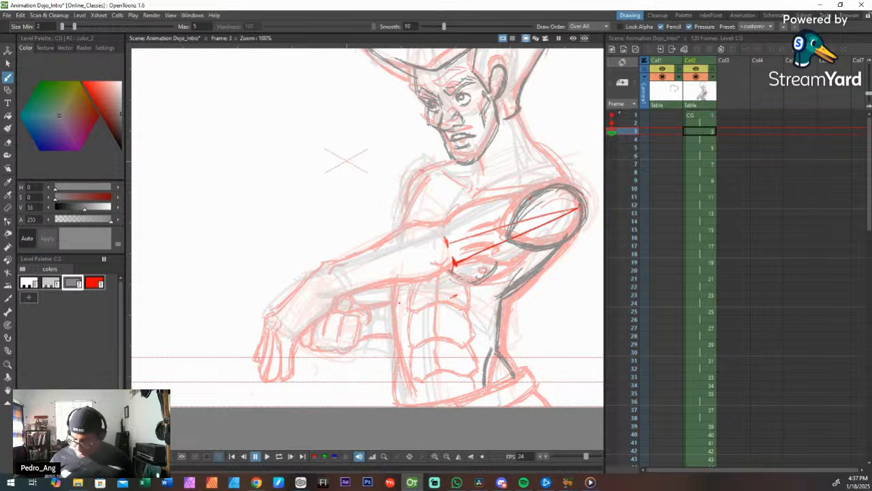
Step: Draw the upper arm's top contour and the muscle lines beneath it on frame 3 in dark grey color_2
mouse_move(520, 204)
left_mouse_down()
mouse_move(470, 224)
mouse_move(454, 247)
left_mouse_up()
left_click_drag(505, 239, 480, 246)
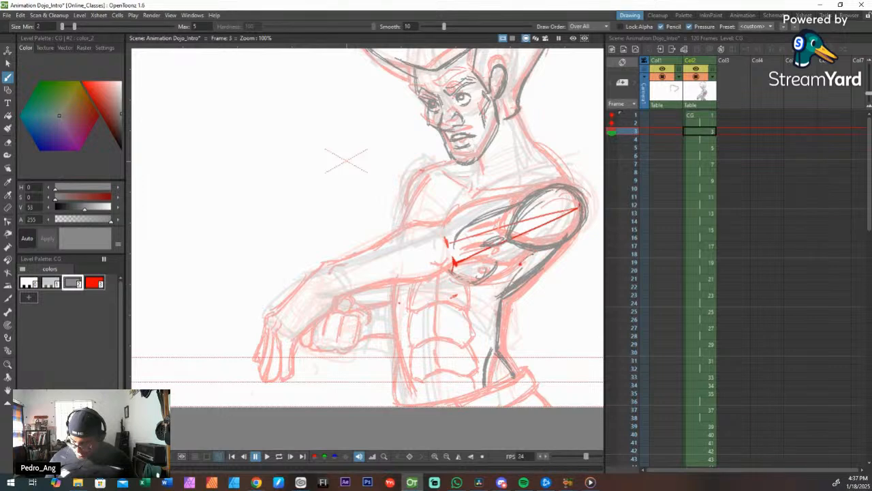
key("a")
left_click_drag(513, 169, 533, 258)
key("space")
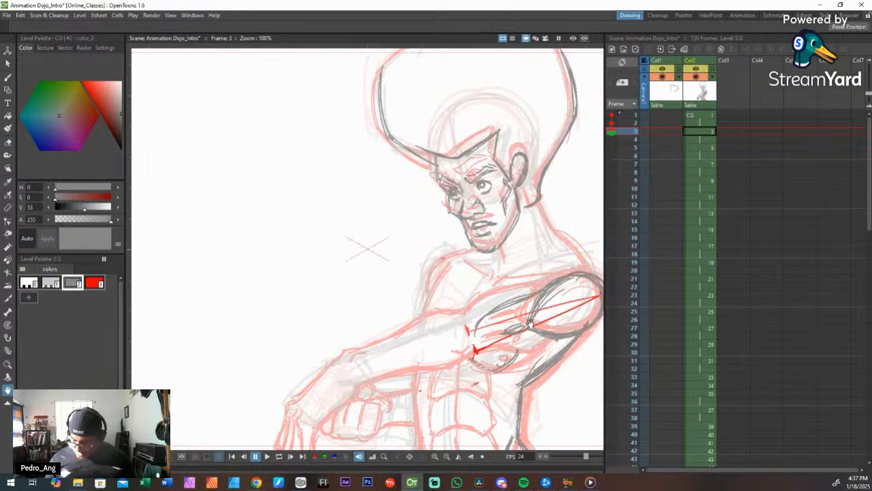
mouse_move(549, 348)
left_mouse_down()
mouse_move(487, 248)
mouse_move(419, 257)
mouse_move(472, 256)
mouse_move(436, 242)
left_mouse_up()
key("b")
left_click_drag(455, 243, 426, 241)
key("ctrl+z")
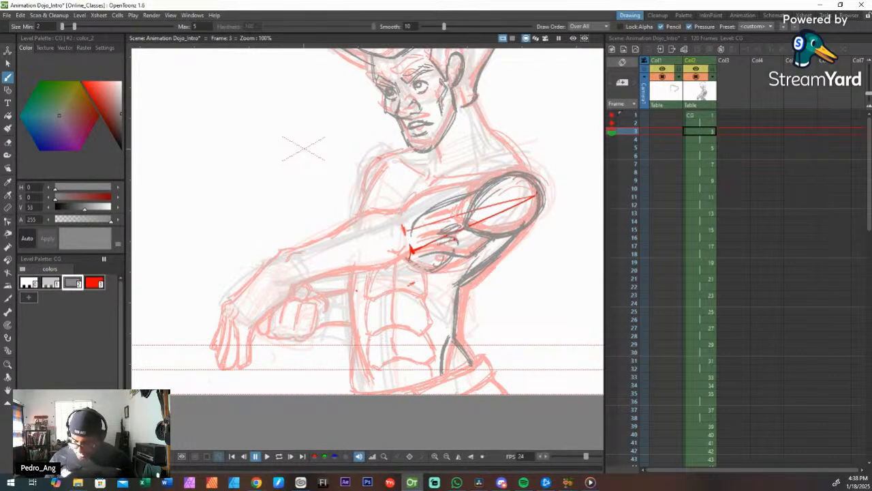
key("ctrl+z")
key("ctrl+z")
key("ctrl+z")
key("ctrl+z")
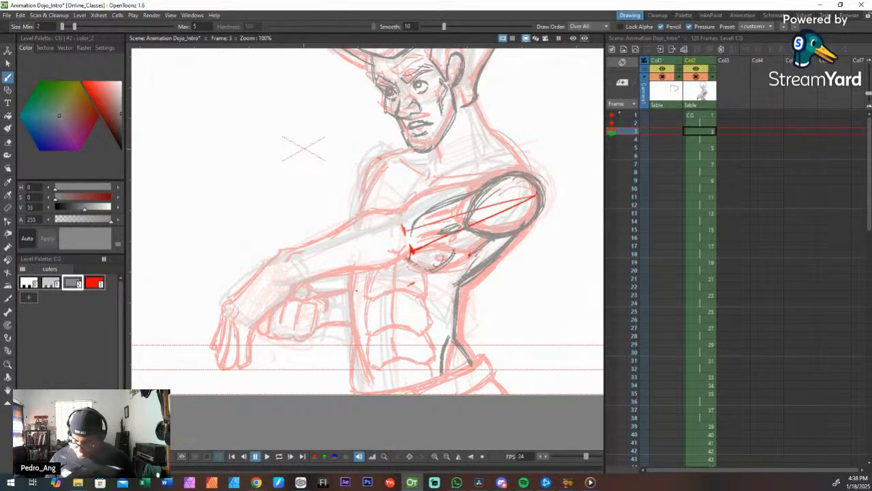
Step: Draw the pec line under the near arm and the forearm's upper and lower contours from the elbow toward the wrist
mouse_move(470, 255)
left_mouse_down()
mouse_move(421, 257)
mouse_move(463, 257)
mouse_move(465, 247)
mouse_move(451, 240)
mouse_move(424, 240)
mouse_move(450, 240)
mouse_move(425, 240)
mouse_move(437, 235)
mouse_move(431, 215)
mouse_move(417, 221)
mouse_move(444, 226)
mouse_move(397, 280)
mouse_move(334, 238)
mouse_move(398, 222)
mouse_move(288, 251)
left_mouse_up()
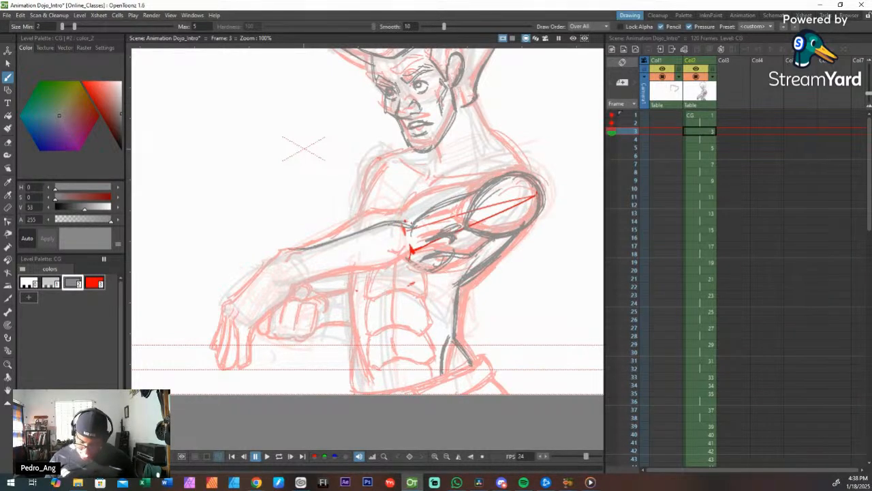
left_click_drag(412, 224, 330, 247)
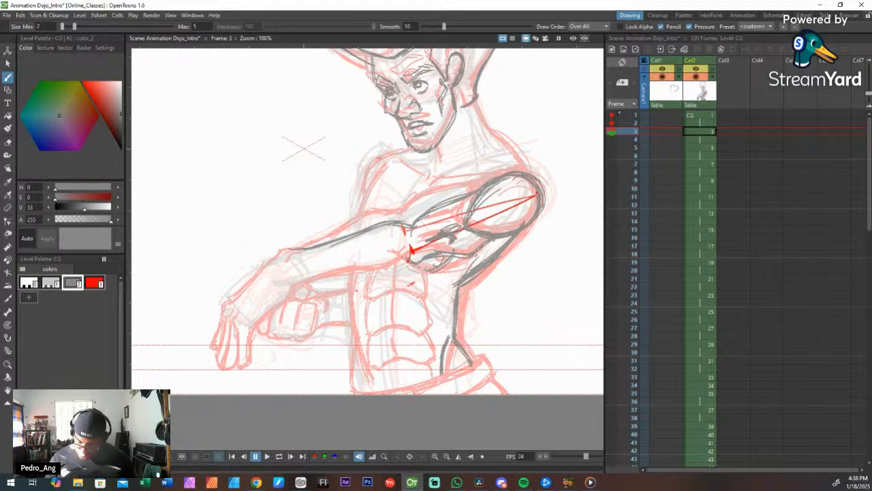
left_click_drag(408, 269, 303, 281)
left_click_drag(414, 223, 333, 247)
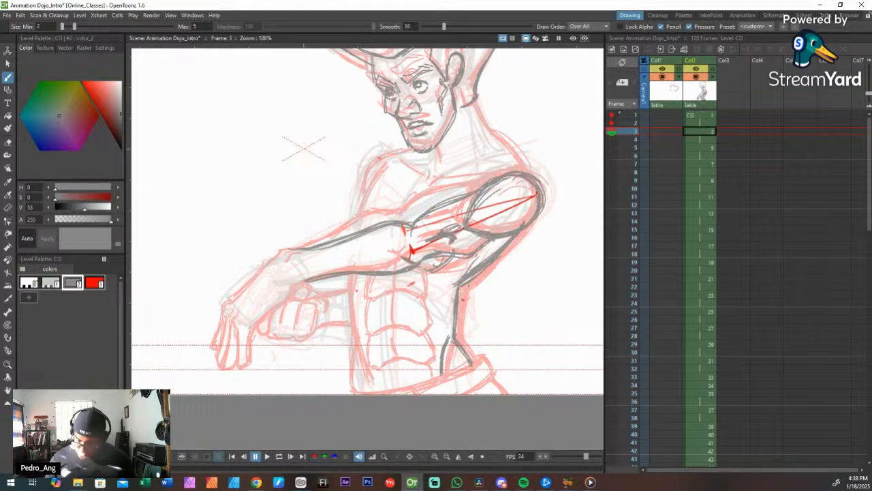
Step: Turn off the onion skins of frames 1 and 2 so that frame 3 shows alone
key("shift+space")
left_click_drag(496, 256, 496, 261)
left_click(612, 115)
left_click(612, 123)
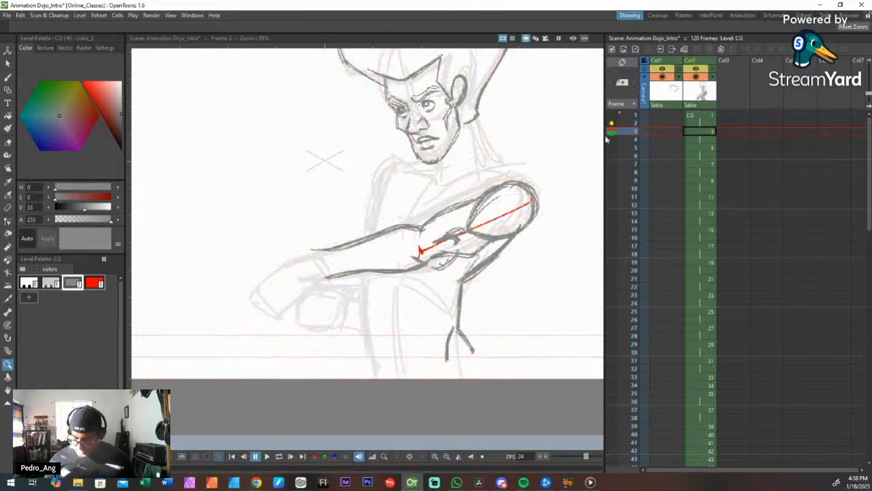
Step: Flip between frames 2 and 3 to compare the arm and shoulder poses
key("Up")
key("Down")
key("Up")
key("Down")
key("Up")
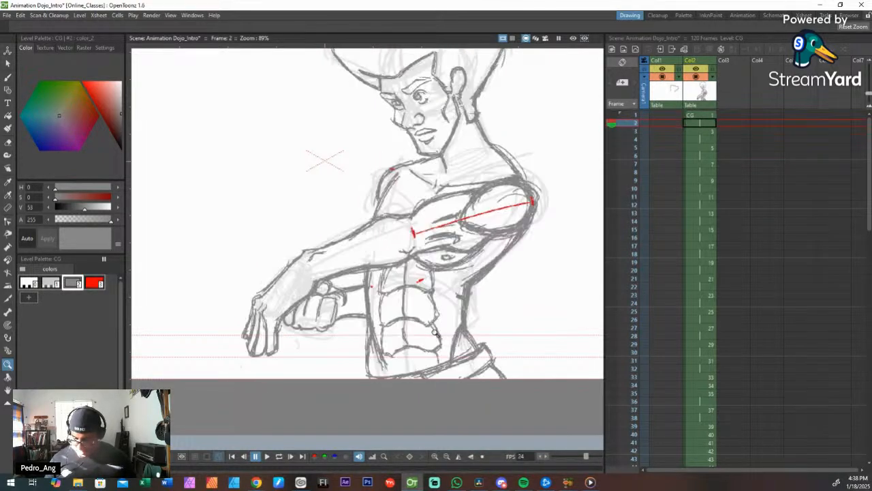
key("Down")
key("Up")
key("Down")
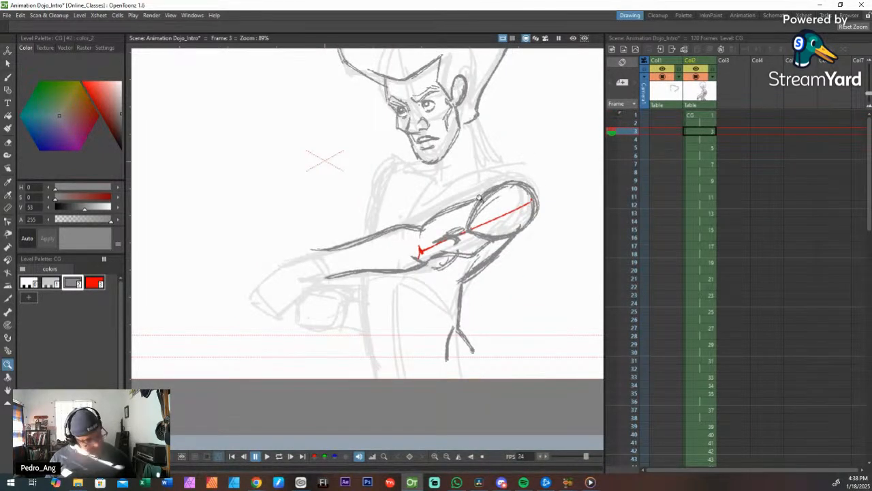
Step: Darken the upper arm's top contour from the elbow to the shoulder on frame 3 and erase the excess lines along it
key("b")
mouse_move(430, 216)
left_mouse_down()
mouse_move(484, 195)
mouse_move(450, 203)
mouse_move(471, 195)
left_mouse_up()
left_click_drag(416, 228, 440, 211)
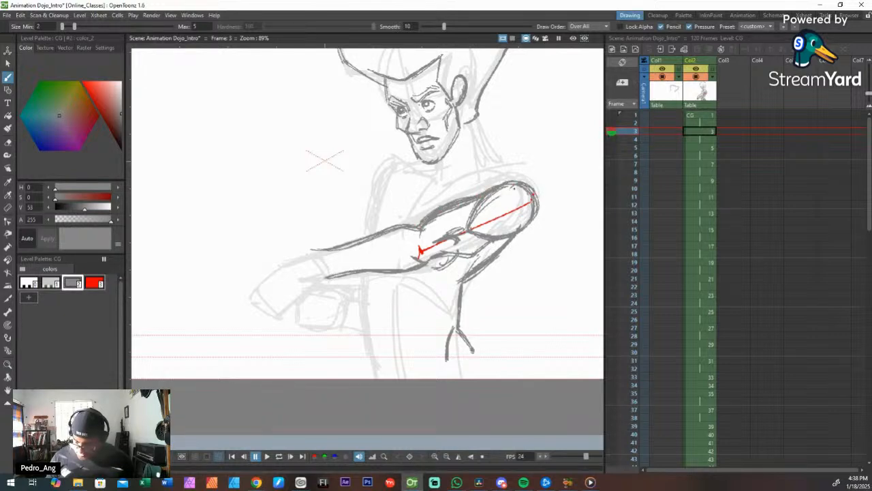
key(".")
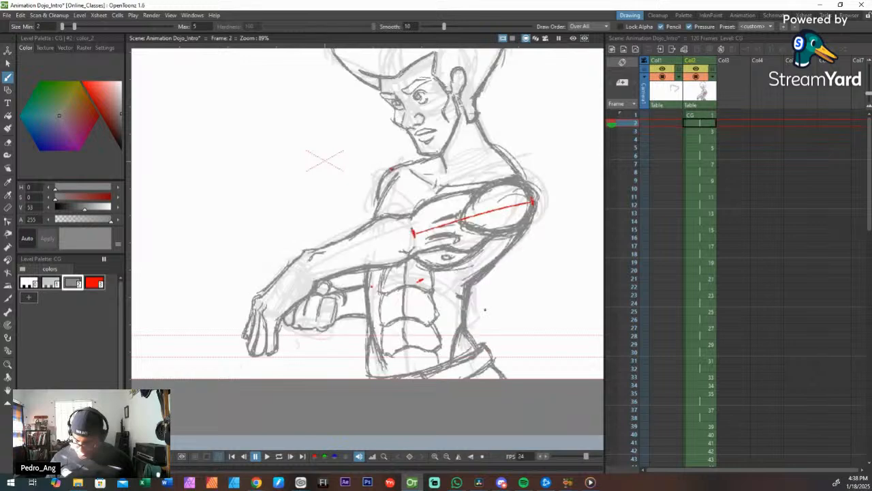
key(".")
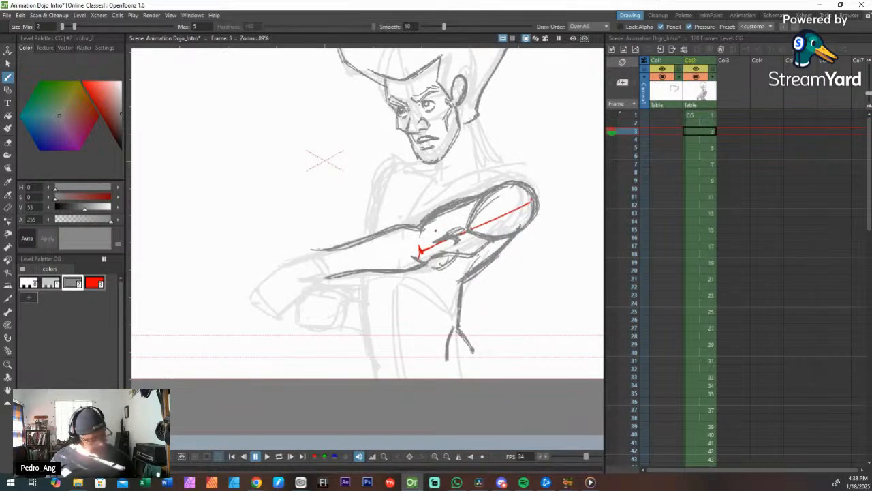
key("a")
mouse_move(428, 220)
left_mouse_down()
mouse_move(473, 200)
mouse_move(426, 219)
left_mouse_up()
key("b")
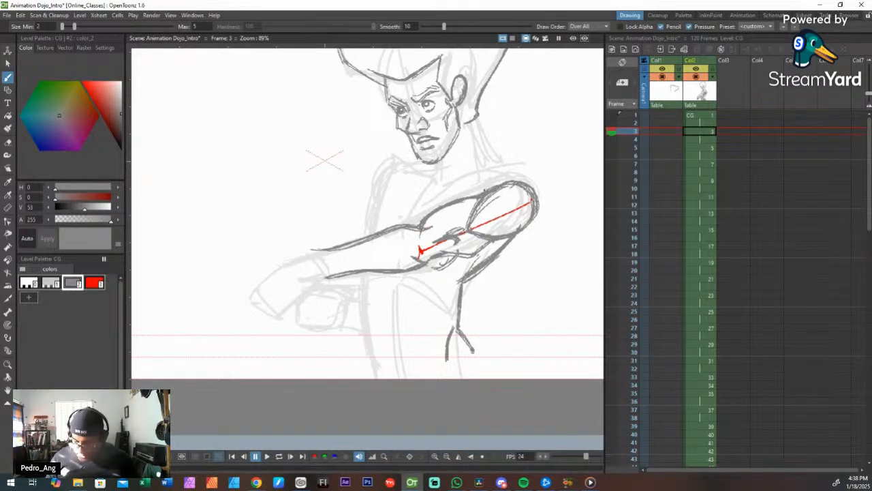
Step: Erase the stray lines inside the shoulder oval and redraw the underside of the pec below the upper arm
key("e")
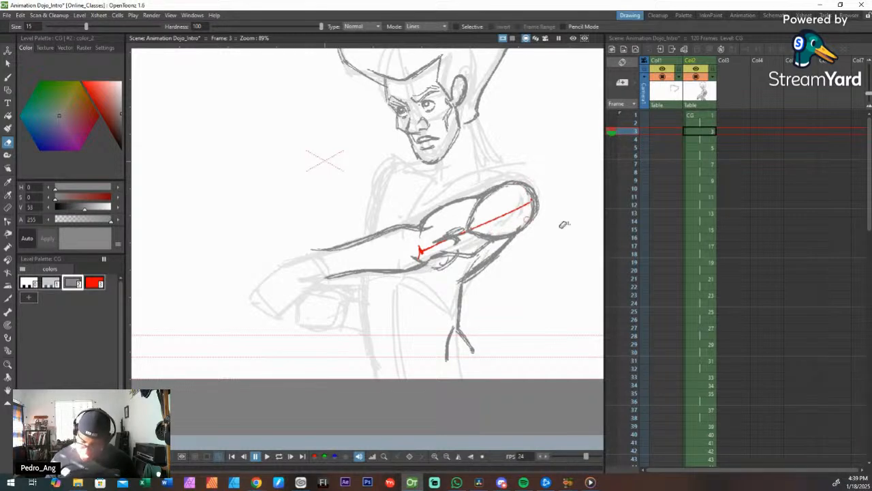
key("b")
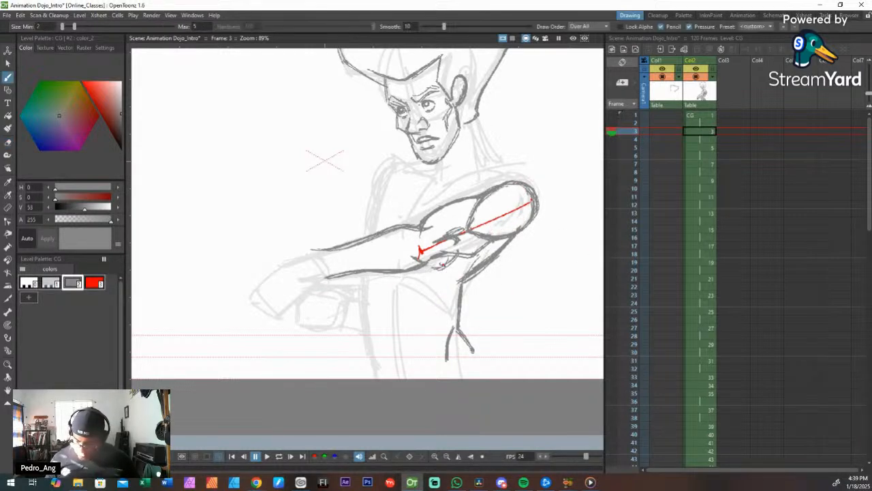
left_click_drag(450, 261, 429, 266)
left_click_drag(412, 226, 421, 202)
key("comma")
key("period")
key("comma")
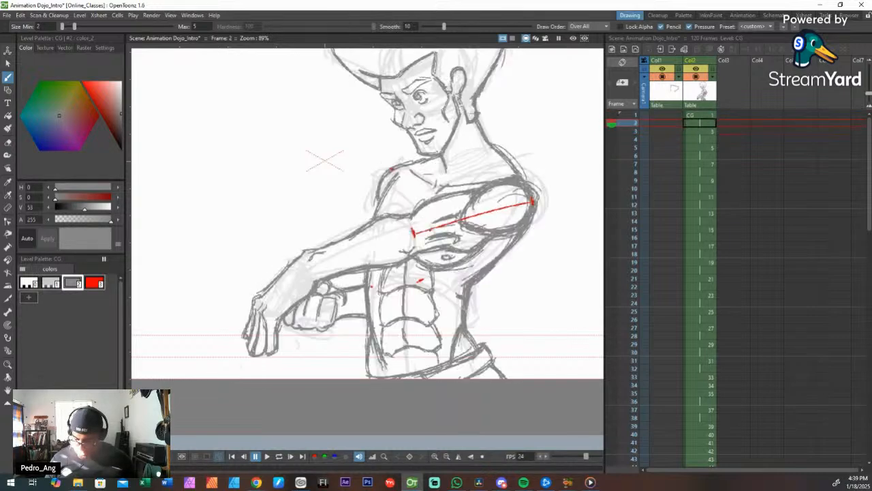
key("period")
key("comma")
key("period")
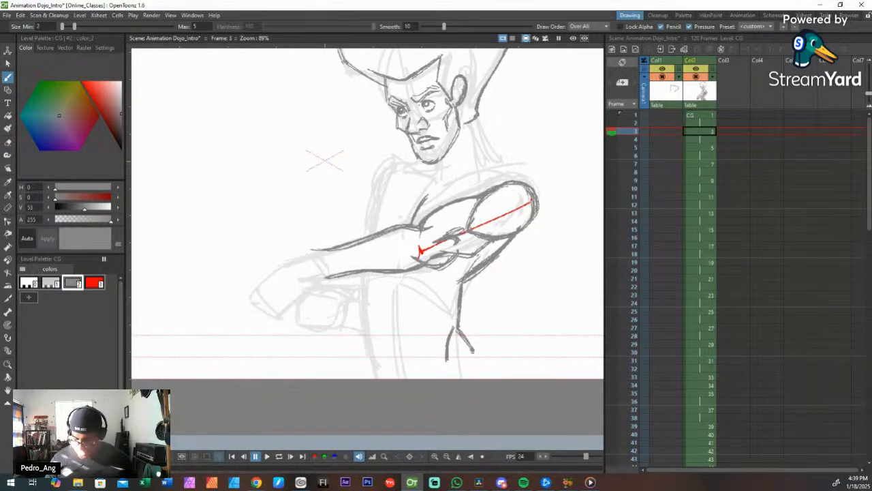
key("ctrl+z")
key("ctrl+z")
key("comma")
key("period")
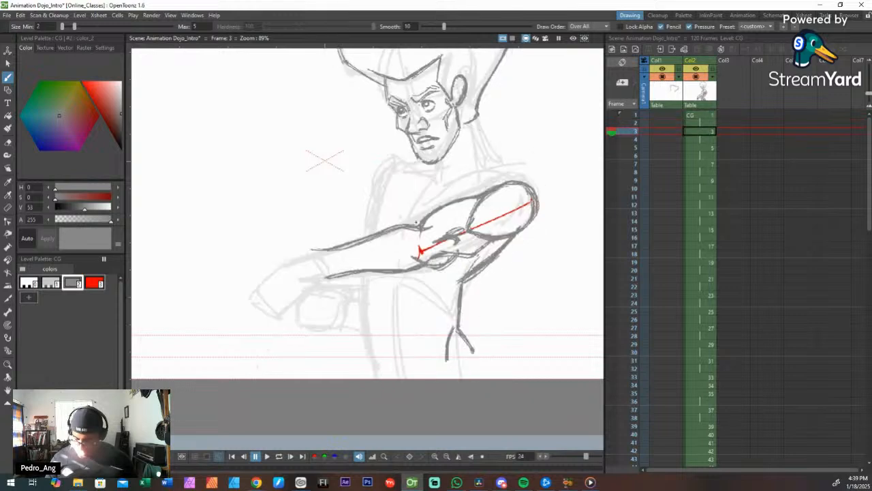
Step: Draw the chest's centre line from the sternum down to the inner elbow on frame 3, checking it against frame 2
left_click_drag(433, 193, 416, 225)
key("comma")
key("period")
key("comma")
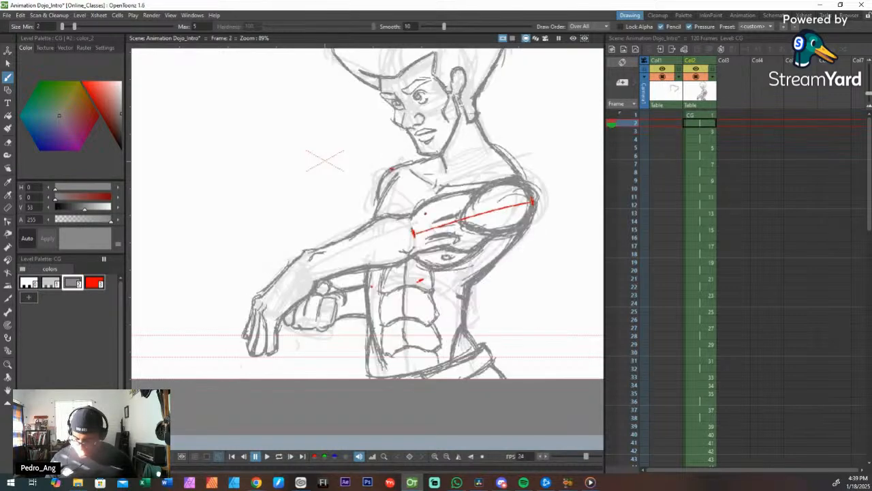
key("period")
left_click_drag(431, 193, 415, 224)
key("comma")
key("period")
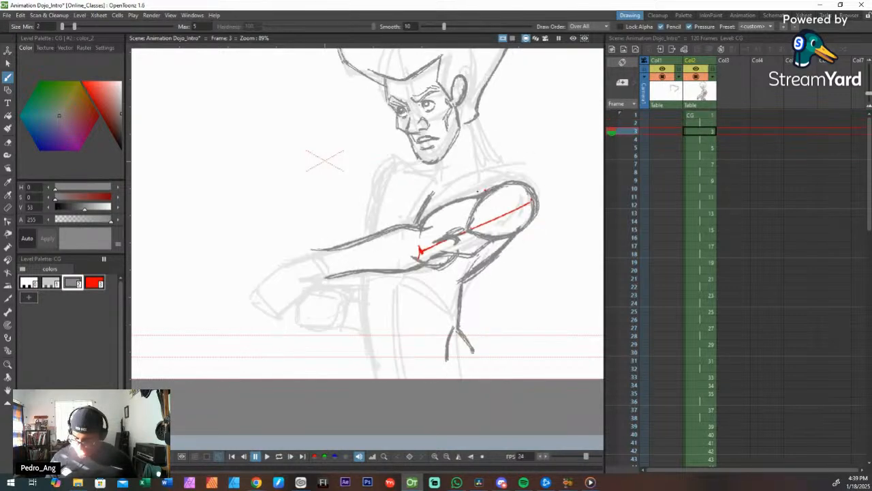
Step: Draw the top line of the near chest from the sternum across to the shoulder oval, comparing it with frame 2
key("comma")
key("period")
mouse_move(441, 189)
left_mouse_down()
mouse_move(482, 188)
mouse_move(435, 192)
left_mouse_up()
key("comma")
key("period")
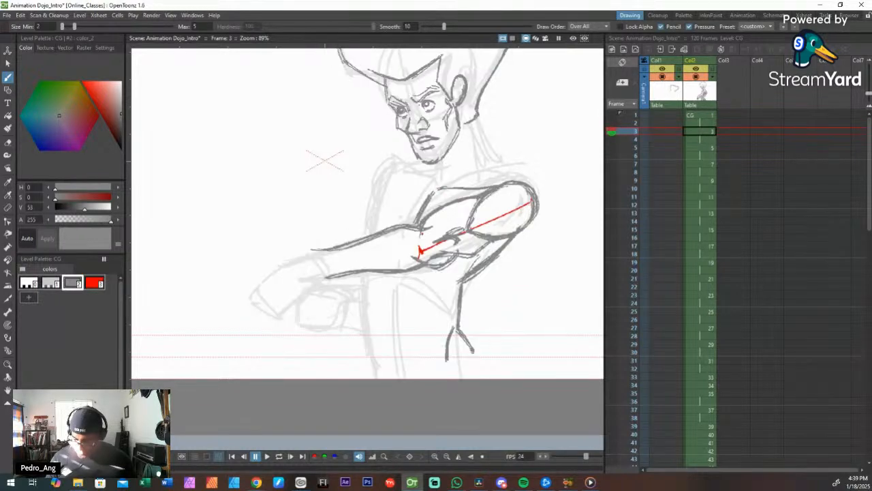
key("comma")
key("period")
key("comma")
key("period")
Step: Draw the far edge of the chest, the far shoulder arc and the far collarbone line on frame 3
mouse_move(375, 231)
left_mouse_down()
mouse_move(397, 171)
mouse_move(428, 188)
mouse_move(399, 170)
mouse_move(372, 189)
mouse_move(404, 159)
left_mouse_up()
key("comma")
key("period")
key("comma")
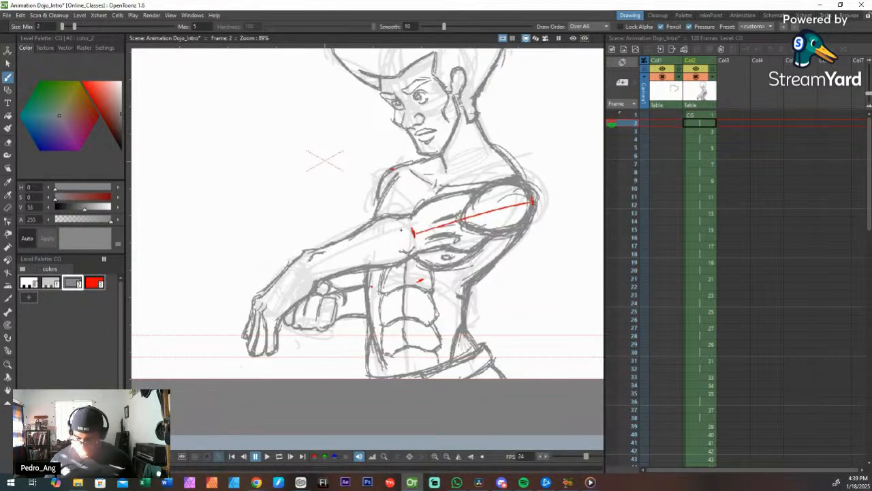
key("period")
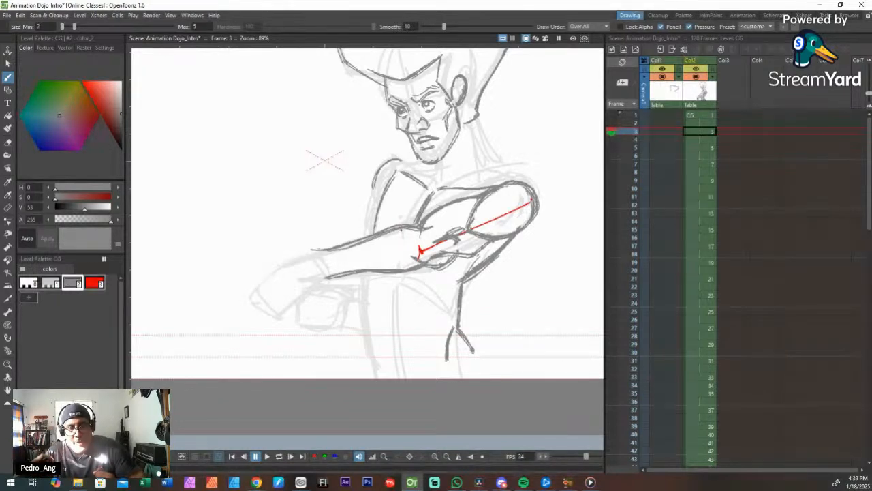
Step: Undo the far shoulder arc and collarbone strokes, and redraw the far collarbone line sloping down to the sternum
key("ctrl+z")
key("ctrl+z")
key("ctrl+z")
key("ctrl+z")
key("ctrl+z")
key("ctrl+z")
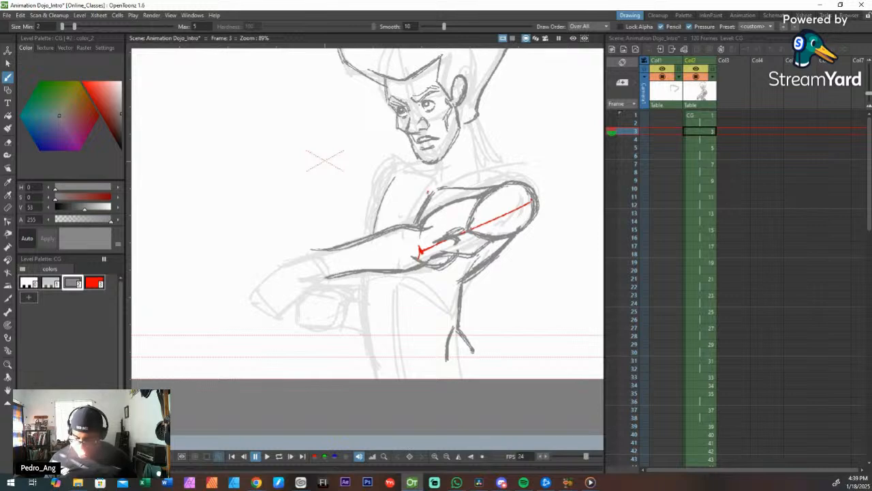
key("comma")
key("period")
left_click_drag(409, 165, 431, 183)
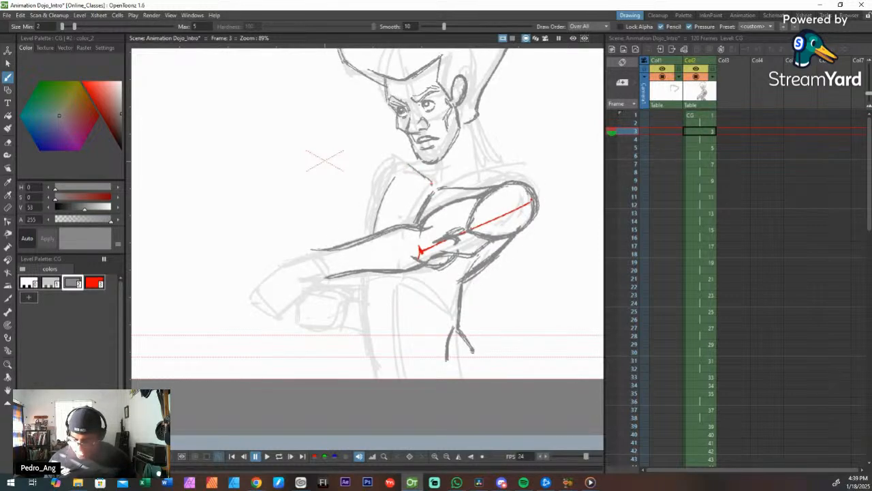
key("comma")
key("period")
key("comma")
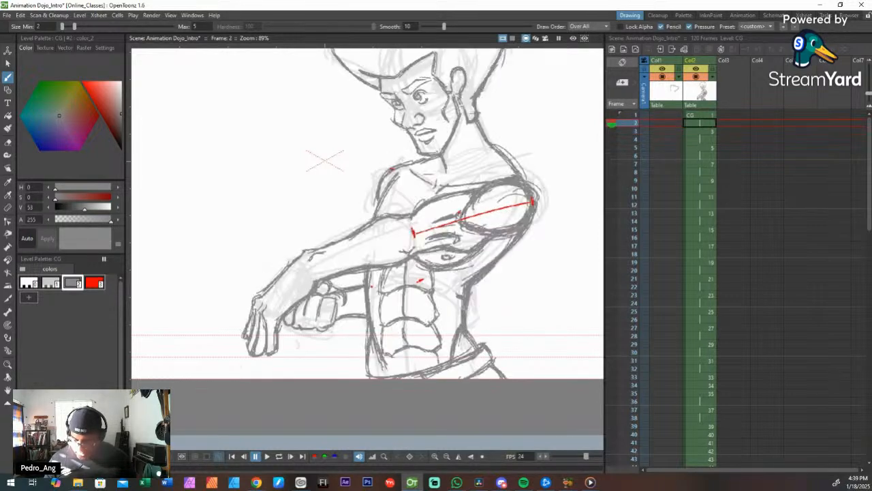
key("period")
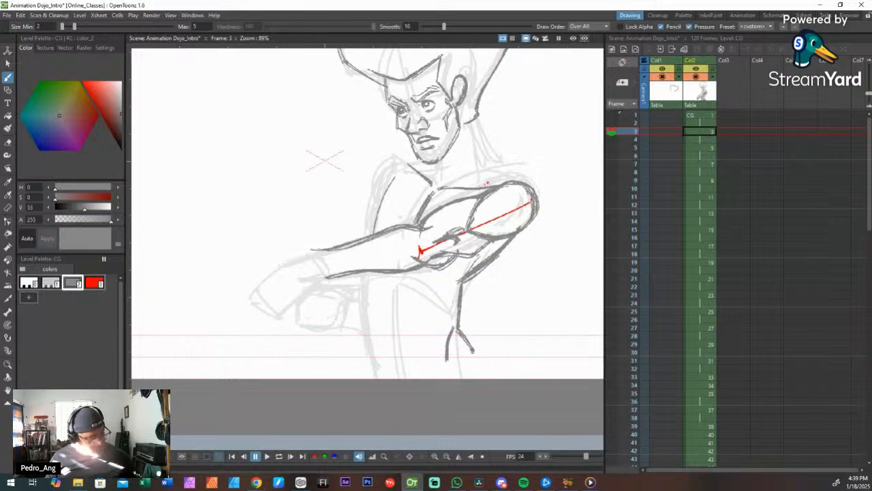
Step: Erase and redraw the top line of the near chest where it runs into the shoulder oval
key("a")
mouse_move(487, 185)
left_mouse_down()
mouse_move(439, 188)
mouse_move(505, 179)
left_mouse_up()
key("b")
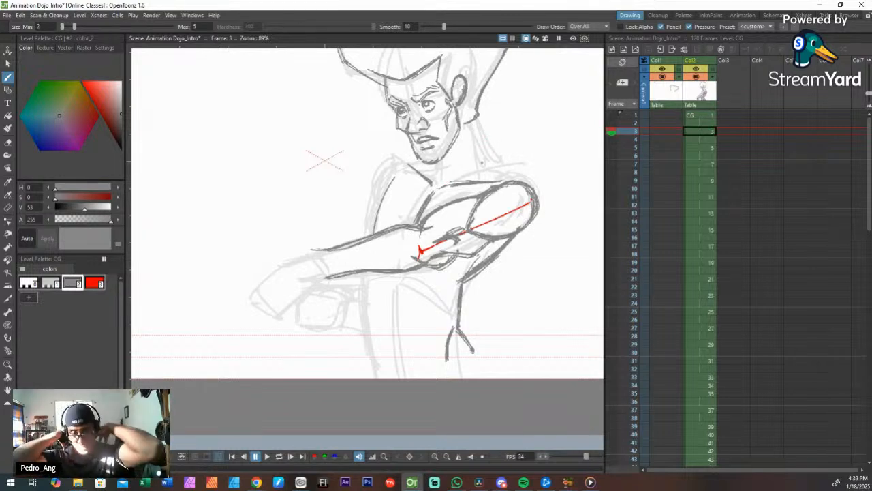
Step: Draw the back of the neck and the trapezius slope down to the near shoulder on frame 3, using frame 2 as reference
key("Up")
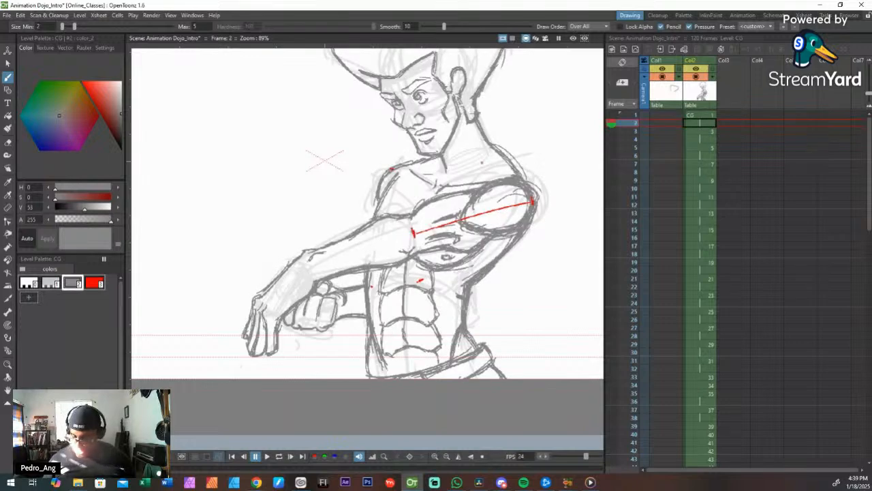
key("Down")
key("Up")
key("Down")
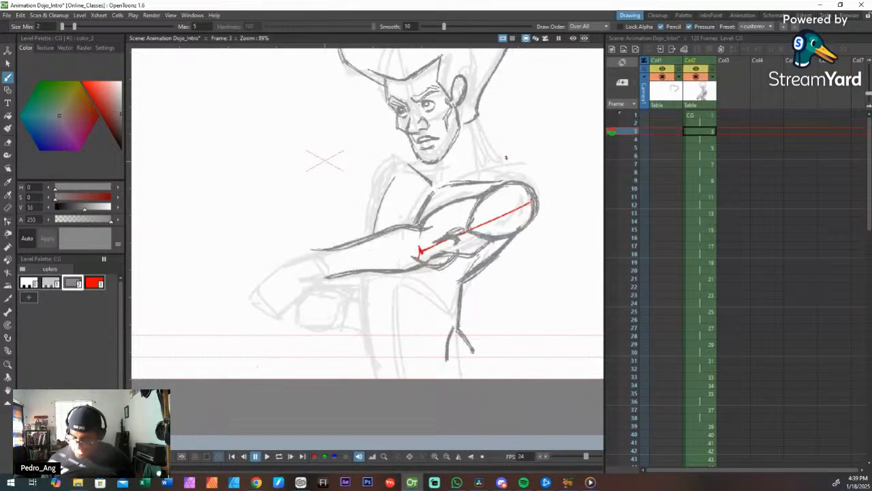
key("Up")
key("Down")
left_click_drag(478, 122, 491, 148)
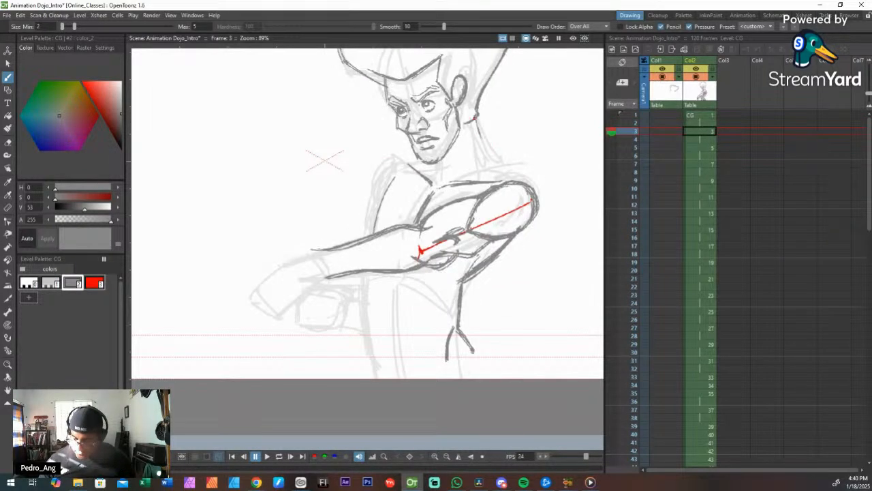
mouse_move(475, 117)
left_mouse_down()
mouse_move(499, 152)
mouse_move(484, 144)
mouse_move(516, 181)
left_mouse_up()
Step: Strengthen frame 3's trapezius line from the neck base to the near shoulder, checking it against frame 2, and clean up its inner edge
key("Up")
key("Down")
left_click_drag(492, 150, 510, 167)
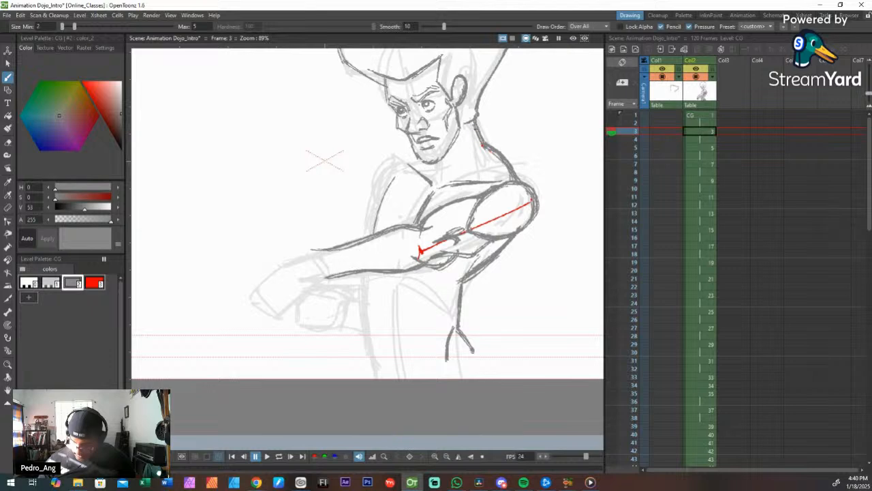
key("Up")
key("Down")
key("Up")
key("Down")
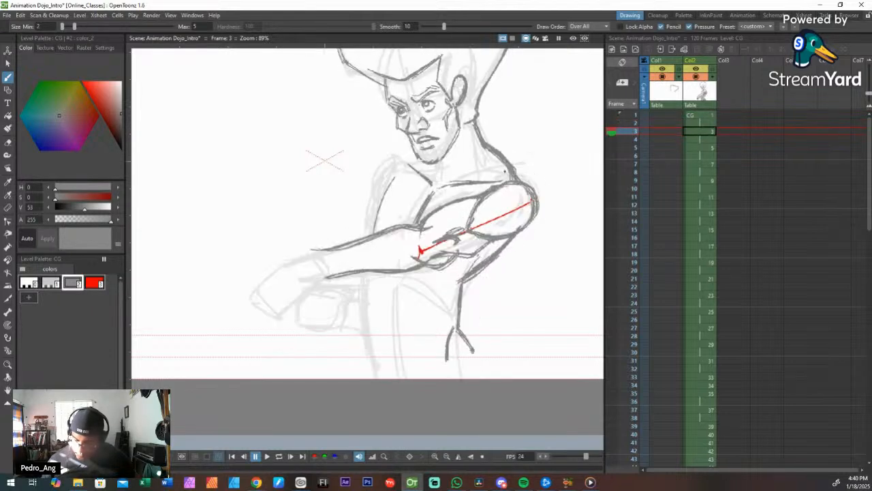
key("a")
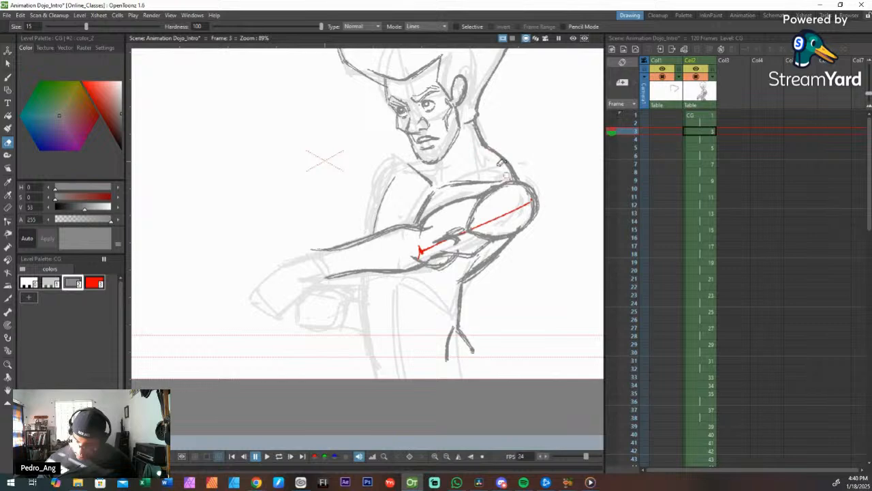
key("b")
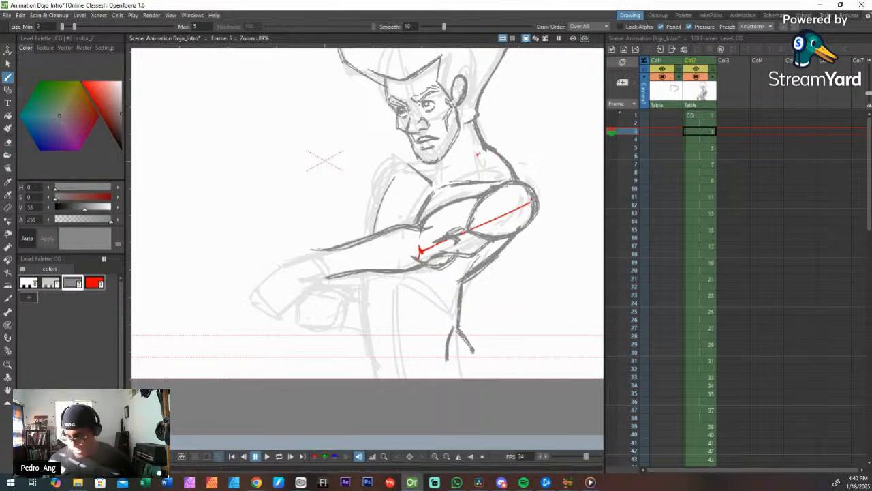
Step: Try a curved neck muscle line from the trapezius down to the collarbone on frame 3, and erase it
left_click_drag(481, 145, 453, 184)
mouse_move(480, 145)
left_mouse_down()
mouse_move(453, 182)
mouse_move(478, 148)
left_mouse_up()
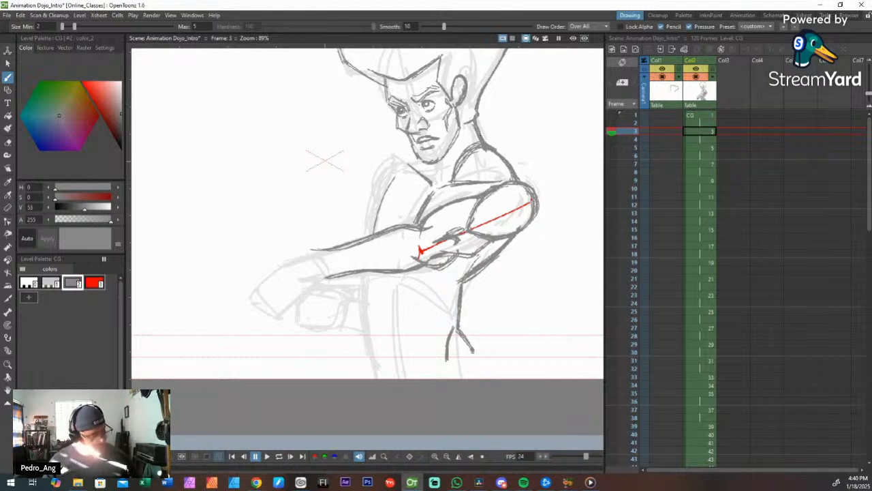
key("a")
mouse_move(474, 150)
left_mouse_down()
mouse_move(452, 176)
mouse_move(473, 144)
left_mouse_up()
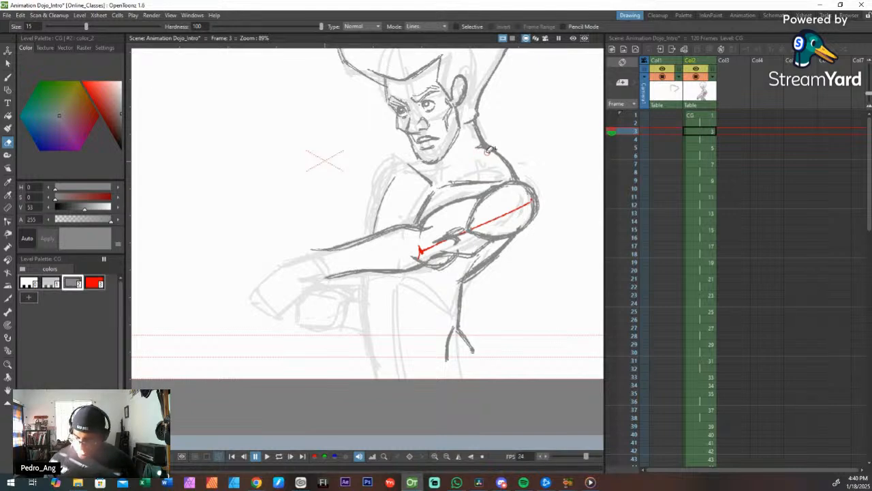
Step: Play the animation and flip back and forth through the drawings to check how frame 3 moves against its neighbours
key("p")
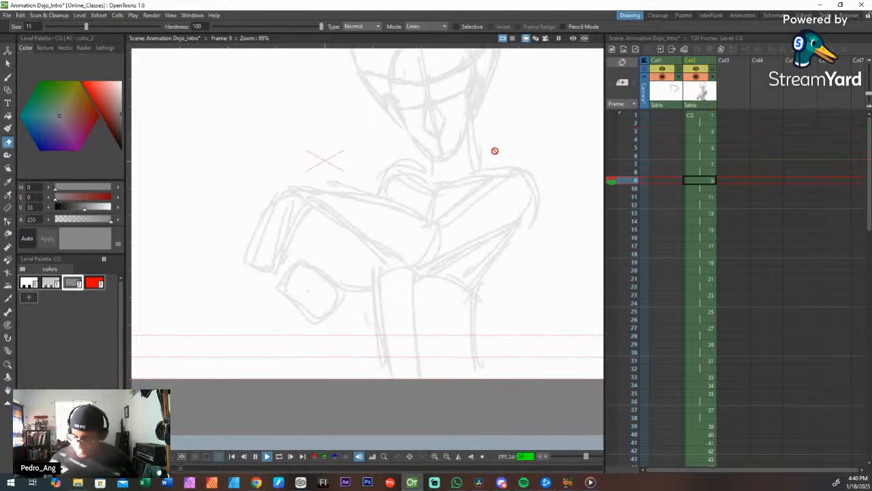
key("p")
key("Up")
key("Up")
key("Up")
key("Up")
key("Up")
key("Up")
key("Up")
key("Up")
key("Up")
key("Up")
key("Up")
key("Up")
key("Up")
key("Up")
key("Up")
key("Up")
key("Up")
key("Up")
key("Up")
key("Up")
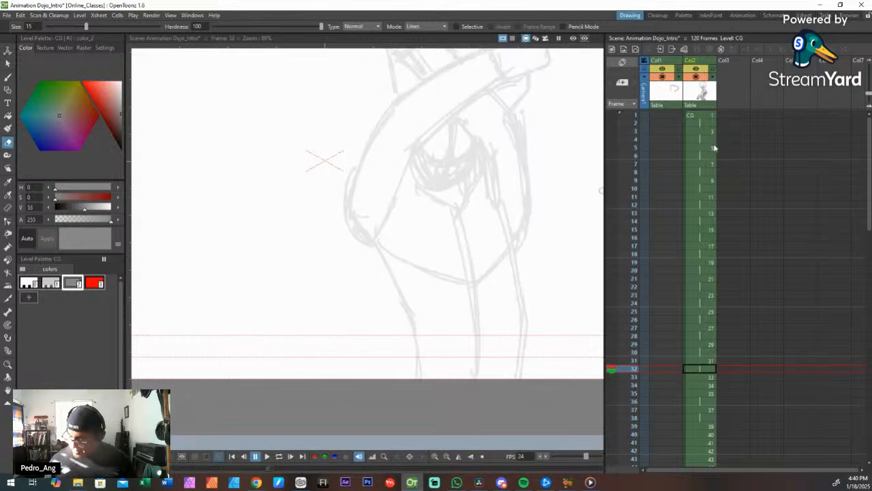
key("Up")
key("Up")
key("Up")
key("Up")
key("Up")
key("Down")
key("Down")
key("Down")
key("Down")
key("Down")
key("Down")
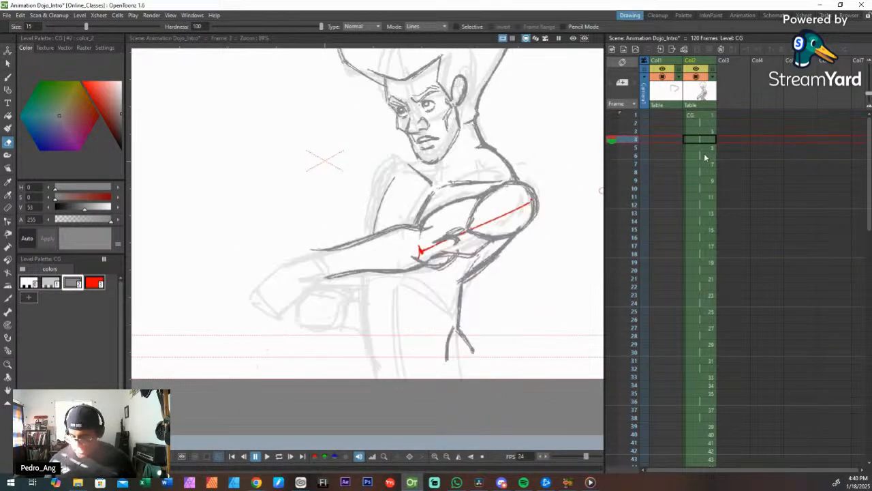
key("Up")
key("Up")
key("Up")
key("Up")
key("Up")
key("Up")
key("Down")
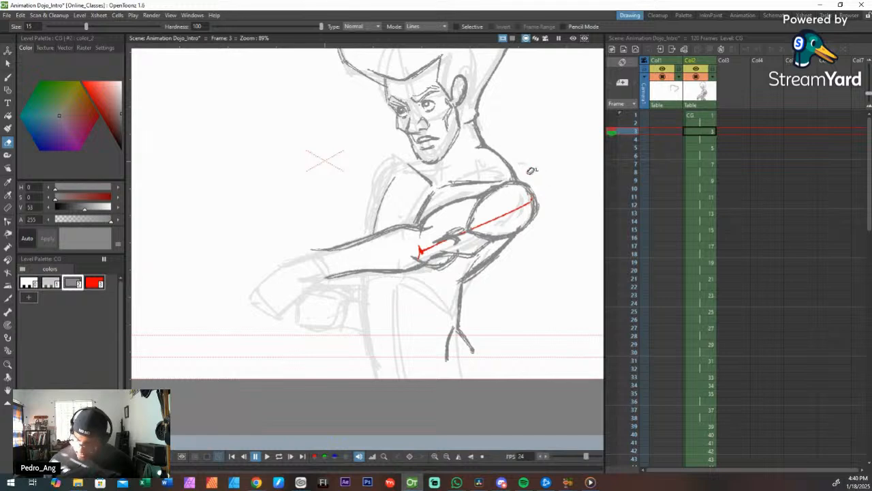
Step: Draw the far shoulder contour on frame 3, from below the jaw around and down the outer side of the far upper arm
key("b")
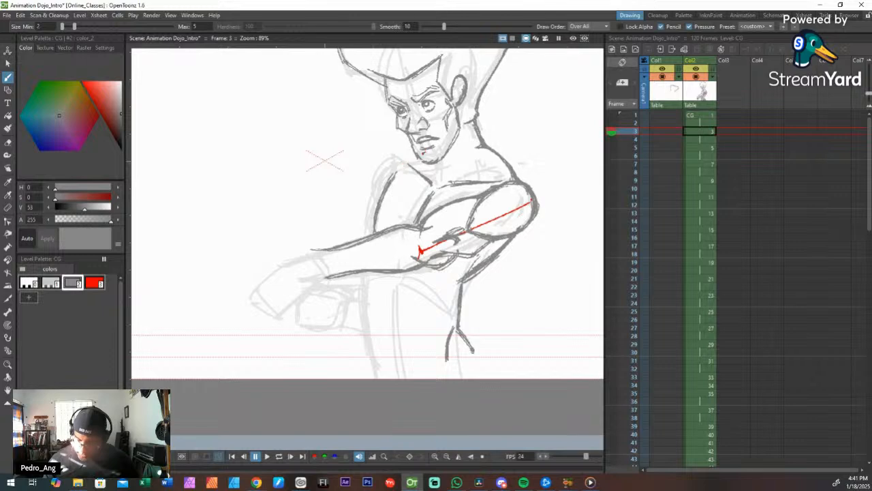
mouse_move(412, 154)
left_mouse_down()
mouse_move(379, 167)
mouse_move(372, 208)
left_mouse_up()
left_click_drag(377, 174, 376, 212)
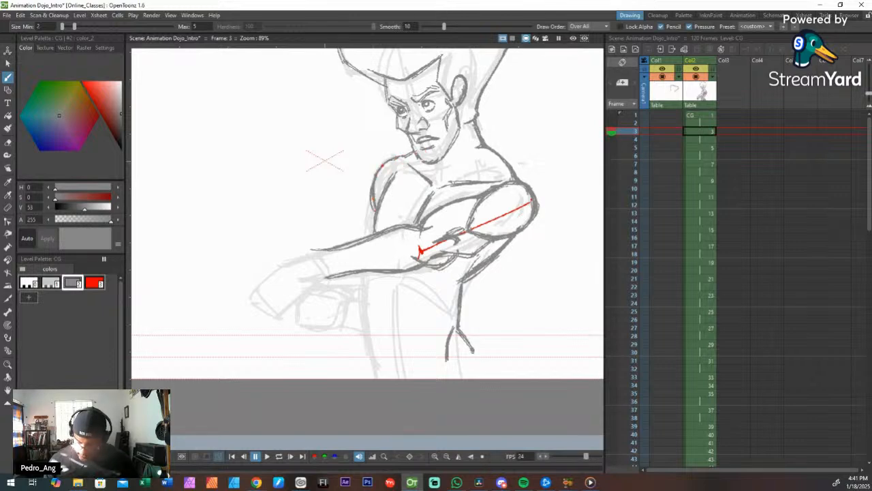
mouse_move(382, 166)
left_mouse_down()
mouse_move(409, 153)
mouse_move(380, 169)
mouse_move(374, 199)
left_mouse_up()
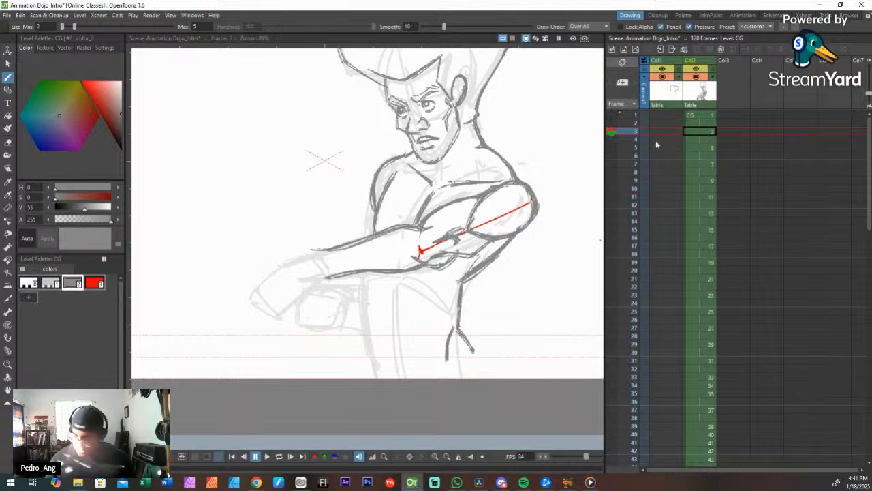
Step: Turn on a fixed onion skin of frame 1 as the reference for frame 3's near hand
left_click(51, 283)
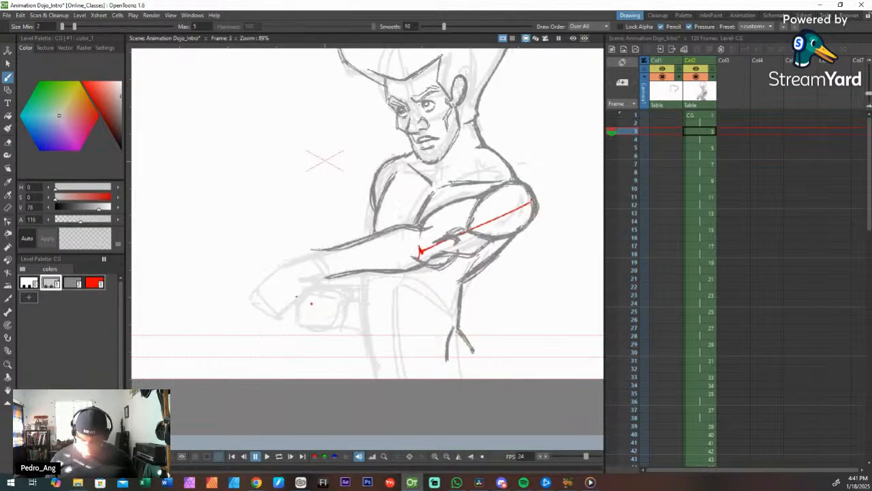
left_click(612, 116)
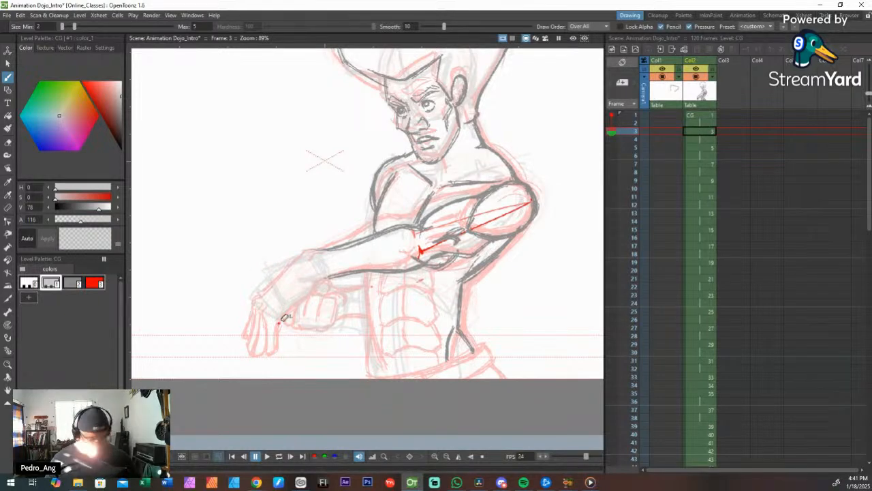
key("a")
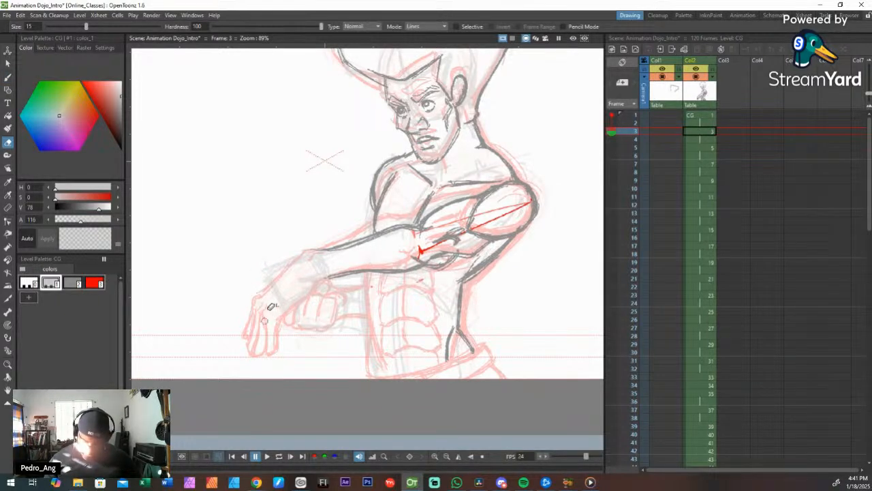
key("shift+space")
left_click_drag(450, 240, 429, 286)
key("space")
key("ctrl+space")
left_click_drag(489, 252, 486, 195)
key("shift+space")
left_click_drag(385, 258, 340, 275)
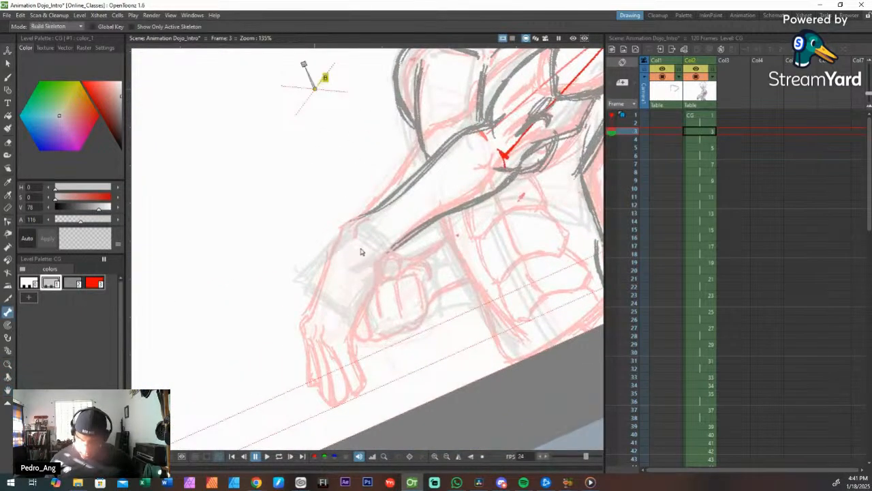
Step: Sketch a red construction box over the back of the near hand, from the wrist to the knuckles, with its side plane
left_click(95, 289)
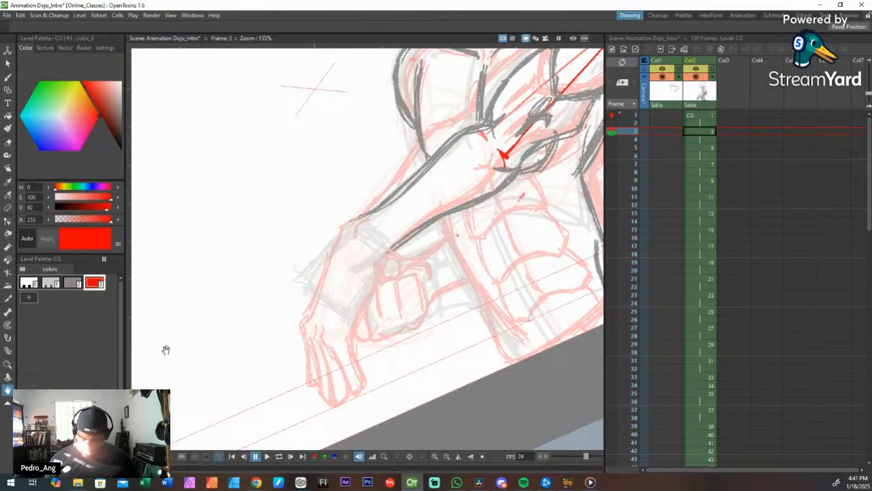
key("b")
left_click_drag(353, 224, 294, 277)
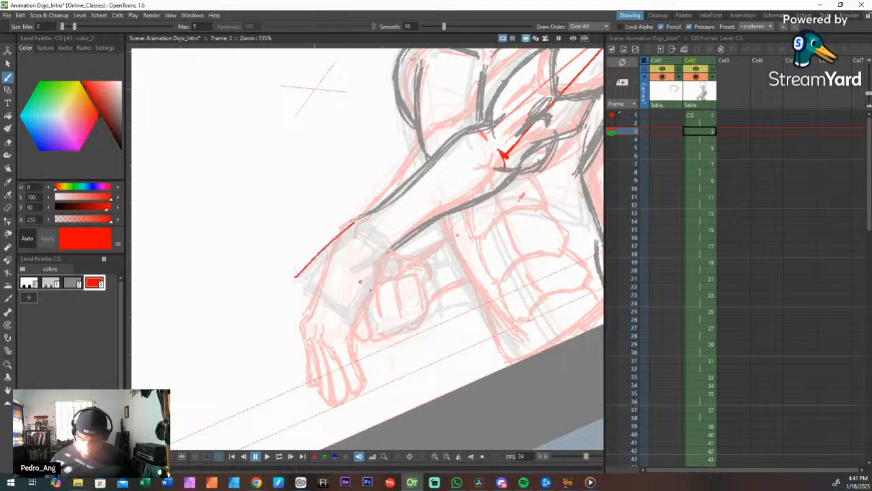
left_click_drag(393, 258, 353, 322)
left_click_drag(354, 223, 391, 256)
left_click_drag(295, 277, 342, 320)
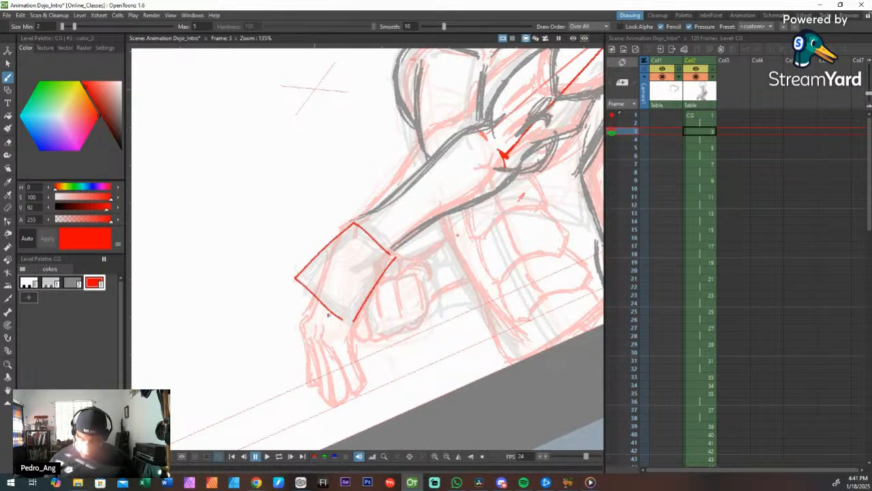
mouse_move(372, 234)
left_mouse_down()
mouse_move(309, 304)
mouse_move(354, 325)
left_mouse_up()
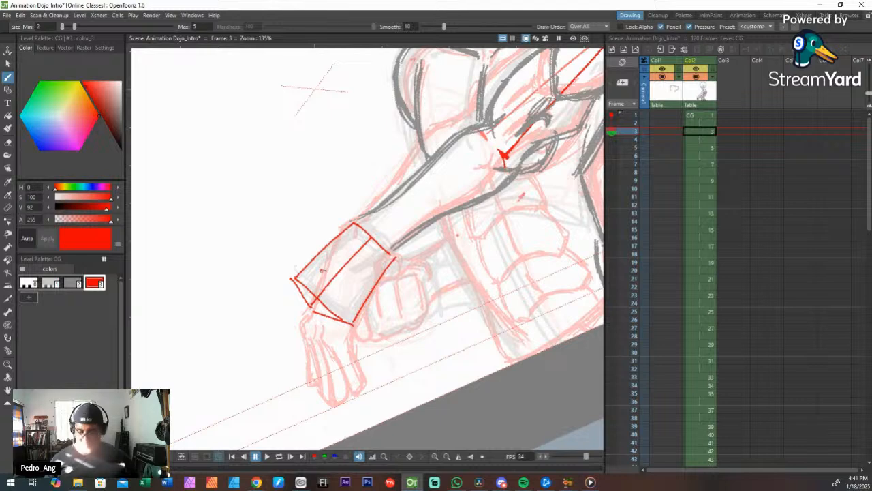
Step: Undo the knuckle end and side plane strokes of the red hand box, and redraw them with an added line inside the lower edge
key("ctrl+z")
key("ctrl+z")
key("ctrl+z")
mouse_move(295, 278)
left_mouse_down()
mouse_move(331, 311)
mouse_move(321, 312)
mouse_move(347, 321)
left_mouse_up()
left_click_drag(371, 235, 305, 303)
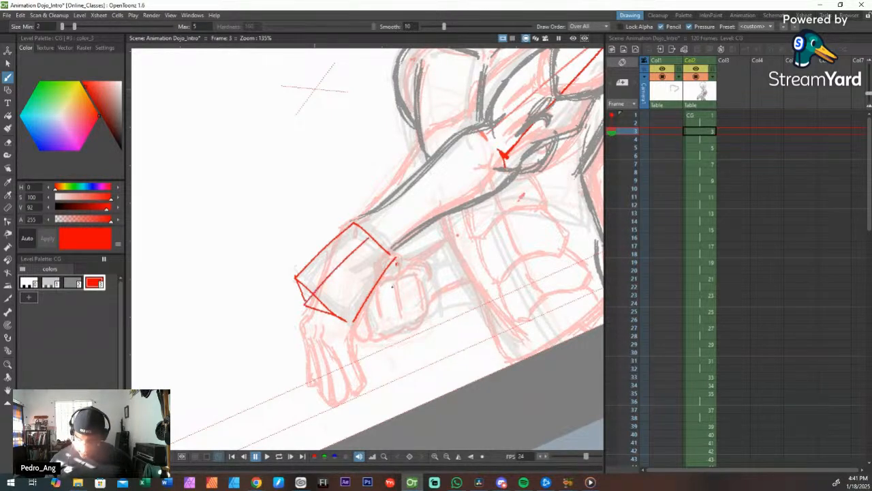
left_click_drag(388, 251, 344, 313)
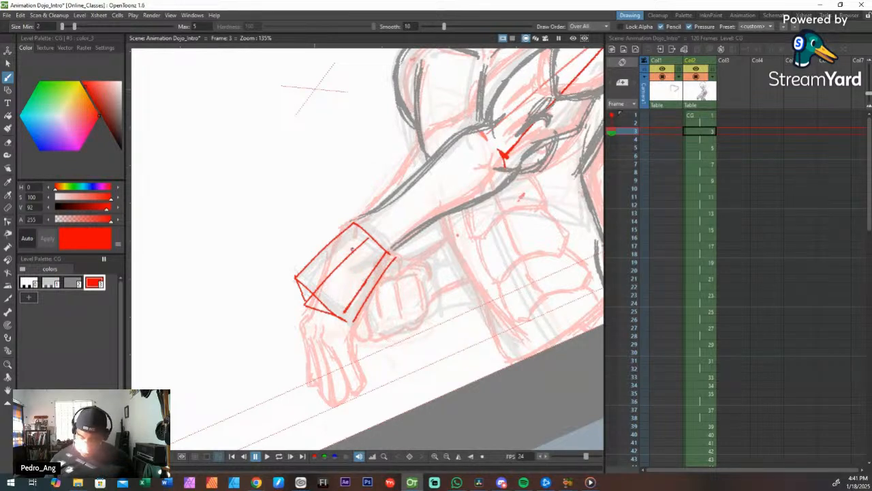
Step: Try a diagonal direction line with end ticks across the red hand box, and undo it
mouse_move(355, 241)
left_mouse_down()
mouse_move(320, 327)
mouse_move(365, 245)
left_mouse_up()
mouse_move(315, 330)
left_mouse_down()
mouse_move(331, 335)
mouse_move(321, 332)
left_mouse_up()
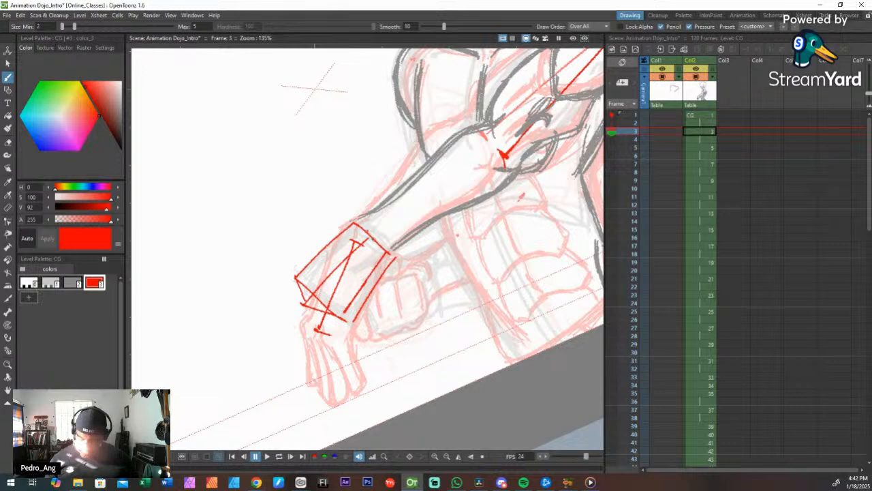
left_click_drag(366, 230, 374, 246)
key("ctrl+z")
key("ctrl+z")
key("ctrl+z")
key("ctrl+z")
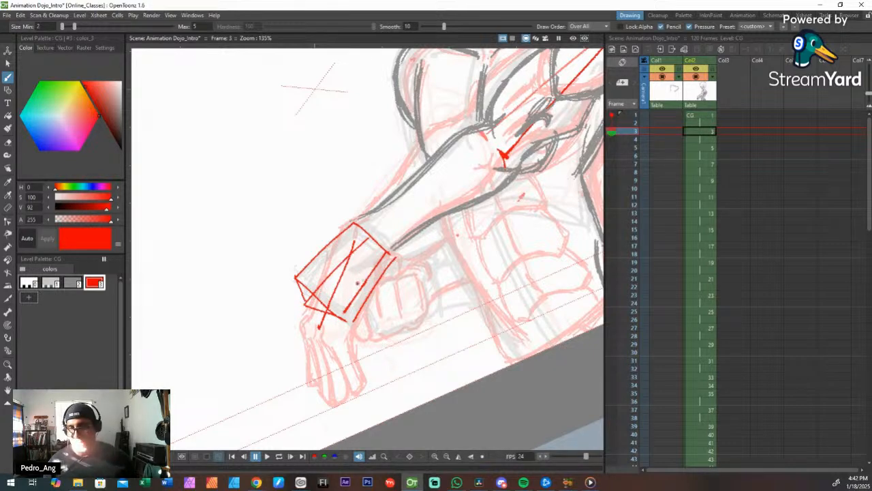
key("ctrl+z")
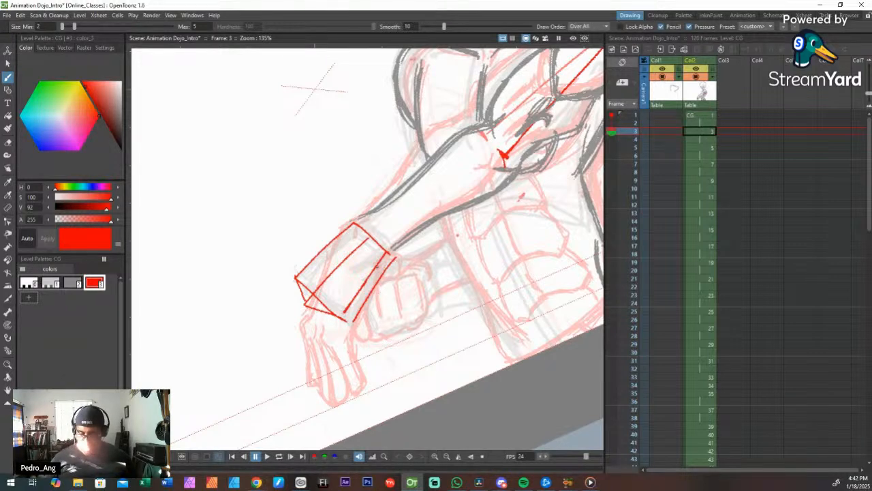
Step: Switch to dark grey color_2 and undo all the red construction box strokes on the near hand
left_click(75, 282)
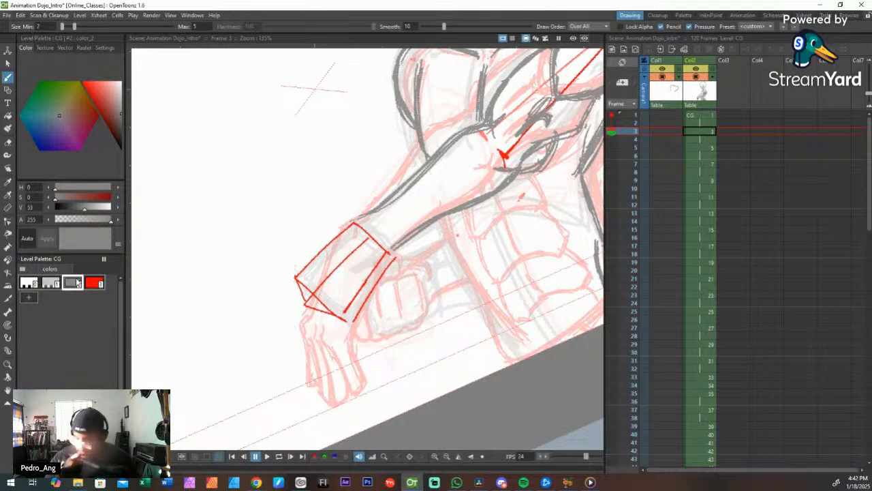
key("ctrl+z")
key("ctrl+z")
key("ctrl+z")
key("ctrl+z")
key("ctrl+z")
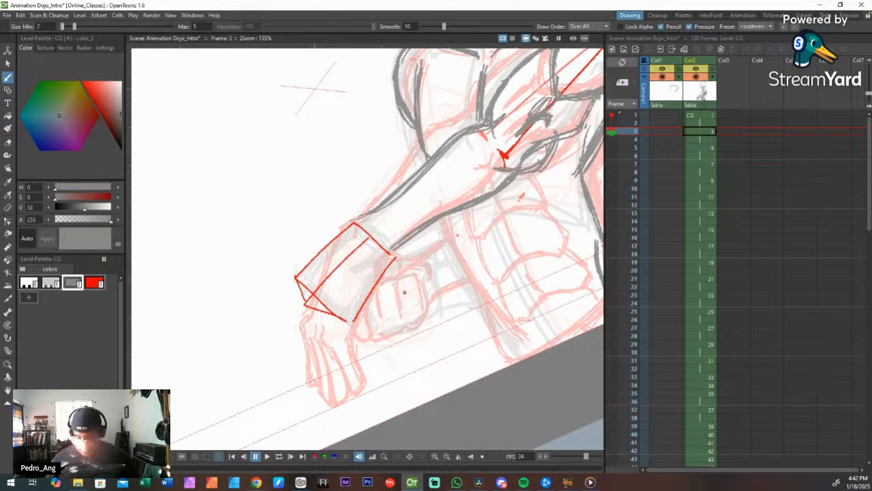
key("ctrl+z")
key("ctrl+z")
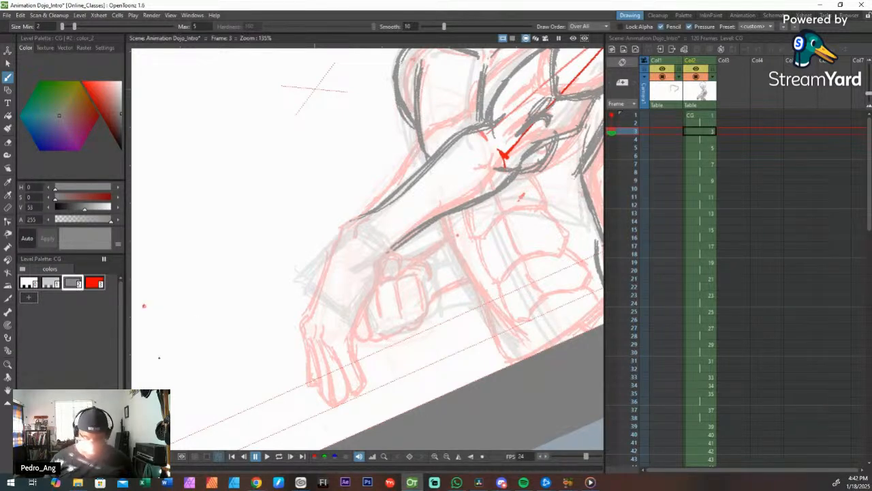
Step: Draw the upper and lower edges of the back of the near hand in dark grey, and undo the surplus stroke
mouse_move(389, 254)
left_mouse_down()
mouse_move(386, 284)
mouse_move(351, 312)
left_mouse_up()
left_click_drag(353, 221, 301, 275)
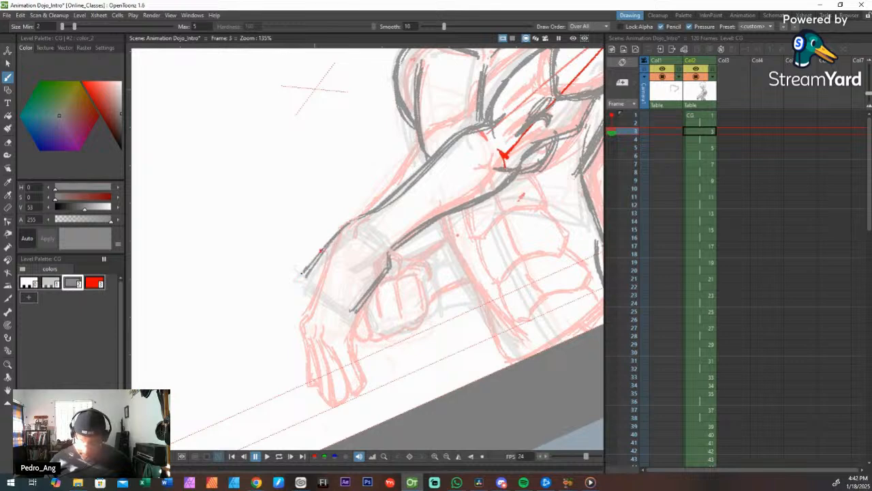
key("ctrl+z")
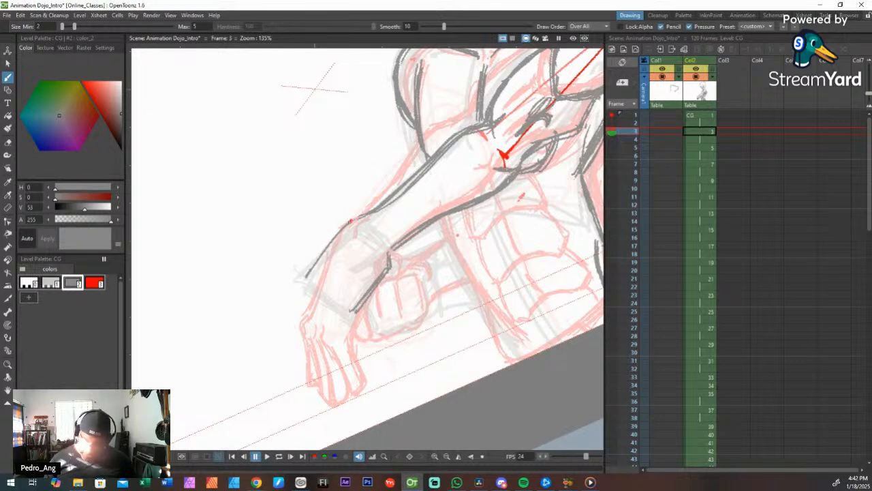
Step: Outline the wrist and the knuckle edge of the outstretched hand in grey over the rough on frame 3
mouse_move(351, 220)
left_mouse_down()
mouse_move(327, 237)
mouse_move(329, 229)
mouse_move(319, 252)
mouse_move(338, 224)
mouse_move(305, 275)
left_mouse_up()
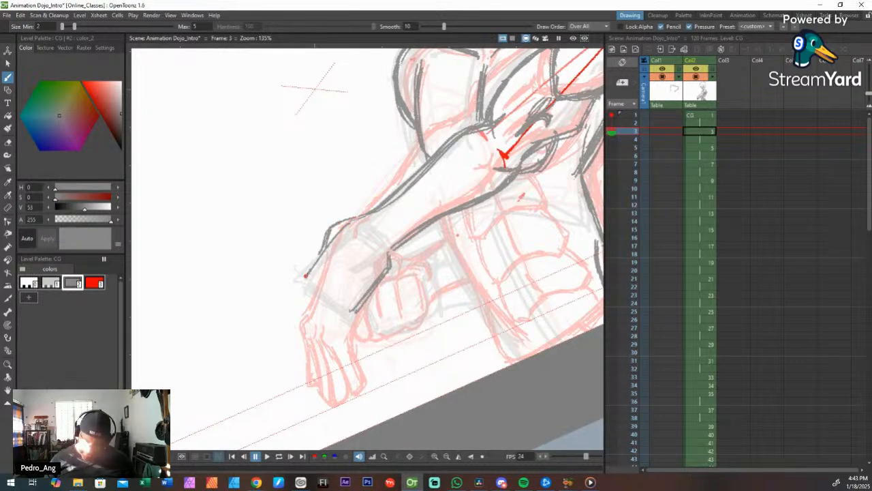
mouse_move(335, 237)
left_mouse_down()
mouse_move(323, 256)
mouse_move(351, 216)
left_mouse_up()
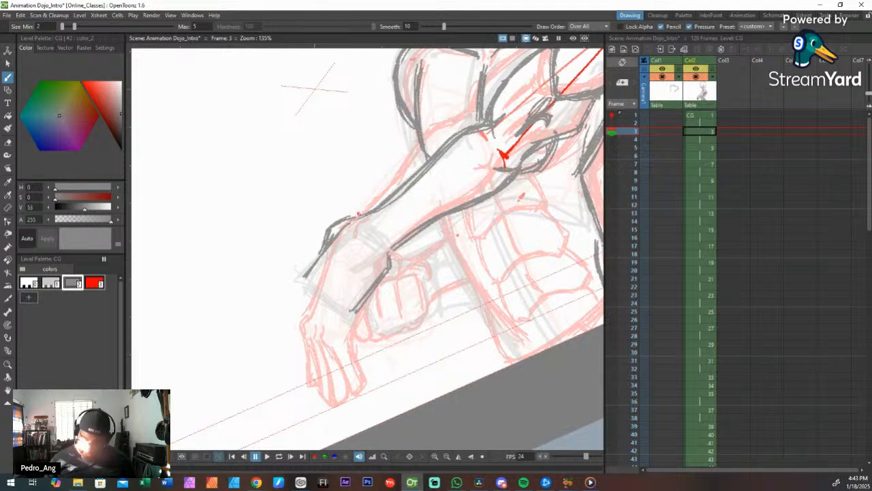
left_click_drag(392, 248, 391, 264)
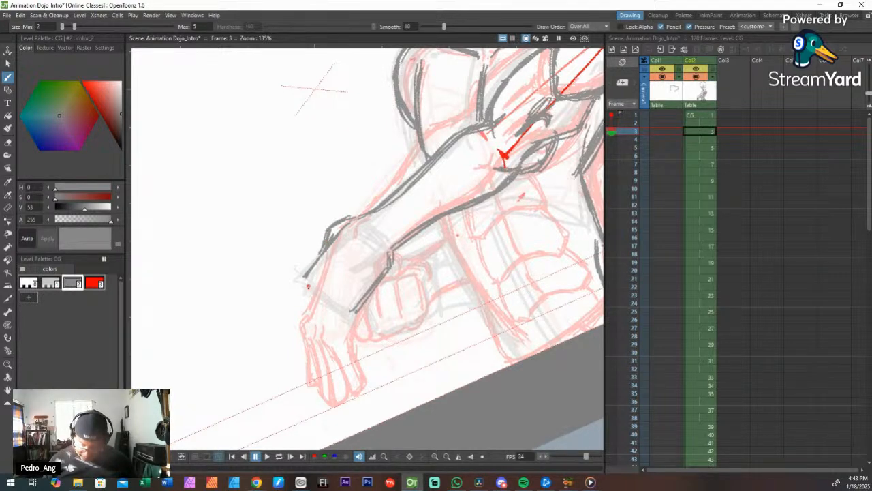
mouse_move(308, 285)
left_mouse_down()
mouse_move(322, 268)
mouse_move(307, 284)
mouse_move(313, 273)
mouse_move(325, 303)
mouse_move(330, 277)
left_mouse_up()
key("ctrl+z")
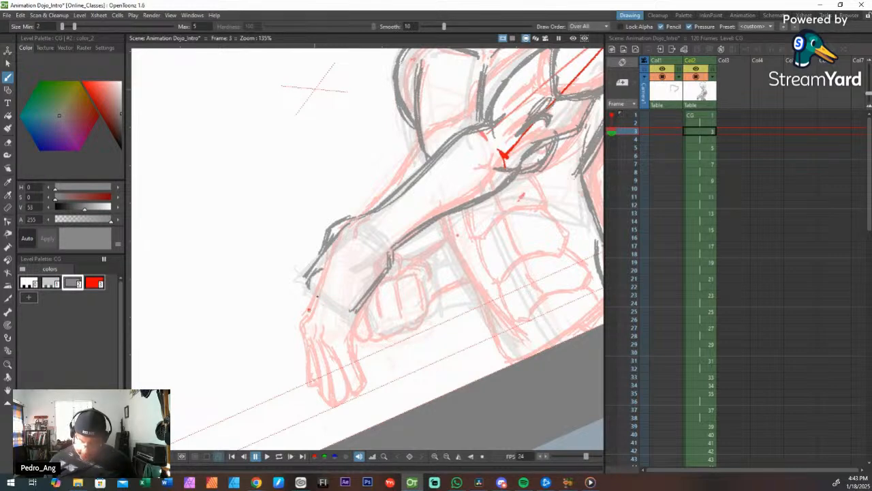
left_click_drag(314, 294, 295, 334)
left_click_drag(314, 297, 294, 340)
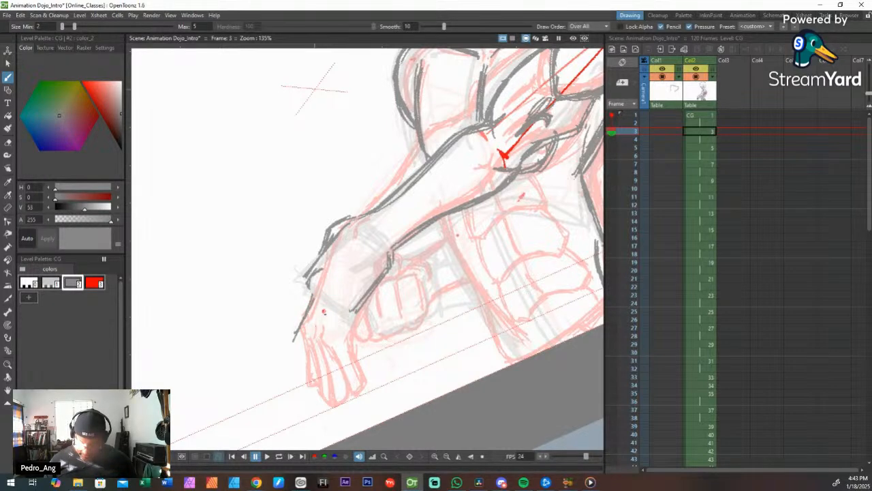
key("ctrl+z")
key("ctrl+z")
Step: Draw the spread fingers of the outstretched hand in grey, extending down from the knuckles
mouse_move(333, 317)
left_mouse_down()
mouse_move(345, 362)
mouse_move(360, 366)
mouse_move(342, 346)
mouse_move(359, 365)
left_mouse_up()
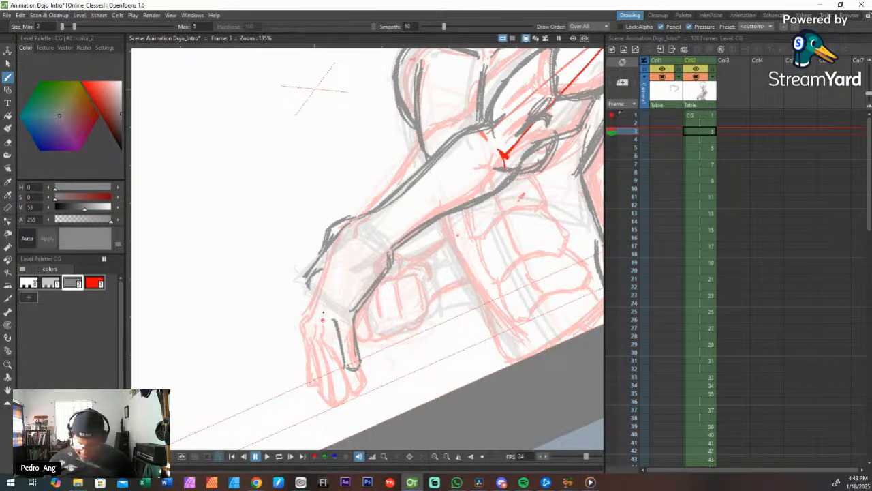
left_click_drag(322, 308, 319, 361)
mouse_move(337, 331)
left_mouse_down()
mouse_move(333, 369)
mouse_move(335, 332)
mouse_move(319, 364)
mouse_move(349, 368)
left_mouse_up()
left_click_drag(310, 295, 295, 346)
mouse_move(310, 302)
left_mouse_down()
mouse_move(295, 346)
mouse_move(322, 318)
mouse_move(304, 356)
left_mouse_up()
mouse_move(308, 331)
left_mouse_down()
mouse_move(296, 361)
mouse_move(288, 357)
left_mouse_up()
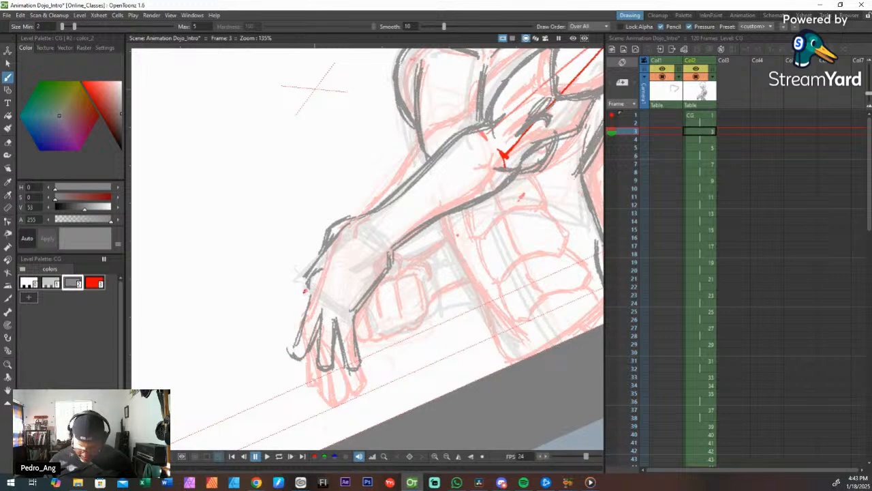
mouse_move(304, 291)
left_mouse_down()
mouse_move(284, 325)
mouse_move(282, 336)
mouse_move(293, 332)
mouse_move(300, 355)
left_mouse_up()
mouse_move(321, 313)
left_mouse_down()
mouse_move(297, 358)
mouse_move(322, 365)
left_mouse_up()
mouse_move(351, 317)
left_mouse_down()
mouse_move(338, 364)
mouse_move(351, 331)
mouse_move(349, 351)
left_mouse_up()
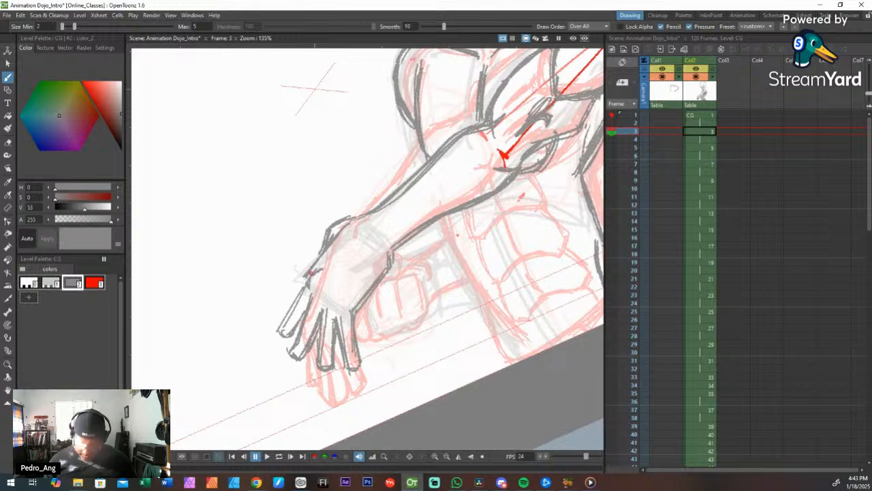
mouse_move(301, 293)
left_mouse_down()
mouse_move(282, 323)
mouse_move(288, 333)
left_mouse_up()
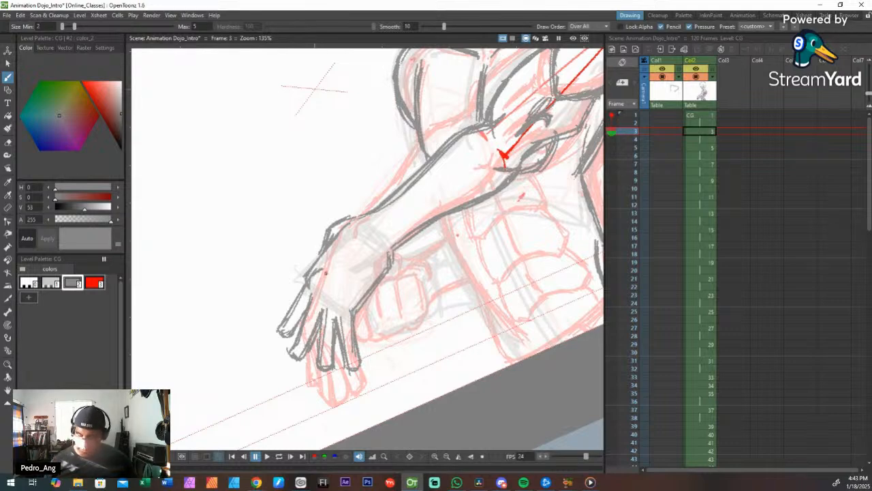
Step: Draw the torso's contour from under the forearm down to the waist, with a short hip crease
key("space")
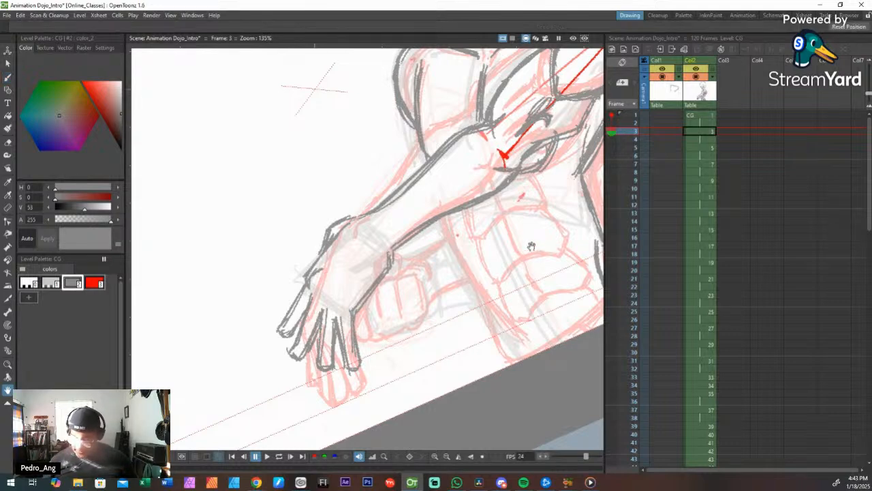
left_click_drag(507, 254, 413, 258)
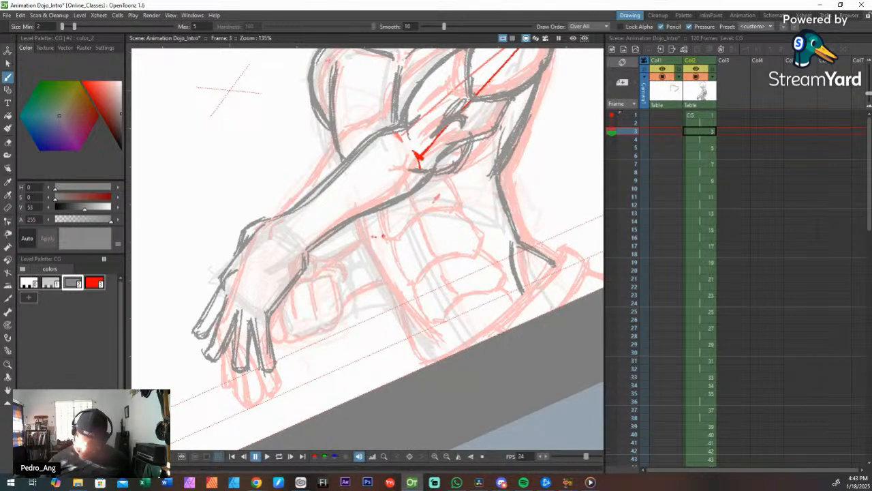
mouse_move(356, 234)
left_mouse_down()
mouse_move(406, 328)
mouse_move(395, 309)
mouse_move(411, 357)
left_mouse_up()
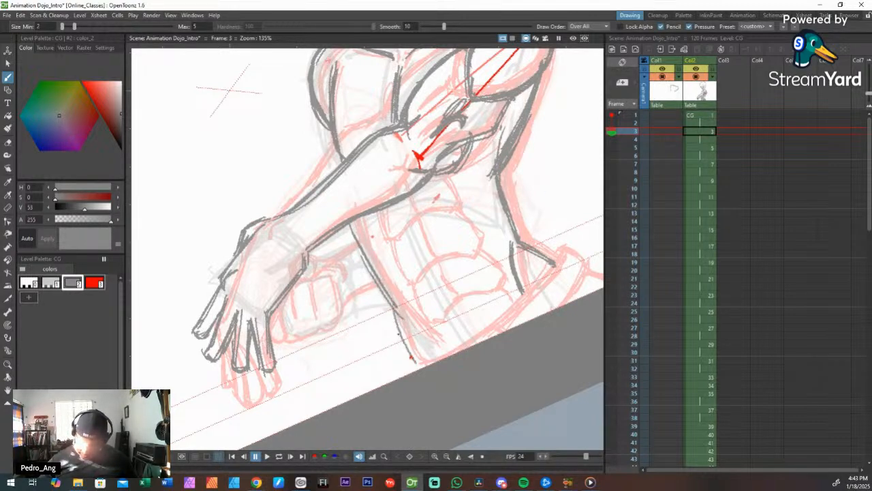
mouse_move(395, 312)
left_mouse_down()
mouse_move(411, 357)
mouse_move(398, 324)
mouse_move(404, 316)
mouse_move(427, 338)
left_mouse_up()
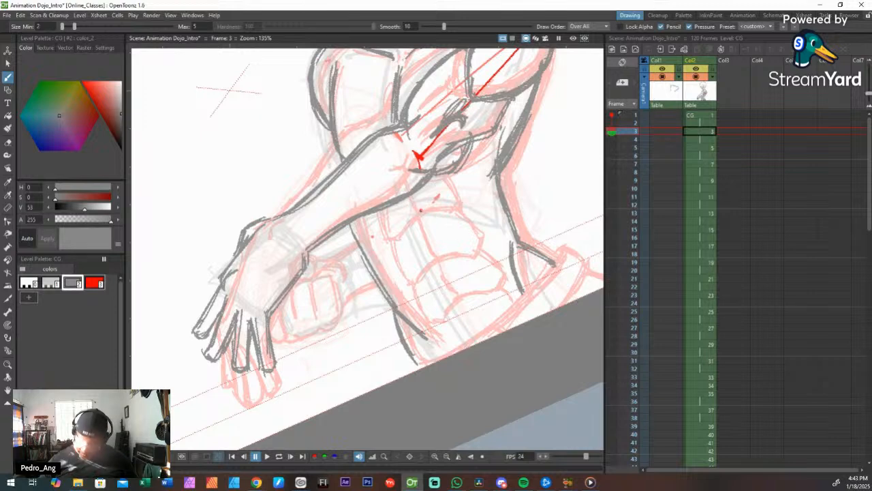
Step: Draw the torso's centre line and the abdominal muscle contours below the forearm
left_click_drag(411, 195, 469, 296)
left_click_drag(437, 173, 465, 212)
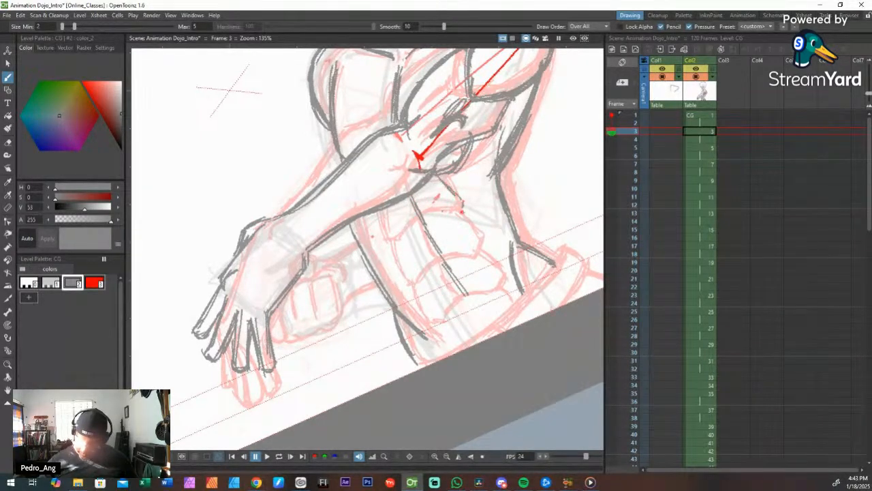
mouse_move(381, 210)
left_mouse_down()
mouse_move(387, 238)
mouse_move(399, 227)
mouse_move(400, 243)
mouse_move(417, 220)
mouse_move(463, 196)
mouse_move(481, 215)
mouse_move(466, 217)
mouse_move(486, 233)
mouse_move(482, 251)
mouse_move(409, 283)
left_mouse_up()
mouse_move(398, 244)
left_mouse_down()
mouse_move(406, 282)
mouse_move(432, 324)
mouse_move(467, 296)
mouse_move(497, 286)
mouse_move(505, 272)
left_mouse_up()
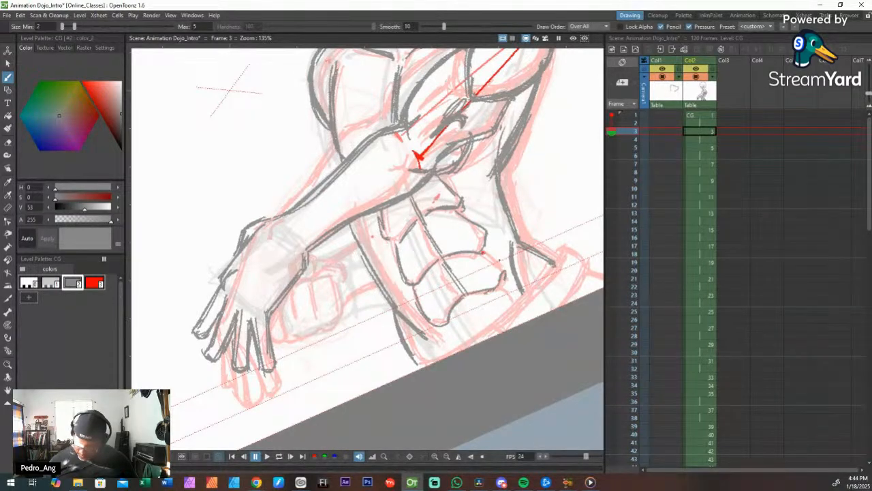
Step: Draw the curved waistline across the hips and the belt edge at the figure's far hip
mouse_move(556, 263)
left_mouse_down()
mouse_move(486, 333)
mouse_move(409, 372)
left_mouse_up()
left_click_drag(502, 323, 511, 331)
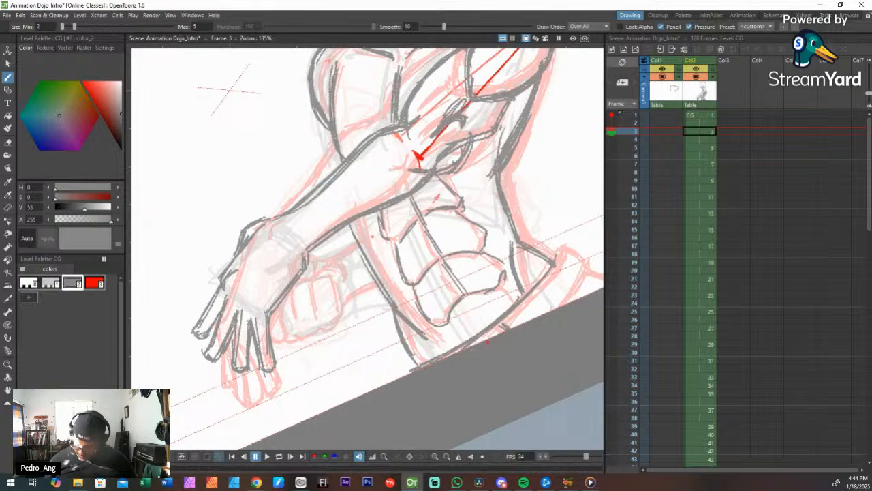
mouse_move(551, 257)
left_mouse_down()
mouse_move(580, 271)
mouse_move(565, 304)
mouse_move(572, 286)
mouse_move(552, 256)
left_mouse_up()
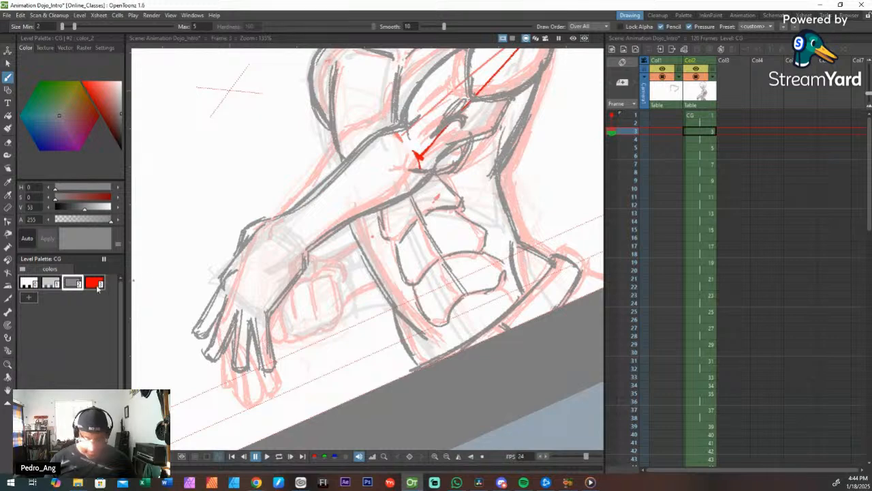
Step: Draw two opposing arrows in red (color_3) beside the waist to mark the torso's movement direction
left_click(94, 282)
mouse_move(576, 172)
left_mouse_down()
mouse_move(532, 204)
mouse_move(548, 202)
left_mouse_up()
key("space")
left_click_drag(551, 163, 419, 218)
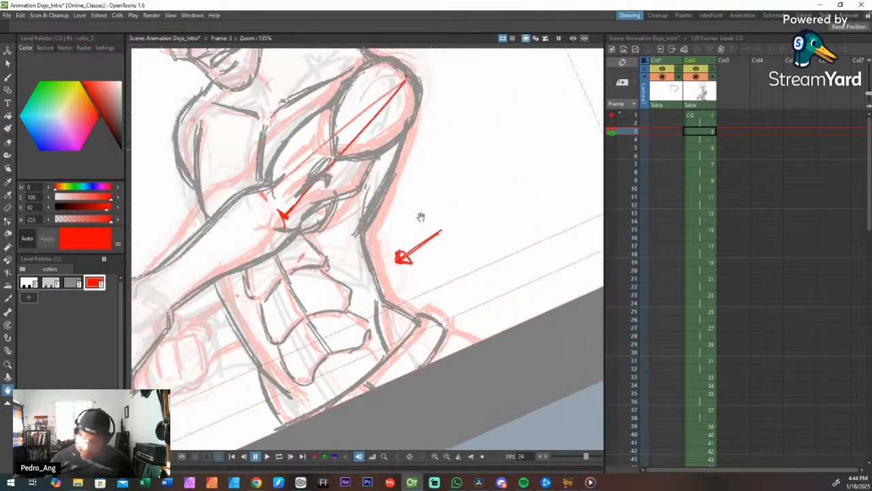
mouse_move(429, 186)
left_mouse_down()
mouse_move(417, 231)
mouse_move(409, 227)
mouse_move(422, 225)
left_mouse_up()
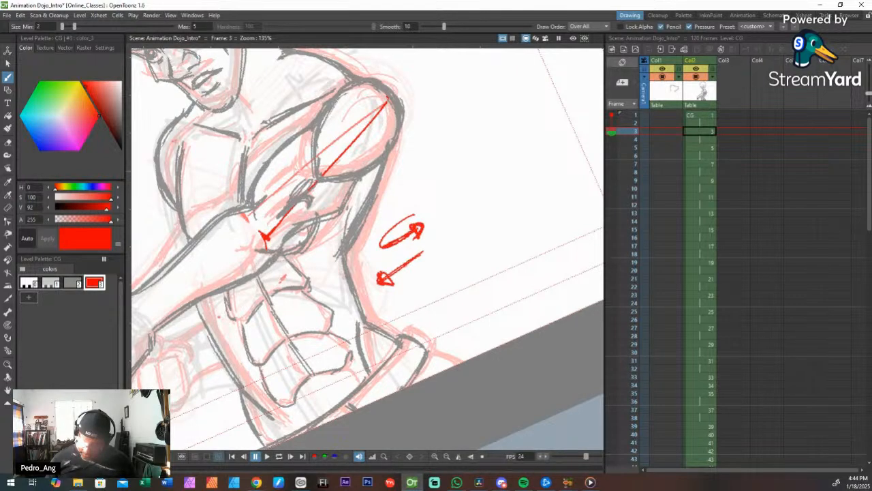
Step: Erase the torso contour between the forearm and the waist and redraw it in grey color_2
key("space")
left_click_drag(384, 302, 407, 275)
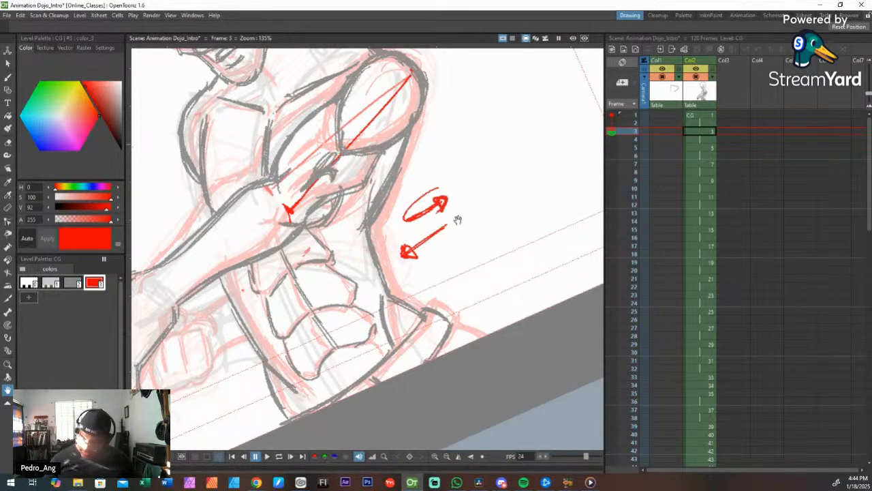
key("a")
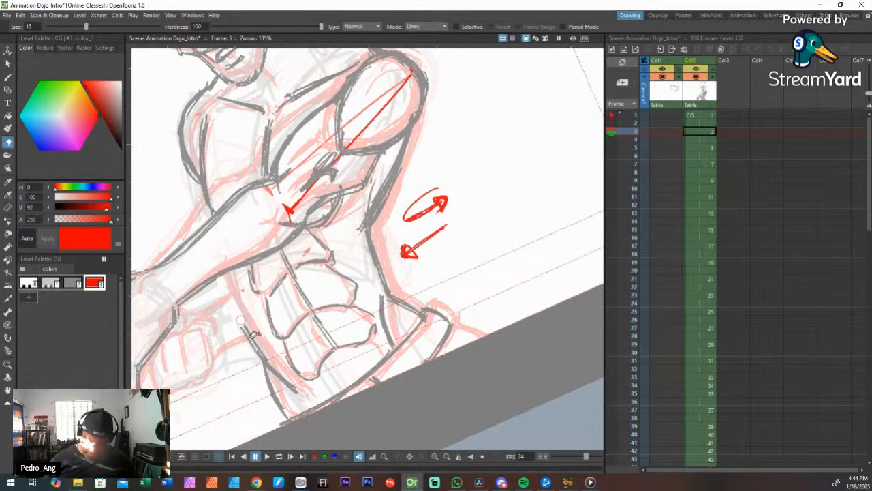
left_click_drag(249, 311, 276, 277)
key("2")
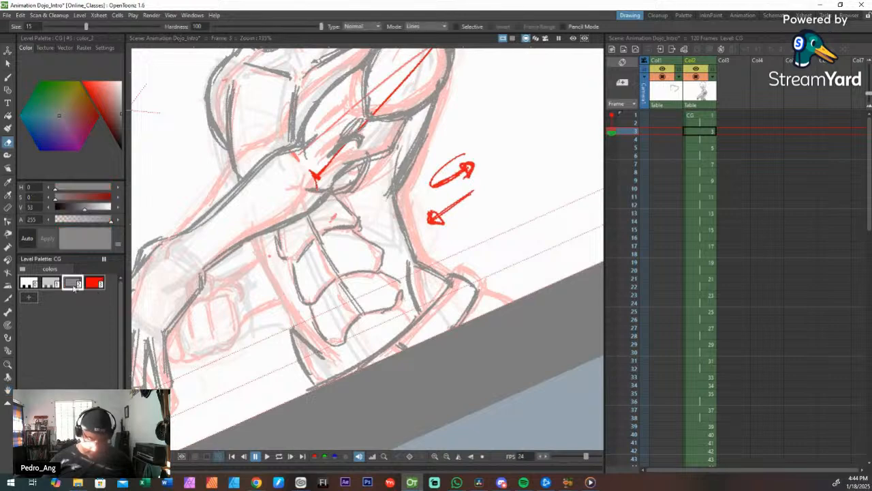
key("b")
left_click_drag(259, 236, 292, 329)
left_click_drag(257, 240, 295, 329)
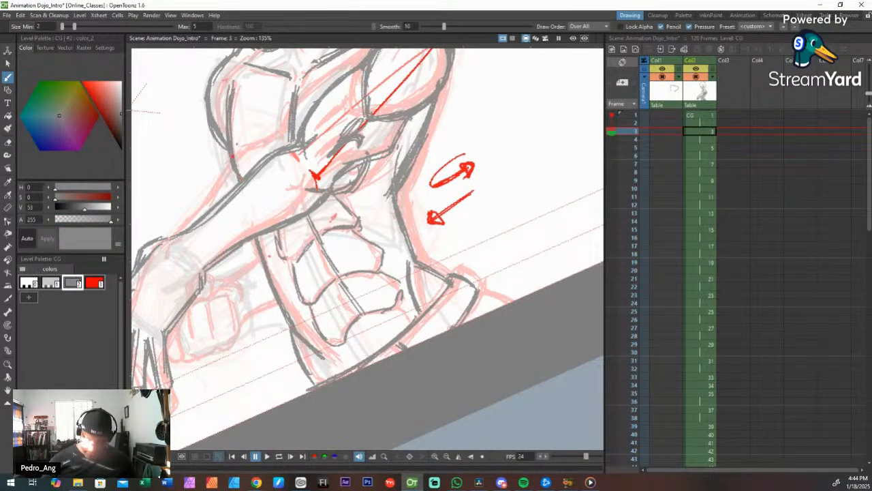
Step: Erase the red direction arrows beside the waist
key("space")
left_click_drag(267, 257, 283, 271)
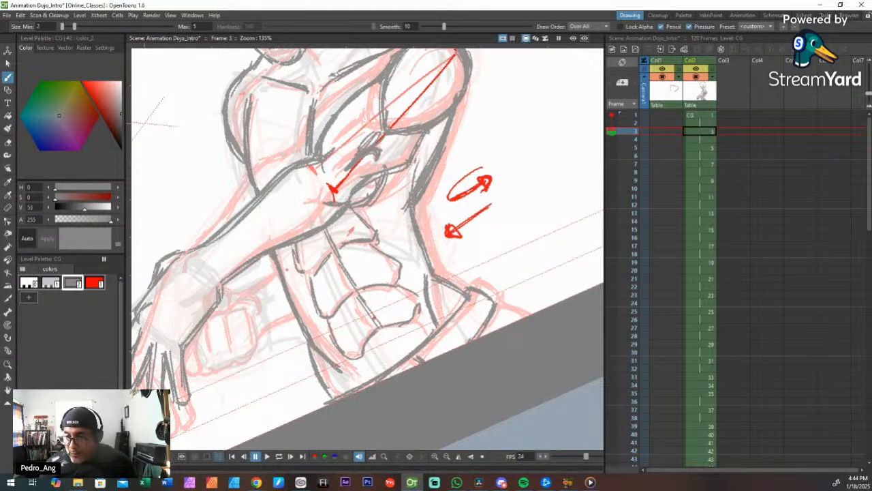
key("shift+space")
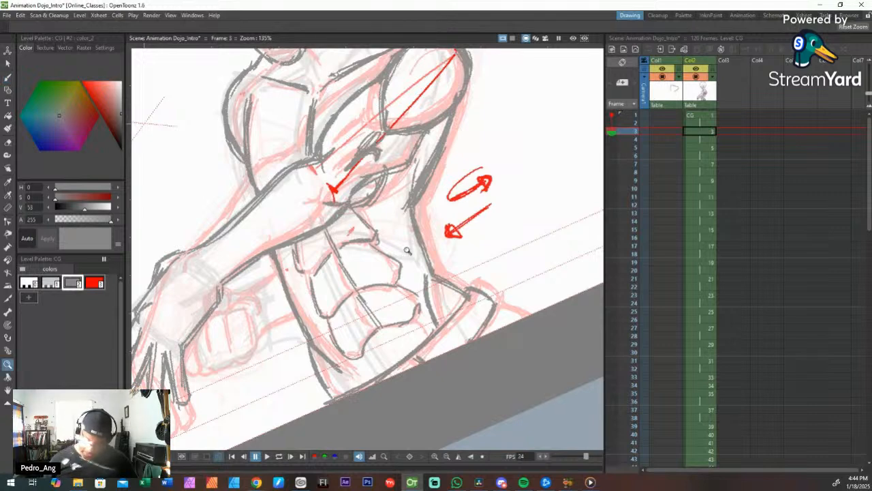
left_click_drag(411, 254, 393, 318)
mouse_move(457, 241)
left_mouse_down()
mouse_move(460, 218)
mouse_move(423, 240)
mouse_move(434, 240)
left_mouse_up()
key("a")
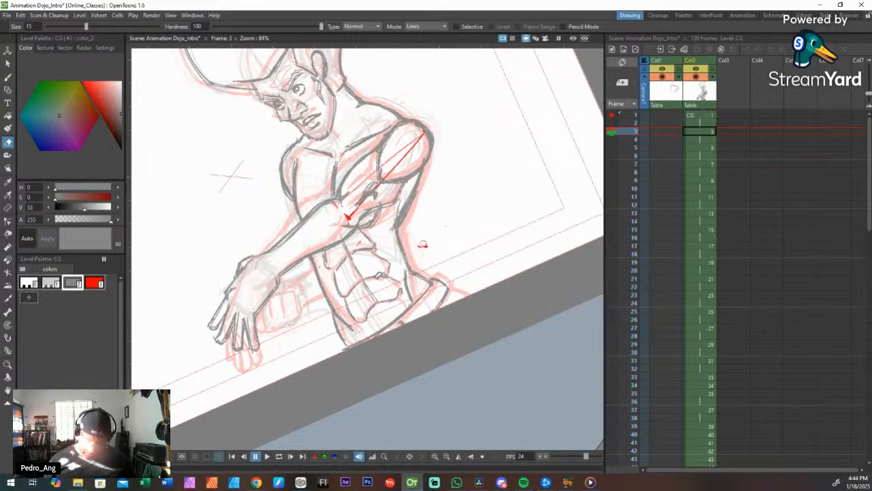
key("shift+space")
left_click_drag(289, 312, 290, 304)
key("space")
mouse_move(469, 220)
left_mouse_down()
mouse_move(533, 180)
mouse_move(577, 167)
mouse_move(570, 164)
left_mouse_up()
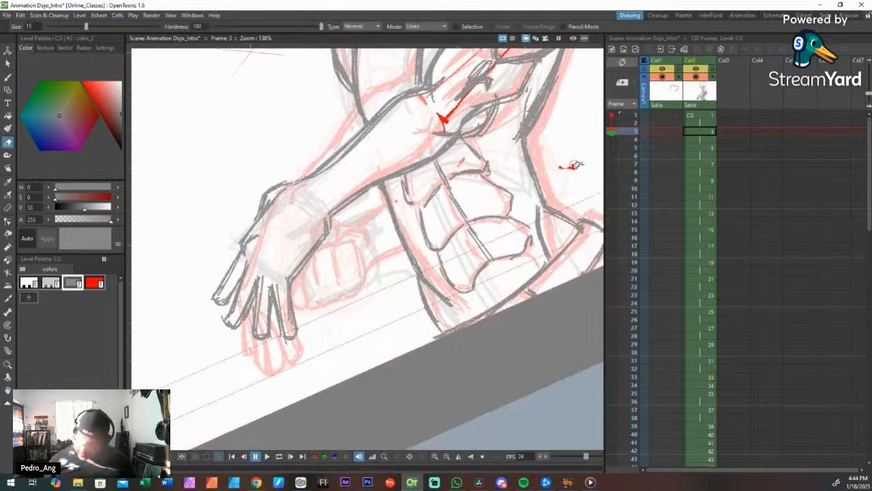
Step: Clean up and rework the light rough of the fist behind the outstretched hand using color_1
key("b")
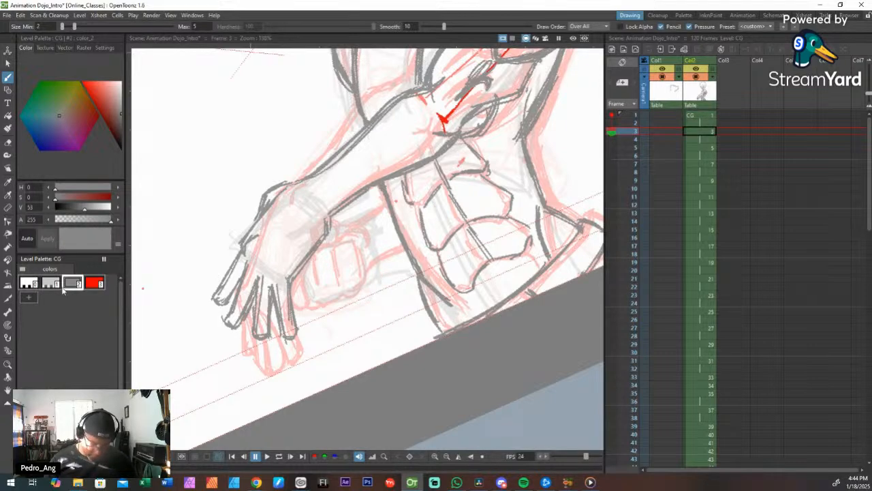
left_click(54, 283)
key("a")
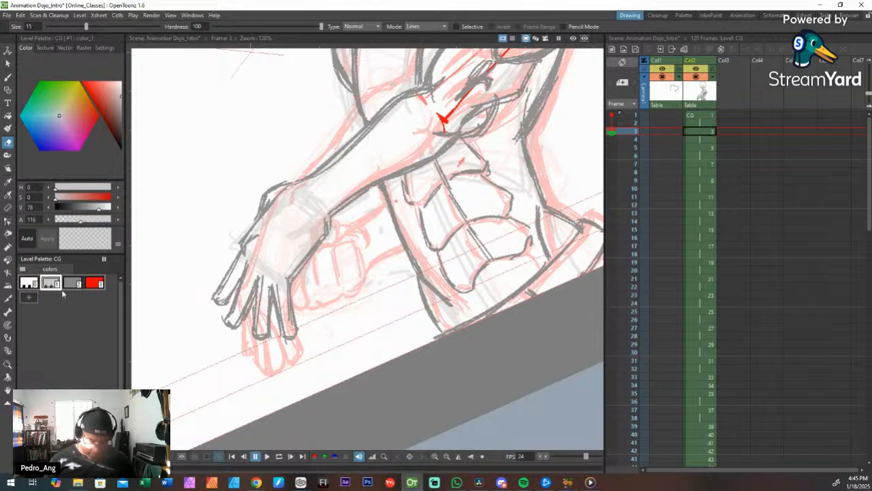
key("b")
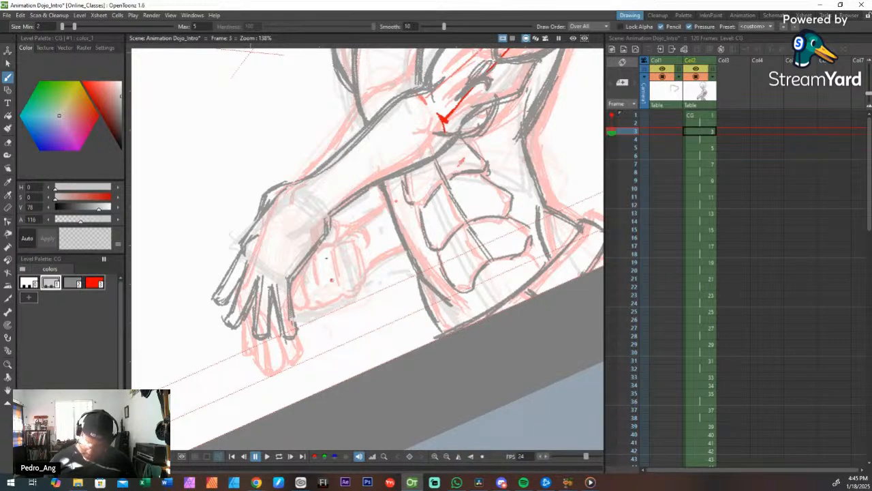
Step: Draw the finger lines and outer contour of the fist behind the outstretched hand in grey color_2
left_click(68, 283)
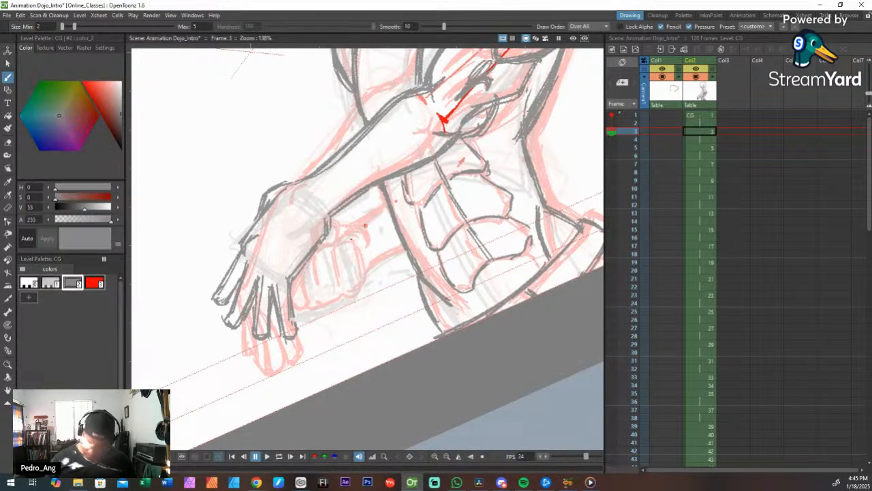
mouse_move(330, 247)
left_mouse_down()
mouse_move(353, 243)
mouse_move(348, 254)
mouse_move(360, 280)
mouse_move(335, 272)
left_mouse_up()
left_click_drag(338, 248, 342, 289)
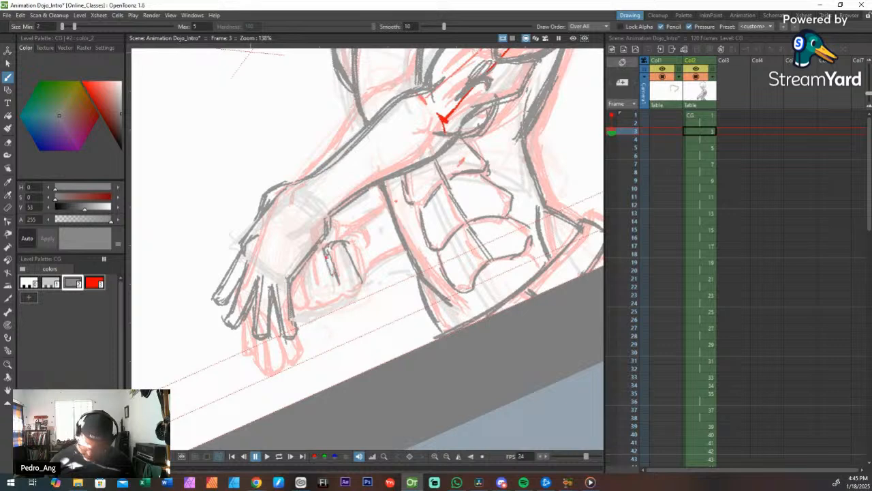
mouse_move(307, 258)
left_mouse_down()
mouse_move(317, 292)
mouse_move(317, 282)
mouse_move(300, 298)
left_mouse_up()
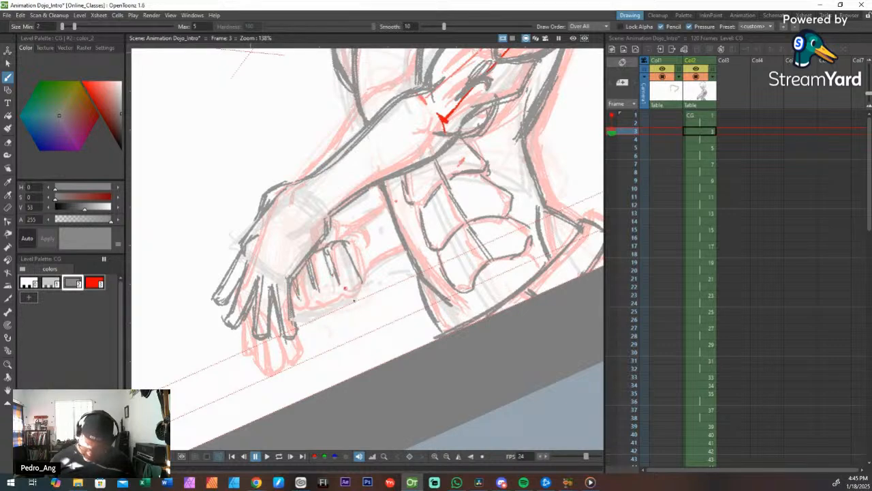
left_click_drag(364, 288, 300, 320)
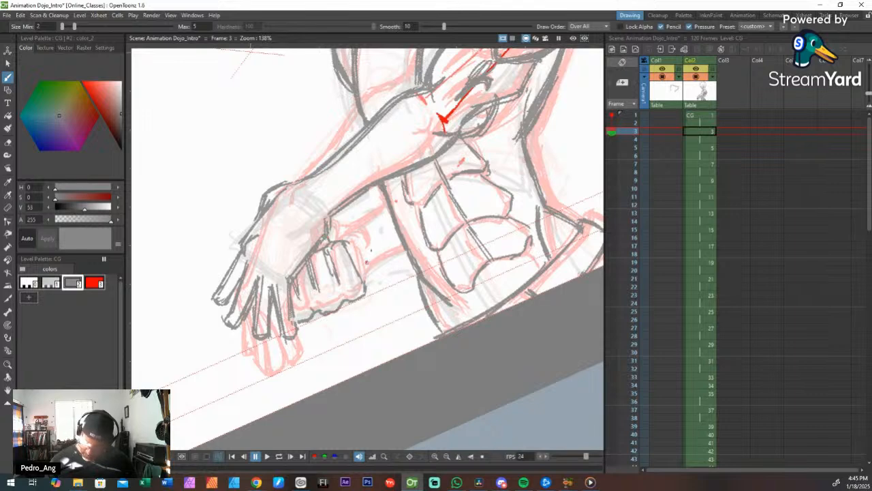
mouse_move(386, 203)
left_mouse_down()
mouse_move(338, 238)
mouse_move(361, 262)
mouse_move(362, 278)
left_mouse_up()
key("ctrl+z")
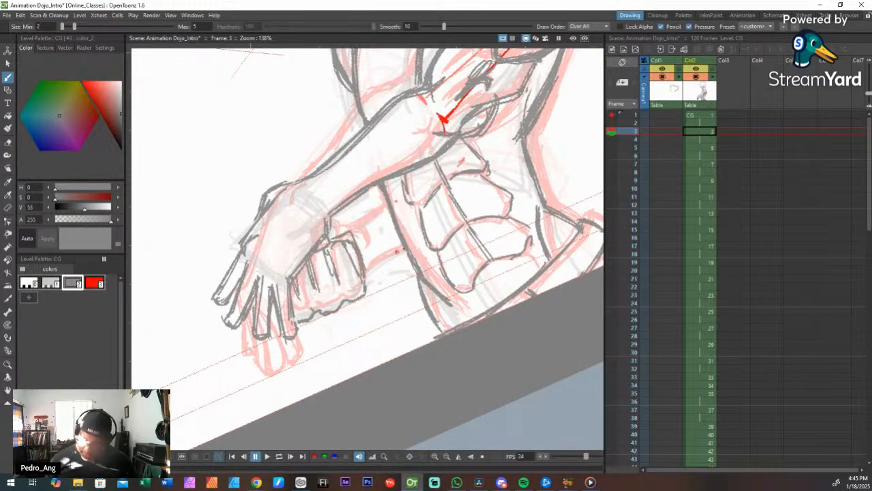
Step: Draw the rear forearm between the fist and the waist in grey color_2 and reinforce the fist's finger line and the front wrist contours
left_click_drag(408, 250, 367, 275)
mouse_move(386, 205)
left_mouse_down()
mouse_move(351, 236)
mouse_move(359, 228)
left_mouse_up()
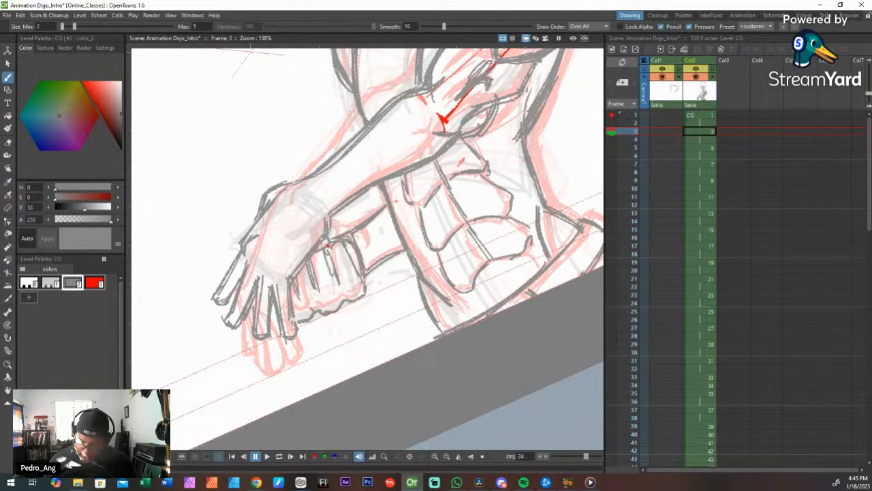
mouse_move(328, 253)
left_mouse_down()
mouse_move(333, 274)
mouse_move(352, 273)
mouse_move(333, 274)
left_mouse_up()
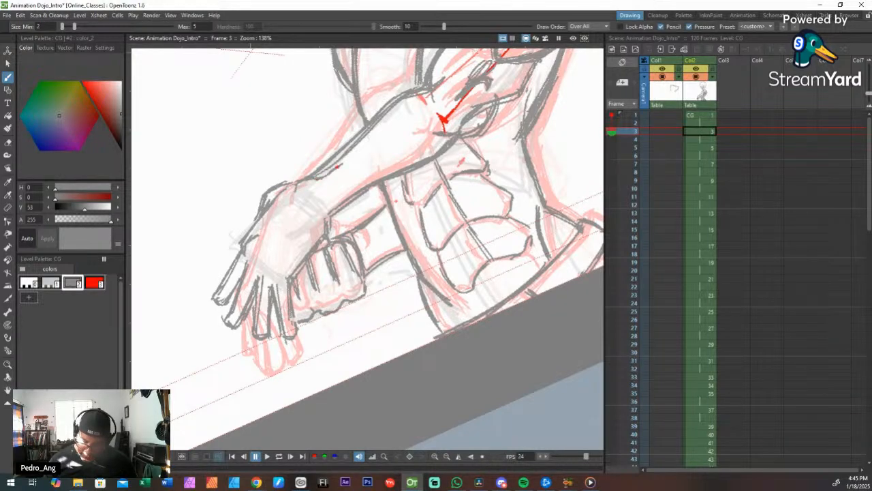
mouse_move(312, 192)
left_mouse_down()
mouse_move(353, 162)
mouse_move(329, 185)
left_mouse_up()
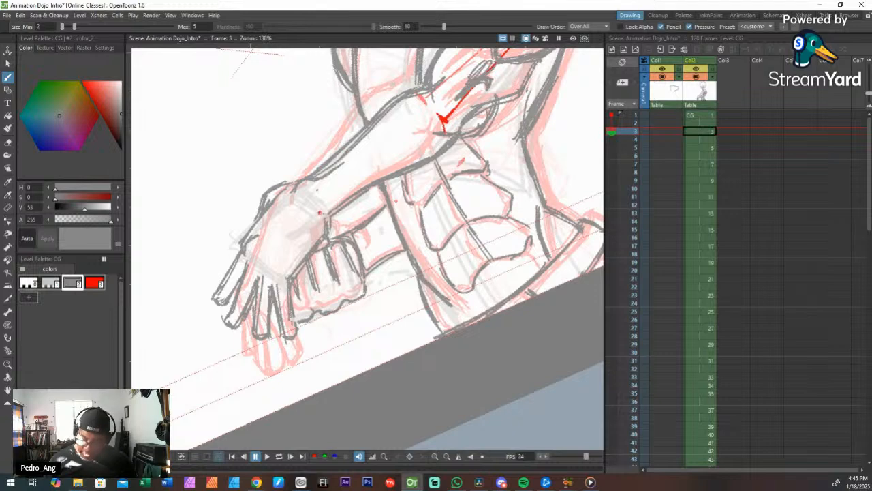
mouse_move(336, 197)
left_mouse_down()
mouse_move(361, 180)
mouse_move(334, 202)
left_mouse_up()
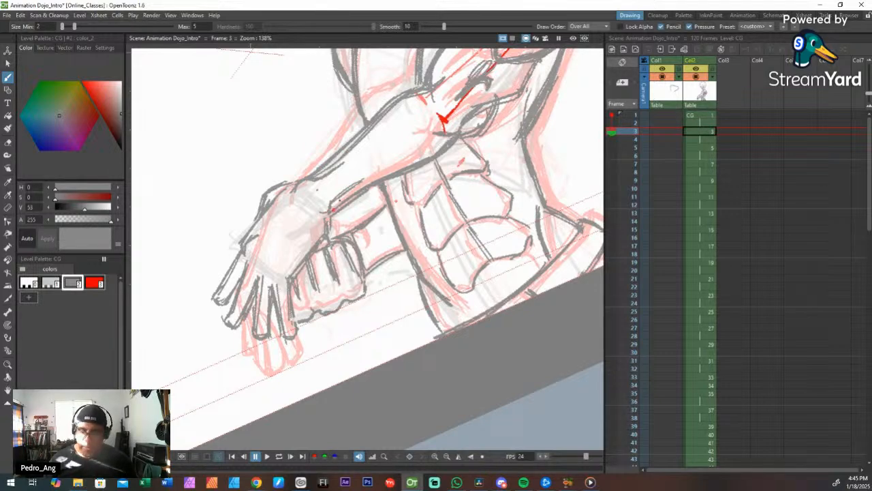
Step: Reinforce the abdominal muscle contours and the lower belly line above the waistband in grey color_2
key("shift+space")
left_click_drag(416, 158, 417, 177)
key("space")
mouse_move(496, 159)
left_mouse_down()
mouse_move(450, 208)
mouse_move(436, 204)
left_mouse_up()
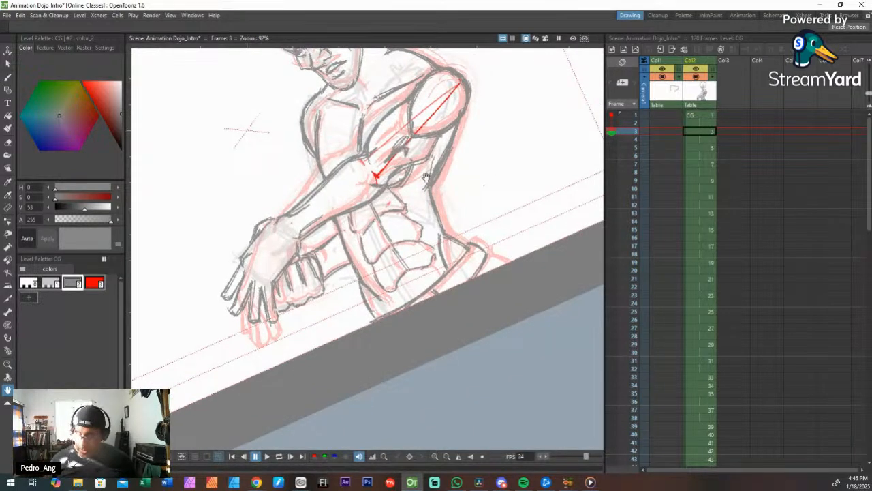
key("b")
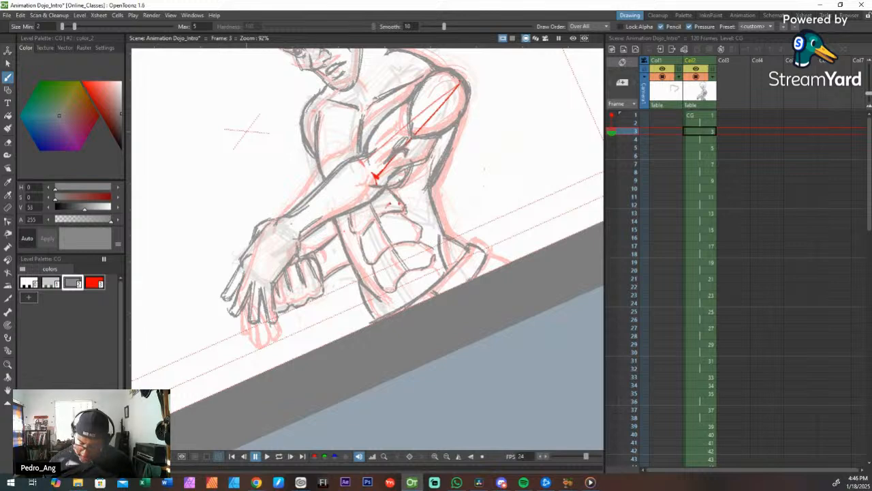
left_click_drag(359, 231, 376, 264)
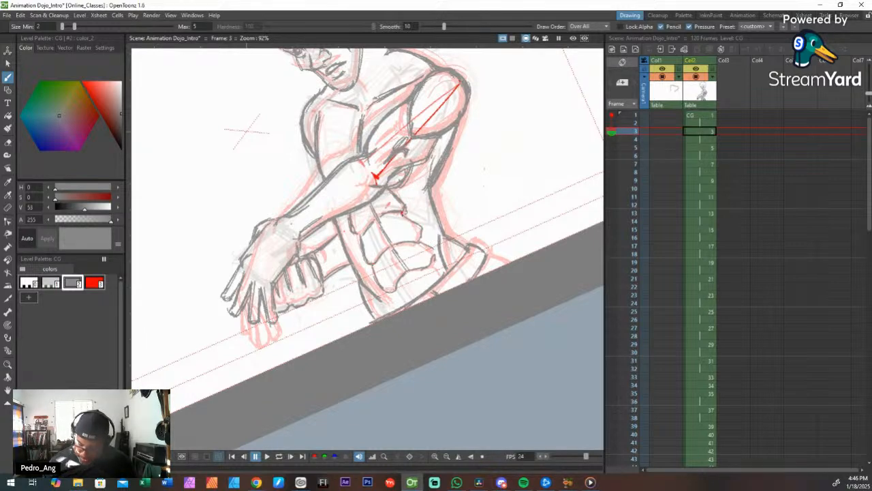
left_click_drag(420, 234, 431, 254)
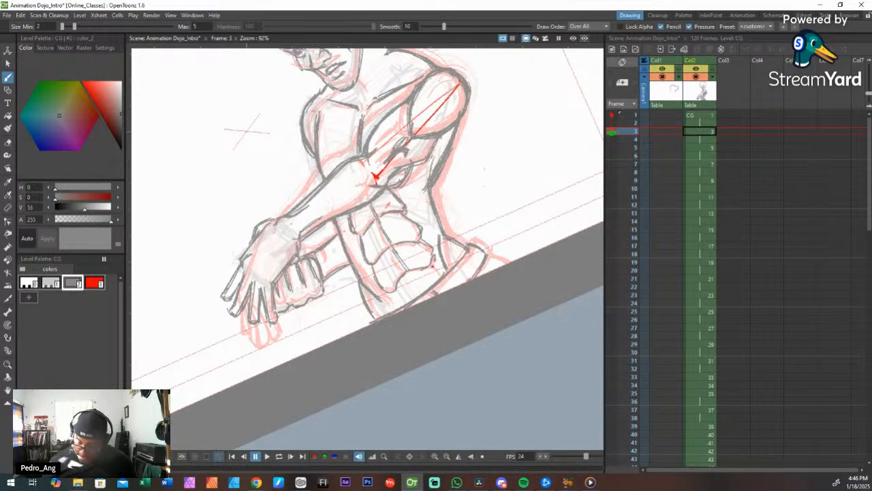
mouse_move(394, 293)
left_mouse_down()
mouse_move(435, 261)
mouse_move(391, 309)
left_mouse_up()
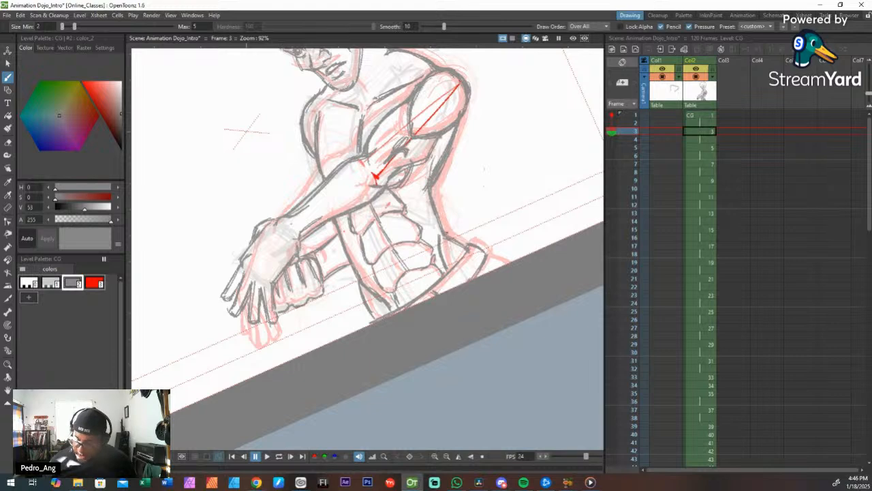
Step: Draw the front and upper outline of the afro in grey color_2, closing the hair contour
key("shift+space")
left_click_drag(447, 185, 446, 221)
key("space")
left_click_drag(454, 99, 452, 133)
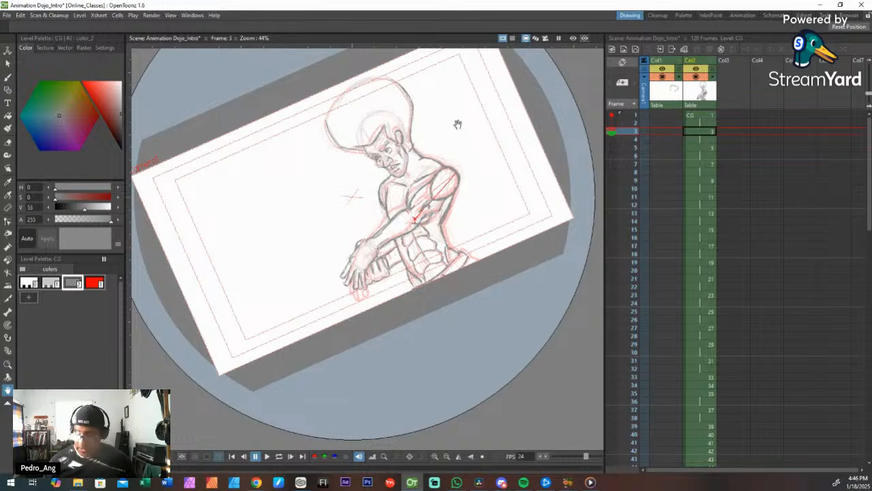
key("shift+space")
left_click_drag(457, 124, 387, 84)
key("space")
left_click_drag(313, 123, 404, 187)
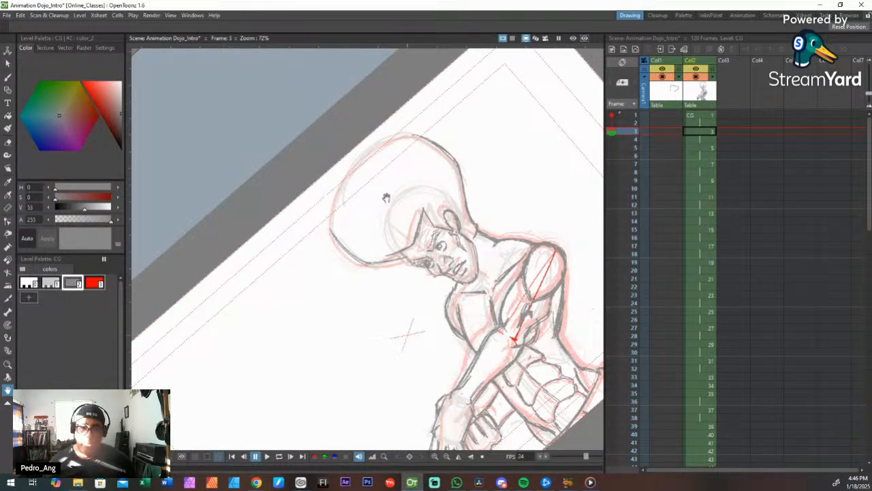
key("b")
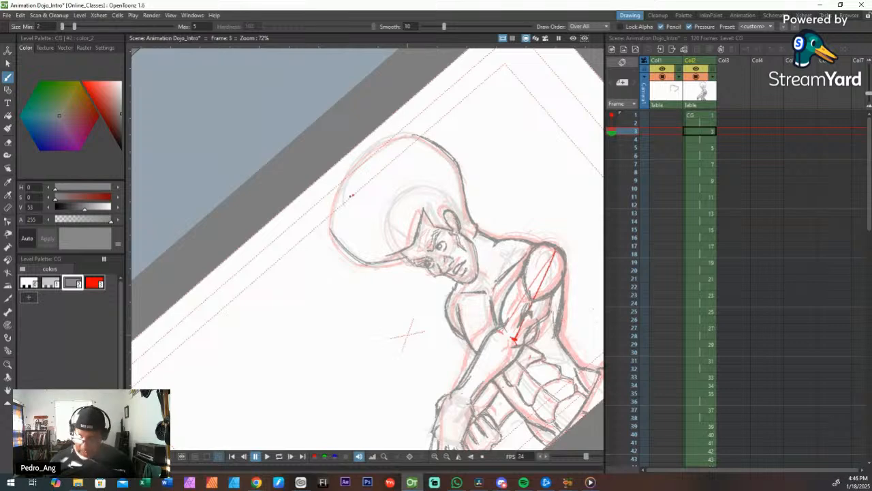
left_click_drag(331, 226, 359, 167)
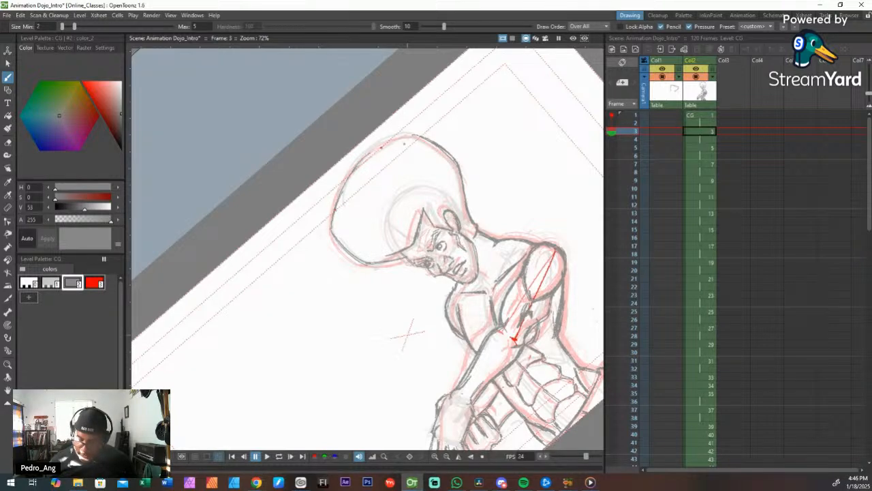
mouse_move(415, 135)
left_mouse_down()
mouse_move(345, 181)
mouse_move(332, 228)
left_mouse_up()
mouse_move(341, 196)
left_mouse_down()
mouse_move(353, 174)
mouse_move(404, 139)
left_mouse_up()
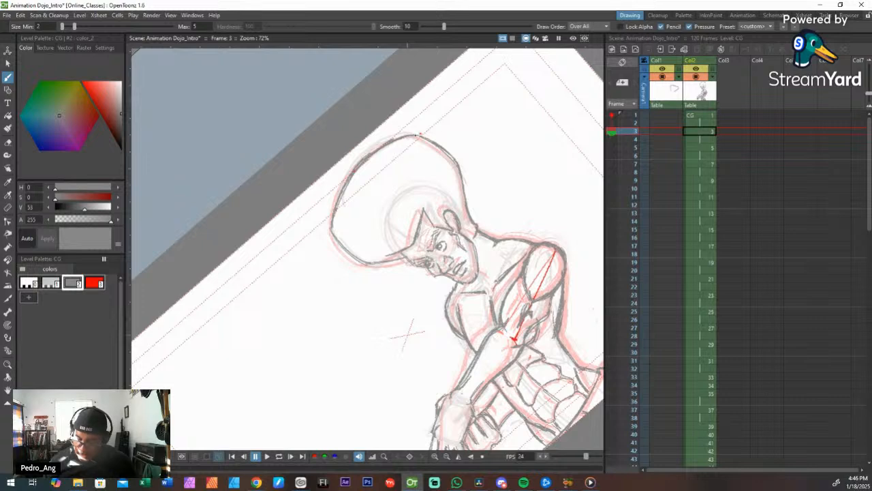
Step: Reset the canvas rotation to view the whole figure upright and save the scene
key("shift+space")
mouse_move(478, 130)
left_mouse_down()
mouse_move(477, 162)
mouse_move(514, 163)
mouse_move(510, 220)
mouse_move(522, 269)
mouse_move(521, 244)
mouse_move(427, 221)
left_mouse_up()
key("ctrl+space")
key("shift+space")
key("space")
key("alt+0")
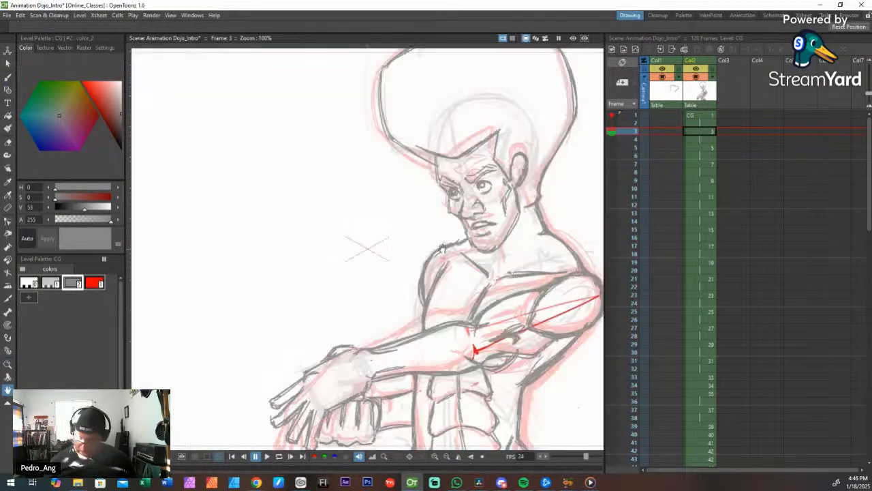
left_click_drag(456, 257, 457, 239)
key("ctrl+space")
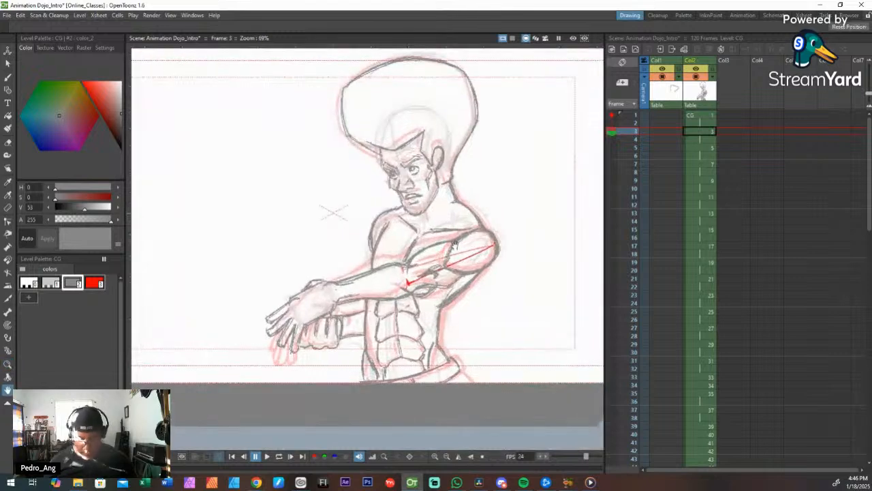
key("ctrl+s")
Step: Flip back and forth through frames 1 to 5 to compare the finished poses with the frame 5 rough
left_click(710, 117)
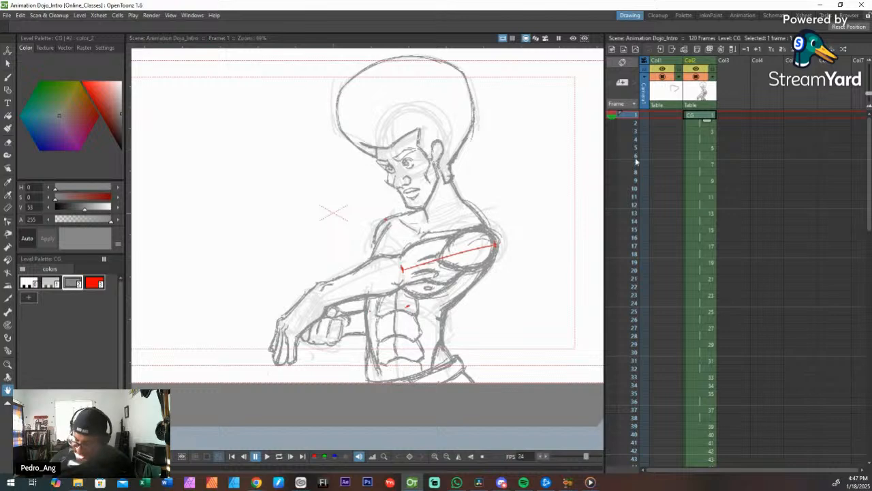
left_click(710, 139)
key("Down")
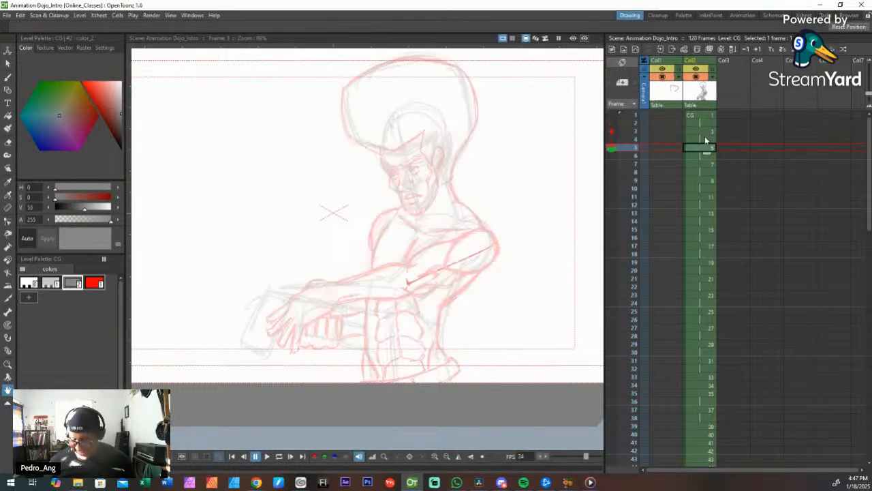
key("Up")
key("Up")
key("Up")
key("Down")
key("Down")
key("Down")
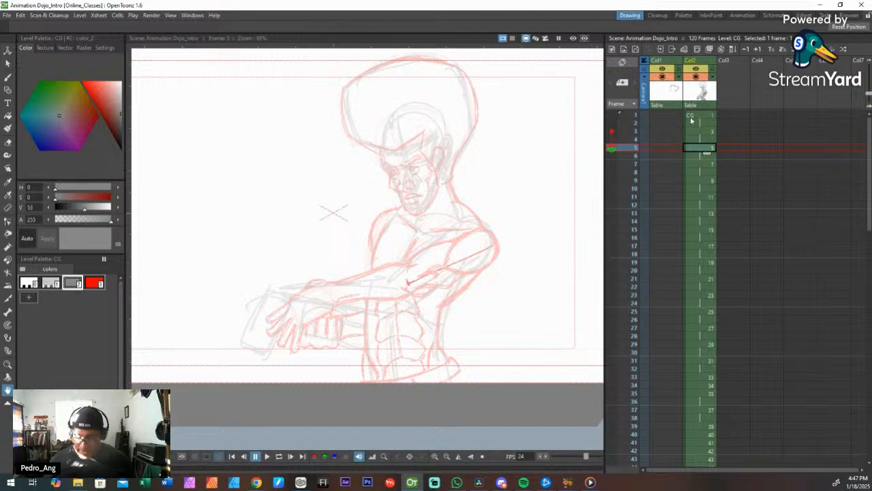
key("Up")
key("Up")
key("Up")
key("Up")
key("Down")
key("Down")
key("Down")
key("Down")
key("Up")
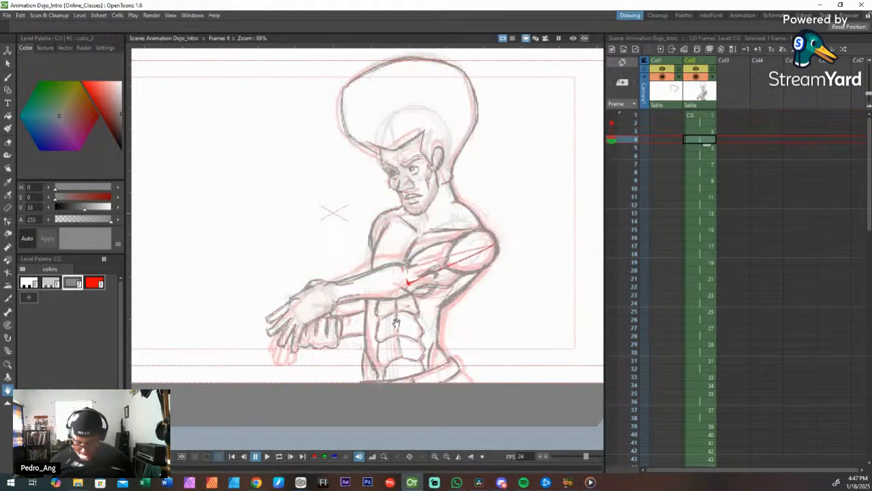
key("Down")
key("Up")
key("Down")
key("Up")
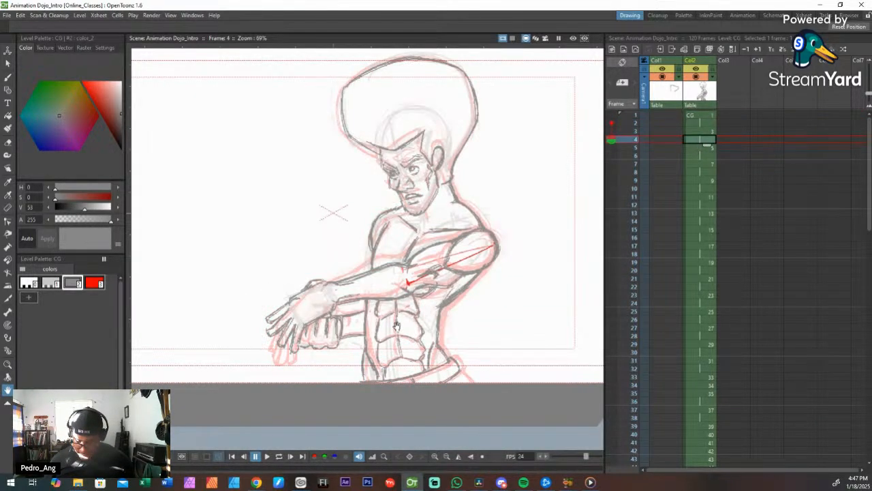
key("Up")
key("Up")
key("Up")
key("Down")
key("Down")
key("Down")
key("Down")
key("Down")
key("Down")
key("Up")
key("Up")
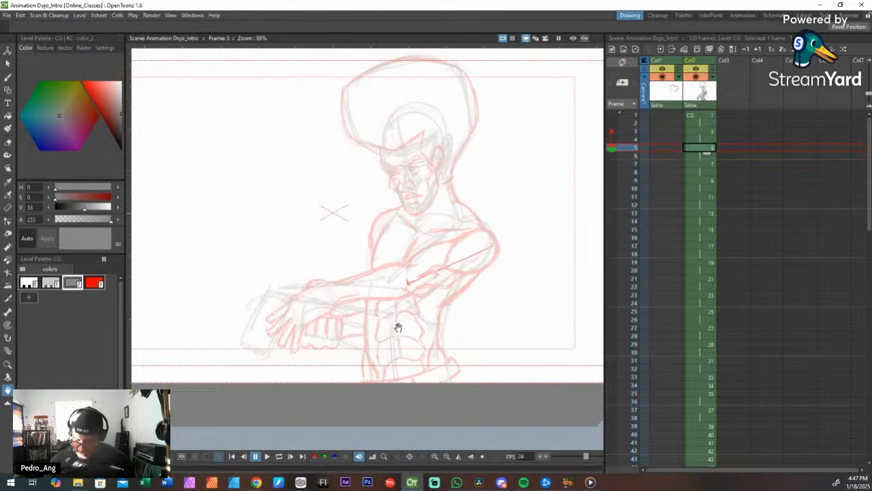
key("Up")
key("Up")
key("Down")
key("Down")
key("Up")
key("Up")
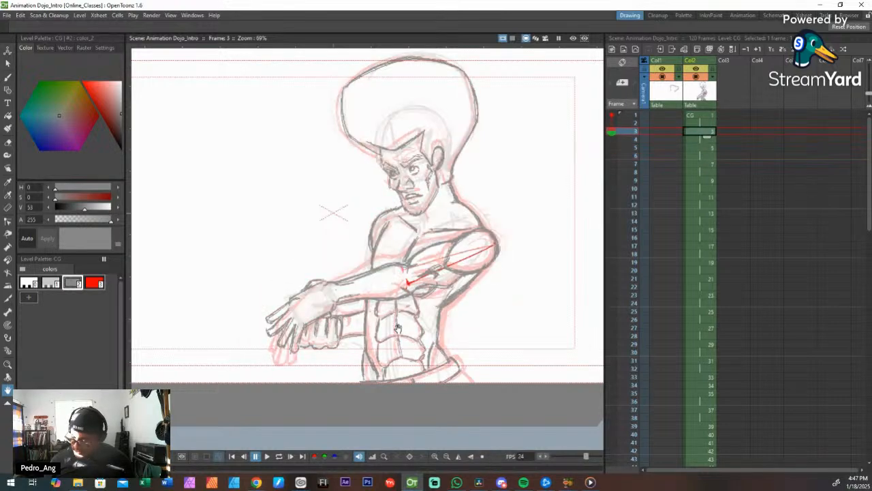
key("Up")
key("Down")
key("Down")
key("Down")
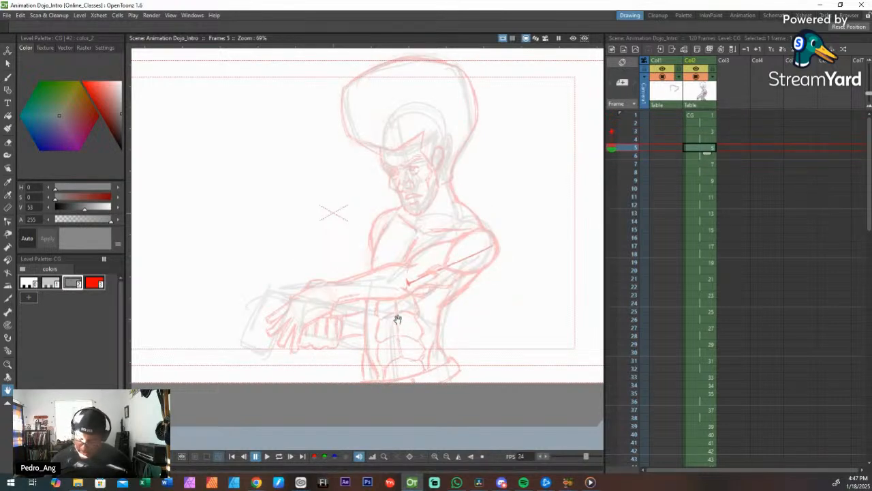
Step: Compare the rough poses on frames 5, 7, 9 and 11 to examine the arm and shoulder movement
left_click(706, 166)
left_click(708, 187)
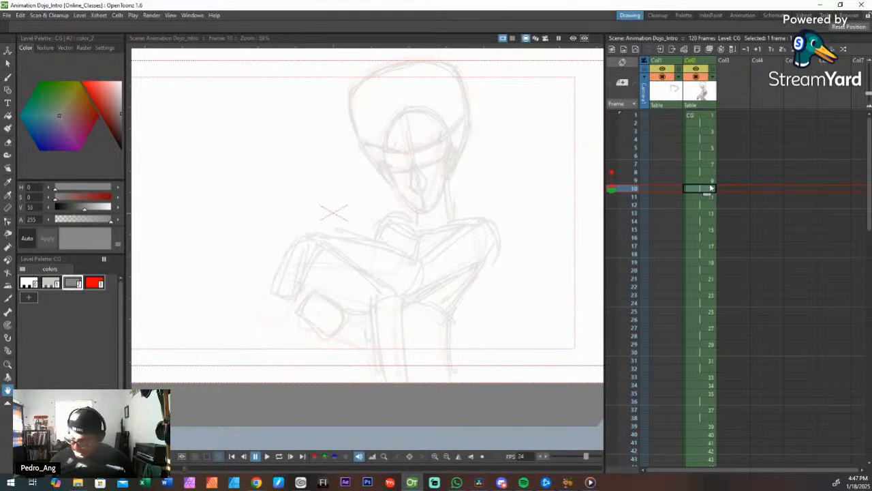
left_click(709, 164)
left_click(711, 180)
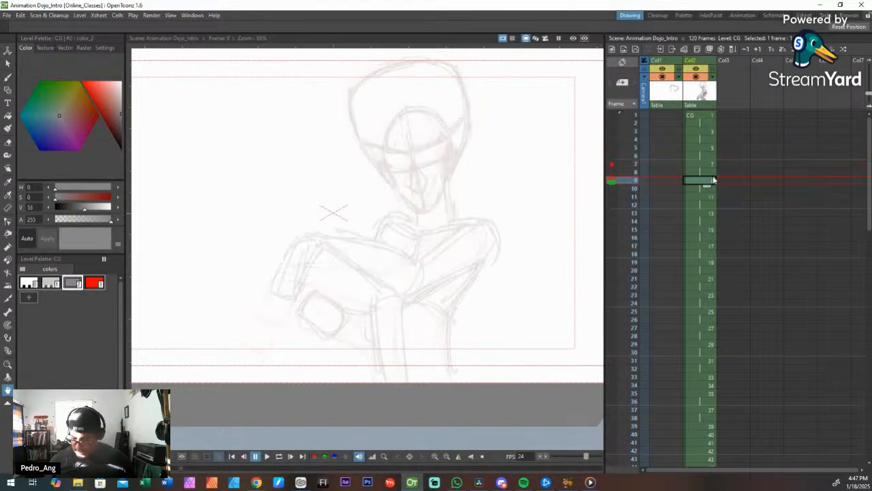
left_click(709, 164)
left_click(709, 180)
left_click(709, 166)
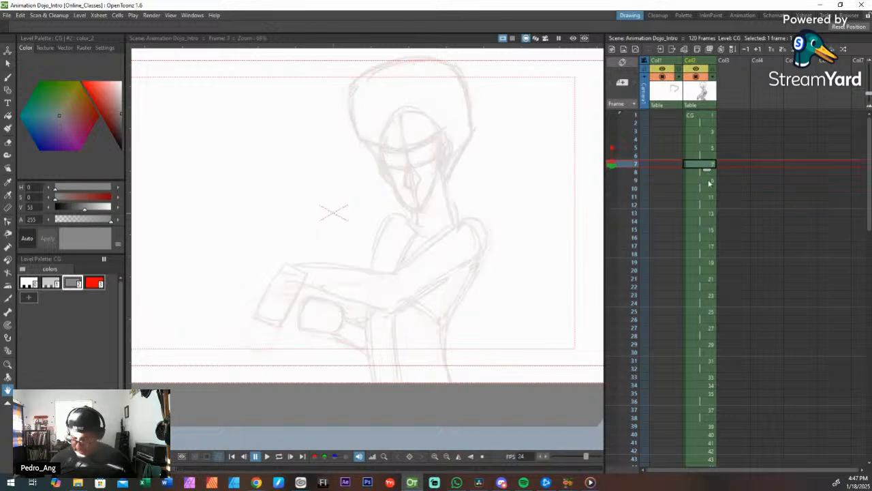
left_click(708, 188)
left_click(708, 156)
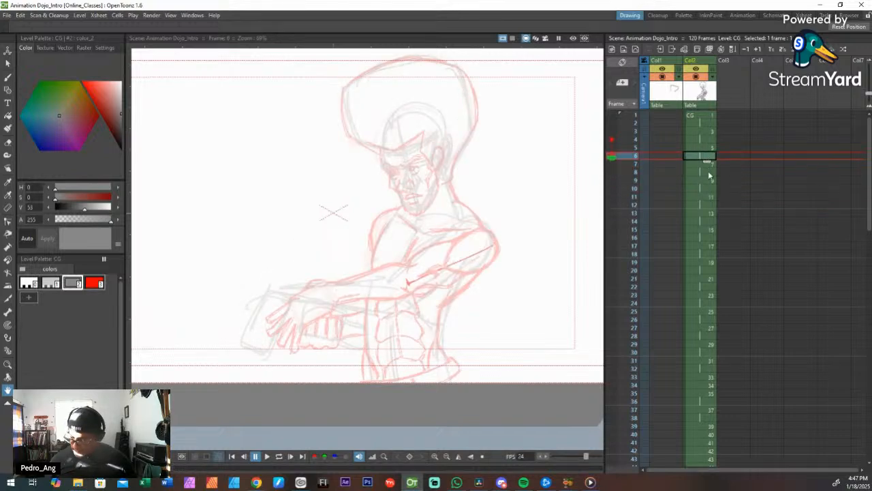
key("Down")
left_click(710, 181)
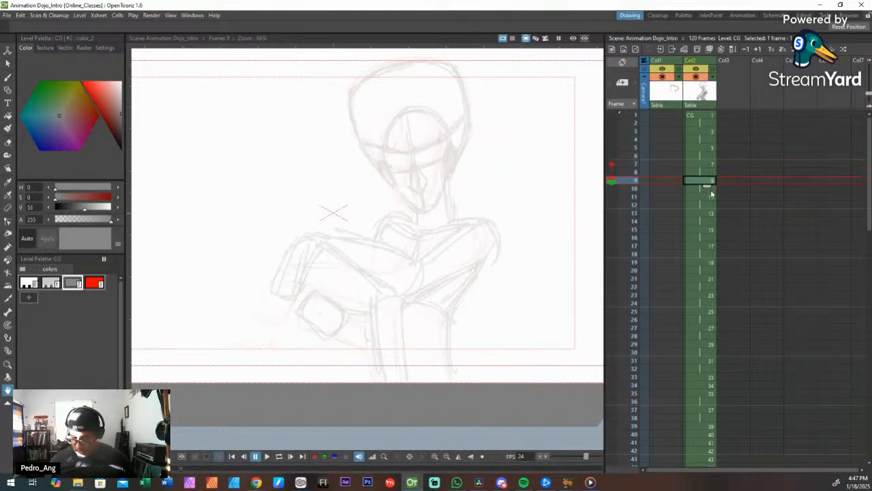
left_click(711, 198)
left_click(710, 181)
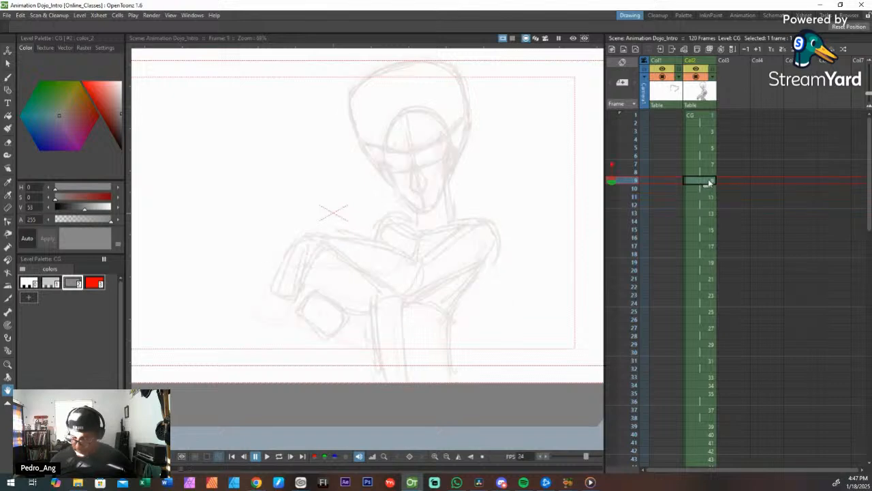
left_click(709, 164)
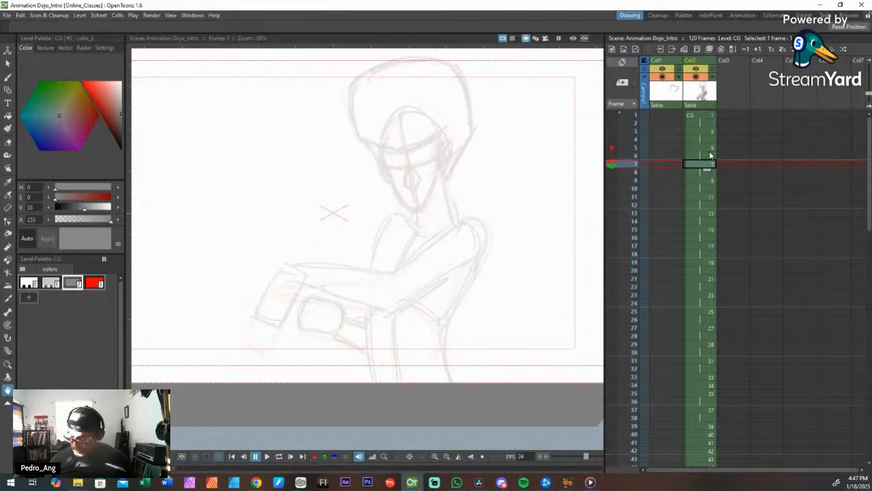
left_click(709, 149)
left_click(709, 165)
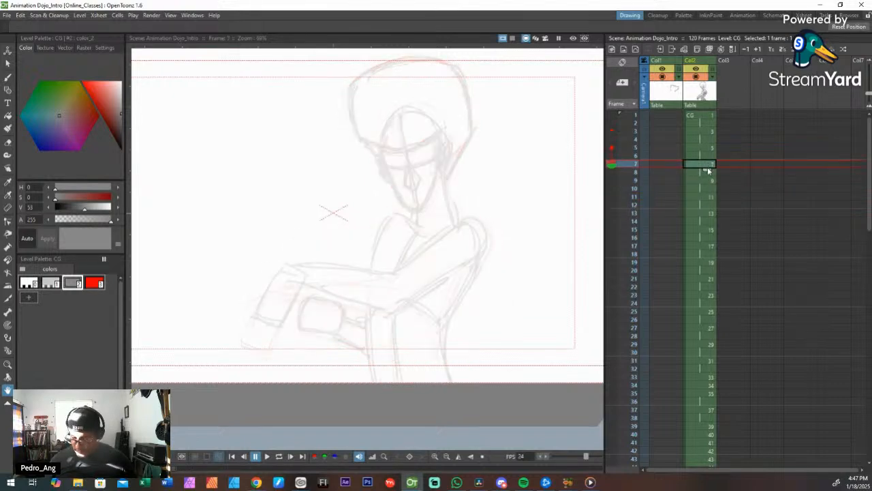
Step: Select the shoulder and arm rough on frame 5 with the freehand selection and shift it slightly to the right
key("b")
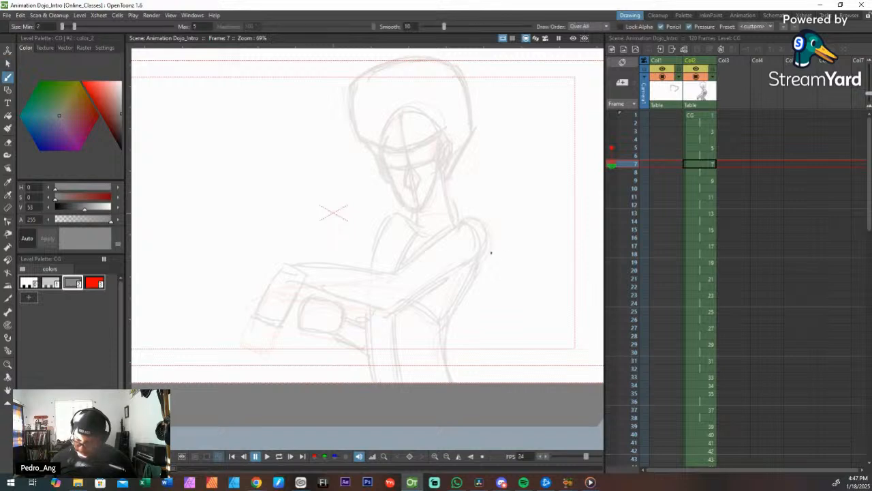
mouse_move(490, 251)
left_mouse_down()
mouse_move(396, 319)
mouse_move(325, 295)
mouse_move(232, 331)
mouse_move(288, 257)
mouse_move(379, 271)
mouse_move(481, 215)
mouse_move(483, 272)
mouse_move(494, 238)
left_mouse_up()
key("s")
left_click(706, 147)
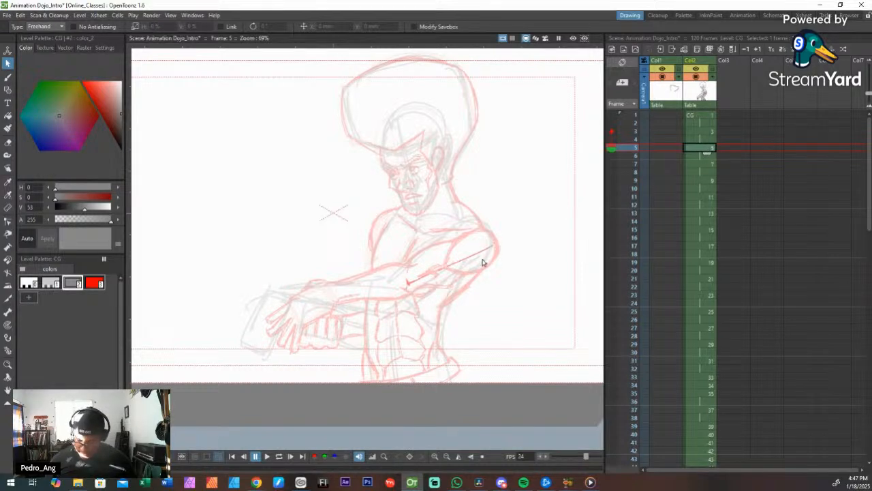
mouse_move(498, 249)
left_mouse_down()
mouse_move(416, 310)
mouse_move(372, 318)
mouse_move(300, 313)
mouse_move(254, 363)
mouse_move(247, 272)
mouse_move(355, 269)
mouse_move(396, 262)
mouse_move(452, 233)
mouse_move(500, 233)
left_mouse_up()
left_click_drag(470, 234, 478, 235)
left_click(554, 232)
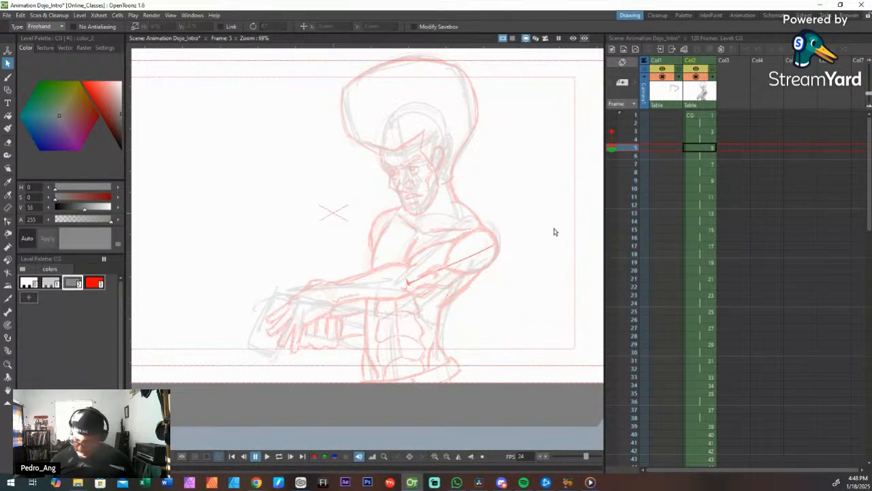
Step: Flip back and forth through frames 1 to 10 to examine how the rough arm and shoulder poses progress
key("Up")
key("Down")
key("Down")
key("Down")
key("Down")
key("Down")
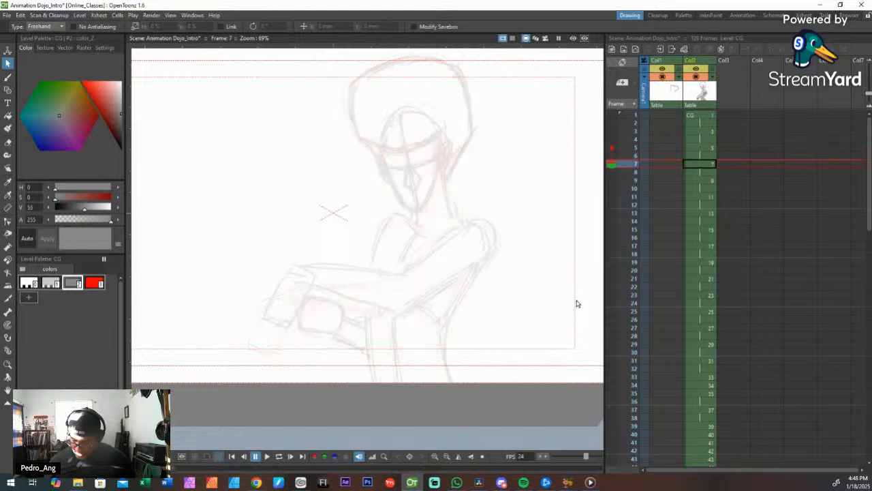
key("Down")
key("Down")
key("Up")
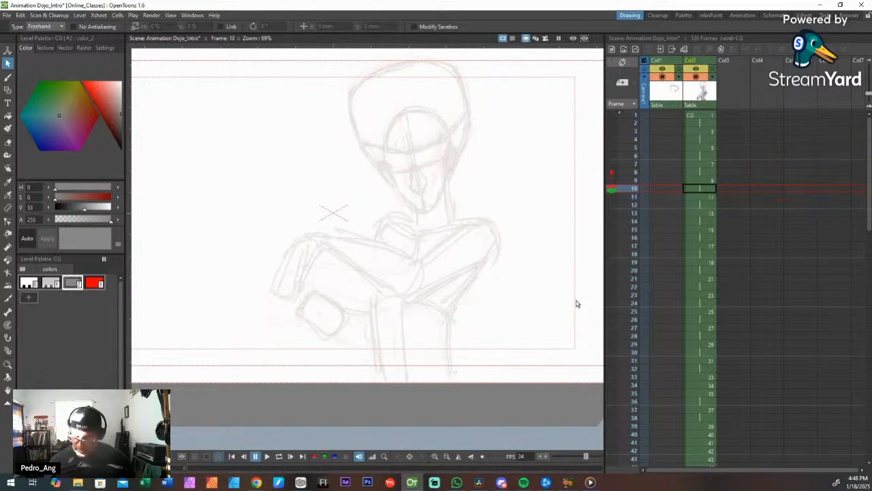
key("Up")
key("Up")
key("Up")
key("Up")
key("Up")
key("Up")
key("Up")
key("Up")
key("Up")
Step: Step through the roughs to frame 28 and back to study the body turn and the raised, crossing arms
key("Down")
key("Down")
key("Down")
key("Down")
key("Down")
key("Down")
key("Down")
key("Down")
key("Down")
key("Down")
key("Down")
key("Down")
key("Down")
key("Down")
key("Down")
key("Down")
key("Down")
key("Down")
key("Down")
key("Down")
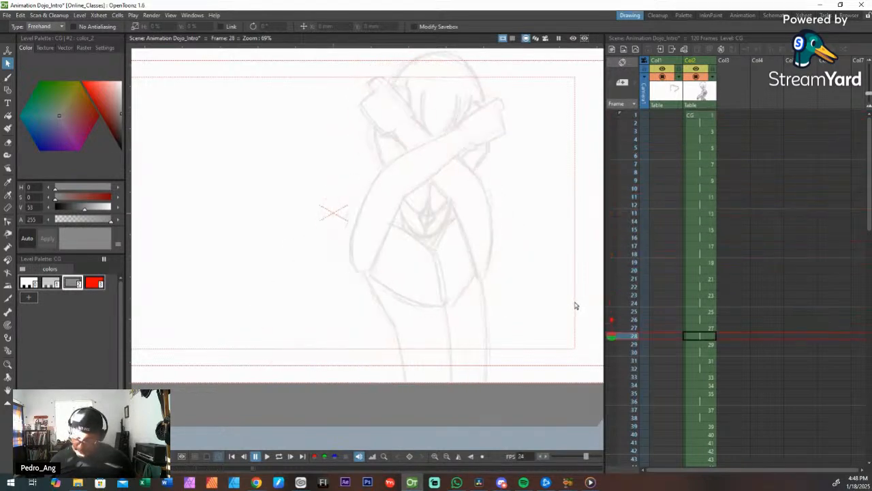
key("Up")
key("Up")
key("Up")
key("Up")
key("Up")
key("Up")
key("Up")
key("Up")
key("Up")
key("Up")
key("Up")
key("Up")
key("Up")
key("Up")
key("Up")
key("Up")
key("Up")
key("Up")
key("Up")
key("Up")
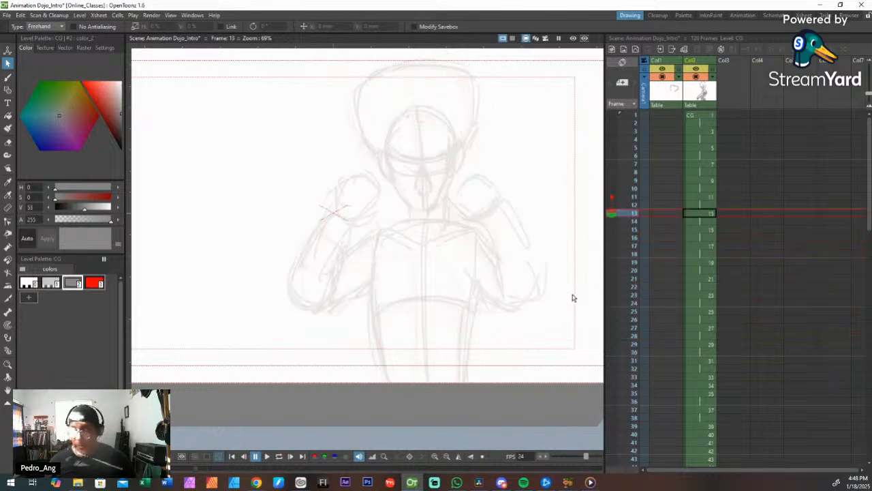
key("Up")
key("Up")
Step: Return to frame 5 and compare its rough with the frame 3 pose and the frame 7 rough
left_click(708, 149)
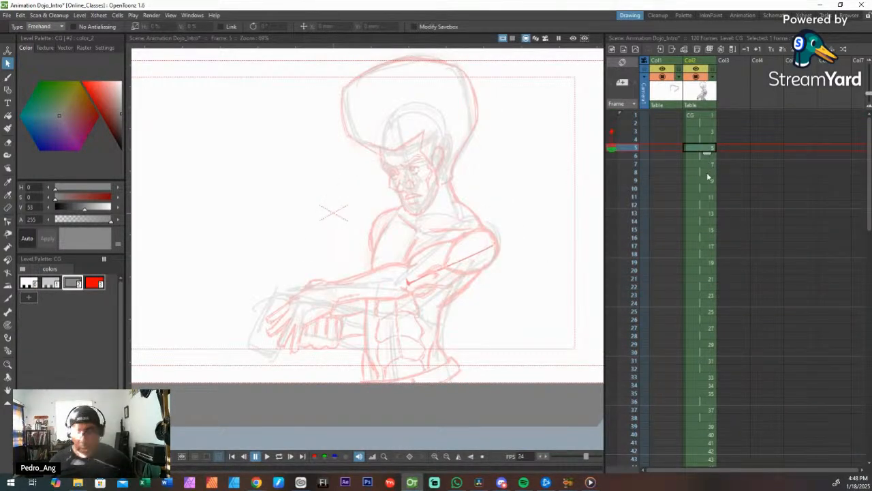
key("Down")
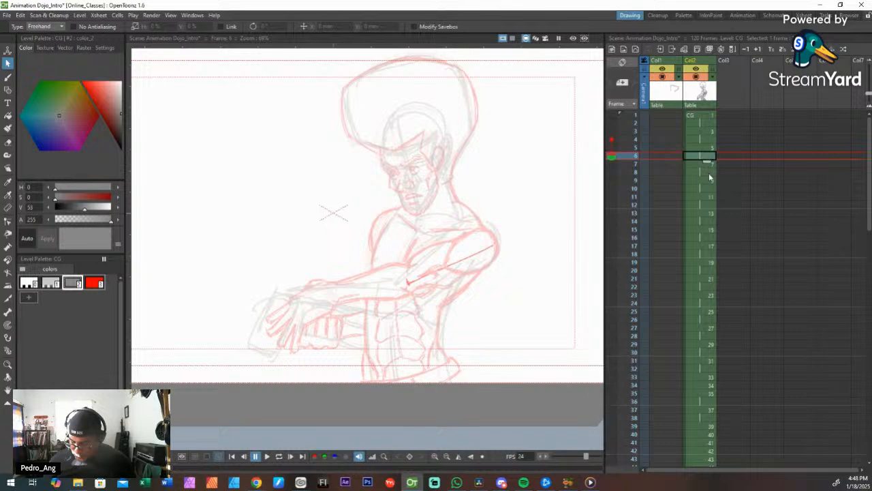
key("Up")
key("Up")
key("Down")
key("Down")
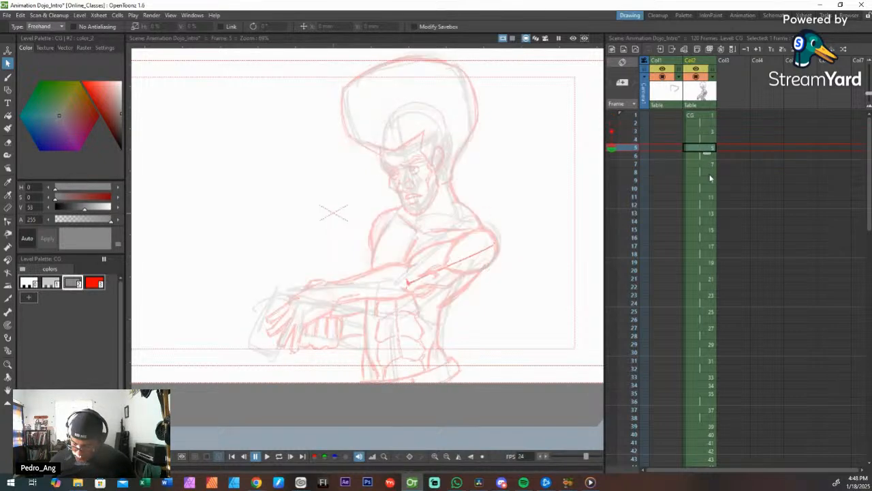
key("Up")
key("Up")
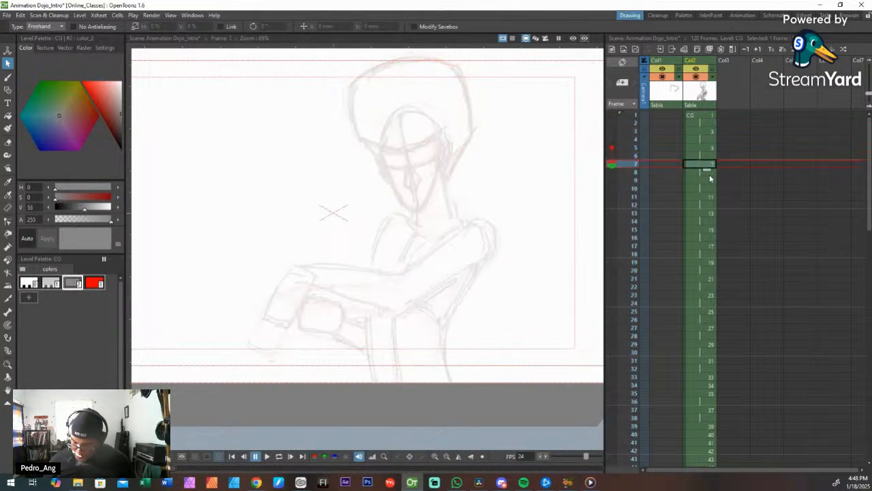
key("Down")
key("Down")
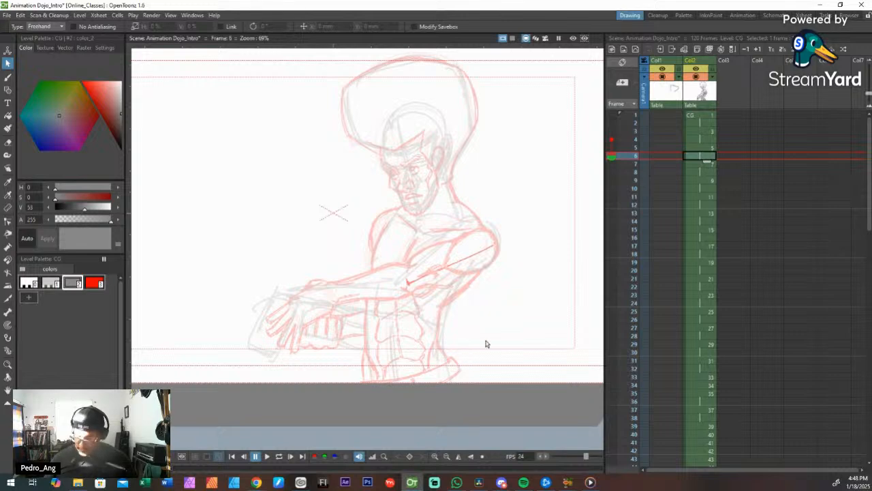
Step: Remove frame 3 from the onion skin so the frame 5 rough shows alone
left_click(615, 147)
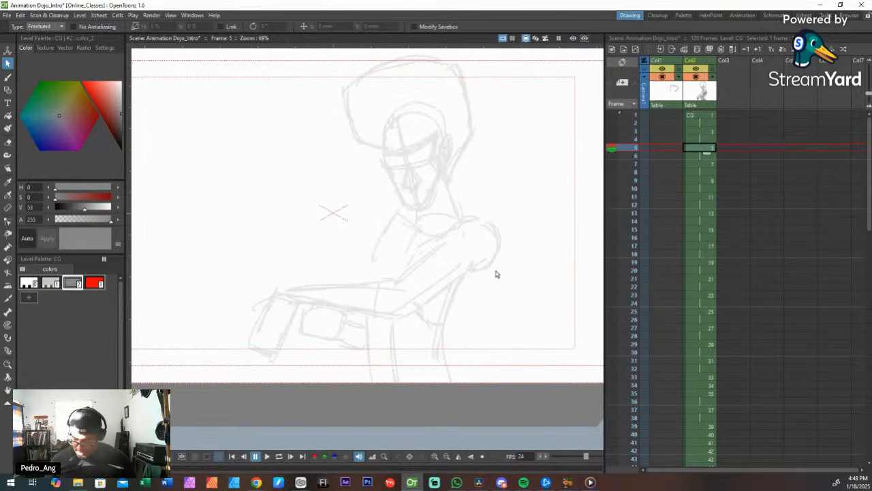
key("Up")
key("Down")
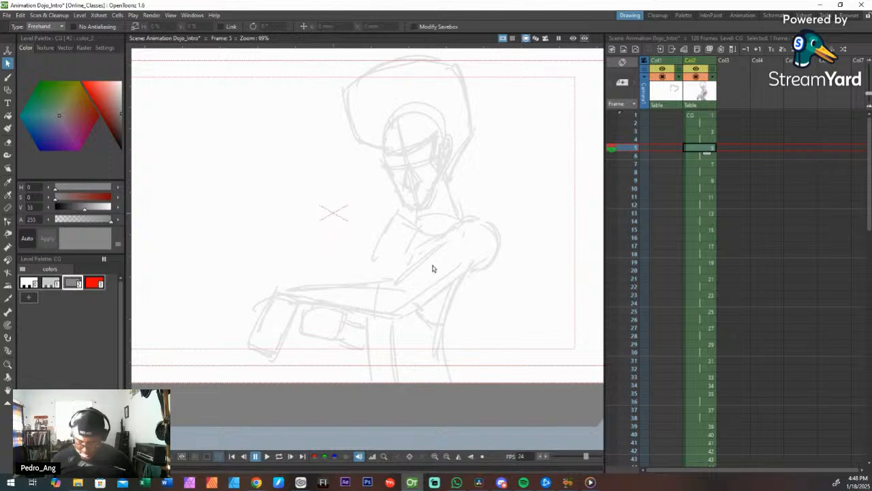
Step: Sketch fuller shoulders, the chest side and an elbow circle on the frame 5 rough with the light gray color_1 brush
left_click(51, 282)
key("alt+0")
key("space")
left_click_drag(498, 251, 387, 178)
key("b")
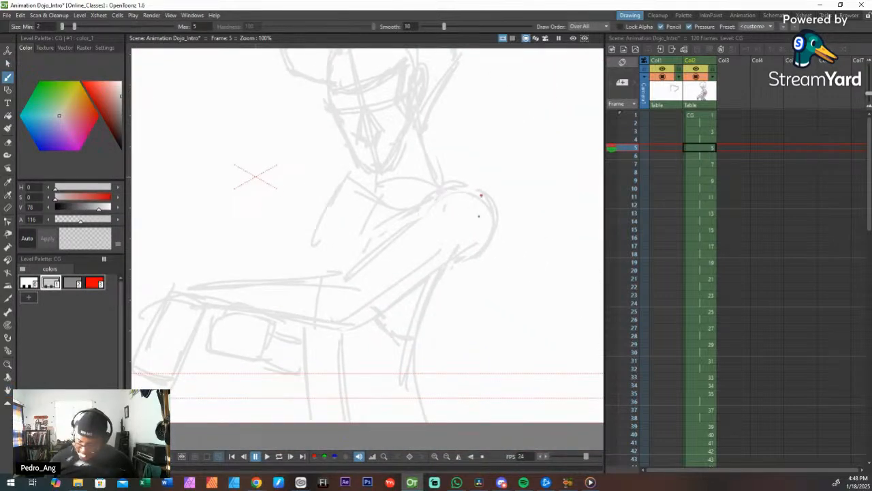
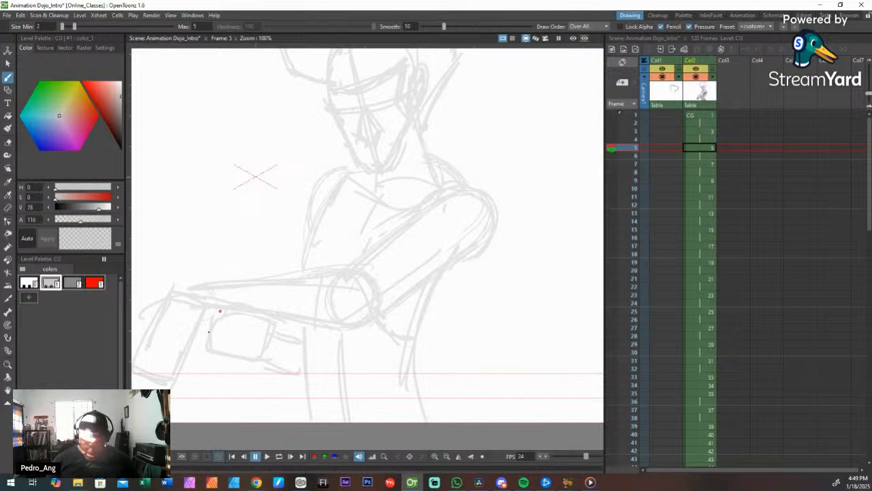
Step: Check the torso against frame 3 and sketch the back contour from the near shoulder down to the waist on frame 5
scroll(403, 315, "up", 4)
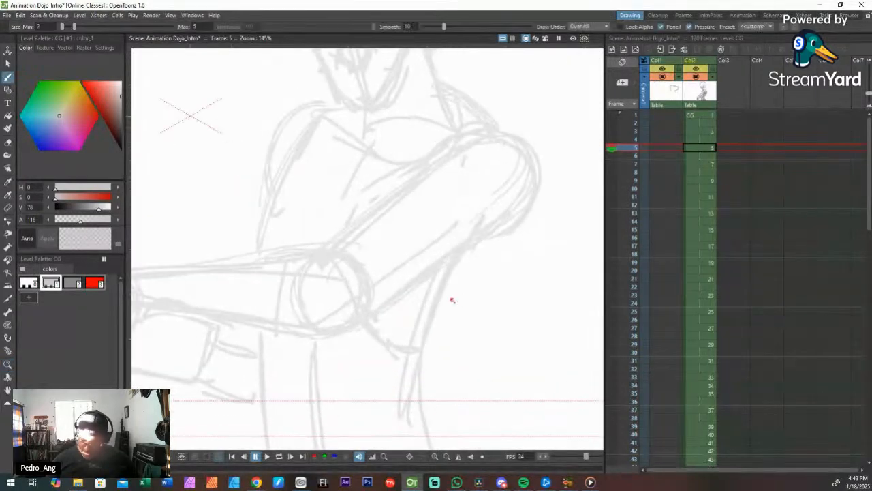
key("space")
left_click_drag(469, 251, 471, 236)
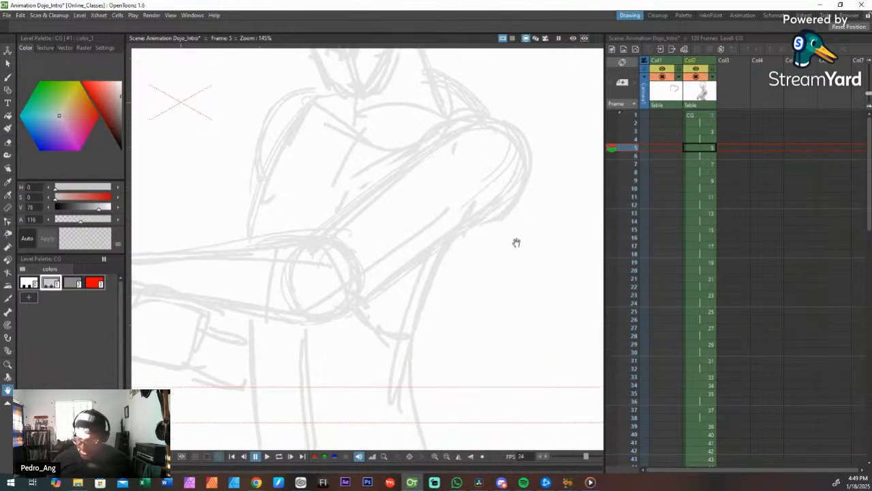
left_click(706, 131)
left_click(706, 140)
left_click(707, 149)
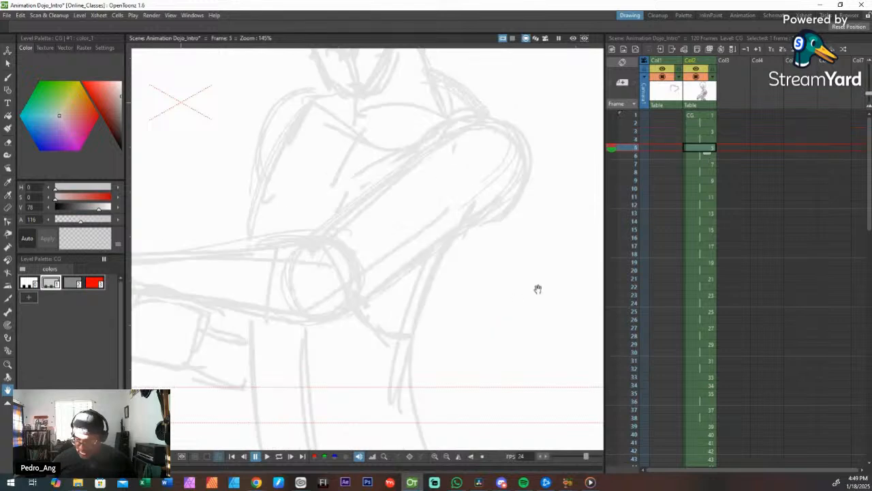
left_click(708, 141)
left_click(707, 150)
key("b")
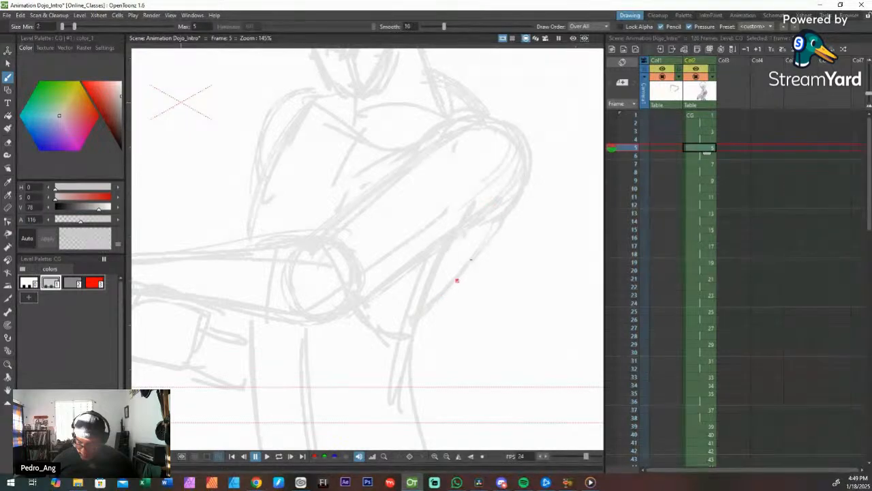
Step: Sketch the hip line flaring out below the waist on frame 5, using the preceding pose as reference
key("space")
mouse_move(423, 314)
left_mouse_down()
mouse_move(461, 232)
mouse_move(448, 262)
left_mouse_up()
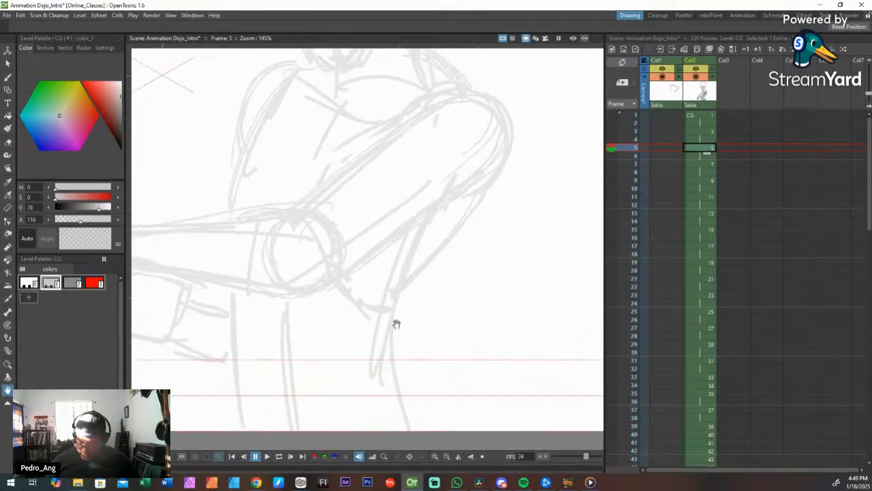
mouse_move(396, 323)
left_mouse_down()
mouse_move(422, 289)
mouse_move(418, 323)
left_mouse_up()
key("Up")
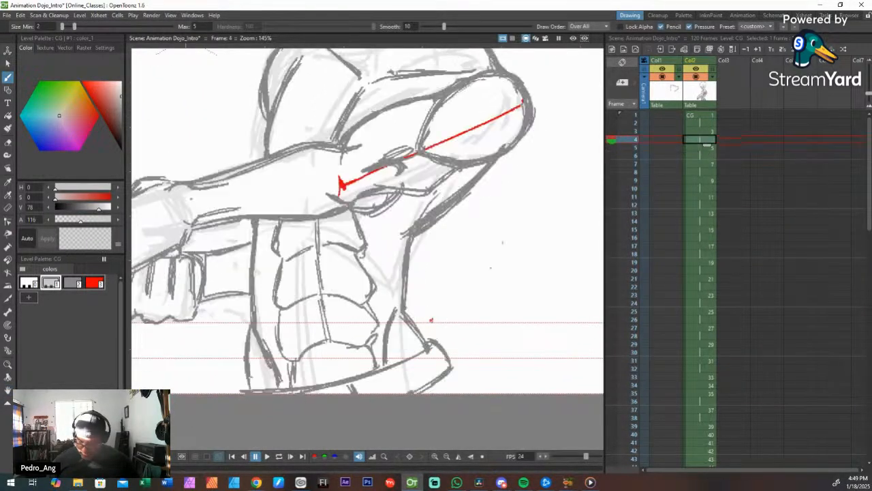
key("Down")
left_click_drag(436, 350, 459, 393)
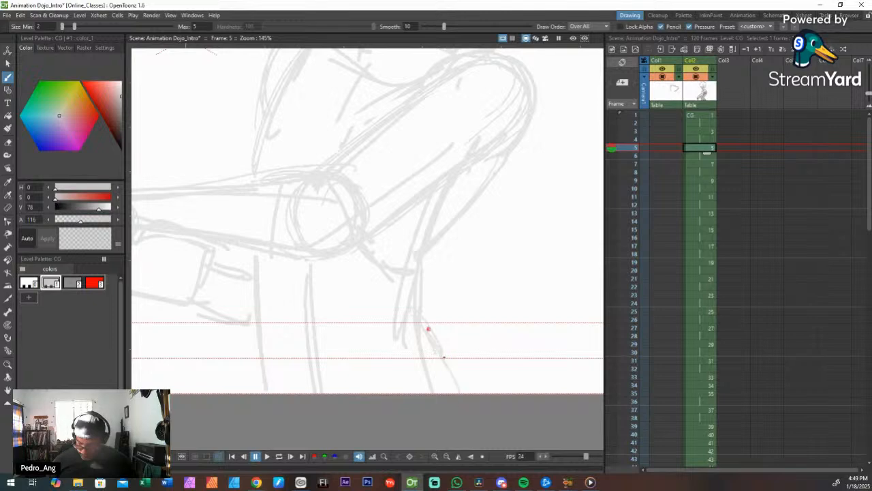
Step: Check the frame 5 torso rough against the preceding pose and reinforce its hip and chest-side lines
key("Up")
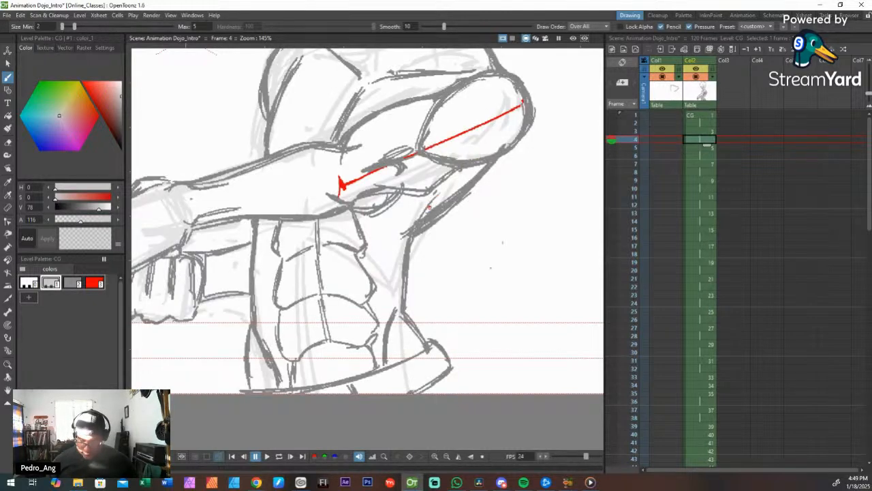
key("Down")
key("Up")
key("Down")
key("Up")
key("Down")
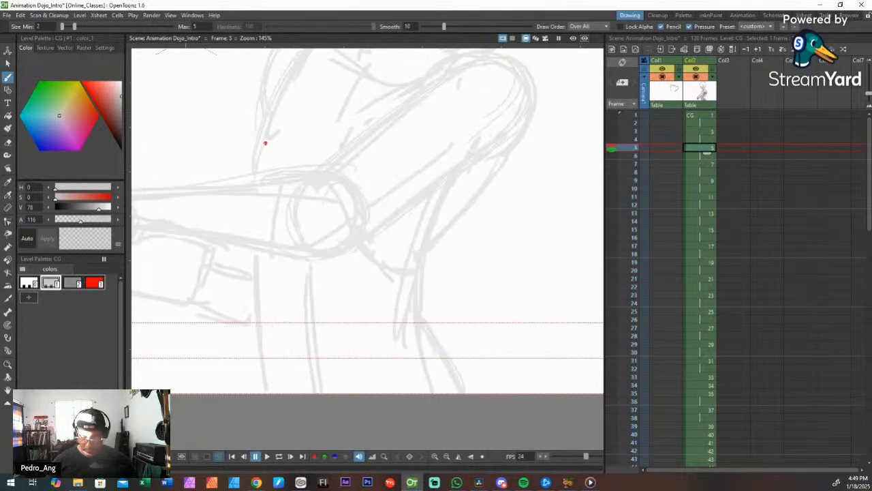
key("Up")
key("Down")
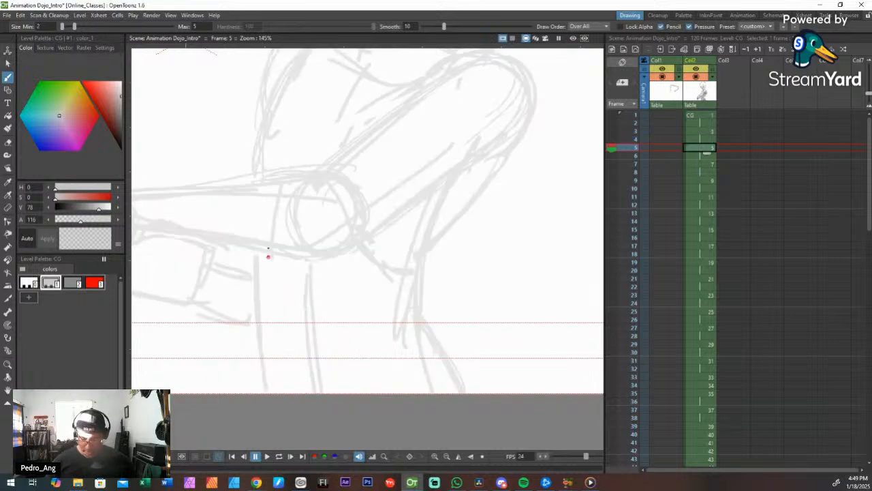
Step: Compare the frame 5 head rough with the frame 3 face by temporarily showing frame 3 in the onion skin
key("space")
mouse_move(488, 198)
left_mouse_down()
mouse_move(495, 261)
mouse_move(503, 206)
left_mouse_up()
mouse_move(493, 150)
left_mouse_down()
mouse_move(476, 303)
mouse_move(483, 235)
mouse_move(451, 218)
left_mouse_up()
scroll(399, 197, "up", 4)
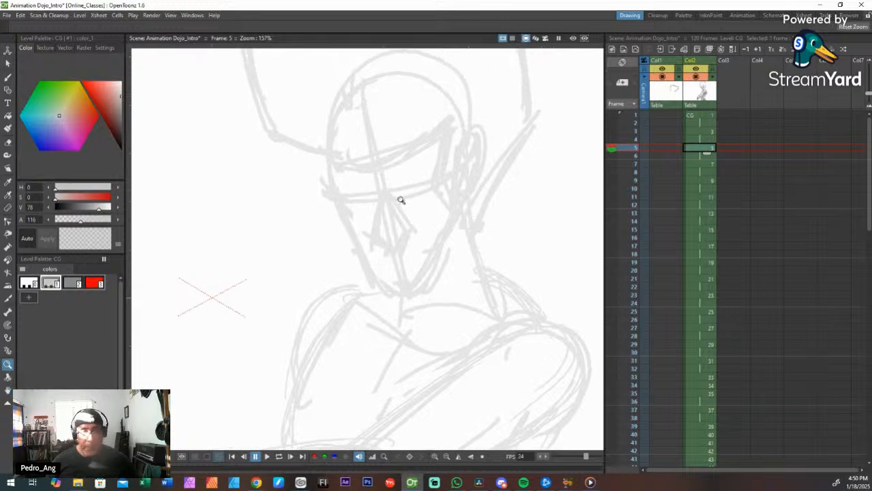
left_click(612, 132)
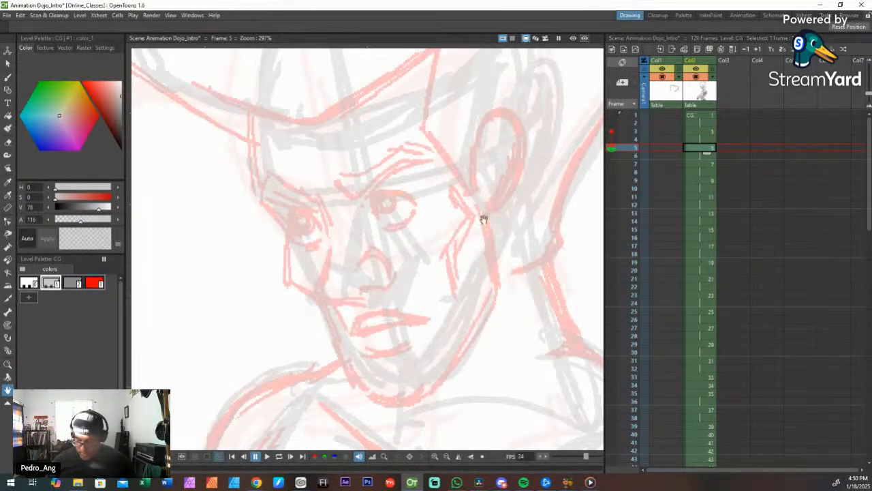
key("Up")
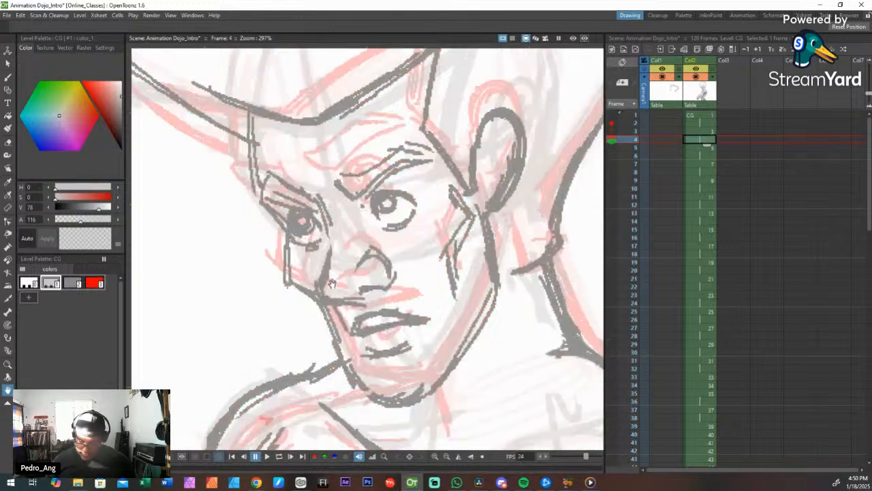
key("Down")
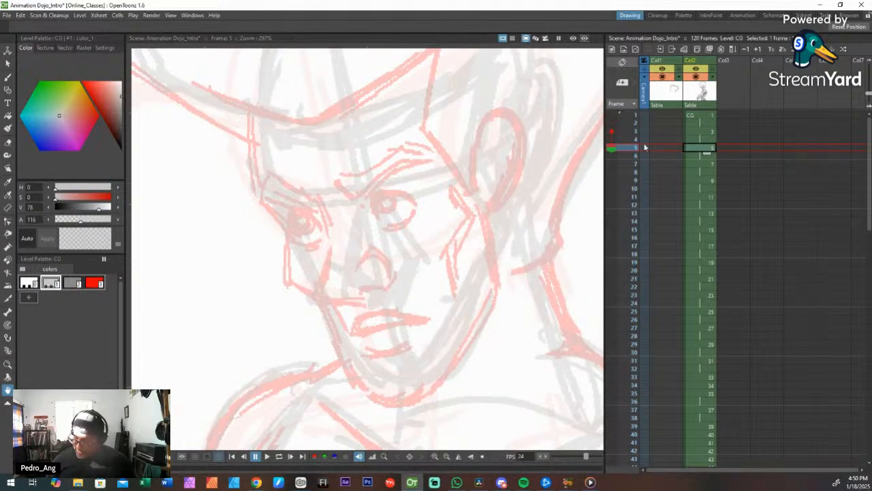
left_click(612, 133)
Step: Draw the underside of the nose and the near nostril wing on frame 5 with the darker gray color_2, checking frame 3
left_click(73, 283)
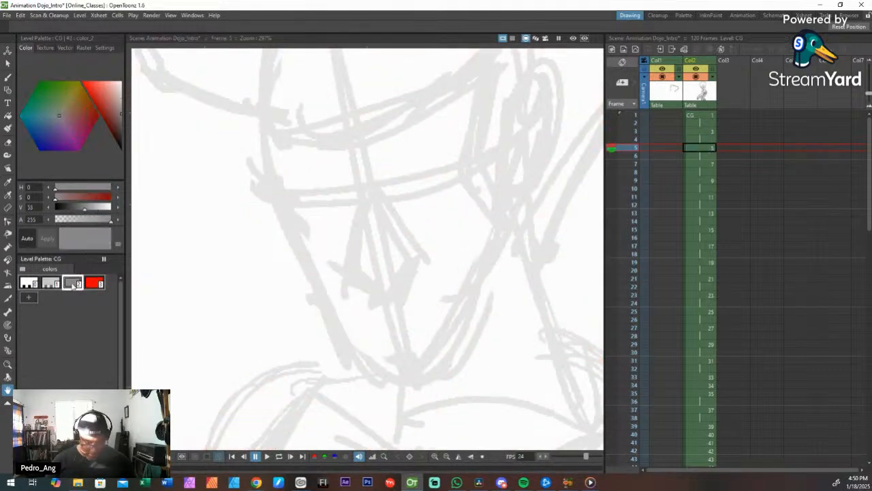
key("b")
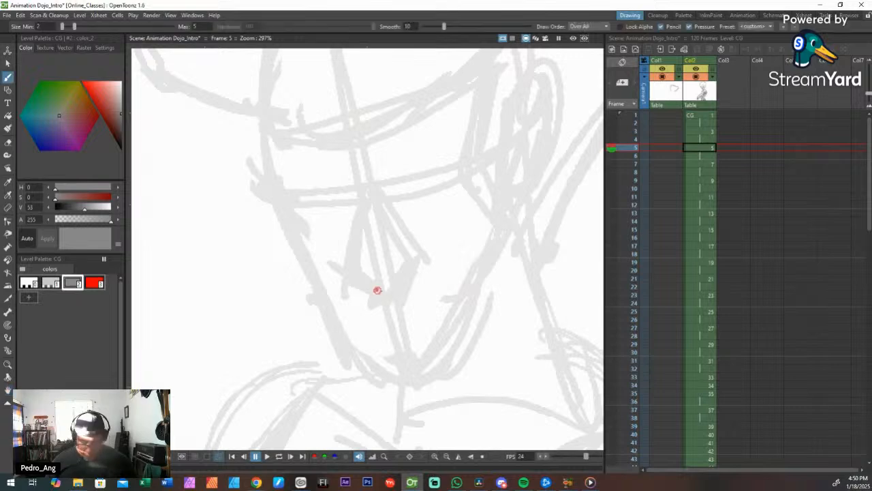
mouse_move(363, 290)
left_mouse_down()
mouse_move(425, 265)
mouse_move(408, 237)
left_mouse_up()
key("comma")
key("period")
key("comma")
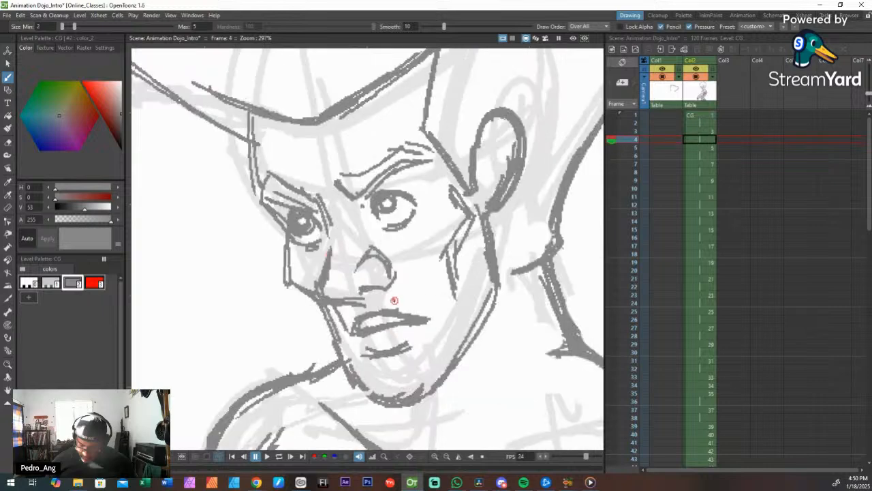
key("period")
Step: Undo the first far-side nostril strokes and redraw the curve as a cleaner line joined to the nose's underside
mouse_move(352, 259)
left_mouse_down()
mouse_move(364, 289)
mouse_move(346, 251)
mouse_move(350, 279)
left_mouse_up()
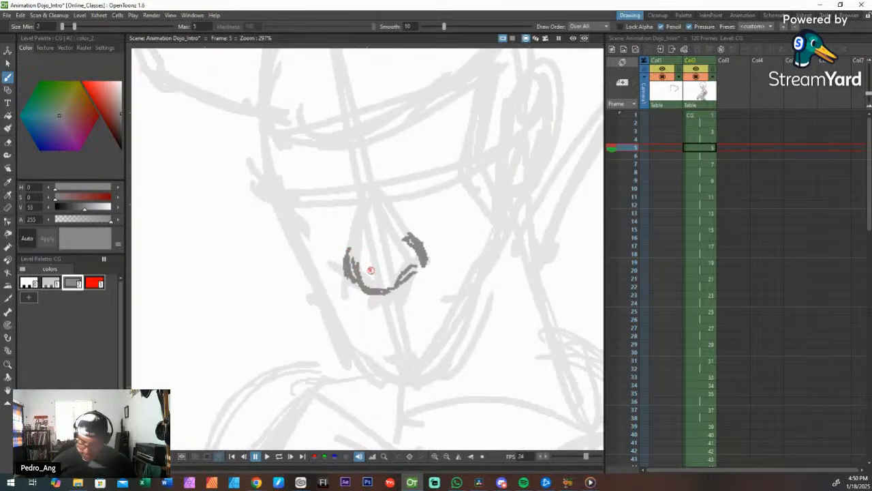
key("ctrl+z")
key("ctrl+z")
key("ctrl+z")
key("ctrl+z")
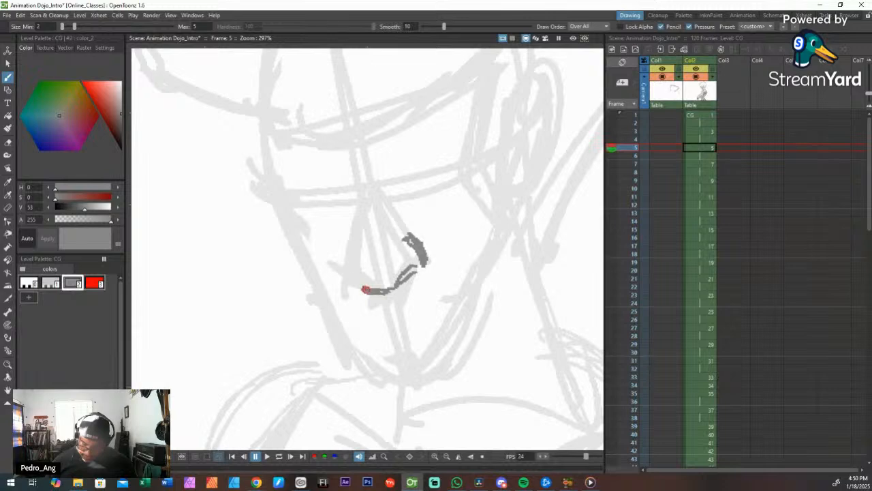
mouse_move(366, 289)
left_mouse_down()
mouse_move(353, 275)
mouse_move(355, 244)
left_mouse_up()
Step: Draw the nose bridge line up to the brow and outline the far eyebrow on frame 5
left_click_drag(358, 198, 361, 252)
key("ctrl+z")
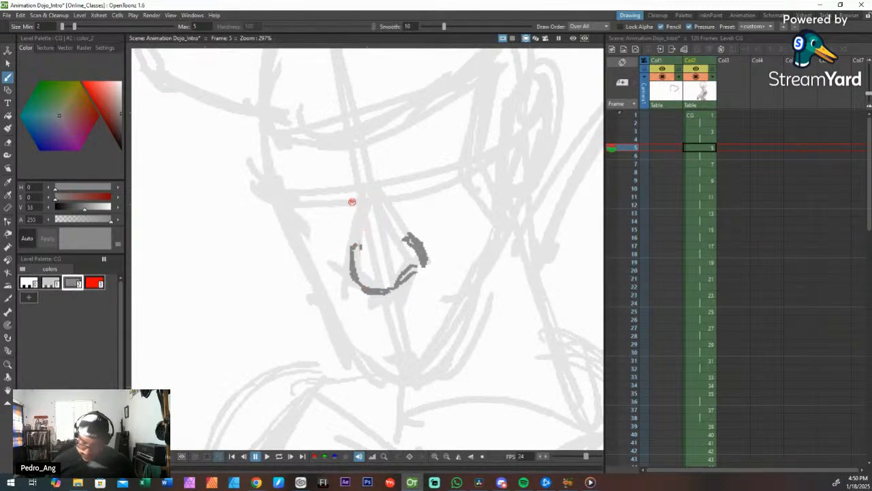
left_click_drag(352, 198, 361, 256)
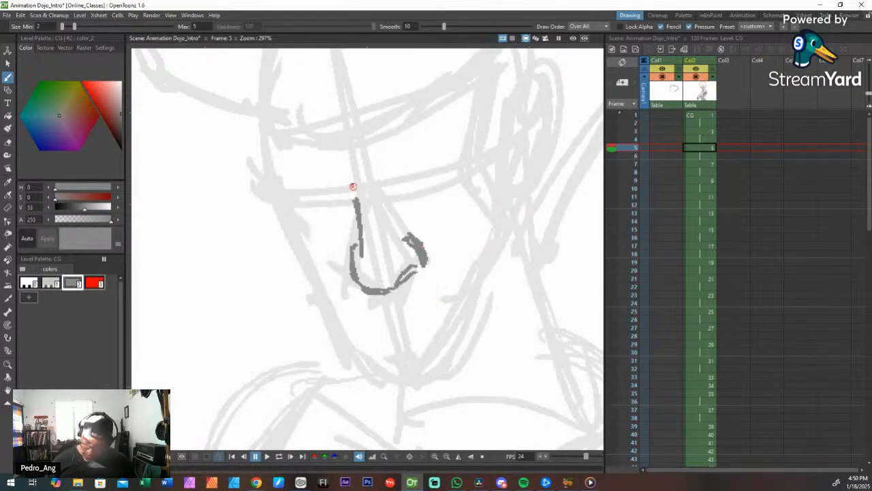
mouse_move(341, 166)
left_mouse_down()
mouse_move(348, 189)
mouse_move(343, 176)
mouse_move(331, 191)
mouse_move(275, 186)
mouse_move(273, 158)
mouse_move(345, 164)
mouse_move(322, 184)
mouse_move(265, 191)
mouse_move(267, 169)
mouse_move(339, 164)
left_mouse_up()
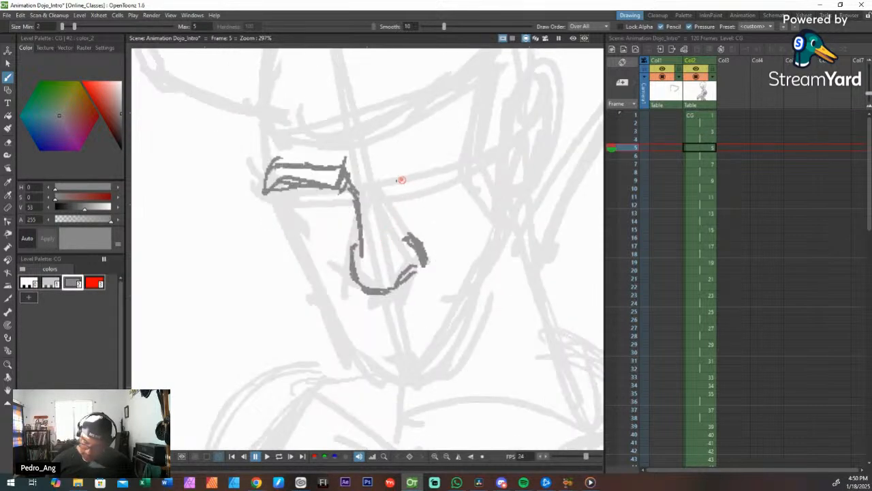
Step: Undo the far eyebrow strokes and the nose bridge line on frame 5
key("ctrl+z")
key("ctrl+z")
key("ctrl+z")
key("ctrl+z")
key("ctrl+z")
key("ctrl+z")
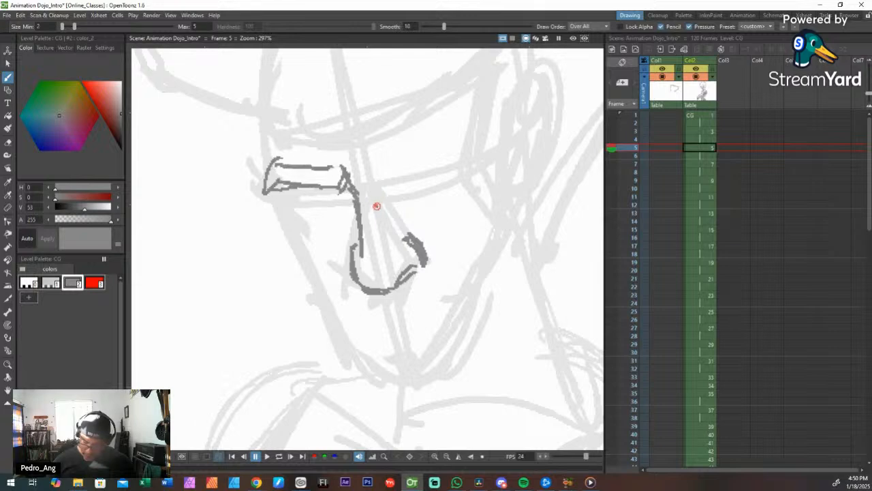
key("ctrl+z")
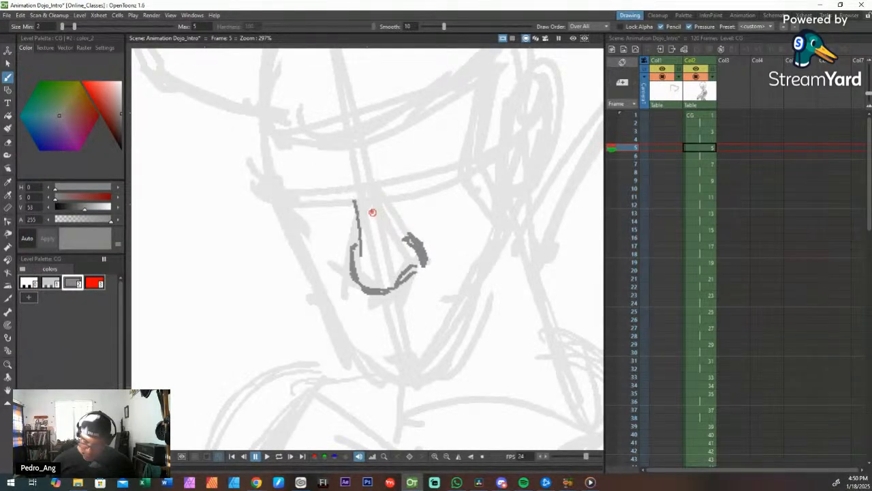
key("ctrl+z")
Step: Redraw the nose bridge and far eyebrow on frame 5, outline the near eyebrow, and check them against the neighbouring drawing
left_click_drag(363, 206, 344, 178)
left_click_drag(362, 260, 363, 207)
mouse_move(347, 176)
left_mouse_down()
mouse_move(343, 197)
mouse_move(268, 179)
mouse_move(294, 168)
mouse_move(394, 186)
mouse_move(378, 172)
mouse_move(451, 137)
mouse_move(473, 152)
mouse_move(433, 163)
left_mouse_up()
mouse_move(401, 193)
left_mouse_down()
mouse_move(438, 157)
mouse_move(471, 145)
left_mouse_up()
left_click_drag(470, 148, 393, 192)
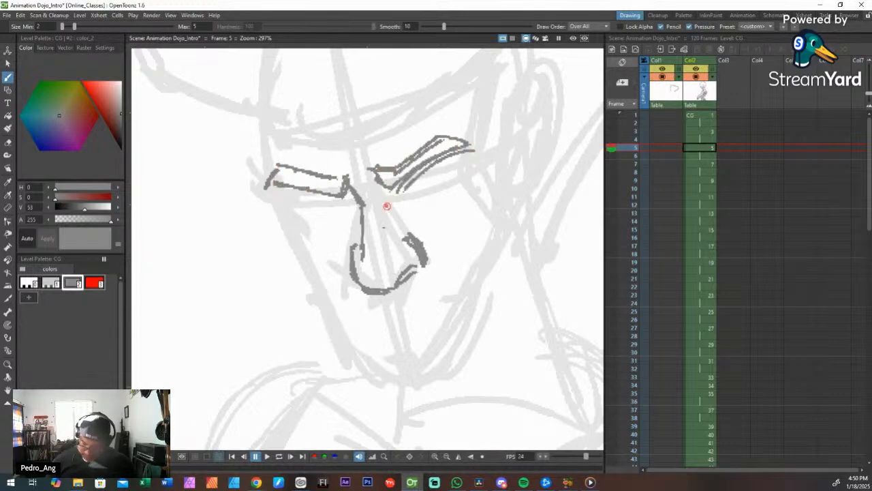
key("comma")
key("period")
key("comma")
key("period")
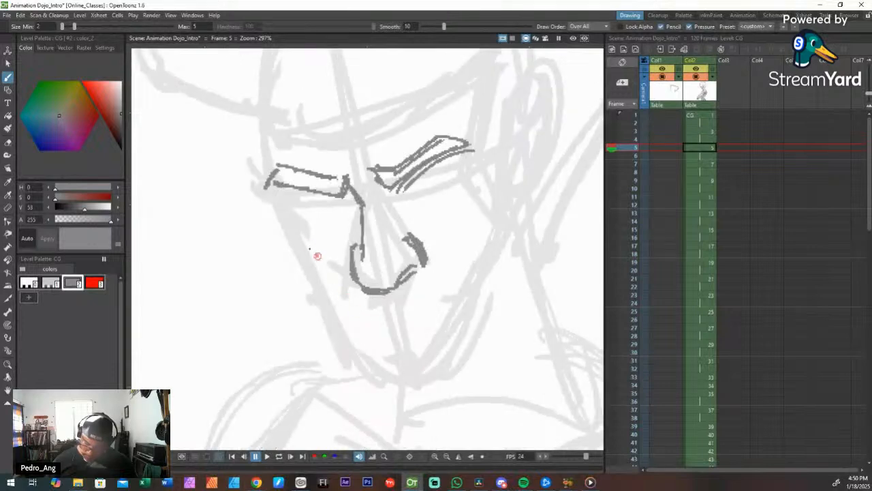
Step: Draw the far cheek contour, the near cheekbone lines and the far jawline down to the chin
mouse_move(270, 195)
left_mouse_down()
mouse_move(333, 301)
mouse_move(353, 355)
left_mouse_up()
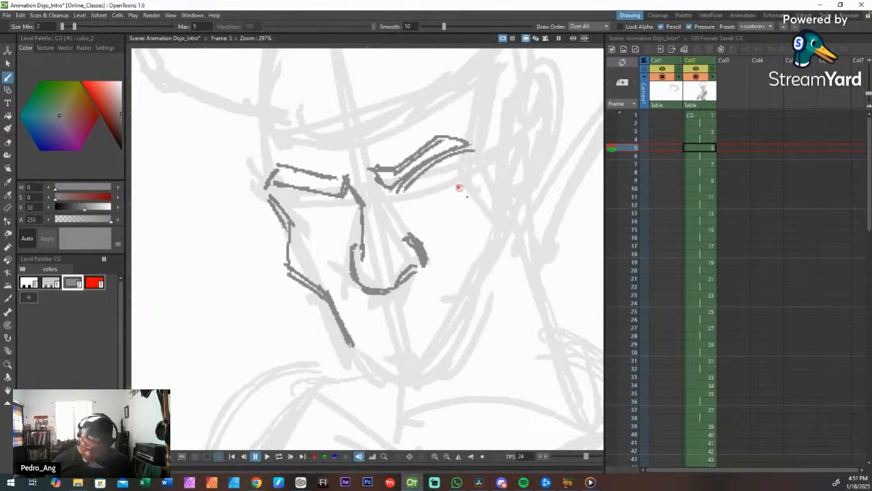
mouse_move(459, 187)
left_mouse_down()
mouse_move(483, 238)
mouse_move(471, 275)
mouse_move(473, 310)
left_mouse_up()
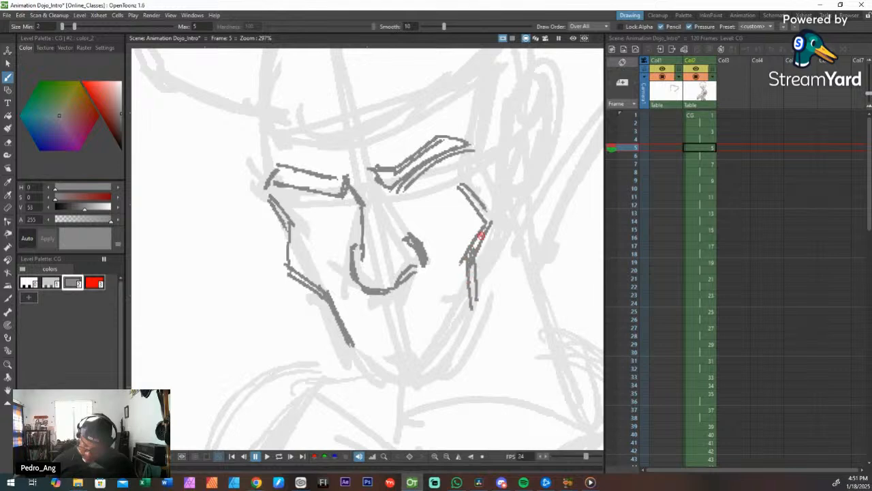
mouse_move(315, 294)
left_mouse_down()
mouse_move(362, 376)
mouse_move(412, 401)
mouse_move(411, 386)
mouse_move(400, 390)
left_mouse_up()
Step: Draw and thicken the near jawline from the cheekbone to the chin, checking it against frame 3
left_click_drag(492, 219, 500, 284)
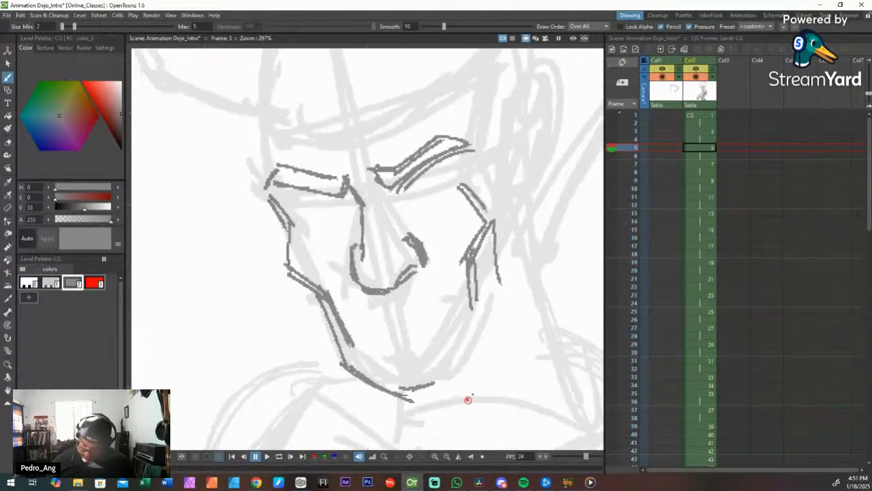
mouse_move(492, 218)
left_mouse_down()
mouse_move(495, 292)
mouse_move(500, 278)
mouse_move(431, 394)
left_mouse_up()
mouse_move(490, 289)
left_mouse_down()
mouse_move(430, 386)
mouse_move(398, 395)
left_mouse_up()
mouse_move(400, 394)
left_mouse_down()
mouse_move(474, 347)
mouse_move(502, 240)
left_mouse_up()
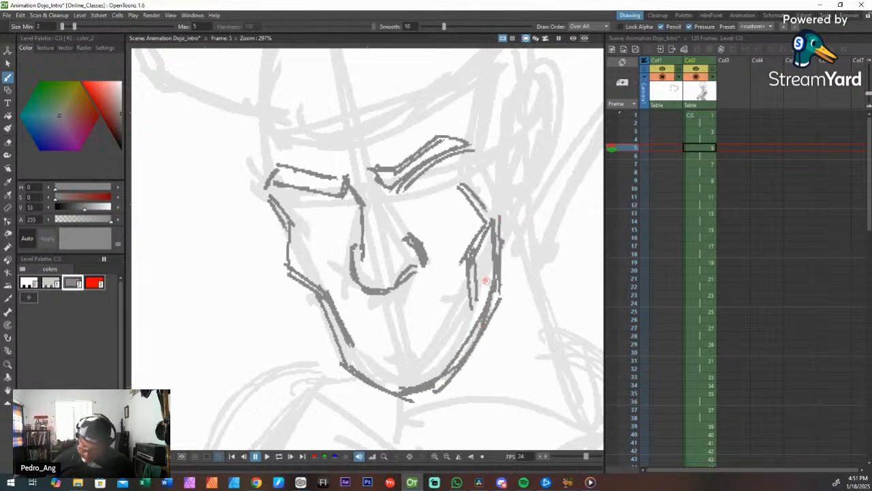
left_click_drag(496, 276, 494, 306)
key("Up")
key("Down")
key("Up")
key("Down")
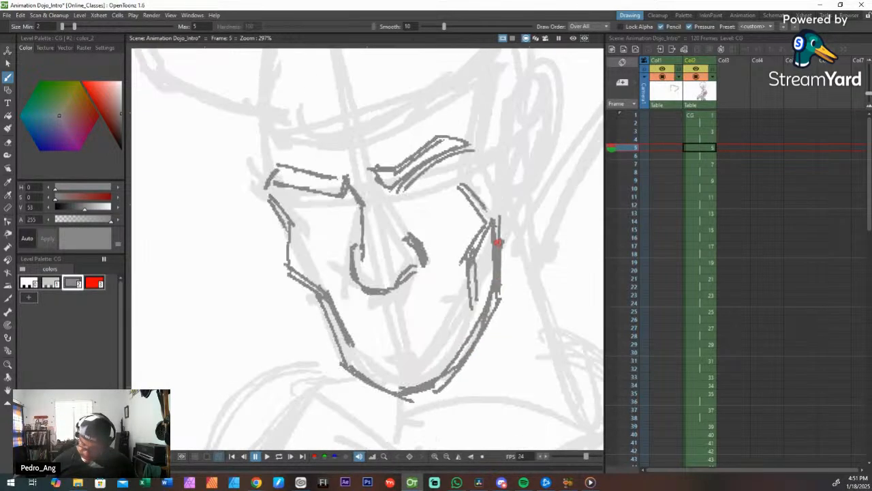
mouse_move(498, 225)
left_mouse_down()
mouse_move(446, 376)
mouse_move(403, 395)
left_mouse_up()
key("Up")
key("Down")
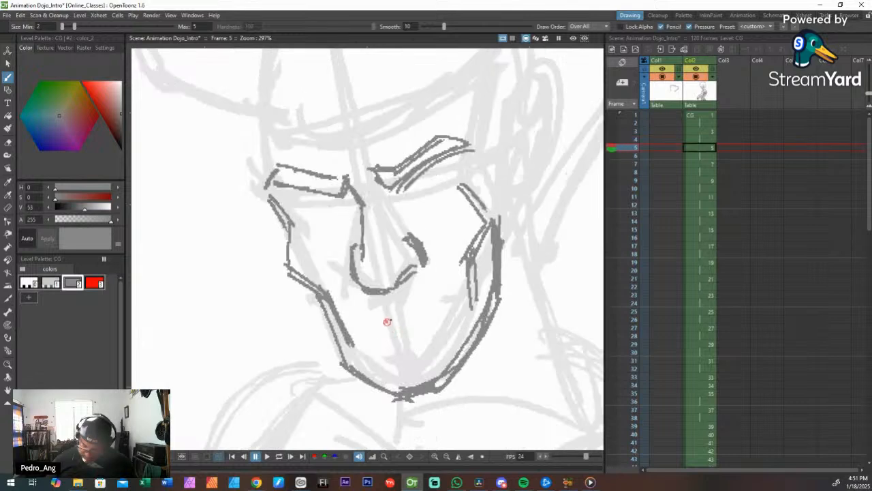
Step: Draw the mouth line below the nose, trim its ends with the eraser and add the lower lip, checking the previous drawings
mouse_move(361, 322)
left_mouse_down()
mouse_move(443, 306)
mouse_move(417, 306)
left_mouse_up()
mouse_move(361, 310)
left_mouse_down()
mouse_move(407, 294)
mouse_move(441, 306)
mouse_move(365, 311)
left_mouse_up()
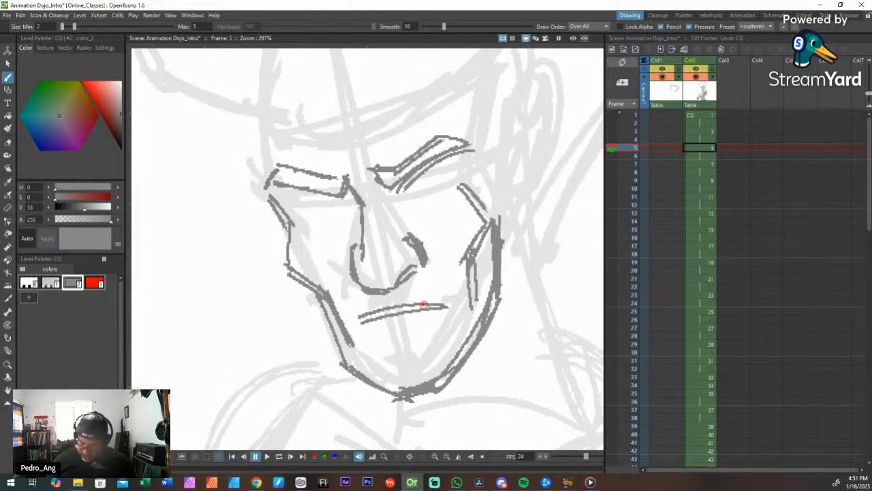
key("a")
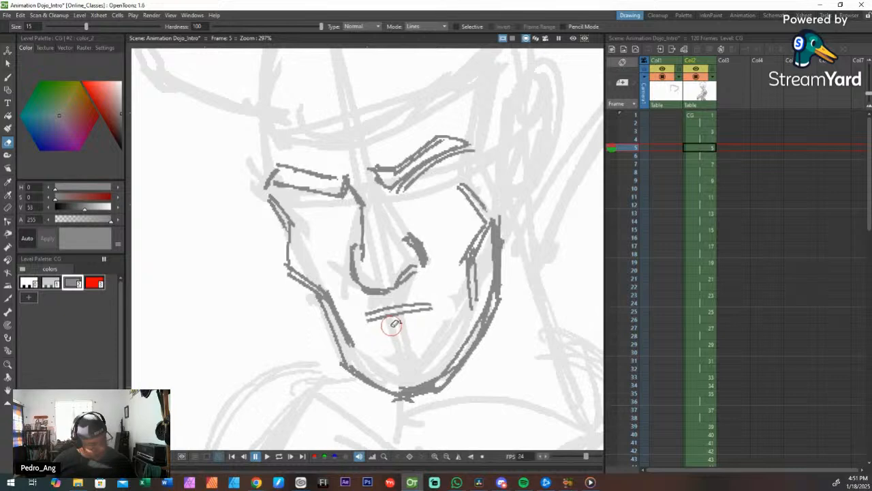
key("b")
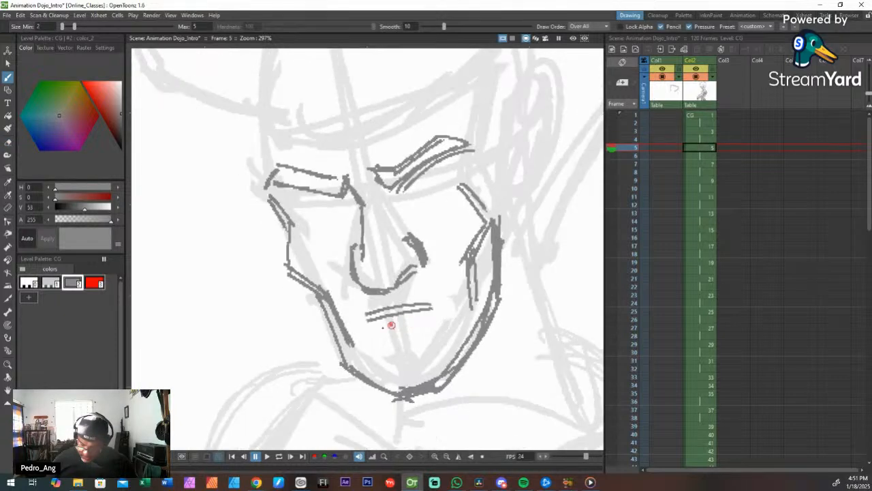
mouse_move(370, 325)
left_mouse_down()
mouse_move(428, 313)
mouse_move(368, 327)
mouse_move(412, 315)
mouse_move(368, 321)
mouse_move(370, 310)
mouse_move(403, 302)
mouse_move(439, 308)
mouse_move(366, 323)
mouse_move(398, 340)
mouse_move(418, 336)
mouse_move(405, 344)
mouse_move(426, 331)
mouse_move(392, 339)
left_mouse_up()
key("Up")
key("Up")
key("Down")
key("Down")
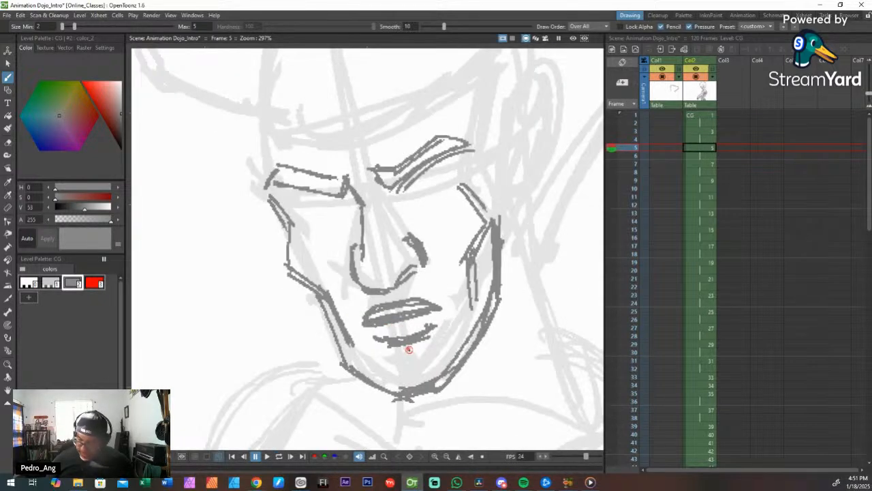
Step: Compare the frame 5 facial features with the frame 3 face by flipping between the two drawings
key("Up")
key("Down")
key("Up")
key("Down")
key("Up")
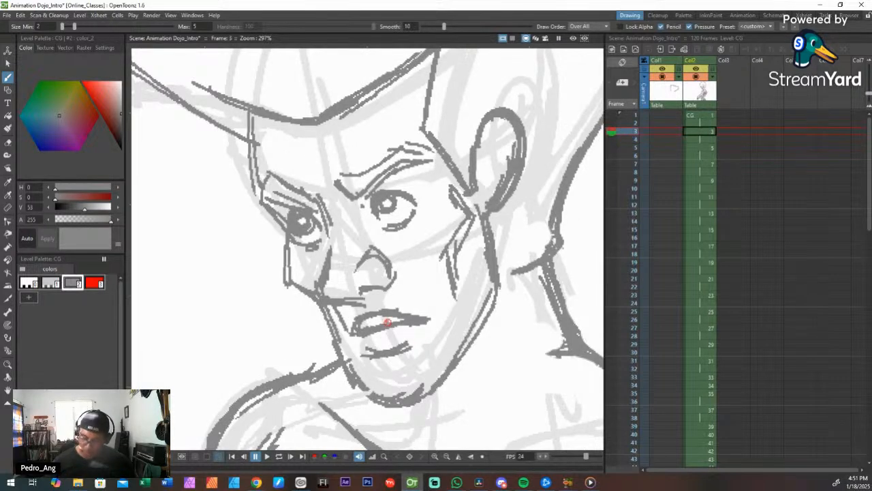
key("Down")
key("Up")
key("Down")
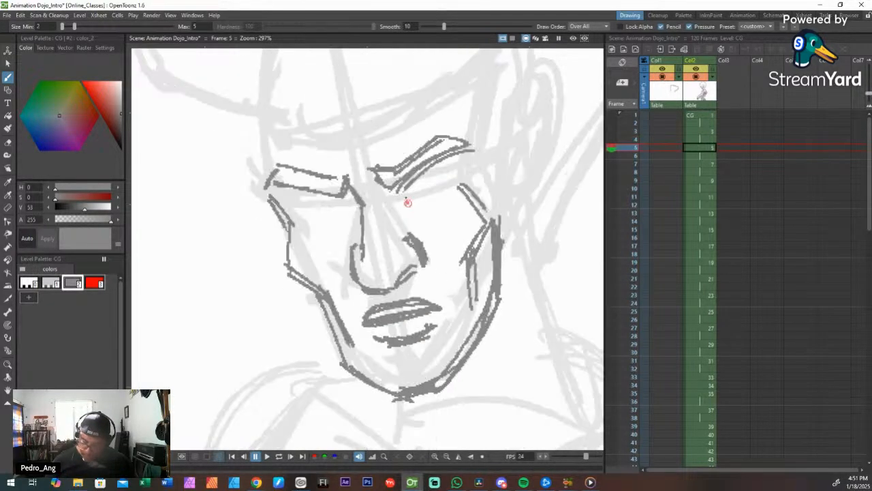
Step: Try round, wide-open outlines for both eyes beneath the eyebrows on frame 5
mouse_move(409, 197)
left_mouse_down()
mouse_move(432, 180)
mouse_move(439, 186)
mouse_move(433, 220)
mouse_move(417, 215)
mouse_move(412, 195)
mouse_move(439, 182)
left_mouse_up()
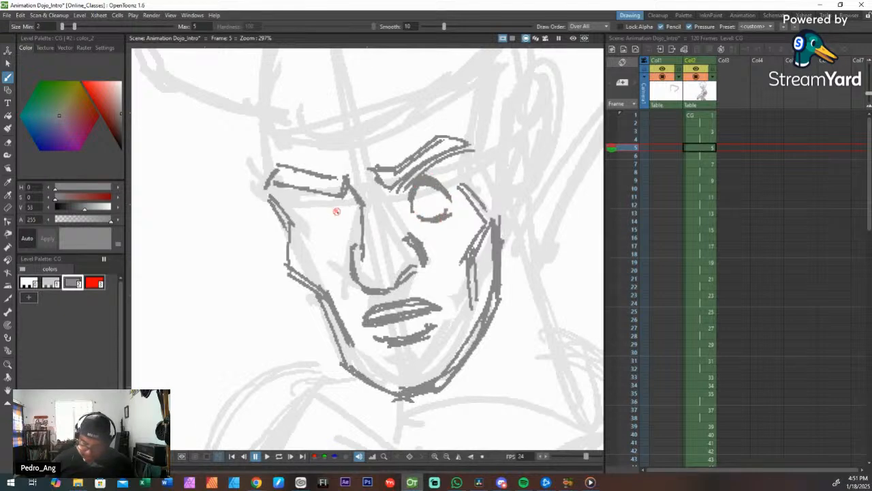
mouse_move(315, 196)
left_mouse_down()
mouse_move(337, 208)
mouse_move(307, 223)
left_mouse_up()
mouse_move(318, 197)
left_mouse_down()
mouse_move(309, 219)
mouse_move(340, 211)
mouse_move(342, 234)
left_mouse_up()
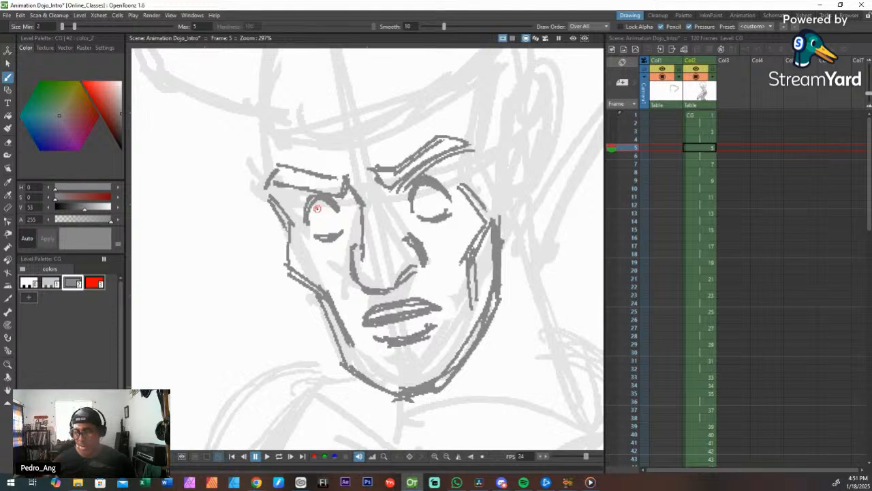
key("comma")
key("period")
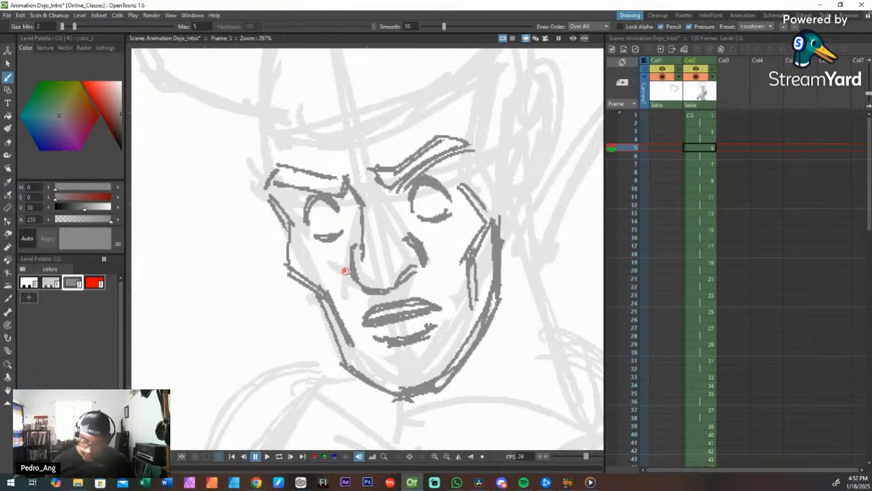
Step: Undo the round outlines of both eyes
key("ctrl+z")
key("ctrl+z")
key("ctrl+z")
key("ctrl+z")
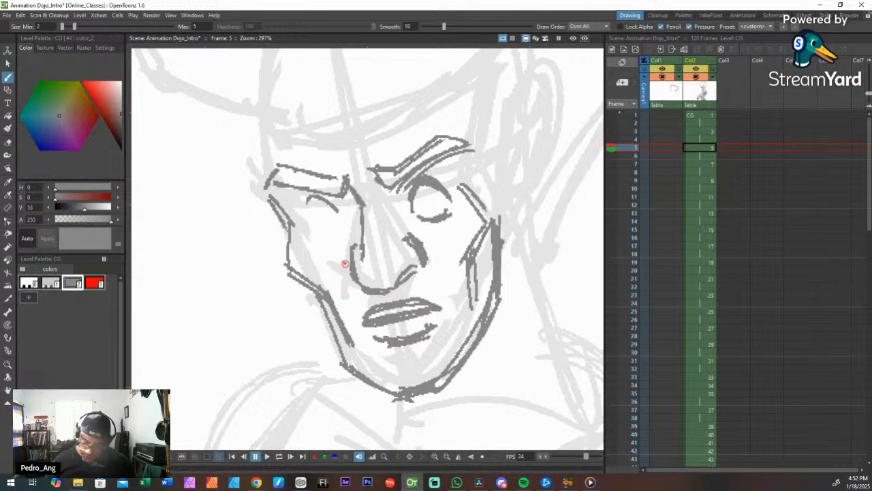
key("ctrl+z")
key("ctrl+z")
key("ctrl+z")
key("ctrl+z")
key("ctrl+z")
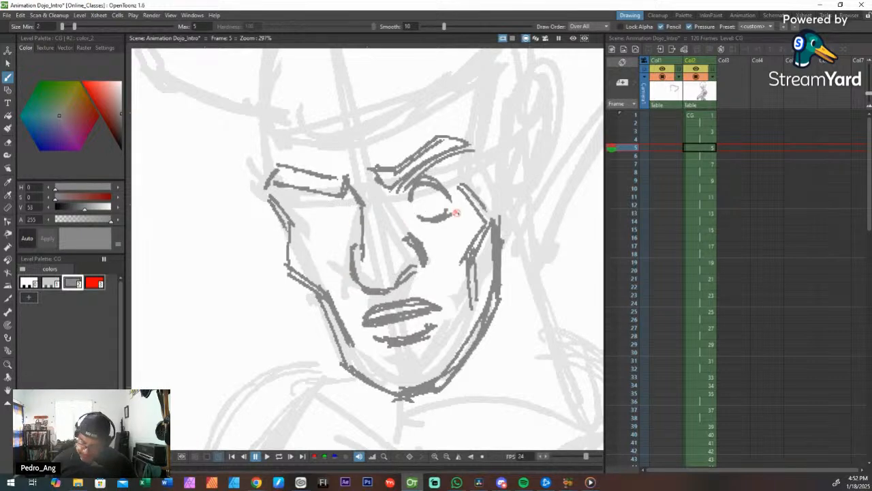
key("ctrl+z")
key("ctrl+z")
key("ctrl+z")
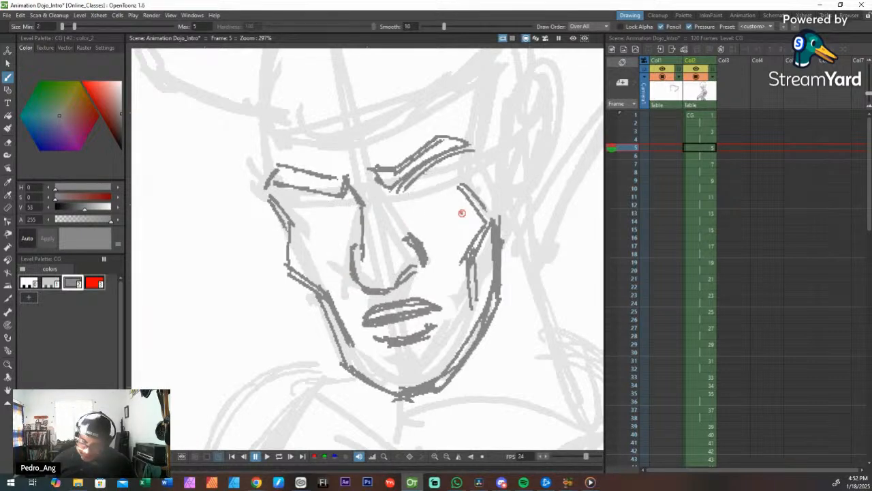
Step: Draw narrow, half-closed eye outlines for the far and near eyes
left_click_drag(306, 226, 340, 226)
left_click_drag(304, 227, 343, 217)
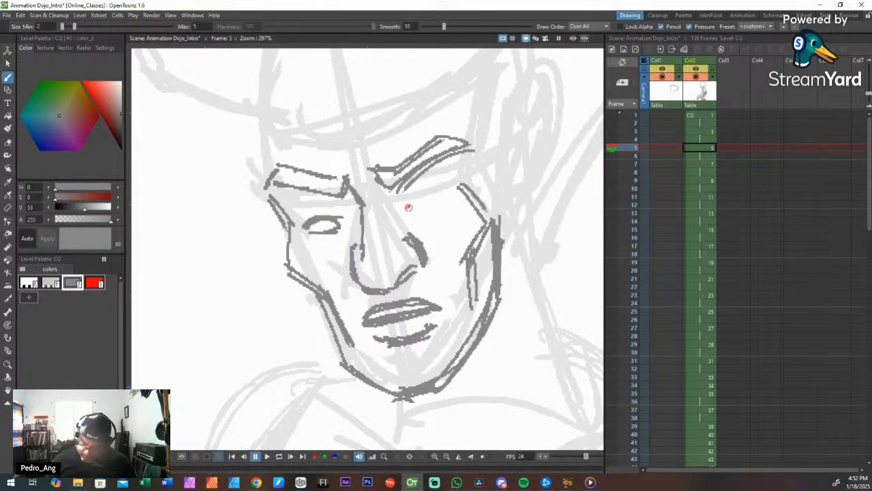
mouse_move(409, 205)
left_mouse_down()
mouse_move(449, 199)
mouse_move(435, 212)
left_mouse_up()
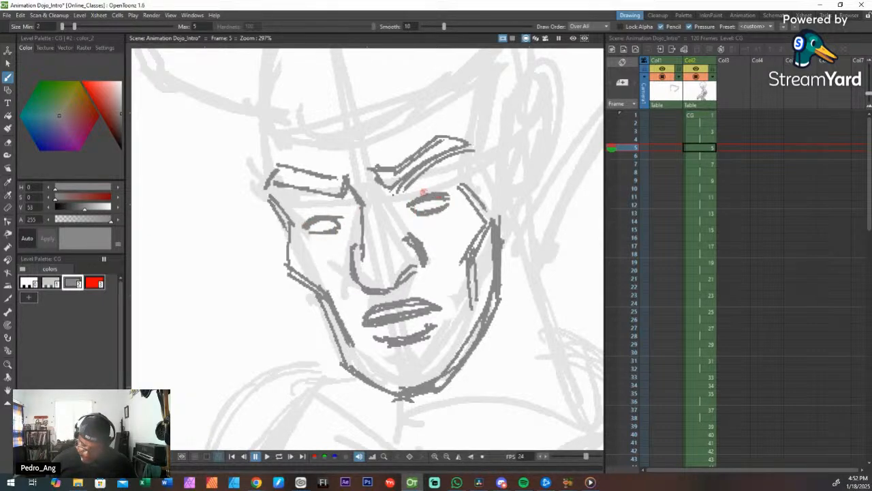
Step: Add the upper eyelid creases and fill in the dark irises of both eyes, checking the neighbouring drawing
left_click_drag(304, 208, 342, 196)
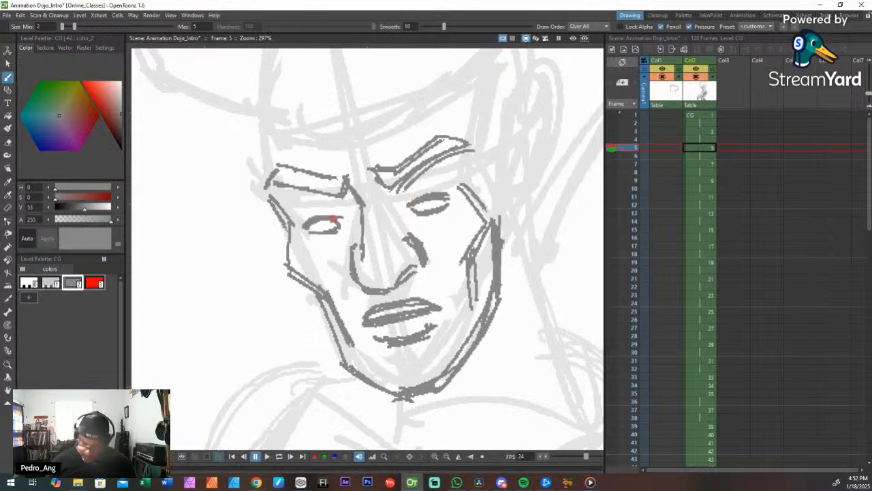
key("comma")
key("period")
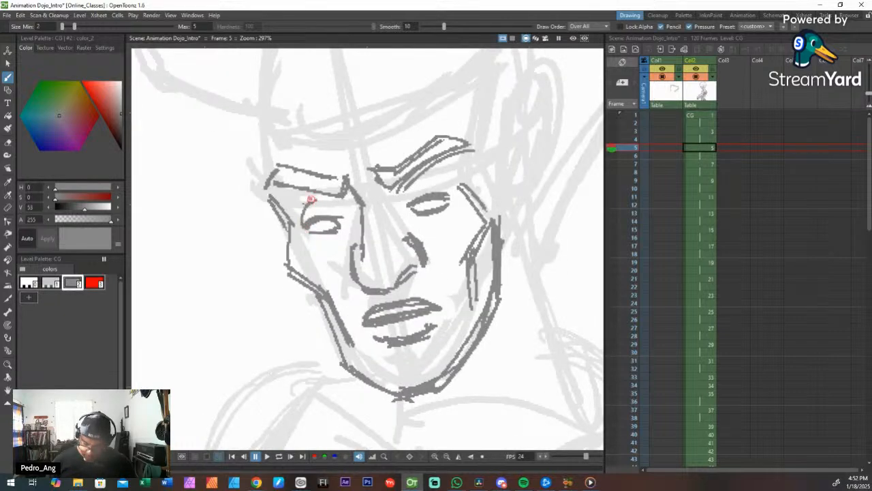
left_click_drag(417, 199, 438, 203)
mouse_move(330, 225)
left_mouse_down()
mouse_move(342, 254)
mouse_move(346, 242)
mouse_move(331, 232)
mouse_move(332, 219)
mouse_move(319, 219)
mouse_move(329, 227)
mouse_move(334, 220)
mouse_move(318, 220)
mouse_move(340, 219)
mouse_move(315, 220)
left_mouse_up()
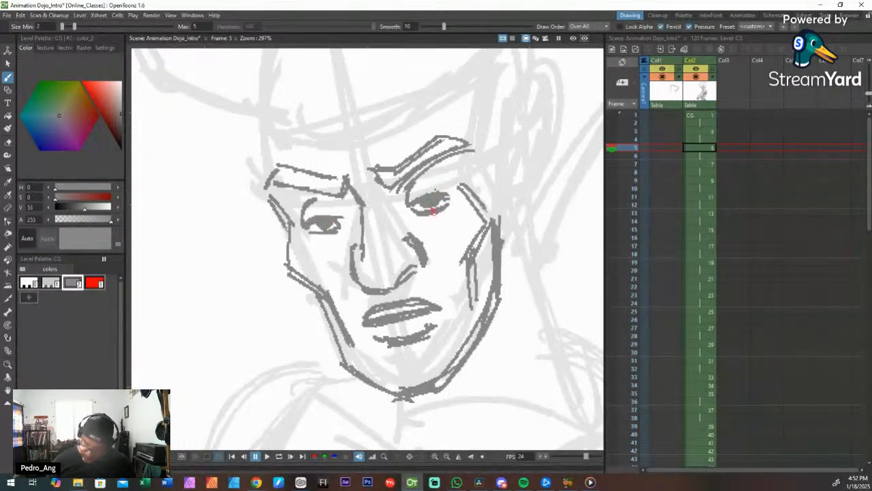
Step: Select the drawn face with a freehand selection, move it up 4.76 mm over the rough, and deselect it
key("ctrl+space")
mouse_move(463, 225)
left_mouse_down()
mouse_move(487, 228)
mouse_move(476, 232)
left_mouse_up()
scroll(476, 232, "down", 4)
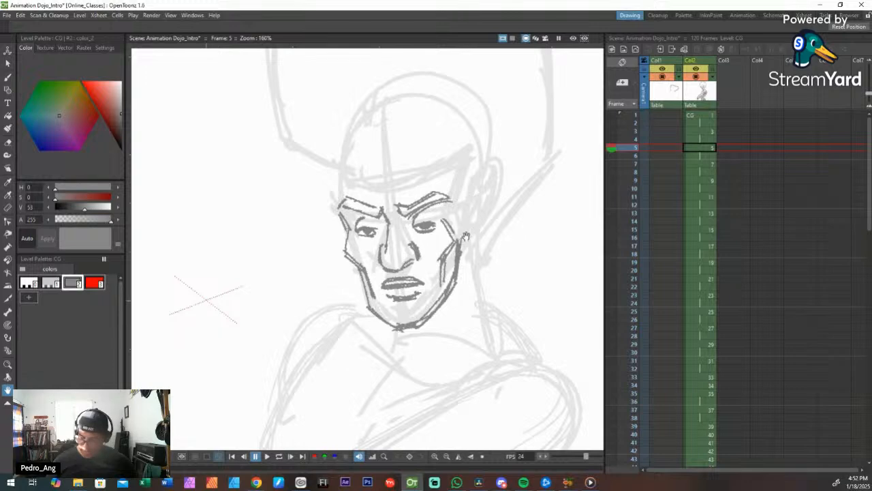
key("s")
mouse_move(465, 267)
left_mouse_down()
mouse_move(444, 317)
mouse_move(396, 334)
mouse_move(362, 315)
mouse_move(320, 218)
mouse_move(339, 195)
mouse_move(373, 200)
mouse_move(423, 186)
mouse_move(445, 185)
mouse_move(464, 198)
left_mouse_up()
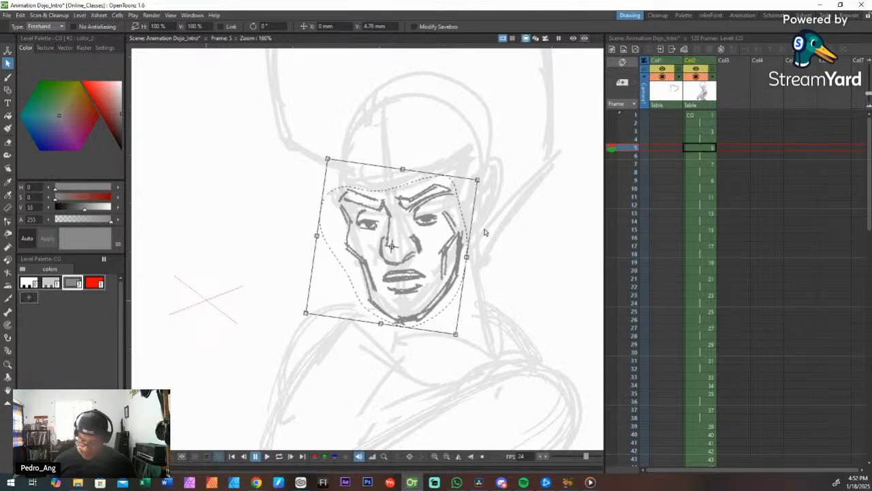
left_click(525, 249)
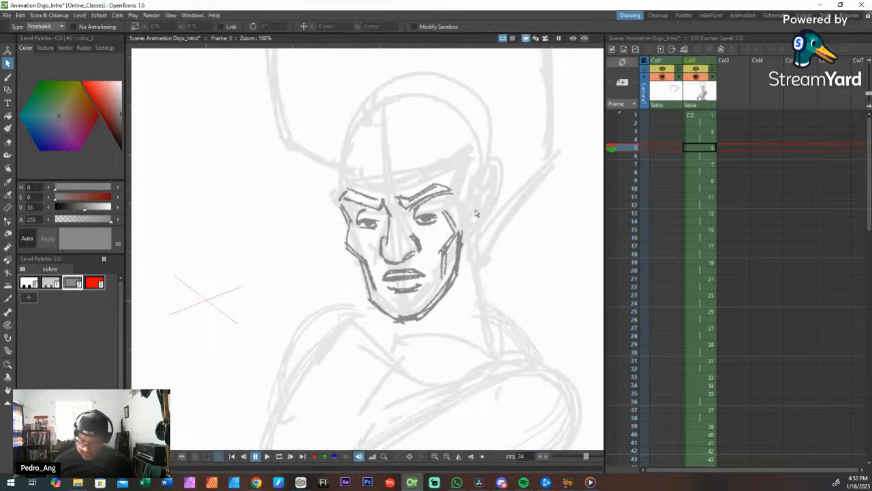
Step: Draw the near ear as a narrow outline beside the eye and cheekbone, undoing the first stroke
key("b")
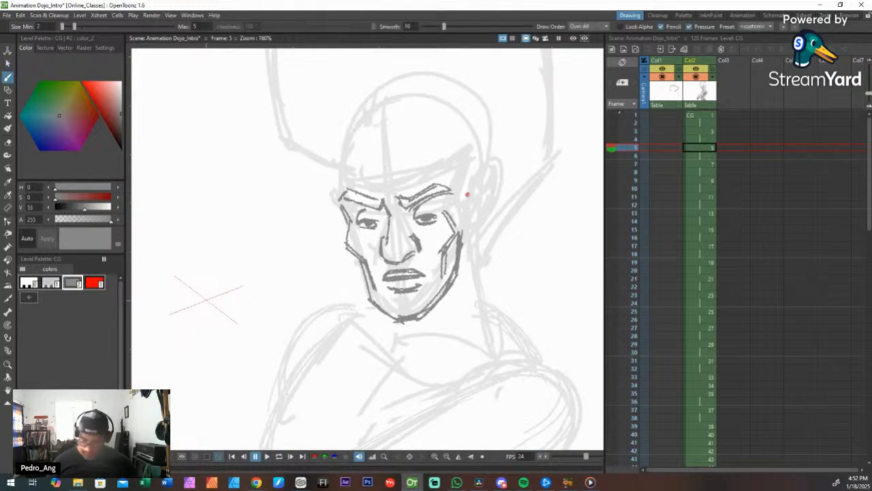
mouse_move(465, 201)
left_mouse_down()
mouse_move(472, 197)
mouse_move(469, 220)
mouse_move(469, 197)
left_mouse_up()
key("ctrl+z")
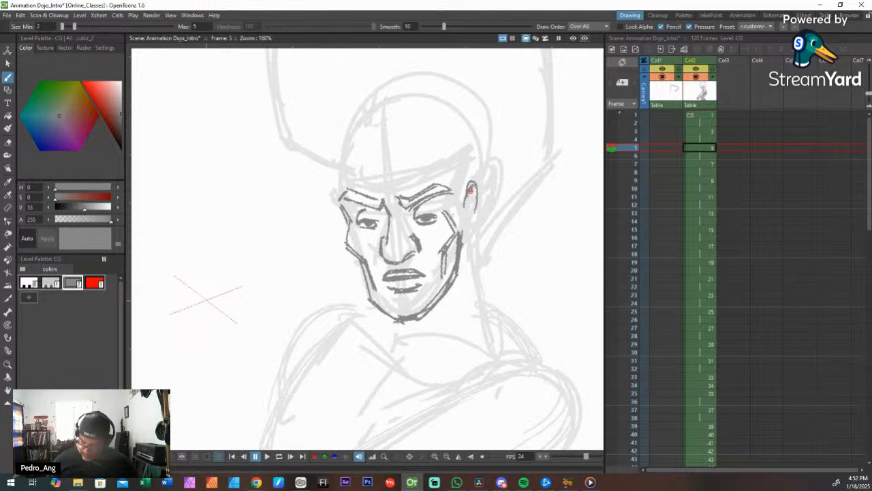
mouse_move(462, 233)
left_mouse_down()
mouse_move(473, 181)
mouse_move(468, 228)
left_mouse_up()
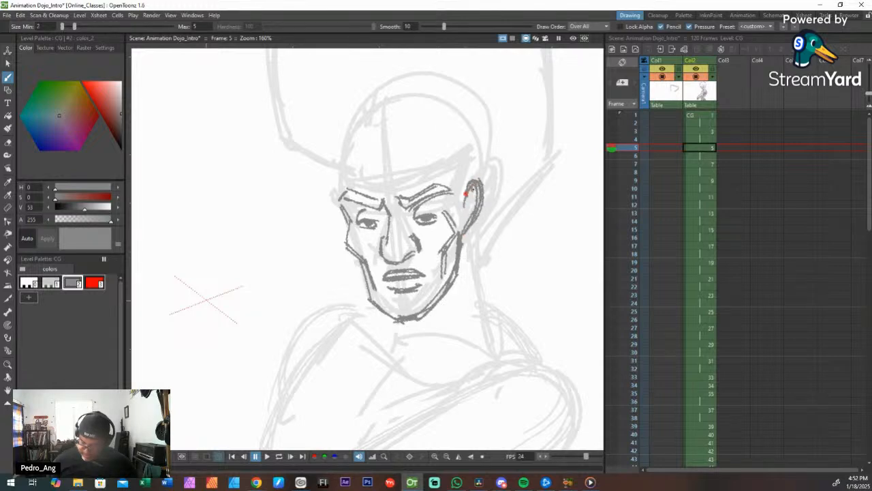
key(".")
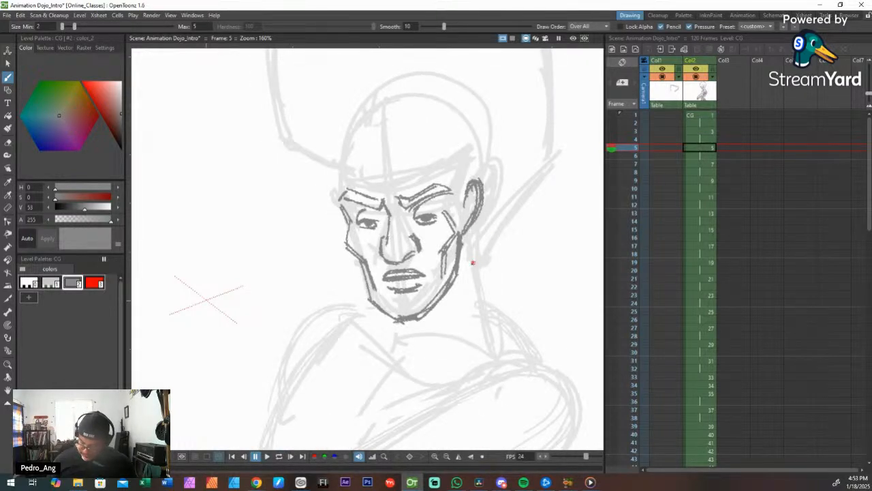
Step: Draw the squared corner of hair below the near ear and the start of the hair's back edge, checking neighbouring drawings
left_click_drag(475, 256, 469, 263)
mouse_move(466, 233)
left_mouse_down()
mouse_move(466, 269)
mouse_move(495, 208)
left_mouse_up()
left_click_drag(477, 263, 497, 211)
key(".")
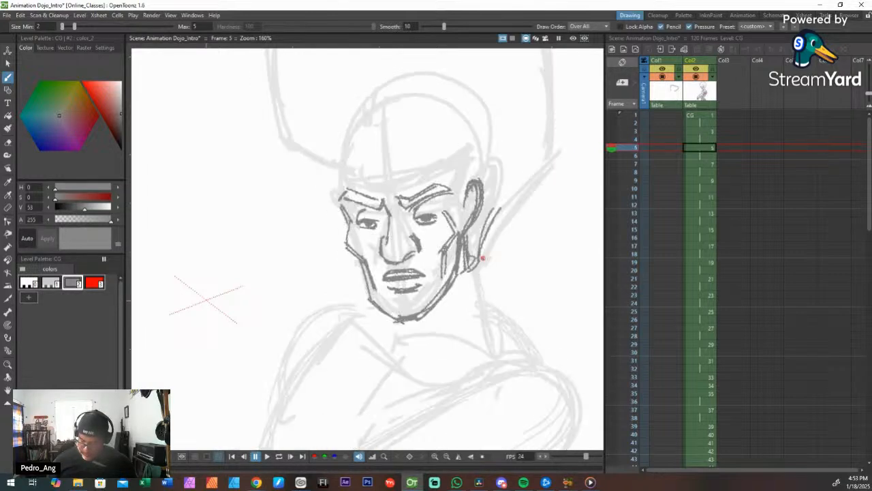
key(".")
key(".")
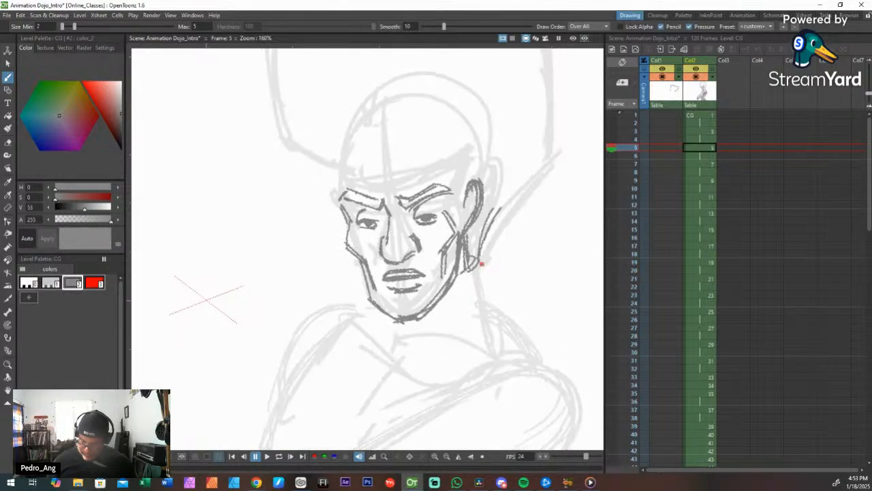
key(".")
Step: Draw the short neck stroke under the chin and the back line of the neck below the hair
left_click_drag(394, 318, 396, 335)
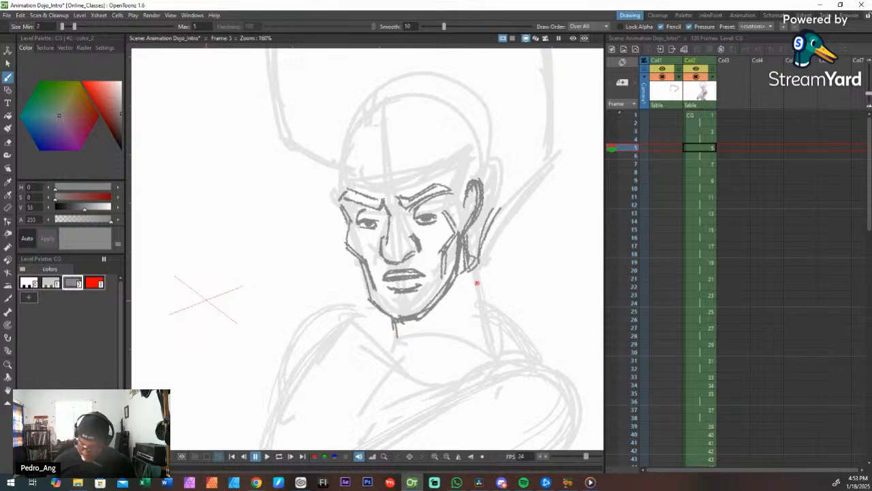
left_click_drag(479, 260, 488, 311)
left_click_drag(479, 263, 490, 314)
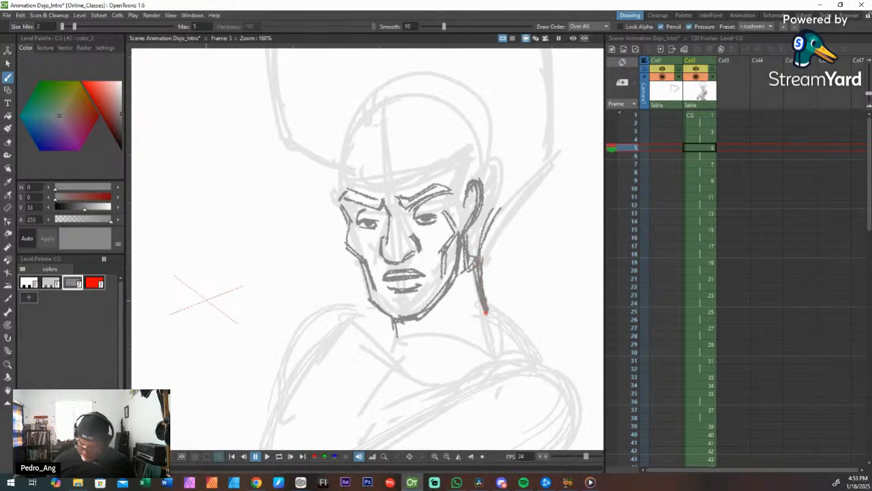
key(".")
Step: Turn on the frame 3 onion skin and draw the near side of the large hair shape down to the nape
left_click(611, 132)
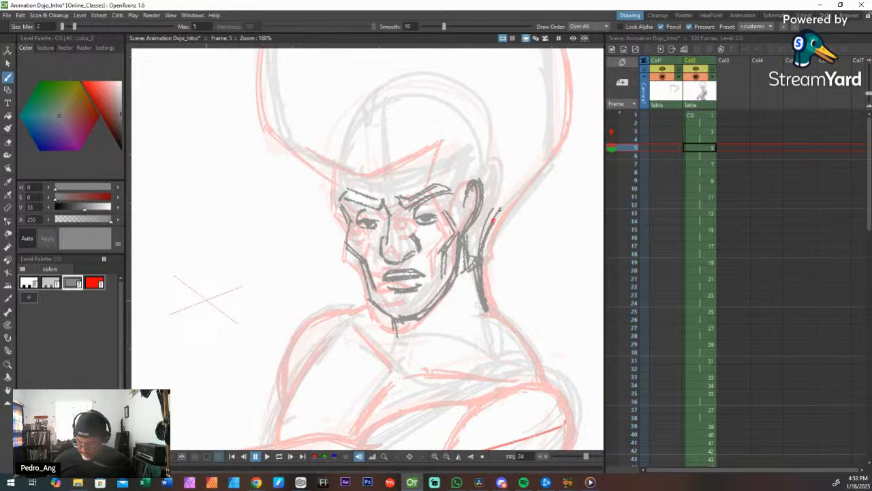
key("space")
left_click_drag(538, 173, 464, 283)
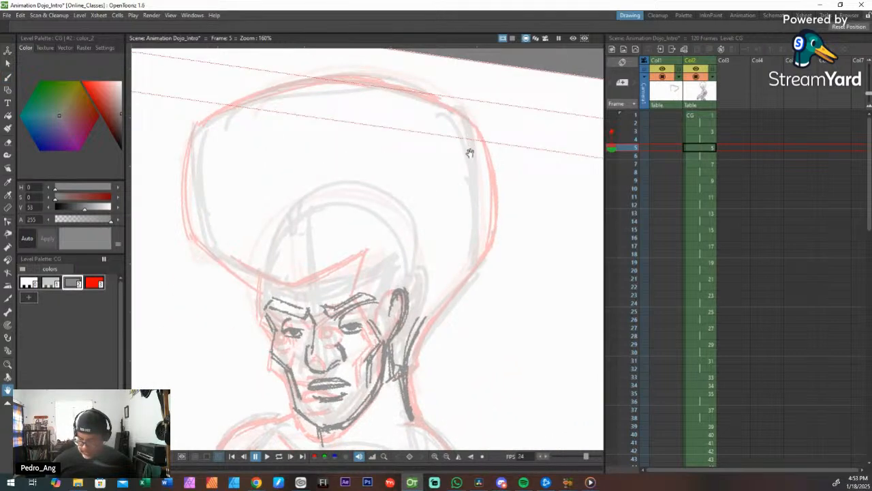
left_click_drag(460, 111, 477, 239)
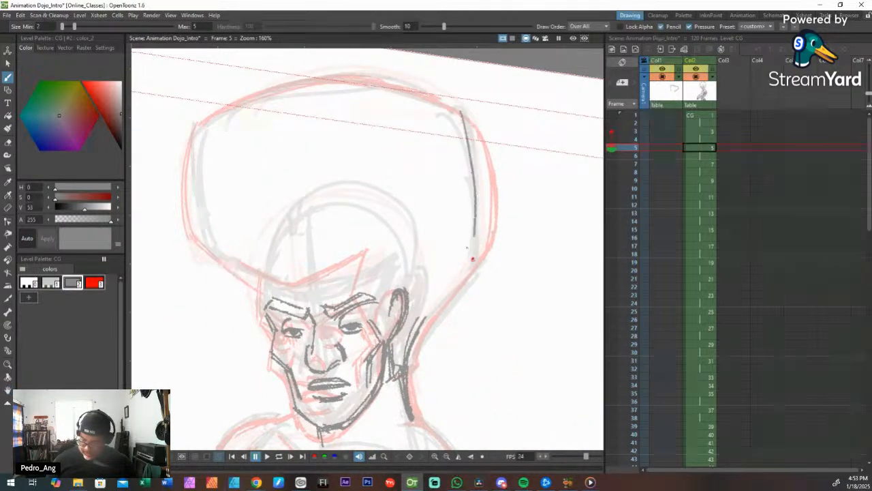
left_click_drag(459, 130, 481, 258)
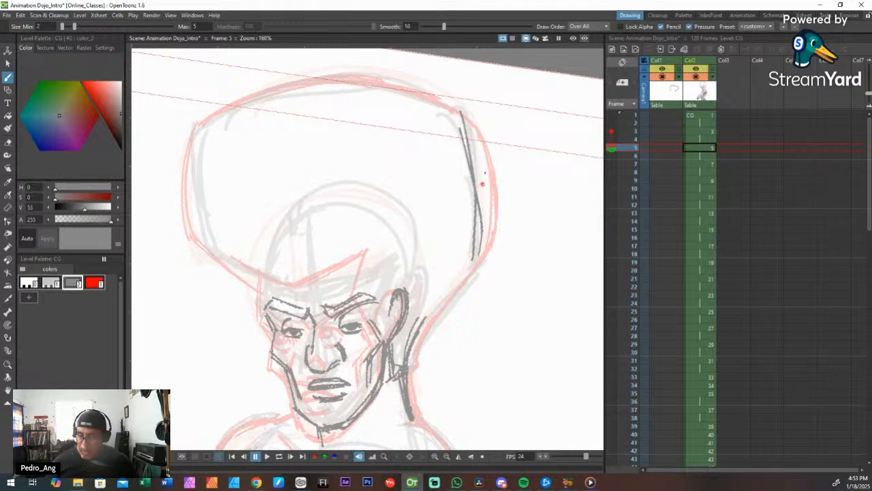
mouse_move(458, 114)
left_mouse_down()
mouse_move(475, 236)
mouse_move(412, 341)
left_mouse_up()
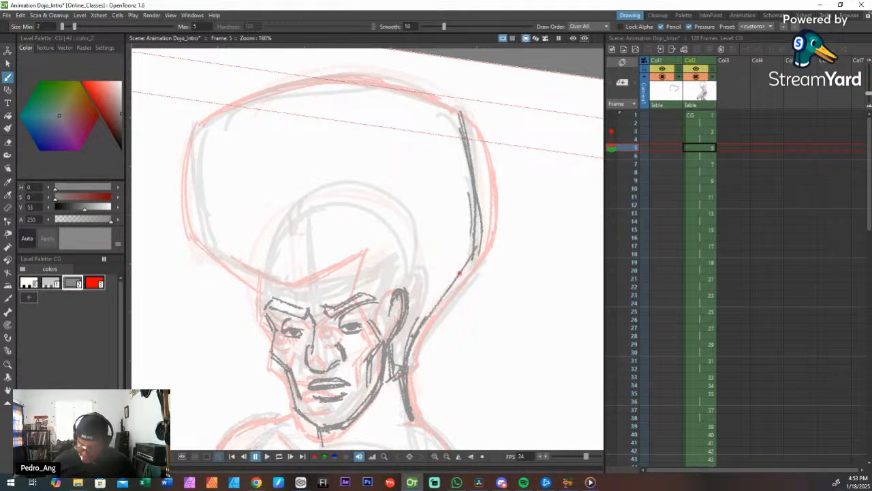
left_click_drag(462, 271, 411, 354)
left_click_drag(472, 248, 447, 286)
left_click_drag(460, 112, 471, 239)
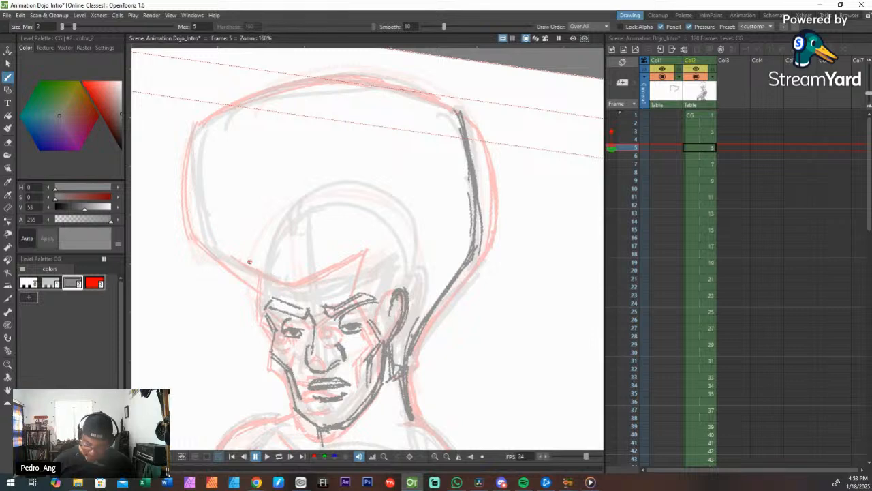
Step: Draw the hairline dipping over the forehead, then the near and far temple edges, undoing the first hairline strokes
left_click_drag(239, 258, 316, 288)
left_click_drag(263, 268, 316, 278)
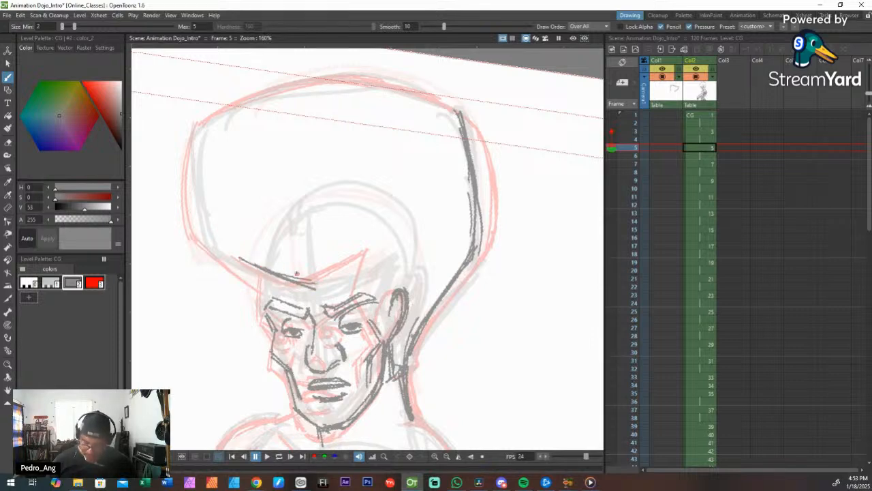
key("ctrl+z")
key("ctrl+z")
mouse_move(238, 254)
left_mouse_down()
mouse_move(308, 283)
mouse_move(297, 280)
left_mouse_up()
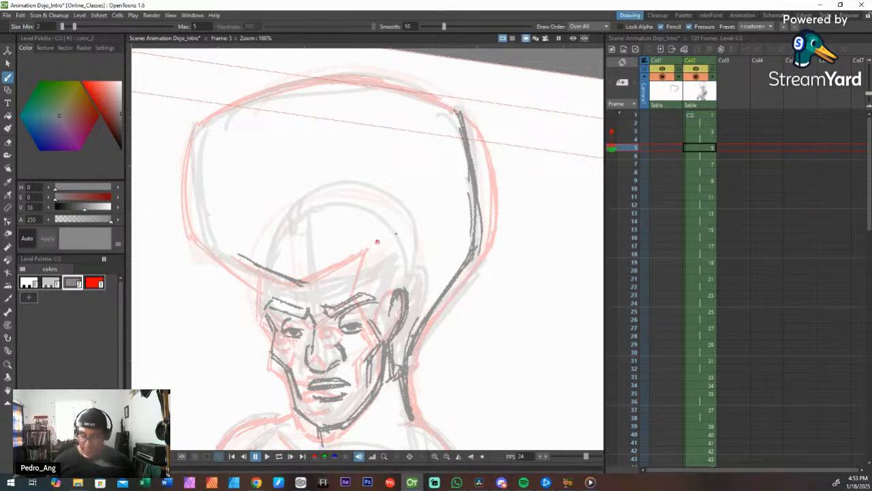
mouse_move(306, 280)
left_mouse_down()
mouse_move(380, 244)
mouse_move(340, 272)
left_mouse_up()
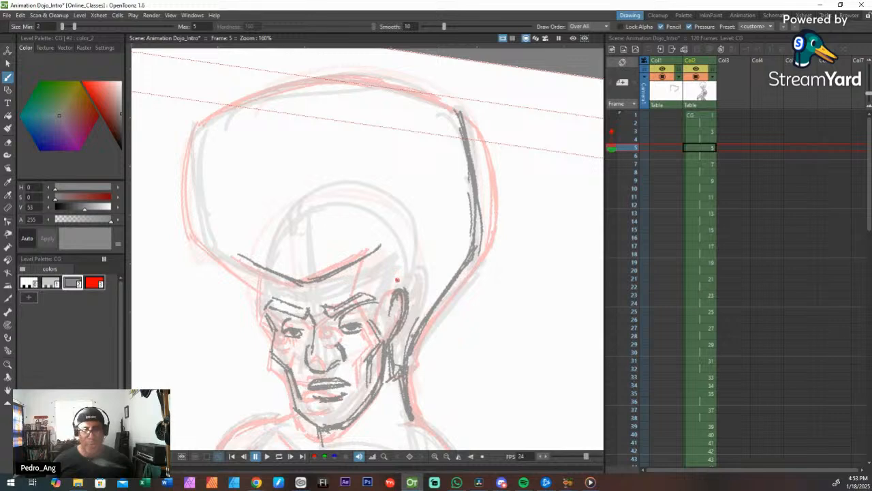
mouse_move(382, 249)
left_mouse_down()
mouse_move(385, 324)
mouse_move(380, 299)
left_mouse_up()
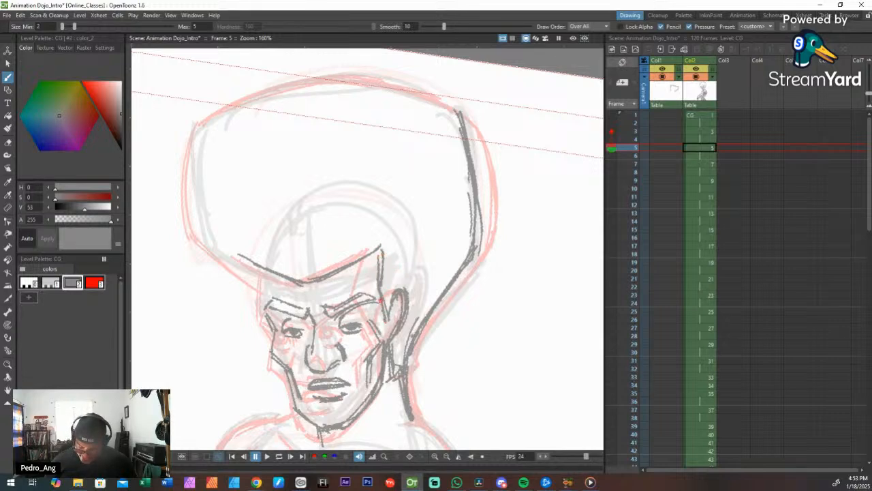
mouse_move(380, 251)
left_mouse_down()
mouse_move(327, 277)
mouse_move(281, 267)
mouse_move(287, 284)
mouse_move(269, 330)
mouse_move(268, 273)
mouse_move(263, 308)
left_mouse_up()
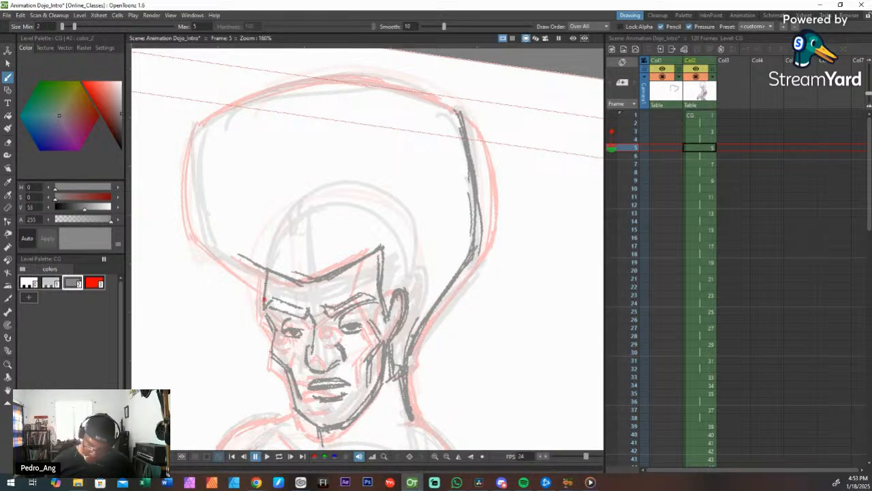
left_click_drag(267, 274, 264, 311)
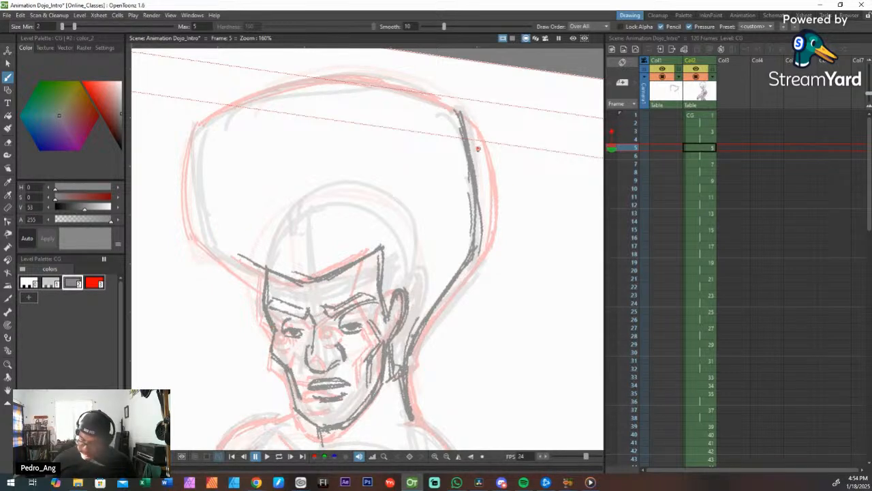
Step: Erase the upper near side of the hair outline and redraw it wider, cleaning up the leftover strokes
key("e")
left_click_drag(460, 110, 476, 239)
key("b")
mouse_move(473, 128)
left_mouse_down()
mouse_move(480, 249)
mouse_move(472, 124)
mouse_move(486, 229)
left_mouse_up()
left_click_drag(484, 192, 473, 252)
key("e")
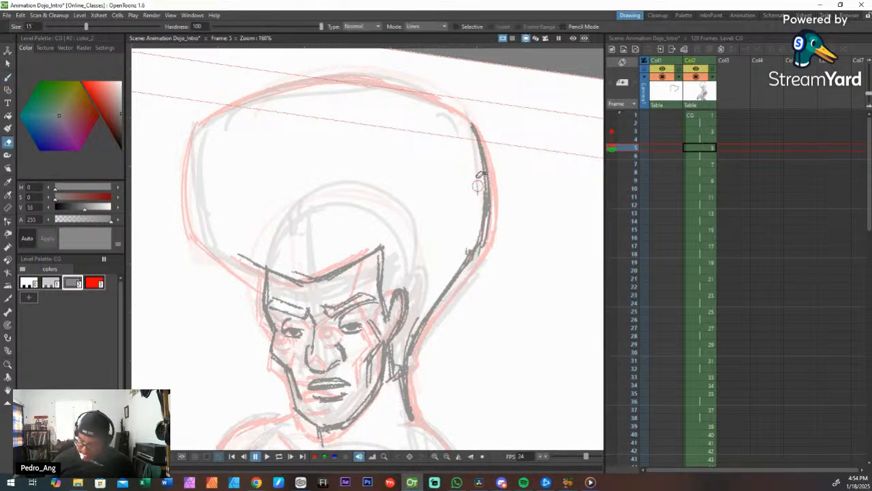
left_click_drag(479, 180, 467, 194)
Step: Draw the far side of the hair and its lower edge slanting in to the far temple, undoing misplaced strokes
key("b")
mouse_move(198, 246)
left_mouse_down()
mouse_move(197, 135)
mouse_move(200, 243)
mouse_move(264, 291)
mouse_move(251, 283)
left_mouse_up()
key("ctrl+z")
key("ctrl+z")
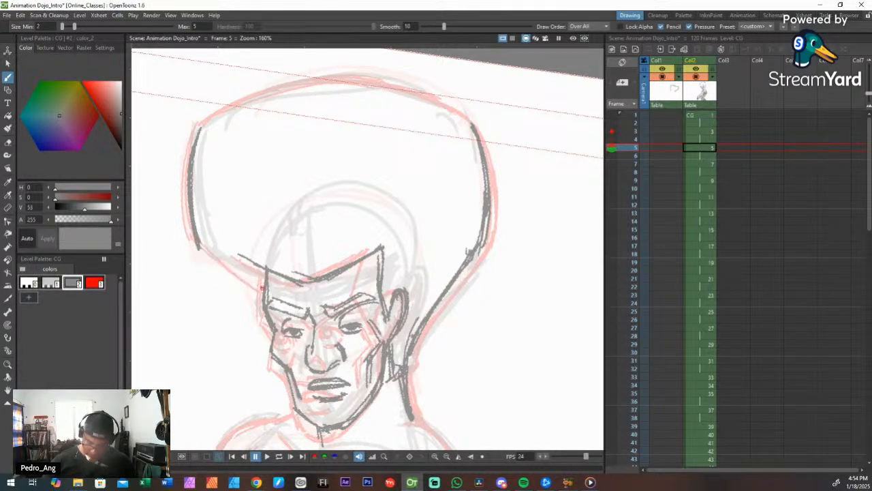
left_click_drag(203, 251, 263, 291)
left_click_drag(205, 251, 260, 292)
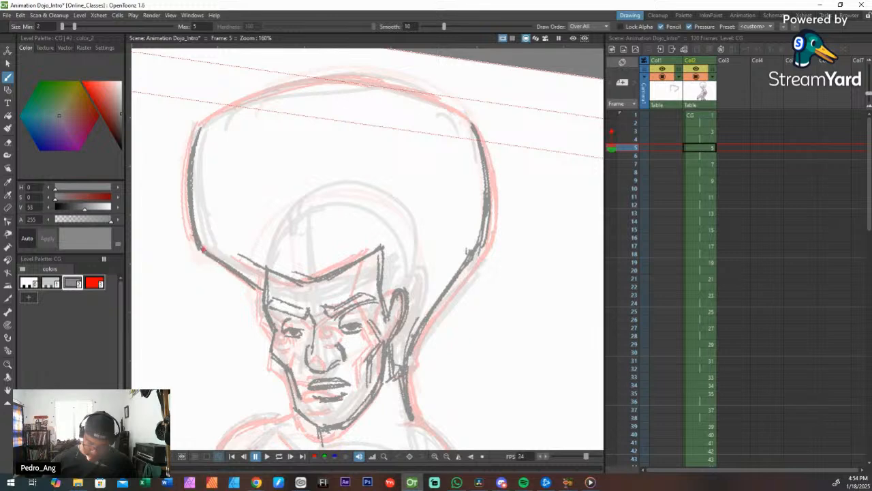
Step: Draw the rounded top of the hair connecting the far and near sides, undoing the first stroke
left_click_drag(201, 123, 310, 75)
key("ctrl+z")
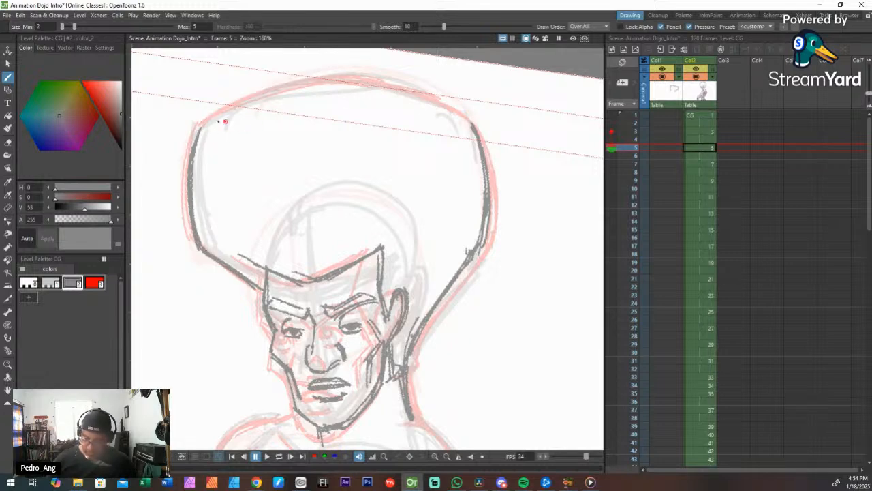
left_click_drag(200, 128, 316, 83)
left_click_drag(248, 102, 409, 88)
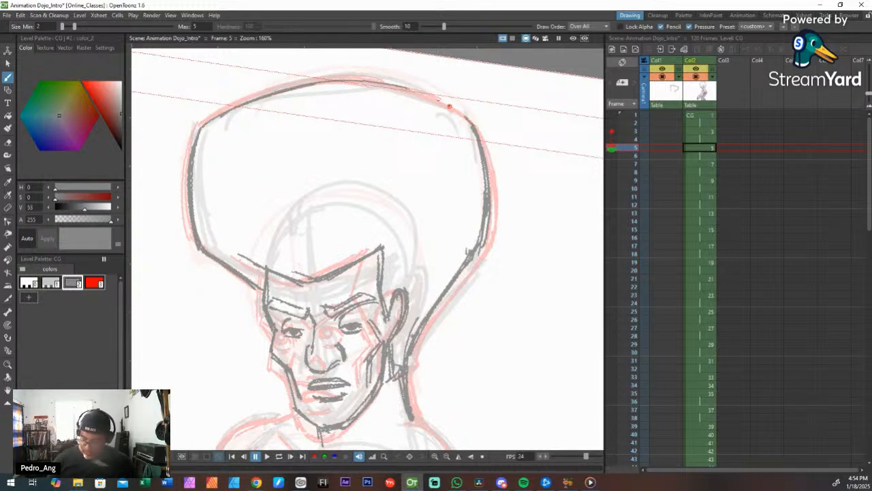
mouse_move(466, 118)
left_mouse_down()
mouse_move(291, 92)
mouse_move(246, 107)
left_mouse_up()
mouse_move(345, 83)
left_mouse_down()
mouse_move(445, 103)
mouse_move(407, 91)
mouse_move(273, 89)
mouse_move(193, 129)
left_mouse_up()
Step: Compare the head and hair shapes across the drawings on frames 1, 3 and 5
key("space")
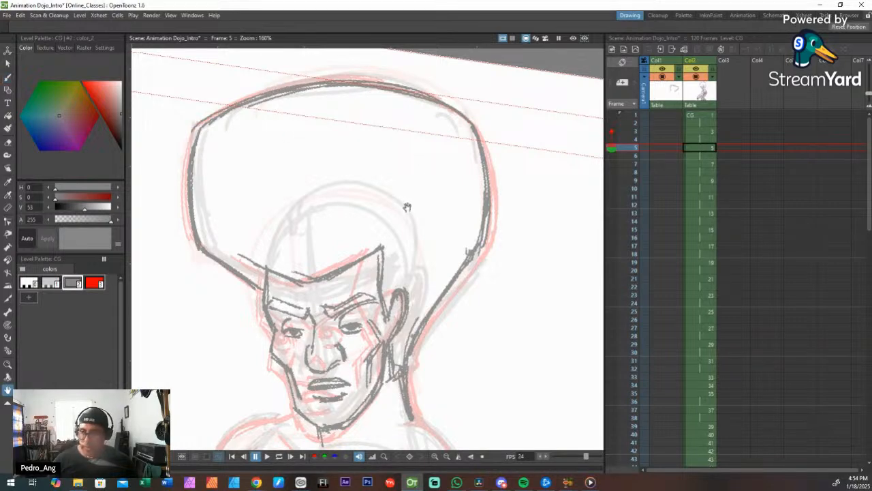
scroll(414, 194, "down", 2)
left_click_drag(452, 204, 436, 198)
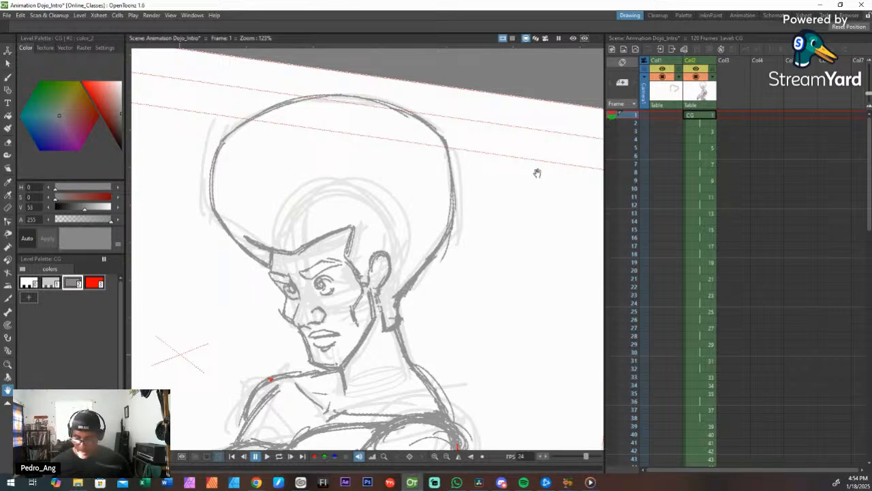
key("Down")
key("Down")
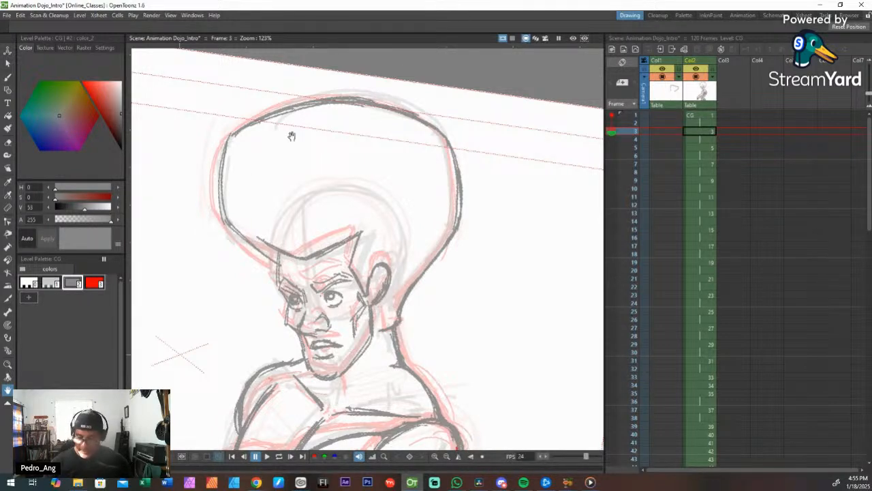
key("period")
key("period")
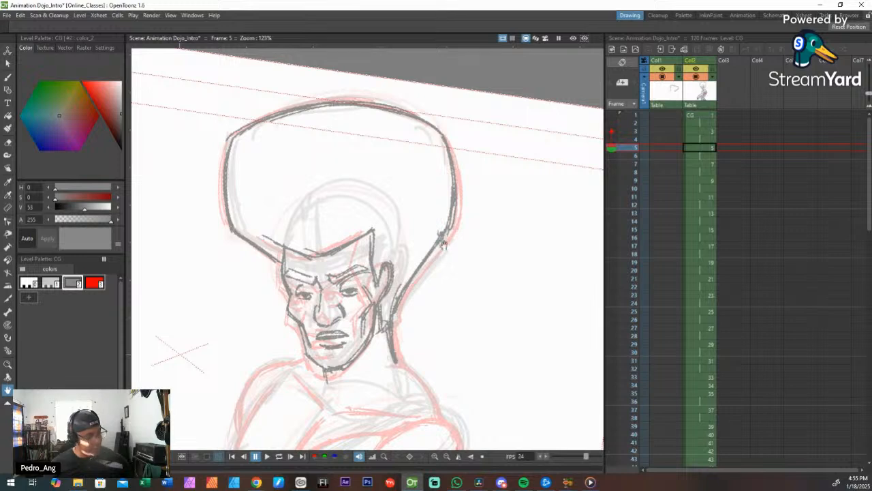
Step: Erase the near side of the frame 5 hair outline and redraw it bulging slightly outside the frame 3 onion skin
key("a")
mouse_move(457, 150)
left_mouse_down()
mouse_move(454, 208)
mouse_move(440, 244)
mouse_move(442, 226)
mouse_move(398, 288)
mouse_move(442, 231)
mouse_move(395, 312)
mouse_move(430, 250)
left_mouse_up()
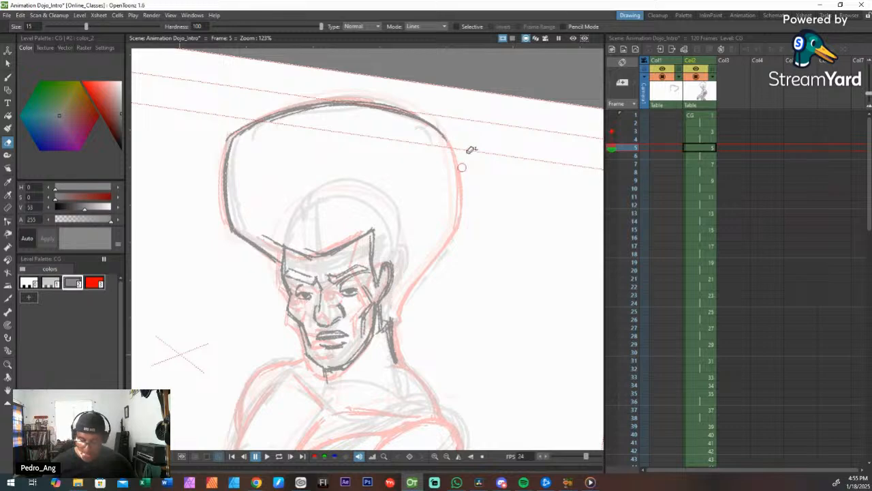
key("b")
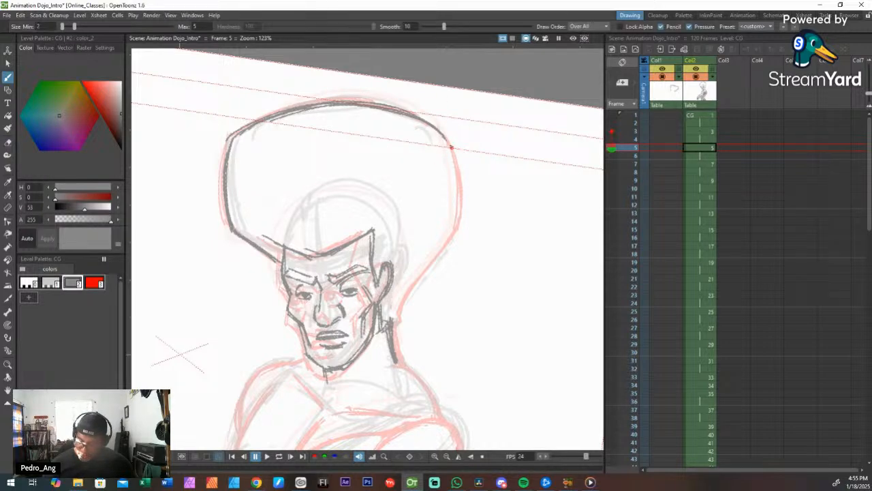
left_click_drag(451, 147, 467, 214)
mouse_move(459, 165)
left_mouse_down()
mouse_move(468, 235)
mouse_move(409, 293)
left_mouse_up()
mouse_move(457, 245)
left_mouse_down()
mouse_move(387, 329)
mouse_move(462, 226)
left_mouse_up()
Step: Erase the overlapping strokes below the near ear and under the chin, and redraw the back neck line farther out
key("k")
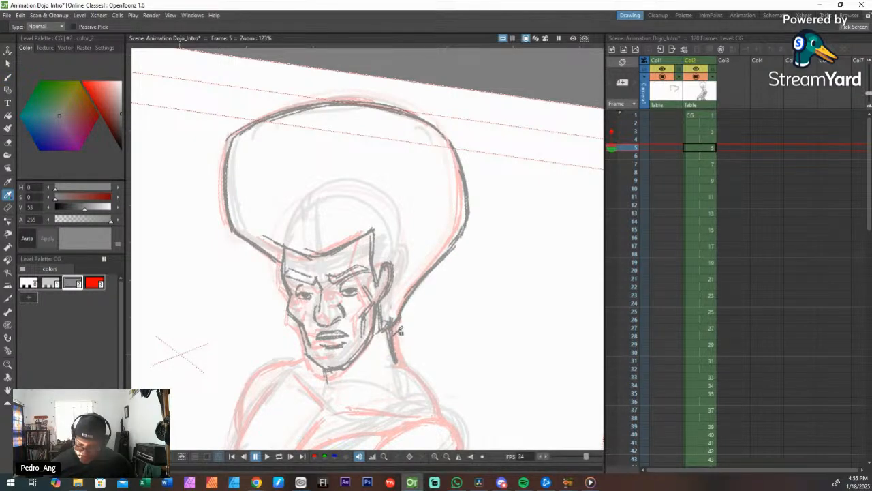
key("a")
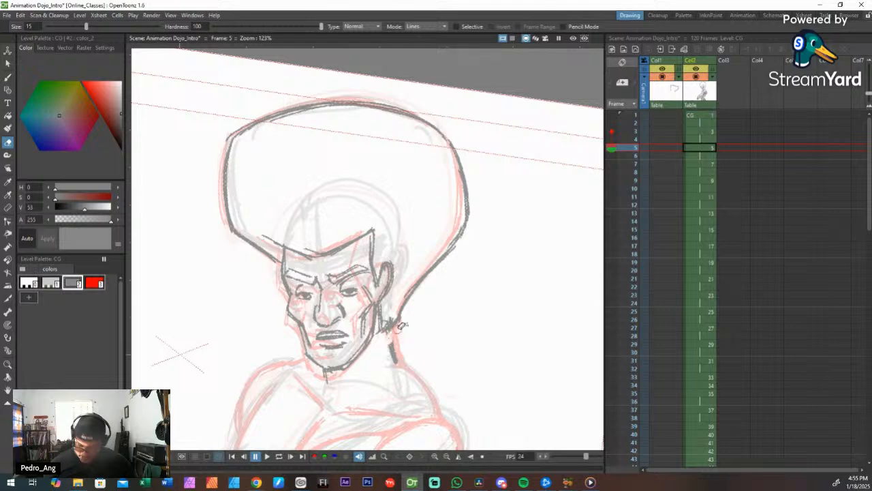
mouse_move(403, 326)
left_mouse_down()
mouse_move(396, 362)
mouse_move(394, 334)
mouse_move(401, 359)
left_mouse_up()
key("b")
key("a")
mouse_move(329, 377)
left_mouse_down()
mouse_move(327, 383)
mouse_move(339, 371)
left_mouse_up()
key("b")
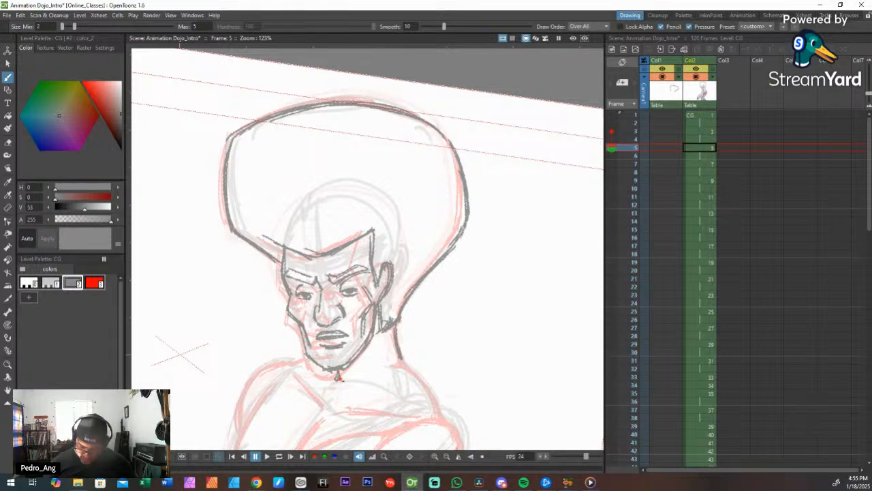
Step: Draw the neck line descending from the jaw and the slope from the back of the neck to the near shoulder
mouse_move(372, 334)
left_mouse_down()
mouse_move(366, 375)
mouse_move(372, 245)
mouse_move(440, 274)
left_mouse_up()
mouse_move(403, 233)
left_mouse_down()
mouse_move(443, 283)
mouse_move(398, 229)
mouse_move(441, 272)
mouse_move(398, 227)
mouse_move(400, 210)
left_mouse_up()
key("shift+space")
mouse_move(472, 301)
left_mouse_down()
mouse_move(488, 225)
mouse_move(462, 282)
mouse_move(481, 255)
mouse_move(446, 282)
left_mouse_up()
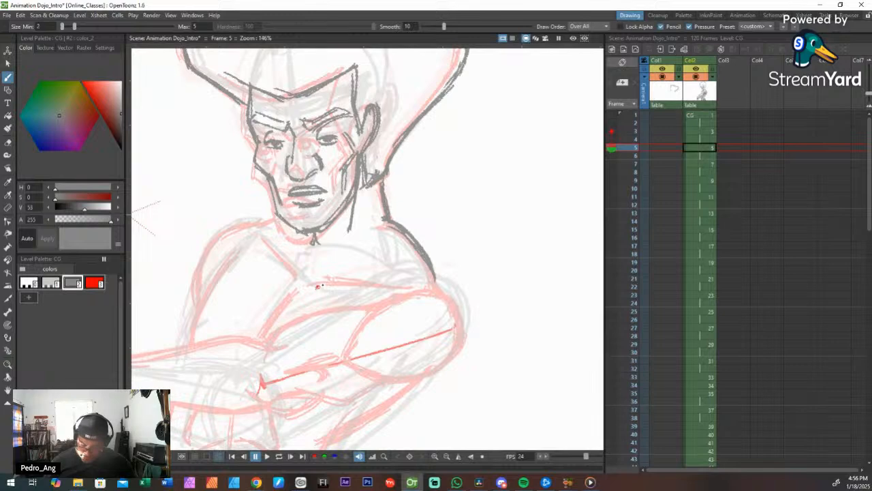
Step: Draw the upper chest line toward the near shoulder, checking neighbouring drawings and undoing the first strokes
mouse_move(315, 288)
left_mouse_down()
mouse_move(415, 275)
mouse_move(316, 289)
left_mouse_up()
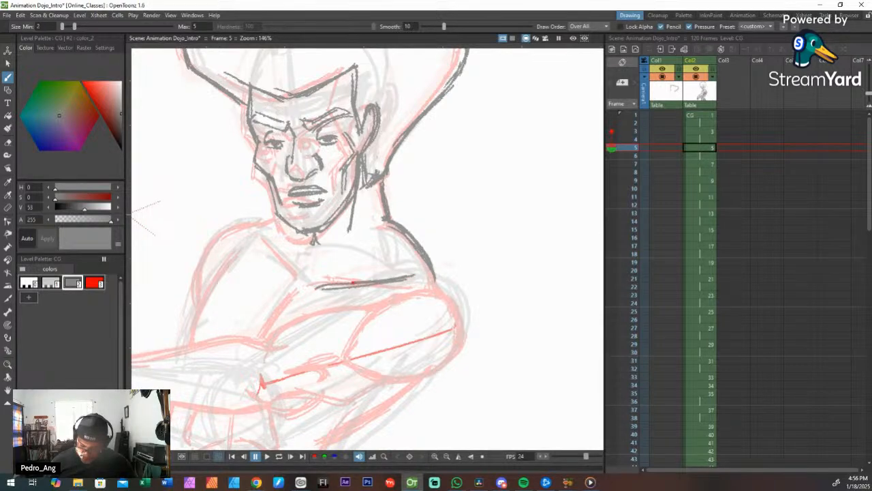
left_click_drag(376, 280, 408, 274)
key("comma")
key("comma")
key("period")
key("period")
key("period")
key("period")
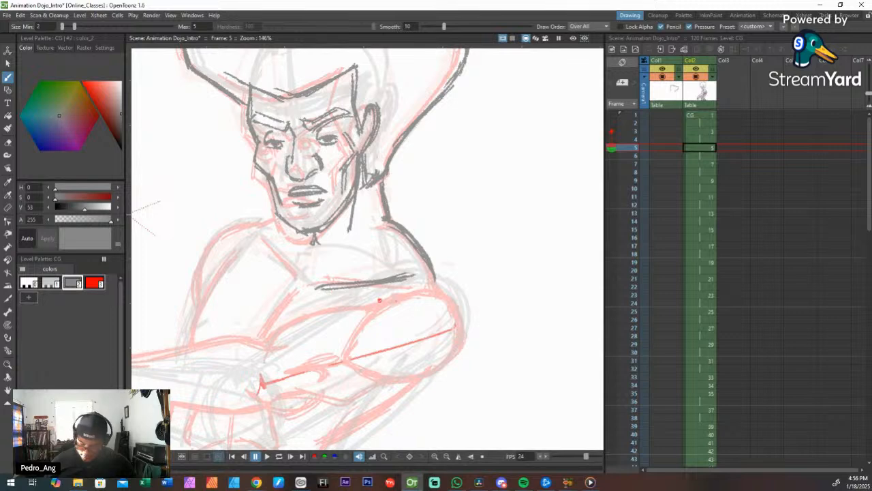
key("ctrl+z")
key("ctrl+z")
key("ctrl+z")
key("ctrl+z")
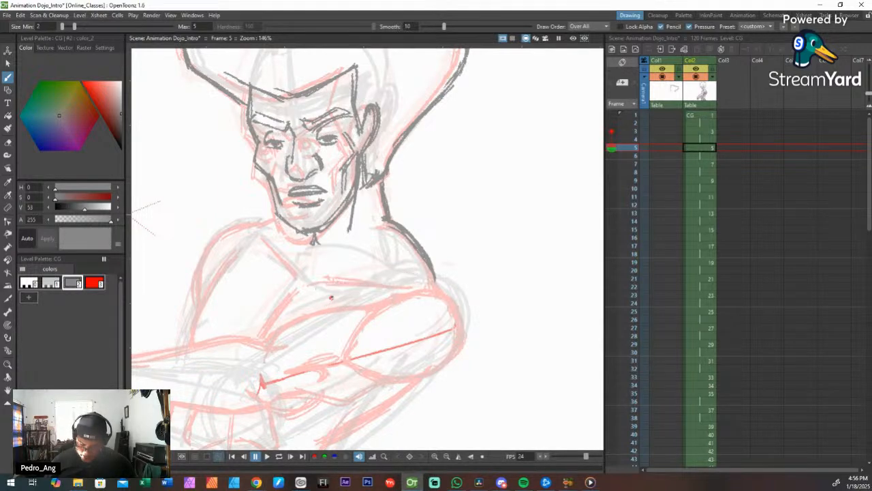
left_click_drag(318, 286, 423, 278)
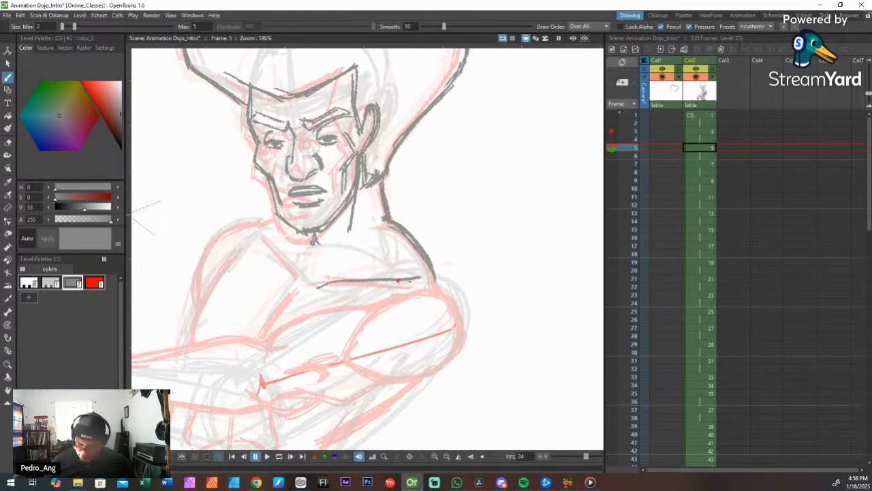
Step: Draw a red axis line with end ticks along the near upper arm, from the shoulder to the elbow
key("space")
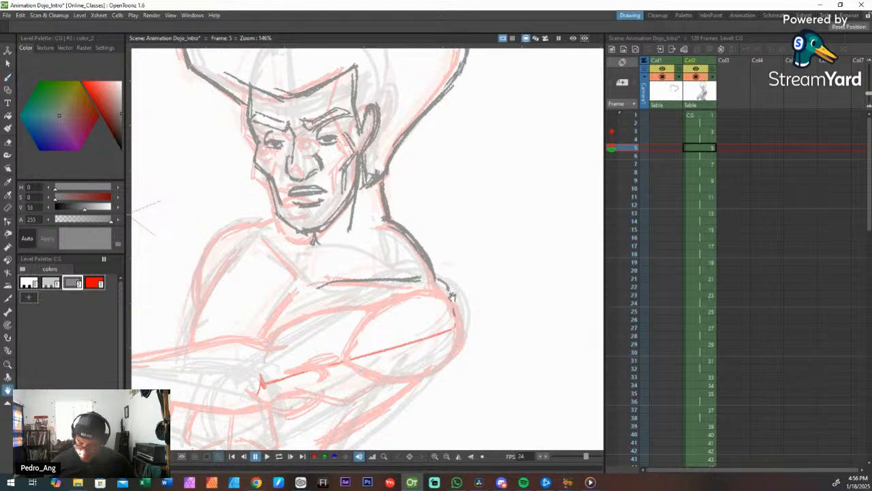
left_click_drag(415, 333, 446, 275)
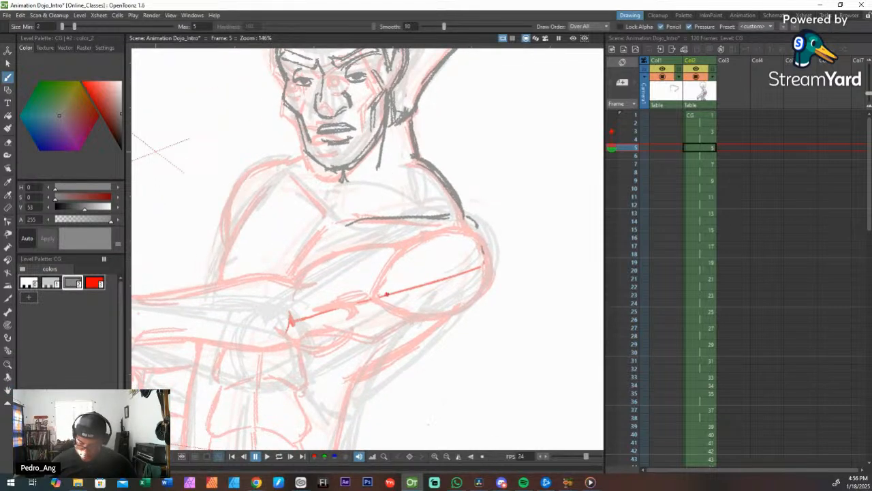
left_click(95, 283)
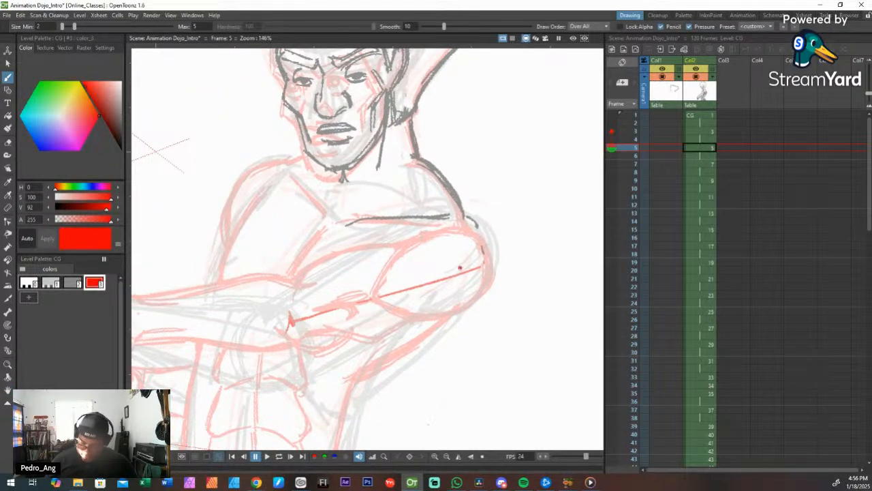
mouse_move(466, 251)
left_mouse_down()
mouse_move(363, 301)
mouse_move(301, 345)
left_mouse_up()
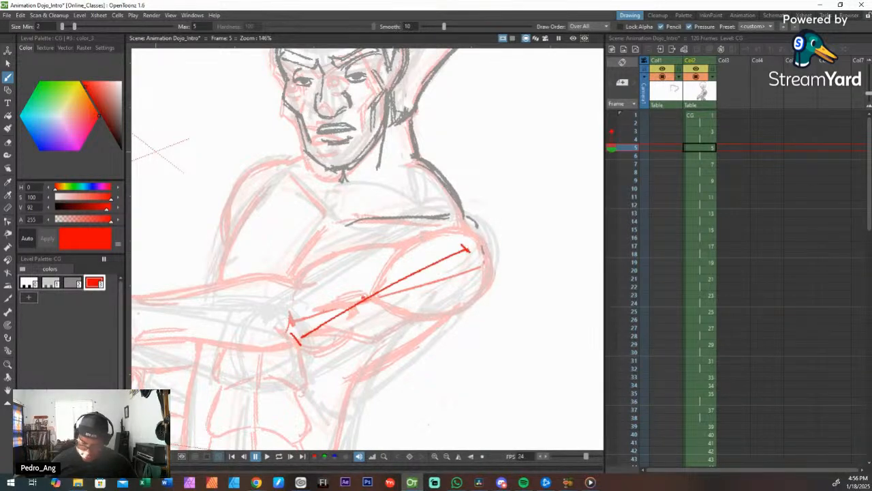
Step: Draw the near shoulder's deltoid as a tilted oval in darker gray around the upper part of the red axis
left_click(73, 283)
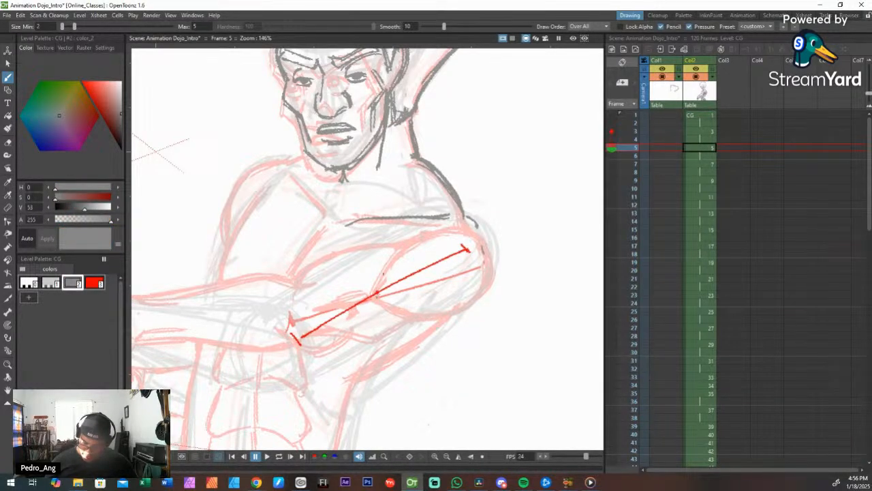
left_click_drag(392, 259, 376, 296)
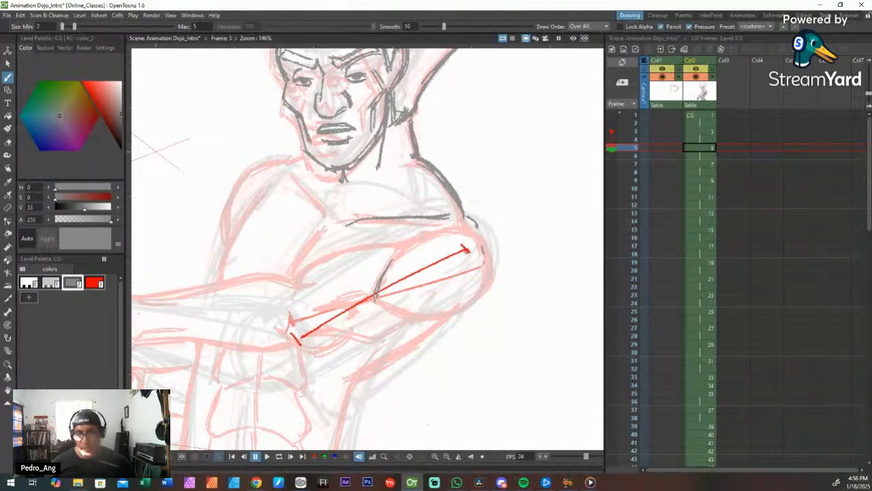
left_click_drag(379, 283, 439, 224)
mouse_move(402, 249)
left_mouse_down()
mouse_move(468, 222)
mouse_move(415, 235)
mouse_move(444, 220)
left_mouse_up()
mouse_move(488, 266)
left_mouse_down()
mouse_move(477, 293)
mouse_move(405, 310)
mouse_move(371, 297)
mouse_move(394, 306)
mouse_move(465, 292)
mouse_move(459, 220)
mouse_move(487, 244)
mouse_move(465, 294)
mouse_move(478, 286)
mouse_move(448, 215)
left_mouse_up()
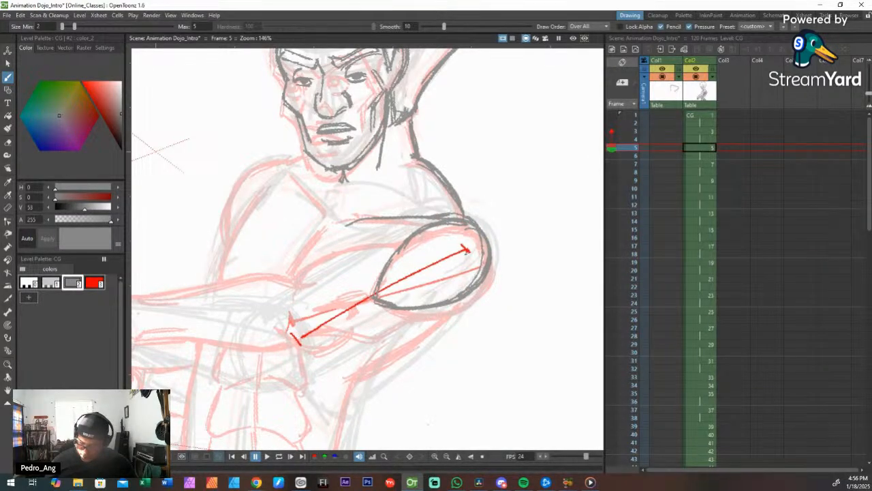
Step: Rework the red axis line inside the deltoid oval, extending it to the oval's outer edge
key("a")
mouse_move(464, 246)
left_mouse_down()
mouse_move(481, 239)
mouse_move(374, 296)
left_mouse_up()
key("b")
left_click(95, 282)
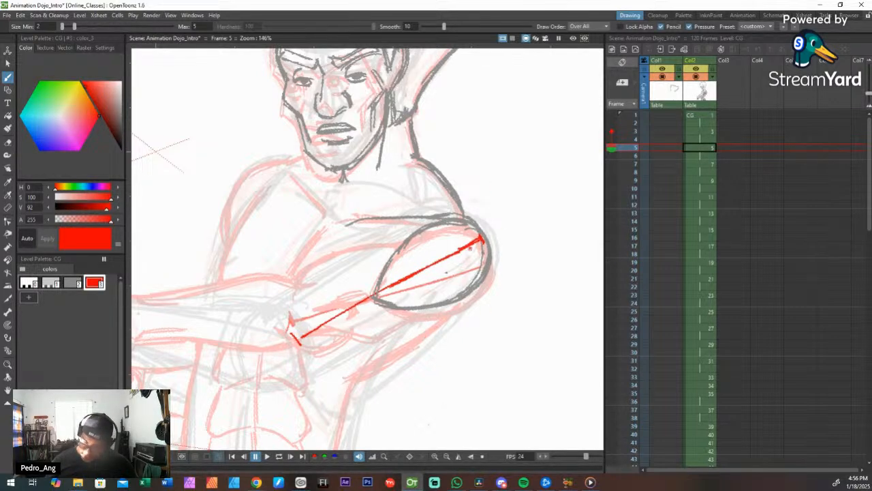
Step: Draw the far collarbone line in darker gray and try the far shoulder contour, undoing the last shoulder stroke
left_click(72, 283)
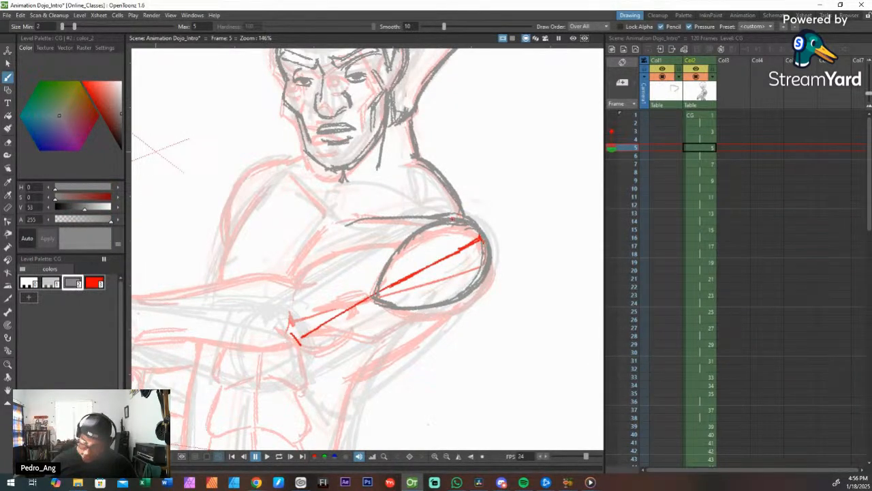
mouse_move(326, 218)
left_mouse_down()
mouse_move(291, 169)
mouse_move(325, 216)
left_mouse_up()
left_click_drag(305, 146, 225, 213)
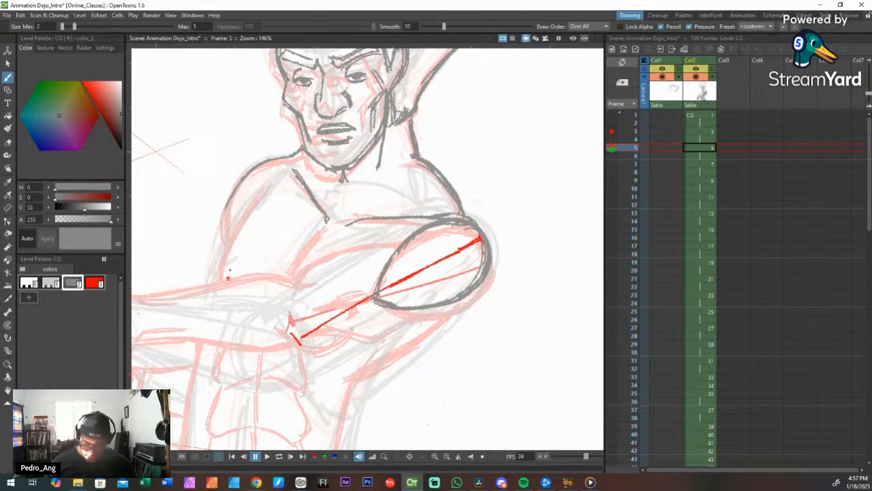
key("ctrl+z")
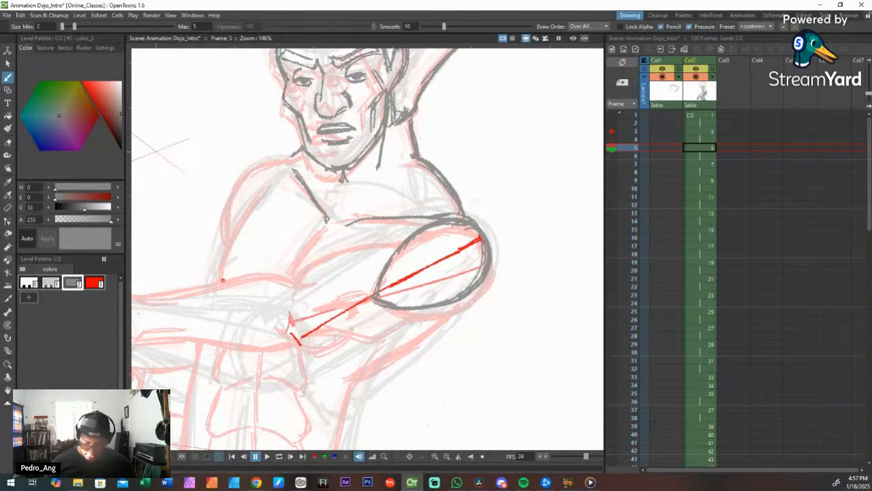
Step: Draw the inner line of the far arm and the rounded outer contour of the far shoulder down to the crossing forearm
left_click_drag(223, 280, 266, 191)
left_click_drag(225, 263, 275, 184)
left_click_drag(225, 268, 270, 186)
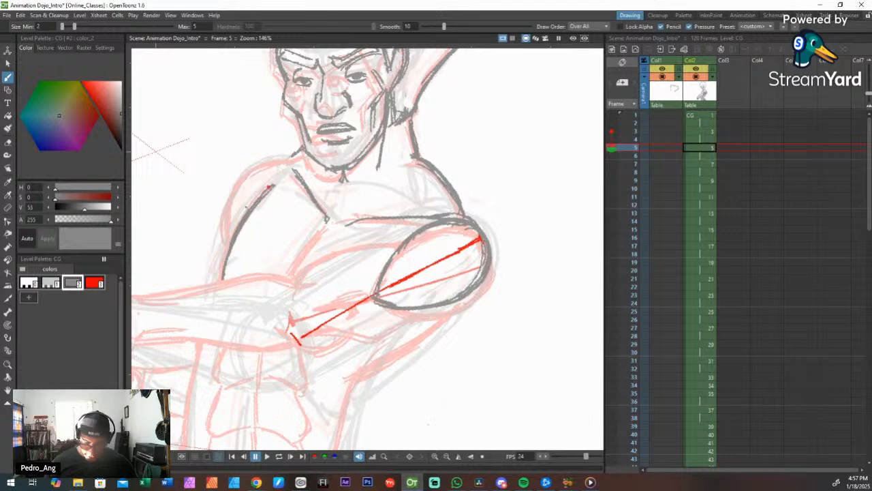
mouse_move(228, 249)
left_mouse_down()
mouse_move(227, 219)
mouse_move(227, 243)
mouse_move(254, 169)
mouse_move(232, 202)
mouse_move(262, 165)
mouse_move(283, 159)
mouse_move(234, 189)
mouse_move(278, 163)
mouse_move(231, 196)
mouse_move(228, 244)
left_mouse_up()
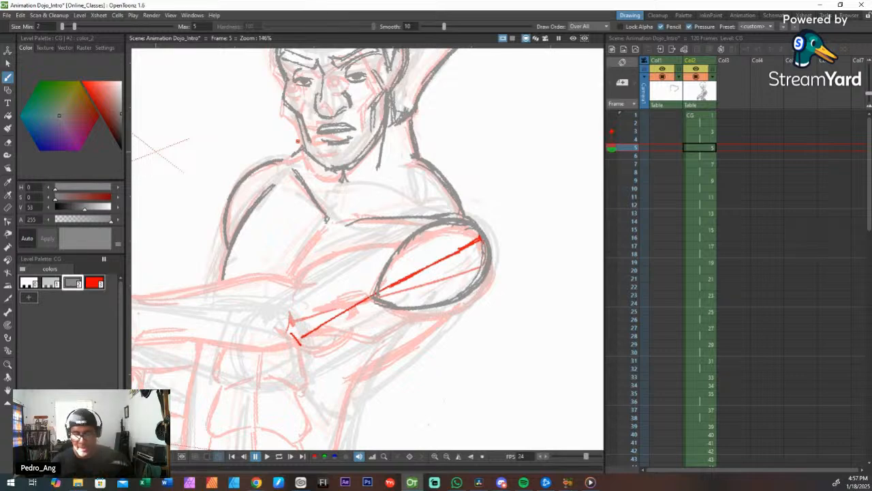
left_click_drag(228, 243, 213, 282)
left_click_drag(225, 243, 213, 283)
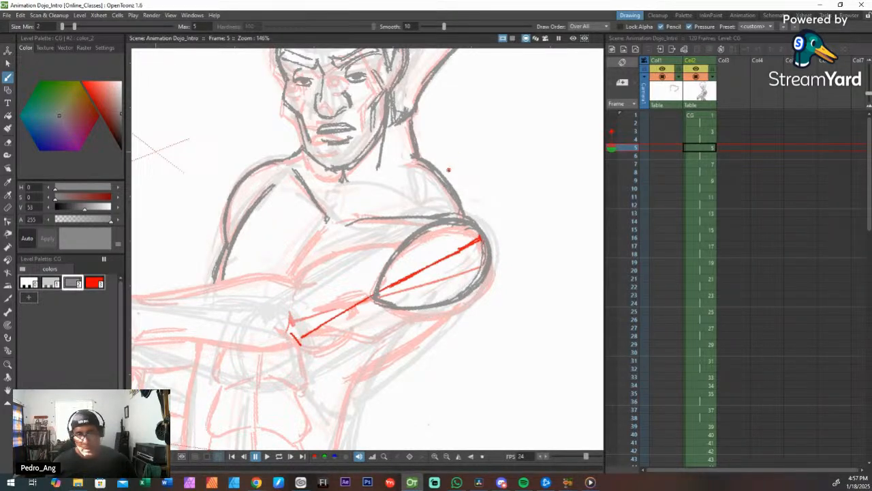
Step: Draw the upper contour of the near upper arm, curving from the deltoid oval down to the elbow crease
key("space")
left_click_drag(486, 238, 492, 236)
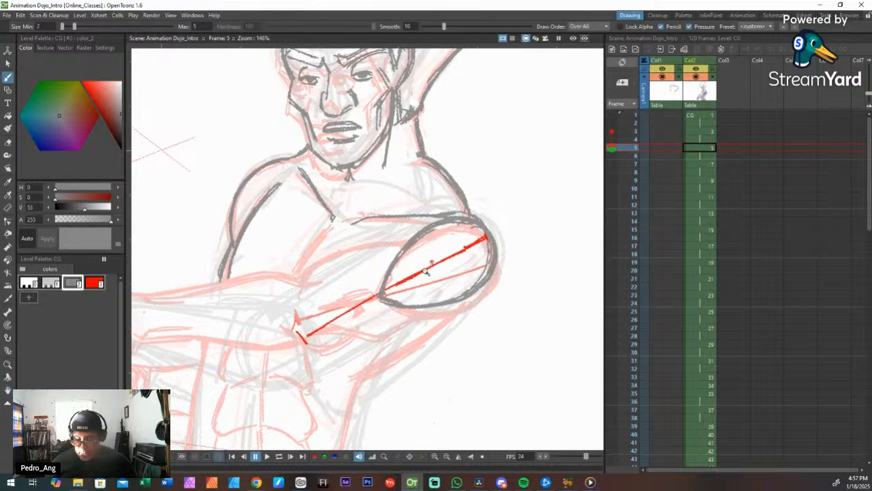
key("shift+space")
left_click_drag(453, 296, 455, 289)
key("space")
left_click_drag(400, 310, 409, 308)
key("b")
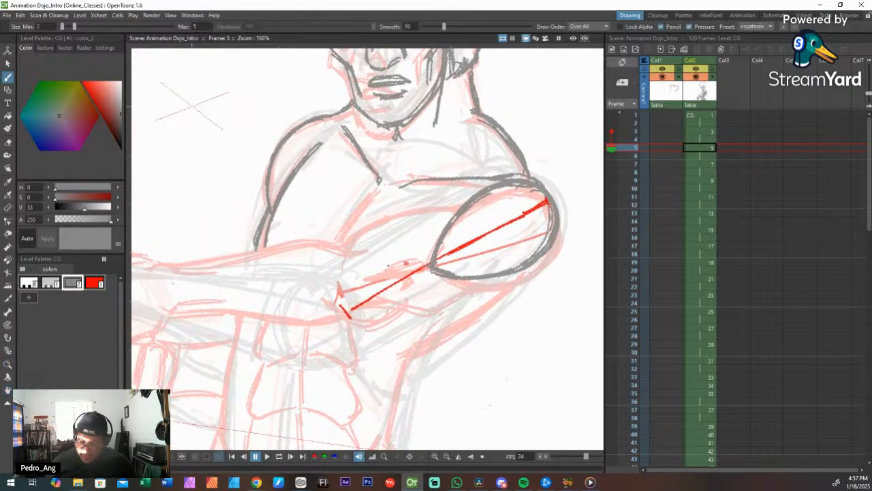
mouse_move(461, 210)
left_mouse_down()
mouse_move(345, 269)
mouse_move(455, 216)
mouse_move(345, 278)
mouse_move(443, 221)
left_mouse_up()
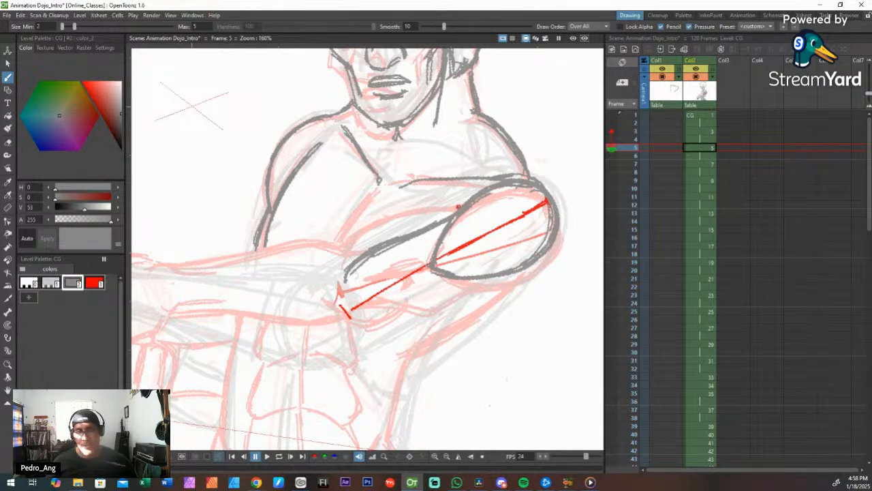
Step: Draw the underside of the near upper arm and the short muscle lines between the deltoid and the elbow
key("space")
left_click_drag(500, 279, 516, 198)
key("shift+space")
key("ctrl+space")
key("shift+space")
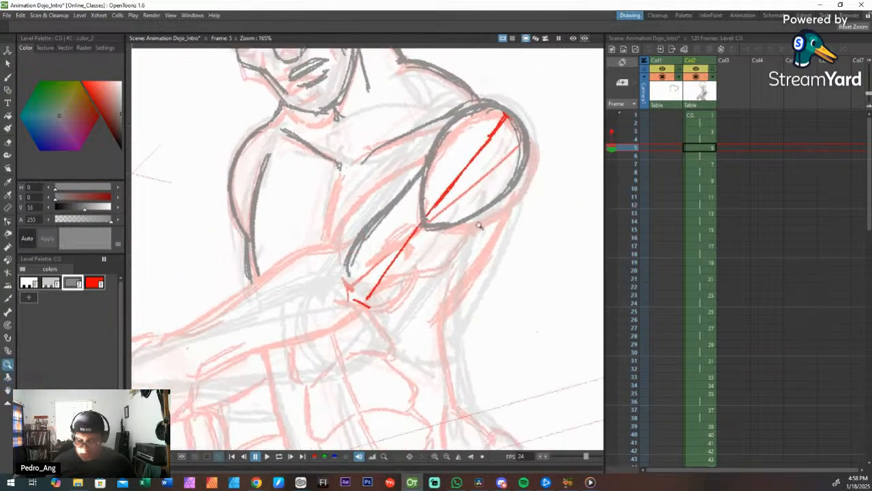
key("space")
left_click_drag(419, 280, 457, 264)
key("shift+space")
key("b")
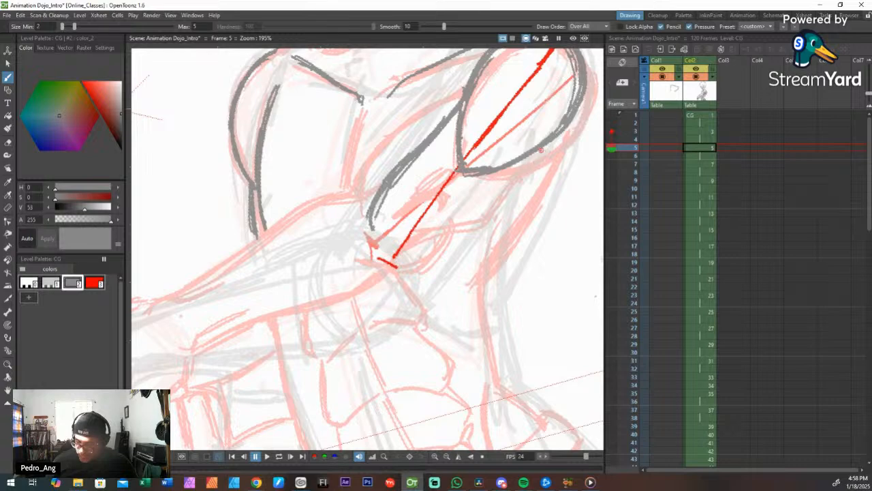
mouse_move(540, 151)
left_mouse_down()
mouse_move(505, 220)
mouse_move(457, 244)
left_mouse_up()
left_click_drag(496, 223, 448, 257)
mouse_move(528, 182)
left_mouse_down()
mouse_move(492, 222)
mouse_move(446, 225)
left_mouse_up()
left_click_drag(460, 175, 423, 217)
left_click_drag(454, 189, 429, 207)
Step: Lasso the light gray rough hand, rotate it about -45.5° and move it up onto the red onion-skinned hand
key("space")
left_click_drag(421, 261, 446, 234)
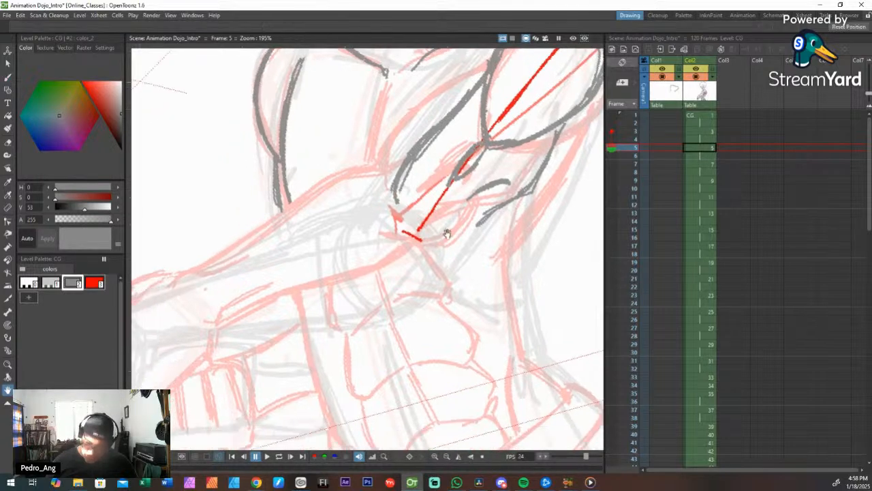
key("ctrl+space")
mouse_move(454, 271)
left_mouse_down()
mouse_move(456, 290)
mouse_move(488, 265)
mouse_move(457, 204)
left_mouse_up()
key("shift+space")
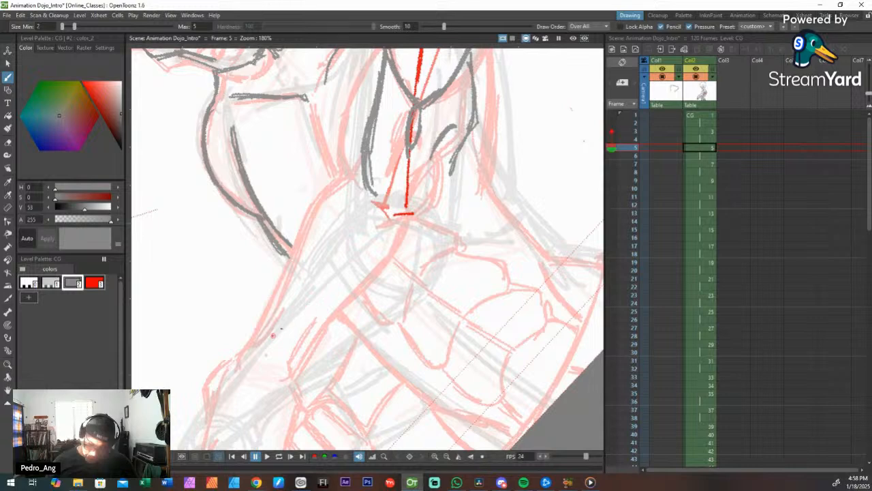
key("space")
left_click_drag(283, 324, 321, 276)
key("space")
left_click_drag(288, 329, 366, 191)
left_click_drag(350, 318, 394, 232)
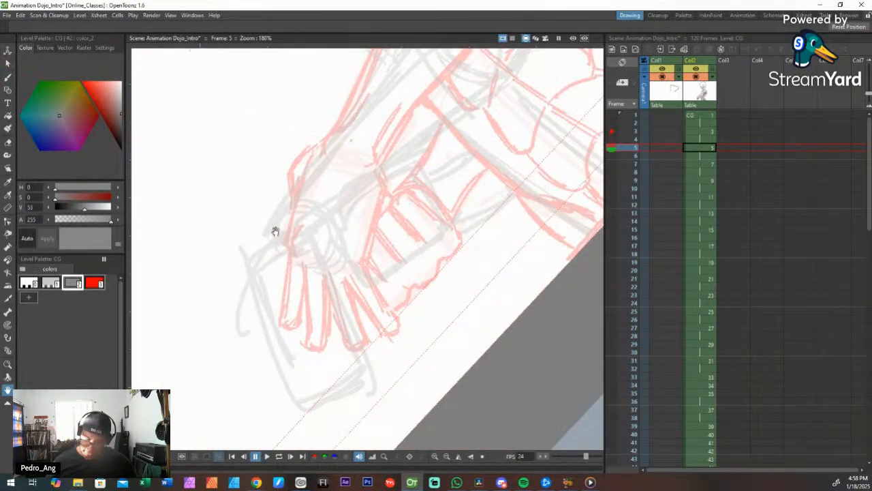
left_click_drag(386, 145, 370, 166)
key("e")
mouse_move(272, 225)
left_mouse_down()
mouse_move(282, 199)
mouse_move(327, 193)
mouse_move(334, 209)
mouse_move(306, 228)
mouse_move(305, 219)
mouse_move(263, 235)
mouse_move(302, 214)
mouse_move(311, 223)
mouse_move(323, 214)
mouse_move(312, 246)
mouse_move(297, 225)
mouse_move(269, 239)
left_mouse_up()
key("s")
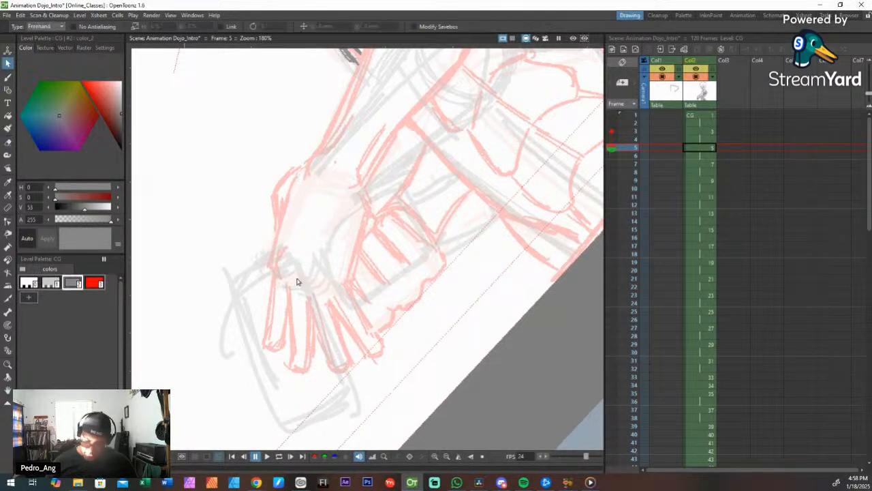
mouse_move(321, 290)
left_mouse_down()
mouse_move(361, 388)
mouse_move(288, 445)
mouse_move(216, 246)
mouse_move(315, 268)
left_mouse_up()
mouse_move(251, 190)
left_mouse_down()
mouse_move(262, 182)
mouse_move(329, 193)
mouse_move(334, 206)
left_mouse_up()
left_click_drag(302, 284, 358, 150)
mouse_move(392, 70)
left_mouse_down()
mouse_move(397, 109)
mouse_move(395, 99)
left_mouse_up()
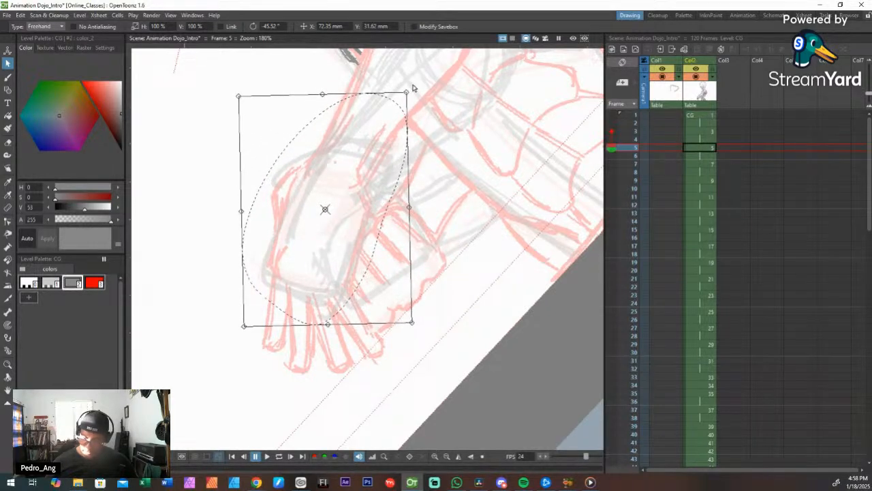
key("Escape")
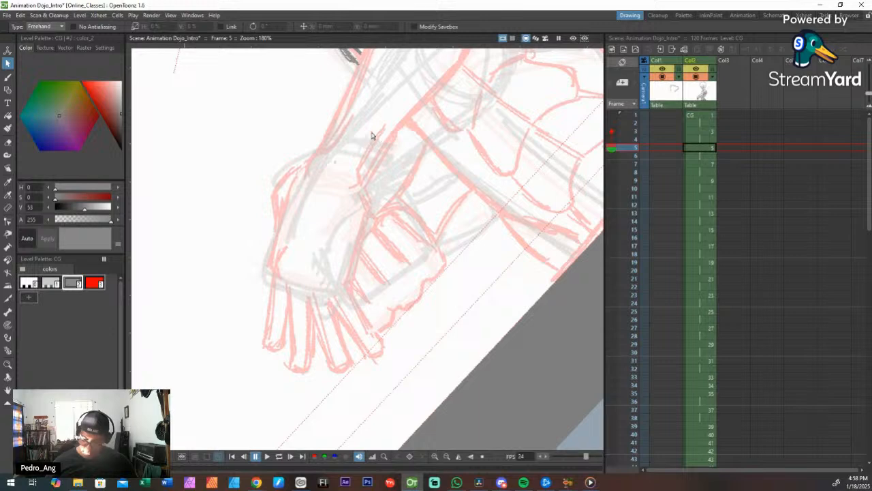
Step: Reselect the rough hand with a freehand selection and adjust its angle and position at the wrist
mouse_move(371, 135)
left_mouse_down()
mouse_move(380, 220)
mouse_move(300, 319)
mouse_move(342, 122)
mouse_move(382, 134)
left_mouse_up()
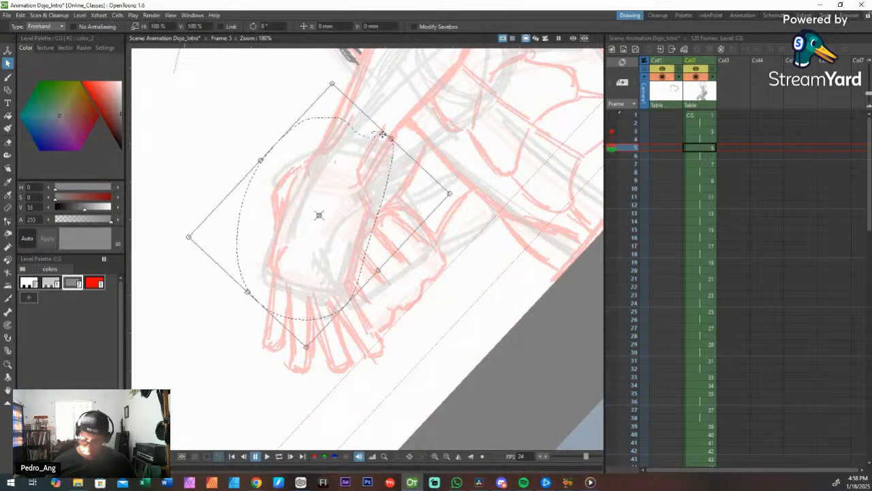
left_click_drag(332, 80, 349, 75)
left_click_drag(357, 136, 370, 115)
Step: Draw the near forearm's upper contour from the elbow crease to the wrist and add small detail lines at the wrist
key("space")
mouse_move(454, 101)
left_mouse_down()
mouse_move(444, 209)
mouse_move(466, 231)
mouse_move(418, 237)
mouse_move(411, 204)
mouse_move(393, 276)
mouse_move(424, 201)
mouse_move(448, 197)
mouse_move(454, 218)
left_mouse_up()
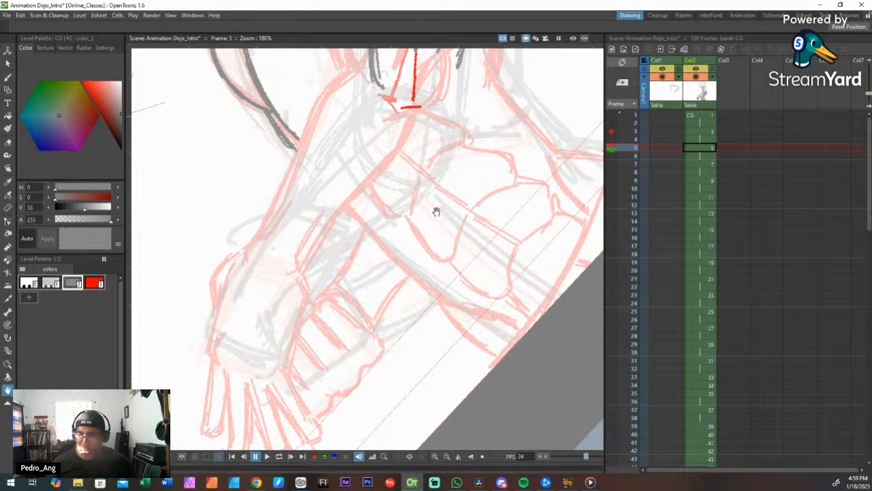
key("alt+0")
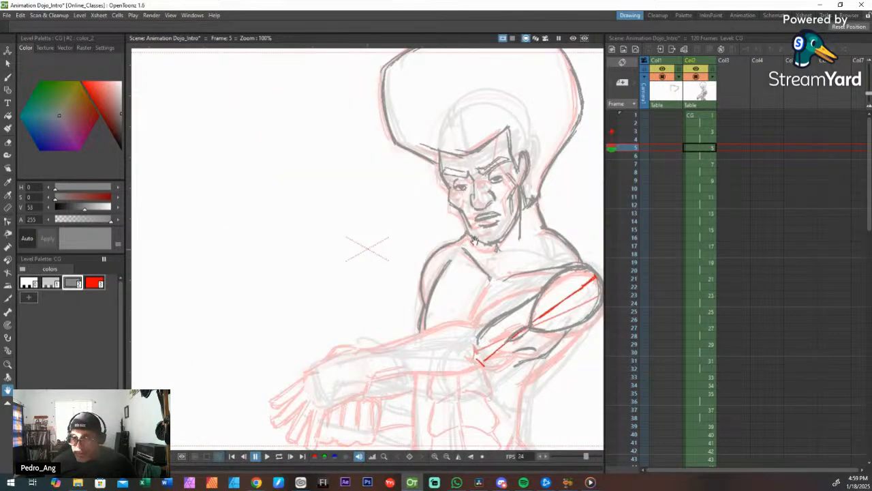
left_click_drag(488, 301, 501, 242)
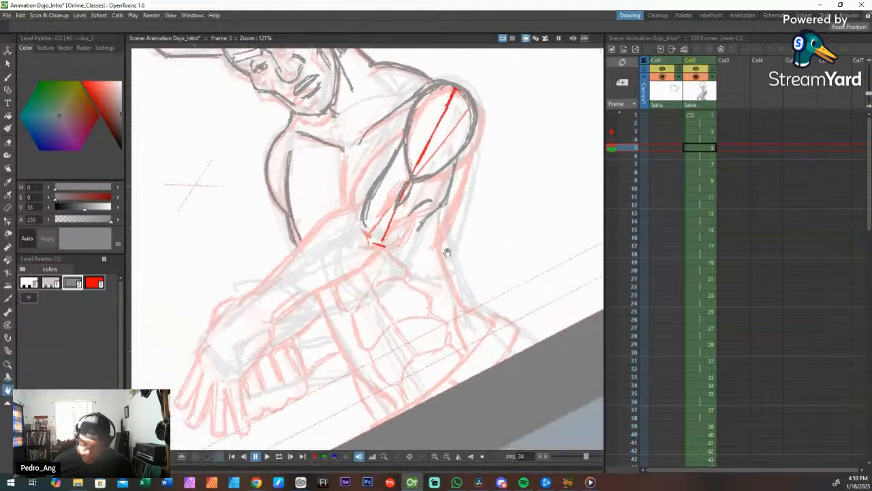
left_click_drag(447, 252, 458, 242)
key("b")
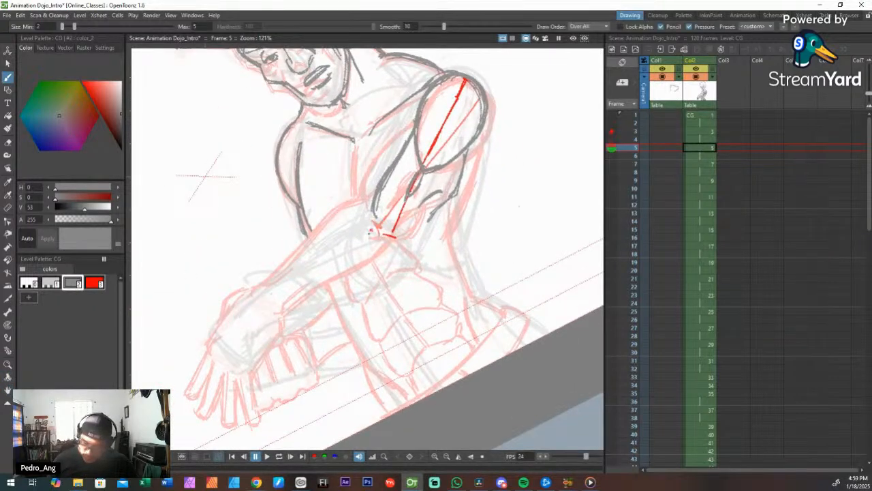
mouse_move(387, 220)
left_mouse_down()
mouse_move(336, 238)
mouse_move(351, 227)
mouse_move(266, 284)
mouse_move(354, 225)
mouse_move(377, 221)
mouse_move(271, 287)
left_mouse_up()
mouse_move(271, 287)
left_mouse_down()
mouse_move(329, 244)
mouse_move(379, 219)
left_mouse_up()
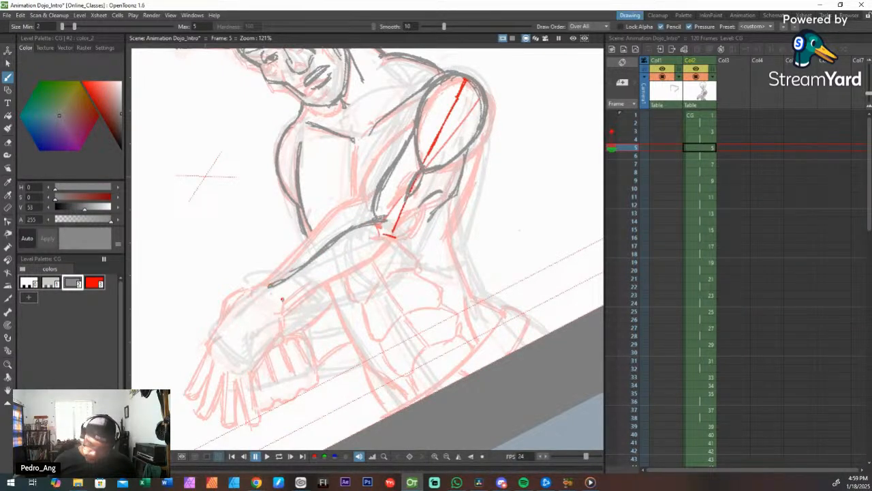
mouse_move(294, 288)
left_mouse_down()
mouse_move(280, 302)
mouse_move(321, 274)
mouse_move(273, 294)
left_mouse_up()
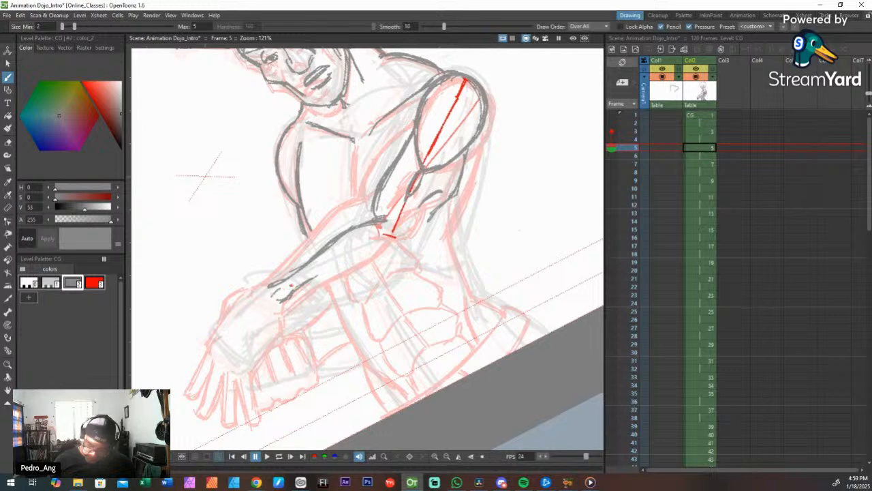
Step: Draw the near forearm's lower contour from the elbow to the wrist, and both side edges of the back of the hand
mouse_move(432, 212)
left_mouse_down()
mouse_move(389, 284)
mouse_move(409, 254)
mouse_move(390, 282)
mouse_move(275, 333)
left_mouse_up()
left_click_drag(379, 286, 285, 327)
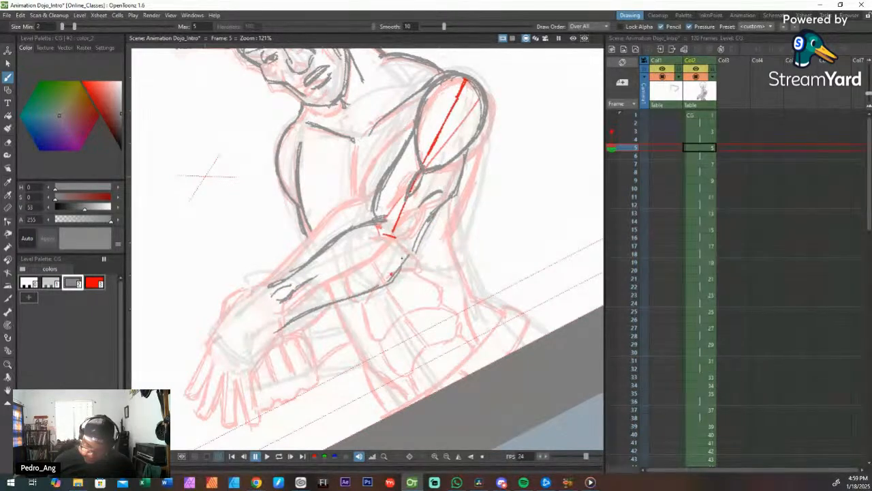
mouse_move(407, 256)
left_mouse_down()
mouse_move(352, 293)
mouse_move(288, 321)
mouse_move(406, 254)
mouse_move(331, 301)
left_mouse_up()
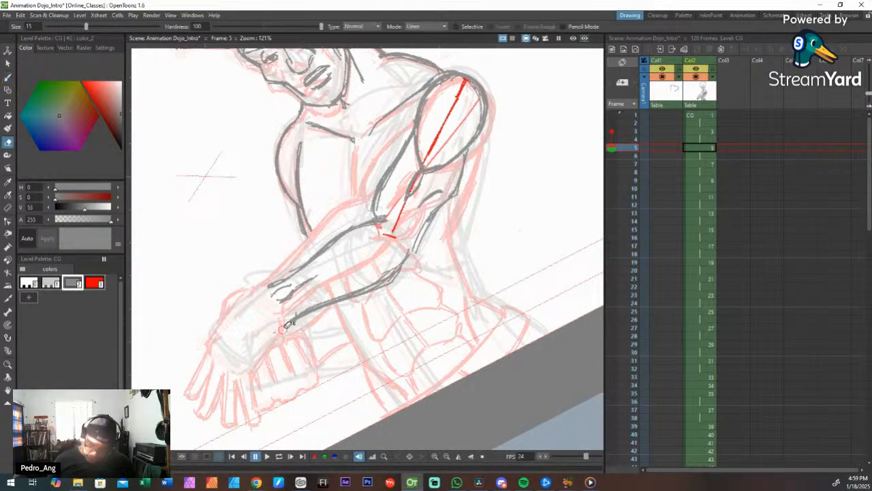
left_click_drag(293, 319, 254, 362)
left_click_drag(264, 285, 216, 319)
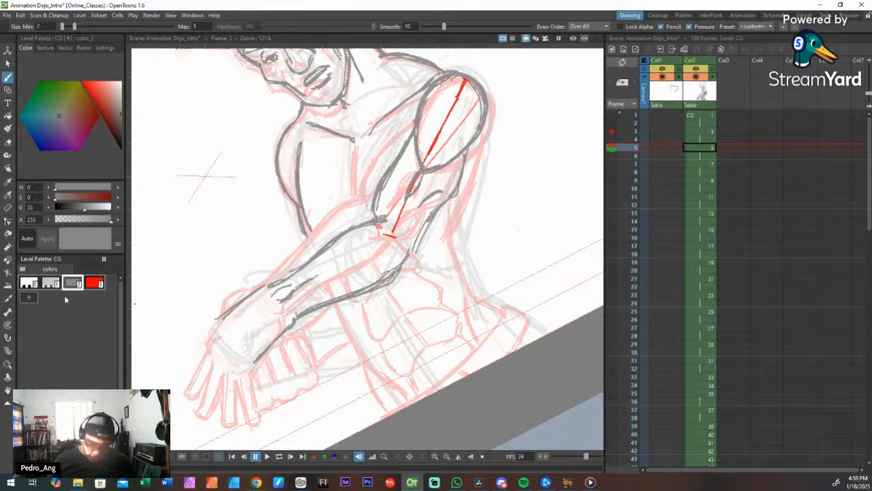
Step: Rough in the direction of the near hand's thumb and first finger with light gray strokes
left_click(53, 283)
key("space")
left_click_drag(257, 286, 290, 206)
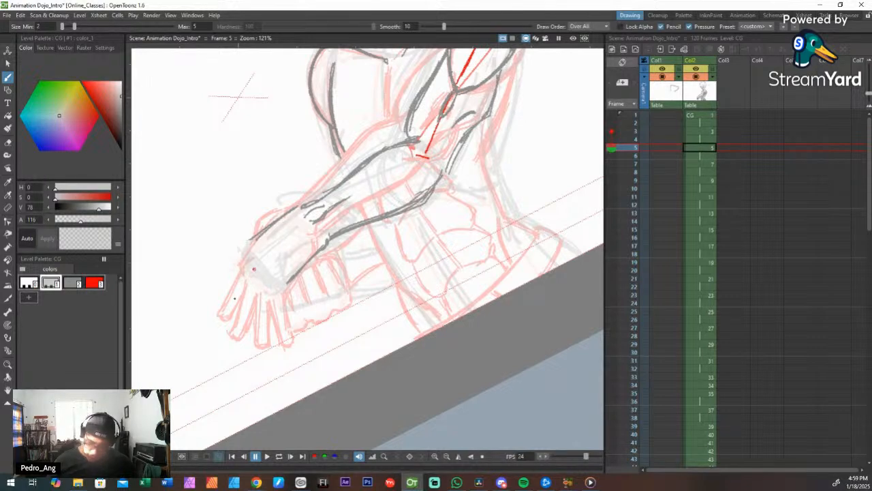
left_click_drag(243, 248, 188, 291)
left_click_drag(240, 270, 211, 309)
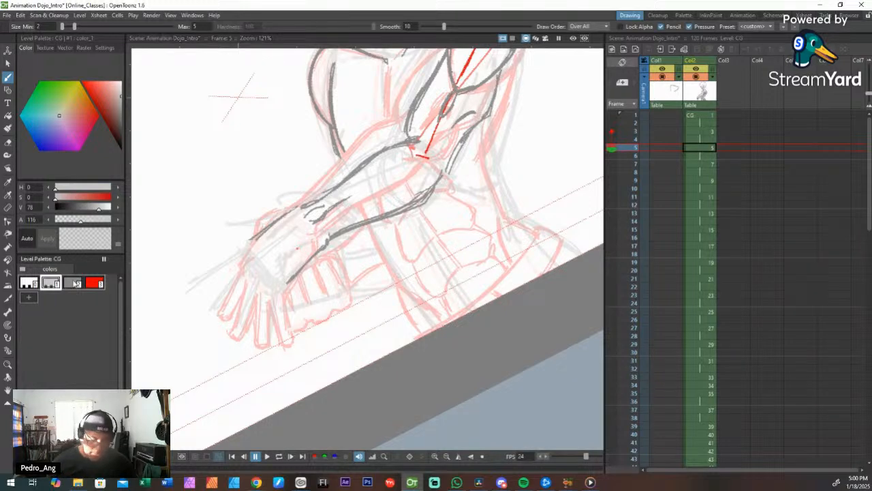
Step: Draw the near hand's thumb in darker gray, from the wrist out to the squared tip
left_click(72, 283)
key("a")
key("shift+space")
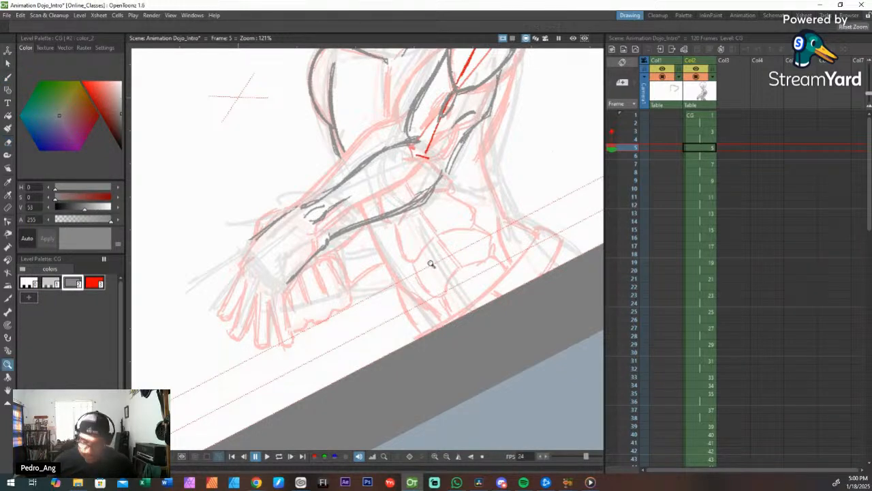
key("ctrl+space")
mouse_move(436, 266)
left_mouse_down()
mouse_move(442, 225)
mouse_move(429, 206)
left_mouse_up()
key("space")
left_click_drag(314, 281, 348, 248)
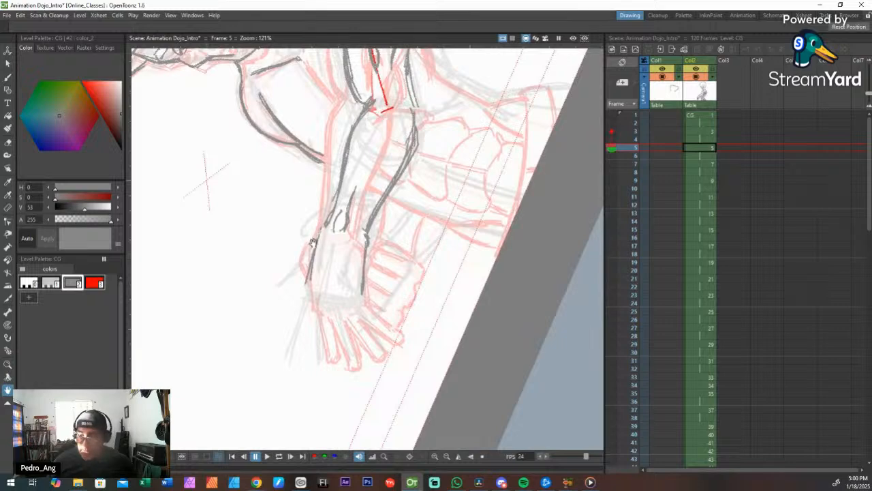
key("b")
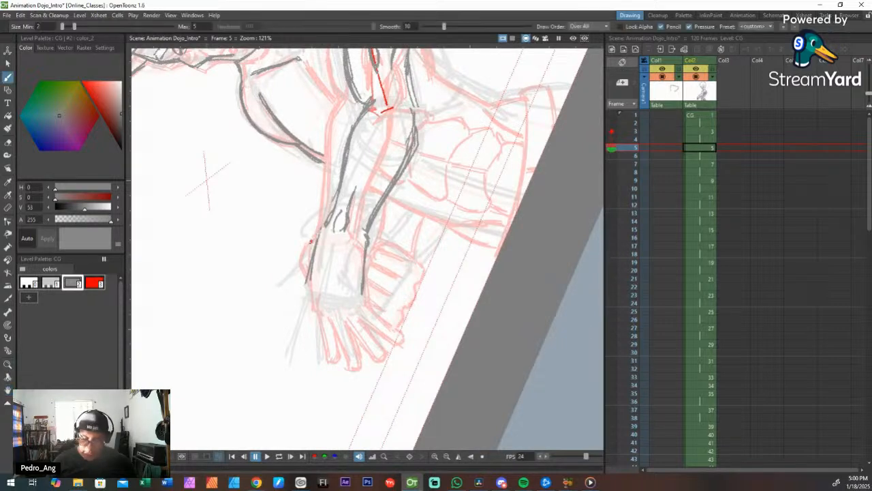
mouse_move(320, 231)
left_mouse_down()
mouse_move(279, 285)
mouse_move(294, 286)
mouse_move(308, 270)
mouse_move(304, 281)
left_mouse_up()
left_click_drag(279, 281, 306, 246)
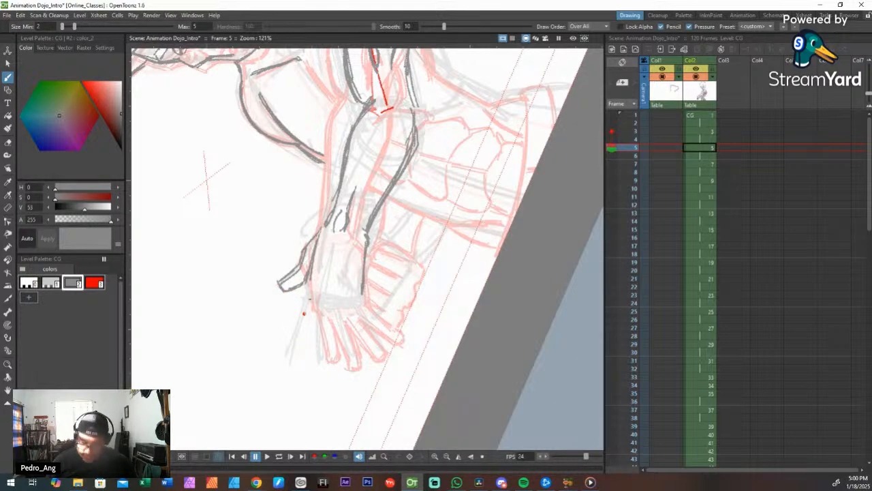
Step: Draw the near hand's index and middle fingers in darker gray, extending from the knuckles over the light rough
left_click_drag(304, 291, 284, 353)
key("ctrl+z")
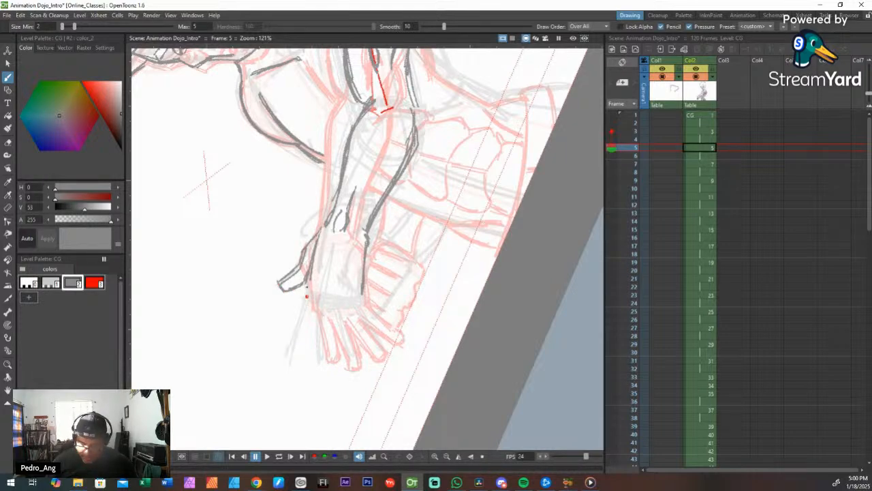
mouse_move(305, 283)
left_mouse_down()
mouse_move(287, 346)
mouse_move(305, 338)
mouse_move(299, 349)
mouse_move(317, 304)
left_mouse_up()
mouse_move(302, 345)
left_mouse_down()
mouse_move(318, 301)
mouse_move(306, 332)
mouse_move(326, 335)
mouse_move(317, 309)
mouse_move(332, 355)
left_mouse_up()
left_click_drag(330, 307, 331, 350)
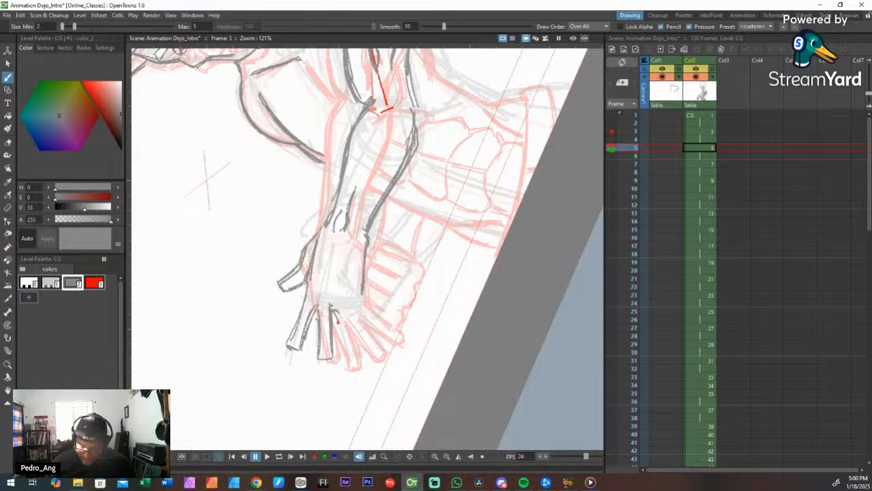
Step: Draw the near hand's ring and little fingers and add short contour lines on the back of the hand
mouse_move(331, 305)
left_mouse_down()
mouse_move(336, 333)
mouse_move(357, 353)
left_mouse_up()
left_click_drag(339, 320, 345, 348)
mouse_move(351, 314)
left_mouse_down()
mouse_move(356, 335)
mouse_move(361, 327)
left_mouse_up()
mouse_move(359, 293)
left_mouse_down()
mouse_move(379, 325)
mouse_move(375, 343)
left_mouse_up()
left_click_drag(361, 296, 370, 312)
left_click_drag(377, 334, 382, 336)
mouse_move(361, 308)
left_mouse_down()
mouse_move(376, 340)
mouse_move(365, 337)
left_mouse_up()
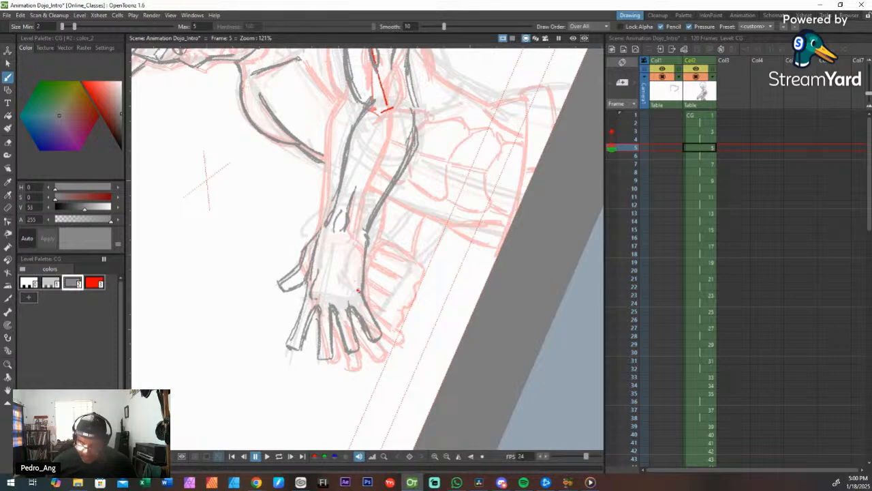
mouse_move(356, 268)
left_mouse_down()
mouse_move(358, 283)
mouse_move(323, 246)
left_mouse_up()
Step: Draw the chest's center line and the far pectoral's lower curve down to the top of the forearm
key("shift+space")
key("ctrl+space")
mouse_move(389, 199)
left_mouse_down()
mouse_move(396, 231)
mouse_move(434, 191)
mouse_move(436, 201)
left_mouse_up()
key("shift+space")
key("space")
left_click_drag(447, 125, 427, 196)
key("ctrl+space")
left_click_drag(443, 164, 470, 213)
key("space")
key("ctrl+space")
key("space")
mouse_move(460, 170)
left_mouse_down()
mouse_move(427, 181)
mouse_move(427, 170)
mouse_move(468, 160)
left_mouse_up()
key("shift+space")
key("b")
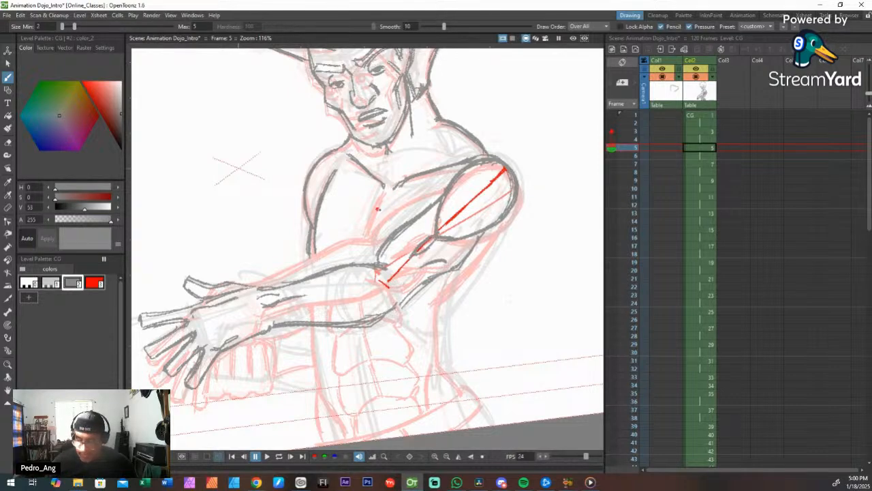
mouse_move(385, 196)
left_mouse_down()
mouse_move(366, 256)
mouse_move(313, 249)
left_mouse_up()
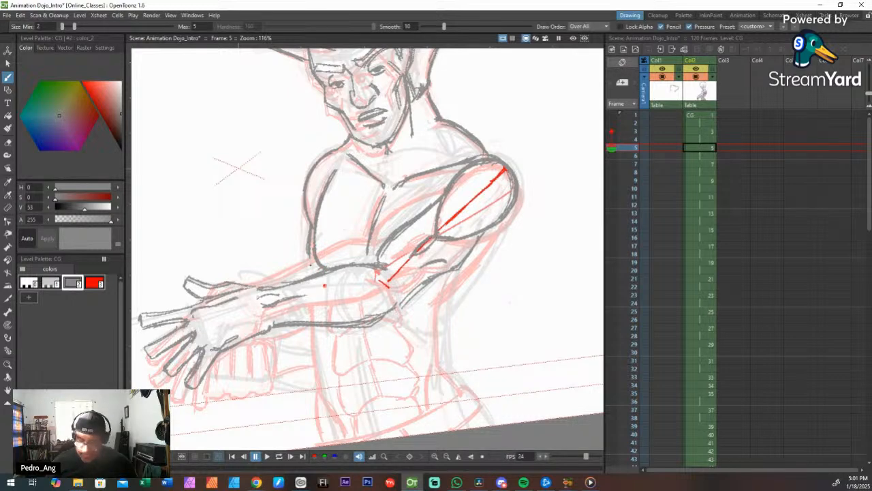
left_click_drag(308, 258, 310, 272)
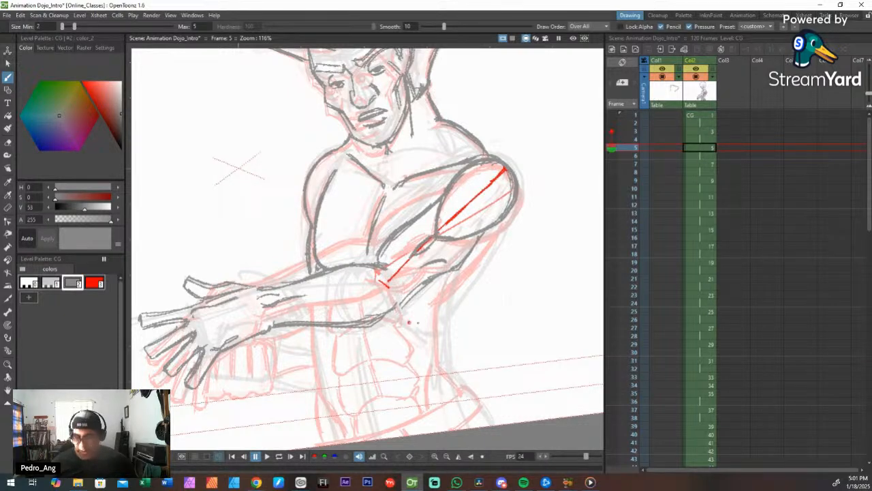
left_click_drag(420, 318, 406, 287)
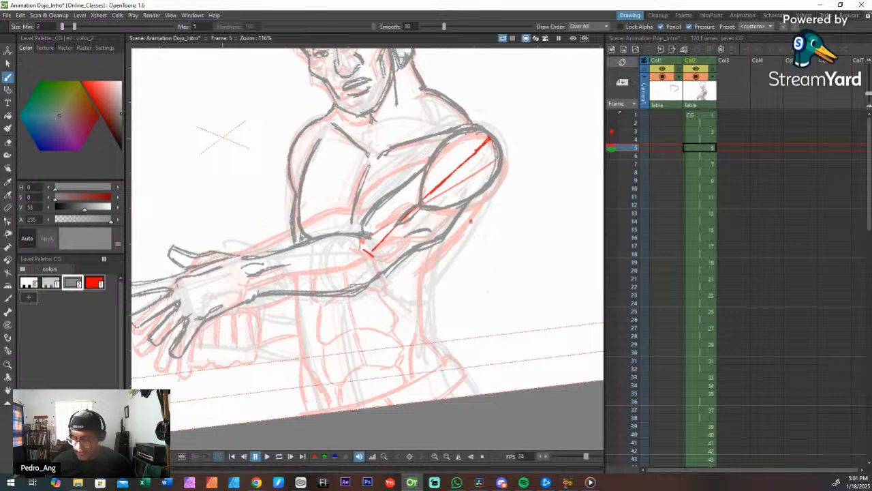
left_click_drag(488, 196, 435, 264)
key("ctrl+z")
key("ctrl+z")
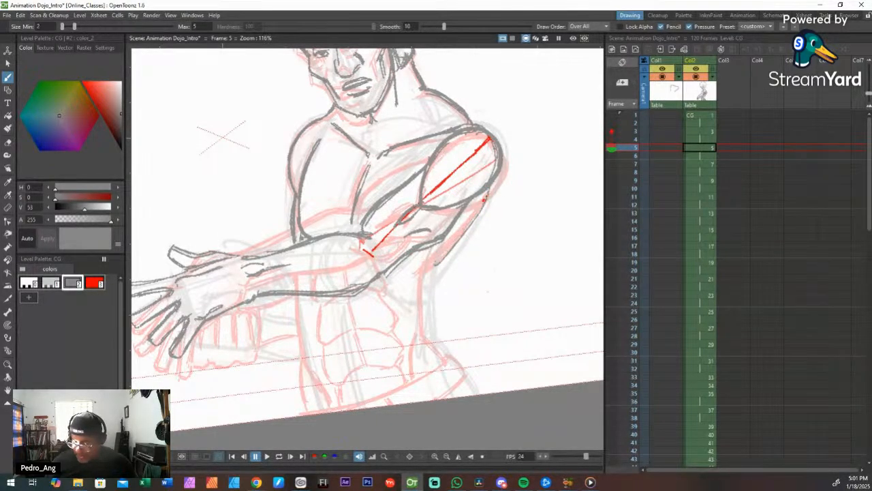
left_click_drag(492, 186, 430, 269)
left_click_drag(481, 208, 433, 267)
key("ctrl+z")
key("ctrl+z")
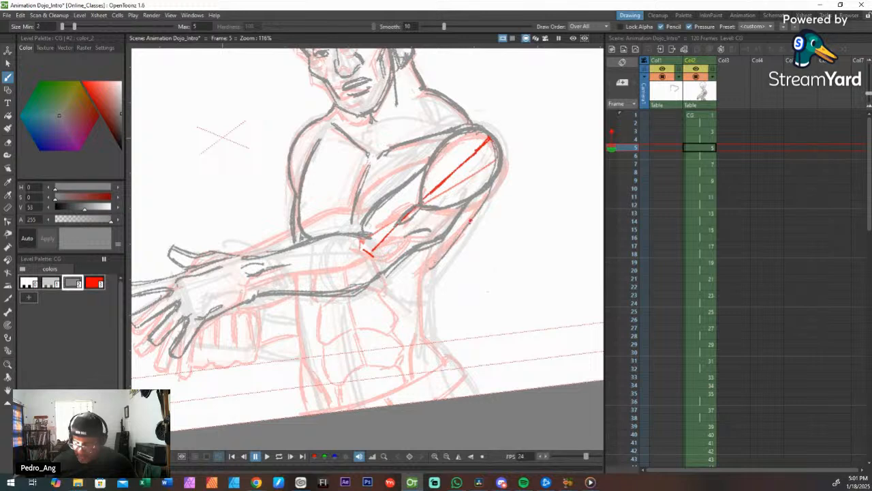
Step: Draw the near side of the torso from behind the upper arm down through the waist to the hip
left_click_drag(493, 184, 434, 268)
left_click_drag(475, 219, 434, 266)
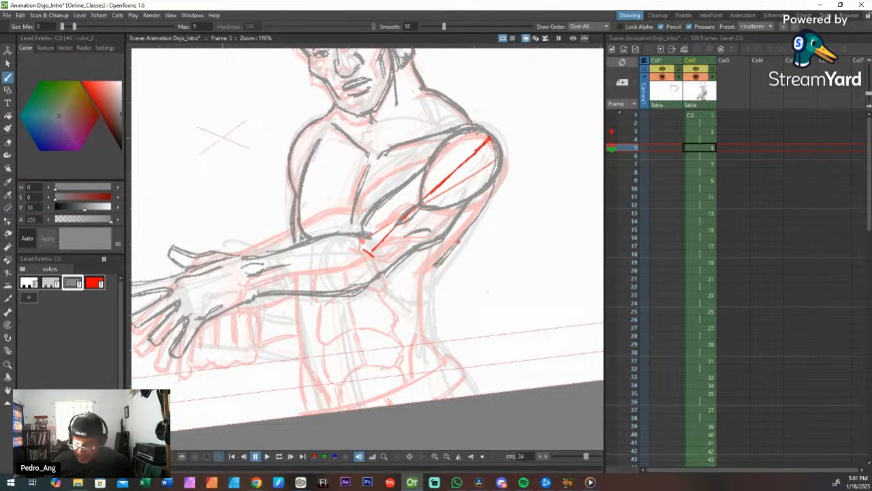
left_click_drag(494, 178, 434, 268)
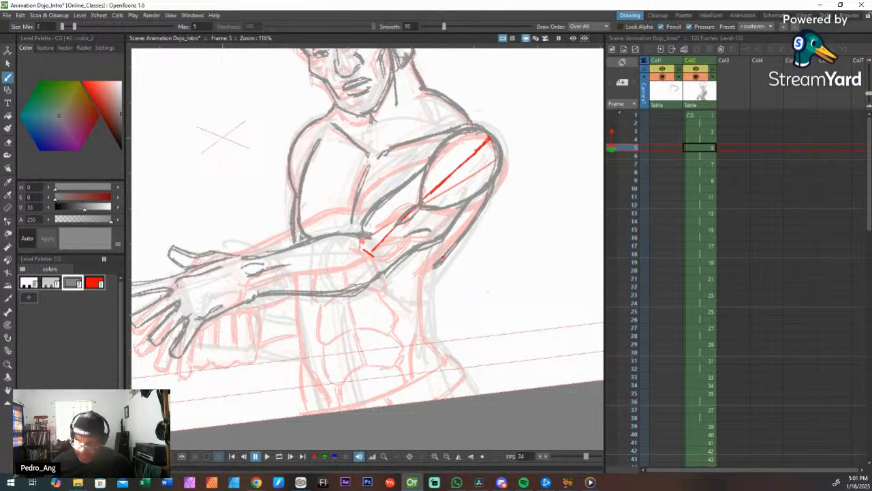
mouse_move(430, 273)
left_mouse_down()
mouse_move(429, 337)
mouse_move(447, 354)
mouse_move(430, 271)
mouse_move(429, 307)
left_mouse_up()
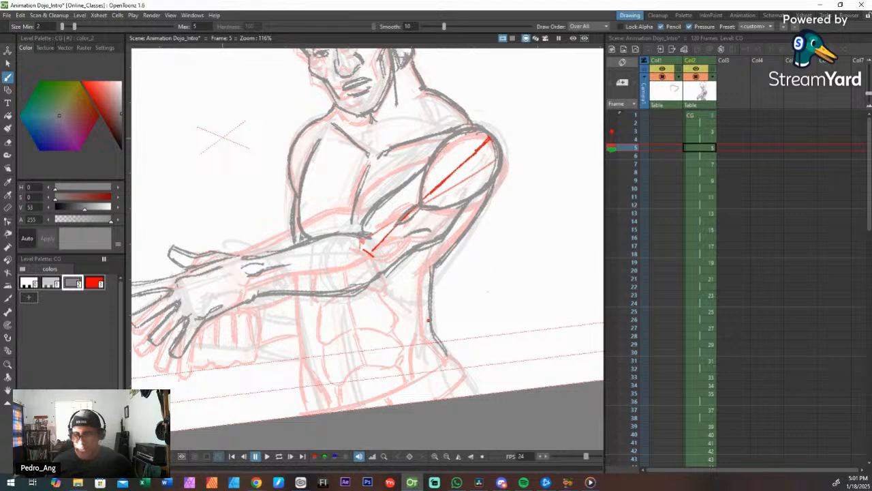
Step: Draw the far side of the waist below the forearm and the inner hip lines on both sides of the abdomen
key("space")
left_click_drag(331, 322, 364, 287)
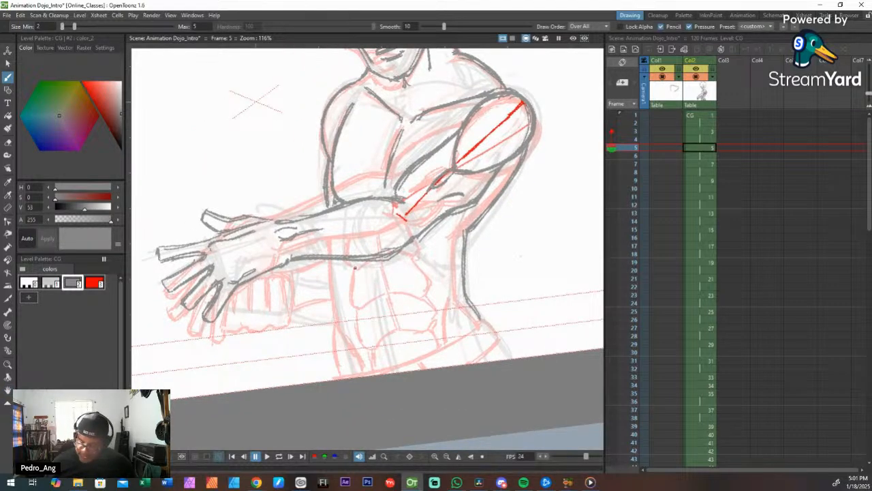
mouse_move(333, 259)
left_mouse_down()
mouse_move(343, 326)
mouse_move(334, 268)
mouse_move(342, 322)
mouse_move(344, 257)
mouse_move(349, 304)
left_mouse_up()
key("space")
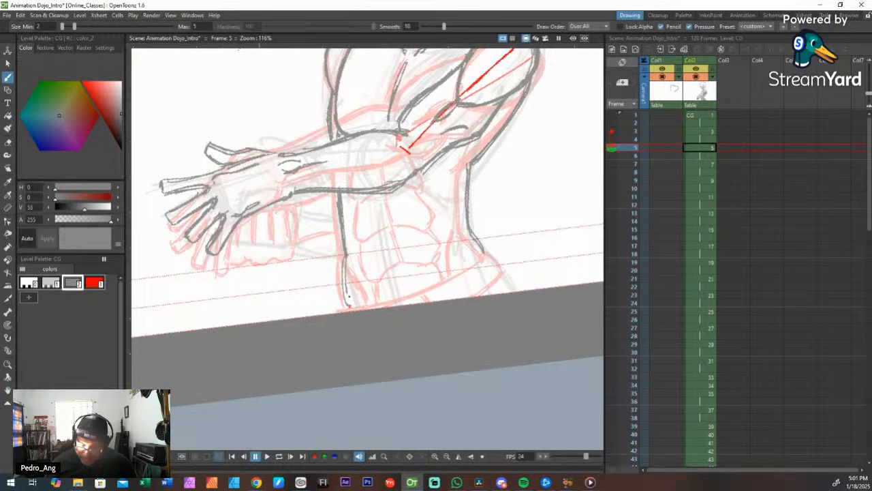
mouse_move(345, 259)
left_mouse_down()
mouse_move(349, 305)
mouse_move(369, 290)
mouse_move(375, 298)
mouse_move(346, 281)
left_mouse_up()
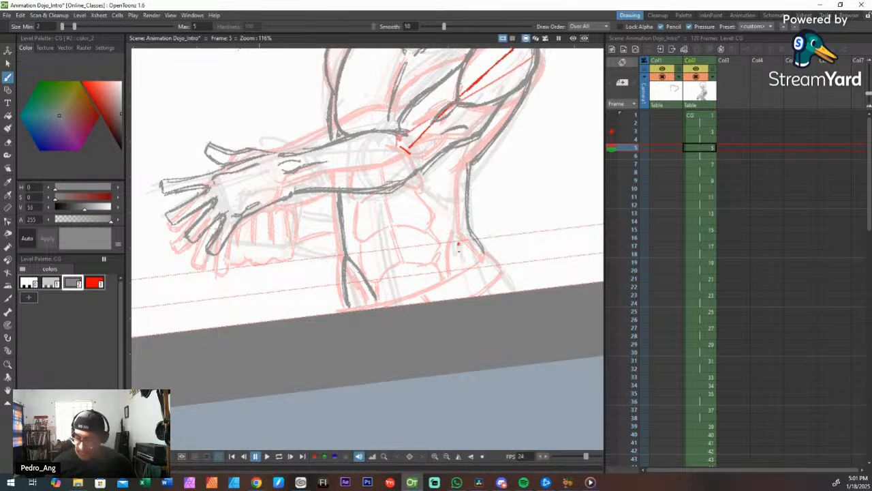
mouse_move(464, 226)
left_mouse_down()
mouse_move(457, 271)
mouse_move(454, 258)
left_mouse_up()
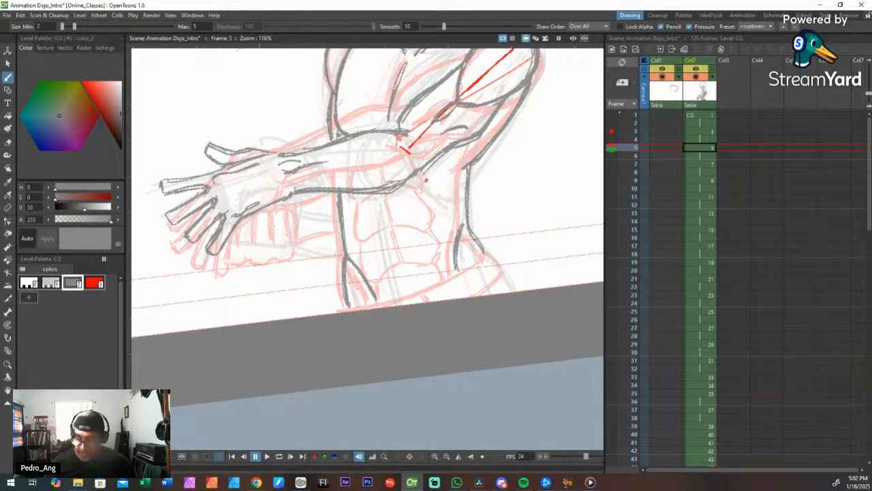
Step: Draw the abdomen's center line, the curved division across it and the near-side outline of the abdominal muscles
left_click_drag(422, 169, 355, 186)
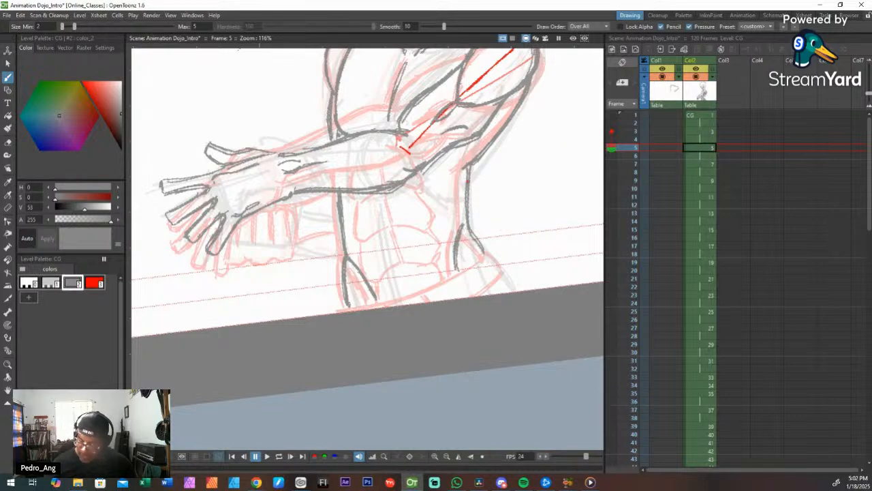
mouse_move(469, 165)
left_mouse_down()
mouse_move(469, 220)
mouse_move(483, 251)
left_mouse_up()
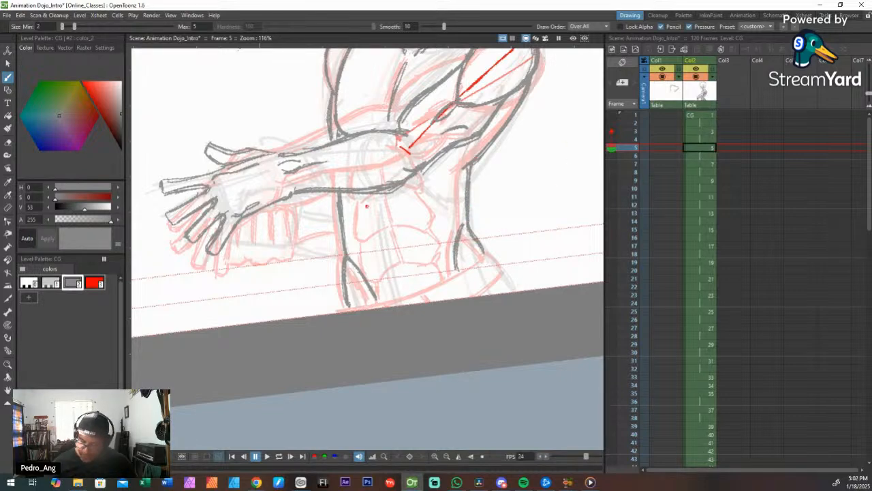
left_click_drag(339, 199, 343, 204)
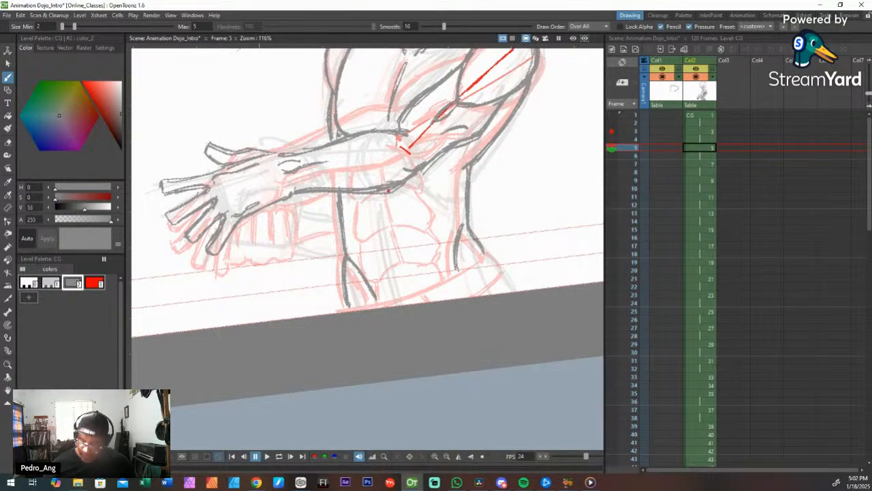
left_click_drag(388, 189, 414, 275)
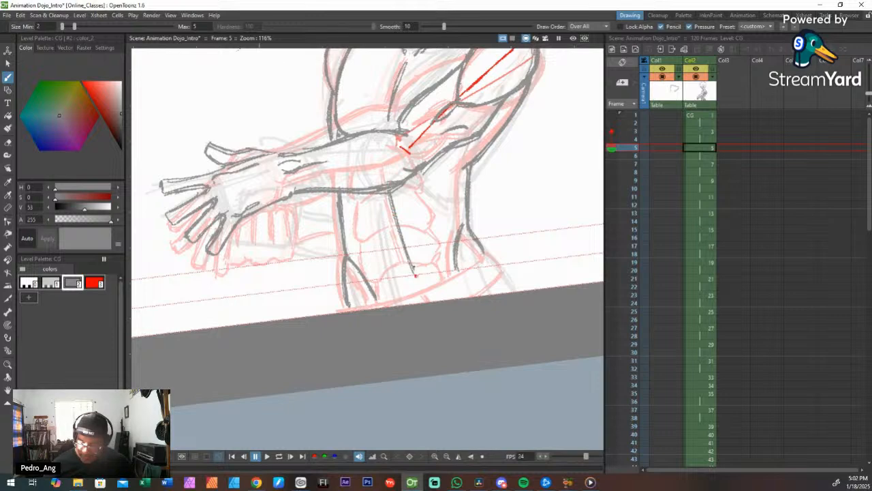
mouse_move(375, 243)
left_mouse_down()
mouse_move(394, 230)
mouse_move(419, 224)
left_mouse_up()
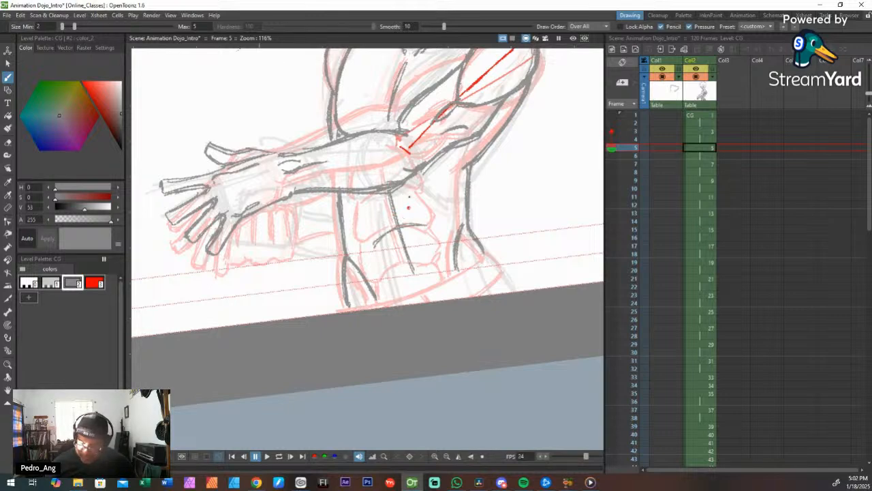
mouse_move(414, 188)
left_mouse_down()
mouse_move(443, 198)
mouse_move(420, 187)
mouse_move(446, 246)
mouse_move(419, 263)
left_mouse_up()
left_click_drag(433, 225, 447, 249)
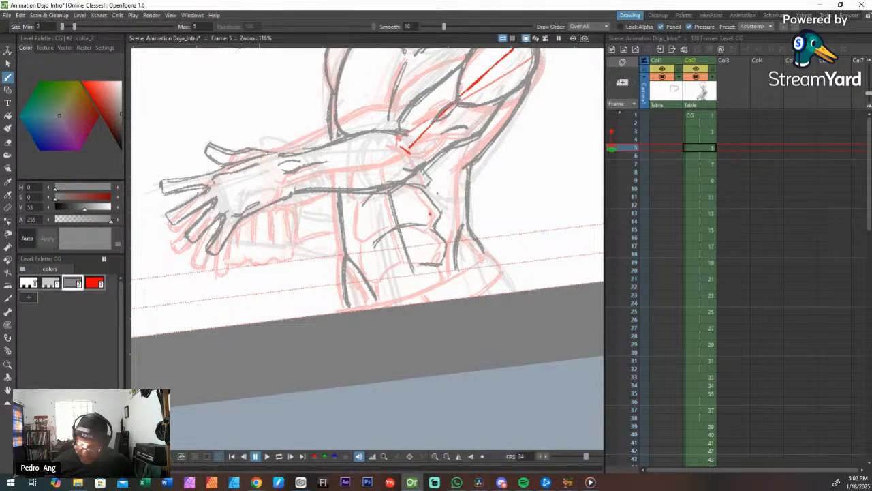
Step: Draw the far-side outline of the abdominal muscles and the curved lower division above the waistband
mouse_move(362, 209)
left_mouse_down()
mouse_move(364, 238)
mouse_move(378, 243)
mouse_move(363, 240)
left_mouse_up()
left_click_drag(357, 192, 364, 207)
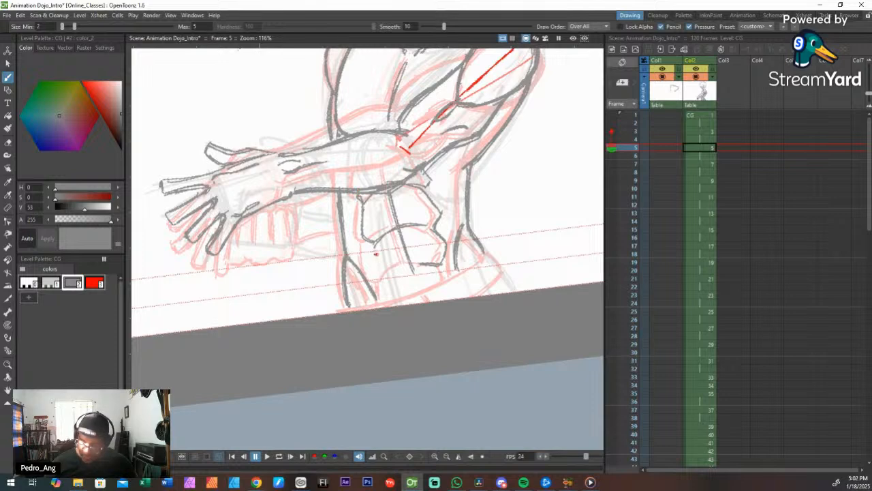
mouse_move(375, 248)
left_mouse_down()
mouse_move(374, 281)
mouse_move(386, 284)
left_mouse_up()
mouse_move(377, 284)
left_mouse_down()
mouse_move(403, 271)
mouse_move(388, 285)
mouse_move(392, 301)
left_mouse_up()
left_click_drag(452, 263, 447, 279)
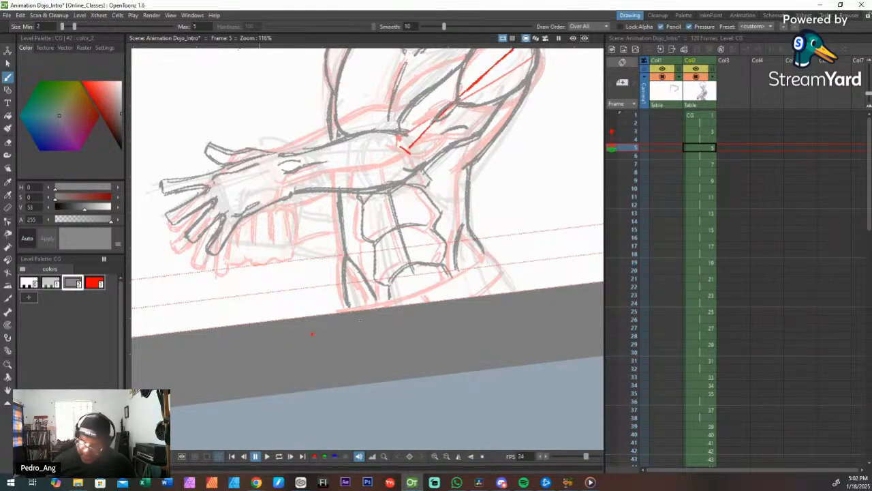
Step: Draw the waistband's upper edge across the hips, its near end and the short lines beneath it
left_click_drag(486, 254, 368, 308)
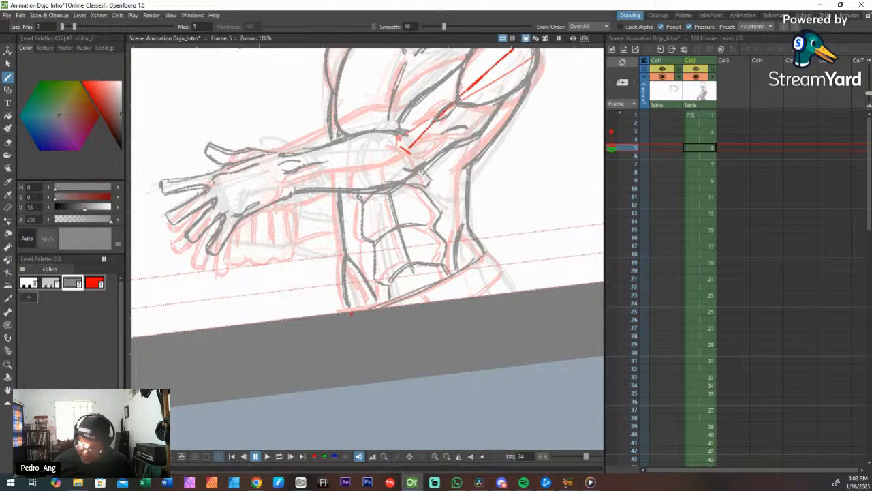
mouse_move(488, 250)
left_mouse_down()
mouse_move(507, 271)
mouse_move(498, 257)
mouse_move(487, 286)
mouse_move(502, 272)
mouse_move(437, 301)
left_mouse_up()
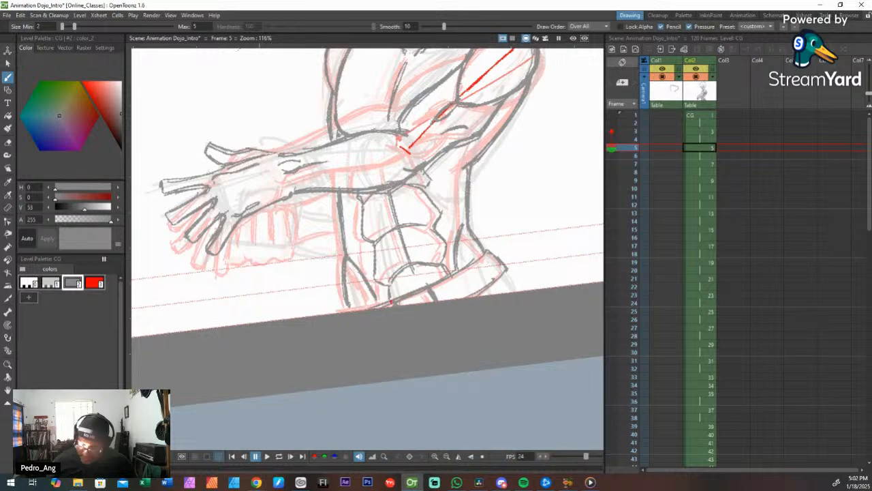
left_click_drag(503, 275, 511, 291)
key("space")
left_click_drag(412, 203, 435, 278)
left_click_drag(328, 274, 375, 253)
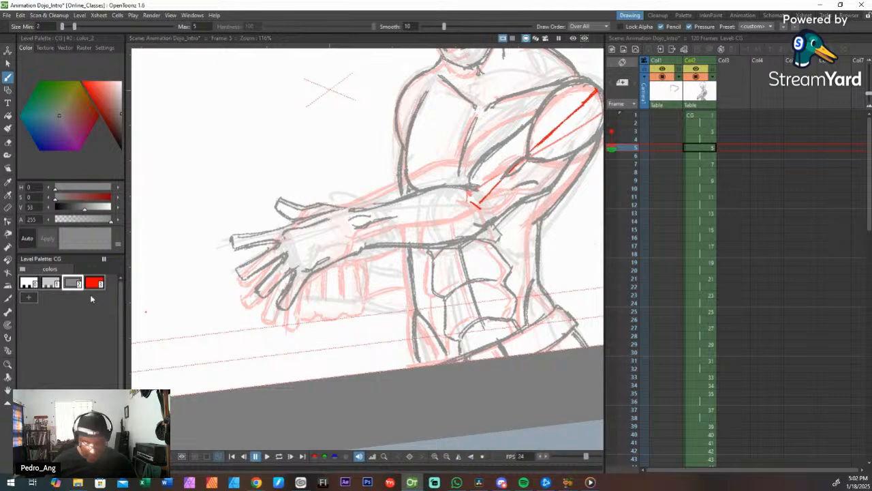
key("e")
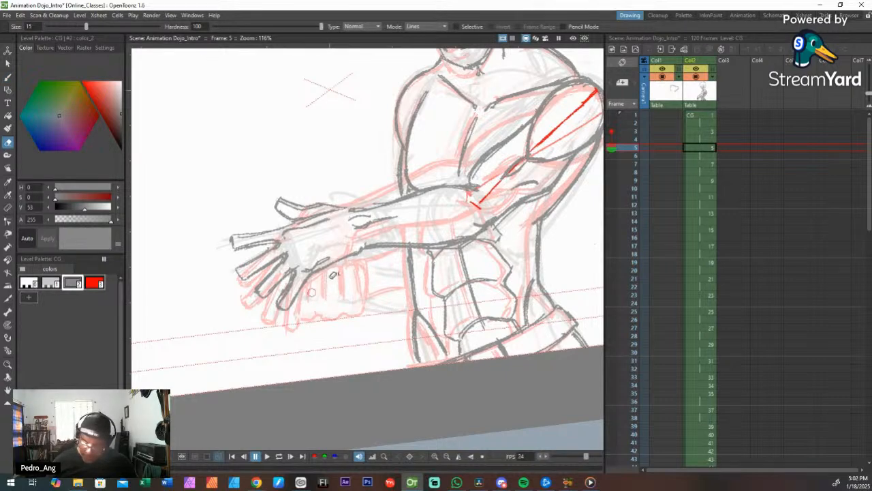
key("b")
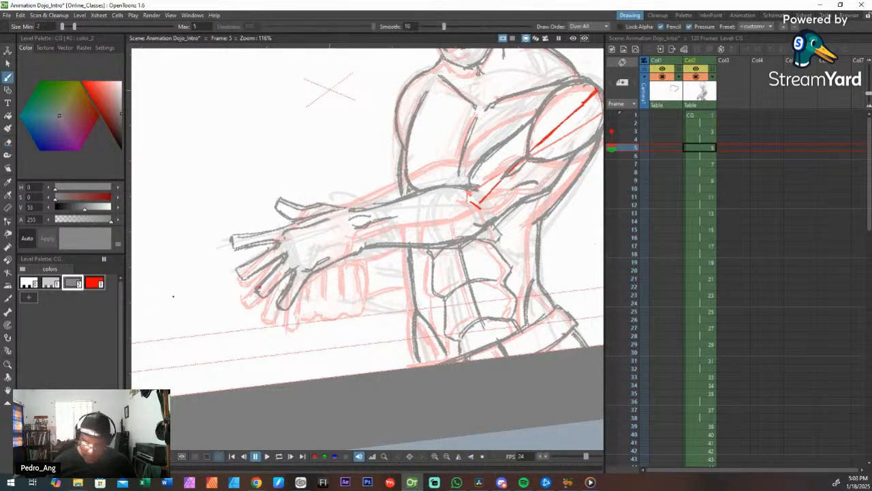
Step: Draw the far hand beneath the near wrist in the darker gray: its outer edge, finger separations and scalloped lower edge
left_click(56, 284)
mouse_move(374, 279)
left_mouse_down()
mouse_move(374, 312)
mouse_move(329, 314)
mouse_move(298, 290)
left_mouse_up()
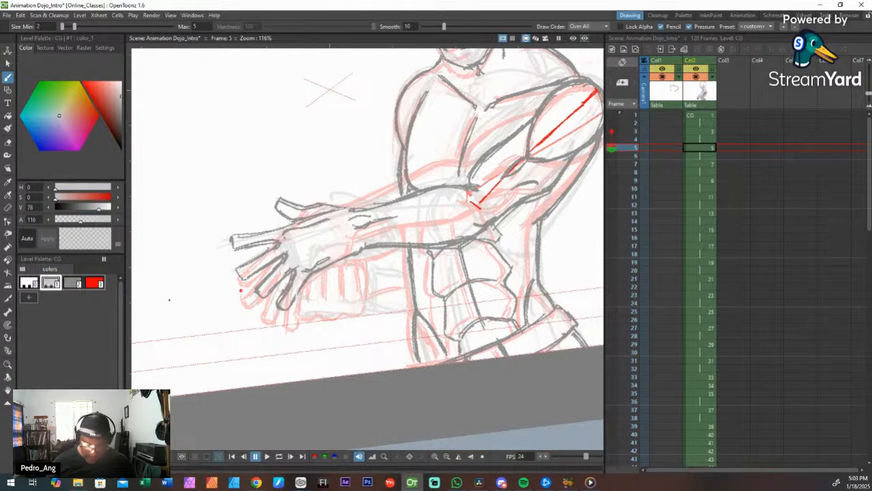
left_click(73, 283)
mouse_move(363, 263)
left_mouse_down()
mouse_move(371, 308)
mouse_move(346, 262)
mouse_move(353, 301)
mouse_move(340, 262)
mouse_move(325, 300)
left_mouse_up()
left_click_drag(321, 279, 304, 305)
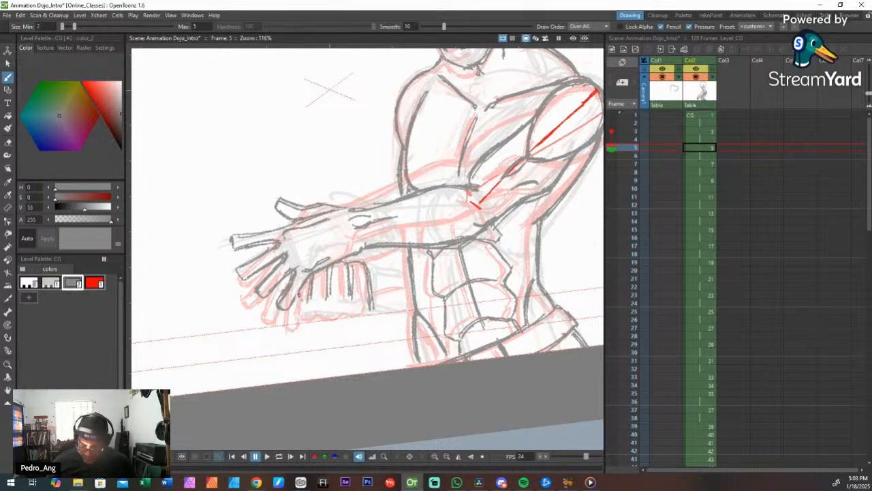
mouse_move(371, 312)
left_mouse_down()
mouse_move(334, 320)
mouse_move(289, 307)
left_mouse_up()
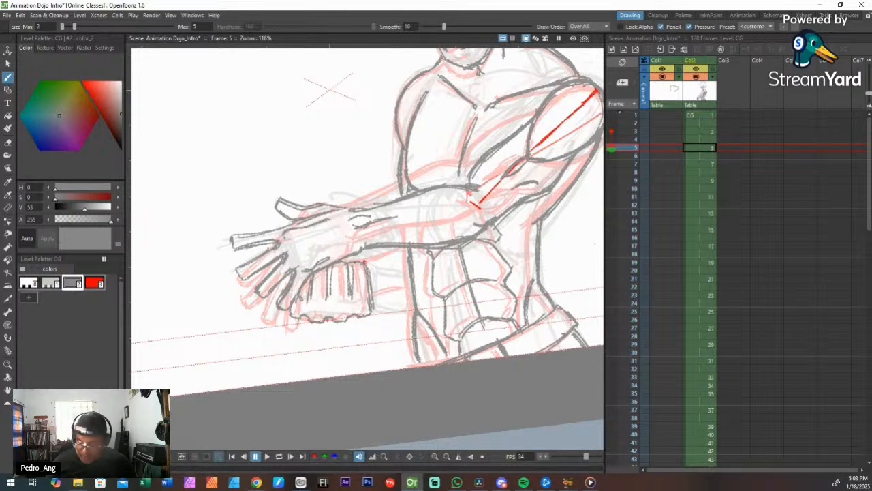
mouse_move(351, 267)
left_mouse_down()
mouse_move(329, 264)
mouse_move(328, 284)
mouse_move(363, 282)
left_mouse_up()
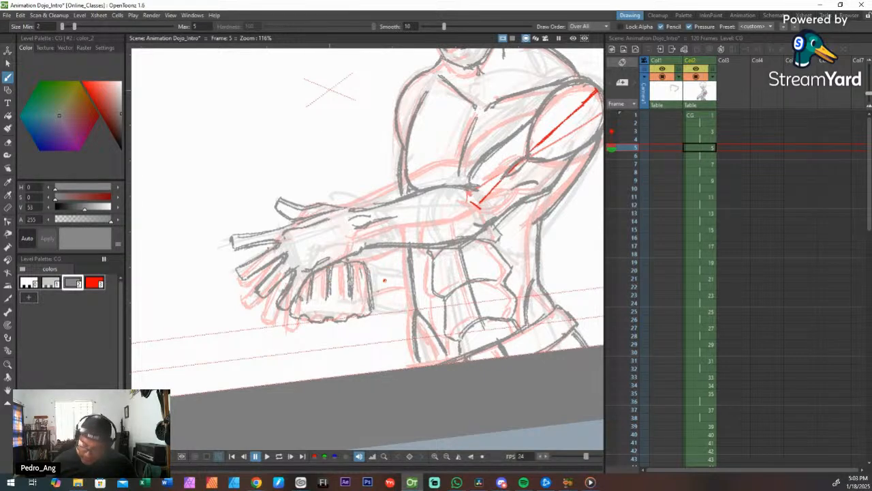
Step: Draw the far hand's wrist side and the upper and lower forearm lines running back to the waist
mouse_move(375, 265)
left_mouse_down()
mouse_move(379, 303)
mouse_move(377, 293)
left_mouse_up()
left_click_drag(361, 262, 393, 248)
left_click_drag(380, 297, 413, 289)
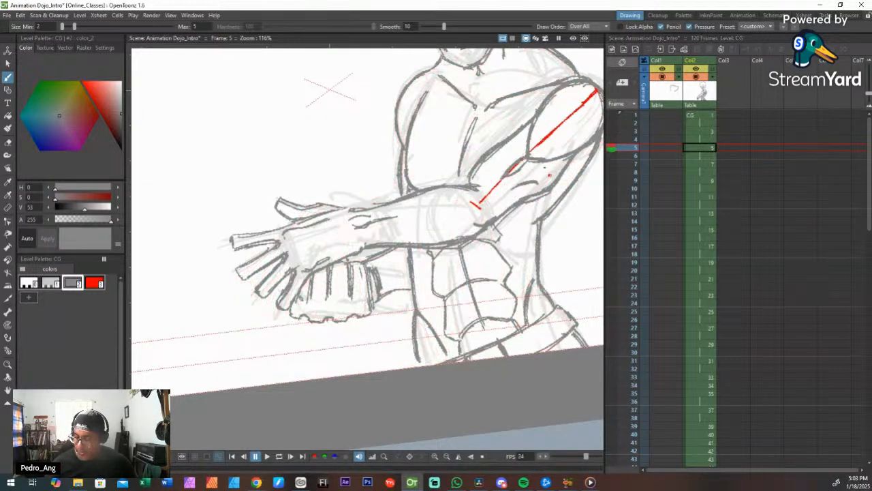
Step: Compare frame 5 with the earlier drawings, and add the short throat line and near-side neck line below the jaw on frame 3
scroll(545, 194, "down", 5)
left_click_drag(530, 196, 468, 221)
scroll(467, 221, "down", 1)
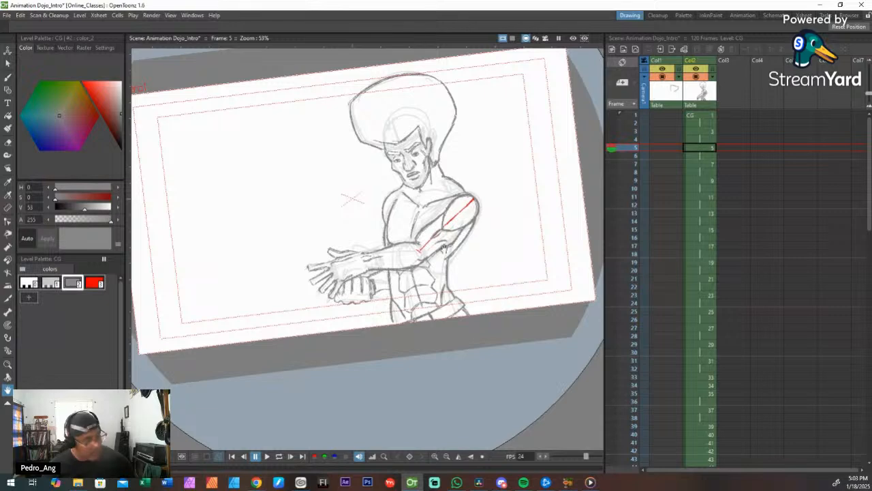
key("alt+0")
key("shift+space")
scroll(520, 205, "down", 6)
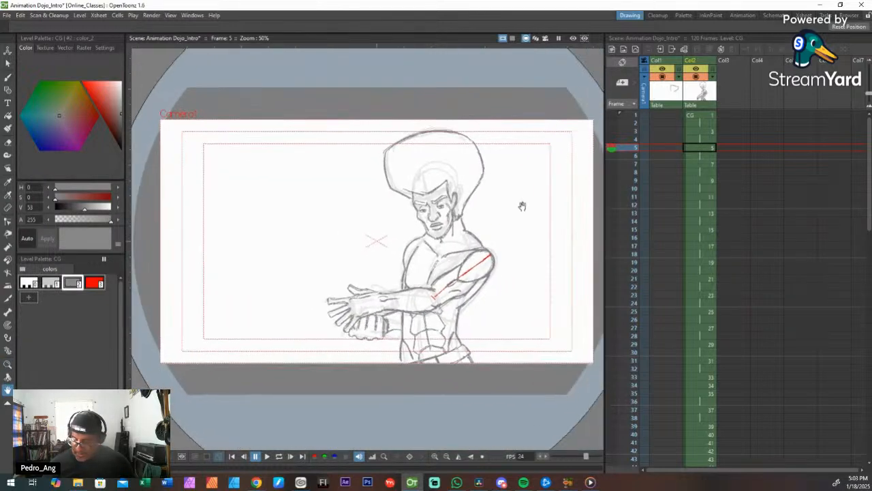
left_click(709, 116)
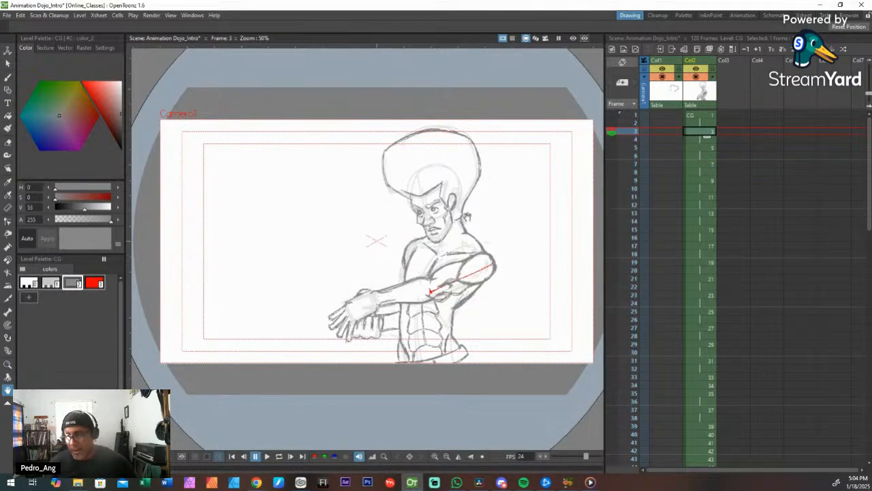
key("shift+space")
left_click_drag(477, 195, 485, 184)
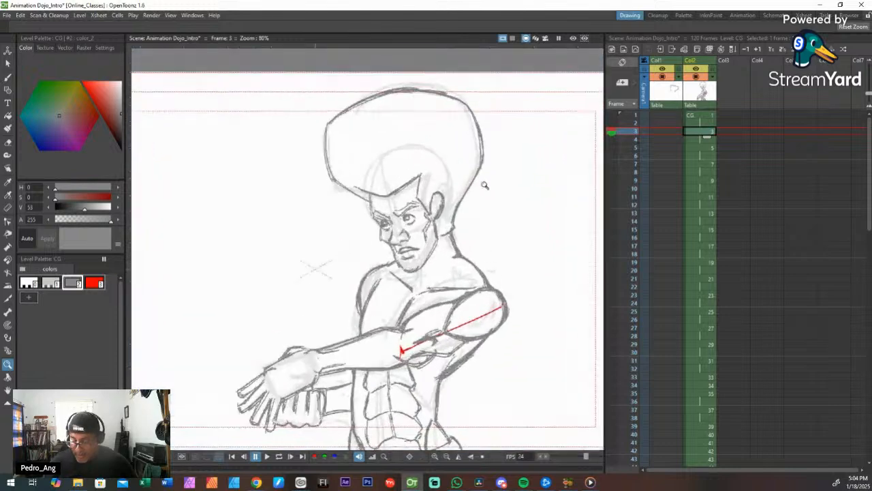
key("b")
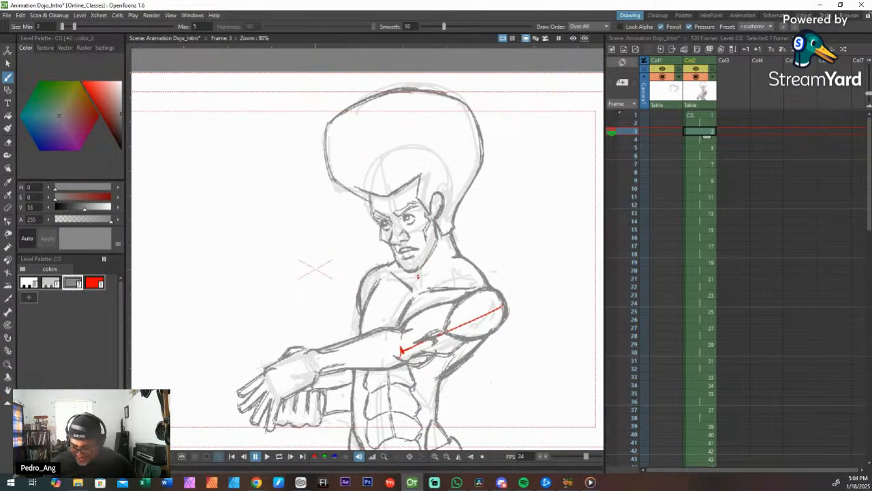
left_click_drag(419, 271, 418, 286)
mouse_move(440, 237)
left_mouse_down()
mouse_move(433, 265)
mouse_move(419, 272)
left_mouse_up()
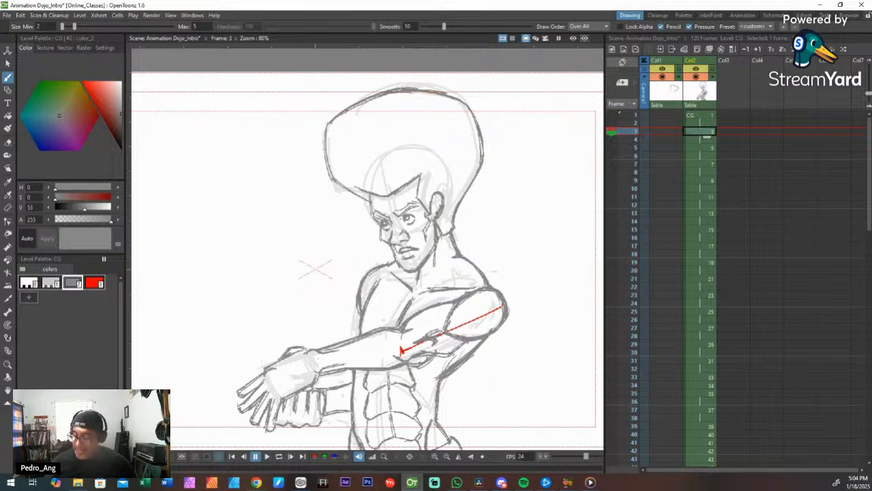
Step: Go to frame 7 and show only frame 5 as its onion-skin reference
left_click(707, 149)
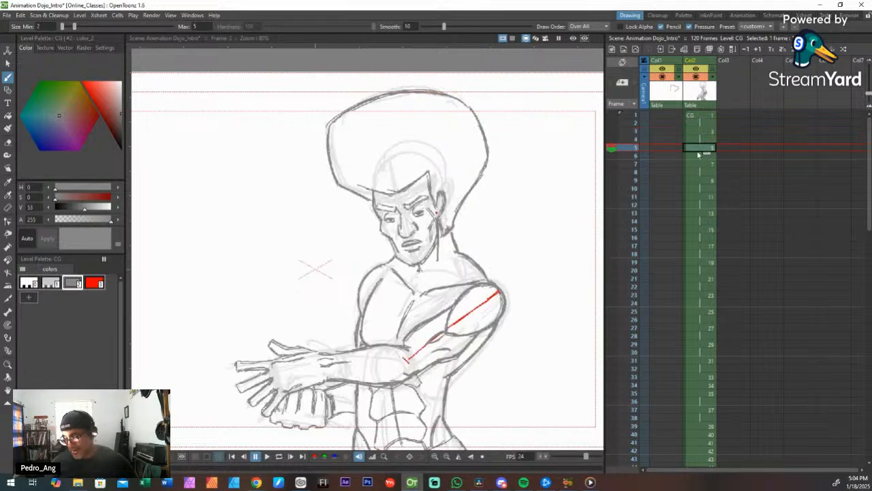
left_click(706, 166)
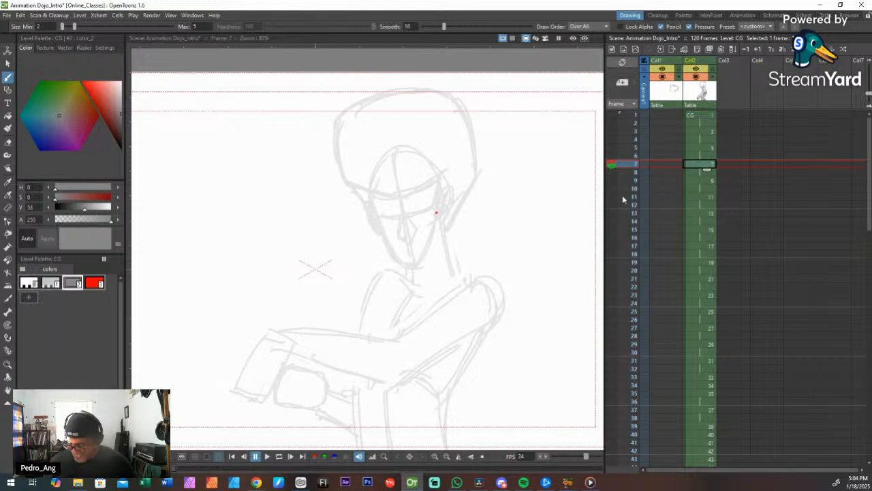
left_click(612, 148)
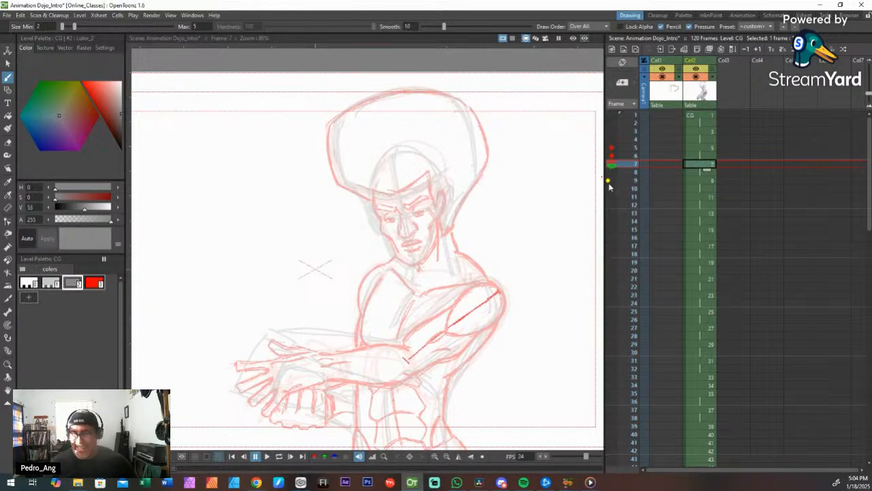
key("space")
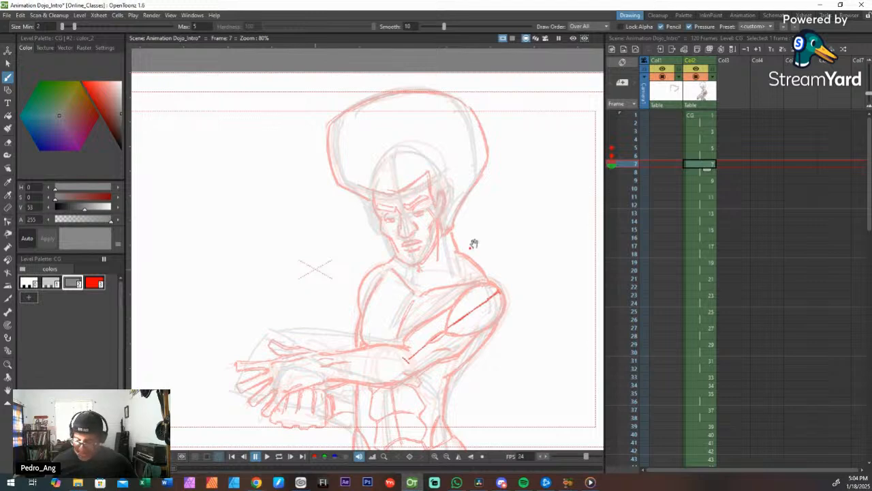
left_click_drag(473, 243, 461, 223)
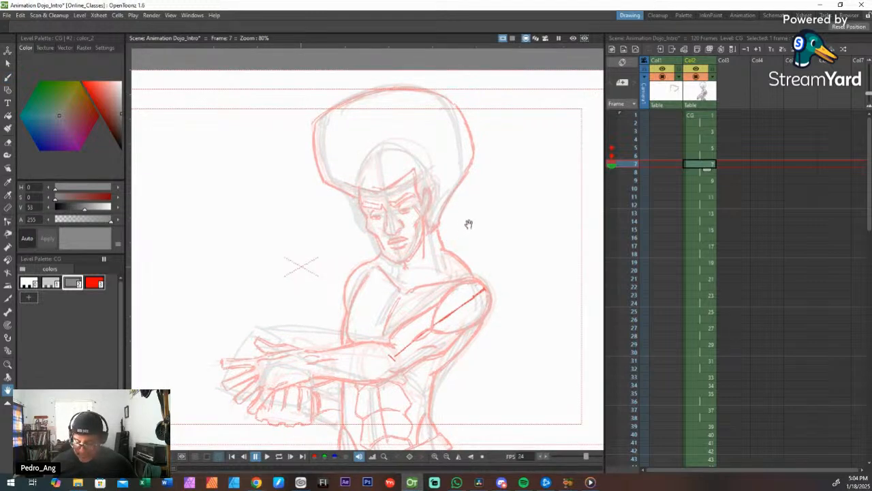
mouse_move(495, 182)
left_mouse_down()
mouse_move(501, 191)
mouse_move(492, 196)
left_mouse_up()
key("shift+space")
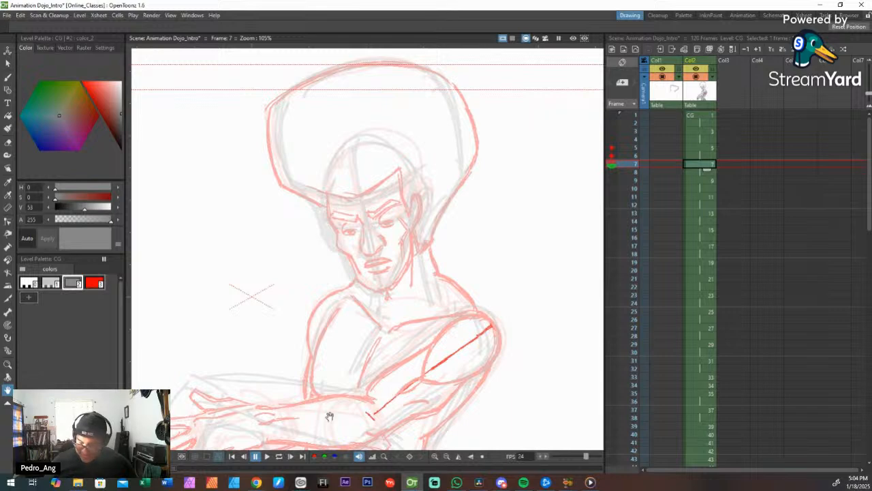
left_click(612, 158)
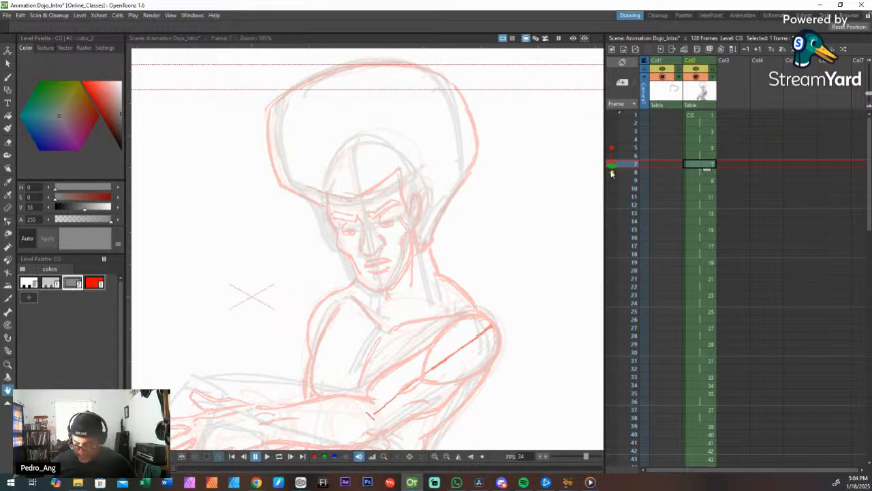
Step: Draw the nose tip and both nostrils in darker gray on frame 7, checking them against the preceding drawing
scroll(389, 220, "up", 3)
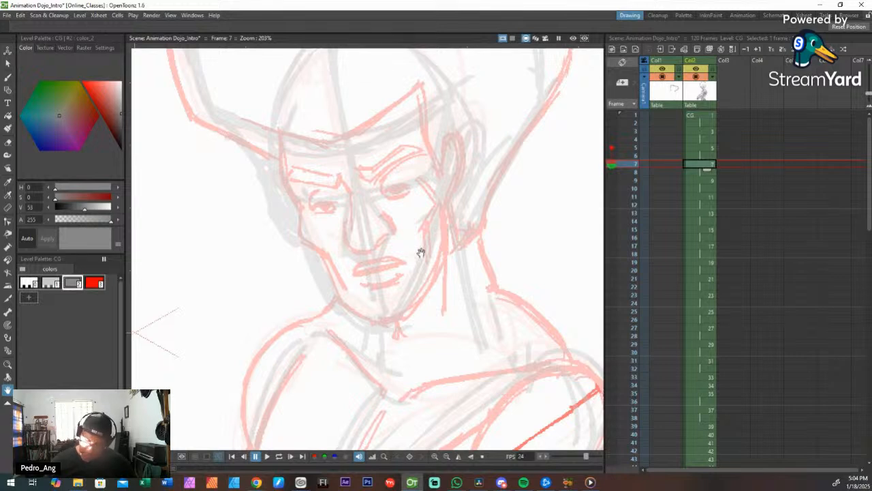
left_click(72, 282)
key("b")
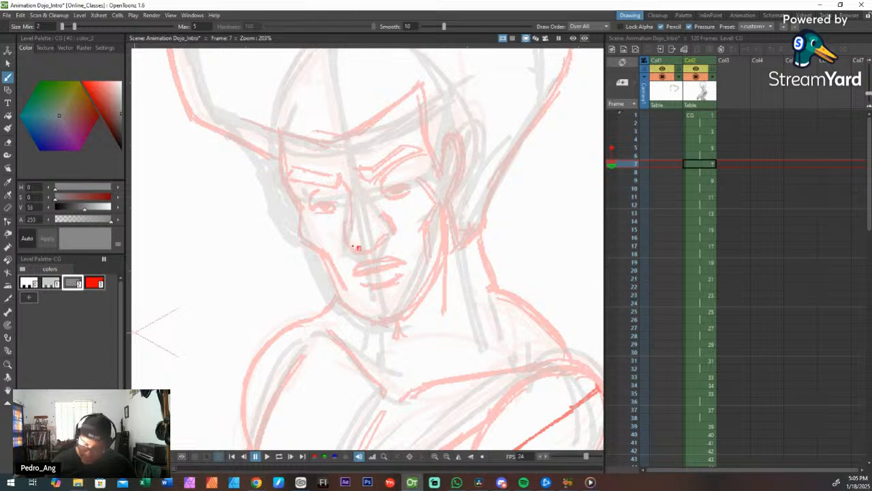
mouse_move(347, 245)
left_mouse_down()
mouse_move(393, 234)
mouse_move(387, 213)
mouse_move(342, 243)
mouse_move(342, 227)
mouse_move(354, 253)
mouse_move(379, 252)
left_mouse_up()
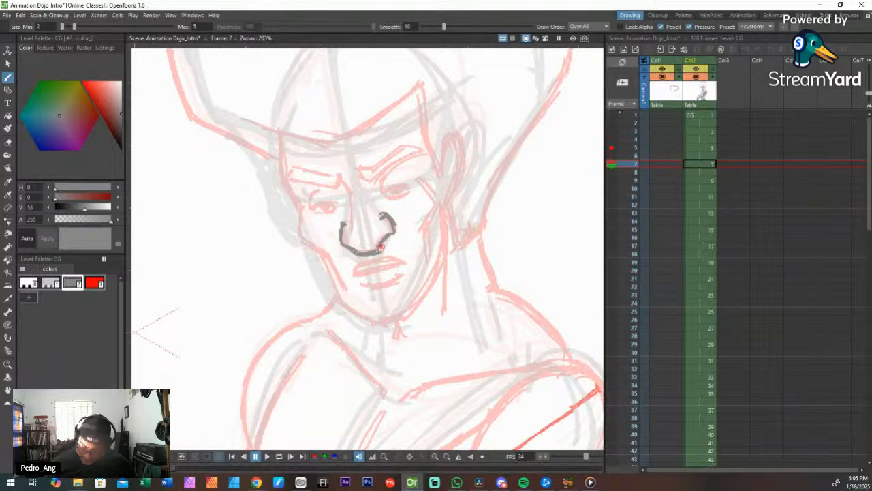
key("Up")
key("Down")
key("Up")
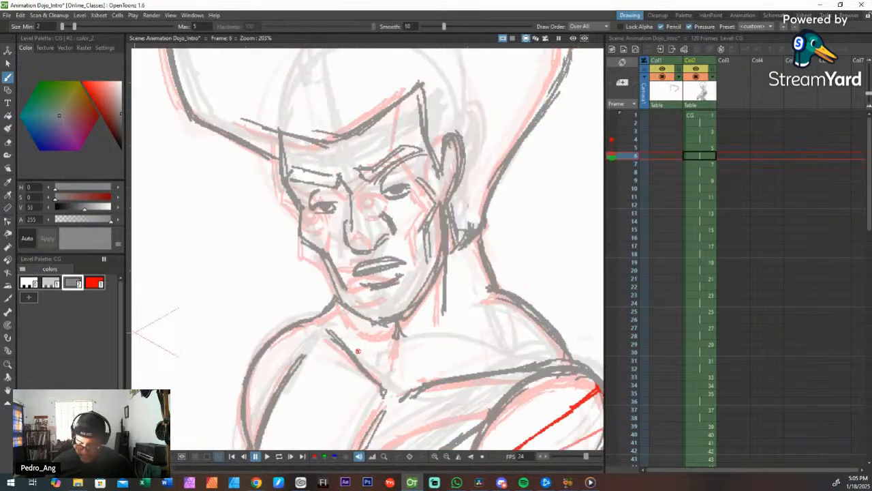
key("Down")
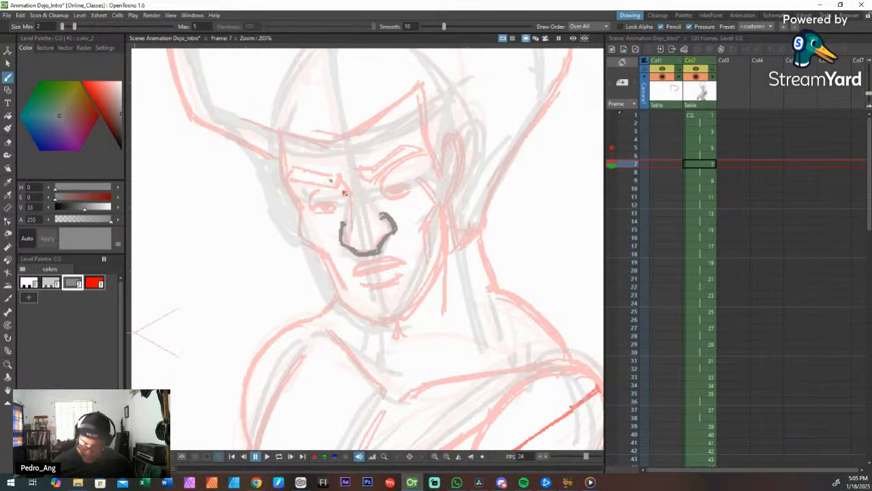
Step: Draw the nose bridge and both angled eyebrows, flipping to the preceding drawing to compare
left_click_drag(331, 181, 354, 230)
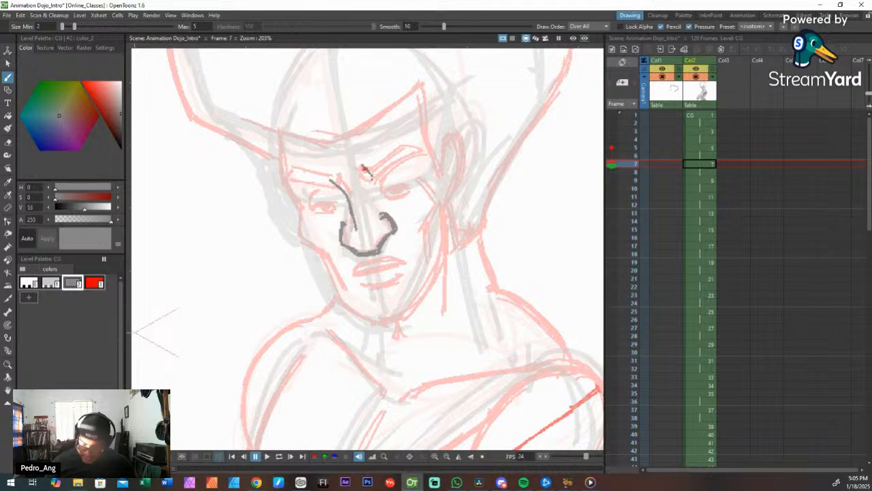
mouse_move(365, 169)
left_mouse_down()
mouse_move(372, 180)
mouse_move(401, 142)
mouse_move(423, 151)
mouse_move(413, 154)
left_mouse_up()
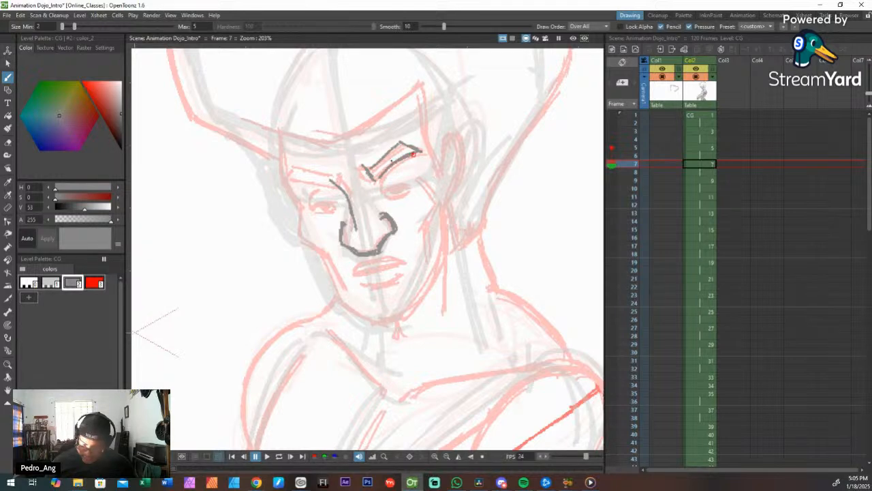
mouse_move(333, 183)
left_mouse_down()
mouse_move(294, 185)
mouse_move(293, 177)
mouse_move(320, 177)
mouse_move(308, 171)
mouse_move(283, 186)
mouse_move(331, 179)
mouse_move(291, 179)
mouse_move(280, 189)
mouse_move(334, 186)
left_mouse_up()
key("Up")
key("Down")
key("Up")
key("Down")
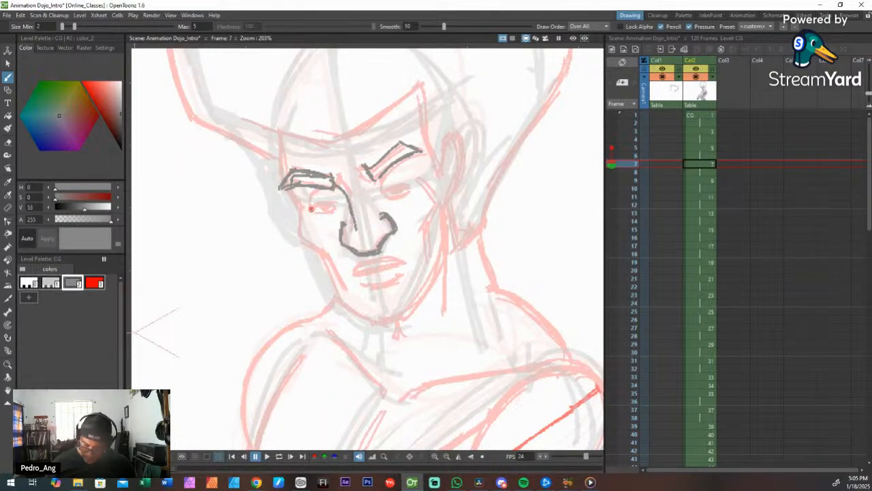
Step: Draw the far cheek, the jaw and chin outline, and the near cheekbone and jaw lines
mouse_move(294, 211)
left_mouse_down()
mouse_move(305, 251)
mouse_move(334, 274)
mouse_move(344, 296)
left_mouse_up()
mouse_move(309, 254)
left_mouse_down()
mouse_move(338, 305)
mouse_move(393, 327)
left_mouse_up()
left_click_drag(332, 302, 391, 326)
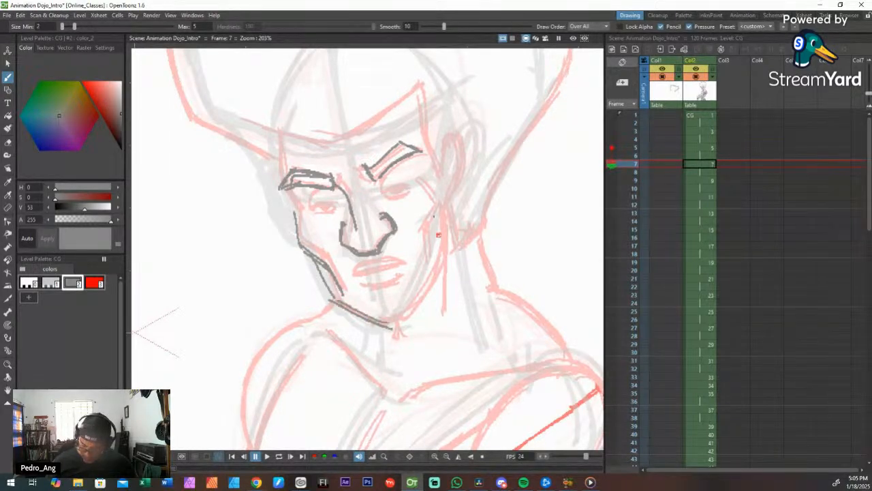
mouse_move(423, 177)
left_mouse_down()
mouse_move(433, 203)
mouse_move(422, 227)
left_mouse_up()
left_click_drag(423, 226, 434, 265)
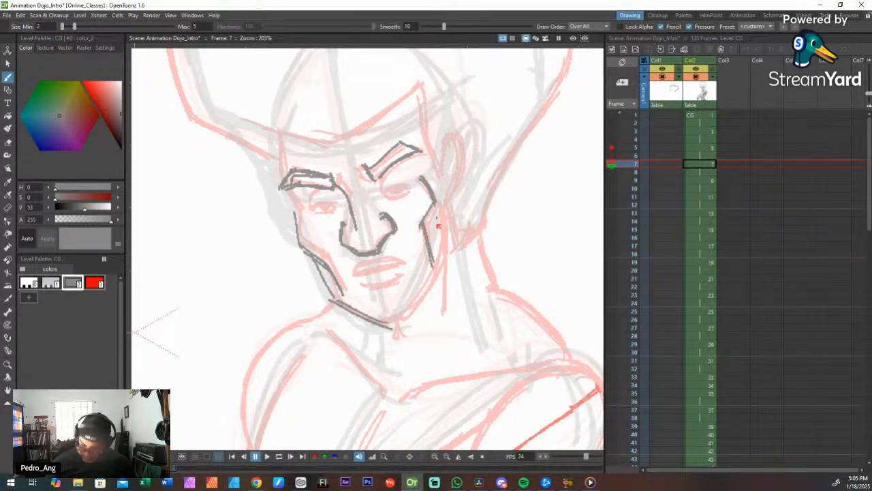
left_click_drag(433, 214, 445, 267)
left_click_drag(434, 301, 432, 307)
mouse_move(444, 266)
left_mouse_down()
mouse_move(398, 323)
mouse_move(409, 321)
mouse_move(437, 274)
mouse_move(437, 222)
left_mouse_up()
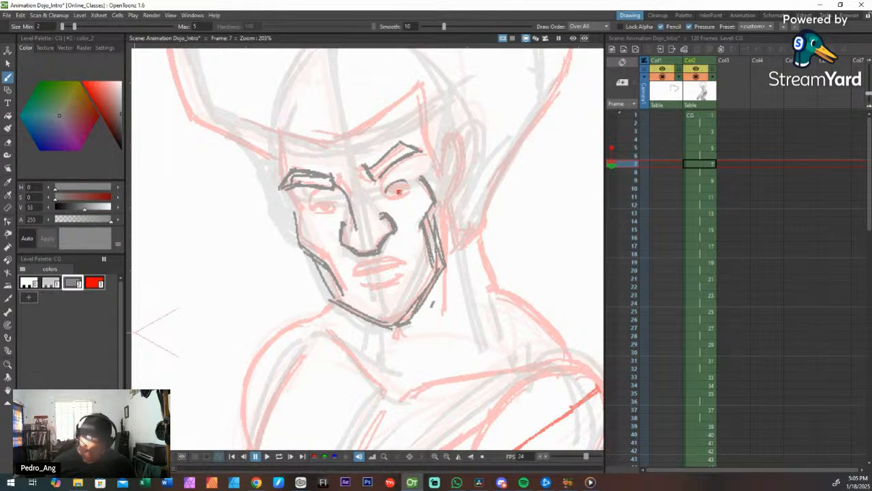
Step: Draw both lowered eyes, the far temple line and the near ear, redoing the ear slightly higher
mouse_move(384, 195)
left_mouse_down()
mouse_move(413, 186)
mouse_move(386, 198)
left_mouse_up()
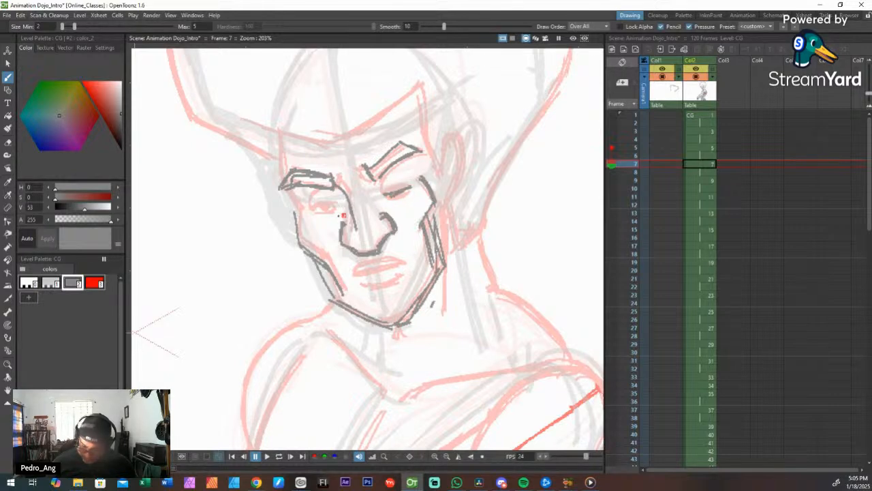
mouse_move(333, 206)
left_mouse_down()
mouse_move(312, 210)
mouse_move(330, 205)
mouse_move(303, 222)
mouse_move(300, 245)
mouse_move(334, 278)
mouse_move(336, 298)
left_mouse_up()
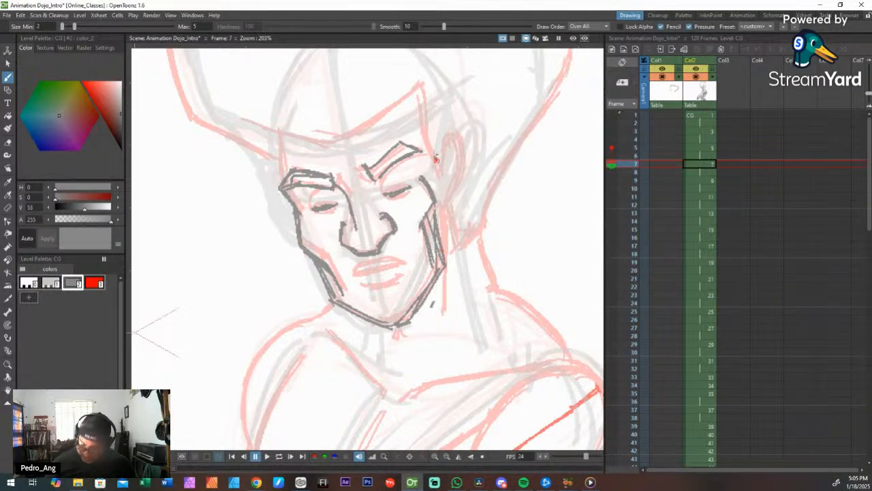
left_click_drag(436, 166, 446, 208)
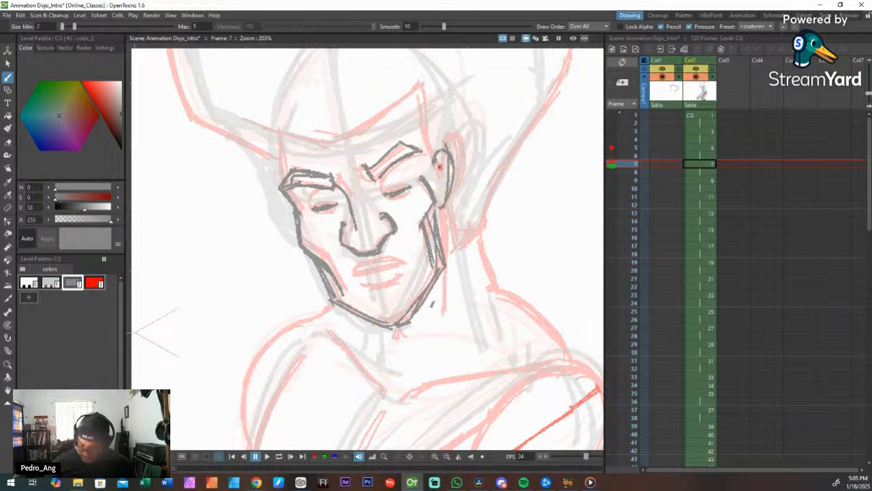
key("ctrl+z")
mouse_move(434, 165)
left_mouse_down()
mouse_move(436, 218)
mouse_move(442, 248)
left_mouse_up()
Step: Draw the curved hairline across the forehead and the near sideburn edge down to the ear, replacing the first attempt
mouse_move(418, 88)
left_mouse_down()
mouse_move(417, 143)
mouse_move(432, 169)
mouse_move(419, 148)
mouse_move(415, 88)
left_mouse_up()
key("ctrl+z")
key("ctrl+z")
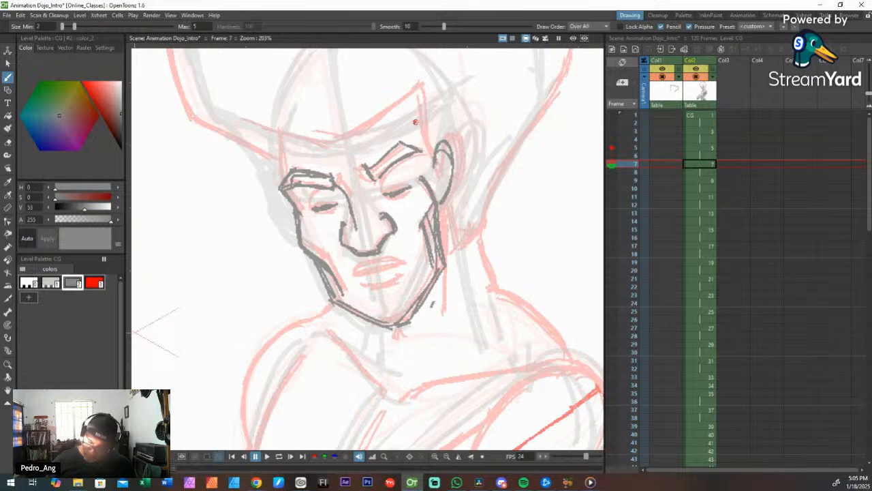
mouse_move(419, 105)
left_mouse_down()
mouse_move(336, 151)
mouse_move(253, 124)
left_mouse_up()
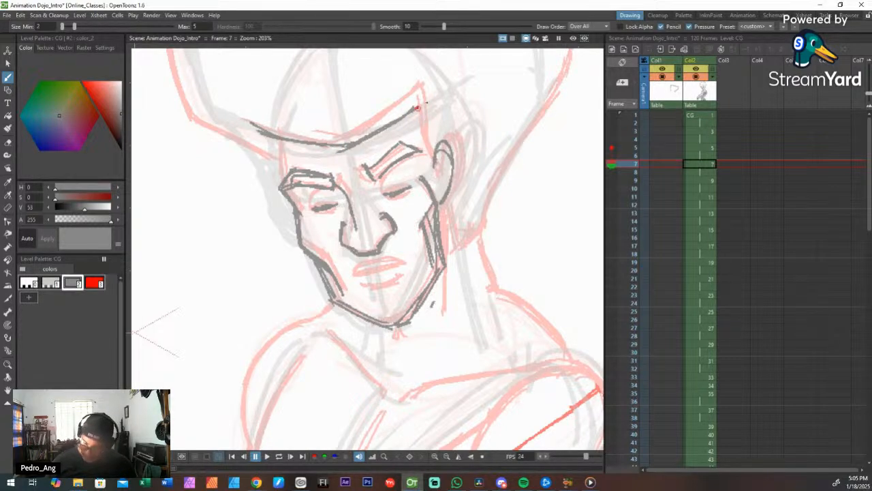
left_click_drag(417, 107, 434, 182)
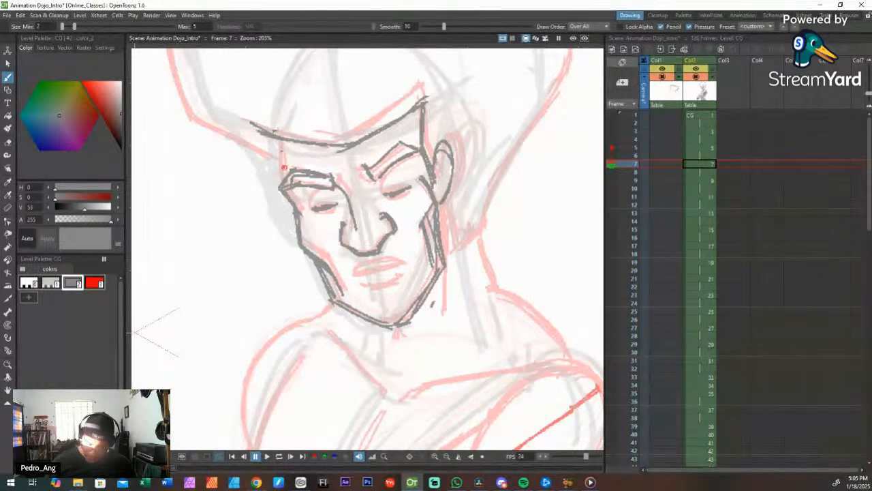
Step: Draw the far side of the hair mass in dark gray, from its lower edge at the temple up the outer curve, redoing the lower stroke
mouse_move(226, 140)
left_mouse_down()
mouse_move(295, 239)
mouse_move(284, 263)
mouse_move(289, 286)
mouse_move(268, 200)
mouse_move(278, 289)
left_mouse_up()
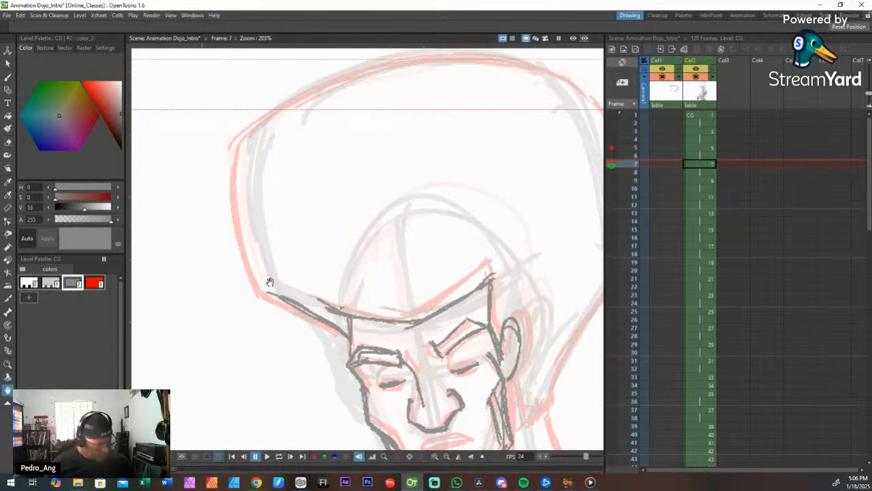
key("ctrl+z")
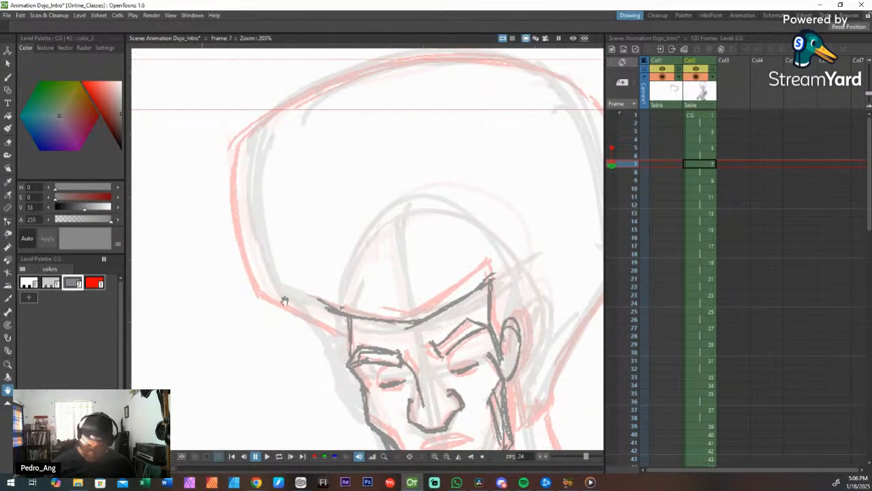
key("b")
left_click_drag(260, 295, 347, 341)
key("ctrl+z")
key("ctrl+z")
mouse_move(276, 306)
left_mouse_down()
mouse_move(346, 337)
mouse_move(269, 308)
left_mouse_up()
mouse_move(341, 334)
left_mouse_down()
mouse_move(265, 307)
mouse_move(229, 205)
left_mouse_up()
mouse_move(267, 303)
left_mouse_down()
mouse_move(226, 150)
mouse_move(254, 291)
mouse_move(230, 154)
mouse_move(225, 182)
mouse_move(261, 308)
mouse_move(348, 337)
left_mouse_up()
key("space")
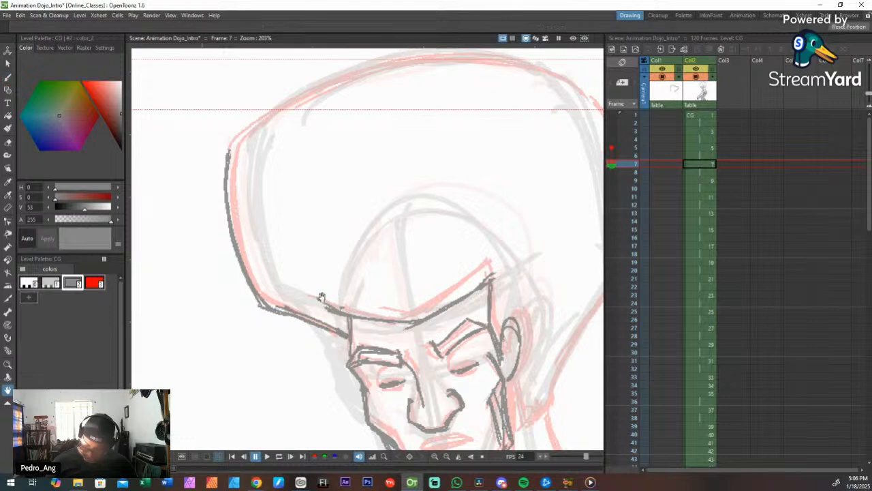
Step: Draw the near side of the hair down to the nape behind the ear, redrawing the lower sweep, and reinforce the far lower corner
scroll(471, 200, "down", 4)
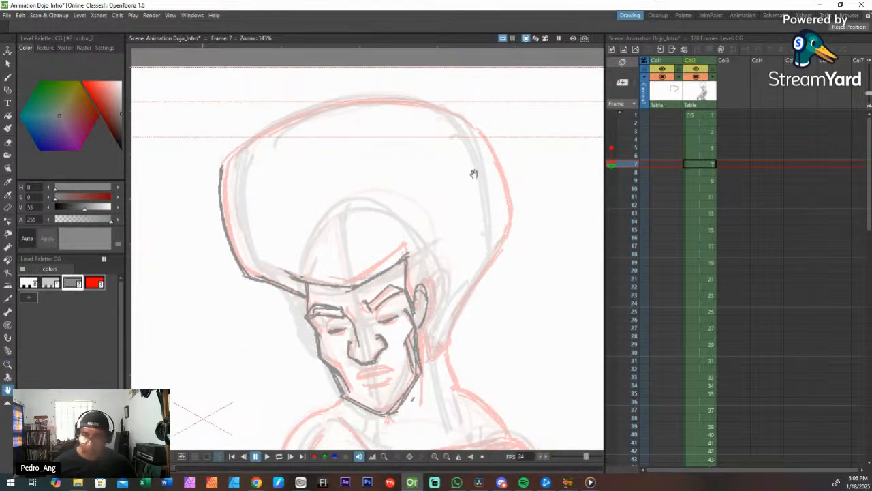
key("b")
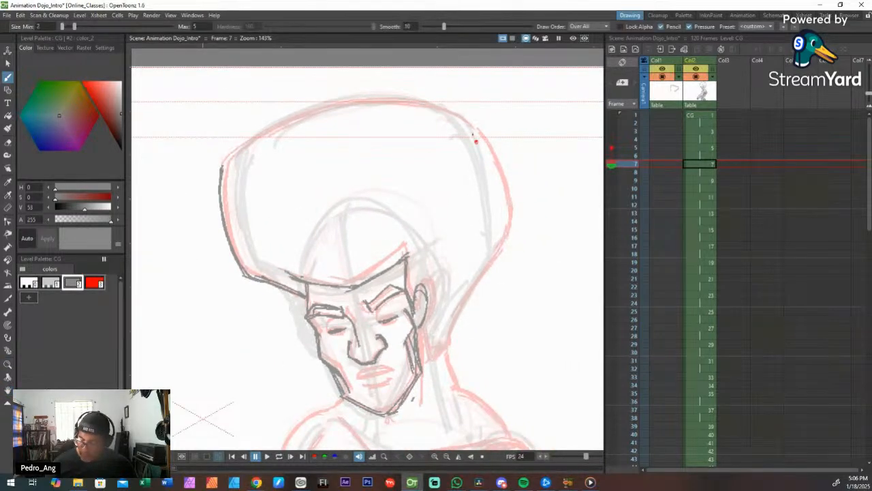
mouse_move(476, 142)
left_mouse_down()
mouse_move(505, 229)
mouse_move(473, 141)
mouse_move(504, 227)
mouse_move(483, 154)
mouse_move(503, 213)
left_mouse_up()
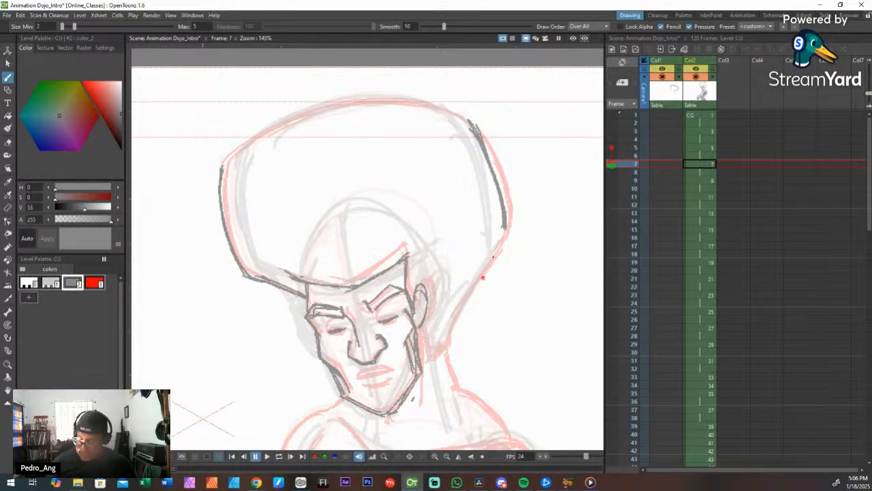
mouse_move(503, 238)
left_mouse_down()
mouse_move(504, 229)
mouse_move(451, 322)
left_mouse_up()
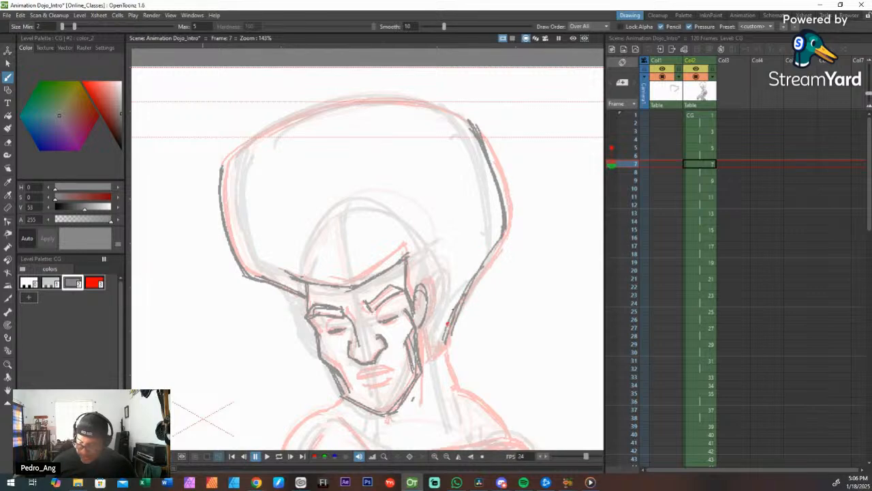
key("ctrl+z")
key("ctrl+z")
left_click_drag(497, 244, 431, 354)
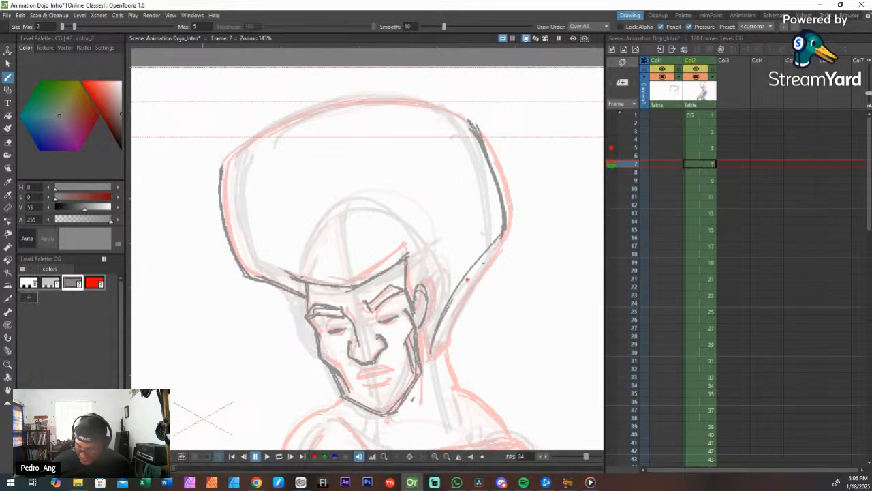
key("ctrl+z")
left_click_drag(504, 234, 445, 310)
left_click_drag(475, 281, 428, 356)
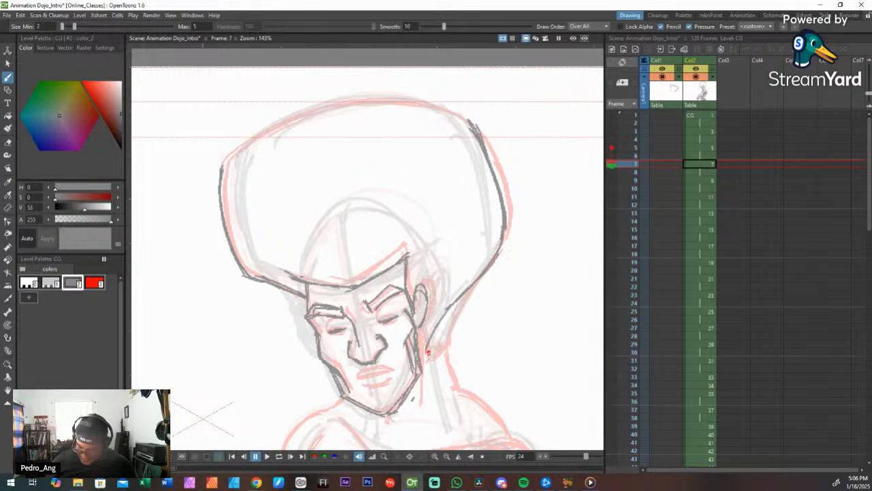
mouse_move(444, 317)
left_mouse_down()
mouse_move(429, 355)
mouse_move(433, 339)
left_mouse_up()
mouse_move(500, 246)
left_mouse_down()
mouse_move(427, 354)
mouse_move(423, 330)
mouse_move(426, 364)
left_mouse_up()
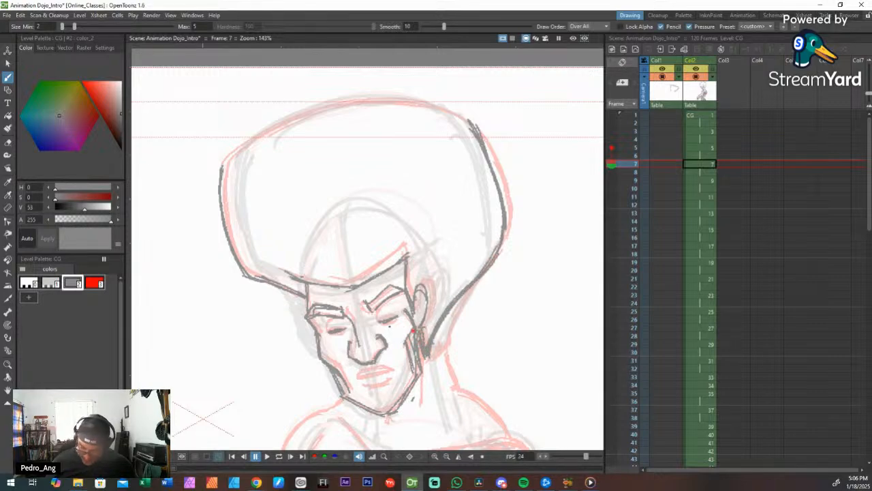
left_click_drag(300, 294, 229, 257)
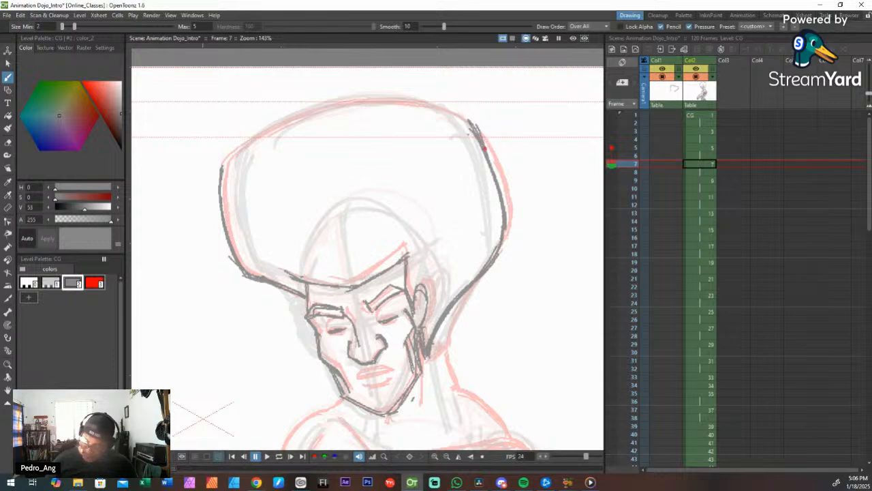
Step: Draw the near neck line and the trapezius slope running to the shoulder, retrying the slope's curve
key("space")
mouse_move(437, 348)
left_mouse_down()
mouse_move(424, 311)
mouse_move(426, 276)
mouse_move(404, 255)
mouse_move(406, 289)
left_mouse_up()
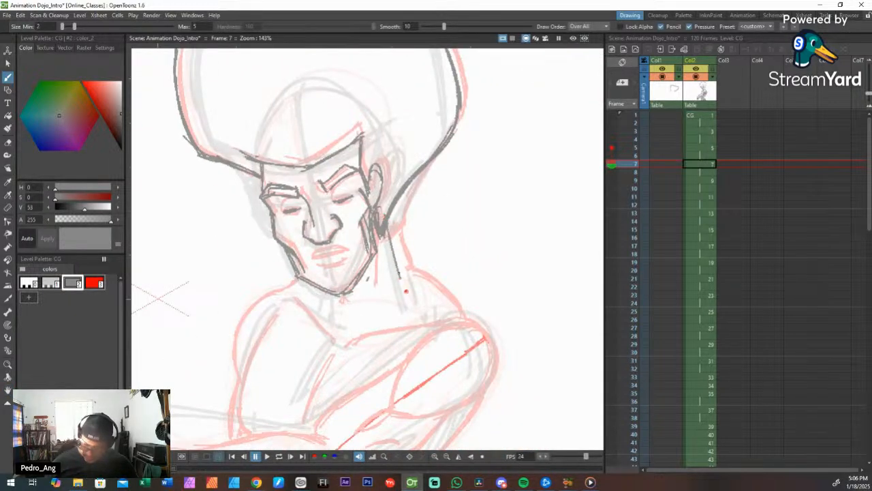
mouse_move(385, 228)
left_mouse_down()
mouse_move(401, 271)
mouse_move(391, 255)
mouse_move(442, 270)
mouse_move(467, 303)
left_mouse_up()
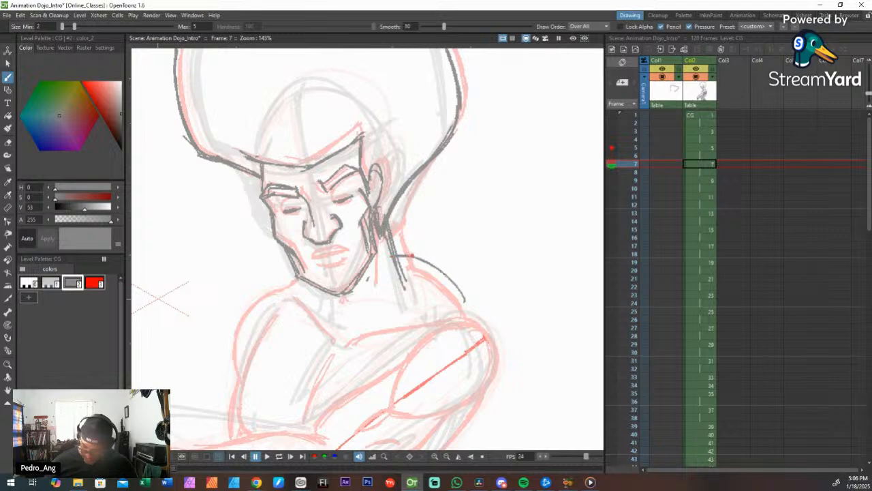
left_click_drag(407, 256, 467, 305)
key("ctrl+z")
key("ctrl+z")
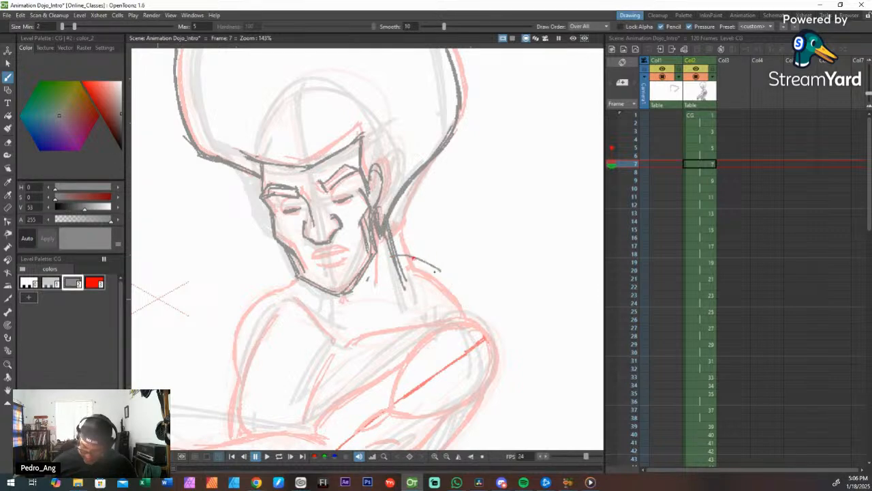
left_click_drag(414, 257, 465, 299)
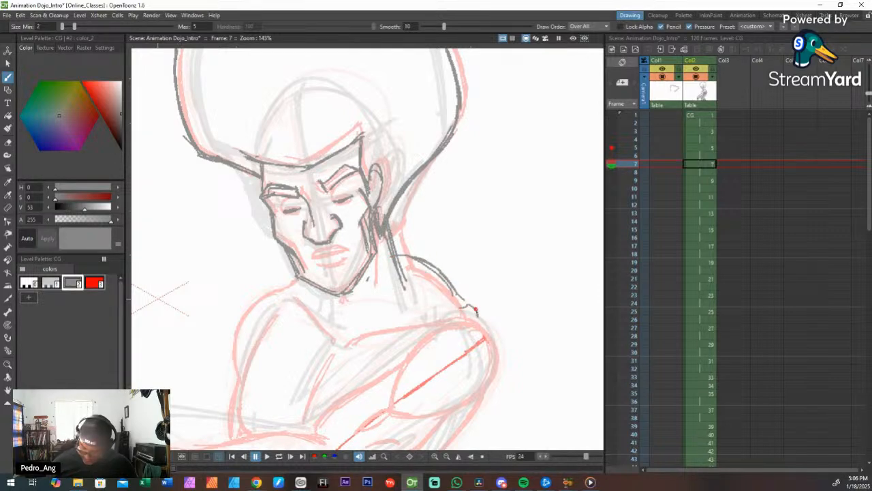
Step: Draw both collarbone lines sloping toward the pit of the neck
mouse_move(362, 345)
left_mouse_down()
mouse_move(354, 349)
mouse_move(451, 311)
left_mouse_up()
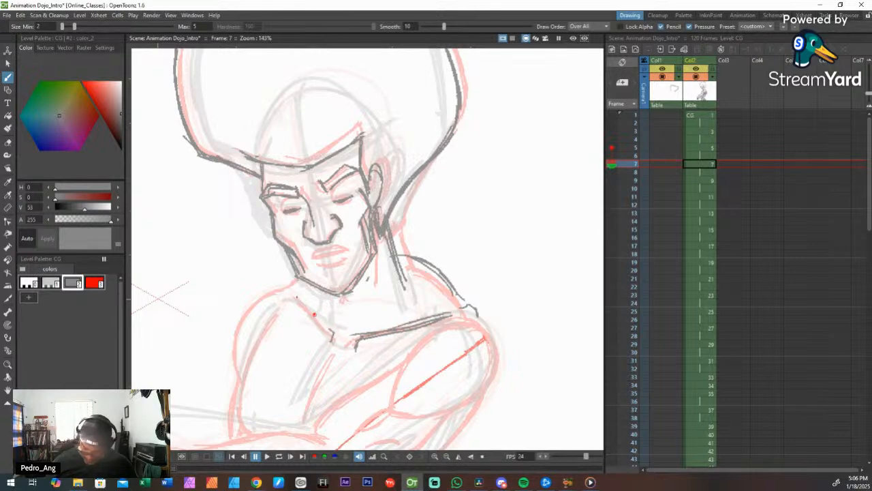
left_click_drag(296, 297, 330, 331)
left_click_drag(291, 286, 334, 333)
Step: Erase the trapezius curve and redraw it from the neck to the near shoulder
key("a")
left_click_drag(404, 256, 458, 289)
key("b")
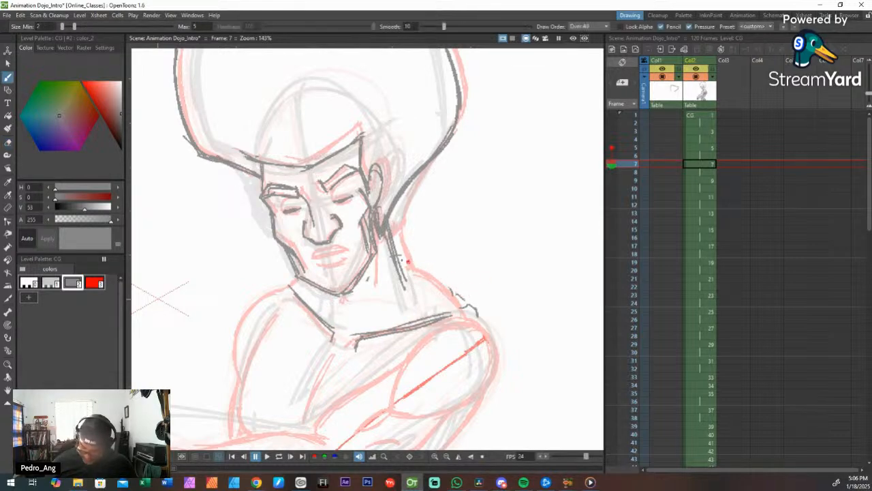
mouse_move(402, 260)
left_mouse_down()
mouse_move(433, 270)
mouse_move(419, 269)
mouse_move(459, 295)
mouse_move(410, 265)
mouse_move(478, 317)
mouse_move(467, 310)
mouse_move(484, 305)
mouse_move(462, 306)
mouse_move(501, 269)
mouse_move(480, 266)
mouse_move(419, 305)
left_mouse_up()
key("space")
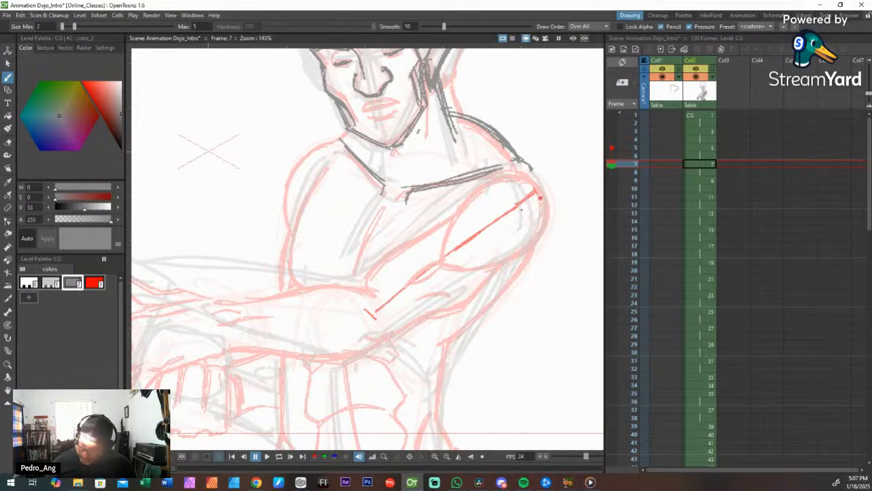
Step: Draw a red guideline for the upper arm's length from shoulder to elbow, and outline the rounded deltoid in dark gray
left_click(95, 283)
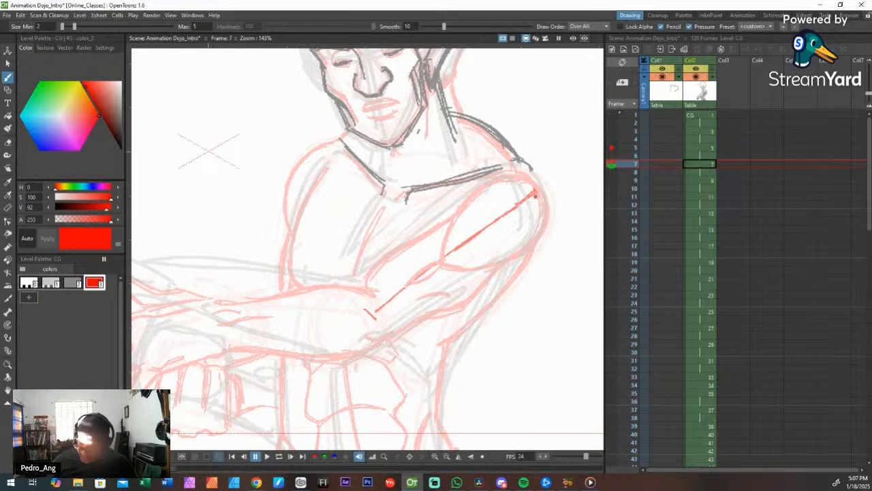
left_click_drag(535, 195, 390, 314)
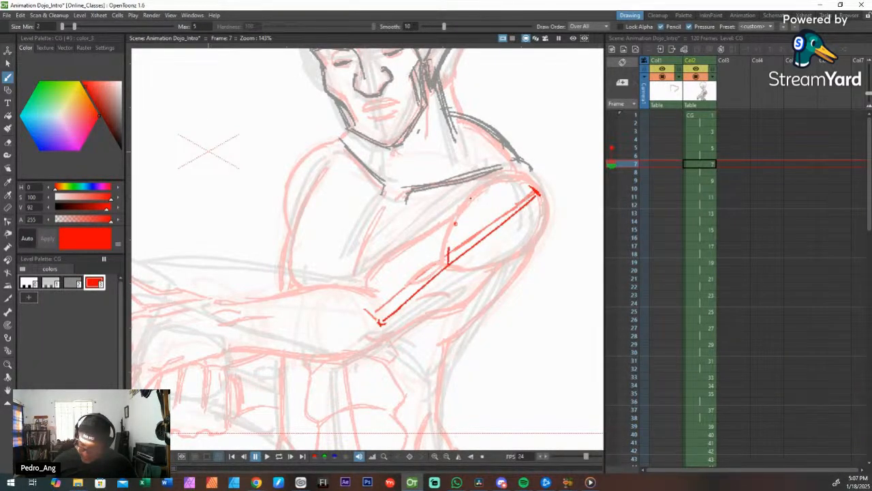
mouse_move(472, 195)
left_mouse_down()
mouse_move(448, 262)
mouse_move(486, 181)
mouse_move(538, 181)
mouse_move(552, 217)
mouse_move(481, 269)
mouse_move(450, 266)
mouse_move(550, 198)
mouse_move(539, 237)
left_mouse_up()
left_click(73, 283)
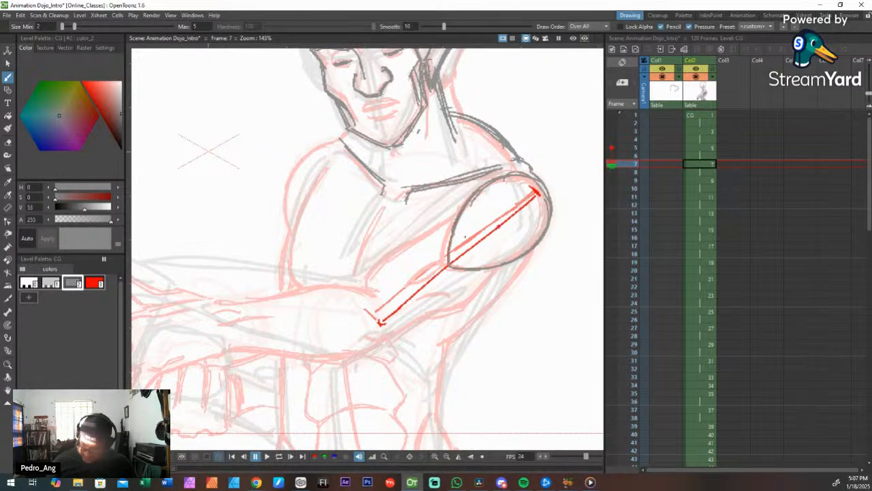
Step: Draw the near upper arm's inner and outer contours from the deltoid toward the elbow, with the muscle detail below it
mouse_move(460, 212)
left_mouse_down()
mouse_move(371, 286)
mouse_move(409, 243)
left_mouse_up()
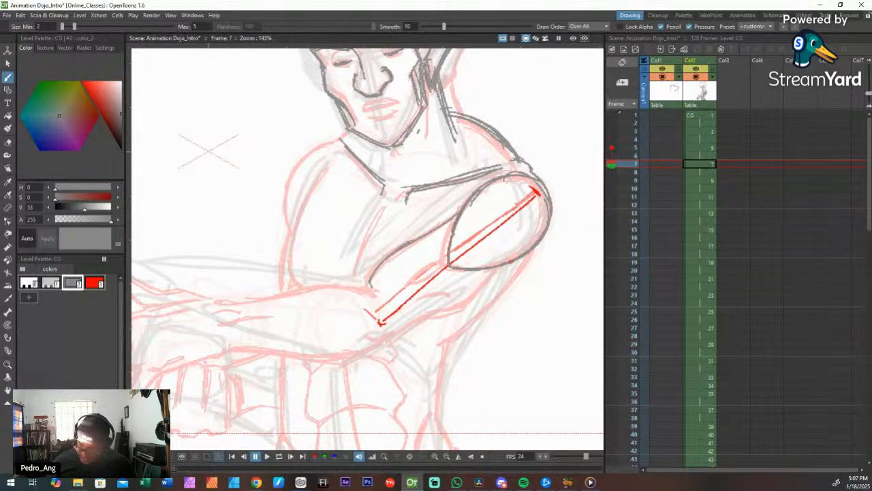
mouse_move(512, 259)
left_mouse_down()
mouse_move(471, 308)
mouse_move(449, 308)
mouse_move(458, 289)
left_mouse_up()
mouse_move(443, 261)
left_mouse_down()
mouse_move(418, 282)
mouse_move(389, 347)
mouse_move(461, 353)
mouse_move(476, 256)
left_mouse_up()
Step: Draw the near forearm's upper contour from the elbow crease toward the wrist, replacing the first attempt
key("ctrl+space")
mouse_move(428, 203)
left_mouse_down()
mouse_move(455, 190)
mouse_move(330, 274)
left_mouse_up()
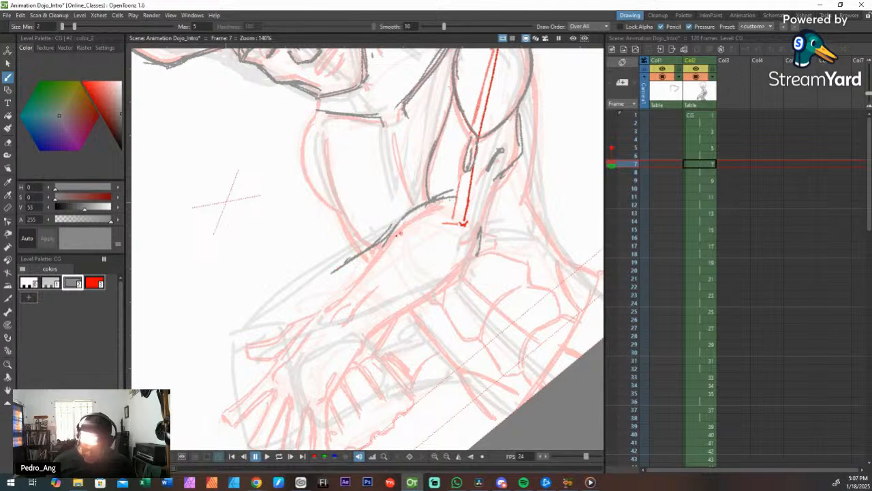
key("ctrl+z")
mouse_move(400, 223)
left_mouse_down()
mouse_move(334, 271)
mouse_move(348, 268)
left_mouse_up()
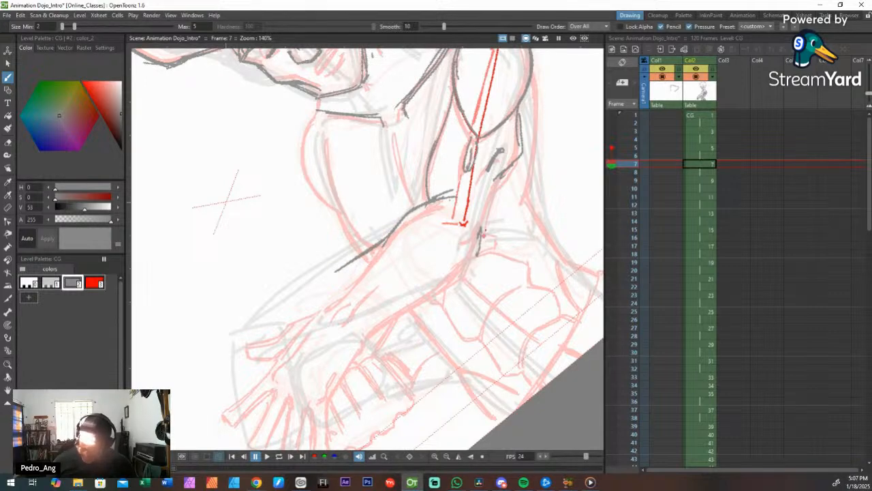
Step: Draw the forearm's underside up to the elbow and reinforce the elbow and back-of-arm contour
mouse_move(477, 247)
left_mouse_down()
mouse_move(358, 312)
mouse_move(476, 233)
mouse_move(522, 106)
left_mouse_up()
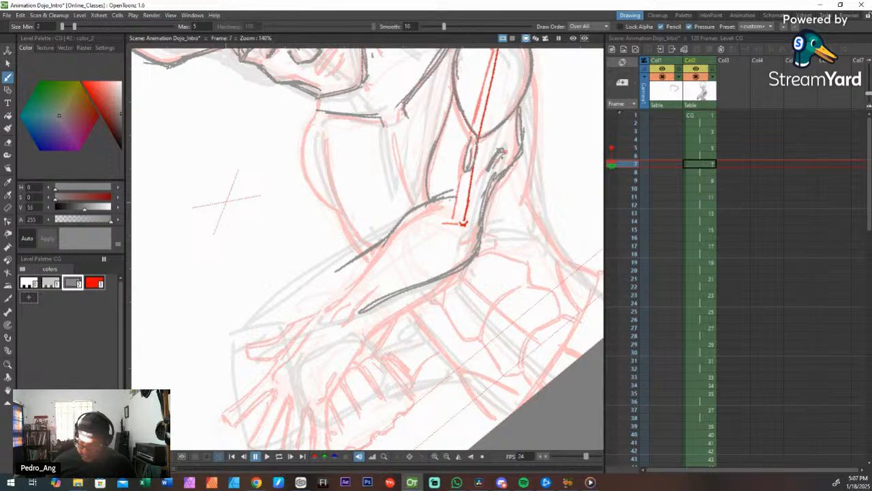
key("a")
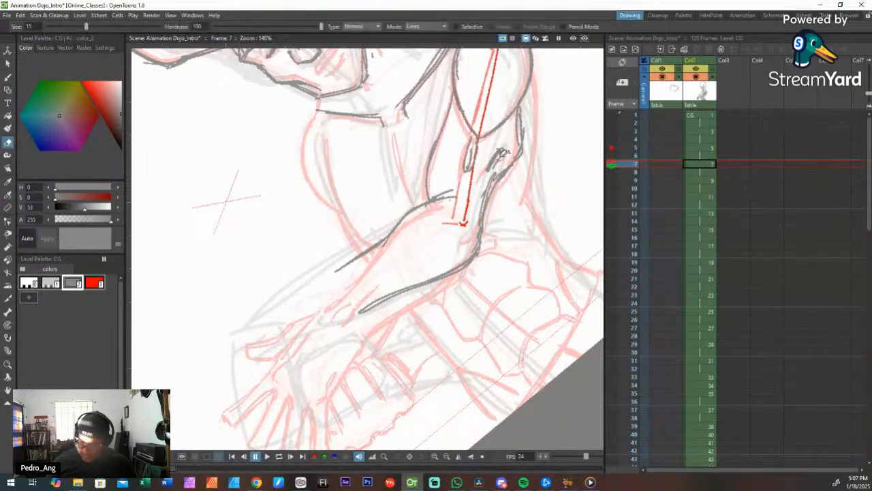
key("b")
left_click_drag(488, 175, 521, 138)
left_click_drag(514, 157, 522, 113)
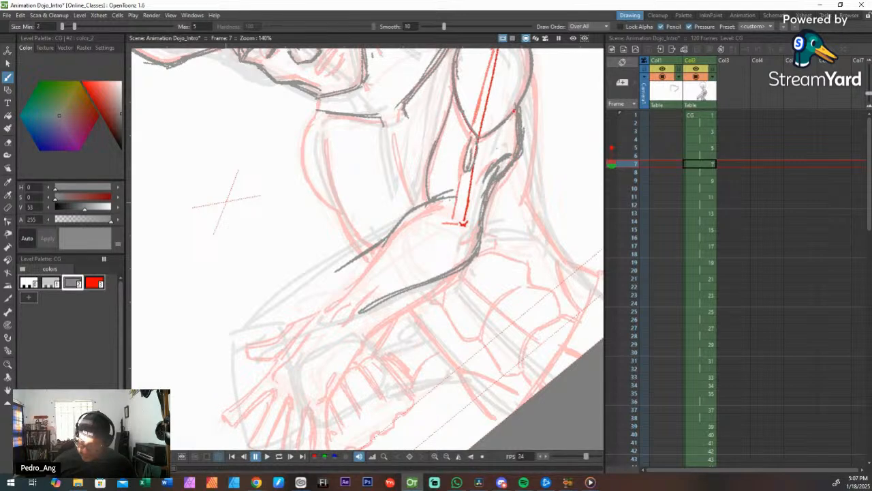
Step: Lasso the rough hand sketch, place its pivot at the wrist, rotate it about -74° and move it to line up with the forearm
key("shift+space")
mouse_move(502, 188)
left_mouse_down()
mouse_move(496, 212)
mouse_move(476, 229)
left_mouse_up()
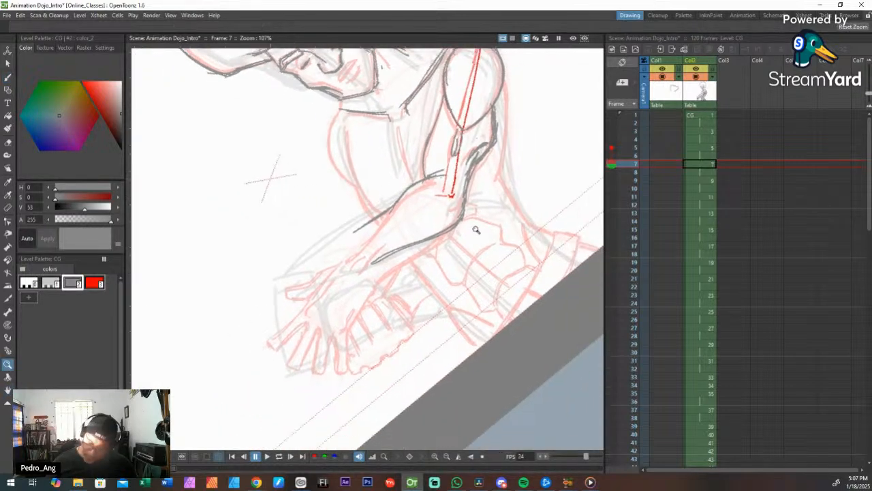
key("b")
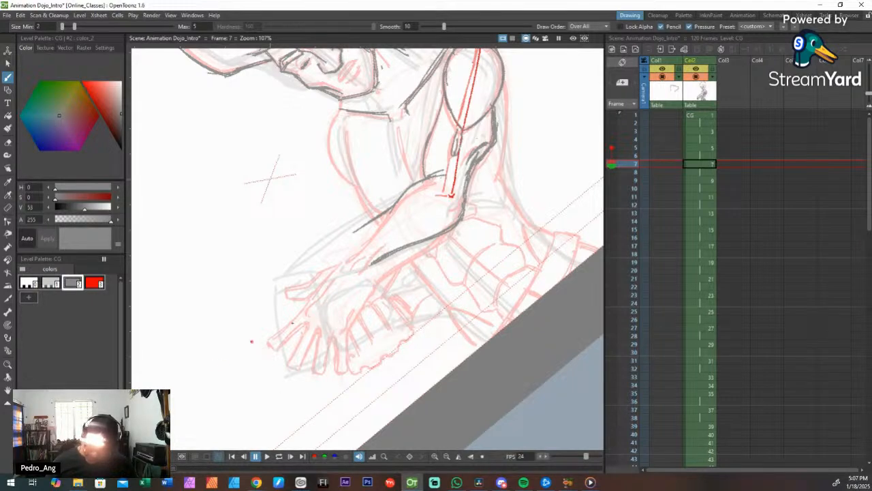
key("s")
mouse_move(318, 273)
left_mouse_down()
mouse_move(298, 399)
mouse_move(249, 295)
left_mouse_up()
left_click_drag(325, 271, 366, 236)
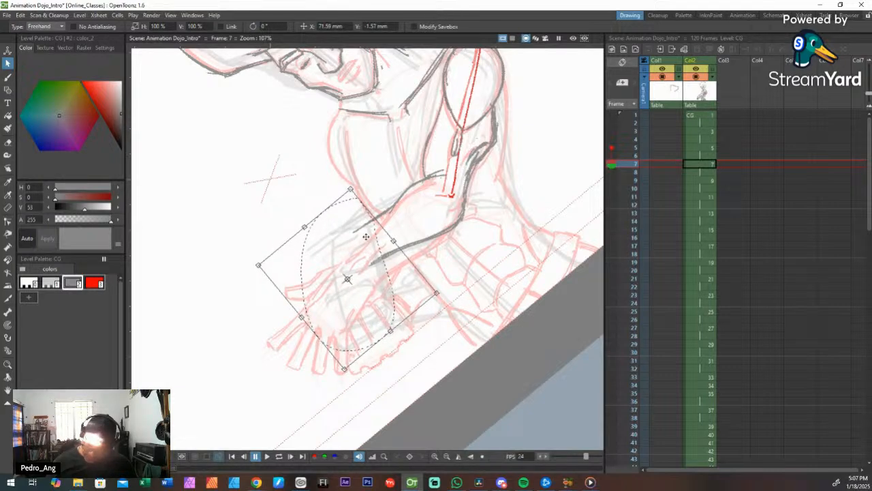
left_click_drag(347, 280, 351, 233)
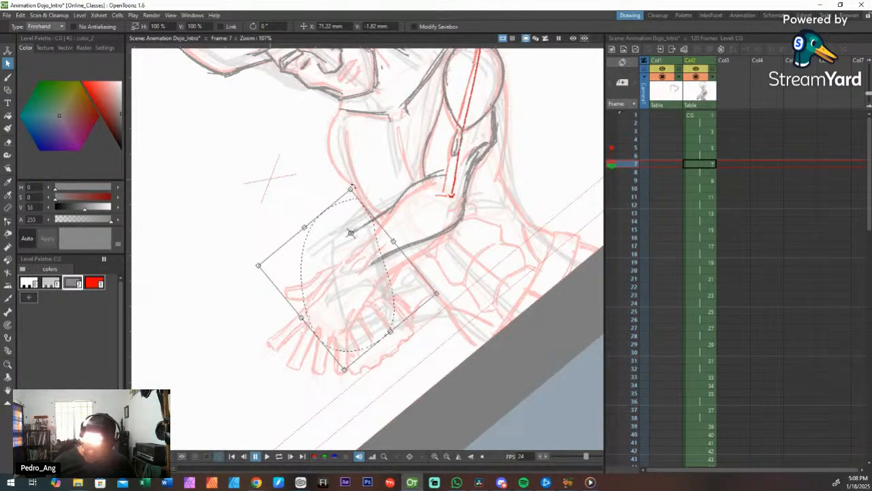
mouse_move(351, 189)
left_mouse_down()
mouse_move(372, 195)
mouse_move(393, 220)
left_mouse_up()
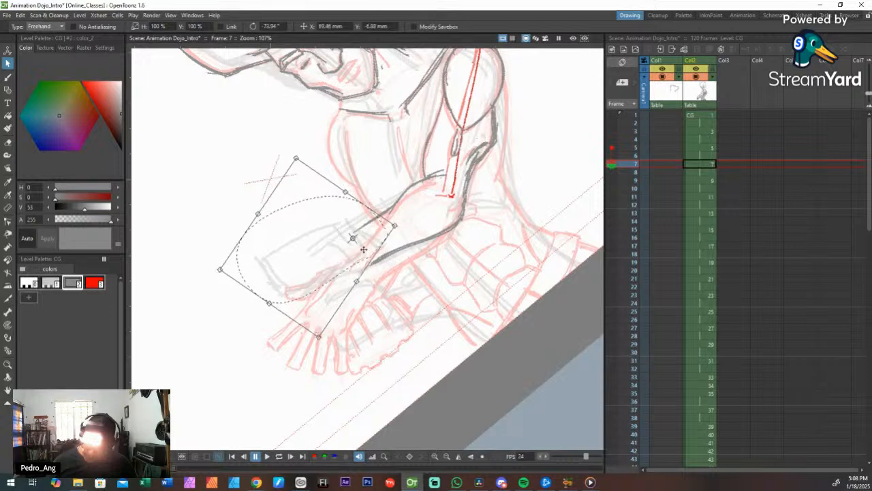
left_click_drag(364, 250, 373, 258)
left_click(411, 231)
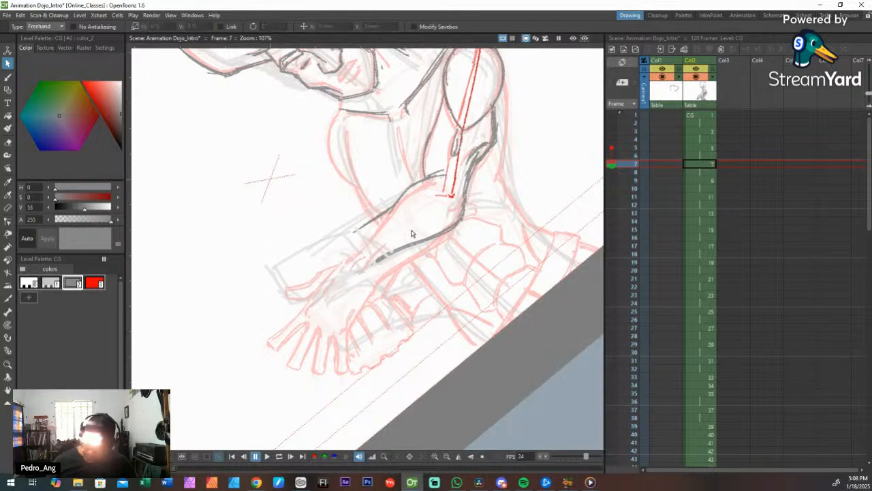
Step: Rough in the repositioned hand's palm and fingers in light gray, erasing and redoing the outermost finger
left_click(52, 284)
key("b")
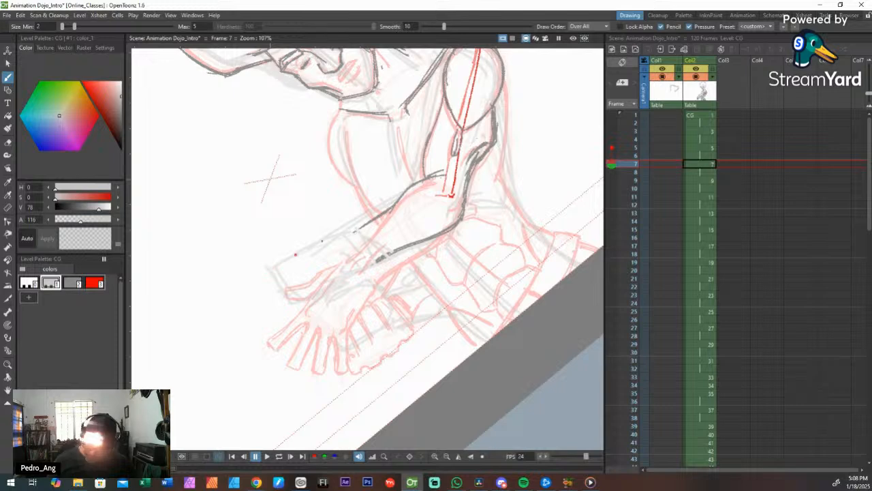
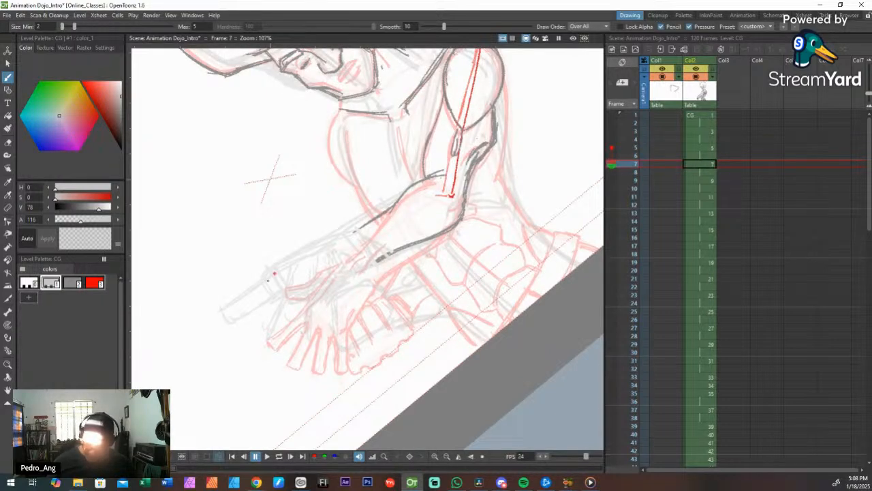
key("a")
left_click_drag(243, 312, 241, 302)
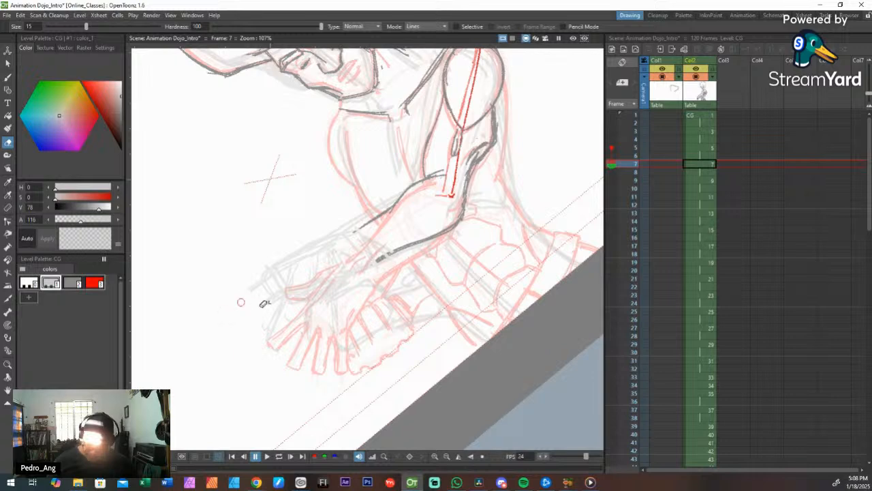
key("b")
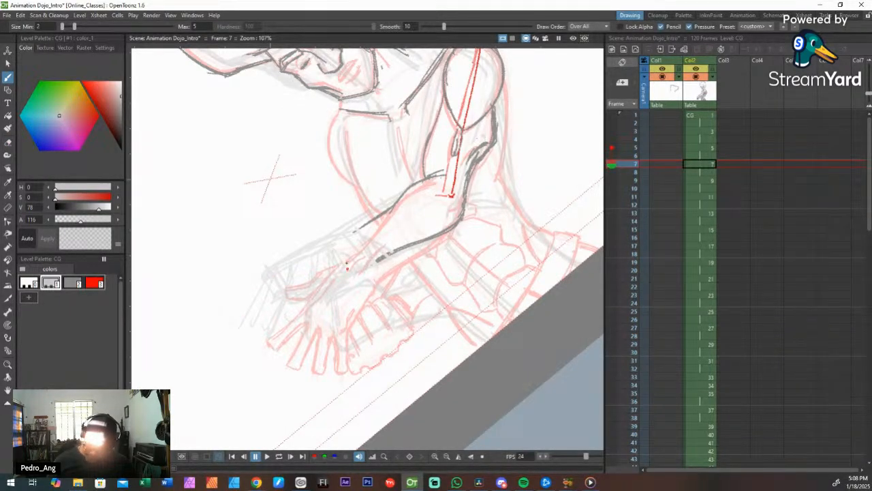
Step: Draw the back of the hand, the wrist's underside and the two fingers nearest the wrist in darker gray
key("2")
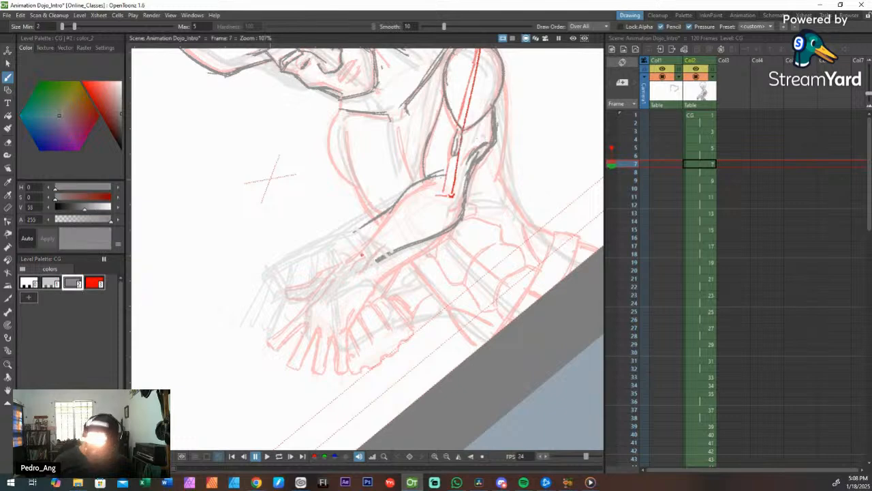
mouse_move(354, 230)
left_mouse_down()
mouse_move(303, 254)
mouse_move(315, 243)
mouse_move(324, 322)
left_mouse_up()
mouse_move(341, 258)
left_mouse_down()
mouse_move(344, 319)
mouse_move(334, 331)
mouse_move(324, 271)
left_mouse_up()
left_click_drag(378, 247, 379, 261)
mouse_move(372, 249)
left_mouse_down()
mouse_move(375, 265)
mouse_move(346, 273)
mouse_move(292, 336)
left_mouse_up()
mouse_move(322, 266)
left_mouse_down()
mouse_move(314, 334)
mouse_move(296, 336)
left_mouse_up()
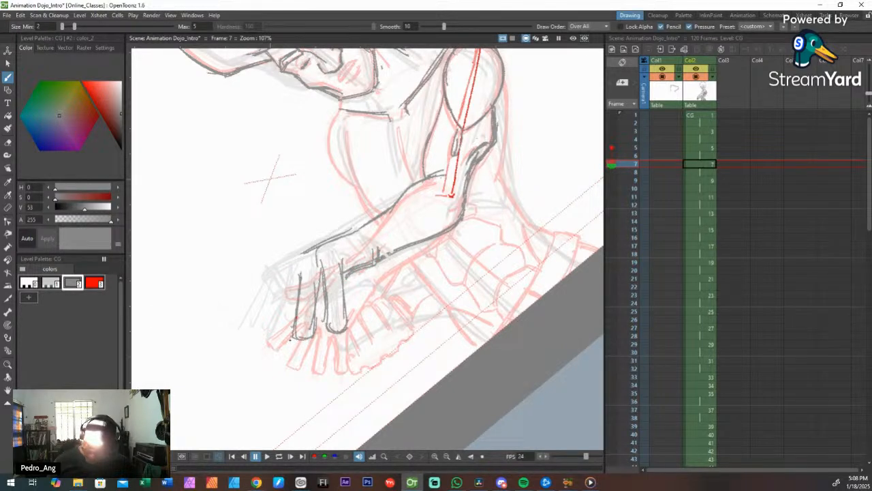
Step: Draw the two outer fingers and join them to the wrist with the outline of the knuckles
mouse_move(280, 275)
left_mouse_down()
mouse_move(264, 321)
mouse_move(280, 275)
mouse_move(270, 341)
left_mouse_up()
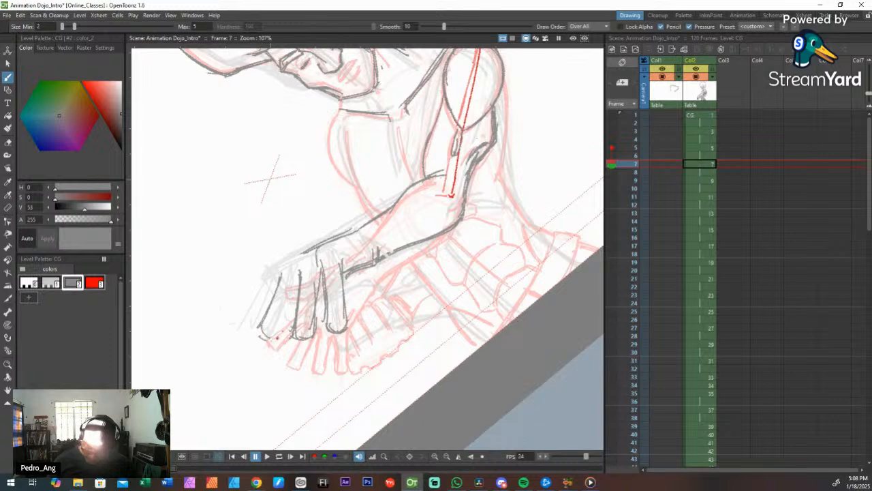
mouse_move(293, 289)
left_mouse_down()
mouse_move(279, 337)
mouse_move(255, 334)
left_mouse_up()
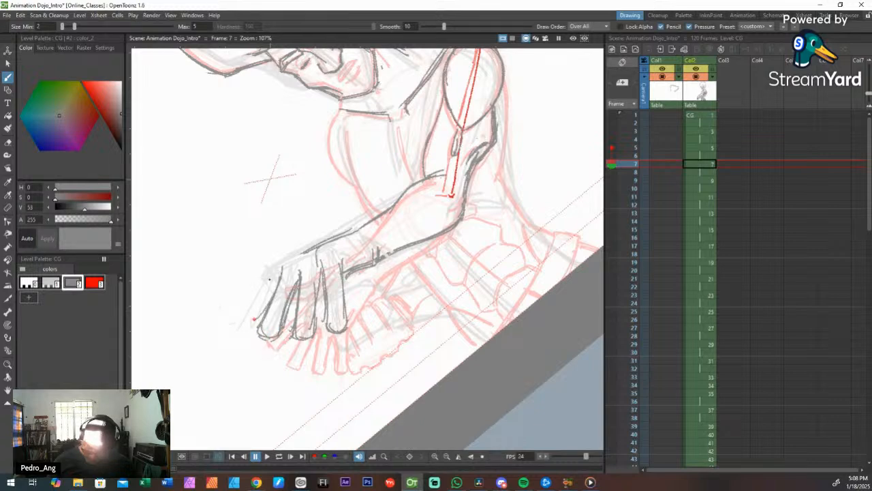
left_click_drag(270, 273, 242, 319)
mouse_move(241, 318)
left_mouse_down()
mouse_move(248, 328)
mouse_move(266, 308)
mouse_move(263, 315)
left_mouse_up()
left_click_drag(262, 299, 278, 266)
mouse_move(278, 265)
left_mouse_down()
mouse_move(317, 248)
mouse_move(303, 251)
left_mouse_up()
Step: Darken the palm's edge and the gaps between the fingers, and reinforce the knuckle lines
left_click_drag(335, 278, 349, 272)
left_click_drag(327, 287, 317, 311)
left_click_drag(323, 306, 318, 311)
left_click_drag(320, 289, 318, 304)
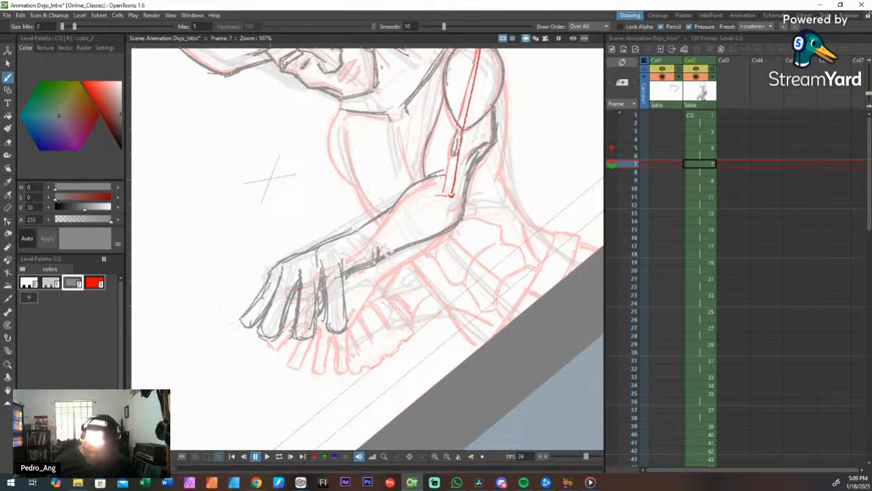
left_click_drag(315, 251, 299, 275)
left_click_drag(319, 248, 242, 318)
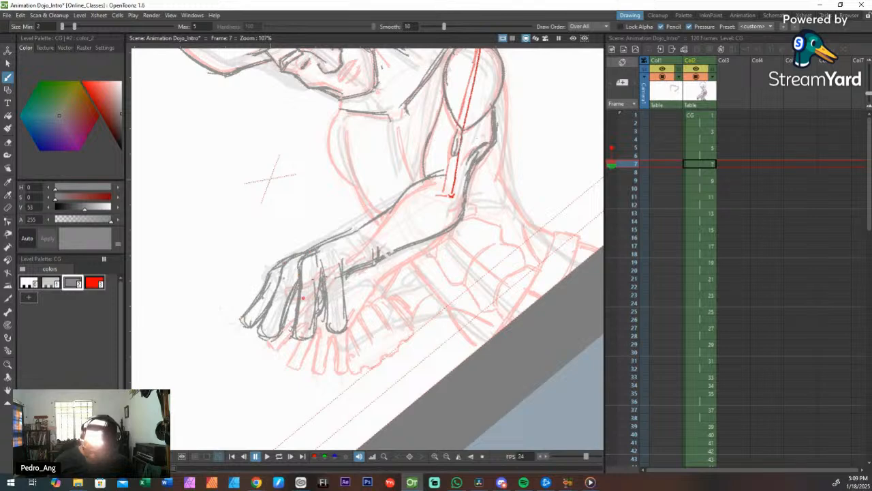
mouse_move(335, 247)
left_mouse_down()
mouse_move(317, 269)
mouse_move(321, 262)
mouse_move(339, 286)
left_mouse_up()
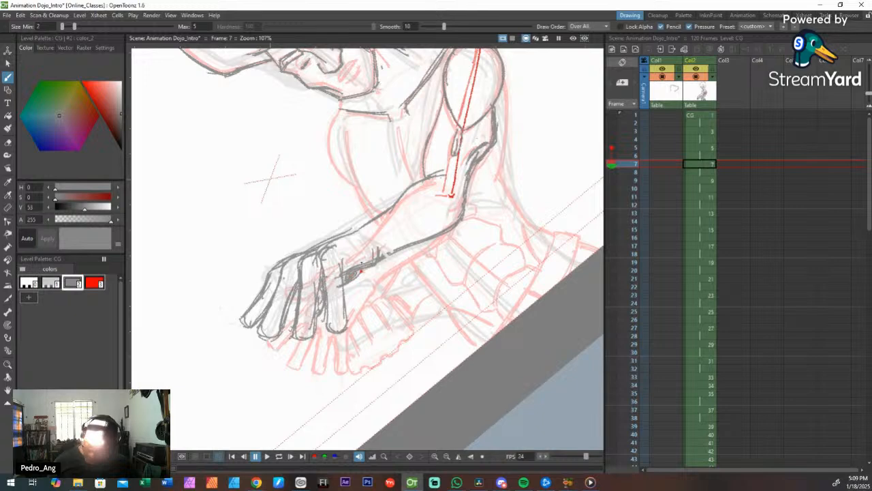
Step: Reinforce the forearm's upper and lower contours from the wrist toward the elbow
left_click_drag(353, 231, 391, 207)
mouse_move(381, 257)
left_mouse_down()
mouse_move(445, 231)
mouse_move(410, 250)
mouse_move(457, 198)
mouse_move(417, 248)
left_mouse_up()
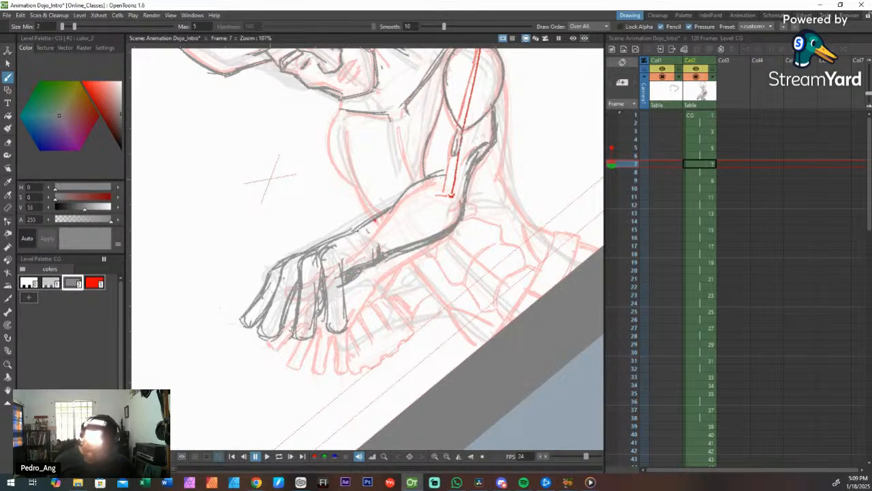
mouse_move(391, 209)
left_mouse_down()
mouse_move(339, 239)
mouse_move(402, 194)
mouse_move(436, 193)
mouse_move(436, 165)
left_mouse_up()
Step: Compare the hand with frame 6, then lasso it in frame 7, scale it down below 91% and fit it against the wrist
key("shift+space")
key("Up")
key("Down")
key("Up")
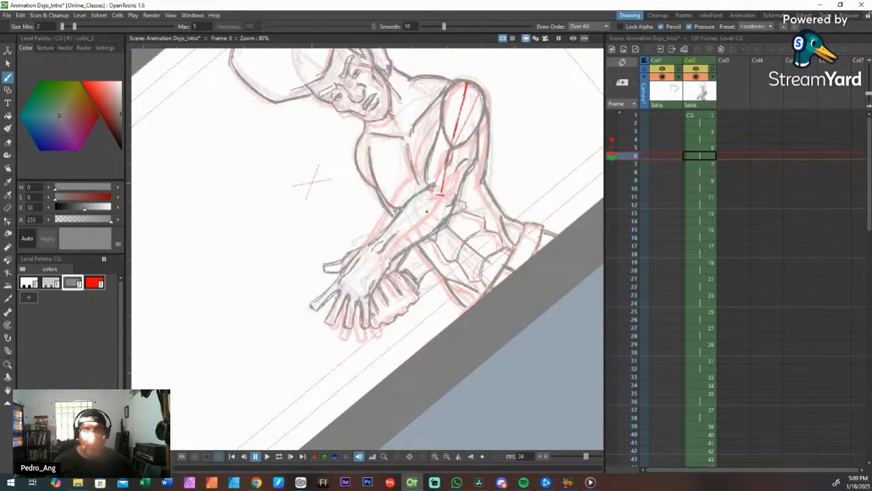
key("Down")
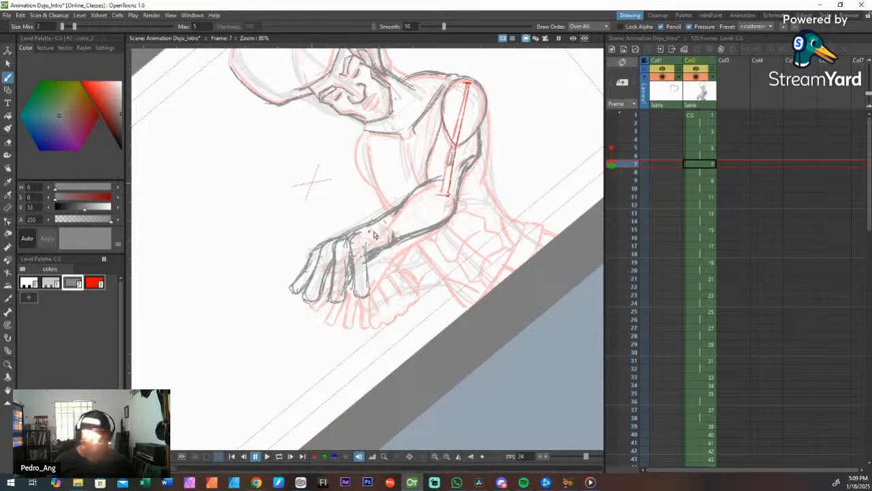
key("s")
mouse_move(366, 233)
left_mouse_down()
mouse_move(367, 302)
mouse_move(311, 319)
mouse_move(284, 271)
mouse_move(325, 234)
left_mouse_up()
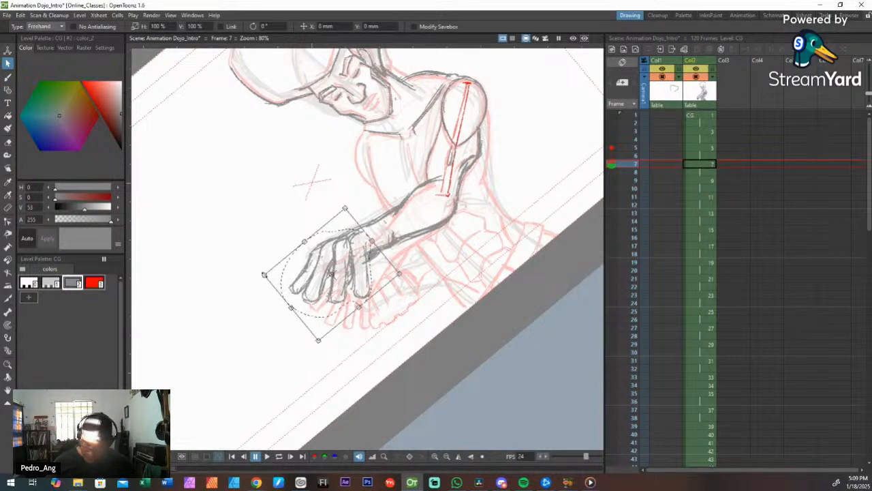
left_click_drag(265, 275, 276, 275)
left_click_drag(365, 244, 370, 241)
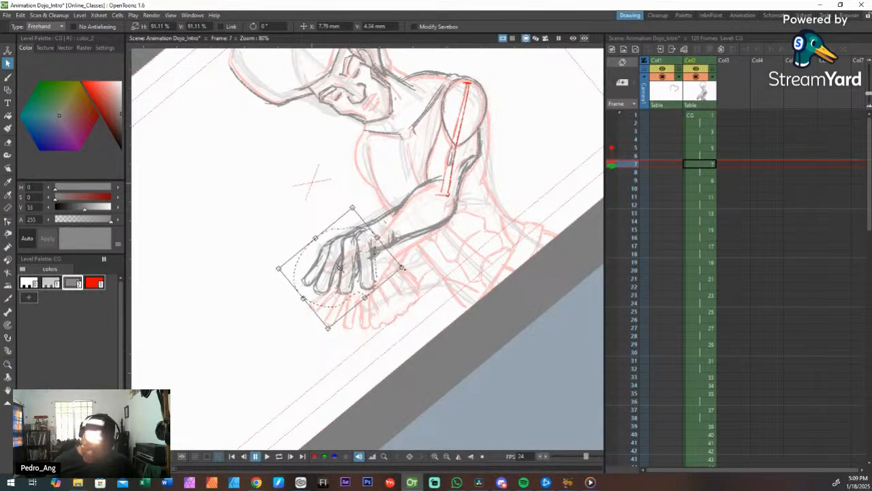
left_click_drag(402, 268, 369, 257)
left_click_drag(355, 213, 364, 237)
left_click(287, 353)
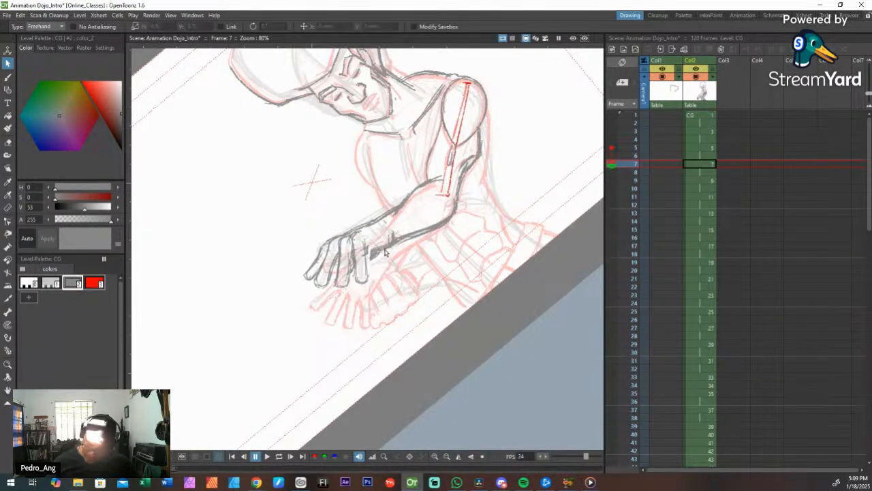
Step: Darken the lines between the fingers, then clean up the forearm's underside and undo the trial strokes near the wrist
key("b")
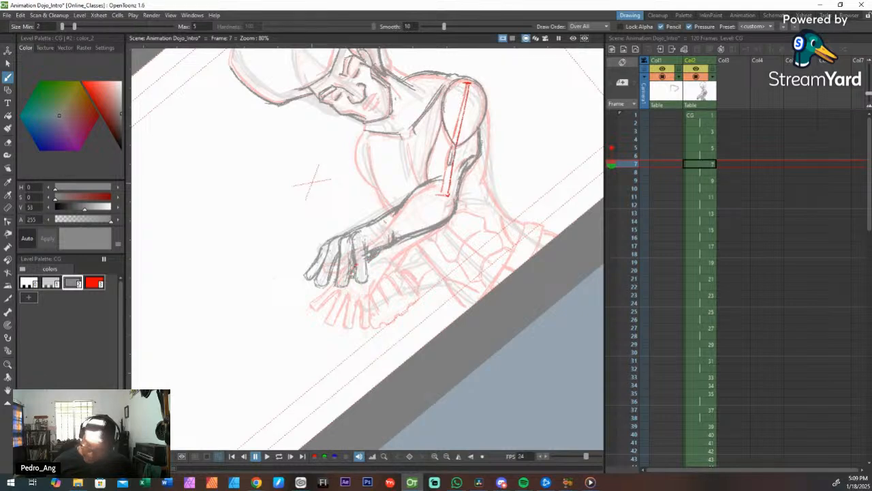
mouse_move(363, 251)
left_mouse_down()
mouse_move(366, 279)
mouse_move(358, 284)
left_mouse_up()
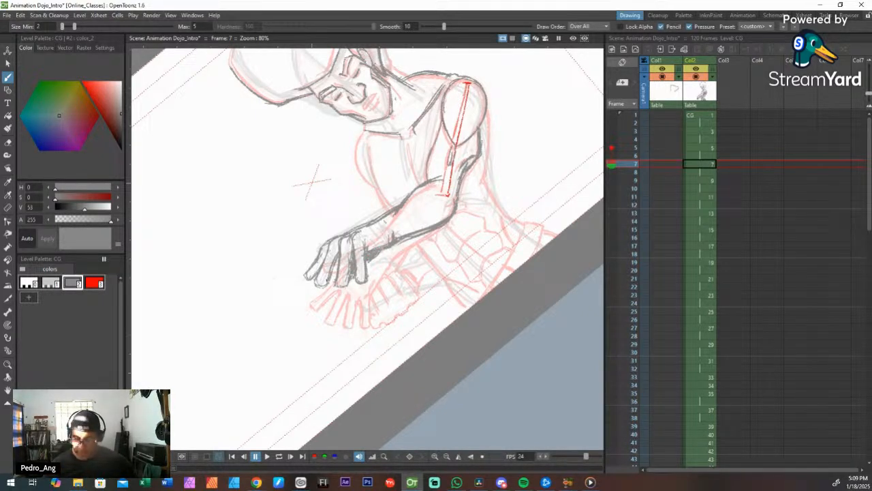
key("r")
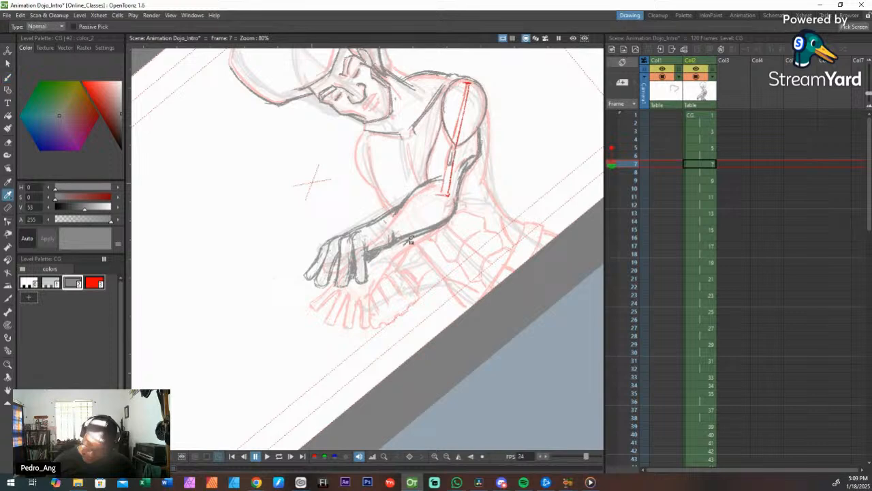
key("a")
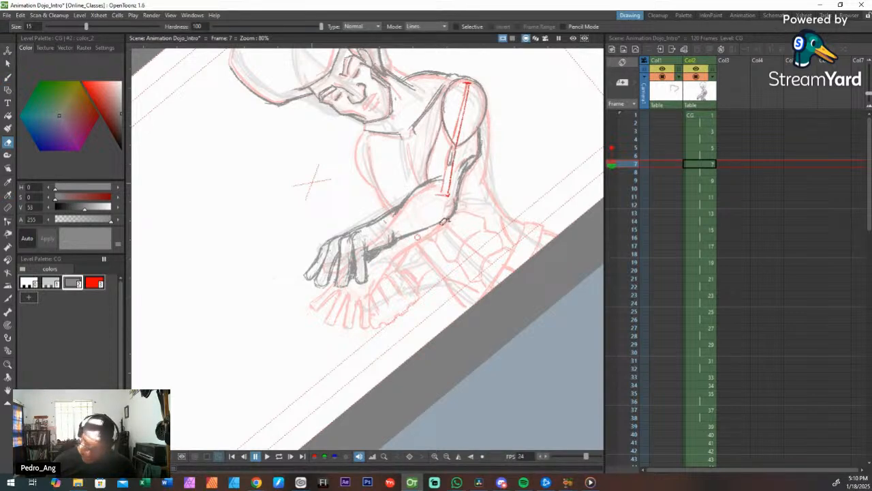
key("b")
mouse_move(406, 238)
left_mouse_down()
mouse_move(451, 209)
mouse_move(399, 234)
left_mouse_up()
key("ctrl+z")
key("ctrl+z")
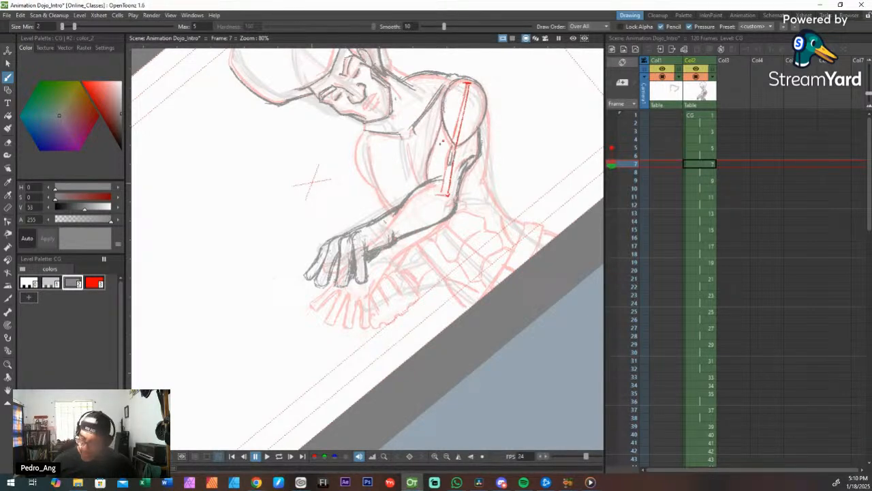
Step: Reinforce the near upper arm's inner contour up along the deltoid, and draw the chest's center line below the collarbones
mouse_move(426, 175)
left_mouse_down()
mouse_move(442, 121)
mouse_move(439, 145)
mouse_move(449, 87)
left_mouse_up()
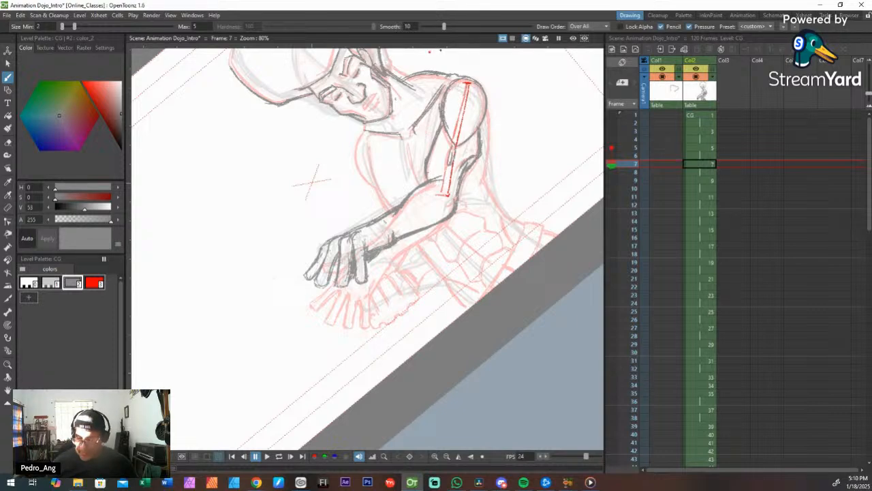
key("shift+space")
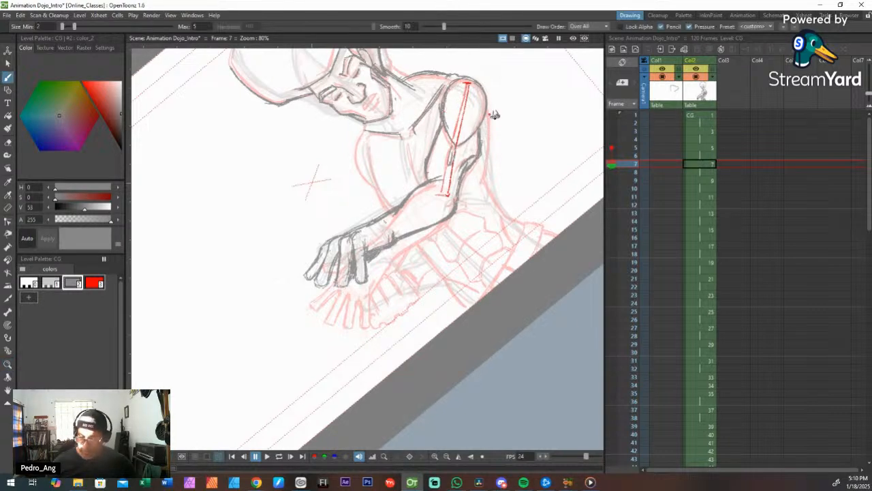
key("ctrl+space")
mouse_move(496, 115)
left_mouse_down()
mouse_move(524, 136)
mouse_move(521, 161)
left_mouse_up()
key("shift+space")
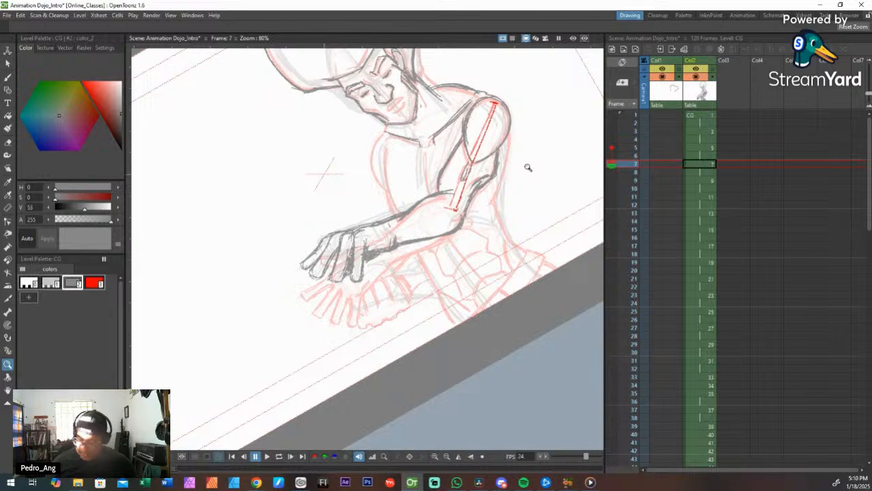
key("space")
left_click_drag(518, 115, 458, 131)
key("shift+space")
key("space")
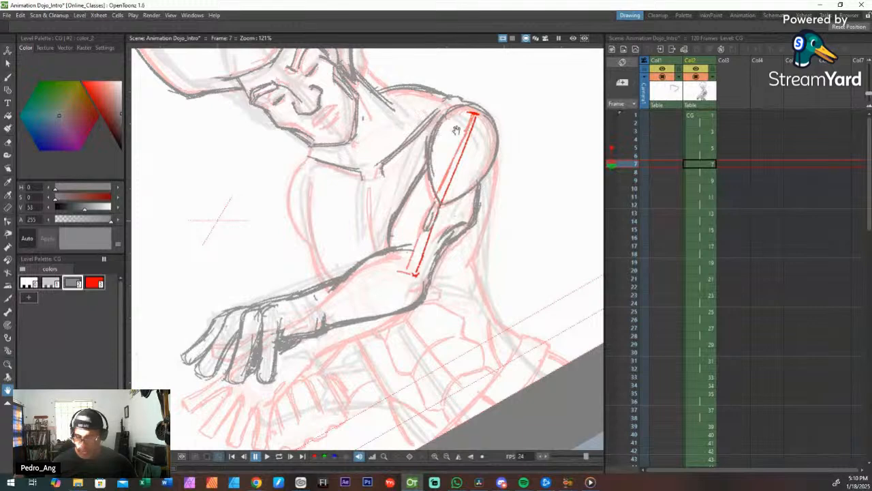
key("b")
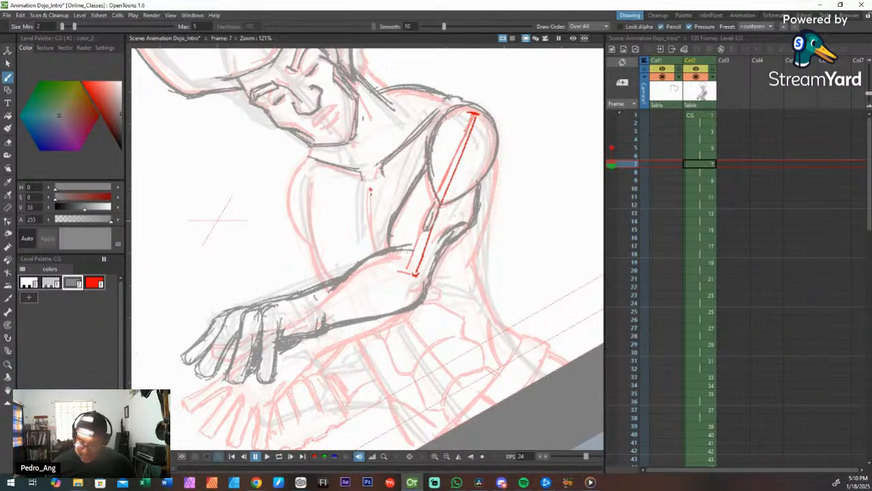
left_click_drag(370, 189, 379, 242)
left_click_drag(370, 190, 379, 246)
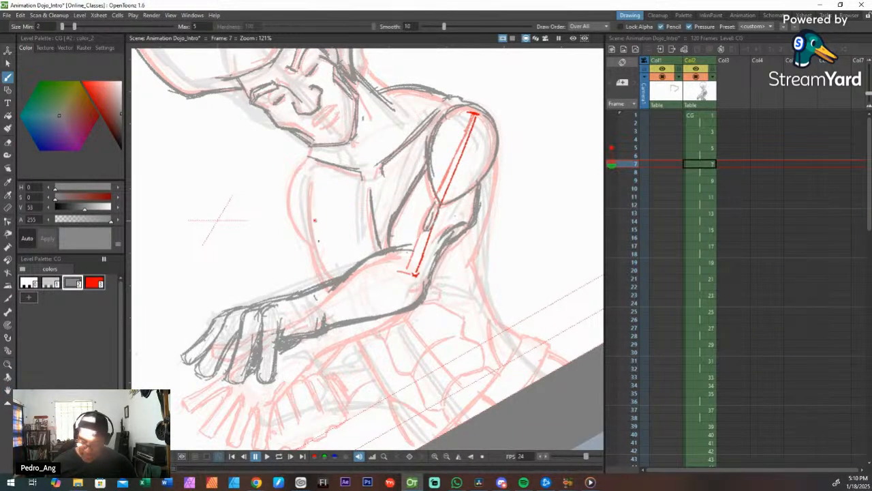
Step: Draw the chest's far side down to the forearm and the far shoulder's outer contour, replacing the first attempt at the latter
mouse_move(306, 181)
left_mouse_down()
mouse_move(308, 218)
mouse_move(334, 275)
left_mouse_up()
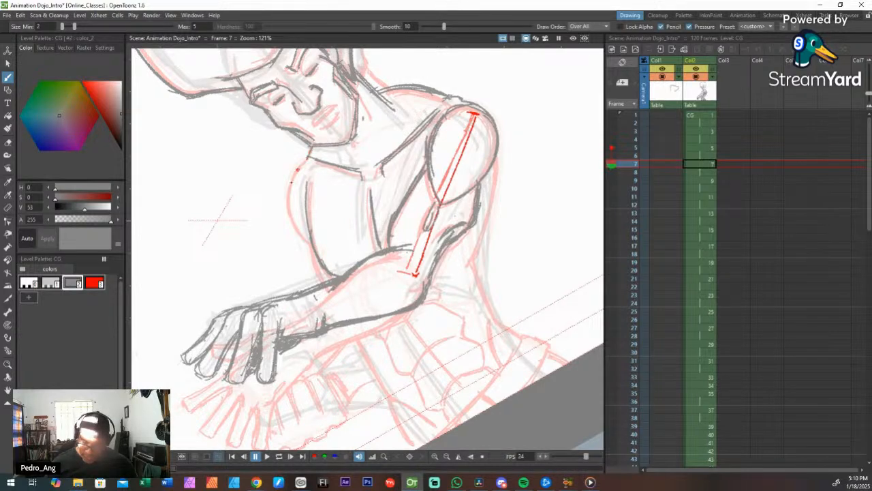
mouse_move(308, 156)
left_mouse_down()
mouse_move(294, 225)
mouse_move(314, 249)
left_mouse_up()
mouse_move(292, 179)
left_mouse_down()
mouse_move(314, 251)
mouse_move(287, 196)
left_mouse_up()
key("ctrl+z")
key("ctrl+z")
key("ctrl+z")
key("ctrl+z")
mouse_move(304, 160)
left_mouse_down()
mouse_move(286, 205)
mouse_move(320, 280)
left_mouse_up()
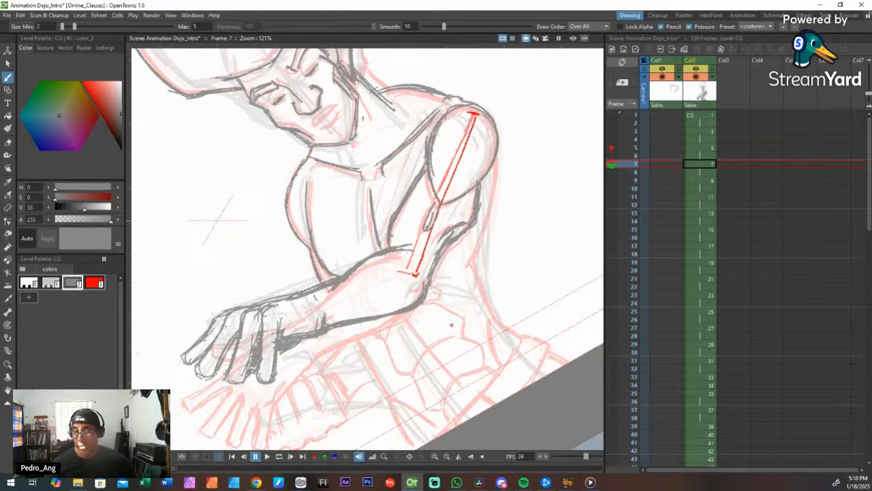
Step: Draw and reinforce the back contour from behind the deltoid down toward the waist
key("space")
mouse_move(431, 189)
left_mouse_down()
mouse_move(430, 181)
mouse_move(468, 184)
mouse_move(507, 231)
mouse_move(477, 203)
left_mouse_up()
key("ctrl+space")
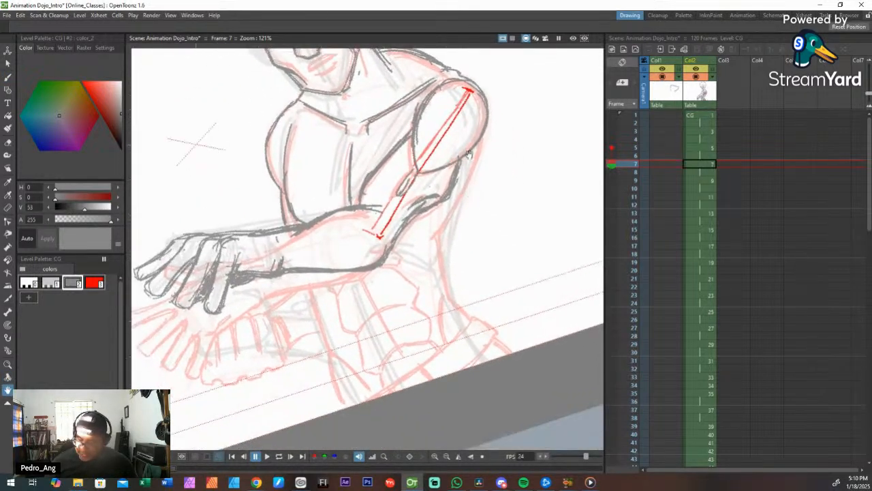
left_click_drag(486, 132, 463, 197)
left_click_drag(483, 150, 445, 229)
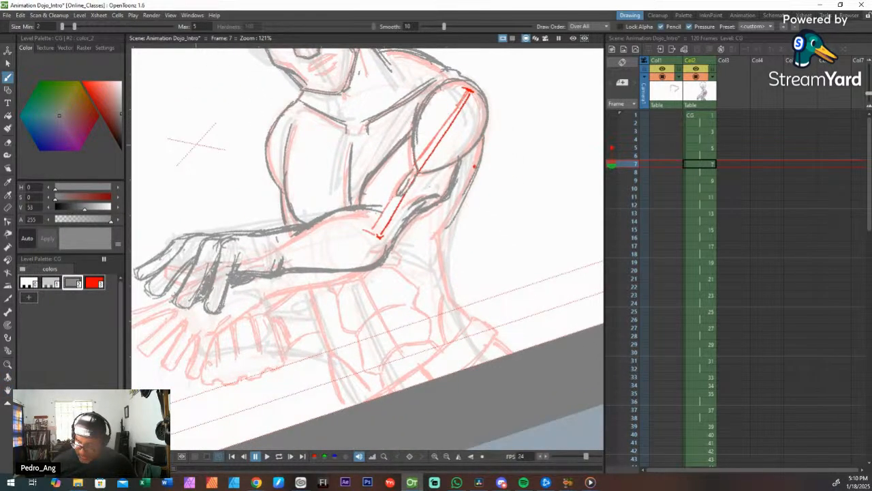
left_click_drag(469, 190, 442, 235)
left_click_drag(484, 136, 466, 193)
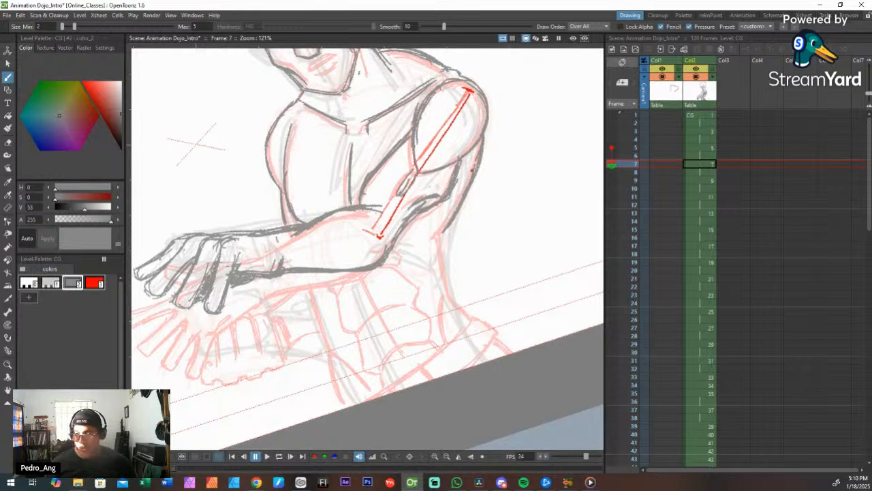
key("ctrl+space")
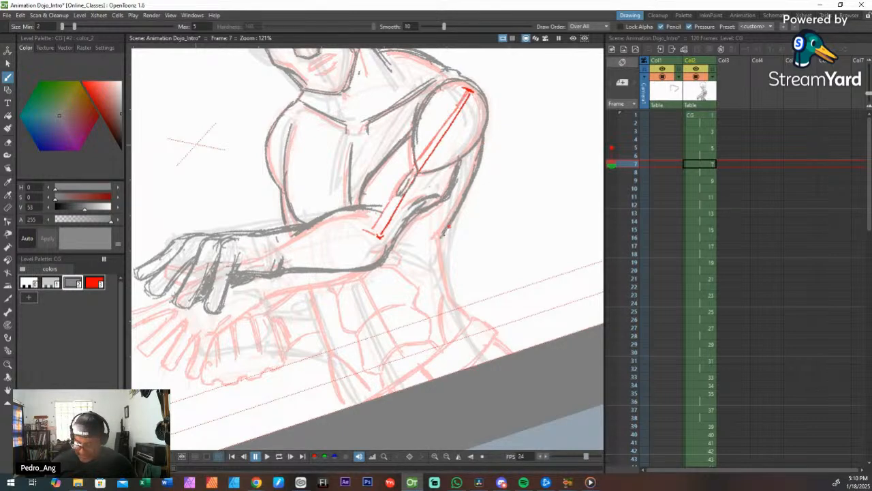
mouse_move(446, 230)
left_mouse_down()
mouse_move(463, 220)
mouse_move(456, 253)
left_mouse_up()
scroll(455, 250, "up", 4)
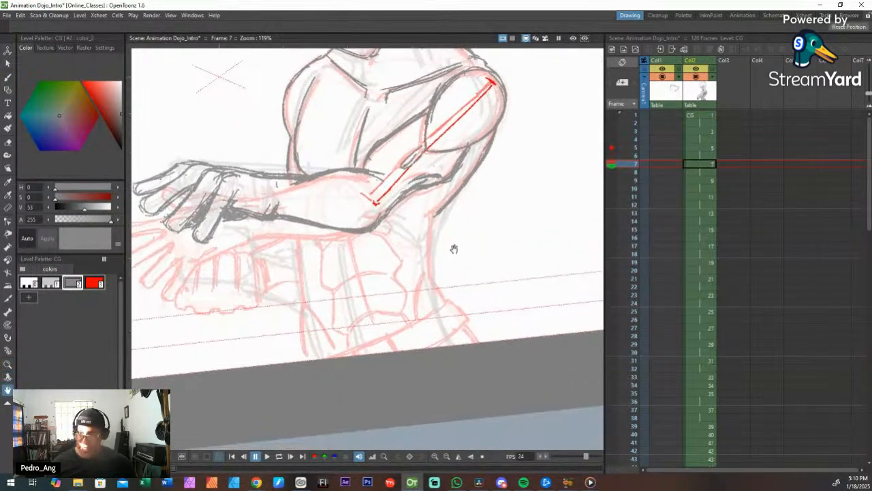
Step: Draw the lower back contour down to the waistband and the curved flank line just inside it
mouse_move(428, 176)
left_mouse_down()
mouse_move(426, 276)
mouse_move(422, 255)
mouse_move(443, 308)
mouse_move(400, 340)
left_mouse_up()
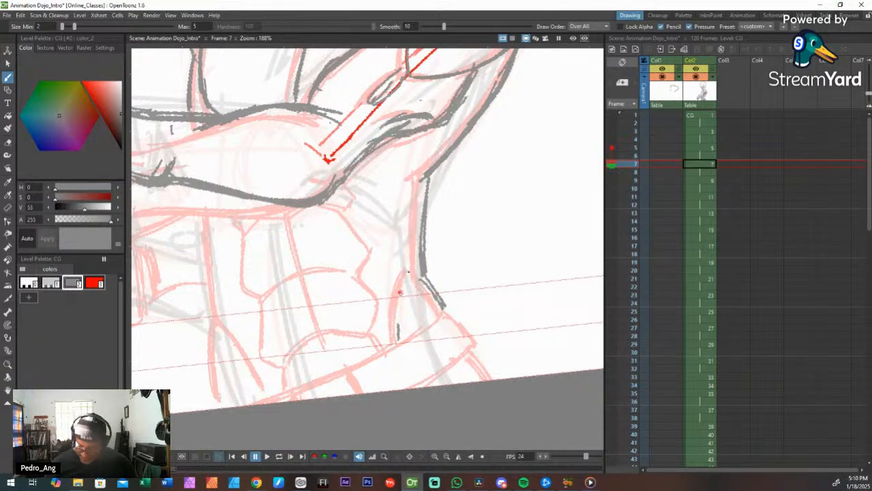
left_click_drag(413, 266, 399, 324)
mouse_move(413, 265)
left_mouse_down()
mouse_move(400, 342)
mouse_move(398, 327)
left_mouse_up()
key("space")
left_click_drag(462, 313, 490, 259)
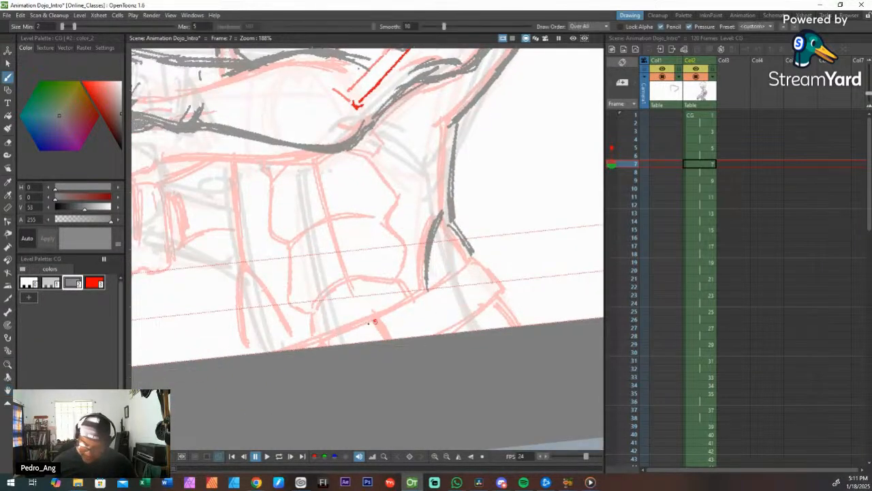
Step: Draw the waistband's upper edge across the hips, replacing the first attempt
left_click_drag(304, 344, 461, 275)
key("ctrl+z")
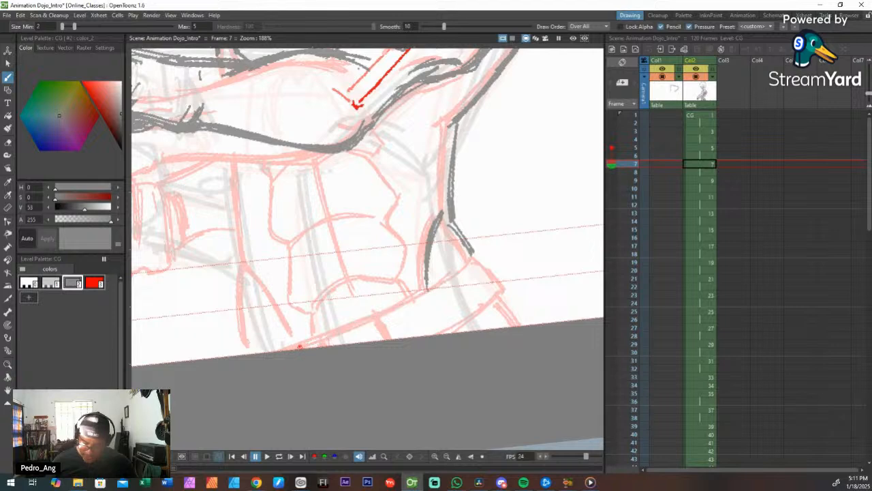
mouse_move(289, 351)
left_mouse_down()
mouse_move(411, 300)
mouse_move(471, 261)
left_mouse_up()
Step: Draw the waistband's back end, lower edge and belt loops, and start the hip contour below it
mouse_move(425, 295)
left_mouse_down()
mouse_move(480, 255)
mouse_move(504, 286)
mouse_move(447, 332)
left_mouse_up()
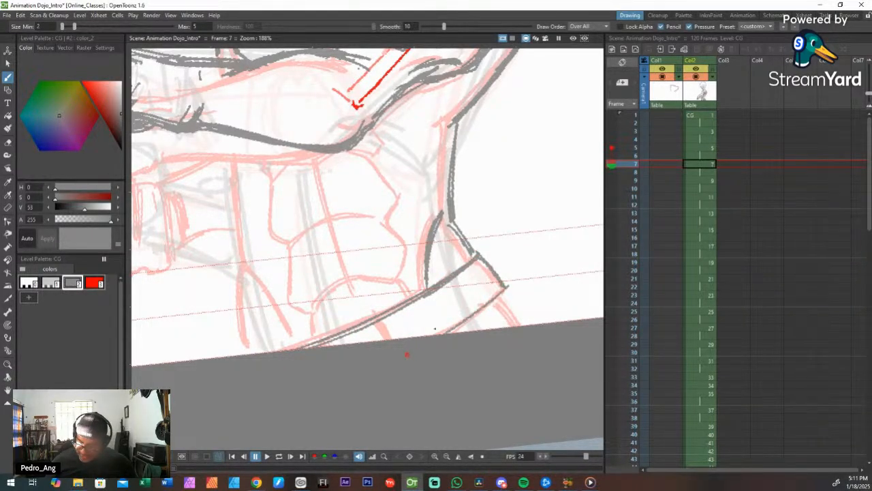
left_click_drag(498, 299, 450, 332)
left_click_drag(383, 316, 400, 338)
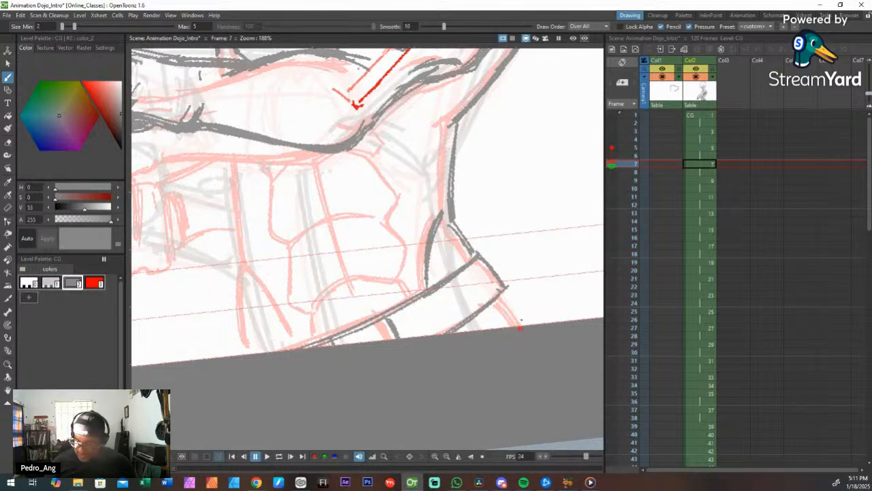
left_click_drag(505, 294, 526, 325)
left_click_drag(502, 294, 533, 341)
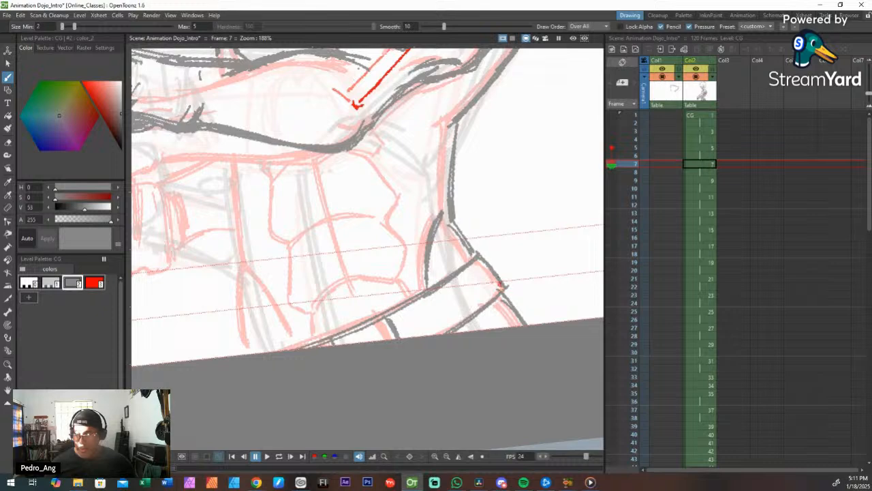
Step: Draw and reinforce the torso's front contour from the forearm's underside down along the abdomen
key("space")
left_click_drag(368, 233, 379, 244)
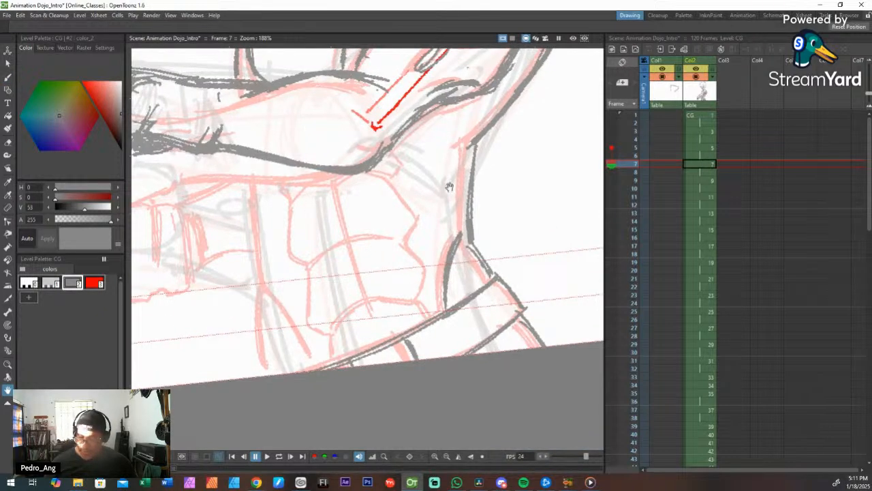
left_click_drag(272, 223, 291, 208)
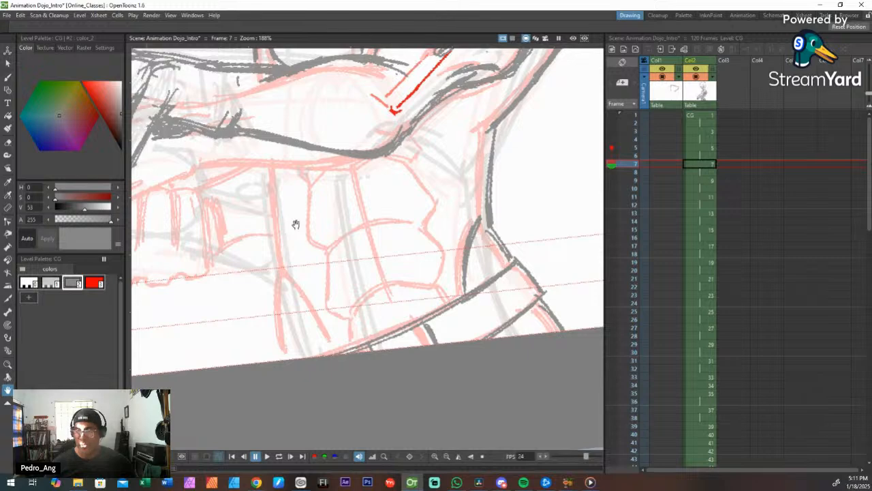
left_click_drag(297, 233, 329, 207)
key("b")
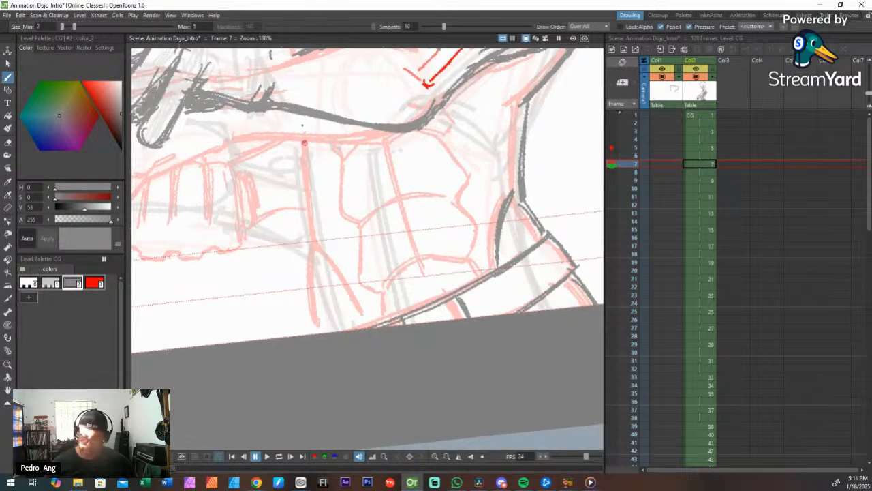
left_click_drag(303, 114, 320, 235)
left_click_drag(311, 183, 322, 235)
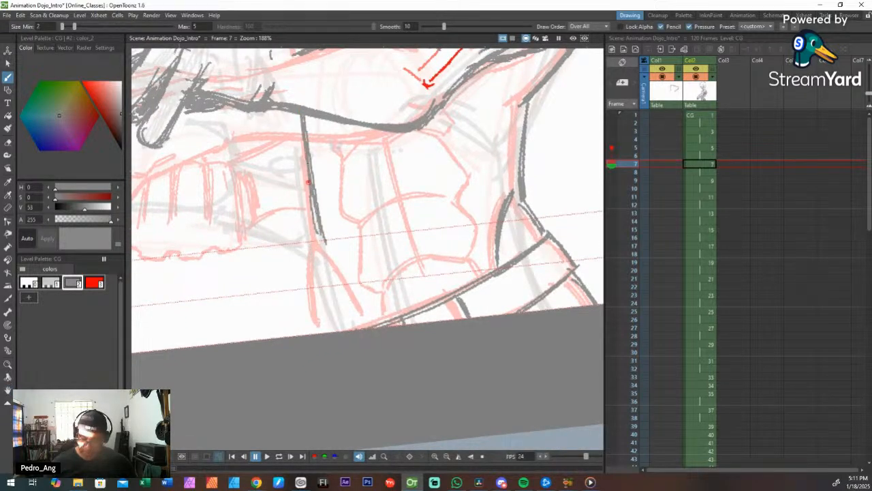
Step: Extend the abdomen's front contour down to the waistband and add the diagonal lower-abdomen line beside it
left_click_drag(313, 197, 334, 328)
mouse_move(318, 236)
left_mouse_down()
mouse_move(332, 327)
mouse_move(347, 263)
mouse_move(381, 310)
left_mouse_up()
left_click_drag(330, 245, 382, 310)
left_click_drag(316, 214, 337, 326)
left_click_drag(323, 292, 325, 310)
Step: Draw the abdomen's center line and the small upper abdominal contours just below the forearm
key("space")
left_click_drag(407, 220, 412, 256)
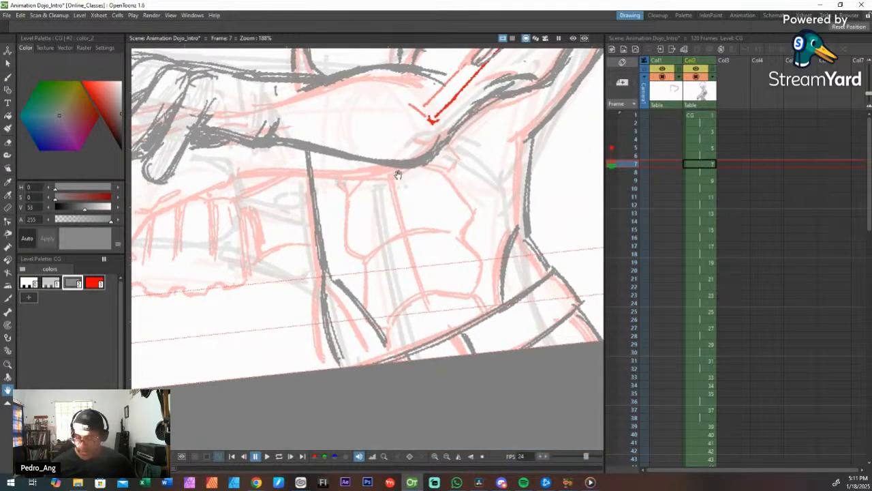
left_click_drag(394, 170, 443, 319)
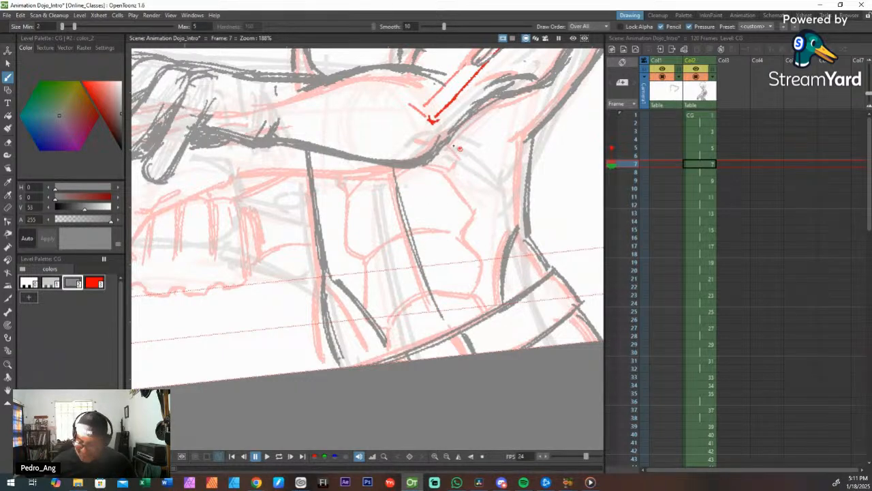
mouse_move(459, 148)
left_mouse_down()
mouse_move(442, 178)
mouse_move(451, 174)
mouse_move(399, 173)
left_mouse_up()
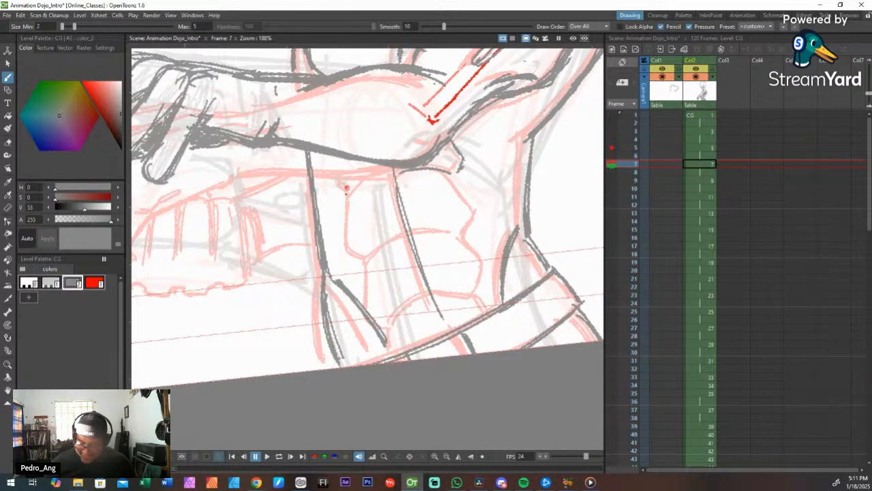
mouse_move(349, 158)
left_mouse_down()
mouse_move(343, 183)
mouse_move(351, 193)
mouse_move(365, 195)
mouse_move(401, 171)
left_mouse_up()
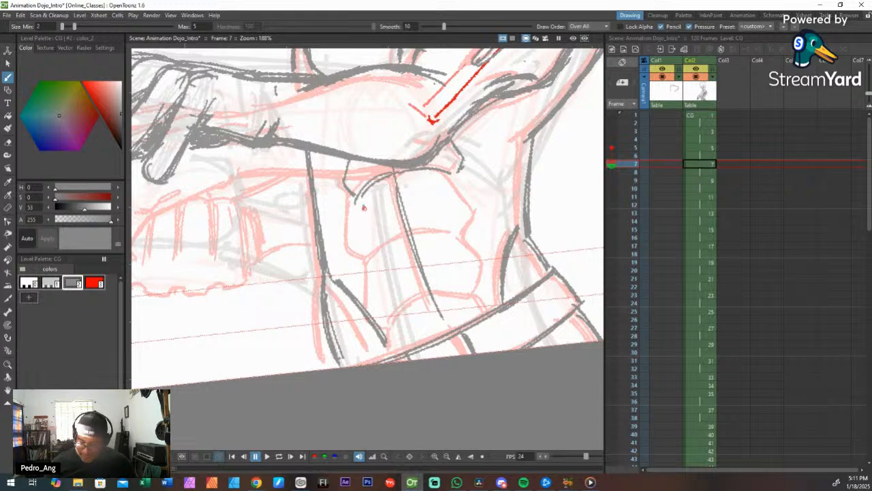
Step: Outline the abdominal muscle segments on both sides of the center line, with curved divisions down to the waistband
mouse_move(354, 193)
left_mouse_down()
mouse_move(350, 247)
mouse_move(374, 261)
mouse_move(444, 229)
mouse_move(408, 238)
mouse_move(477, 226)
mouse_move(480, 208)
left_mouse_up()
left_click_drag(447, 169, 476, 208)
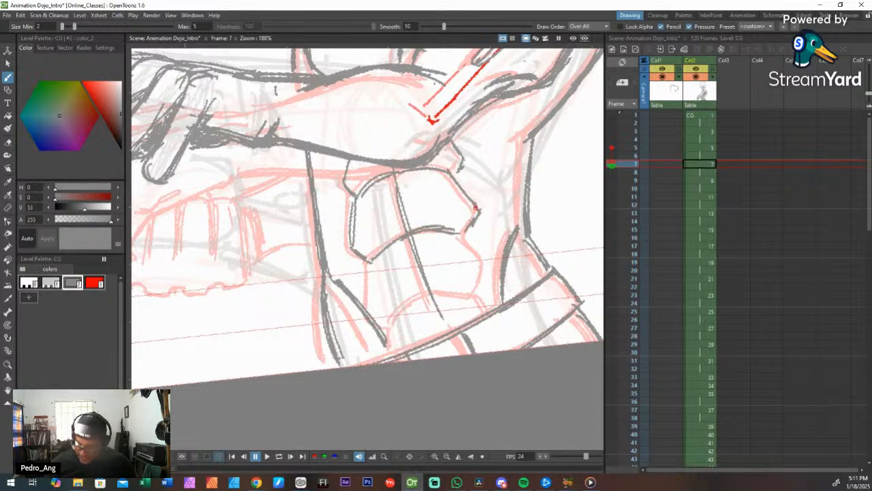
mouse_move(469, 238)
left_mouse_down()
mouse_move(488, 263)
mouse_move(484, 286)
mouse_move(464, 298)
mouse_move(431, 292)
mouse_move(394, 322)
left_mouse_up()
mouse_move(367, 263)
left_mouse_down()
mouse_move(372, 315)
mouse_move(393, 326)
mouse_move(396, 351)
left_mouse_up()
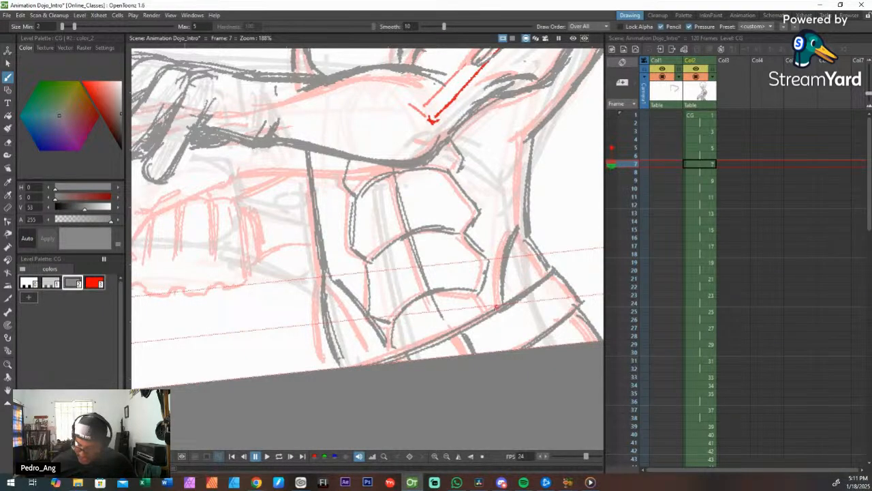
Step: Draw the short side stroke closing the lower abdominal muscle just above the belt on frame 7
left_click_drag(498, 308, 485, 295)
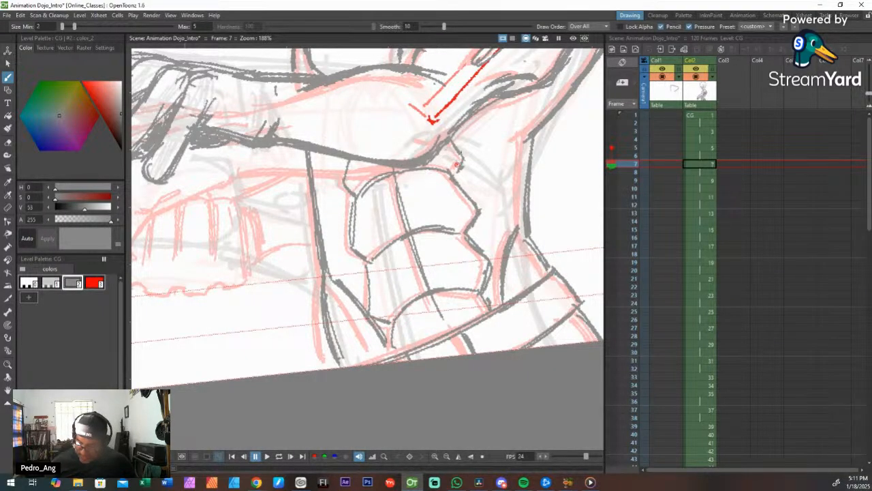
key("space")
left_click_drag(461, 167, 452, 260)
left_click_drag(504, 237, 501, 250)
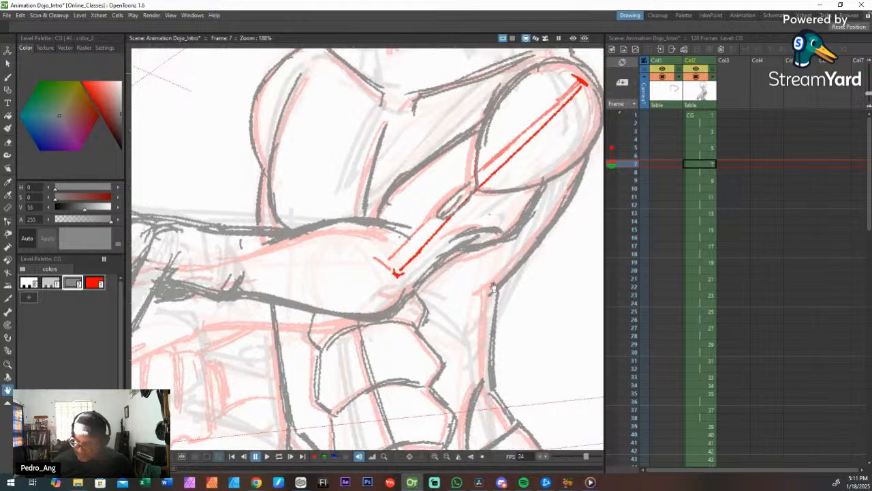
Step: Trace the lower lip and strengthen the jawline beside the neck on the frame 7 drawing
mouse_move(494, 288)
left_mouse_down()
mouse_move(481, 300)
mouse_move(489, 294)
mouse_move(495, 399)
left_mouse_up()
key("space")
mouse_move(511, 212)
left_mouse_down()
mouse_move(479, 277)
mouse_move(483, 271)
left_mouse_up()
key("ctrl+space")
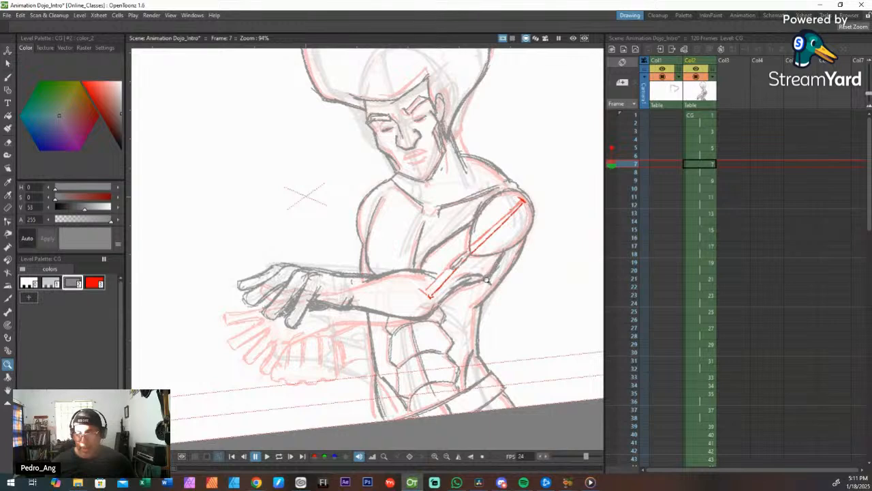
key("space")
left_click_drag(486, 167, 478, 213)
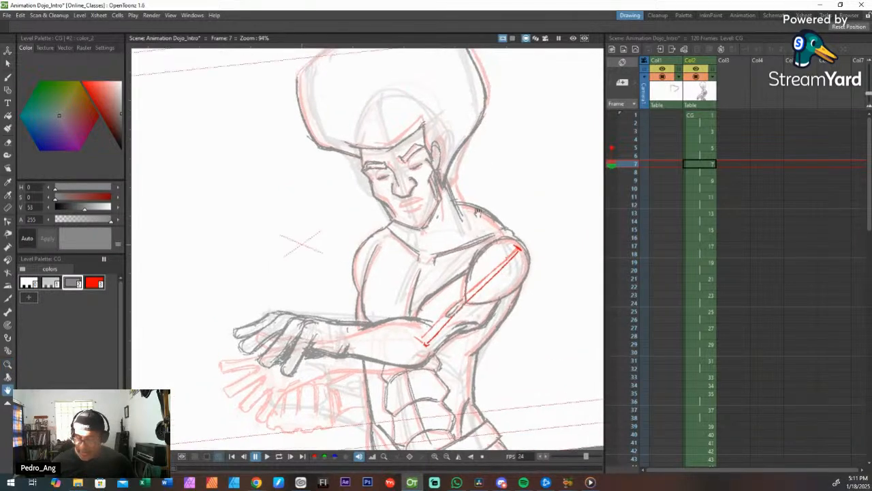
key("ctrl+space")
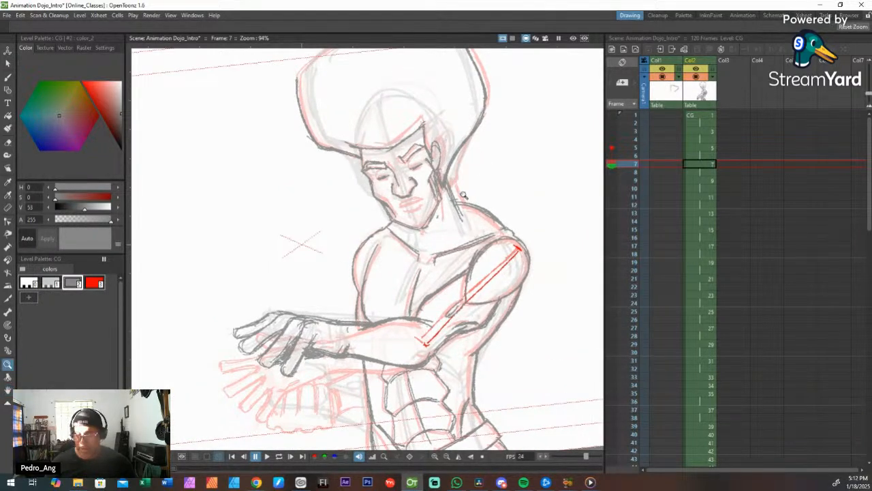
left_click_drag(464, 179, 466, 102)
mouse_move(287, 233)
left_mouse_down()
mouse_move(291, 207)
mouse_move(326, 183)
mouse_move(352, 186)
mouse_move(312, 216)
mouse_move(321, 212)
mouse_move(315, 220)
mouse_move(325, 235)
mouse_move(354, 209)
left_mouse_up()
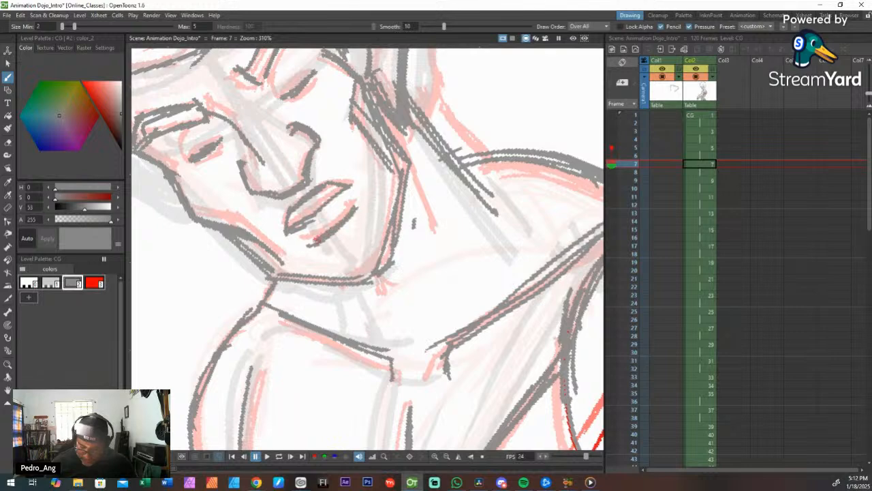
mouse_move(314, 242)
left_mouse_down()
mouse_move(351, 207)
mouse_move(346, 222)
left_mouse_up()
left_click_drag(404, 163, 381, 268)
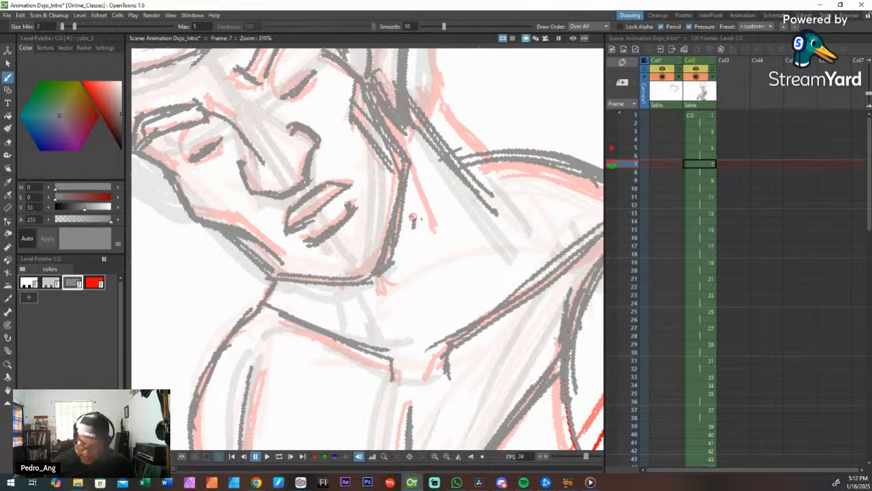
Step: Draw the neck muscle lines below the jaw and connect the chin to the front of the neck
left_click_drag(407, 175, 433, 255)
left_click_drag(404, 193, 433, 267)
mouse_move(326, 285)
left_mouse_down()
mouse_move(368, 307)
mouse_move(386, 300)
mouse_move(347, 313)
left_mouse_up()
key("ctrl+z")
left_click_drag(278, 279, 268, 301)
Step: Trace the trapezius contour from the neck down to the shoulder and darken the adjoining neck line
key("shift+space")
key("ctrl+space")
mouse_move(502, 199)
left_mouse_down()
mouse_move(538, 219)
mouse_move(566, 253)
mouse_move(483, 289)
mouse_move(469, 248)
left_mouse_up()
key("a")
mouse_move(394, 172)
left_mouse_down()
mouse_move(368, 179)
mouse_move(439, 224)
mouse_move(461, 207)
mouse_move(486, 243)
mouse_move(481, 257)
left_mouse_up()
key("ctrl+space")
key("space")
key("ctrl+space")
key("space")
key("alt+0")
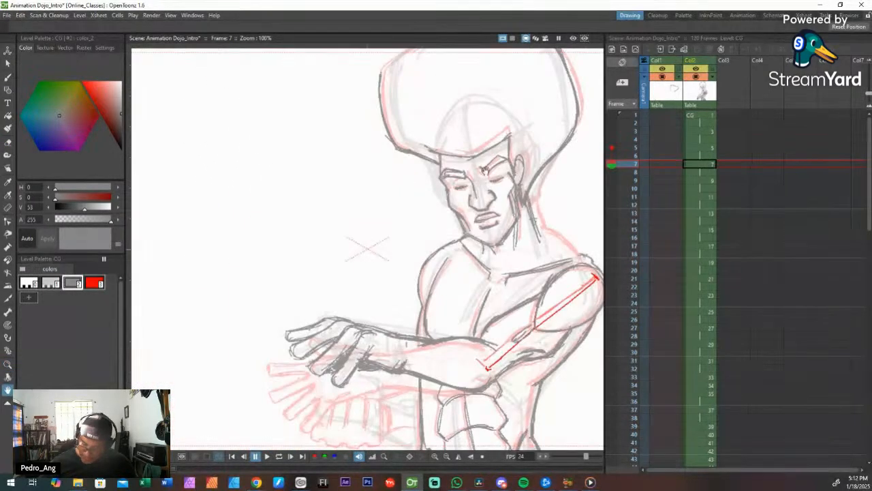
left_click_drag(572, 191, 436, 179)
key("ctrl+space")
key("ctrl+space")
left_click_drag(484, 202, 477, 269)
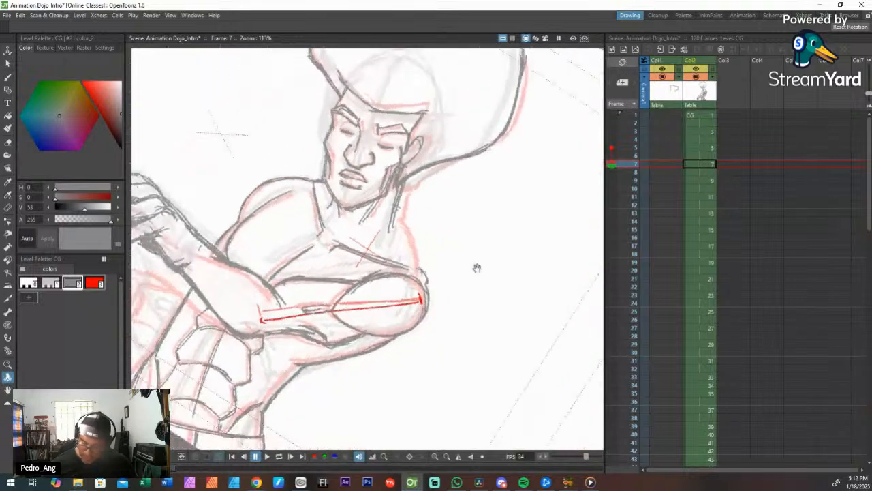
key("b")
key("alt+0")
key("space")
left_click_drag(550, 246, 418, 191)
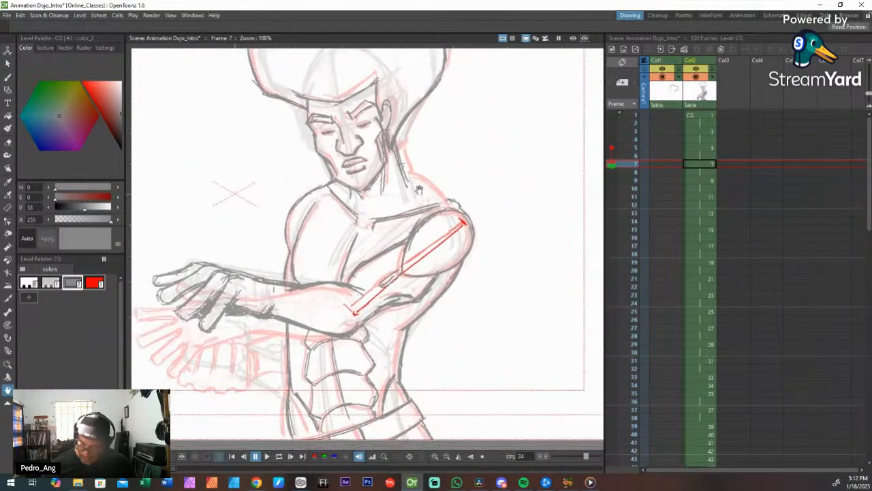
key("ctrl+space")
left_click_drag(463, 168, 404, 272)
scroll(405, 273, "up", 5)
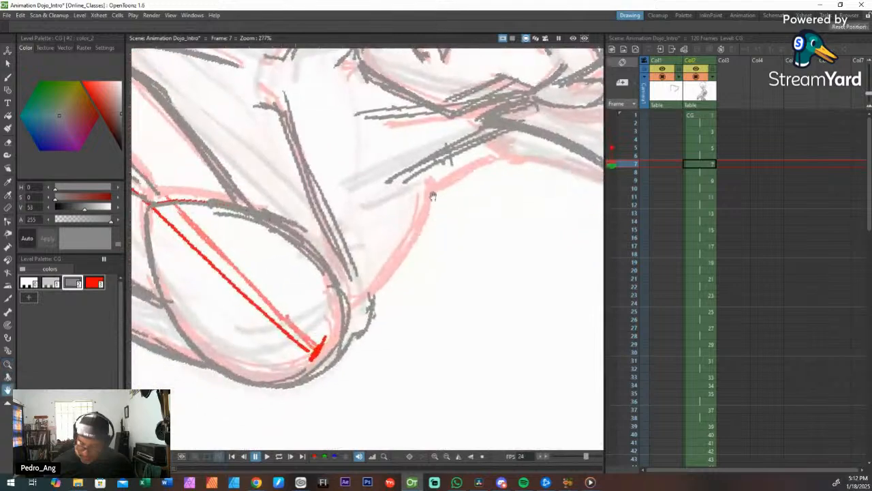
mouse_move(423, 184)
left_mouse_down()
mouse_move(408, 242)
mouse_move(375, 292)
mouse_move(408, 236)
mouse_move(429, 159)
mouse_move(413, 233)
mouse_move(351, 339)
mouse_move(356, 344)
mouse_move(332, 363)
left_mouse_up()
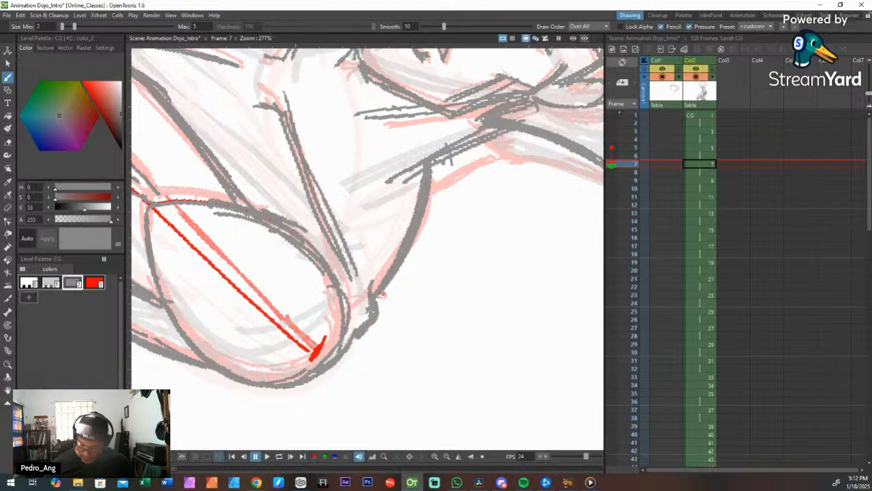
left_click_drag(408, 178, 476, 139)
left_click_drag(442, 157, 512, 124)
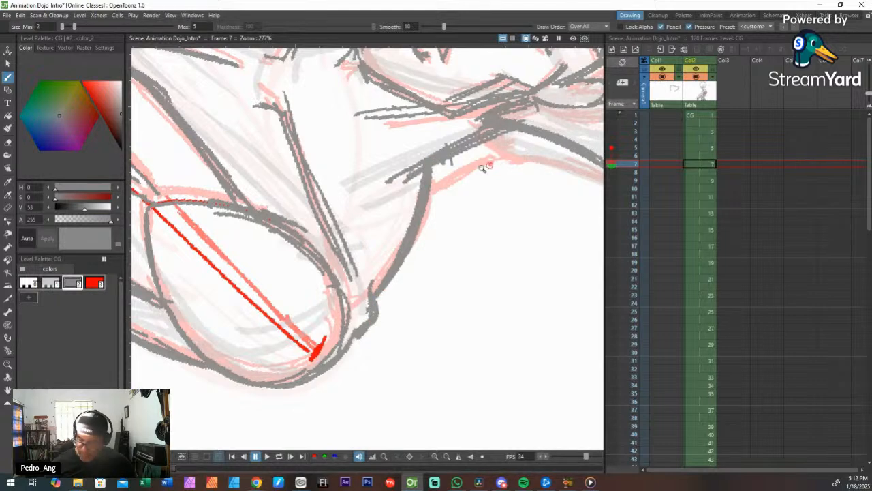
Step: Trace the missing upper contour of the afro from its outer side to the crown, undoing the last extra stroke
key("ctrl+space")
key("shift+space")
mouse_move(469, 200)
left_mouse_down()
mouse_move(477, 243)
mouse_move(362, 235)
left_mouse_up()
key("alt+0")
key("space")
key("ctrl+space")
left_click_drag(415, 238, 405, 193)
key("space")
key("shift+space")
left_click_drag(311, 180, 331, 132)
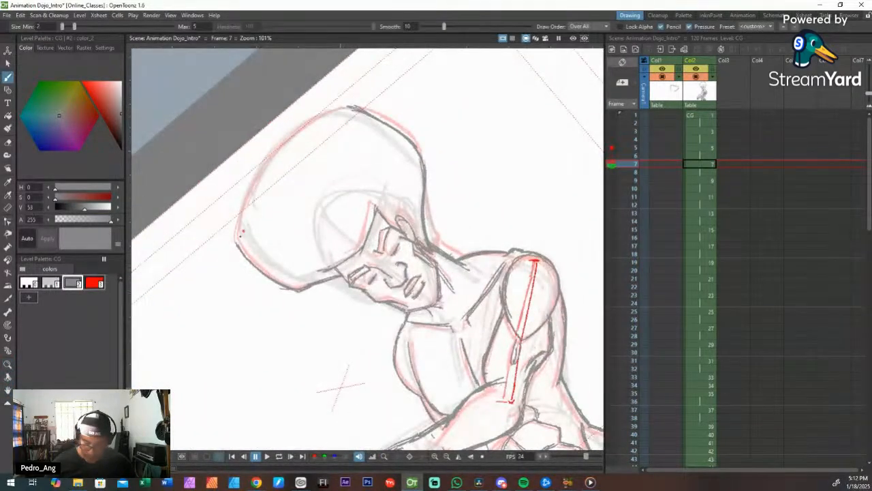
mouse_move(237, 236)
left_mouse_down()
mouse_move(292, 135)
mouse_move(327, 113)
left_mouse_up()
left_click_drag(287, 140, 354, 107)
mouse_move(309, 124)
left_mouse_down()
mouse_move(253, 197)
mouse_move(240, 242)
mouse_move(280, 143)
mouse_move(352, 106)
left_mouse_up()
key("ctrl+z")
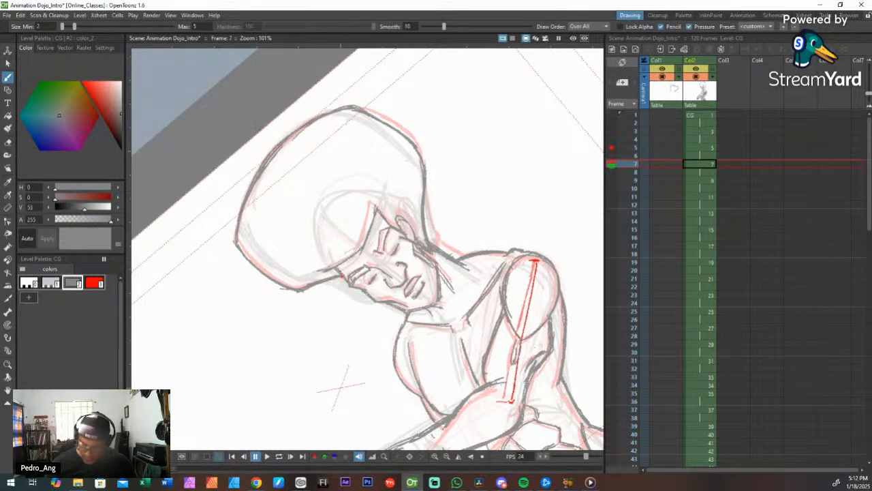
Step: Flip back and forth through the drawings from frame 1 to check the motion against the finished frame 7
scroll(421, 219, "down", 6)
key("ctrl+space")
left_click_drag(489, 205, 474, 240)
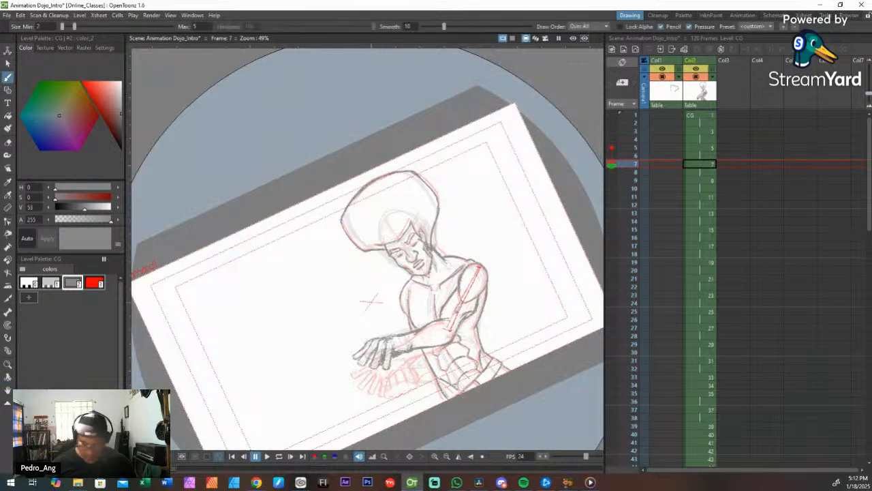
key("alt+0")
key("shift+space")
left_click_drag(501, 267, 484, 287)
key("space")
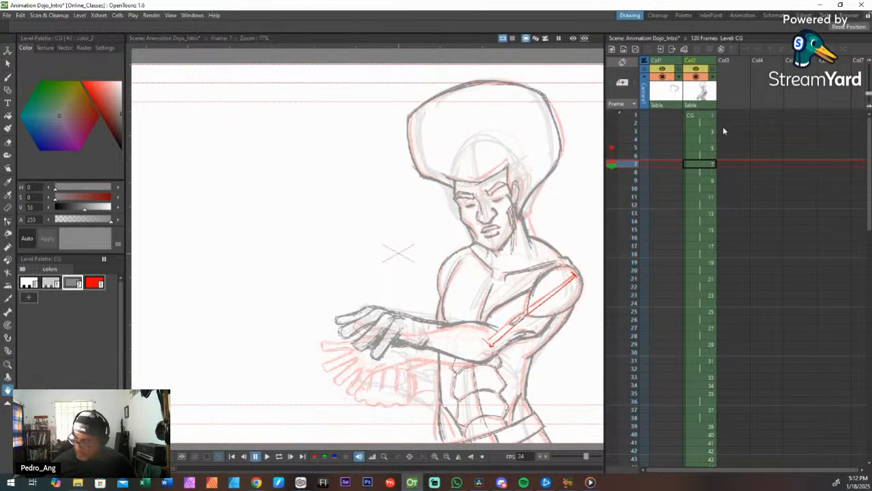
left_click_drag(709, 116, 712, 127)
key("Down")
key("Down")
key("Down")
key("Down")
key("Down")
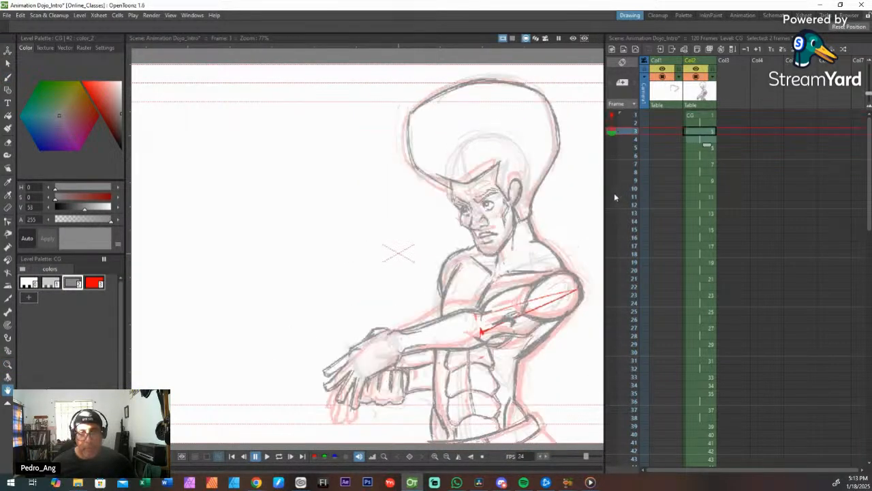
key("Up")
key("Down")
key("Down")
key("Down")
key("Down")
key("Down")
key("Down")
key("Down")
key("Down")
key("Down")
key("Down")
key("Down")
key("Down")
key("Down")
key("Down")
key("Down")
key("Down")
key("Down")
key("Down")
key("Down")
key("Down")
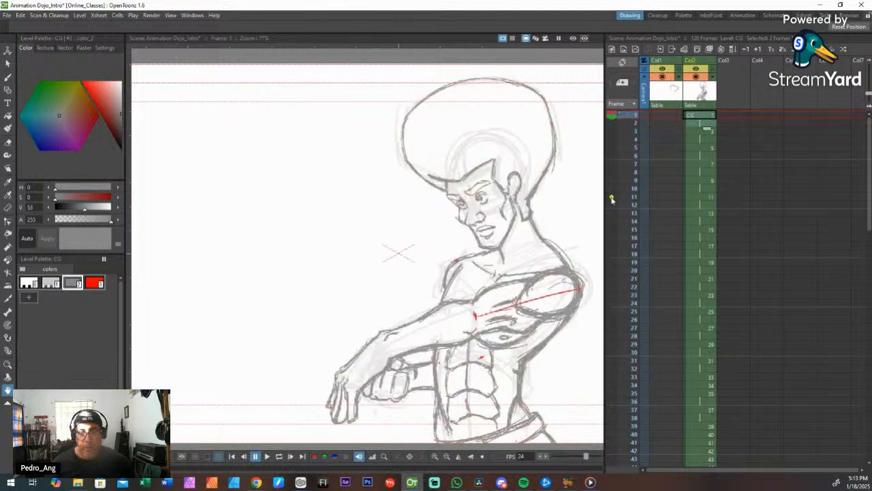
key("Up")
key("Up")
key("Up")
key("Up")
key("Up")
key("Up")
key("Up")
key("Up")
key("Up")
key("Up")
key("Up")
key("Up")
key("Up")
key("Up")
key("Up")
key("Up")
key("Up")
key("Up")
key("Up")
key("Up")
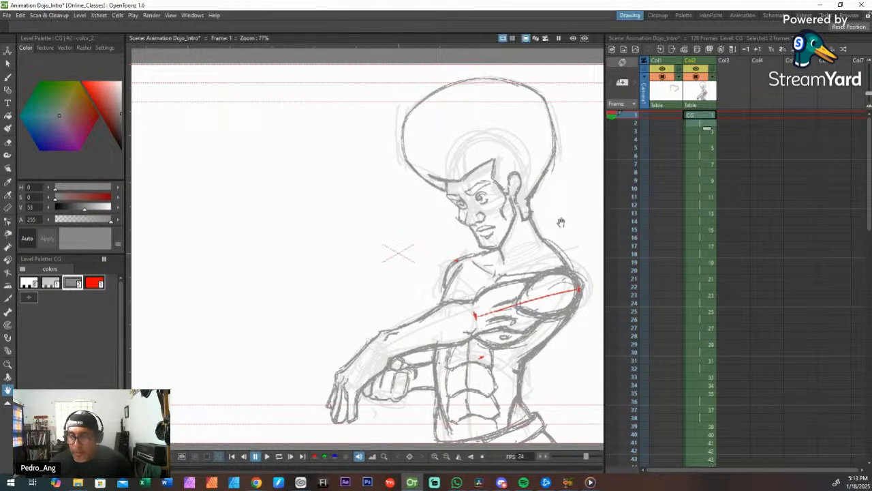
Step: Step through the drawings from frame 1 to frame 35 and examine the rough pose within the full camera frame
key("Down")
key("Down")
key("Down")
key("Down")
key("Down")
key("Down")
key("Down")
key("Down")
key("Down")
key("Down")
key("Down")
key("Down")
key("Down")
key("Down")
key("Down")
key("Down")
key("Down")
key("Down")
key("Down")
key("Down")
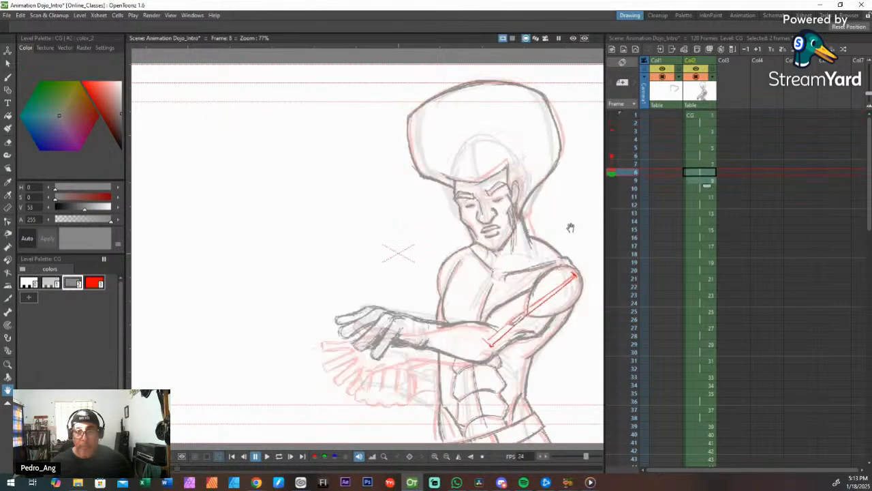
key("Down")
key("Down")
key("Down")
key("Down")
key("Down")
key("Down")
key("Down")
key("Down")
key("Down")
key("Down")
key("Down")
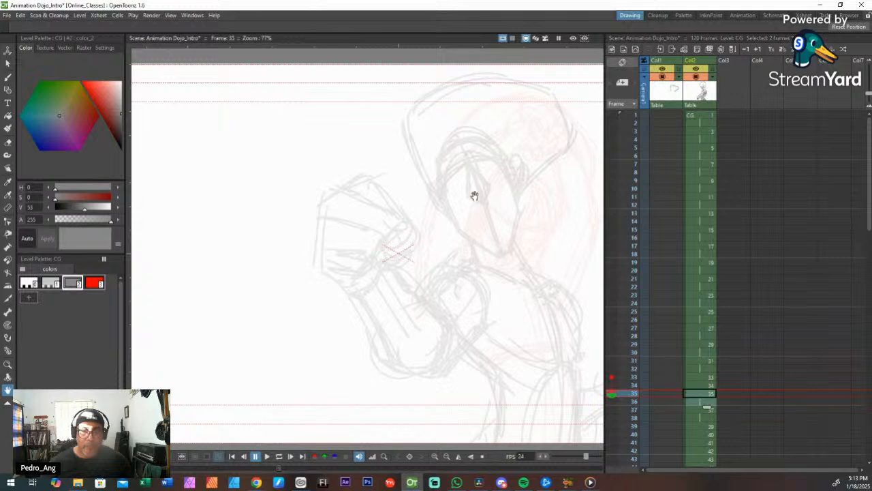
scroll(445, 214, "down", 3)
scroll(427, 216, "up", 1)
scroll(426, 216, "down", 2)
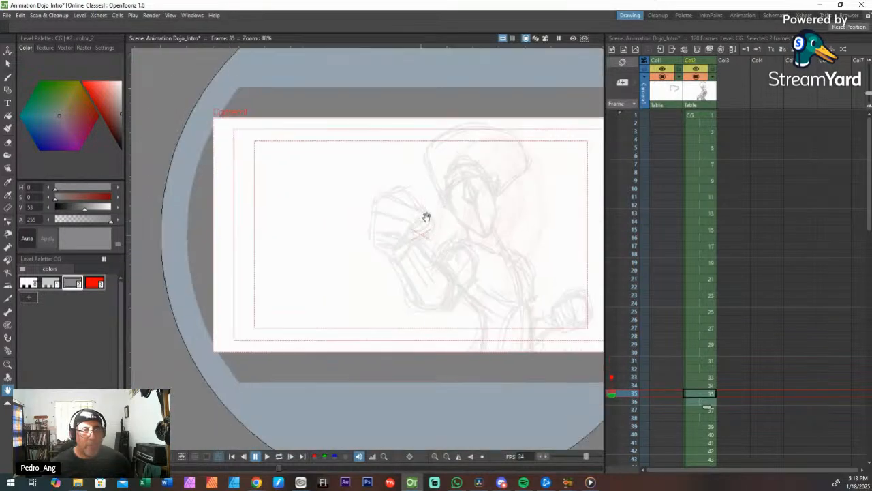
scroll(427, 216, "up", 1)
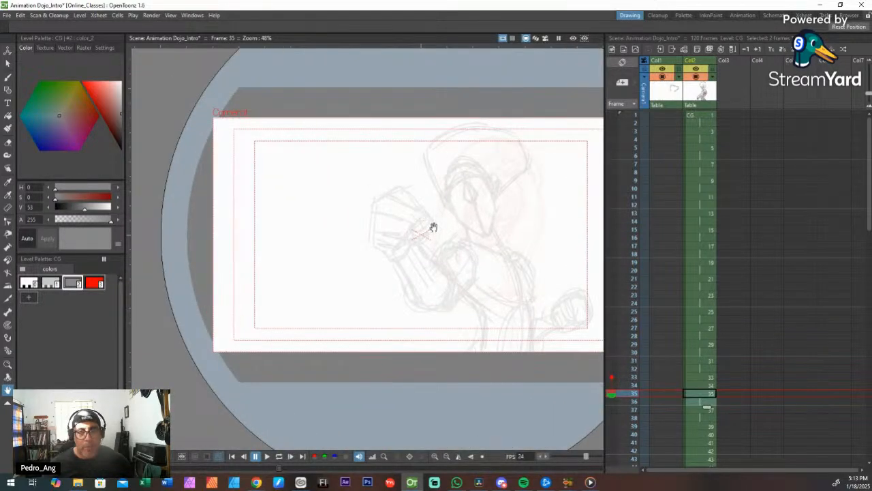
left_click_drag(432, 227, 374, 236)
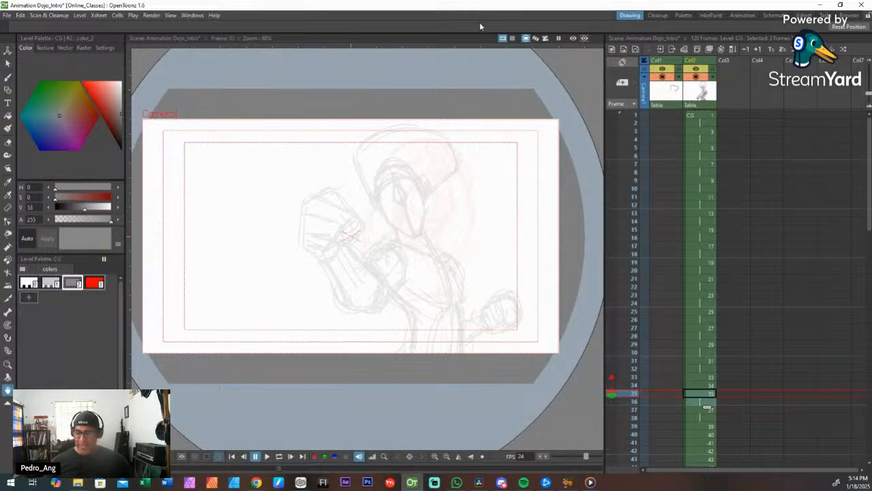
Step: Go to frame 9 and draw the curved hairline across the forehead over the rough sketch
left_click(703, 167)
left_click(703, 174)
left_click(703, 178)
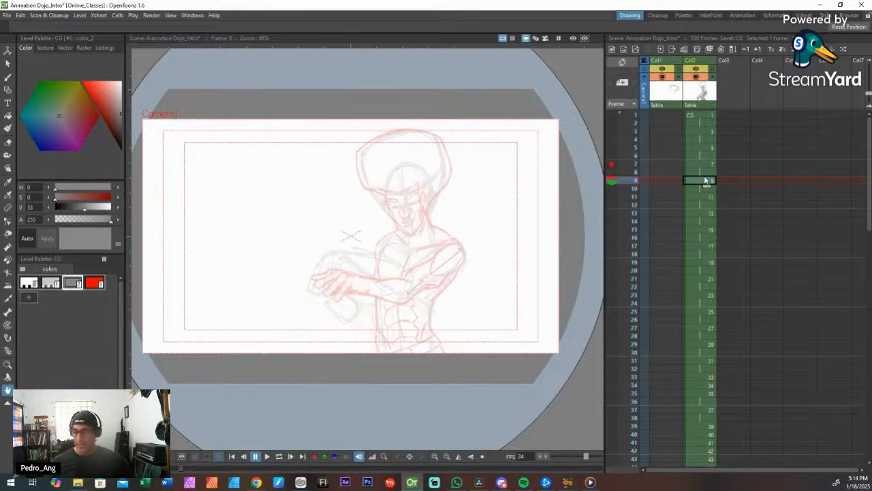
key("Up")
key("Down")
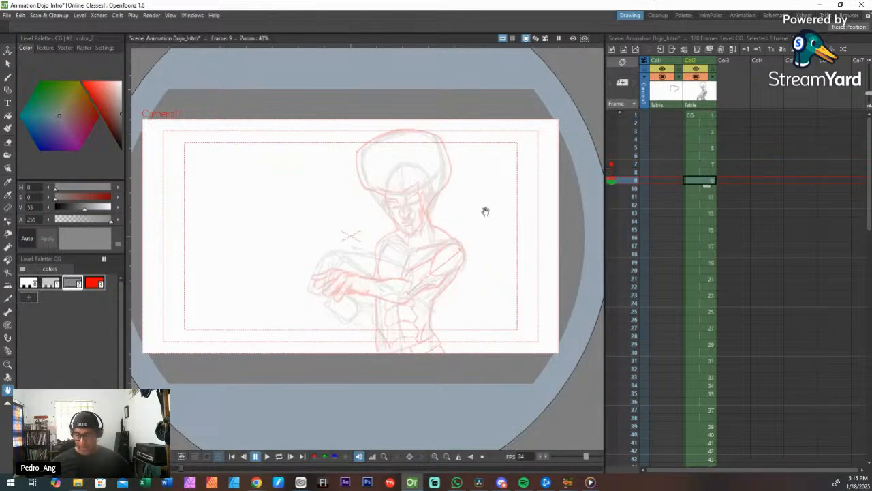
key("ctrl+space")
mouse_move(425, 161)
left_mouse_down()
mouse_move(444, 142)
mouse_move(412, 167)
left_mouse_up()
scroll(412, 167, "up", 7)
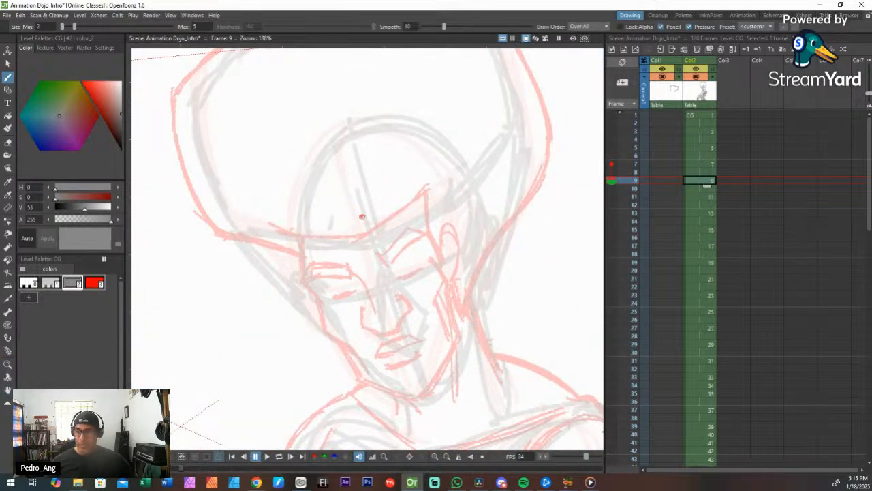
left_click_drag(286, 231, 375, 244)
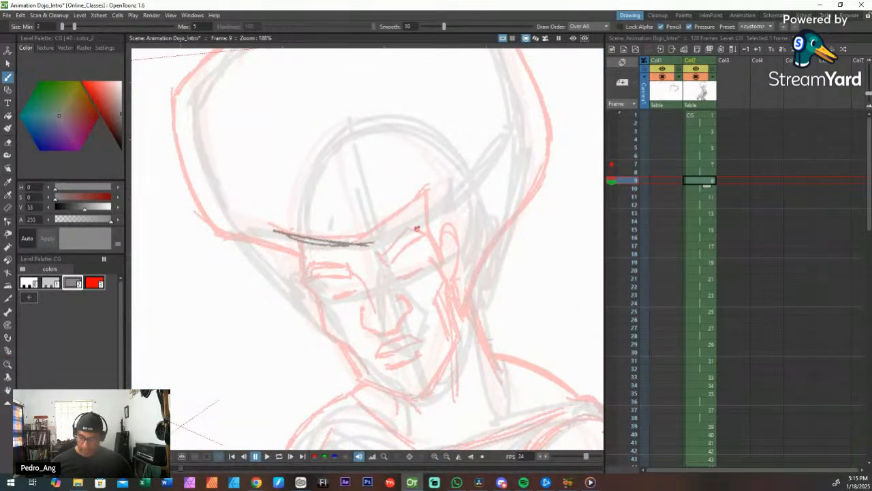
mouse_move(459, 164)
left_mouse_down()
mouse_move(376, 240)
mouse_move(253, 231)
left_mouse_up()
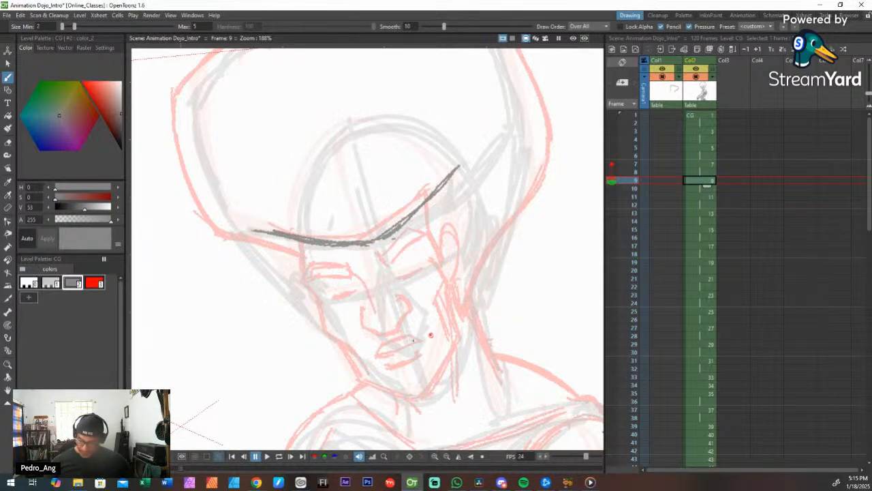
Step: Draw the nose on frame 9, outlining its tip and nostrils and adding the bridge up to the brow
mouse_move(381, 333)
left_mouse_down()
mouse_move(413, 343)
mouse_move(401, 343)
mouse_move(413, 342)
mouse_move(430, 313)
mouse_move(421, 297)
mouse_move(383, 332)
mouse_move(382, 313)
mouse_move(387, 335)
left_mouse_up()
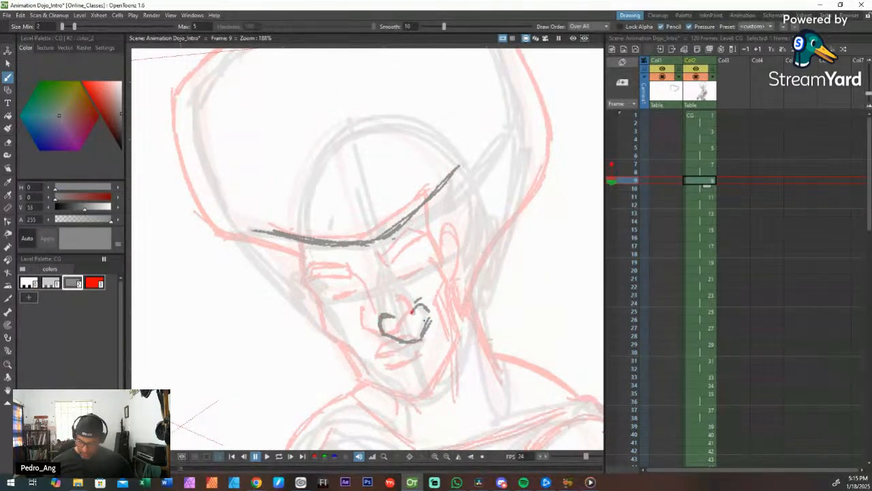
left_click_drag(433, 311, 424, 300)
mouse_move(367, 273)
left_mouse_down()
mouse_move(393, 310)
mouse_move(389, 291)
mouse_move(392, 314)
left_mouse_up()
left_click_drag(386, 294, 385, 310)
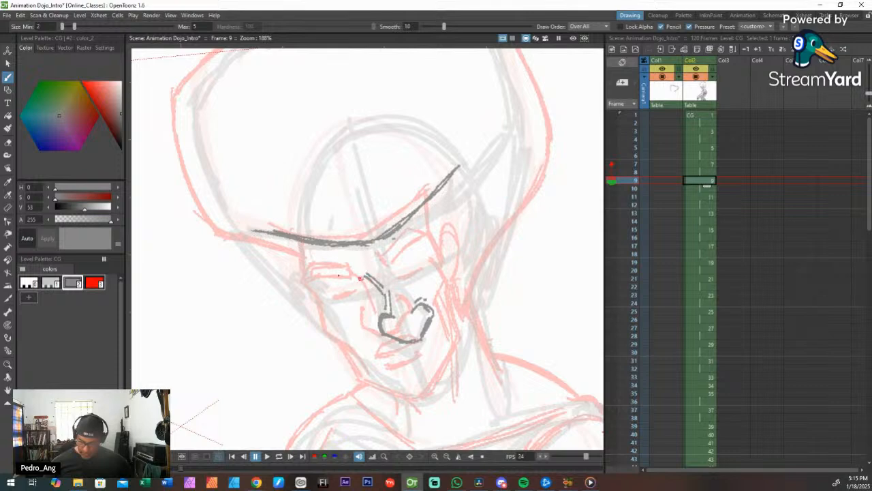
Step: Draw both angled eyebrows as closed shapes above the eyes, following the tilt of the head
mouse_move(360, 278)
left_mouse_down()
mouse_move(314, 282)
mouse_move(324, 265)
mouse_move(353, 270)
mouse_move(394, 260)
mouse_move(407, 267)
mouse_move(437, 219)
left_mouse_up()
left_click_drag(435, 217, 454, 232)
left_click_drag(454, 233, 408, 267)
left_click_drag(402, 261, 431, 223)
mouse_move(367, 261)
left_mouse_down()
mouse_move(371, 274)
mouse_move(350, 282)
left_mouse_up()
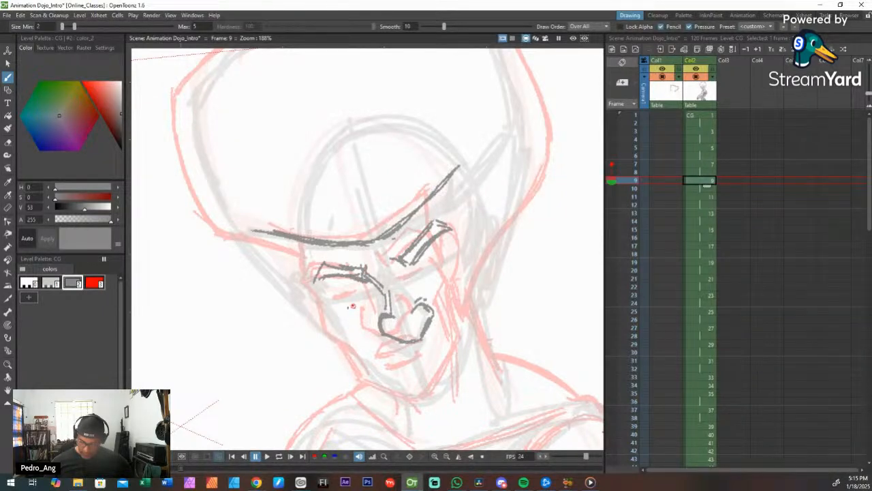
Step: Draw the closed eyelids and a first cheekbone line, undoing the surplus strokes along the cheek
mouse_move(341, 304)
left_mouse_down()
mouse_move(447, 258)
mouse_move(463, 277)
mouse_move(471, 344)
left_mouse_up()
key("ctrl+z")
left_click_drag(453, 295, 467, 341)
key("ctrl+z")
key("ctrl+z")
key("ctrl+z")
key("ctrl+z")
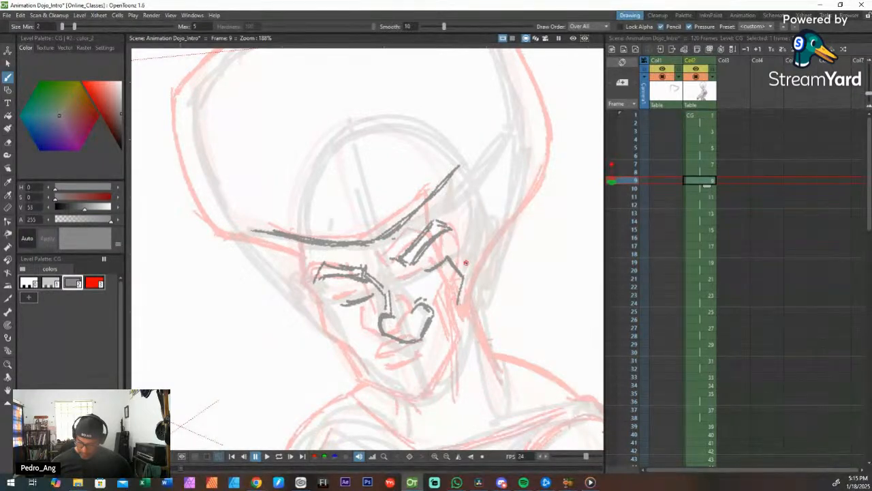
Step: Trace the face contour from the cheekbone around the chin and up the opposite cheek, including the smaller ear
mouse_move(452, 252)
left_mouse_down()
mouse_move(470, 279)
mouse_move(474, 344)
mouse_move(454, 385)
left_mouse_up()
mouse_move(465, 350)
left_mouse_down()
mouse_move(442, 400)
mouse_move(361, 374)
left_mouse_up()
left_click_drag(344, 340, 365, 375)
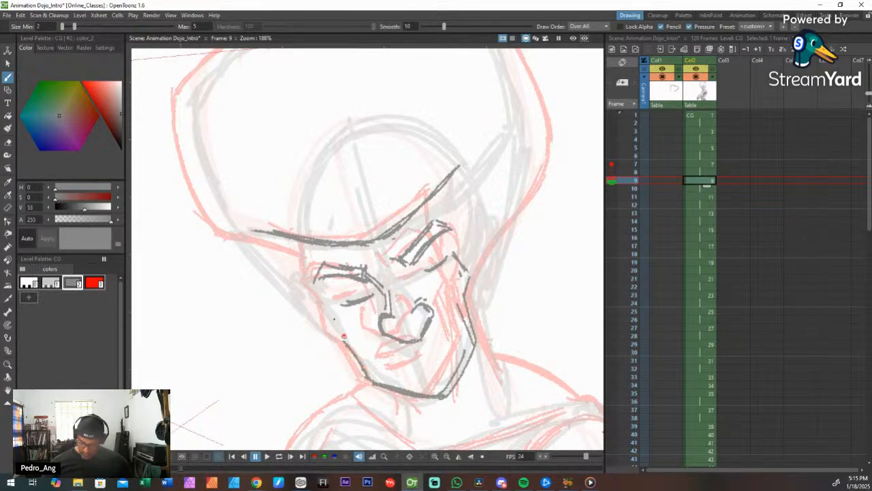
mouse_move(328, 310)
left_mouse_down()
mouse_move(341, 338)
mouse_move(376, 364)
mouse_move(333, 335)
mouse_move(313, 294)
mouse_move(307, 304)
mouse_move(331, 334)
left_mouse_up()
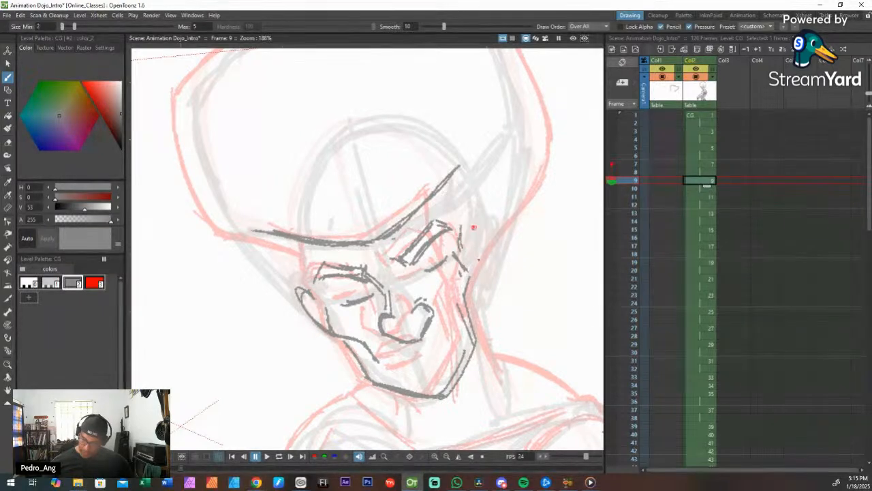
Step: Redraw the other ear beside the cheekbone and connect the hairline to both sides of the face with temple lines
mouse_move(461, 237)
left_mouse_down()
mouse_move(473, 272)
mouse_move(456, 255)
left_mouse_up()
key("ctrl+z")
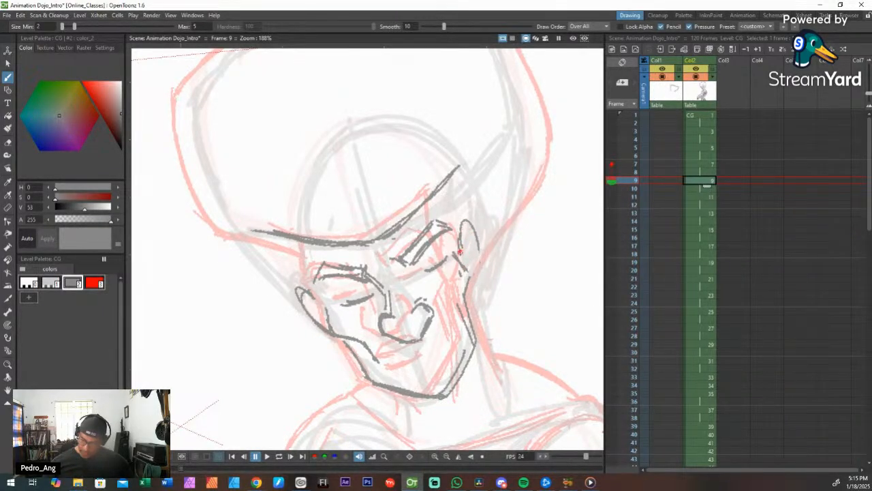
mouse_move(468, 223)
left_mouse_down()
mouse_move(459, 253)
mouse_move(471, 276)
left_mouse_up()
left_click_drag(426, 200, 447, 226)
mouse_move(429, 201)
left_mouse_down()
mouse_move(452, 230)
mouse_move(451, 253)
left_mouse_up()
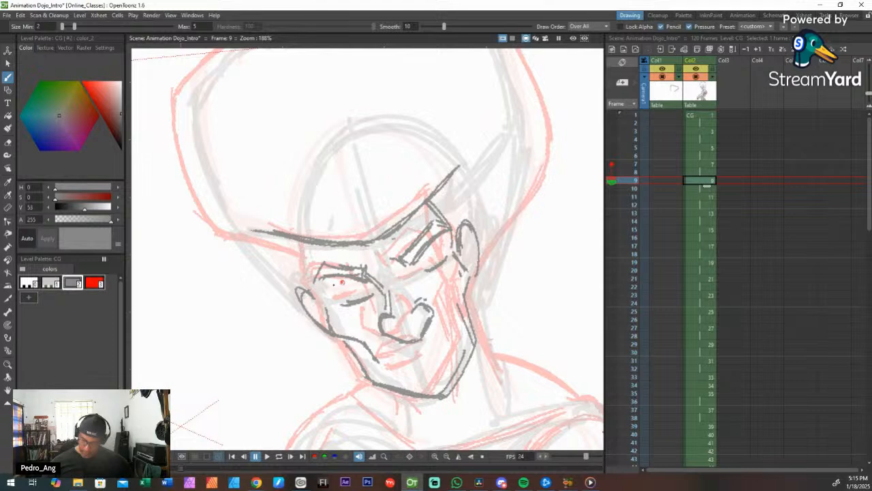
left_click_drag(307, 280, 325, 299)
left_click_drag(302, 243, 313, 282)
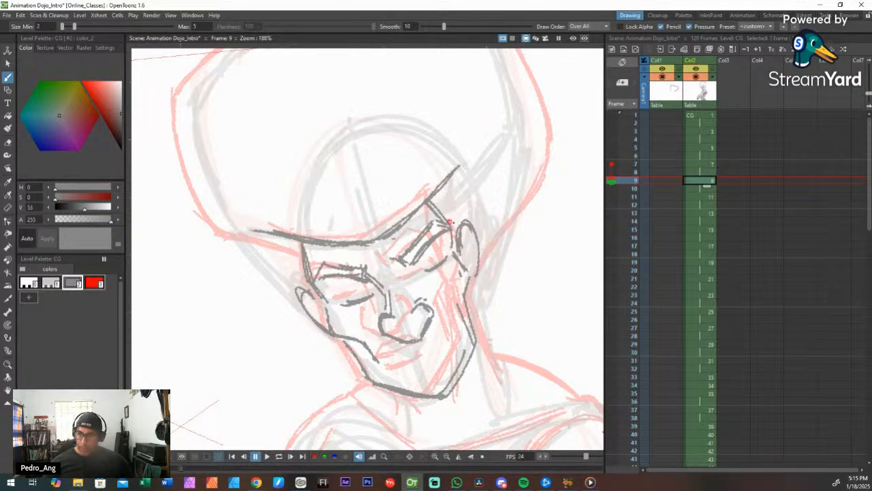
Step: Reinforce the cheek contour and complete the facial features with an inner eye crease and the mouth
mouse_move(467, 271)
left_mouse_down()
mouse_move(477, 339)
mouse_move(464, 330)
left_mouse_up()
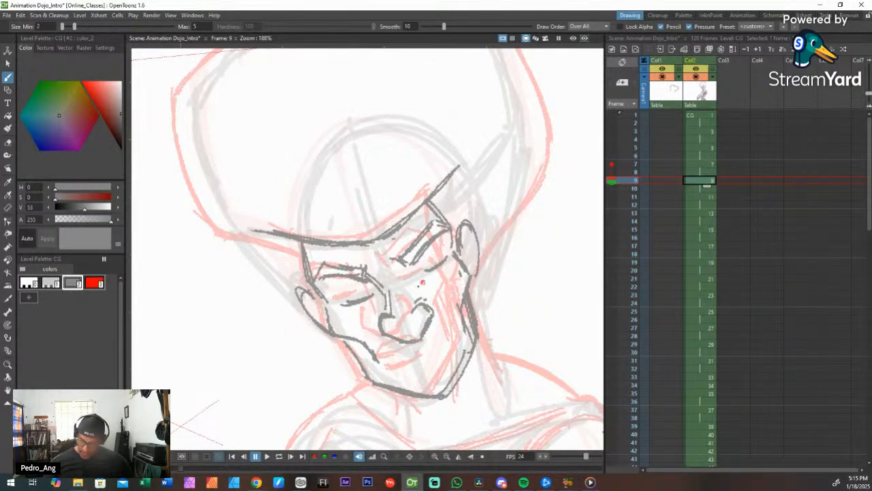
left_click_drag(407, 264, 403, 287)
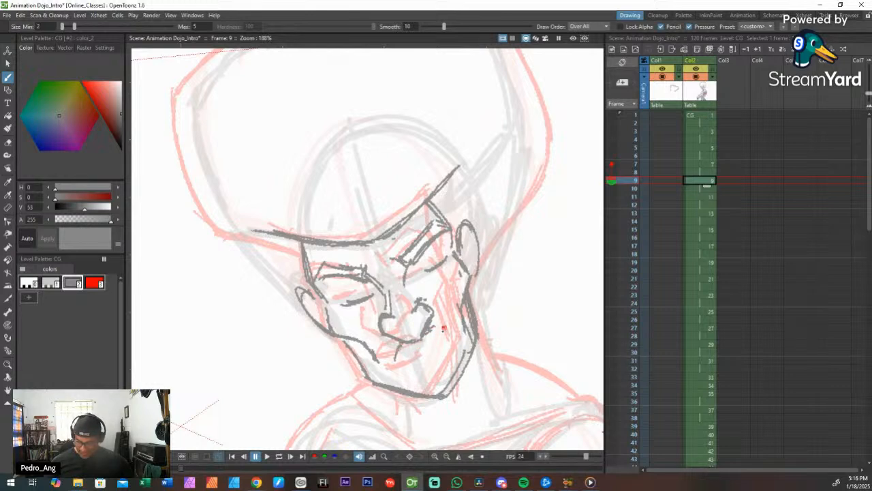
left_click_drag(449, 332, 398, 358)
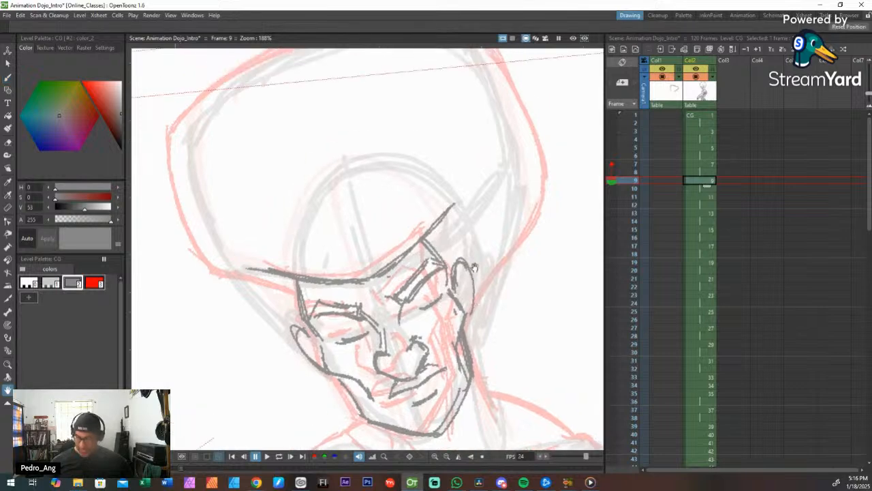
Step: Strengthen the lines of the closed eye nearest the larger ear
key("space")
mouse_move(485, 233)
left_mouse_down()
mouse_move(474, 269)
mouse_move(466, 266)
left_mouse_up()
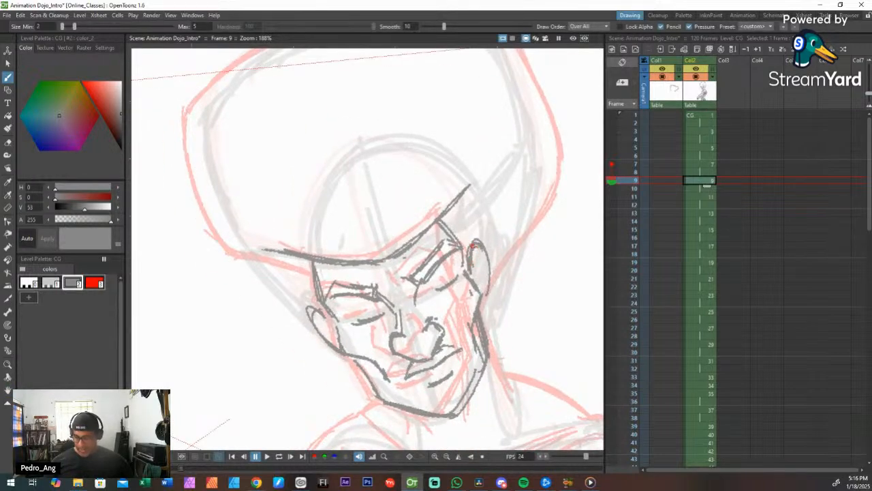
key("space")
left_click_drag(410, 223, 385, 261)
key("shift+space")
key("space")
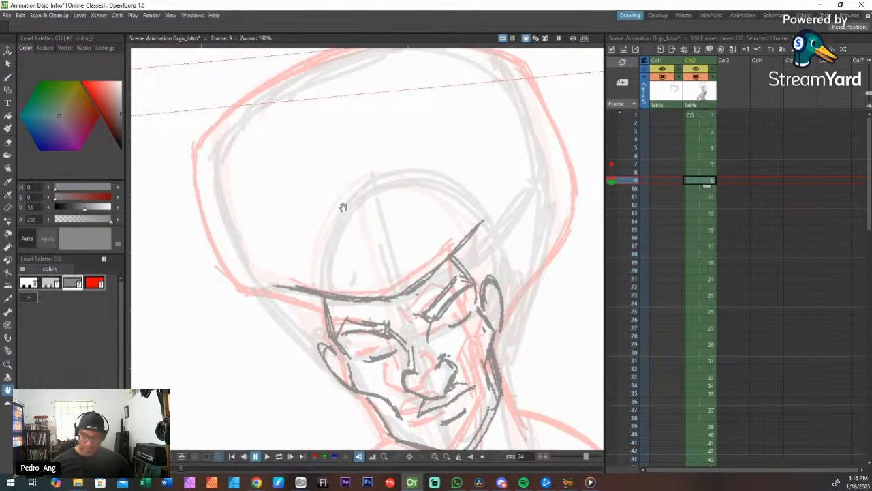
left_click_drag(312, 214, 331, 235)
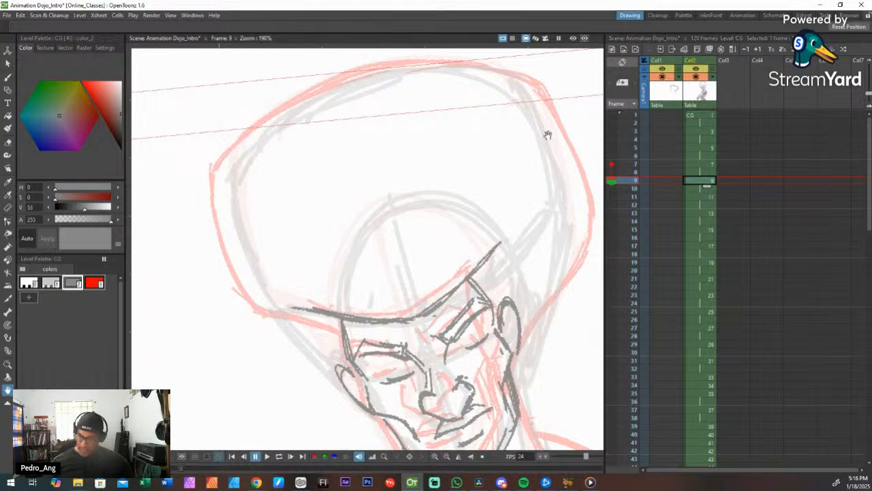
key("shift+space")
left_click_drag(547, 133, 476, 196)
key("space")
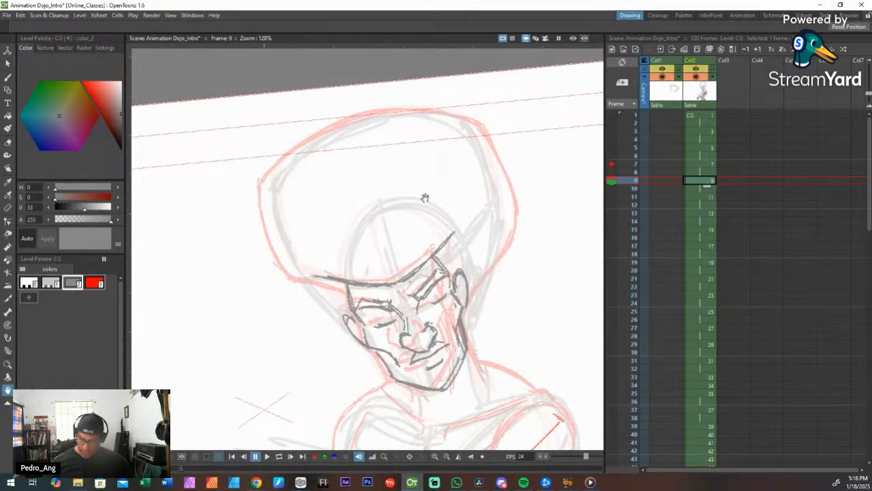
key("b")
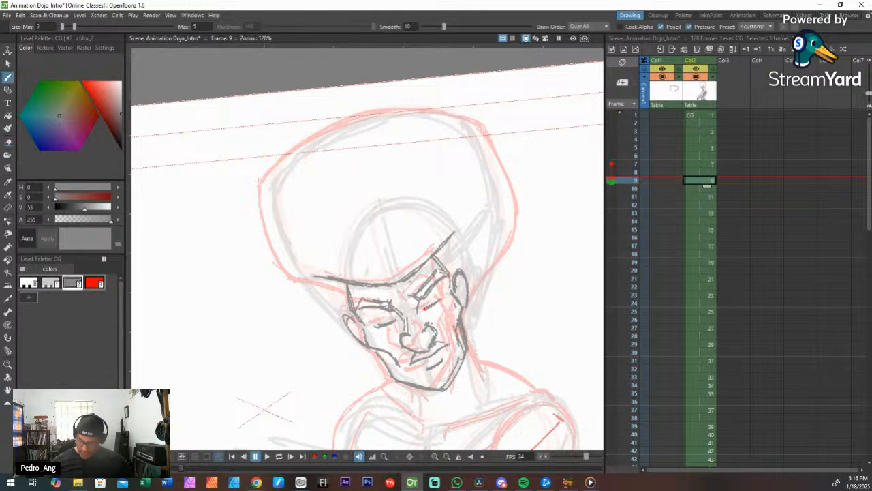
left_click_drag(449, 270, 436, 282)
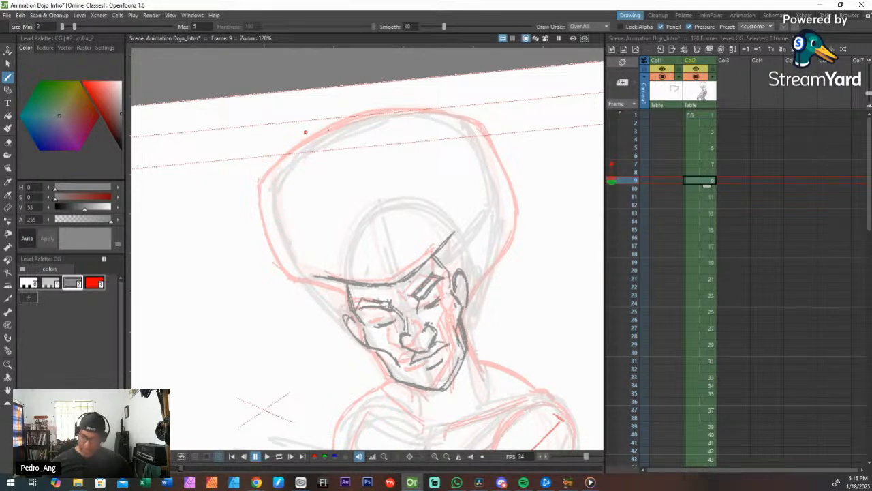
Step: Outline the afro on frame 9 over its crown and down its left side to the lower corner
mouse_move(263, 184)
left_mouse_down()
mouse_move(281, 154)
mouse_move(392, 106)
left_mouse_up()
mouse_move(288, 150)
left_mouse_down()
mouse_move(455, 113)
mouse_move(378, 102)
mouse_move(278, 161)
mouse_move(259, 204)
left_mouse_up()
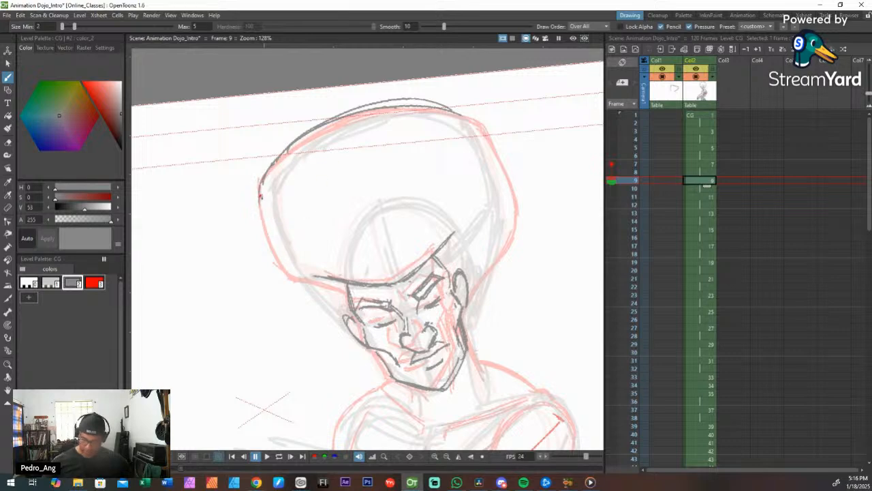
mouse_move(258, 182)
left_mouse_down()
mouse_move(267, 248)
mouse_move(261, 217)
mouse_move(292, 287)
left_mouse_up()
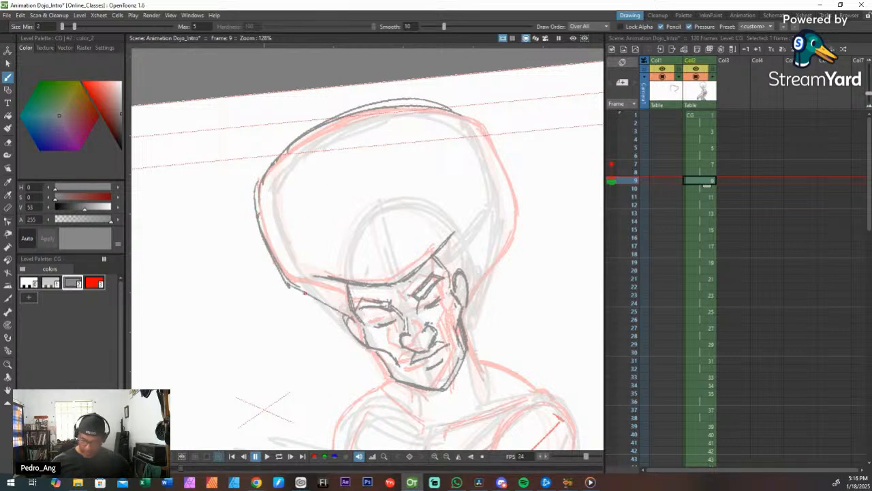
mouse_move(450, 106)
left_mouse_down()
mouse_move(482, 155)
mouse_move(480, 185)
mouse_move(494, 203)
mouse_move(468, 306)
mouse_move(493, 235)
left_mouse_up()
key("ctrl+z")
key("ctrl+z")
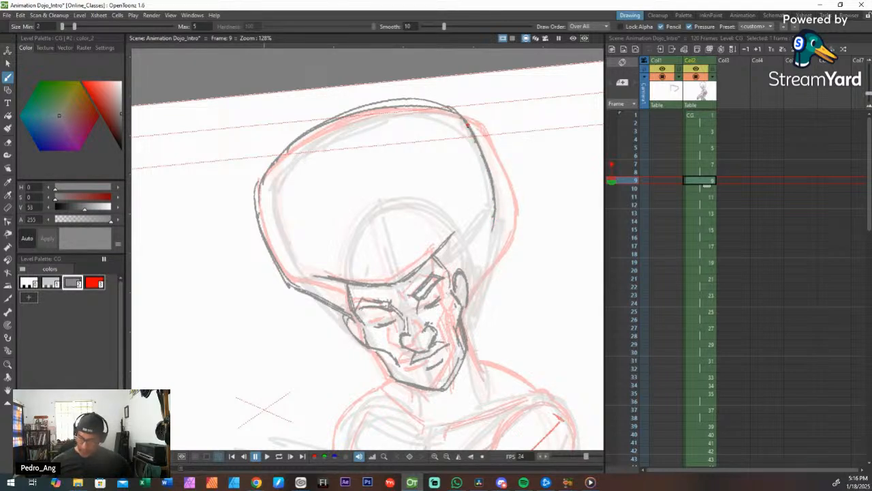
key("ctrl+z")
key("ctrl+z")
key("ctrl+z")
key("ctrl+z")
Step: Trace the afro's right side from the crown down to the ear and reinforce the contour over the top
left_click_drag(455, 110, 494, 163)
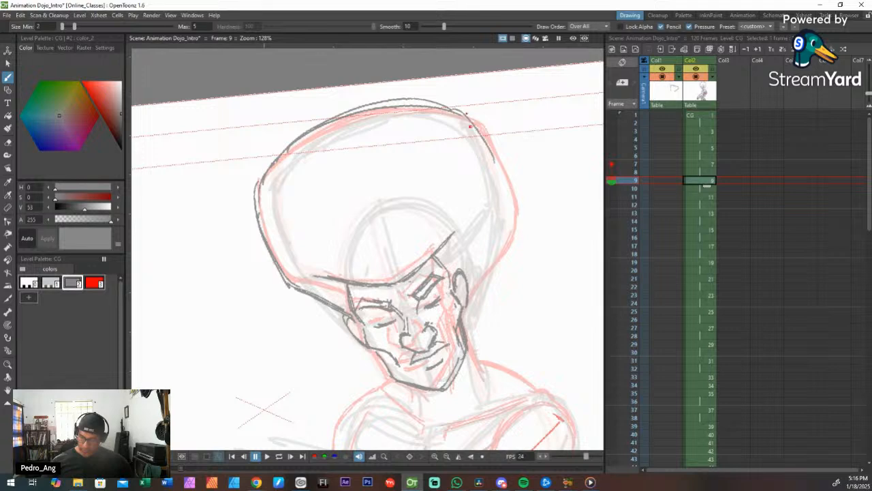
left_click_drag(470, 126, 510, 211)
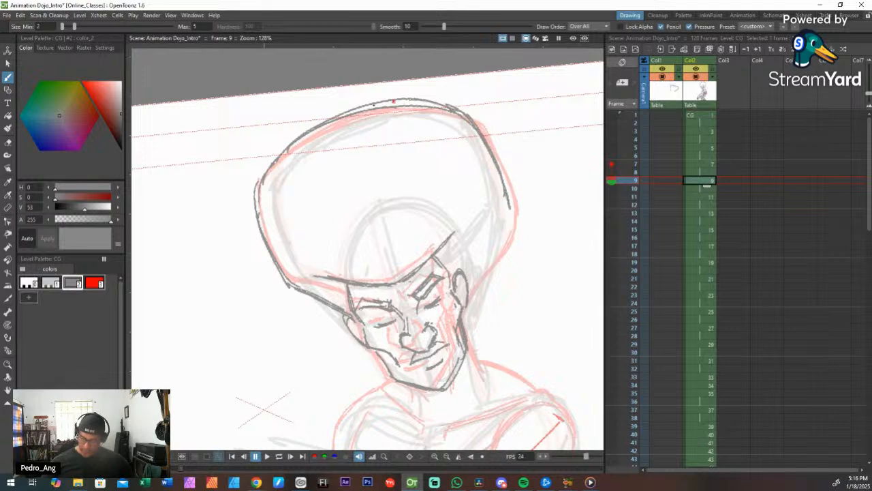
left_click_drag(394, 101, 411, 100)
left_click_drag(259, 186, 275, 158)
mouse_move(458, 107)
left_mouse_down()
mouse_move(508, 189)
mouse_move(513, 232)
mouse_move(509, 201)
mouse_move(466, 313)
left_mouse_up()
left_click_drag(509, 204, 469, 289)
left_click_drag(501, 231, 473, 289)
left_click_drag(506, 225, 485, 269)
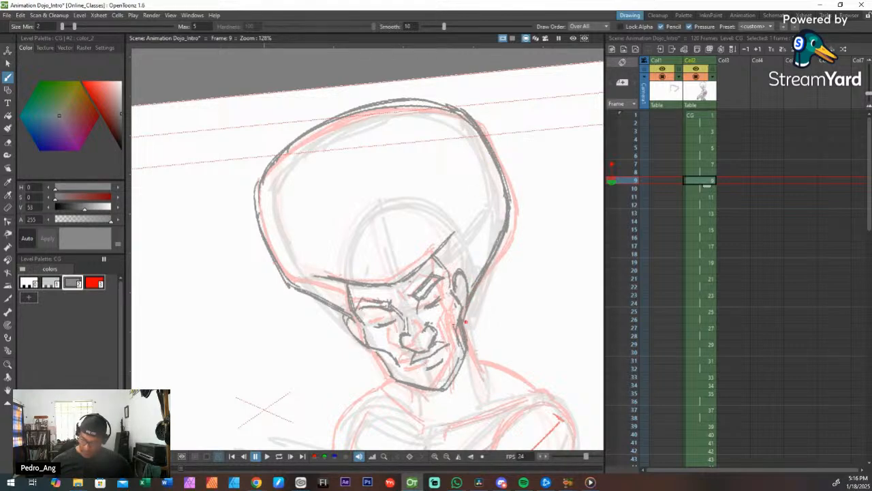
Step: Erase the afro's lower left contour and redraw it as a rounder edge running down to the ear
key("e")
mouse_move(313, 291)
left_mouse_down()
mouse_move(282, 274)
mouse_move(348, 331)
left_mouse_up()
key("b")
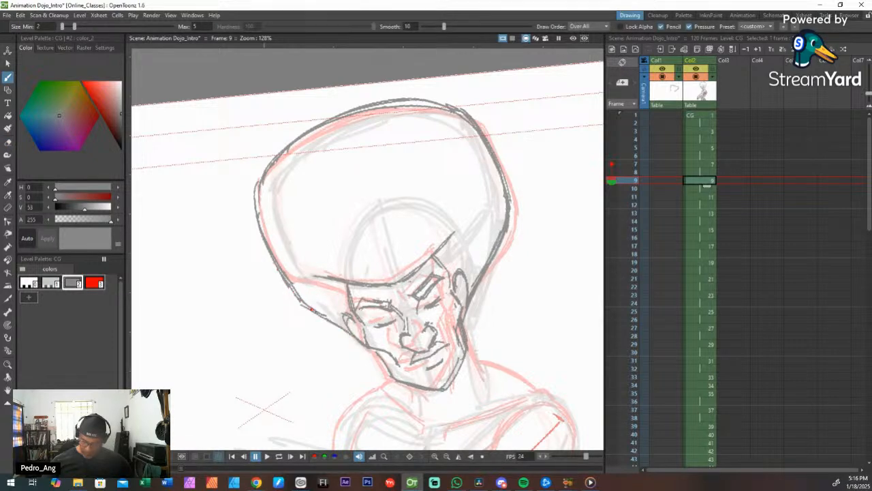
mouse_move(313, 308)
left_mouse_down()
mouse_move(353, 335)
mouse_move(322, 315)
mouse_move(344, 328)
left_mouse_up()
Step: Clean up the afro's right contour by erasing stray edges and patching the line at its widest part
key("e")
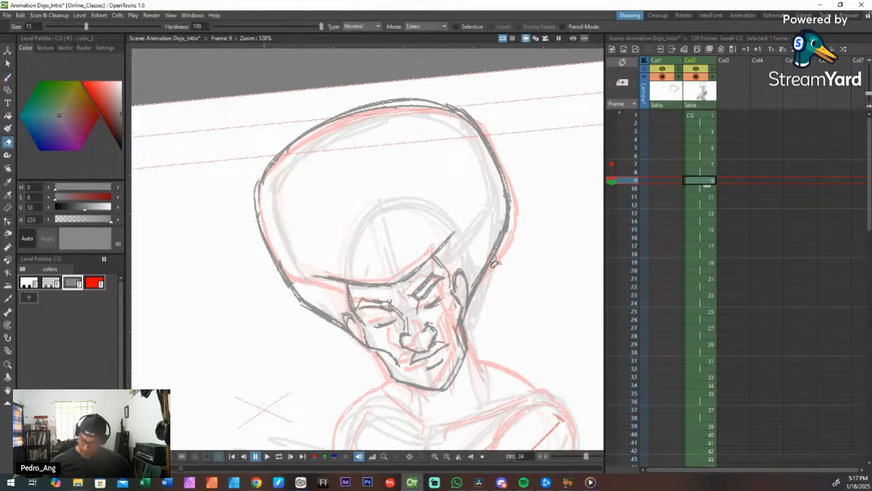
mouse_move(481, 290)
left_mouse_down()
mouse_move(513, 212)
mouse_move(481, 285)
mouse_move(505, 185)
mouse_move(469, 294)
mouse_move(499, 199)
left_mouse_up()
key("b")
mouse_move(498, 230)
left_mouse_down()
mouse_move(496, 167)
mouse_move(503, 225)
left_mouse_up()
key("e")
left_click_drag(514, 195, 510, 212)
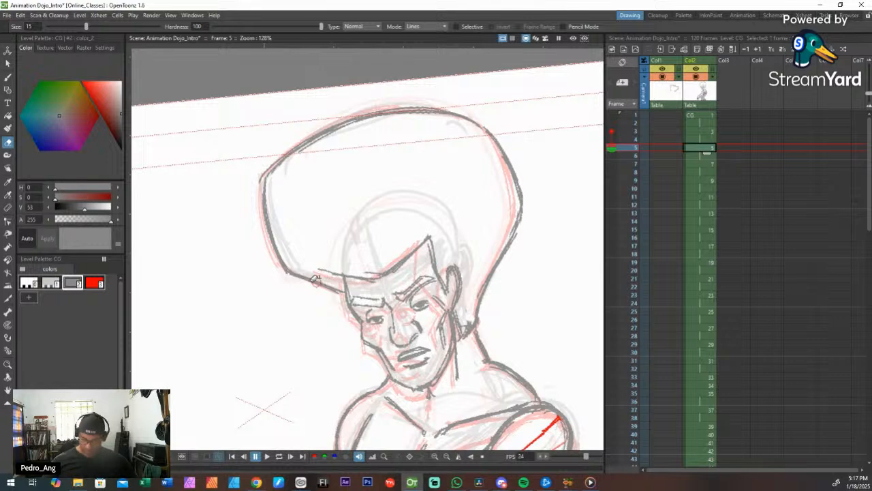
Step: Redraw the afro's lower left edge down to the temple on frames 5 and 7, erasing the old contour
key("b")
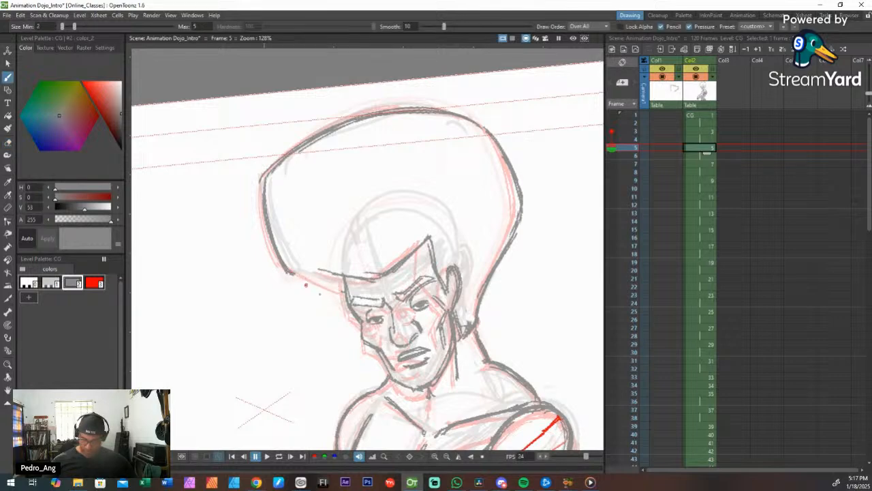
key("e")
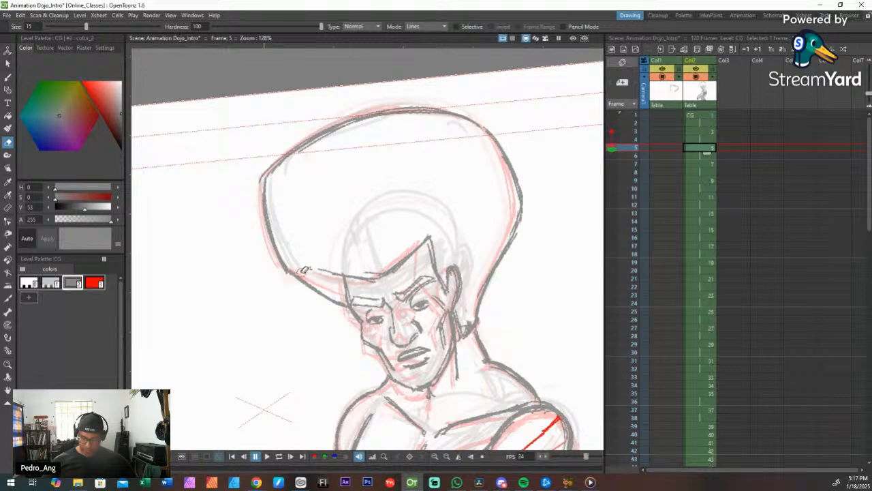
key("period")
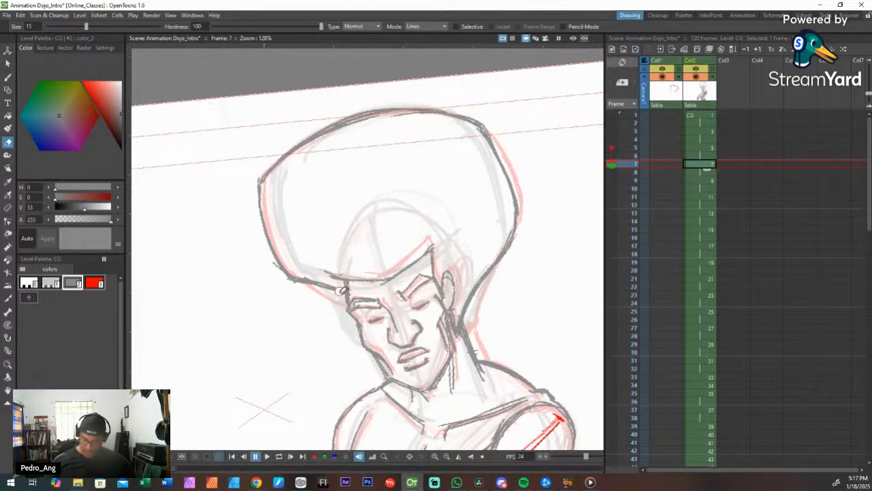
key("b")
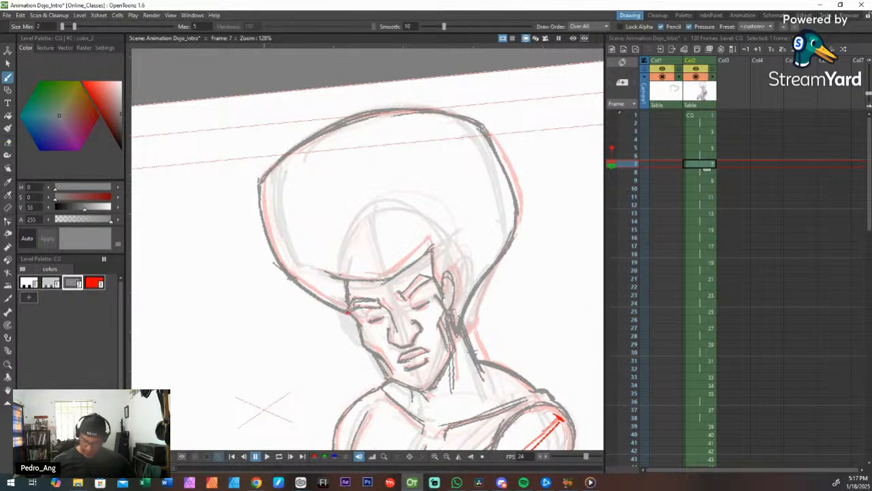
Step: Flip back and forth through the drawings between frames 1 and 21 to check the head and afro motion
key("Down")
key("Down")
key("Up")
key("Up")
key("Up")
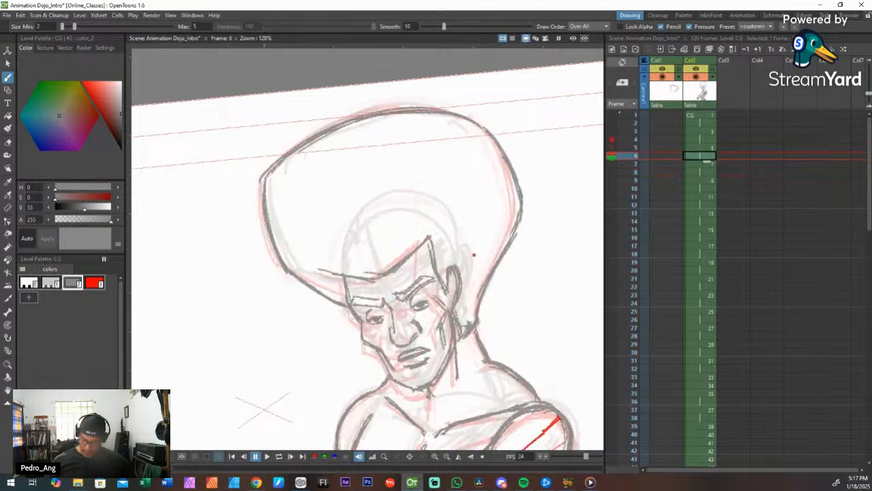
key("Up")
key("Up")
key("Up")
key("Up")
key("Up")
key("Down")
key("Down")
key("Down")
key("Down")
key("Down")
key("Down")
key("Down")
key("Down")
key("Down")
key("Down")
key("Down")
key("Down")
key("Down")
key("Down")
key("Down")
key("Down")
key("Down")
key("Down")
key("Down")
key("Down")
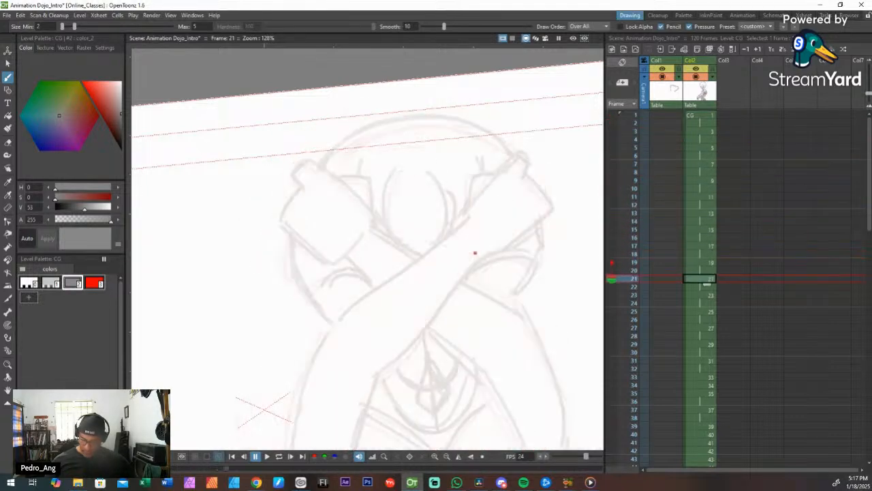
key("Up")
key("Up")
key("Up")
key("Up")
key("Up")
key("Up")
key("Up")
key("Up")
key("Up")
key("Up")
key("Up")
key("Up")
key("Up")
key("Up")
key("Up")
key("Up")
key("Up")
key("Up")
key("Down")
key("Down")
key("Down")
key("Down")
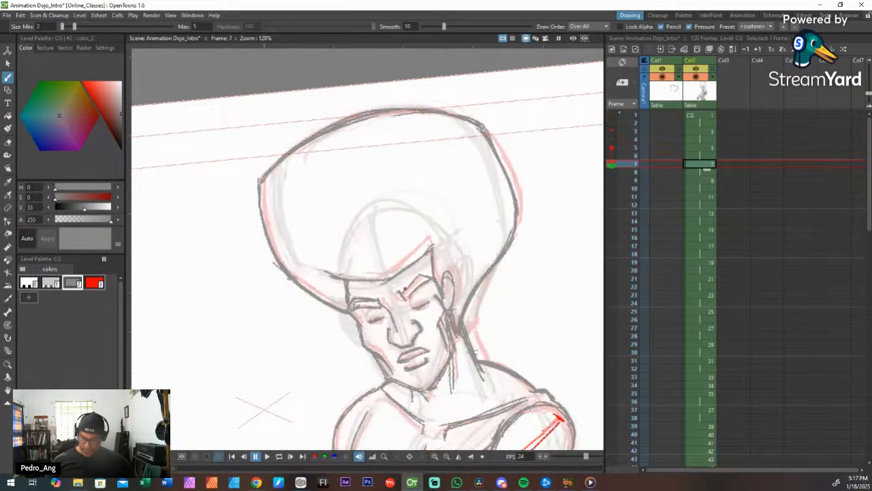
key("Down")
key("Down")
key("Down")
key("Up")
key("Up")
key("Up")
key("Up")
key("Up")
key("Up")
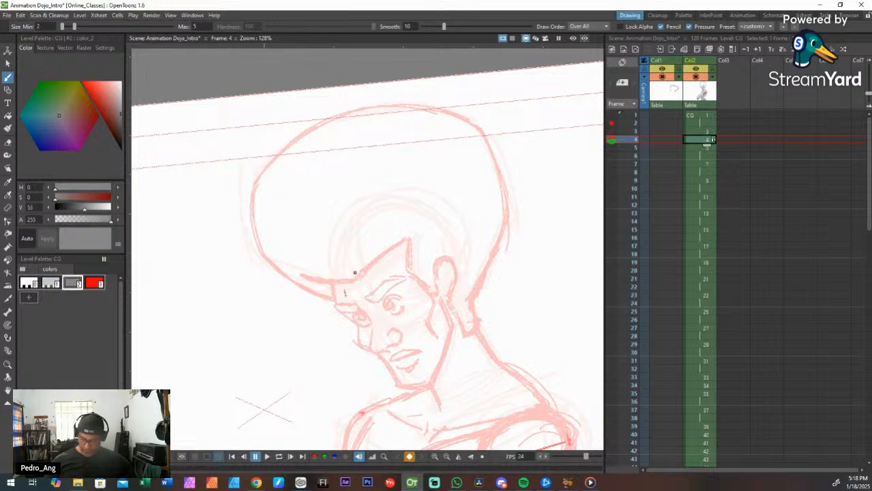
Step: Redraw the afro's lower left edge on frame 3, running along the side and down to the temple
left_click(694, 130)
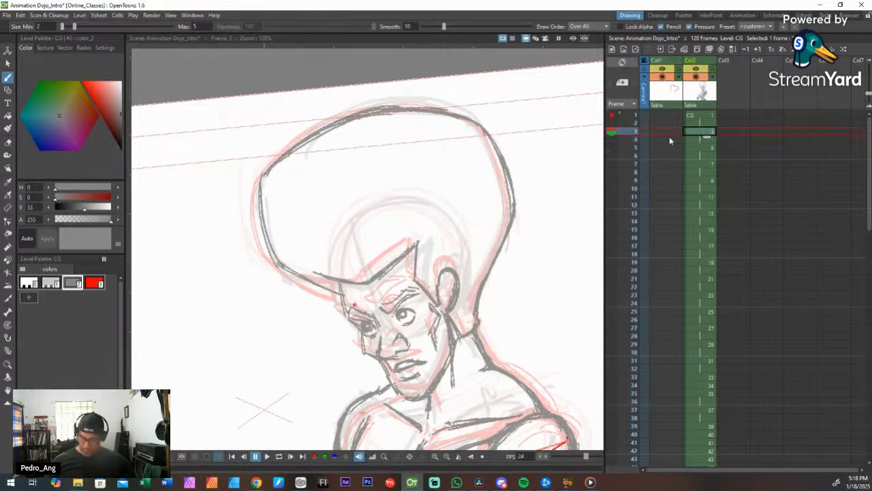
left_click_drag(298, 278, 321, 293)
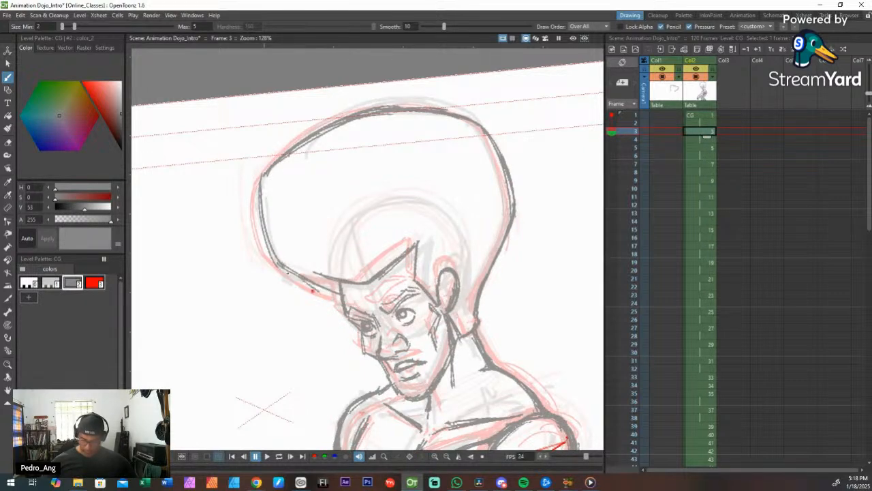
left_click_drag(279, 265, 343, 299)
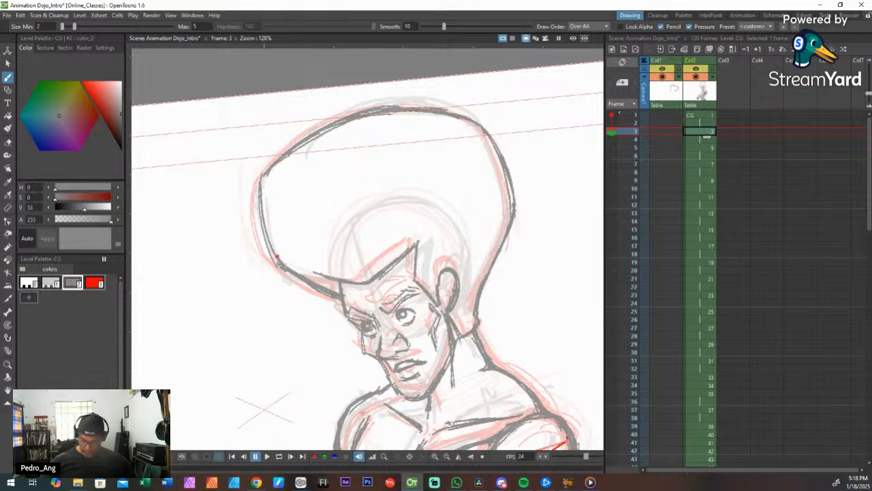
left_click_drag(262, 211, 280, 265)
left_click_drag(264, 170, 263, 194)
Step: On frame 9, select the nose and adjust it with a scale of about 91.69% and a rotation of 2.38°
left_click(713, 164)
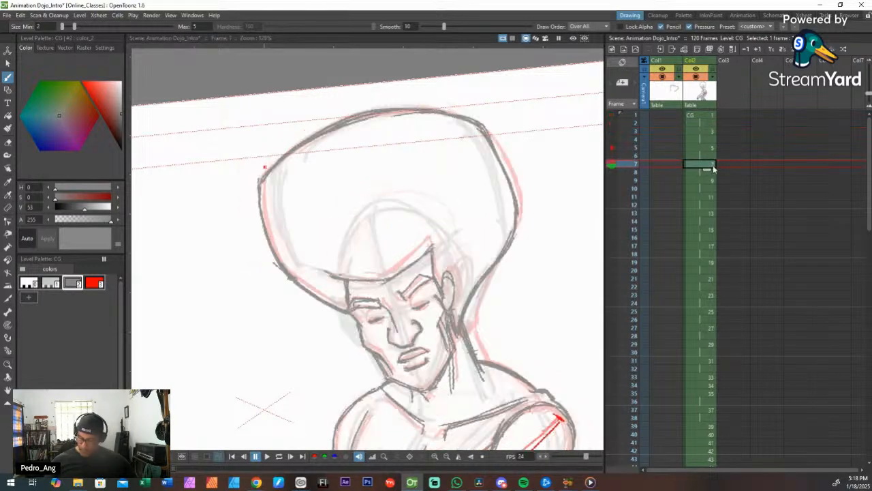
left_click(704, 180)
key("space")
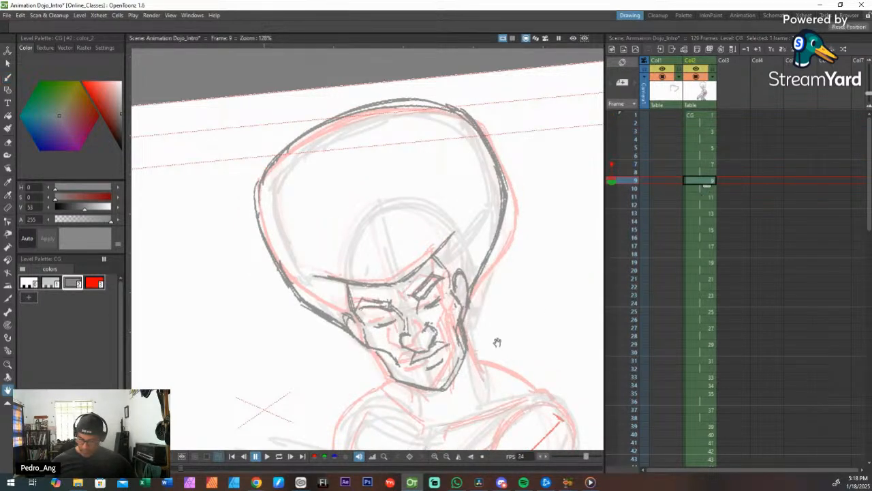
mouse_move(496, 343)
left_mouse_down()
mouse_move(421, 288)
mouse_move(436, 267)
mouse_move(416, 326)
mouse_move(400, 340)
mouse_move(361, 318)
mouse_move(431, 269)
mouse_move(412, 294)
mouse_move(430, 267)
left_mouse_up()
key("space")
key("ctrl+space")
key("s")
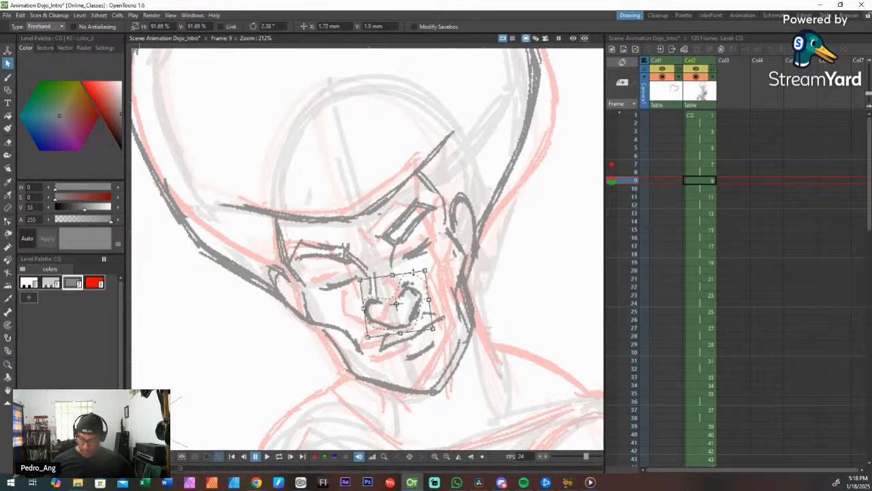
key("b")
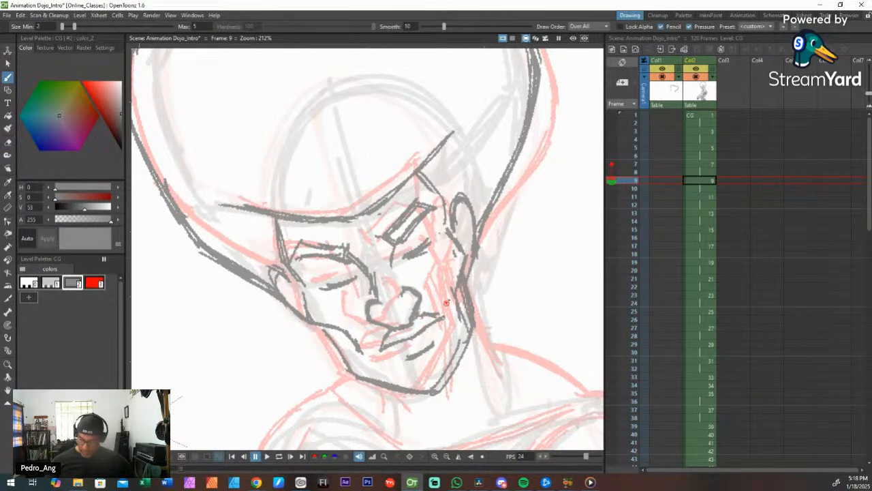
Step: Draw frame 9's neck lines in dark grey from below the ear and jaw toward the shoulders
key("shift+space")
mouse_move(499, 260)
left_mouse_down()
mouse_move(475, 306)
mouse_move(470, 360)
left_mouse_up()
key("space")
mouse_move(464, 306)
left_mouse_down()
mouse_move(441, 285)
mouse_move(428, 320)
left_mouse_up()
left_click_drag(463, 272, 480, 296)
mouse_move(462, 256)
left_mouse_down()
mouse_move(474, 280)
mouse_move(457, 316)
mouse_move(439, 314)
left_mouse_up()
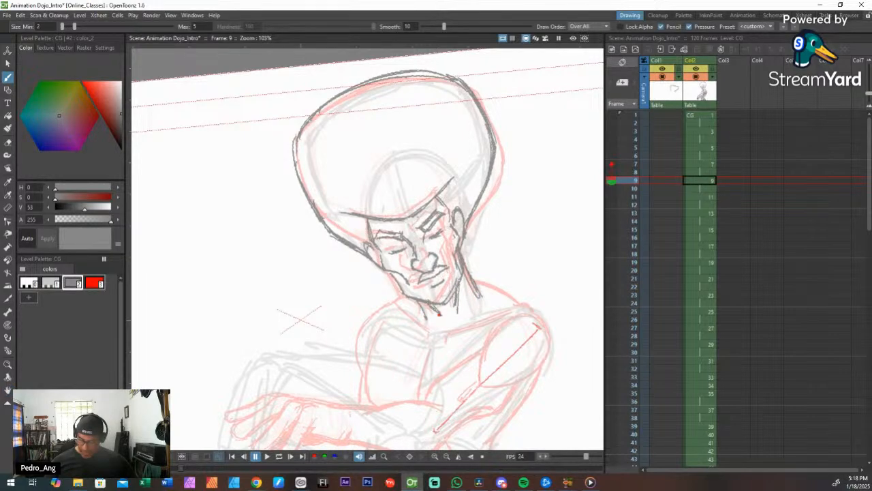
mouse_move(462, 272)
left_mouse_down()
mouse_move(445, 302)
mouse_move(403, 292)
mouse_move(396, 277)
left_mouse_up()
Step: Draw a red guide line with end marks along frame 9's upper arm, from the shoulder to the elbow
key("space")
left_click_drag(495, 303, 466, 235)
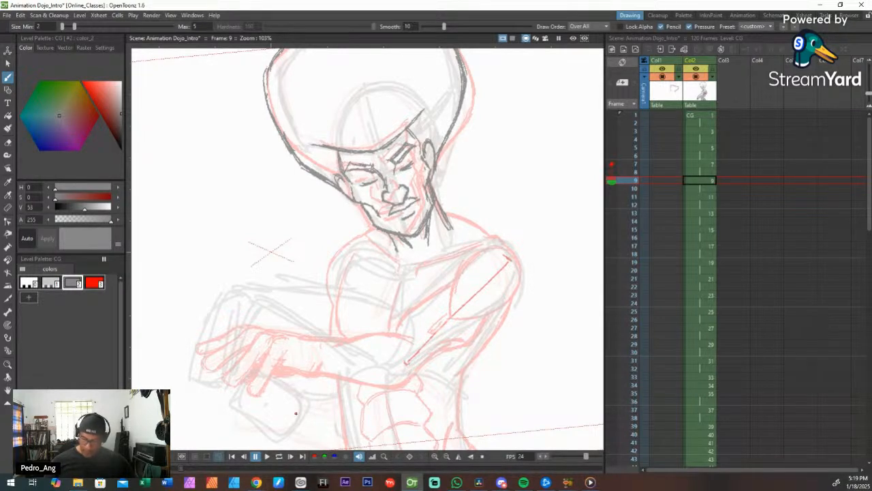
left_click(95, 282)
key("space")
left_click_drag(460, 323, 473, 313)
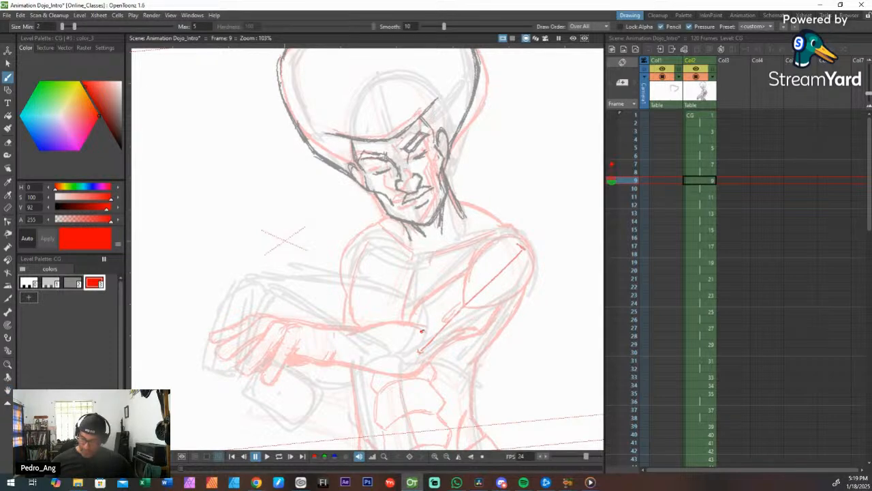
mouse_move(422, 331)
left_mouse_down()
mouse_move(474, 281)
mouse_move(525, 253)
mouse_move(422, 323)
mouse_move(428, 334)
mouse_move(405, 312)
mouse_move(410, 333)
mouse_move(414, 304)
mouse_move(440, 325)
mouse_move(426, 308)
left_mouse_up()
Step: Draw the rounded shoulder and the upper arm's front and back contours in dark grey around the red guide line
left_click(74, 282)
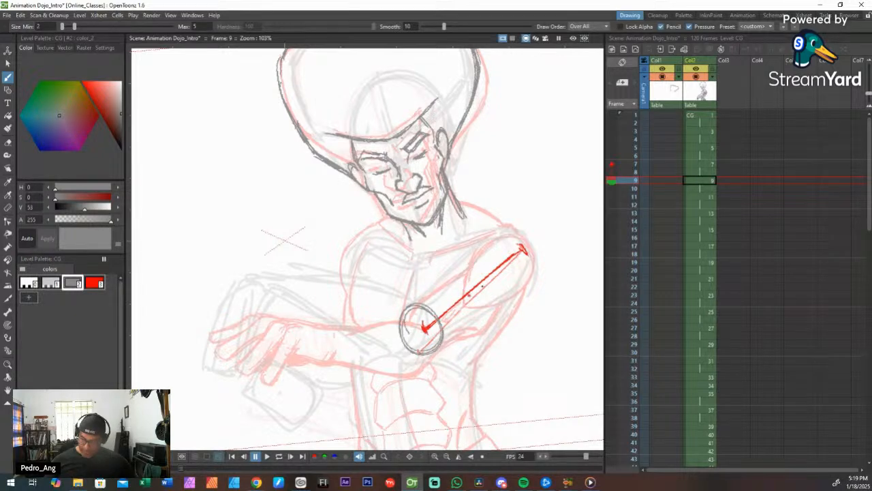
key("ctrl+z")
mouse_move(475, 284)
left_mouse_down()
mouse_move(499, 235)
mouse_move(481, 248)
mouse_move(505, 244)
mouse_move(536, 274)
mouse_move(519, 294)
mouse_move(469, 298)
mouse_move(470, 269)
mouse_move(495, 251)
mouse_move(487, 254)
mouse_move(527, 289)
mouse_move(481, 303)
left_mouse_up()
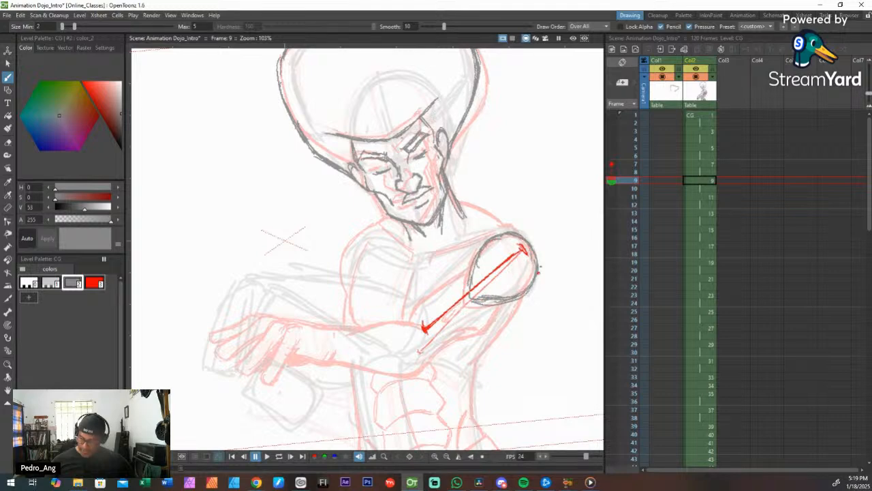
mouse_move(539, 280)
left_mouse_down()
mouse_move(497, 233)
mouse_move(470, 291)
left_mouse_up()
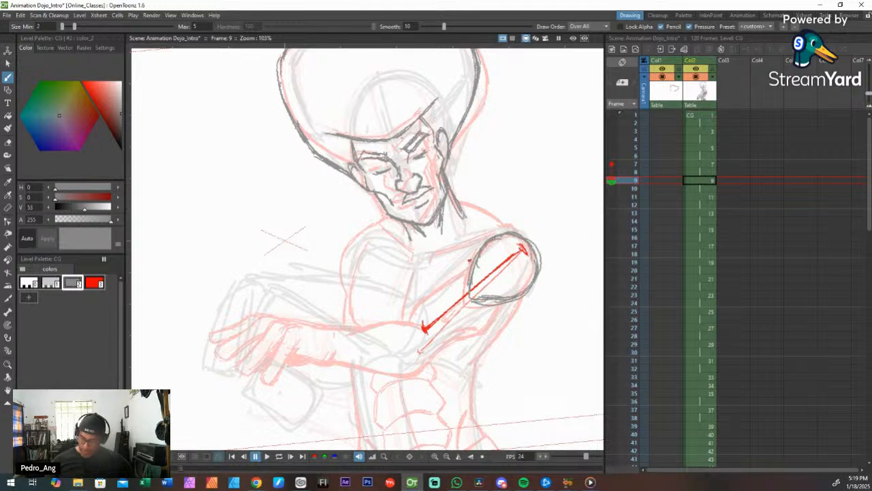
mouse_move(469, 259)
left_mouse_down()
mouse_move(427, 293)
mouse_move(425, 310)
mouse_move(436, 280)
left_mouse_up()
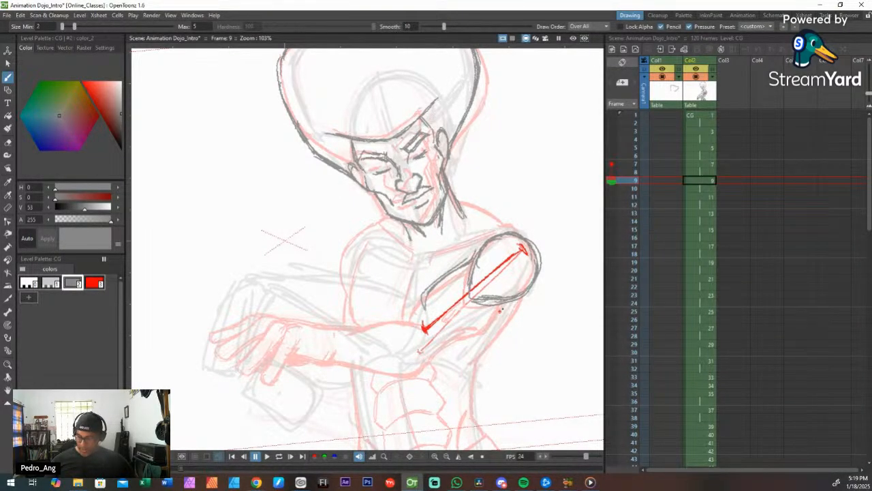
mouse_move(492, 324)
left_mouse_down()
mouse_move(451, 334)
mouse_move(443, 348)
left_mouse_up()
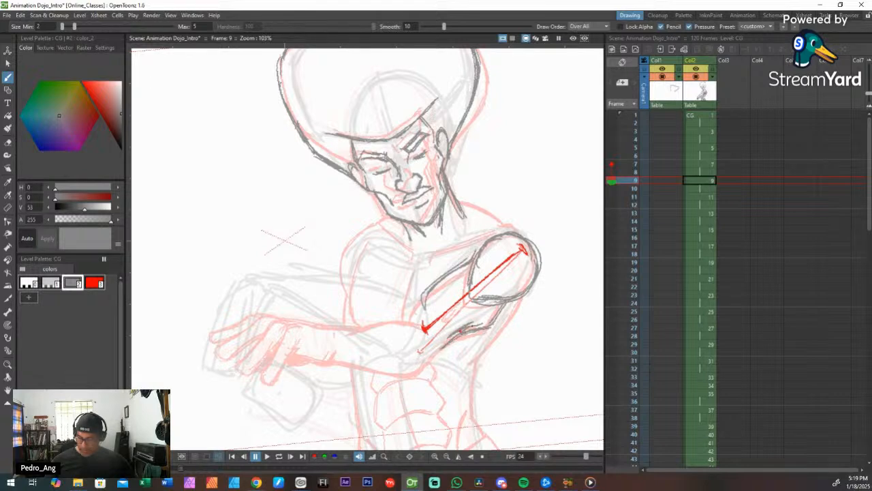
left_click_drag(488, 322, 450, 338)
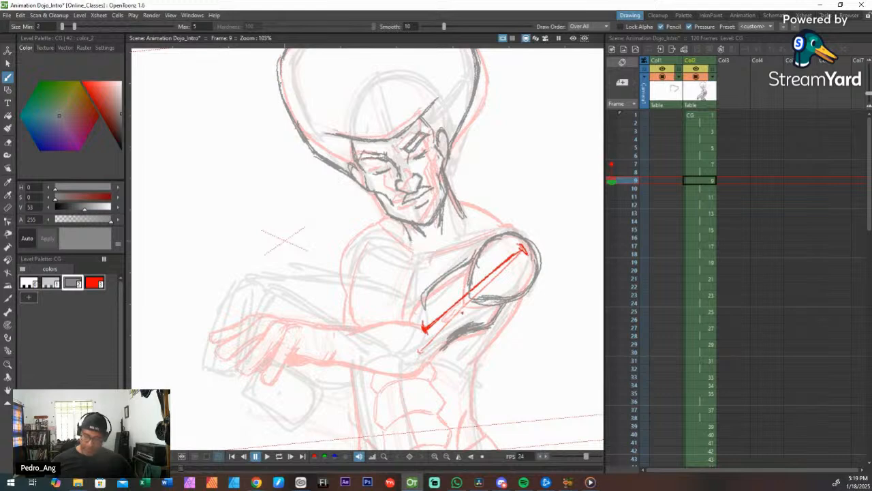
Step: Erase the old light-grey rough of the outstretched forearm and hand on frame 9
key("space")
key("shift+space")
left_click_drag(468, 335, 481, 340)
key("space")
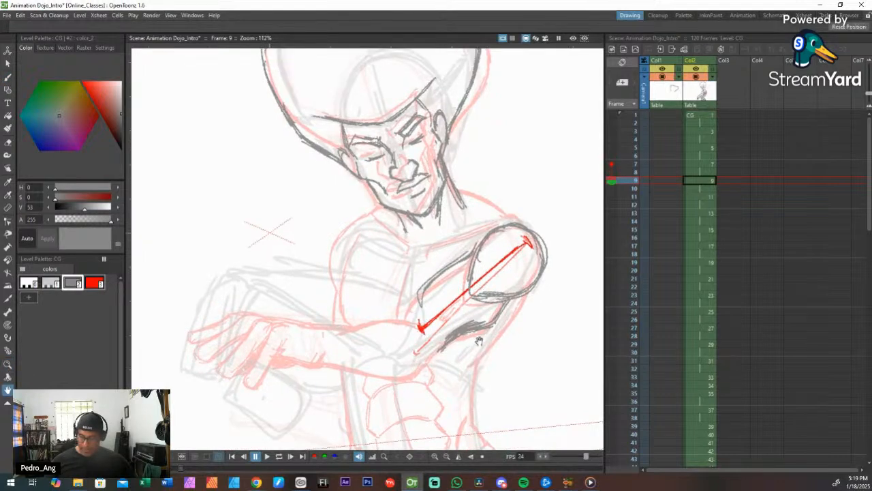
key("ctrl+space")
key("space")
left_click_drag(435, 323, 500, 306)
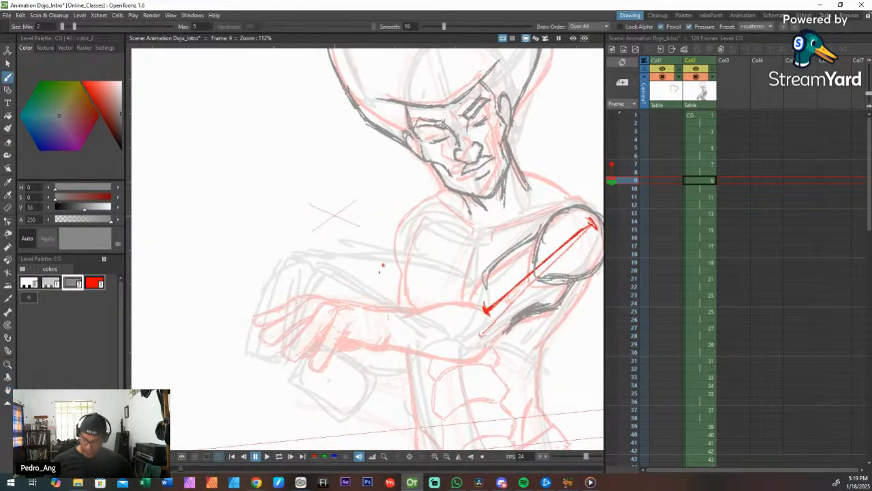
left_click(52, 283)
key("a")
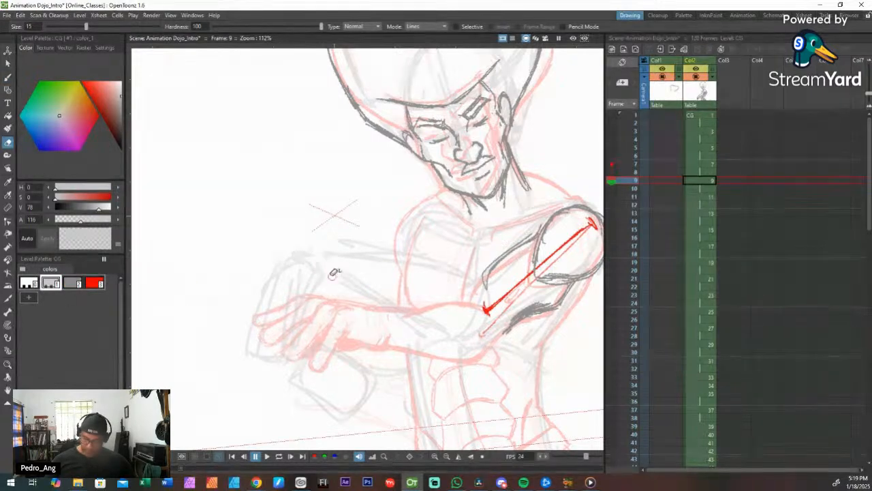
mouse_move(312, 262)
left_mouse_down()
mouse_move(296, 250)
mouse_move(291, 336)
mouse_move(261, 288)
mouse_move(326, 264)
left_mouse_up()
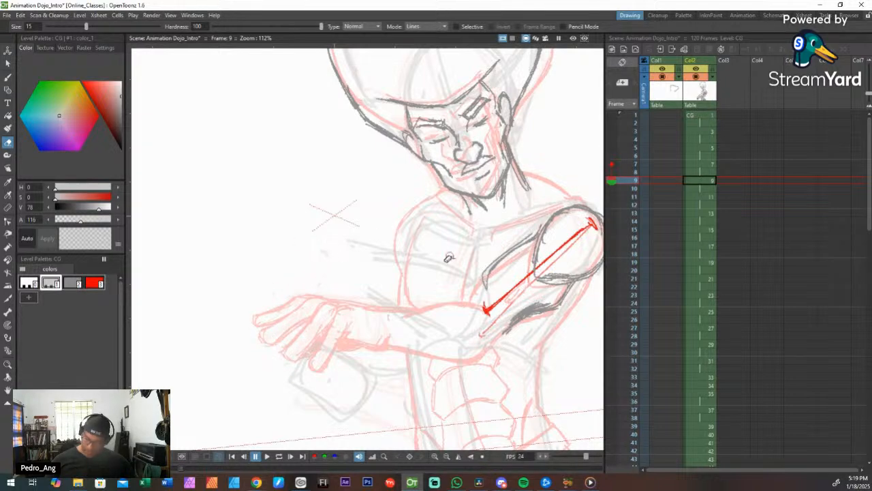
Step: Set the brush's minimum size to 3 and rough in a raised forearm, hand and fingers in light grey
key("b")
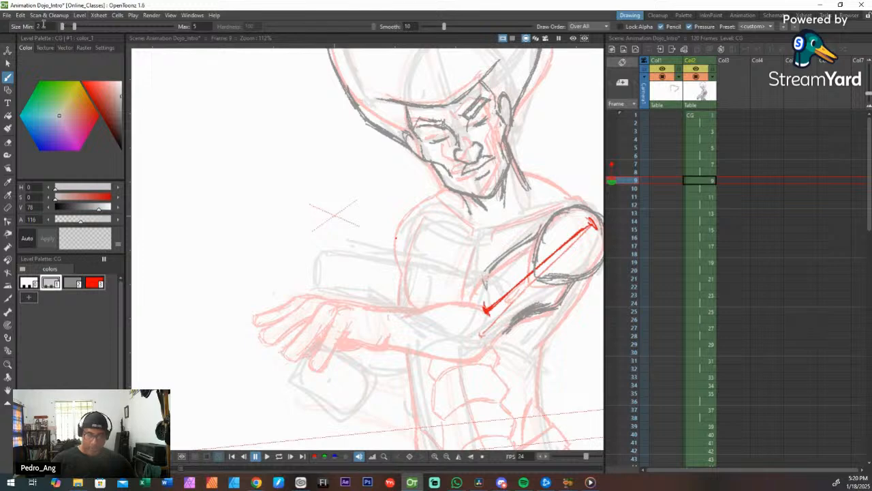
left_click_drag(69, 27, 66, 27)
type("3")
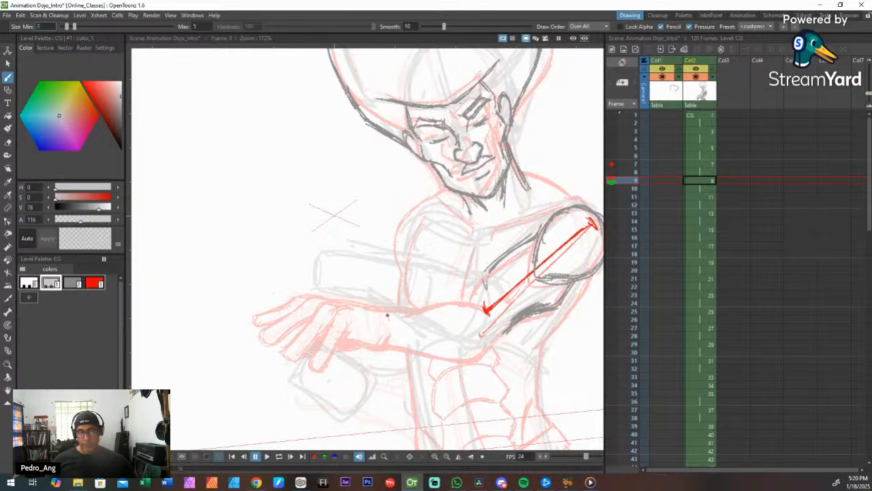
key("Return")
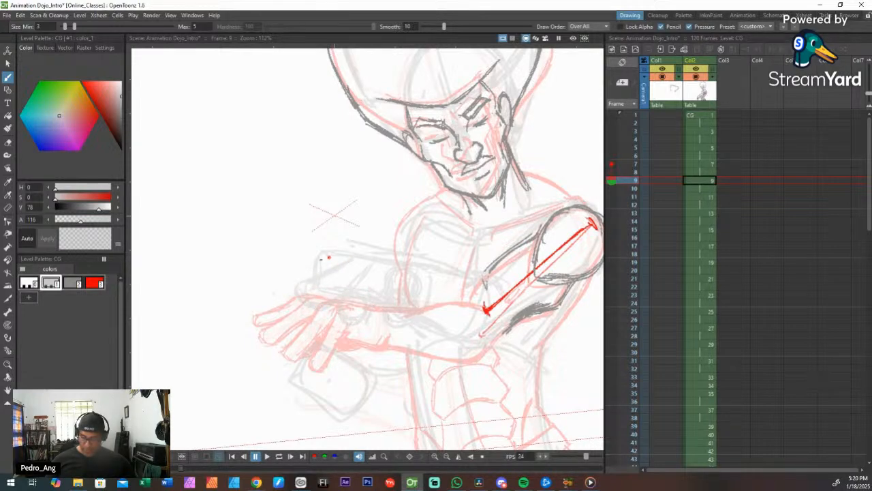
mouse_move(327, 257)
left_mouse_down()
mouse_move(270, 273)
mouse_move(294, 292)
mouse_move(326, 256)
left_mouse_up()
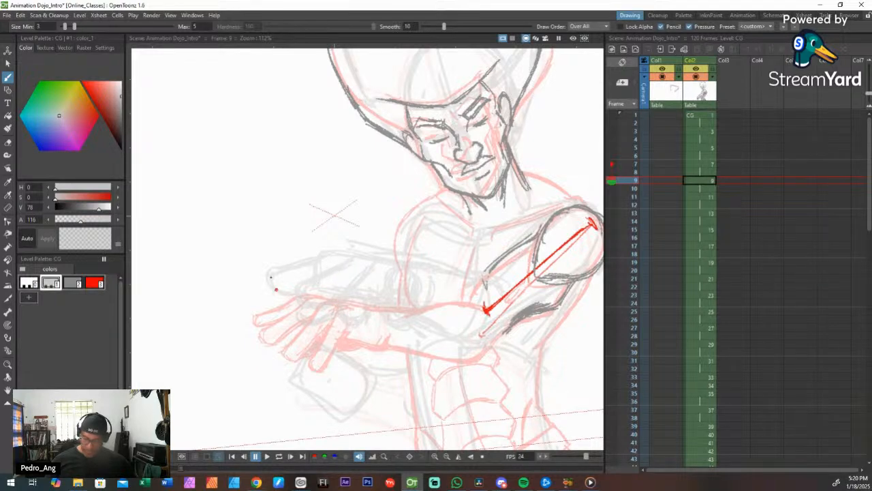
Step: Outline the thumb in dark grey over frame 9's rough hand
left_click(73, 282)
mouse_move(397, 296)
left_mouse_down()
mouse_move(391, 276)
mouse_move(387, 314)
mouse_move(404, 324)
mouse_move(415, 315)
left_mouse_up()
left_click_drag(421, 279, 414, 318)
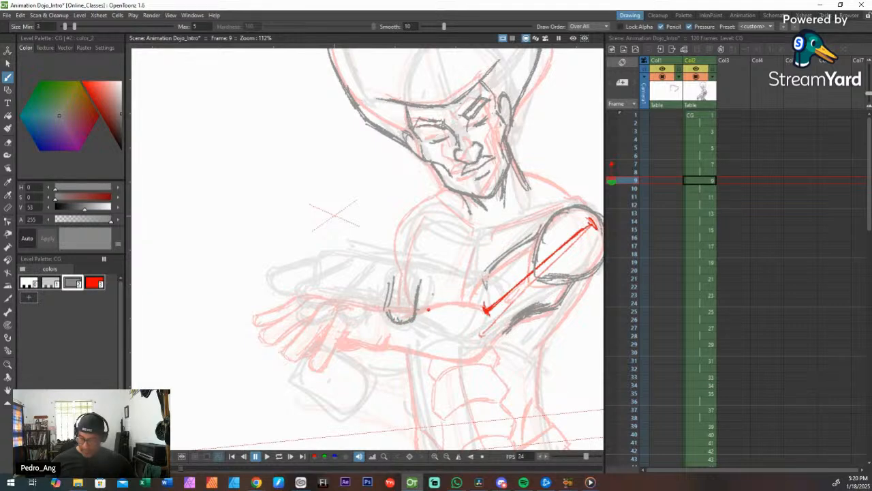
mouse_move(434, 277)
left_mouse_down()
mouse_move(428, 311)
mouse_move(416, 318)
left_mouse_up()
Step: Outline the fingers beside the thumb in dark grey, undoing and redrawing strokes that miss the rough
mouse_move(393, 274)
left_mouse_down()
mouse_move(386, 310)
mouse_move(351, 323)
left_mouse_up()
mouse_move(340, 291)
left_mouse_down()
mouse_move(345, 317)
mouse_move(356, 320)
mouse_move(370, 265)
mouse_move(394, 284)
mouse_move(367, 315)
left_mouse_up()
key("ctrl+z")
key("ctrl+z")
mouse_move(350, 262)
left_mouse_down()
mouse_move(303, 285)
mouse_move(327, 272)
mouse_move(304, 306)
mouse_move(342, 299)
mouse_move(328, 303)
mouse_move(347, 289)
mouse_move(335, 302)
mouse_move(300, 292)
left_mouse_up()
mouse_move(332, 257)
left_mouse_down()
mouse_move(276, 269)
mouse_move(274, 280)
mouse_move(299, 291)
left_mouse_up()
Step: Draw the top edge of the fingers and knuckles, continuing along the forearm up to the elbow
key("shift+space")
mouse_move(450, 279)
left_mouse_down()
mouse_move(461, 275)
mouse_move(492, 293)
mouse_move(493, 202)
mouse_move(462, 153)
left_mouse_up()
key("ctrl+space")
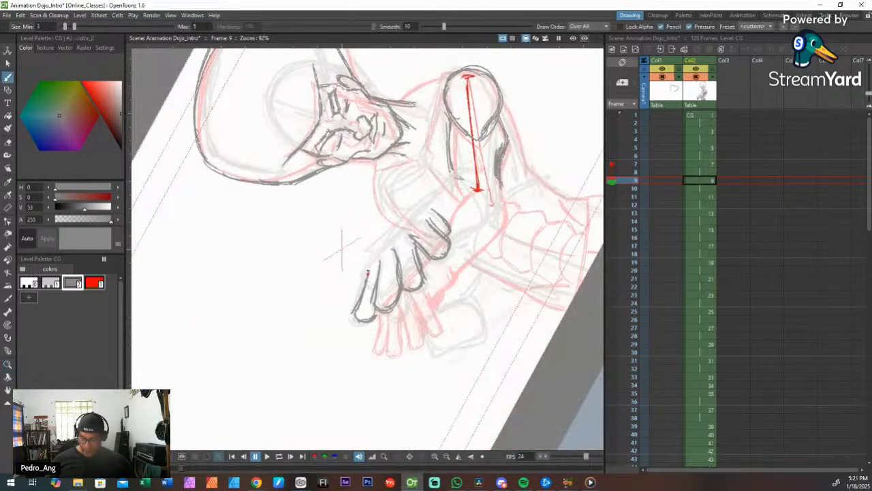
left_click_drag(368, 273, 395, 244)
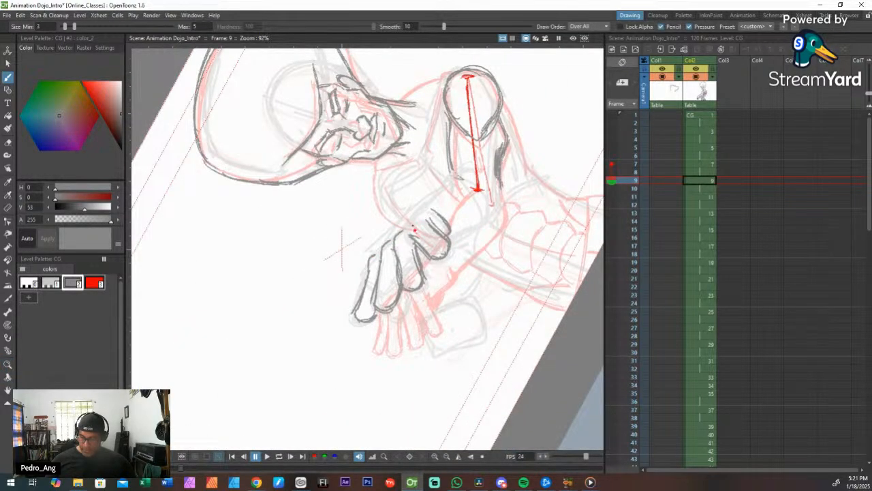
mouse_move(388, 239)
left_mouse_down()
mouse_move(435, 193)
mouse_move(467, 179)
mouse_move(422, 206)
left_mouse_up()
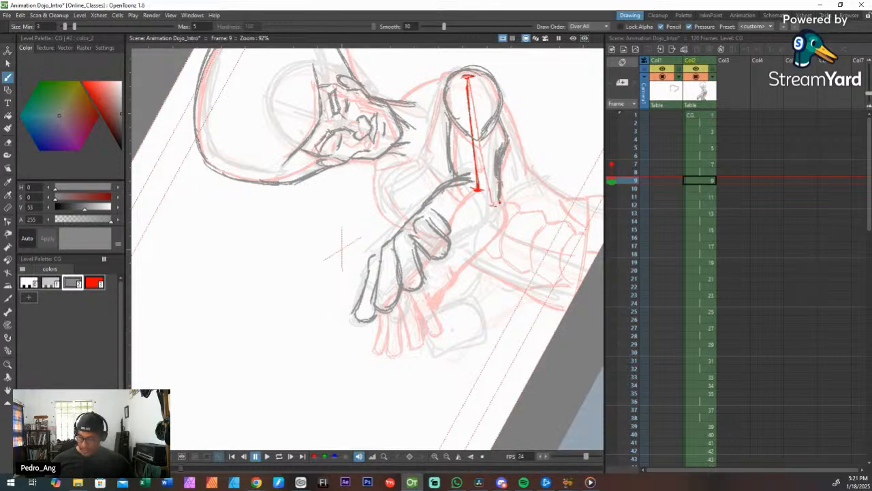
Step: Draw the forearm's underside from the elbow to the thumb, add the remaining fingertip and strengthen the outermost finger's contour
mouse_move(492, 198)
left_mouse_down()
mouse_move(486, 224)
mouse_move(450, 238)
left_mouse_up()
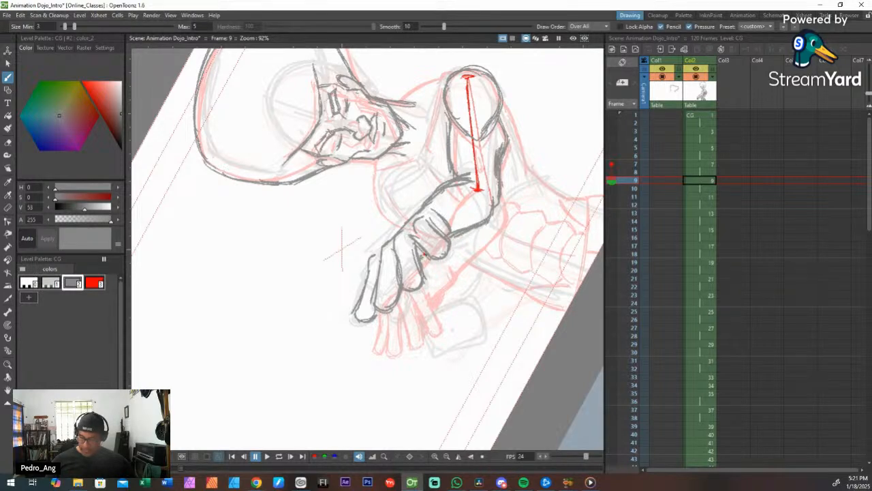
left_click_drag(410, 294, 389, 318)
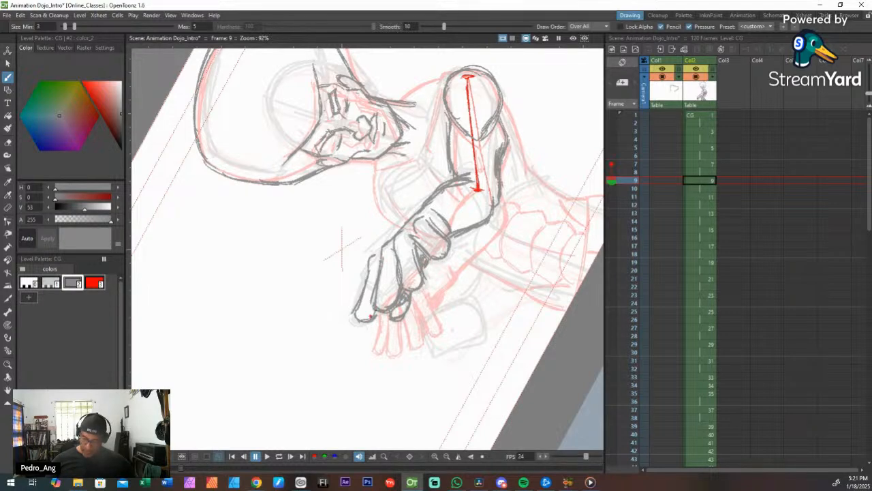
left_click_drag(363, 300, 372, 259)
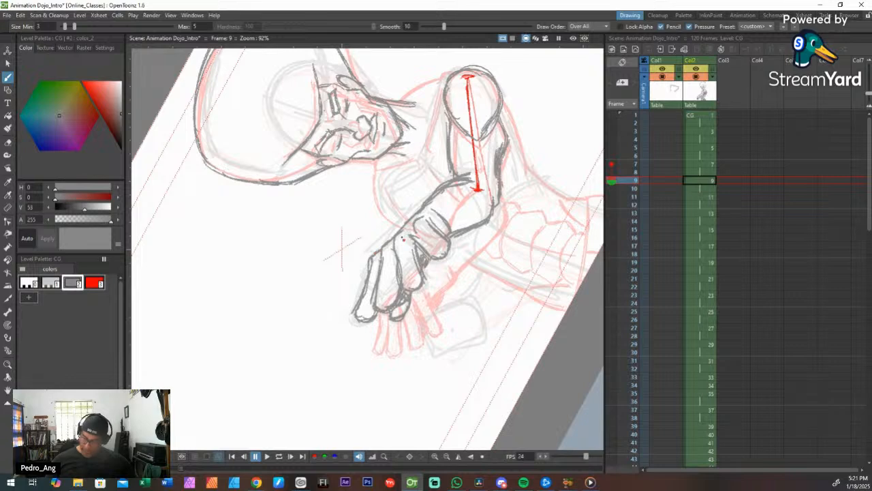
Step: Flip back and forth through the drawings around frames 1 to 9 to check the arm and hand motion
key("shift+space")
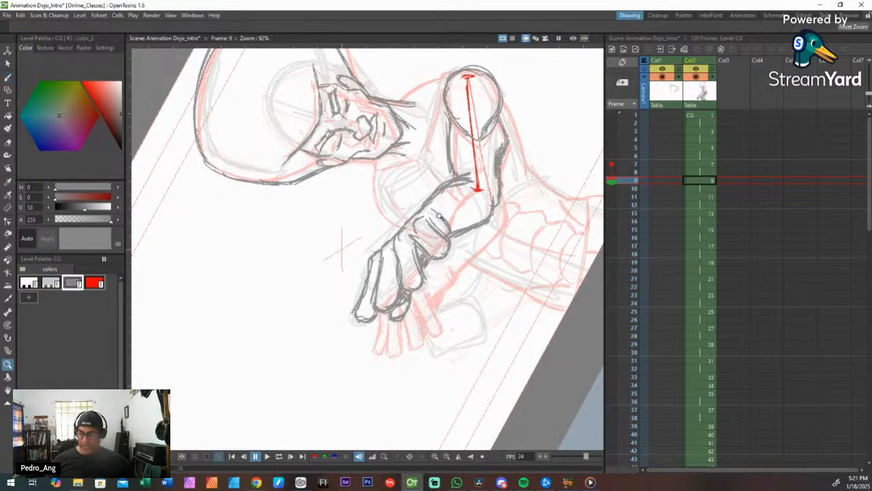
key("ctrl+space")
left_click_drag(442, 222, 467, 285)
key("space")
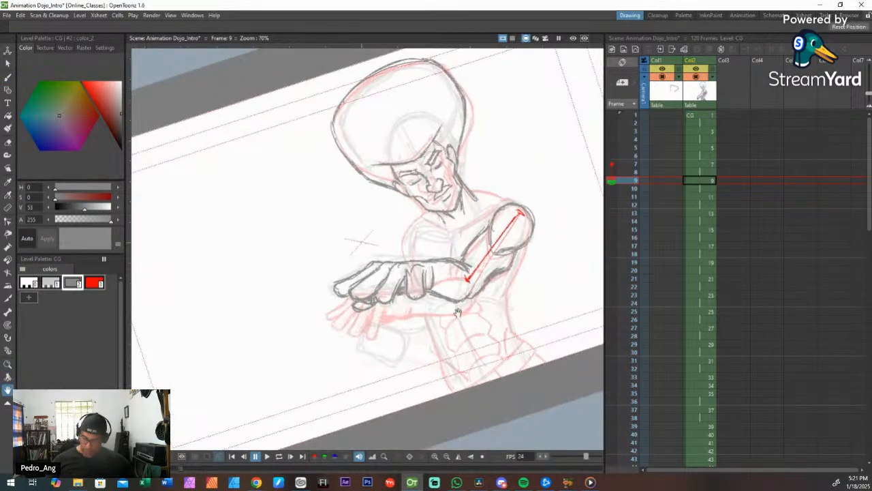
key("Up")
key("Up")
key("Up")
key("Up")
key("Up")
key("Up")
key("Up")
key("Up")
key("Down")
key("Down")
key("Down")
key("Down")
key("Down")
key("Down")
key("Down")
key("Down")
key("Down")
key("Down")
key("Down")
key("Down")
key("Down")
key("Down")
key("Down")
key("Down")
key("Down")
key("Down")
key("Down")
key("Down")
key("Down")
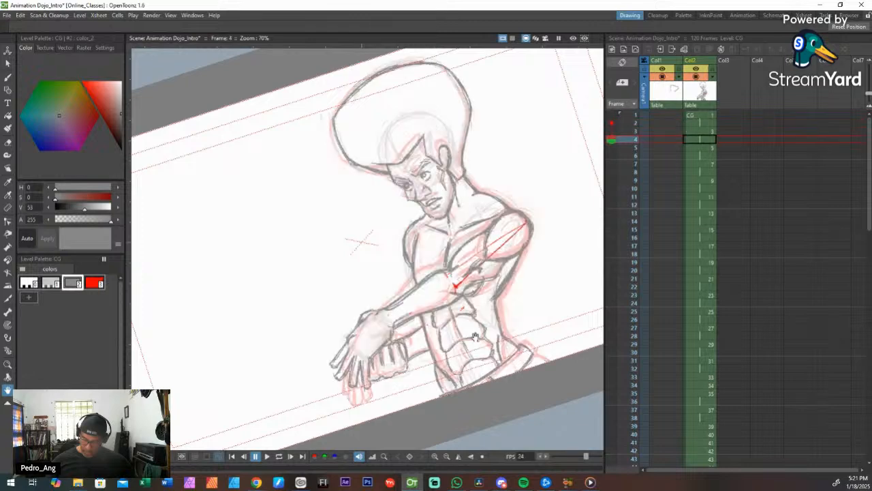
key("Up")
key("Up")
key("Up")
key("Up")
key("Up")
key("Up")
key("Up")
key("Up")
key("Up")
key("Up")
key("Up")
key("Up")
key("Up")
key("Up")
key("Up")
key("Up")
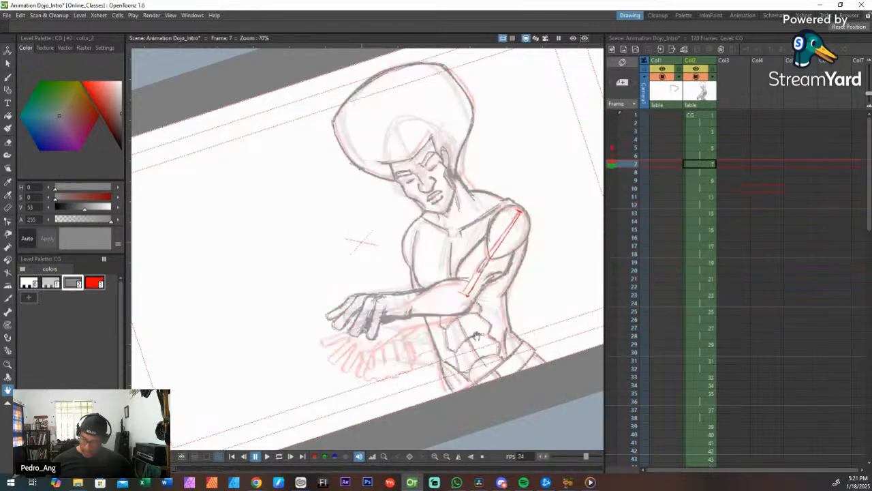
Step: Compare the arm drawings from frame 7 to frame 11 and turn off the onion skin overlay
key("Down")
key("Down")
key("Down")
key("Down")
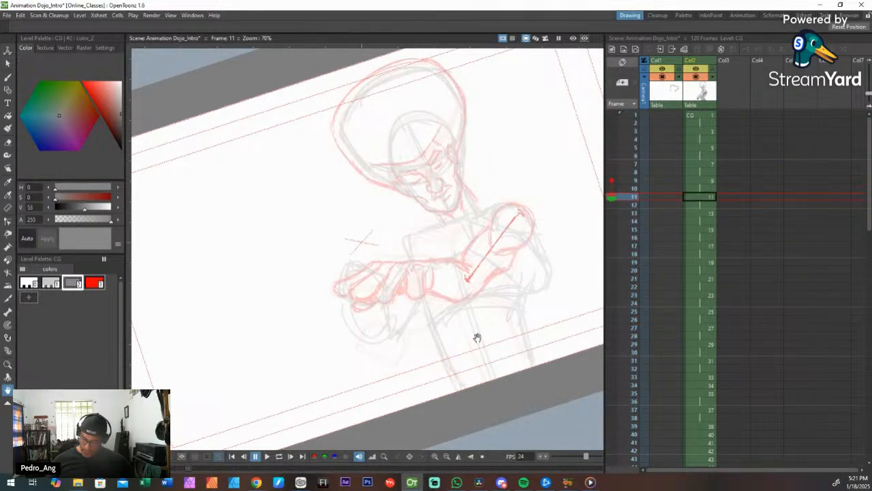
key("Up")
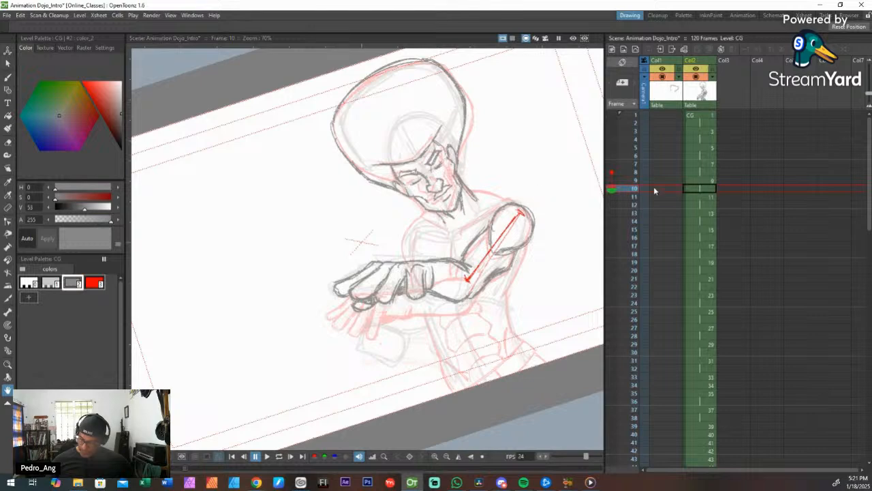
left_click(612, 176)
key("Up")
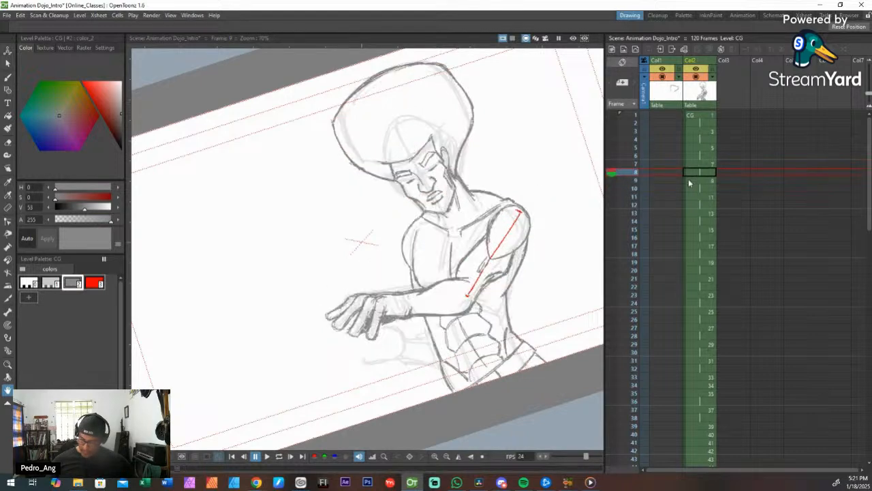
Step: Flip between the drawings on frames 8 to 11 without onion skin to judge the hand's size and motion
key("Down")
key("Down")
key("Up")
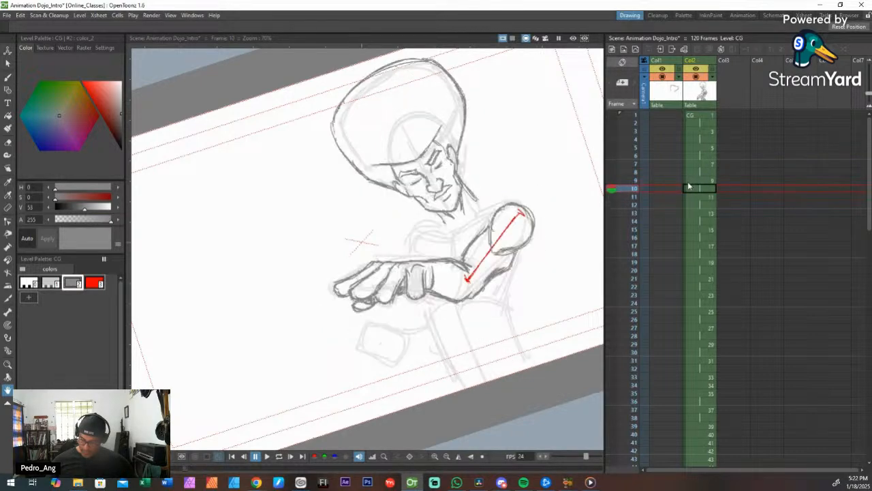
key("Down")
key("Up")
key("Down")
key("Up")
key("Down")
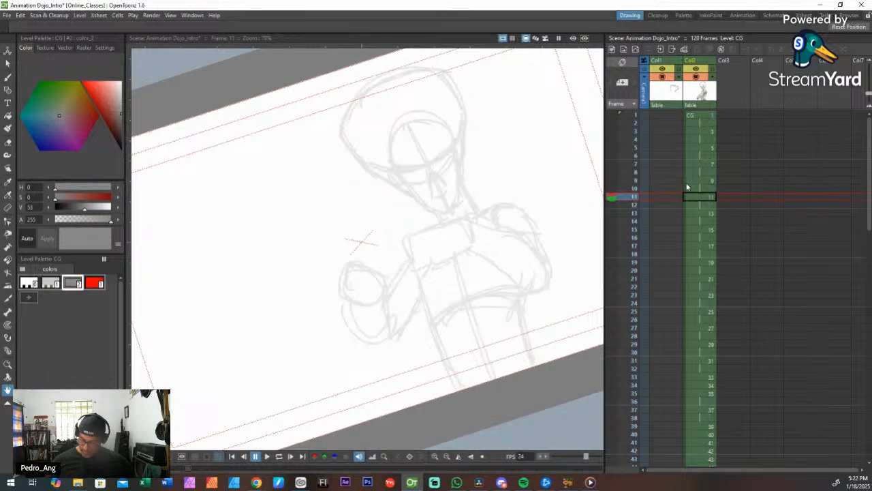
key("Down")
key("Down")
key("Down")
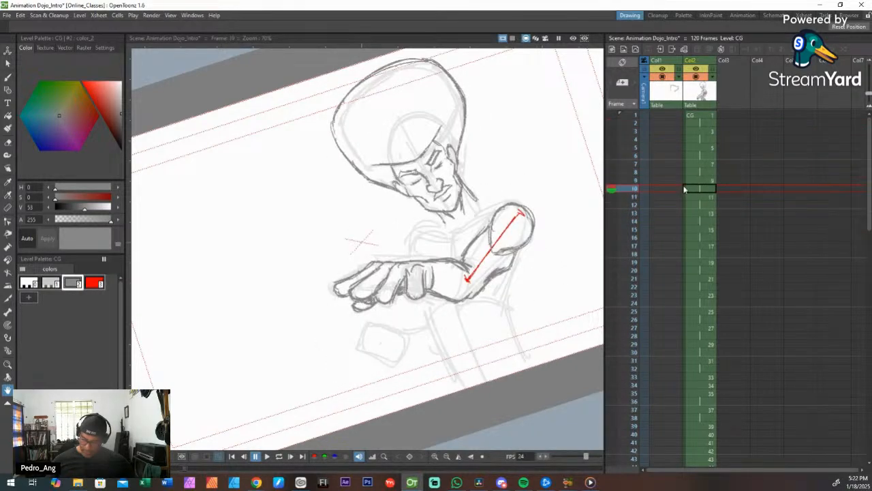
Step: Lasso the raised hand on frame 9, shrink it to about 90% and shift it back against the wrist
left_click(691, 179)
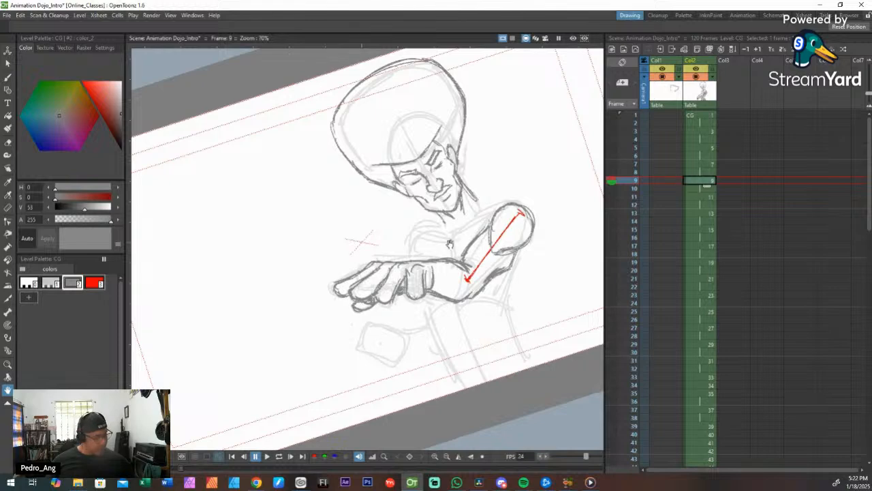
key("s")
mouse_move(440, 287)
left_mouse_down()
mouse_move(409, 310)
mouse_move(312, 292)
mouse_move(412, 255)
mouse_move(447, 265)
left_mouse_up()
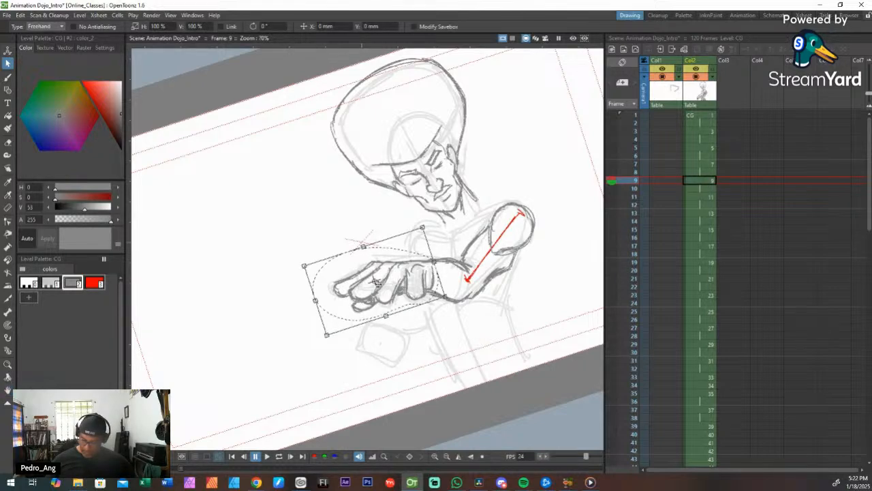
left_click_drag(304, 266, 318, 269)
left_click_drag(430, 269, 432, 264)
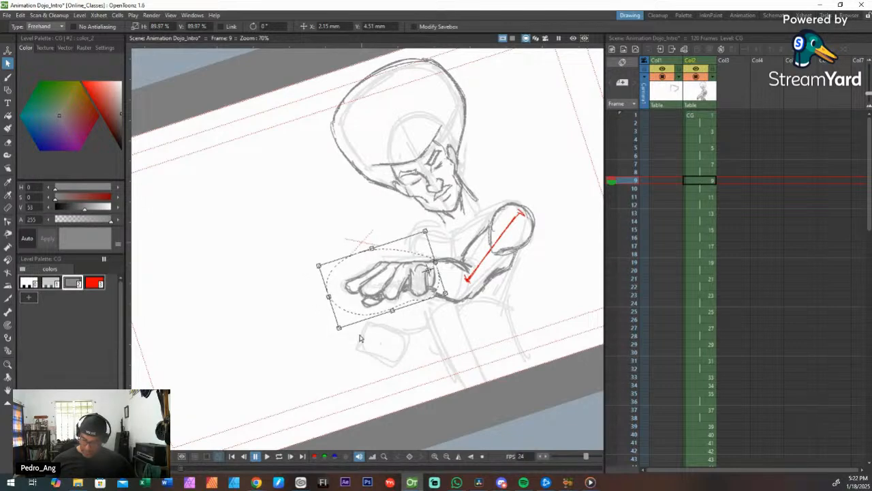
left_click(318, 372)
key("Up")
key("Down")
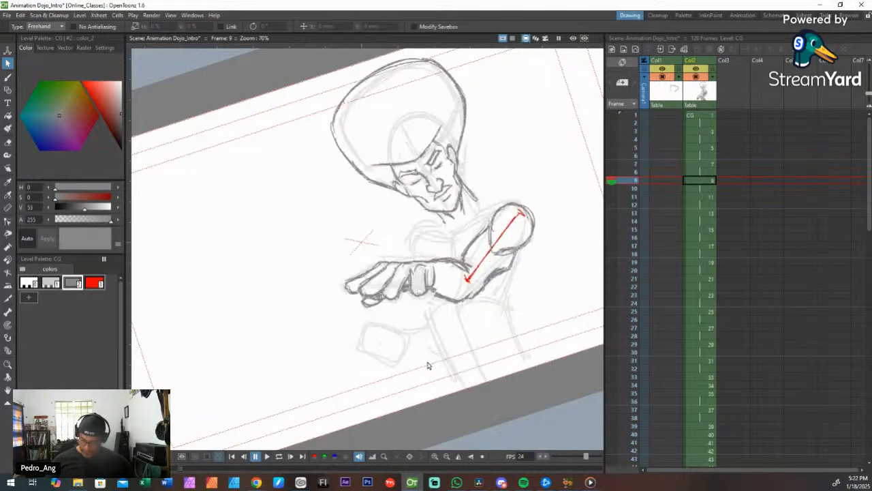
key("Up")
key("Down")
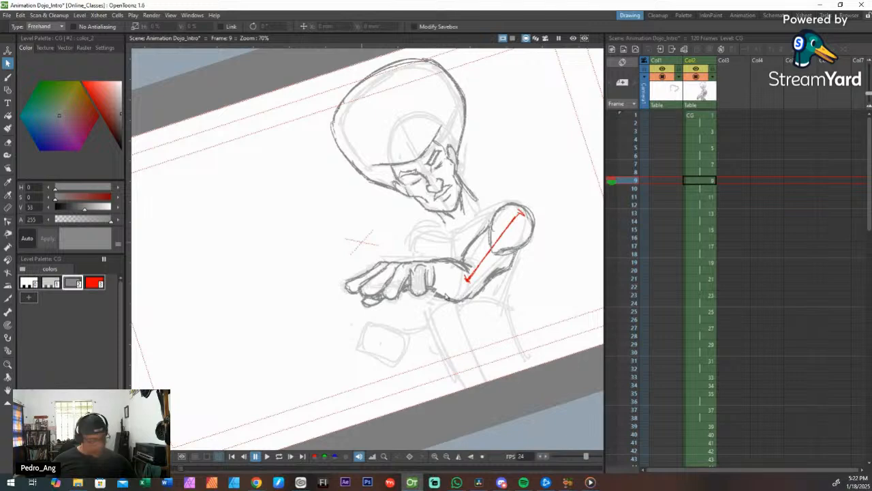
Step: Erase the forearm's underside between thumb and elbow on frame 9 and redraw it in dark grey to meet the resized hand
key("shift+space")
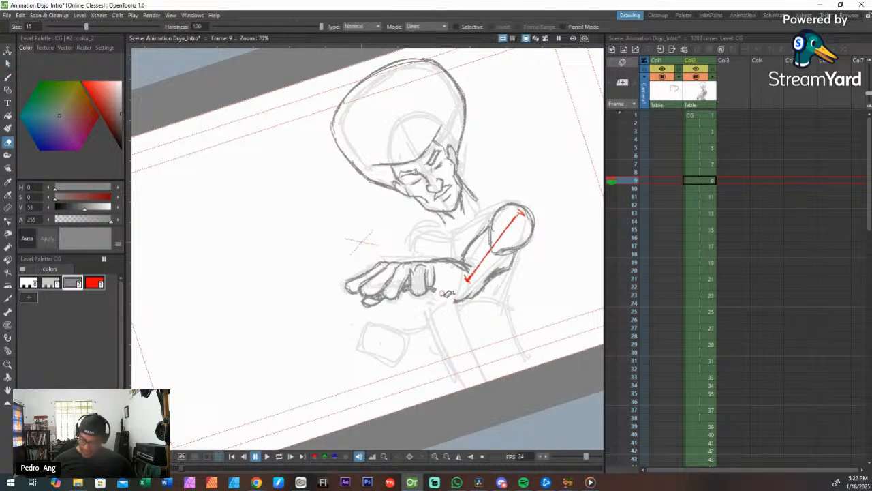
left_click_drag(534, 244, 445, 164)
key("ctrl+space")
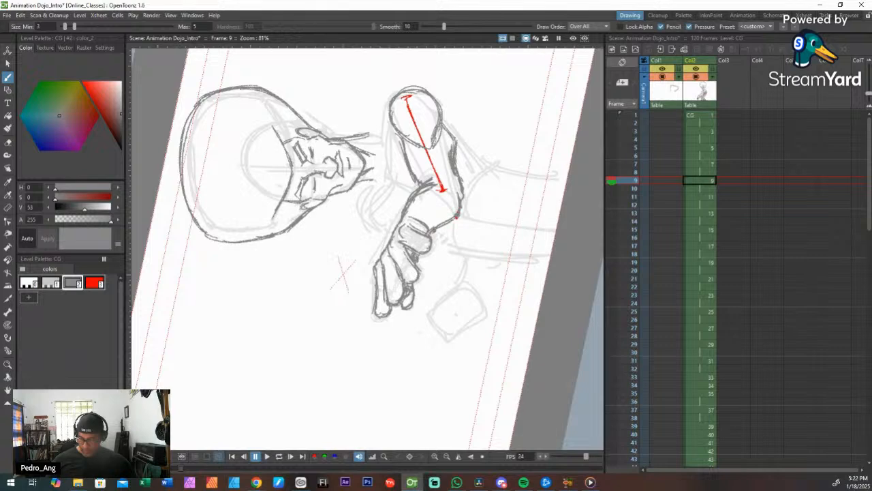
scroll(520, 194, "down", 3)
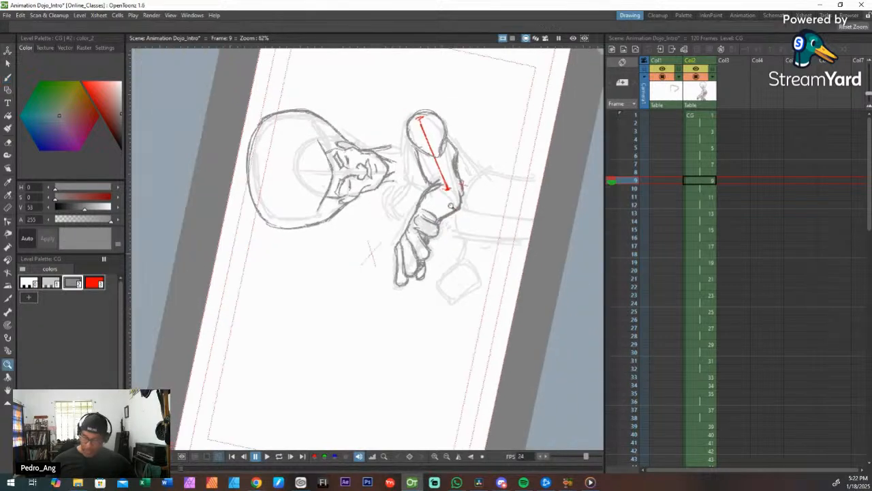
key("ctrl+space")
left_click_drag(520, 195, 516, 288)
key("space")
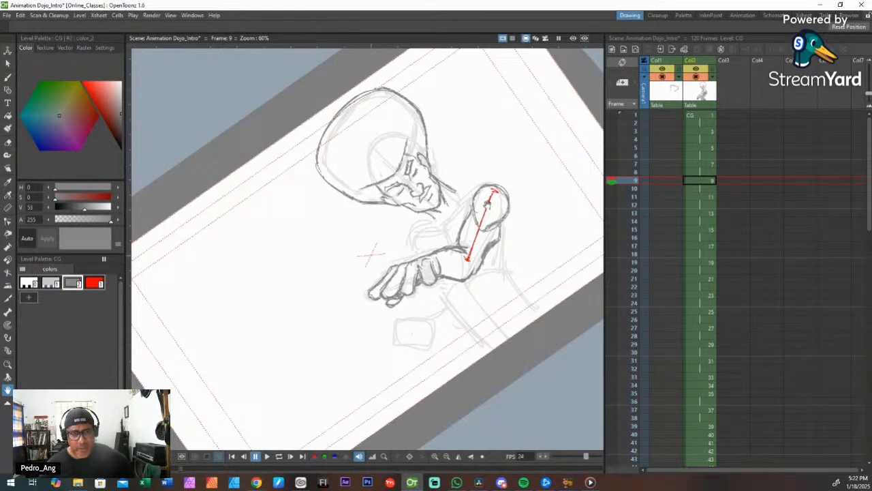
left_click_drag(498, 296, 489, 292)
Step: Overlay frames 7 and 8 as onion skins on frame 9 to compare the arm and hand positions
key("shift+space")
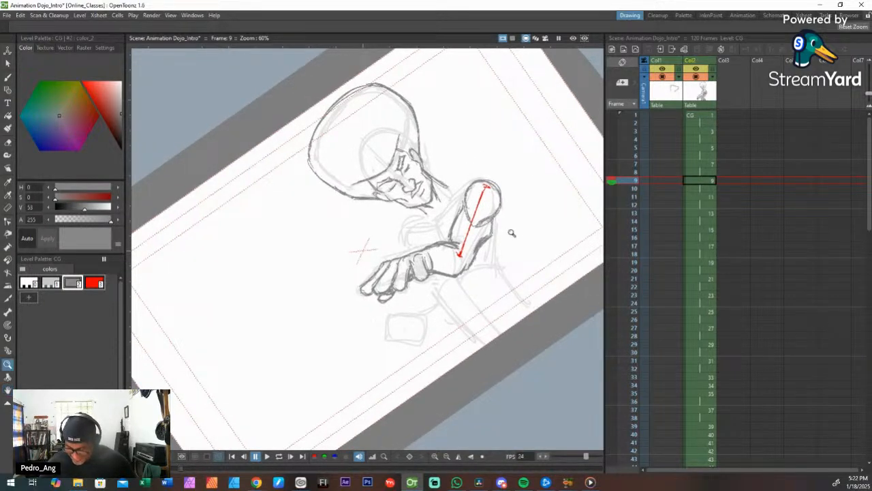
left_click_drag(613, 173, 613, 165)
left_click_drag(531, 234, 483, 295)
key("ctrl+space")
key("space")
scroll(479, 297, "up", 4)
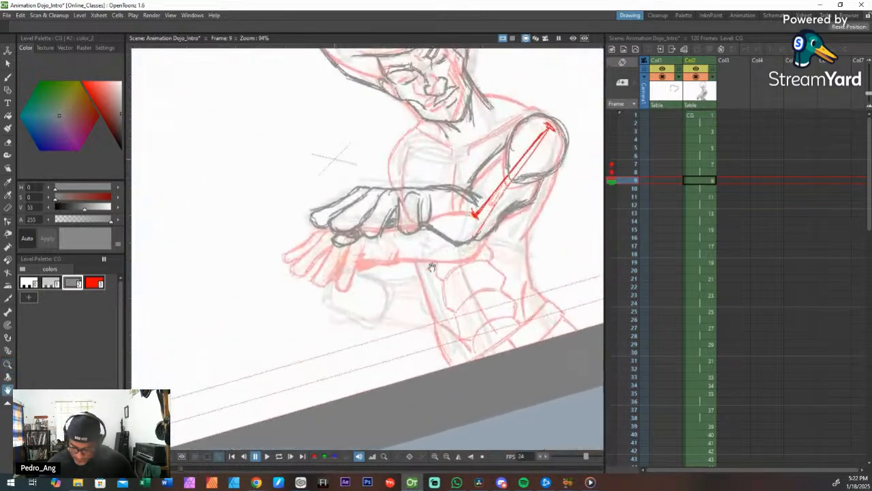
Step: Go to frame 7, turn off its onion skins and compare its hands with those on frame 5
left_click(703, 165)
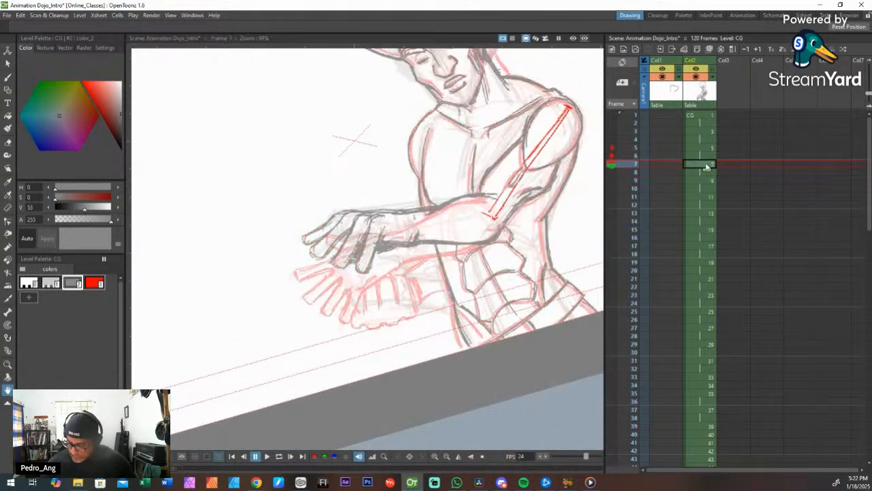
left_click_drag(613, 158, 622, 161)
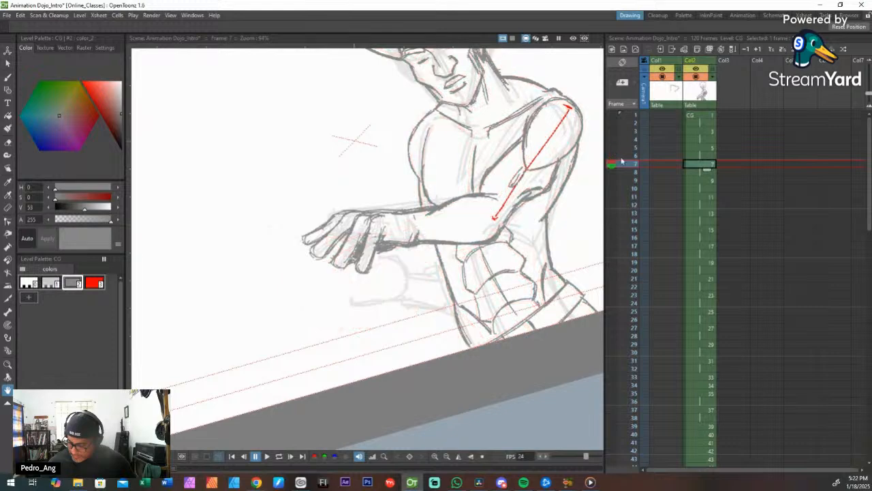
left_click(712, 149)
left_click(710, 163)
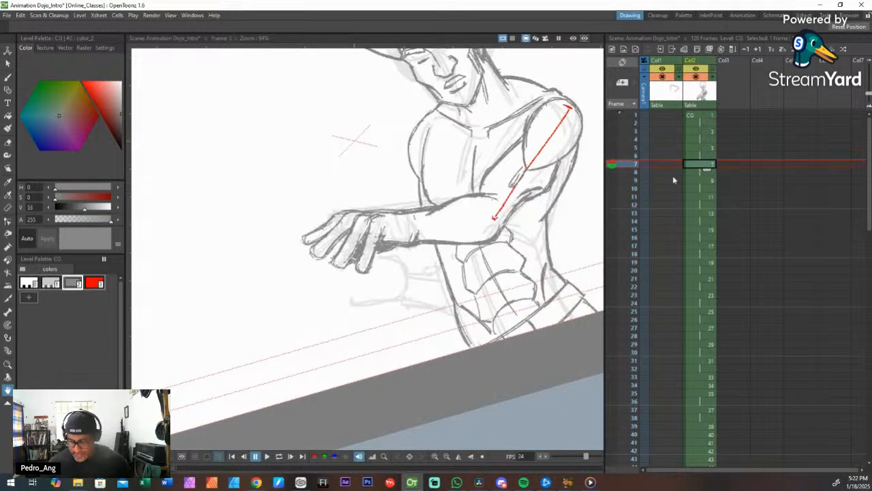
key("Up")
key("Down")
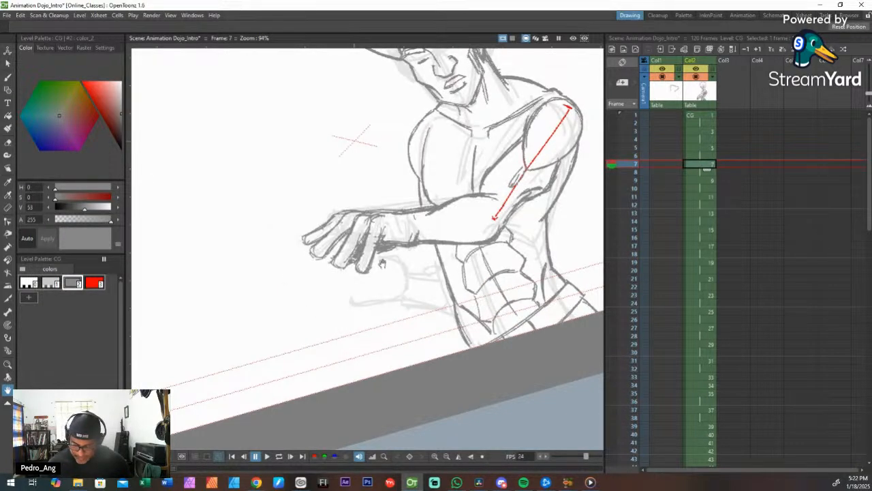
Step: Rough in the finger divisions of the lower fist on frame 7 with the light grey colour_1 style
left_click(50, 283)
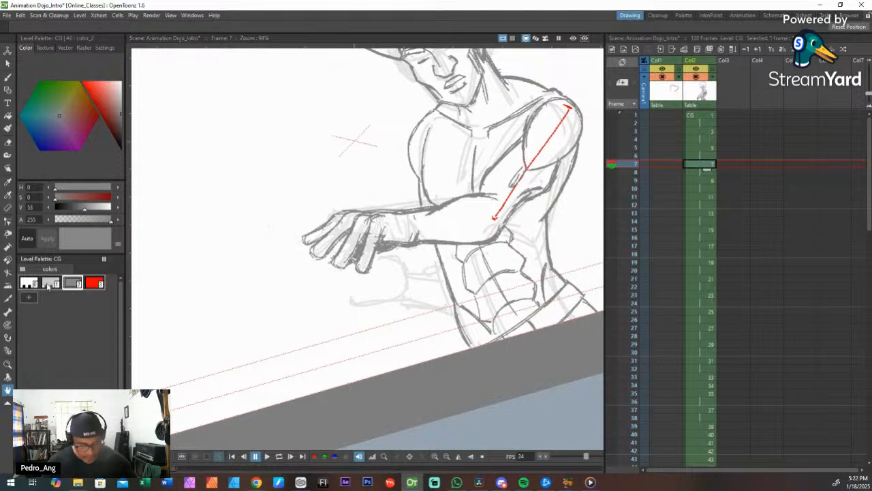
key("alt+0")
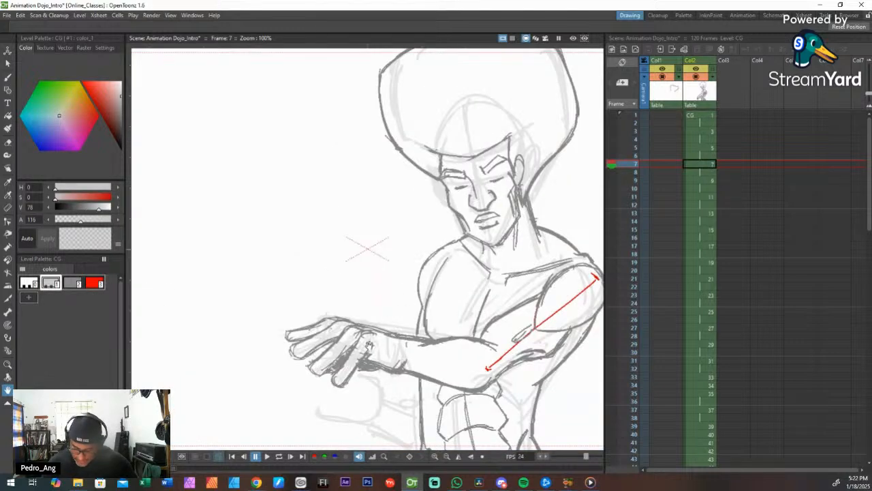
left_click_drag(369, 345, 426, 257)
key("b")
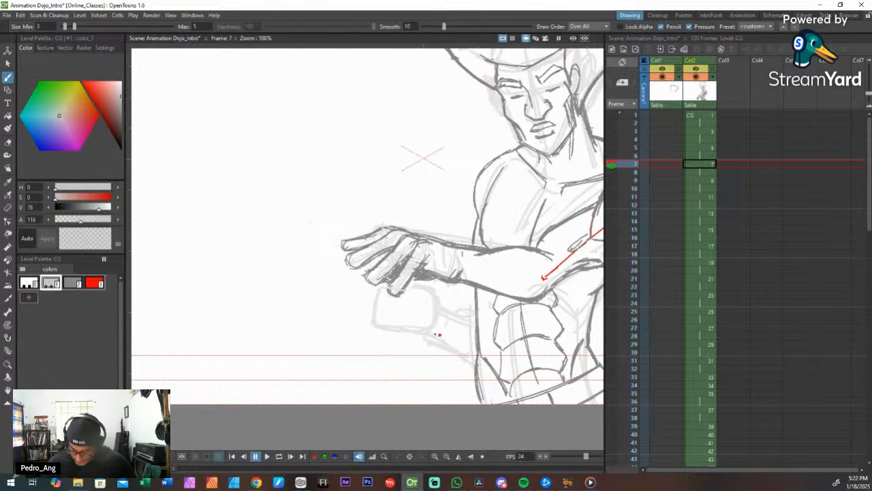
mouse_move(422, 289)
left_mouse_down()
mouse_move(423, 321)
mouse_move(407, 326)
left_mouse_up()
left_click_drag(391, 293, 385, 326)
Step: Outline the four curled fingers and knuckles of frame 7's lower fist in dark grey
left_click(73, 286)
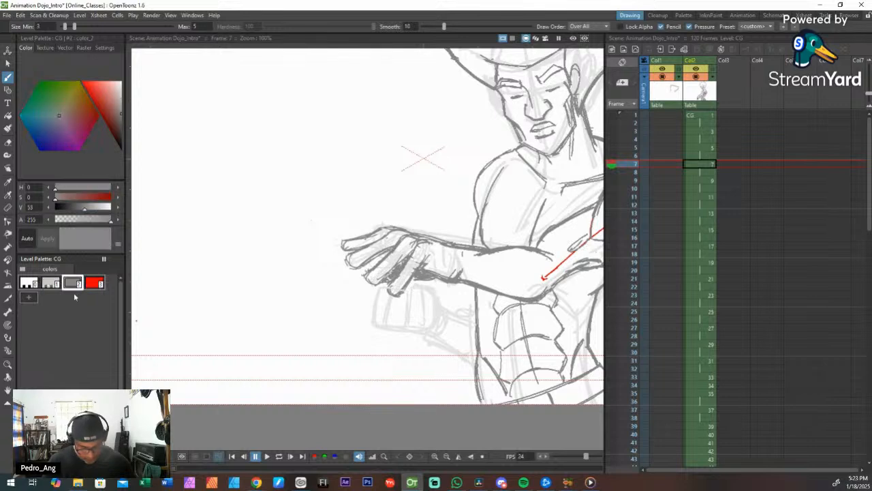
key("shift+space")
mouse_move(382, 287)
left_mouse_down()
mouse_move(394, 297)
mouse_move(390, 255)
left_mouse_up()
key("b")
mouse_move(316, 204)
left_mouse_down()
mouse_move(297, 278)
mouse_move(301, 234)
mouse_move(297, 293)
mouse_move(328, 295)
left_mouse_up()
left_click_drag(380, 208, 376, 281)
left_click_drag(405, 211, 410, 282)
mouse_move(429, 225)
left_mouse_down()
mouse_move(425, 311)
mouse_move(335, 296)
mouse_move(338, 228)
mouse_move(333, 265)
left_mouse_up()
mouse_move(385, 201)
left_mouse_down()
mouse_move(405, 211)
mouse_move(387, 204)
mouse_move(397, 203)
mouse_move(436, 217)
left_mouse_up()
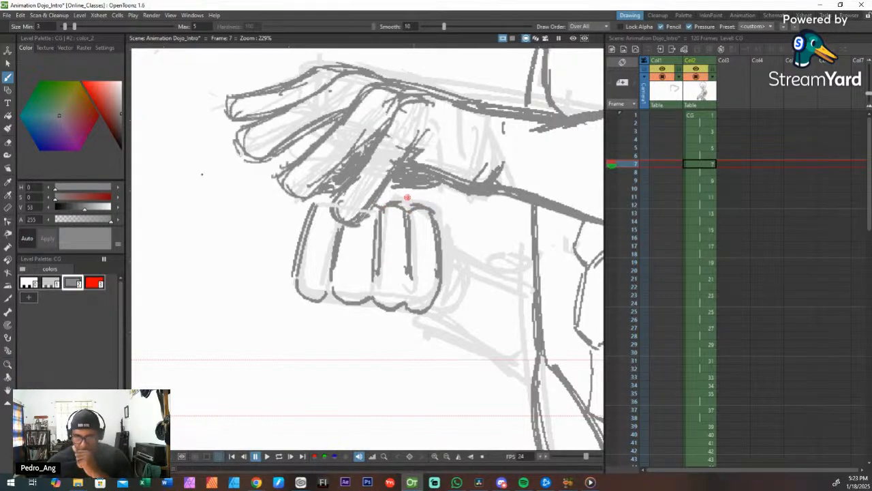
key("alt+Tab")
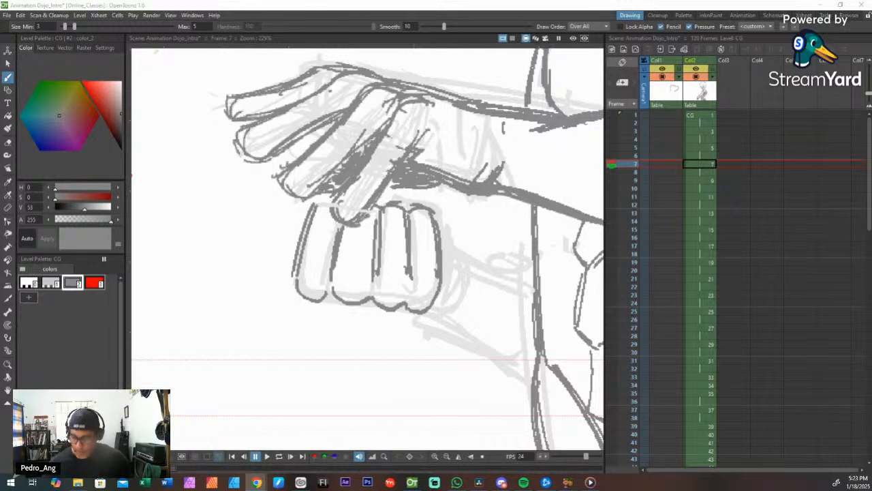
key("alt+Tab")
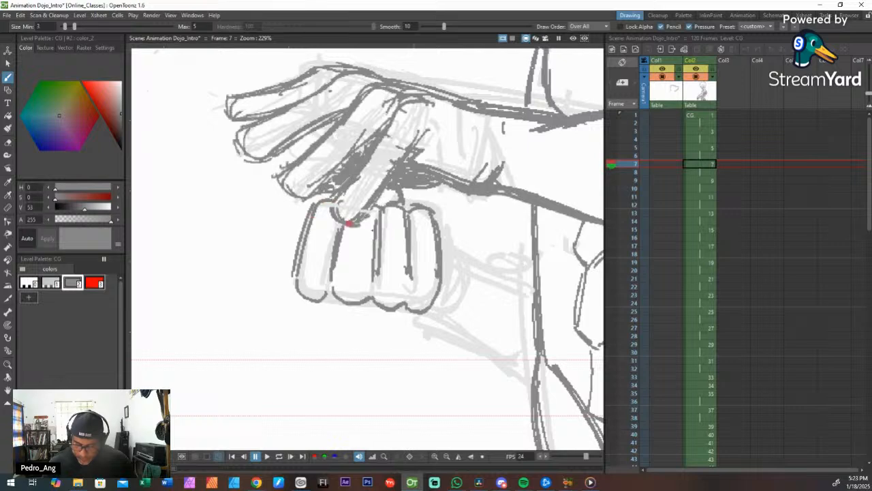
Step: Draw the edge of the fist beside the curled fingers and both contours of the lower forearm up to the torso
mouse_move(441, 247)
left_mouse_down()
mouse_move(449, 278)
mouse_move(440, 305)
left_mouse_up()
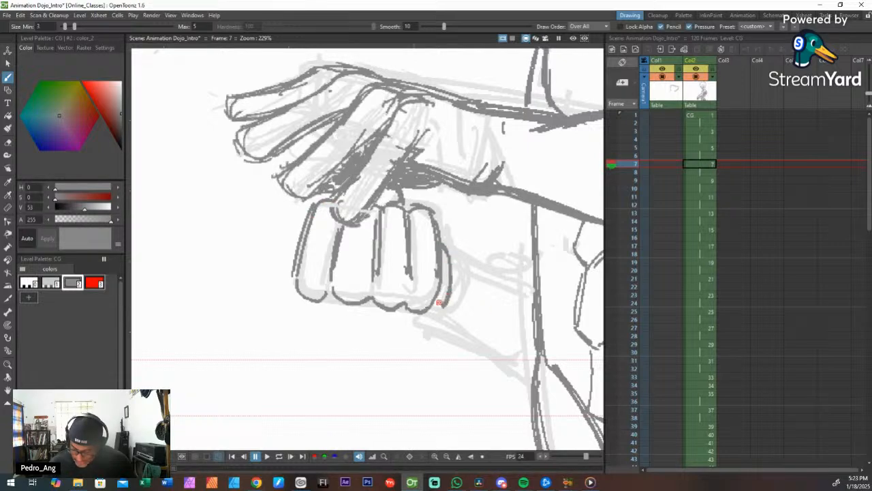
mouse_move(443, 247)
left_mouse_down()
mouse_move(482, 269)
mouse_move(537, 281)
left_mouse_up()
left_click_drag(423, 311, 524, 366)
left_click_drag(423, 312, 534, 380)
mouse_move(375, 319)
left_mouse_down()
mouse_move(415, 310)
mouse_move(530, 366)
left_mouse_up()
key("shift+space")
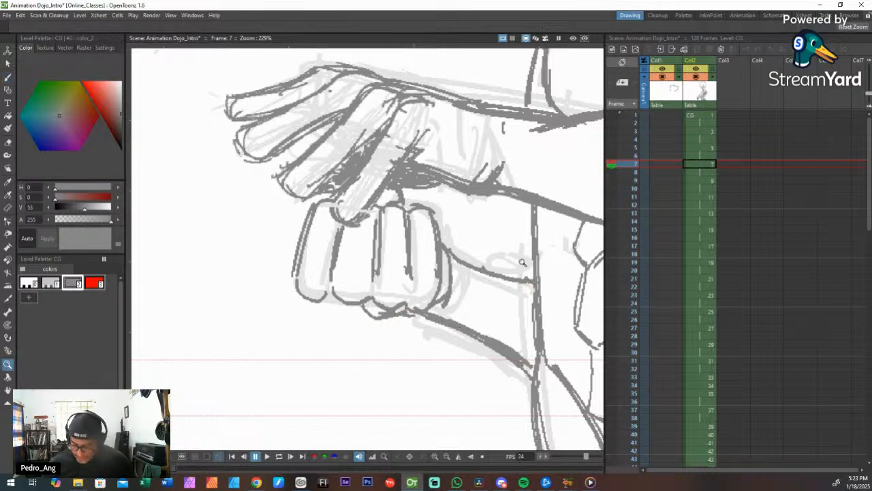
left_click_drag(527, 263, 528, 308)
key("space")
left_click_drag(594, 270, 402, 287)
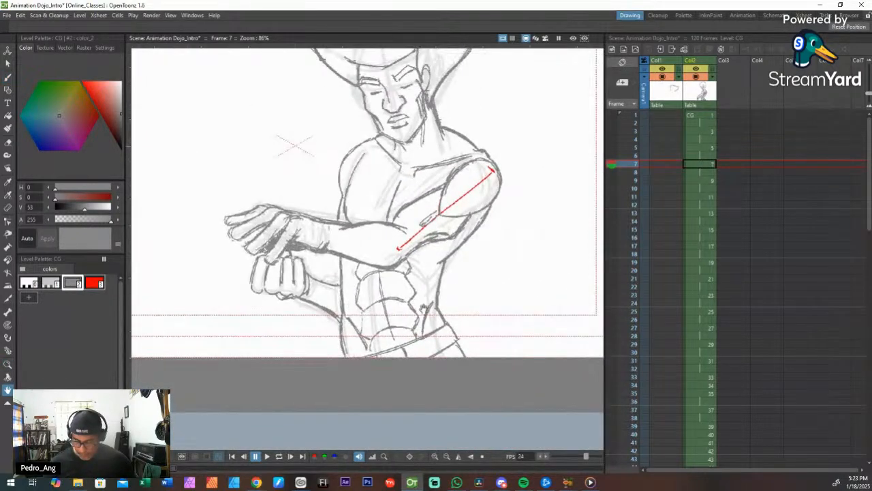
left_click_drag(341, 209, 342, 220)
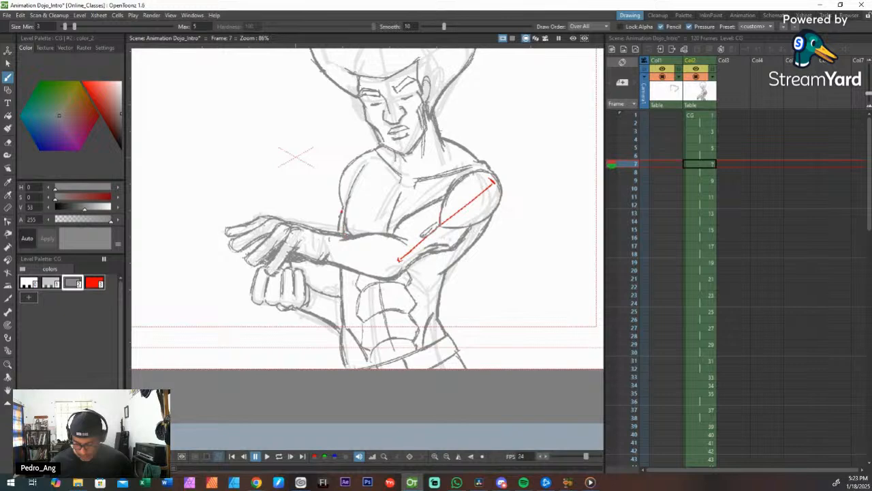
Step: Flip back and forth through the drawings between about frames 5 and 16 to check the motion of the cleaned-up arms and hands
key("shift+space")
mouse_move(432, 211)
left_mouse_down()
mouse_move(434, 251)
mouse_move(461, 241)
mouse_move(449, 202)
left_mouse_up()
key("shift+space")
key("Up")
key("Up")
key("Up")
key("Up")
key("Up")
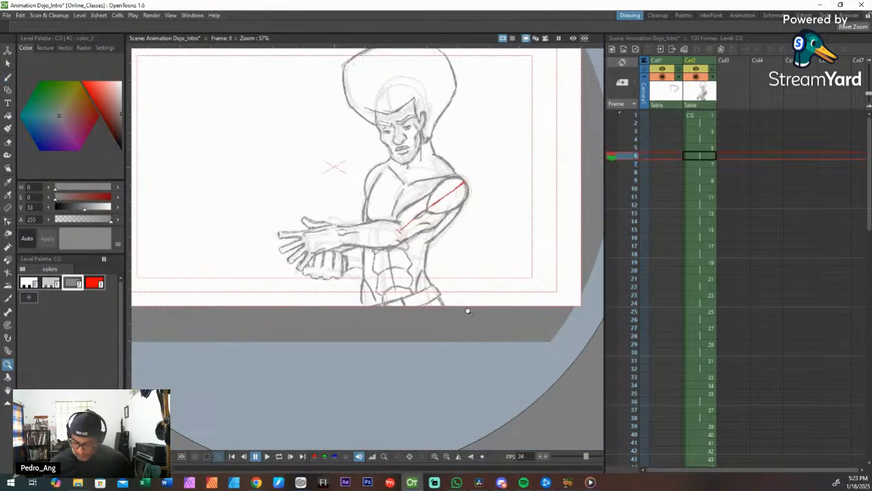
key("Down")
key("Down")
key("Down")
key("Down")
key("Down")
key("Down")
key("Down")
key("Down")
key("Down")
key("Down")
key("Down")
key("Down")
key("Down")
key("Down")
key("Down")
key("Down")
key("Down")
key("Down")
key("Down")
key("Down")
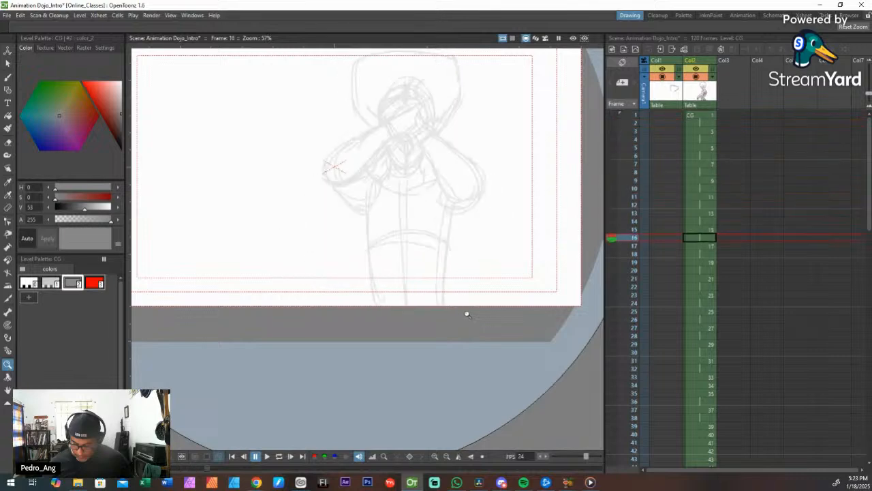
key("Up")
key("Up")
key("Up")
key("Up")
key("Up")
key("Up")
key("Up")
key("Up")
key("Up")
key("Up")
key("Up")
key("Up")
key("Up")
key("Up")
key("Up")
key("Up")
key("Up")
key("Up")
key("Up")
key("Up")
key("Up")
key("Up")
key("Up")
key("Up")
key("Up")
key("Up")
key("Up")
key("Up")
key("Up")
key("Up")
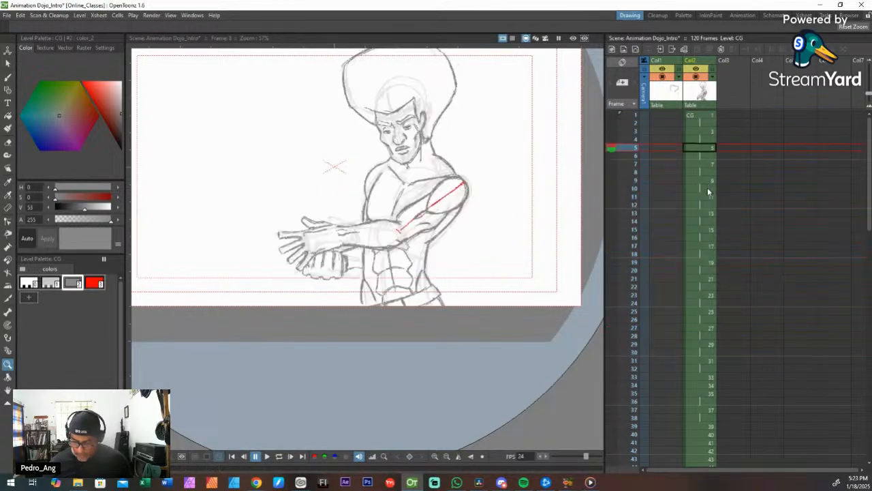
Step: Flip between the drawings on frames 5, 7 and 9 to compare the arm and torso poses
key("Down")
key("Down")
key("Down")
key("Down")
key("Down")
key("Down")
key("Down")
key("Down")
key("Down")
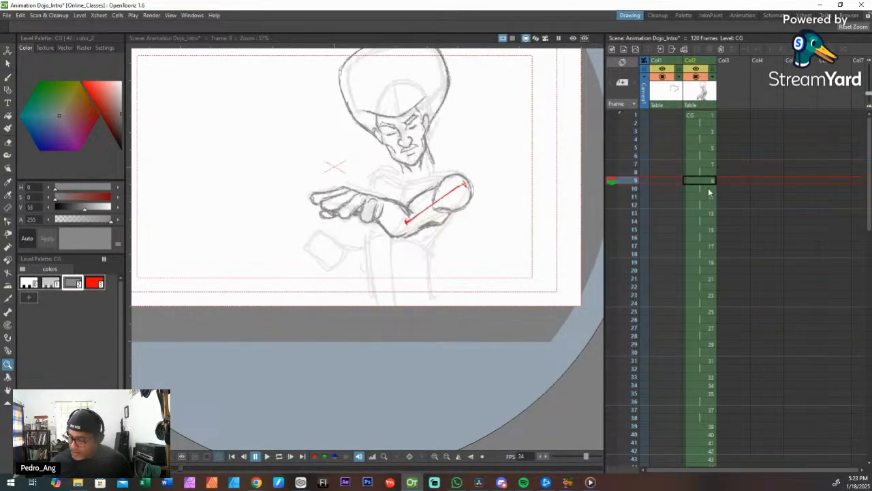
key("Up")
key("Up")
key("Up")
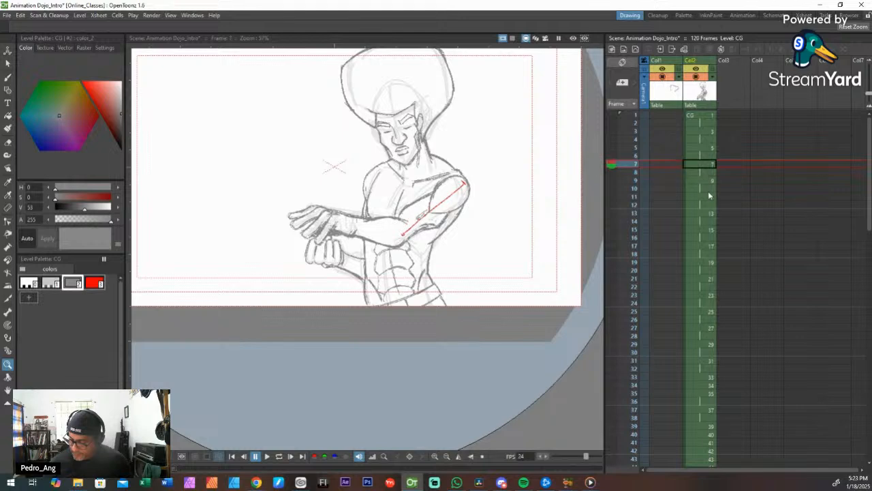
key("Down")
key("Down")
key("Up")
key("Down")
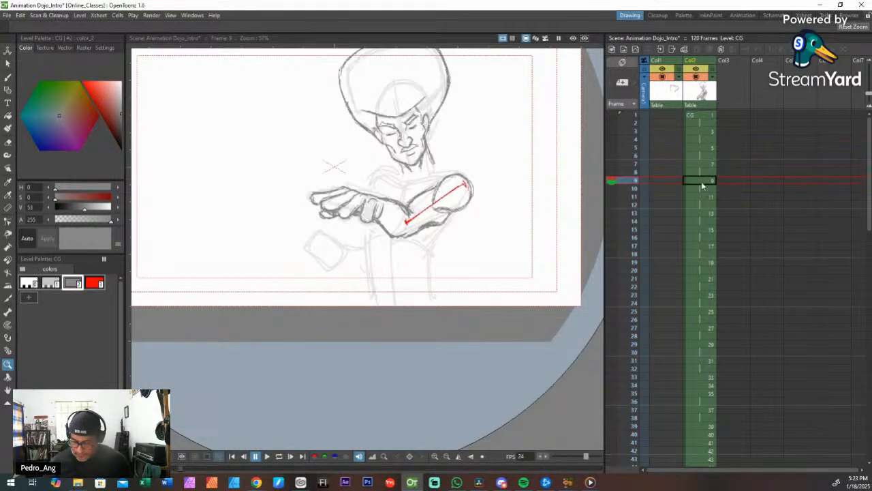
Step: Show frame 7 as onion skin and draw frame 9's neck-to-shoulder slopes, far shoulder and chest lines in dark grey
left_click(612, 167)
scroll(477, 153, "up", 2)
key("b")
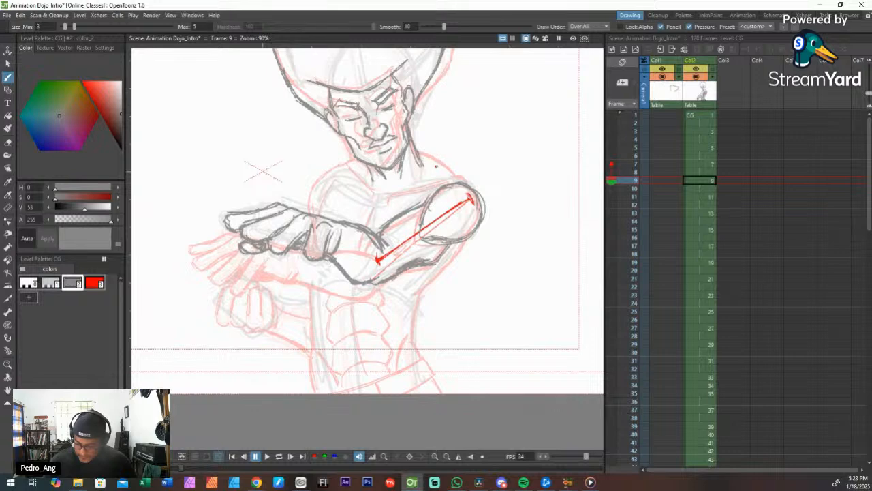
left_click_drag(417, 152, 464, 180)
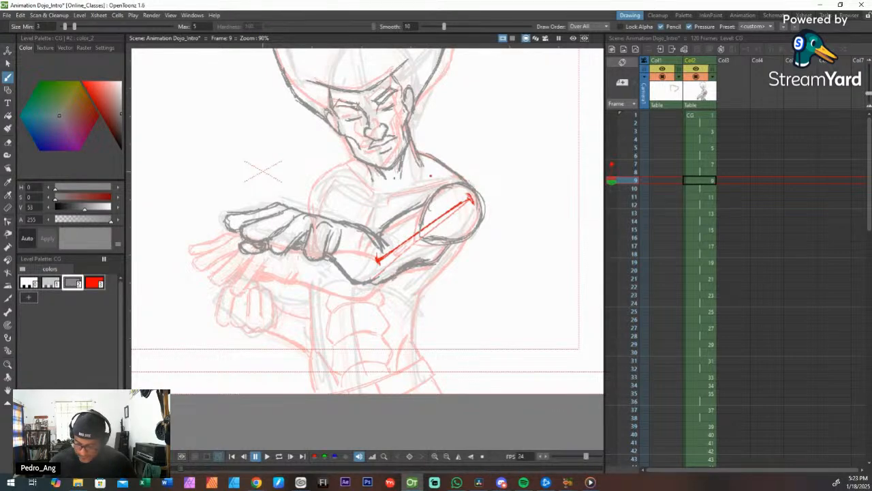
left_click_drag(355, 159, 297, 207)
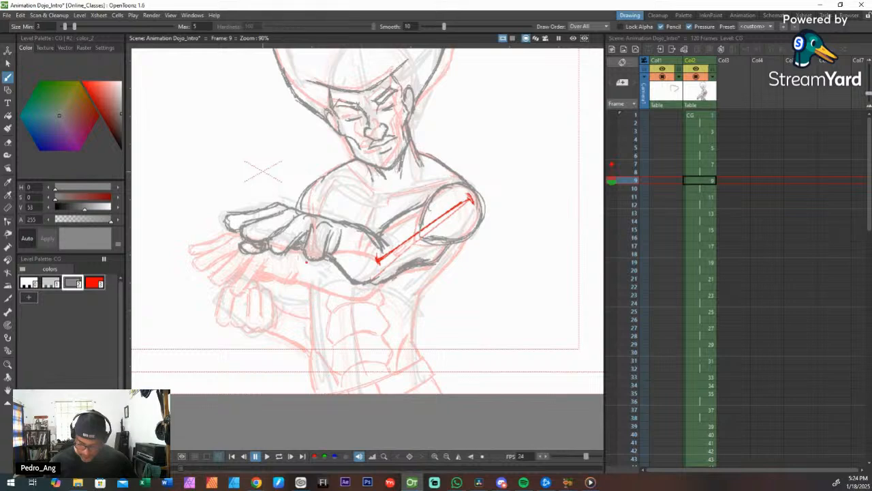
left_click_drag(304, 255, 310, 280)
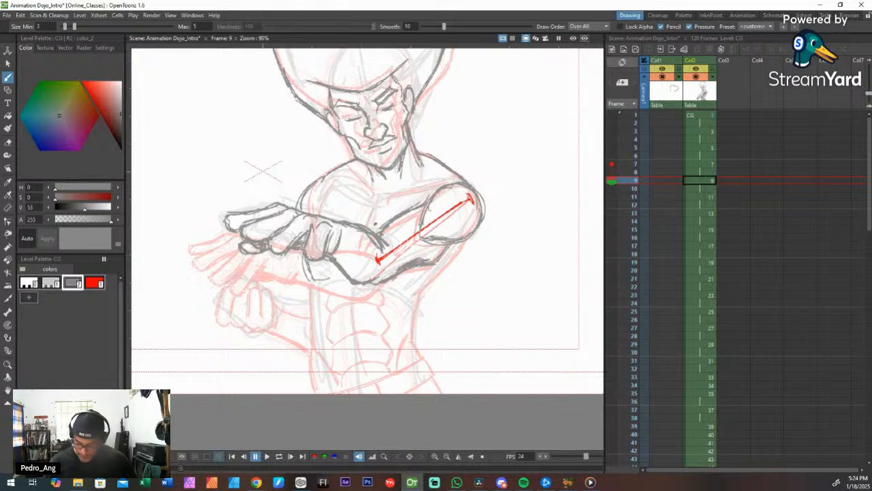
mouse_move(374, 223)
left_mouse_down()
mouse_move(373, 196)
mouse_move(371, 203)
mouse_move(336, 175)
left_mouse_up()
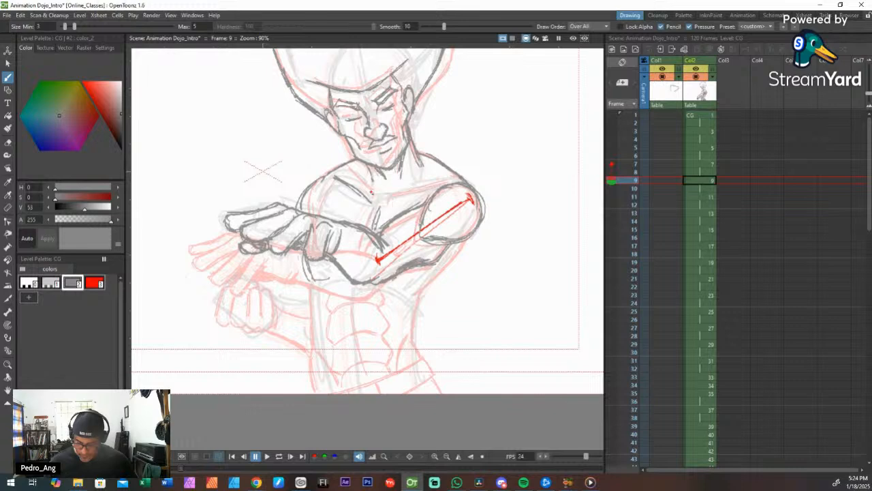
Step: Erase the far shoulder contour on frame 9 and draw both collarbones meeting below the neck
key("e")
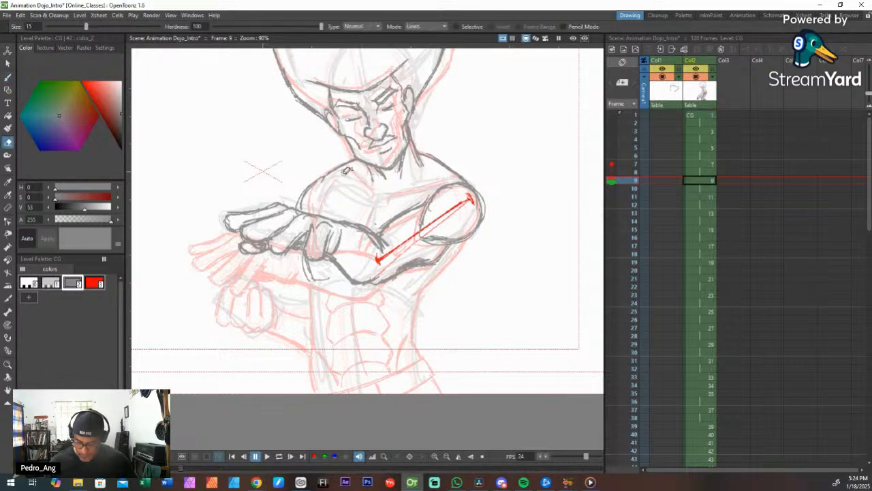
mouse_move(346, 170)
left_mouse_down()
mouse_move(352, 159)
mouse_move(304, 194)
left_mouse_up()
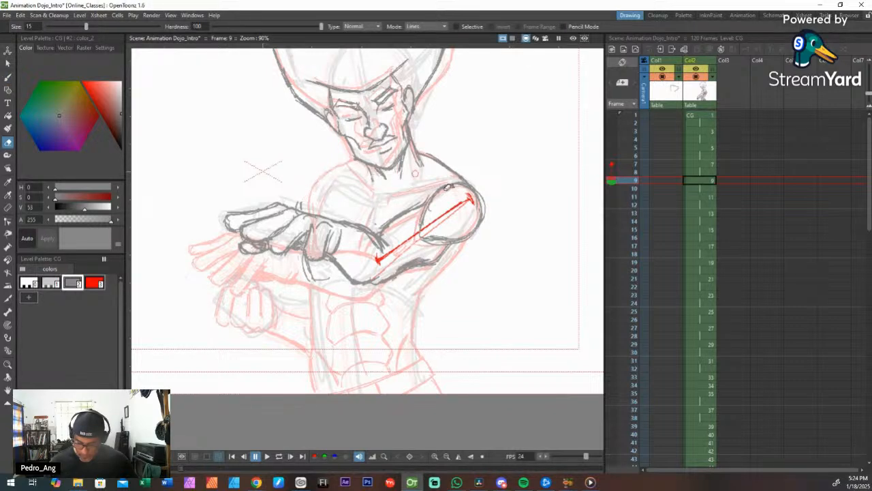
key("b")
left_click_drag(341, 172, 369, 194)
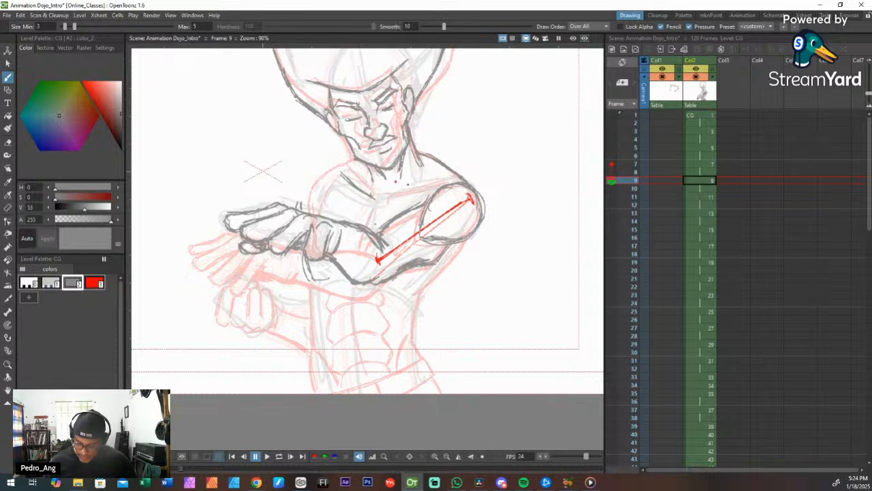
key("ctrl+z")
left_click_drag(340, 167, 370, 192)
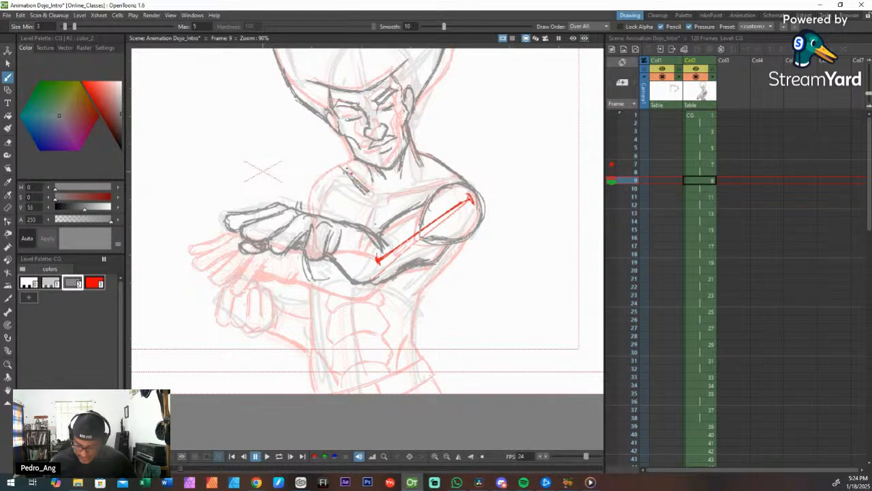
key("ctrl+z")
key("ctrl+z")
left_click_drag(338, 165, 370, 194)
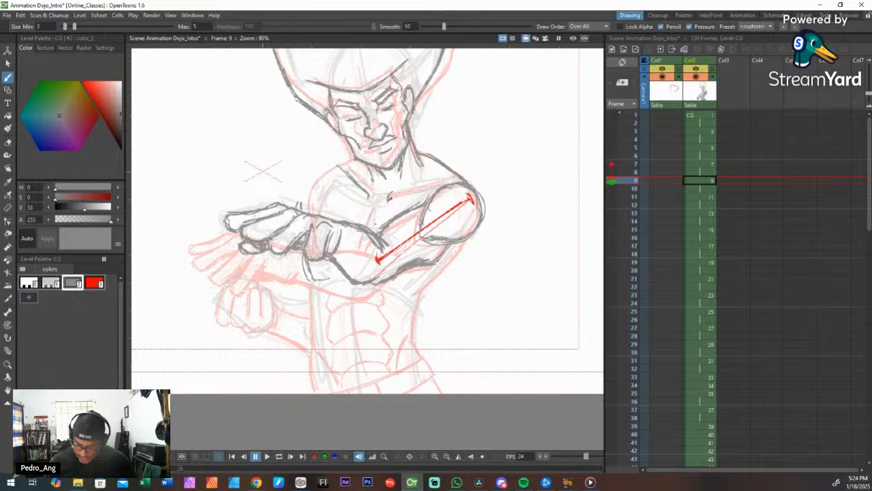
left_click_drag(390, 193, 445, 179)
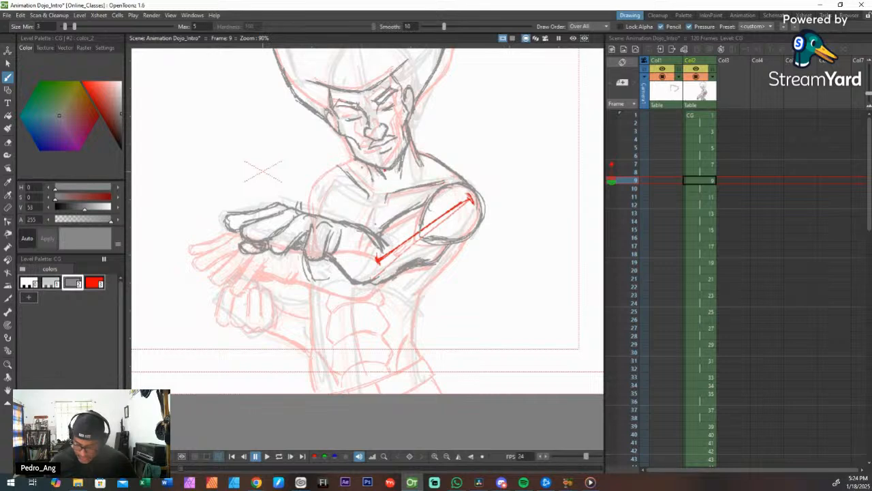
Step: Redraw the far shoulder contour and clean up the chest lines beside it on frame 9
mouse_move(319, 171)
left_mouse_down()
mouse_move(318, 211)
mouse_move(330, 182)
mouse_move(314, 215)
mouse_move(307, 193)
mouse_move(337, 165)
left_mouse_up()
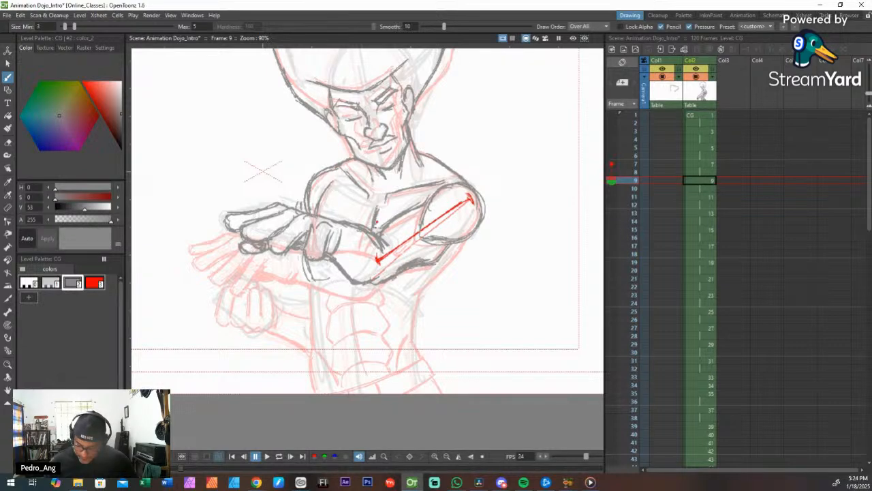
key("a")
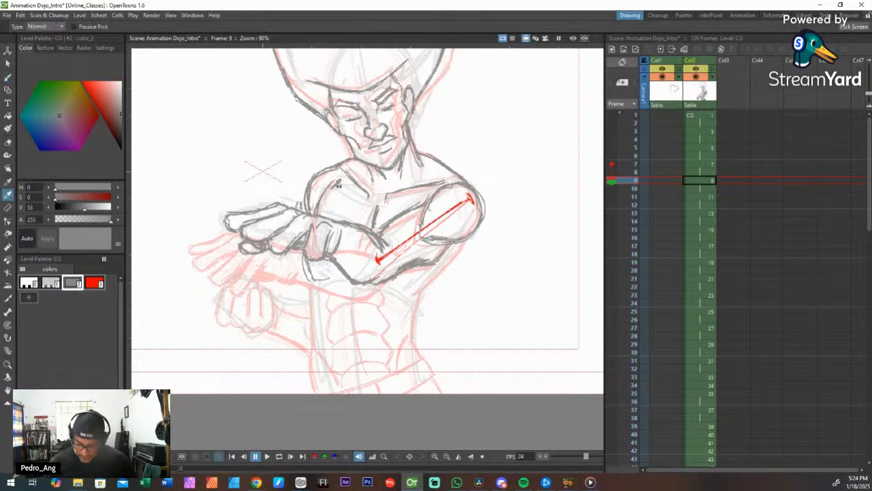
left_click_drag(318, 209, 335, 184)
key("b")
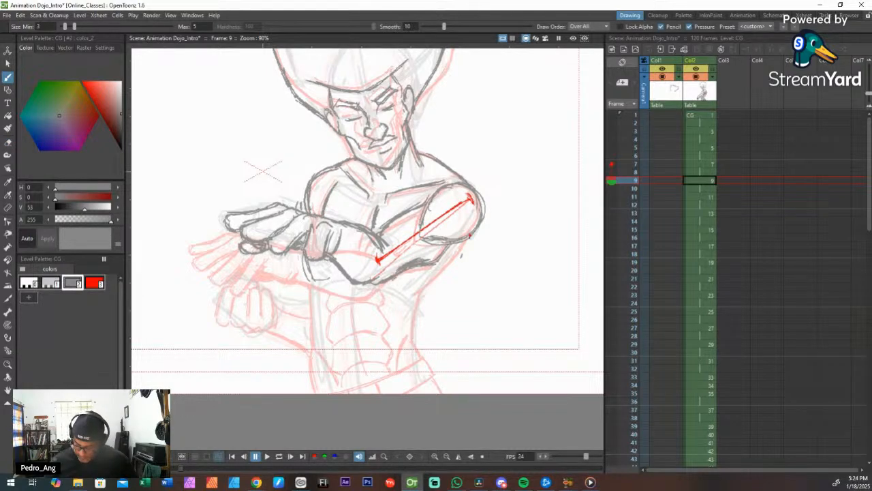
Step: Draw the near side of frame 9's torso from under the raised upper arm down to the waist
left_click_drag(469, 237, 427, 286)
left_click_drag(459, 251, 420, 295)
mouse_move(421, 296)
left_mouse_down()
mouse_move(435, 337)
mouse_move(424, 360)
left_mouse_up()
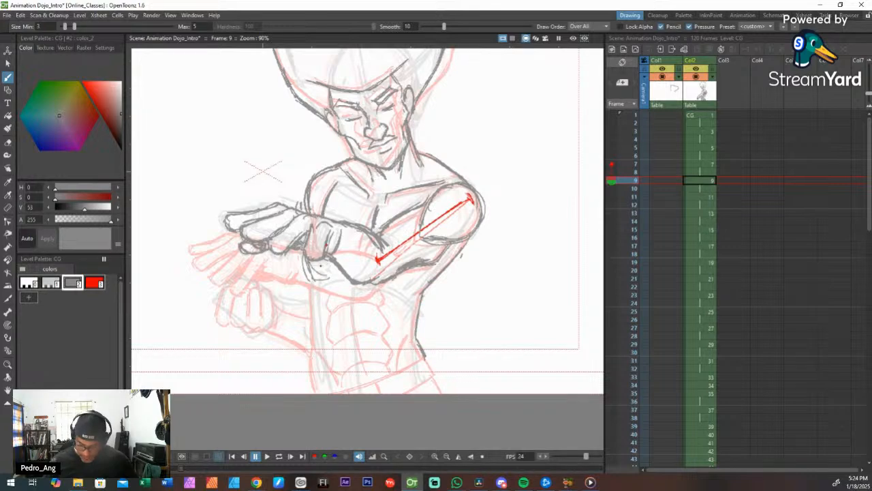
Step: Clear the stray strokes below the wrist, draw the far torso side and hip lines, and refine the near waist contour
key("a")
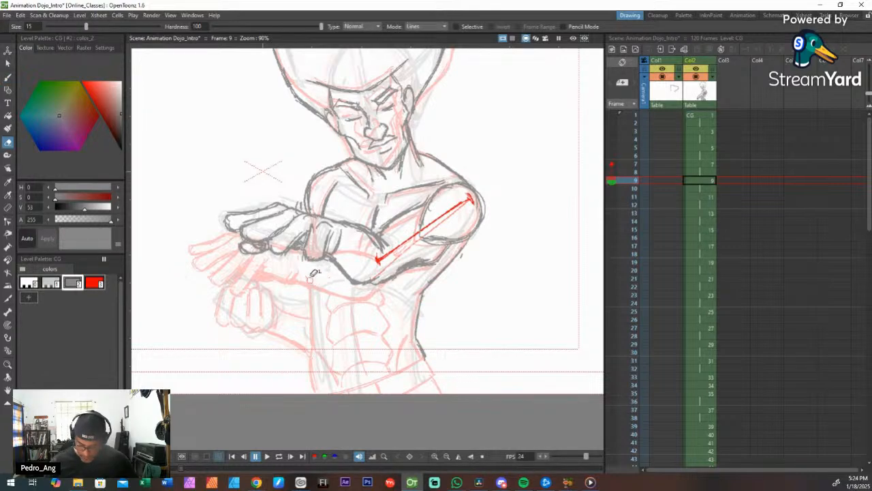
key("b")
mouse_move(322, 264)
left_mouse_down()
mouse_move(335, 271)
mouse_move(319, 278)
mouse_move(316, 390)
left_mouse_up()
mouse_move(320, 346)
left_mouse_down()
mouse_move(317, 375)
mouse_move(340, 385)
left_mouse_up()
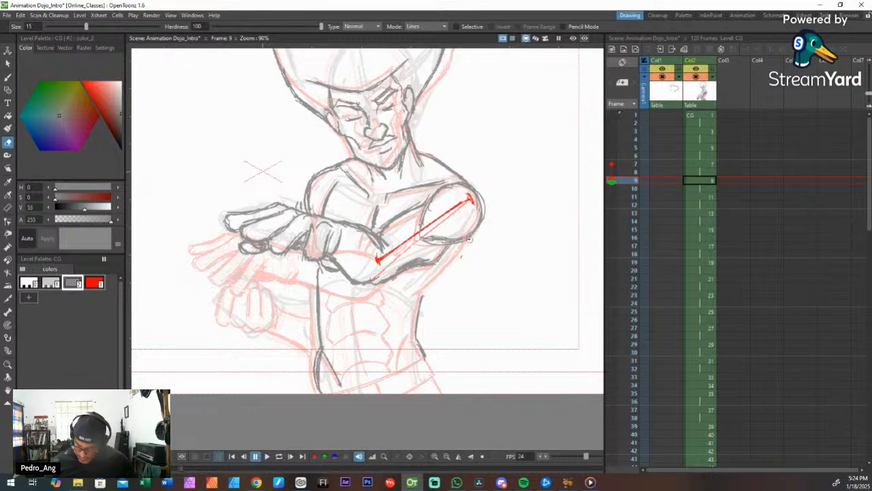
left_click_drag(423, 292, 419, 338)
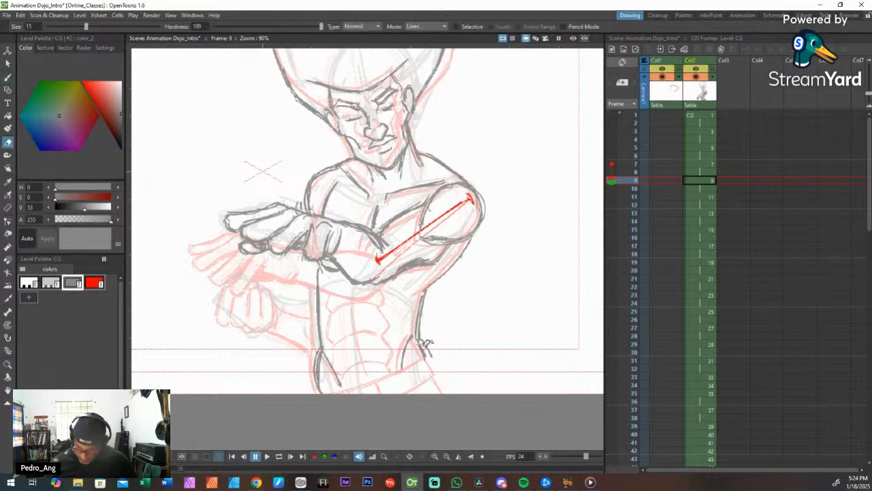
left_click_drag(430, 362, 419, 338)
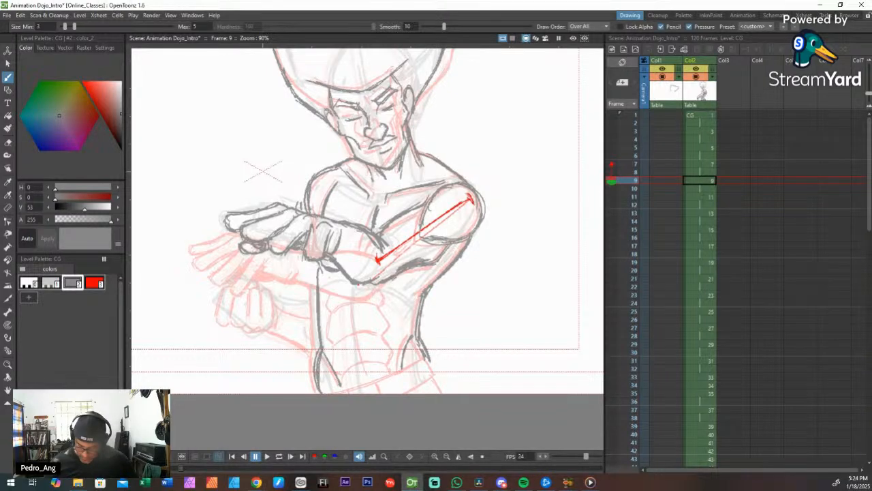
Step: Draw the abdominal centre line, cross divisions and outer contours of the stomach muscles on frame 9
left_click_drag(358, 285, 373, 375)
left_click_drag(348, 335, 380, 330)
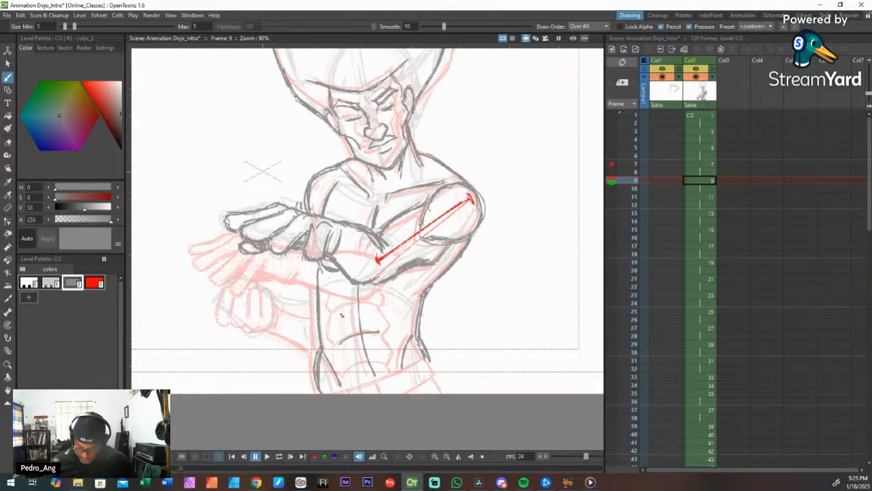
mouse_move(336, 315)
left_mouse_down()
mouse_move(372, 302)
mouse_move(350, 278)
left_mouse_up()
mouse_move(337, 321)
left_mouse_down()
mouse_move(339, 347)
mouse_move(392, 318)
mouse_move(392, 363)
mouse_move(340, 348)
mouse_move(383, 366)
left_mouse_up()
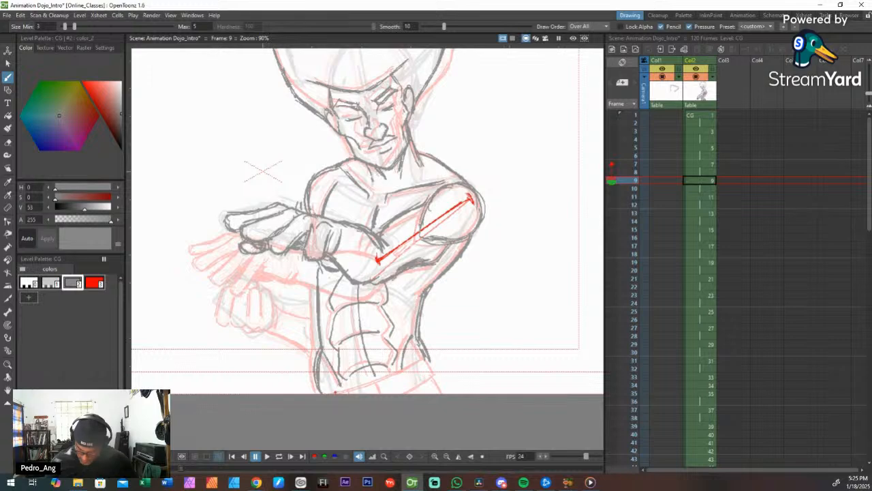
Step: Draw the waistband across frame 9's hips and the short trouser lines below it
left_click_drag(336, 392, 425, 358)
mouse_move(363, 391)
left_mouse_down()
mouse_move(431, 362)
mouse_move(436, 375)
mouse_move(404, 393)
mouse_move(442, 393)
left_mouse_up()
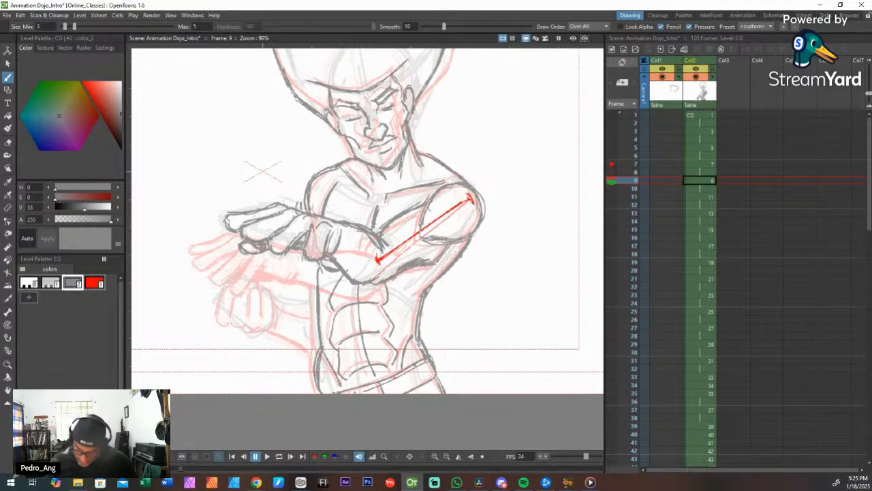
left_click_drag(403, 370, 364, 383)
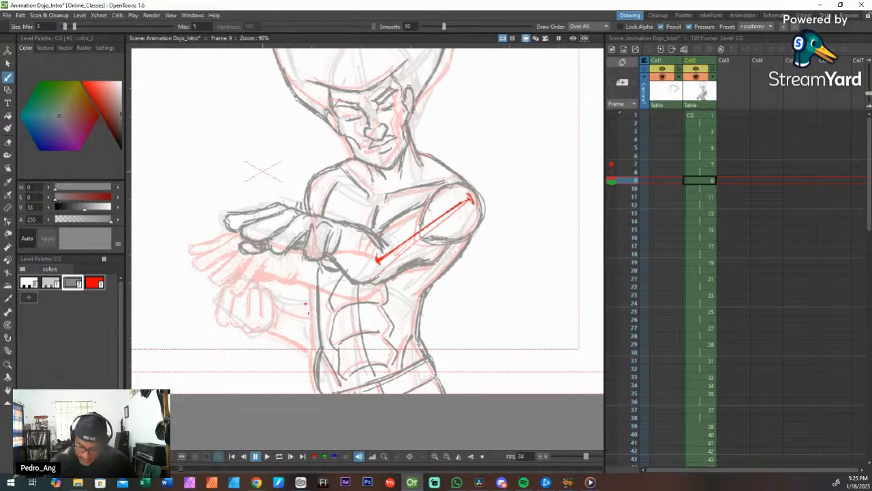
Step: Erase the far torso and hip contour and redraw it further out, from below the wrist to the waistband
key("a")
mouse_move(319, 270)
left_mouse_down()
mouse_move(317, 349)
mouse_move(315, 308)
left_mouse_up()
key("b")
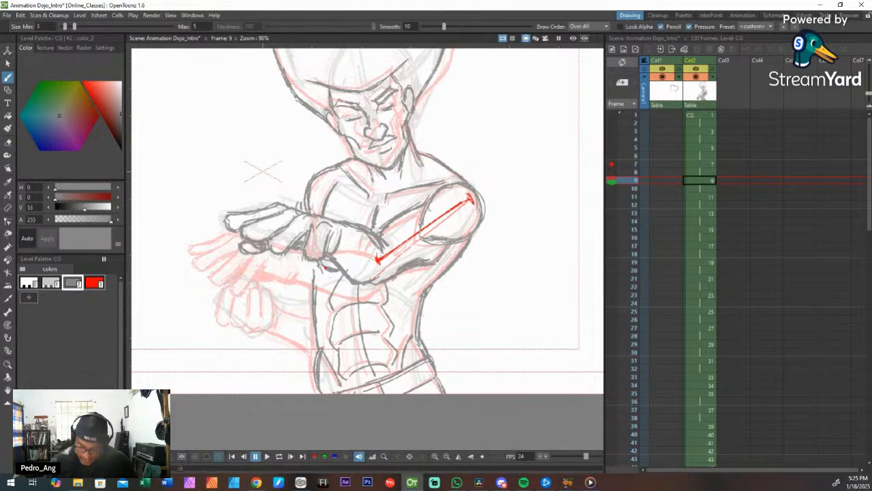
left_click_drag(316, 264, 313, 326)
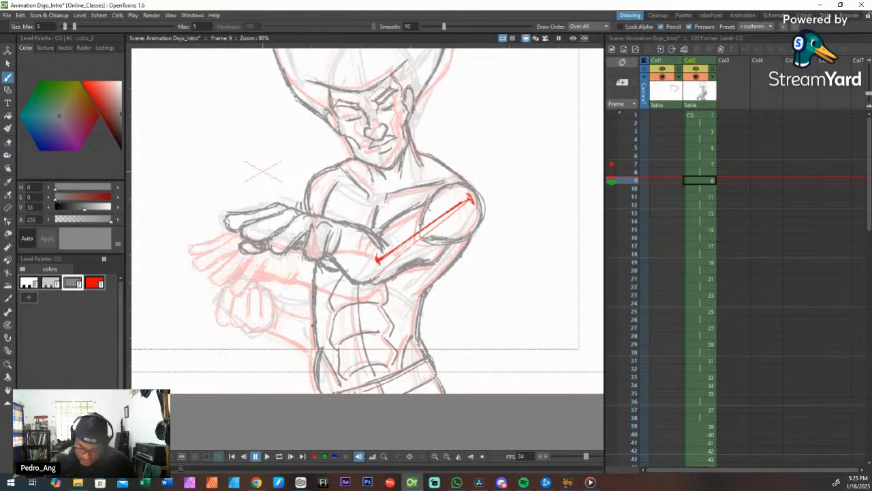
left_click_drag(318, 356, 317, 391)
key("a")
left_click_drag(318, 354, 319, 394)
key("b")
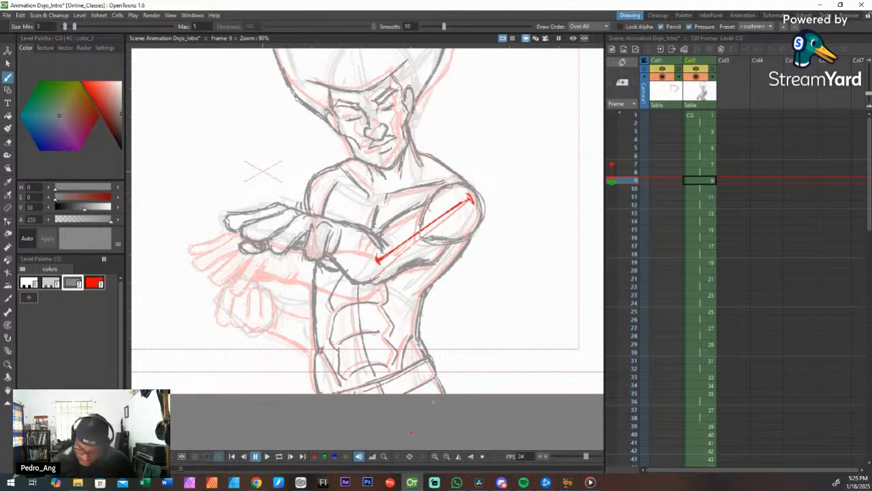
Step: Erase the waistband lines across the hips on frame 9 and try a new upper waistband stroke
key("a")
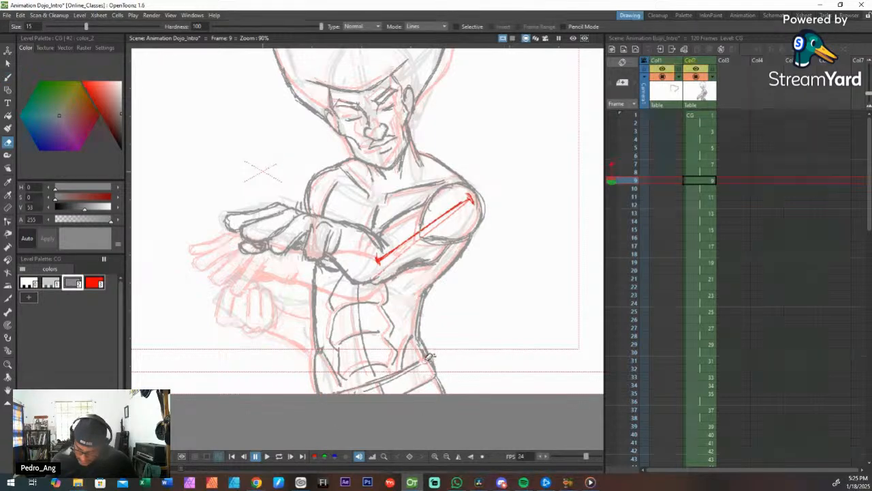
mouse_move(428, 356)
left_mouse_down()
mouse_move(382, 382)
mouse_move(330, 394)
left_mouse_up()
key("b")
left_click_drag(420, 355, 413, 364)
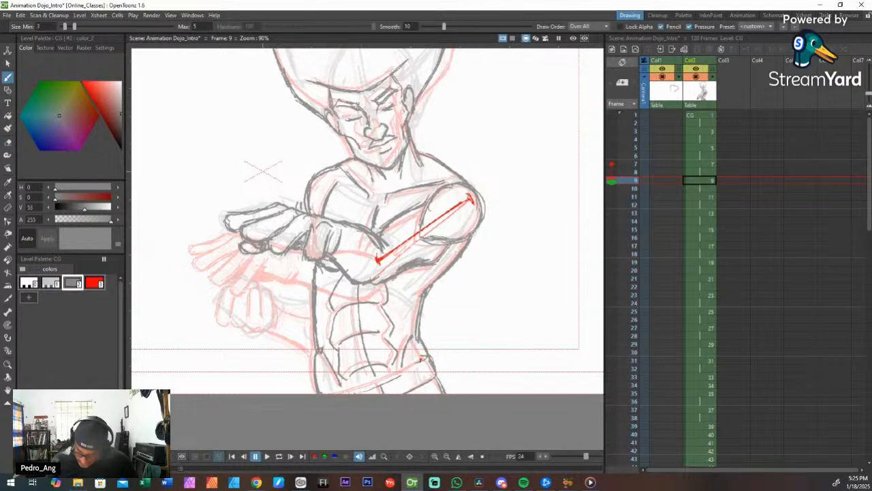
key("ctrl+z")
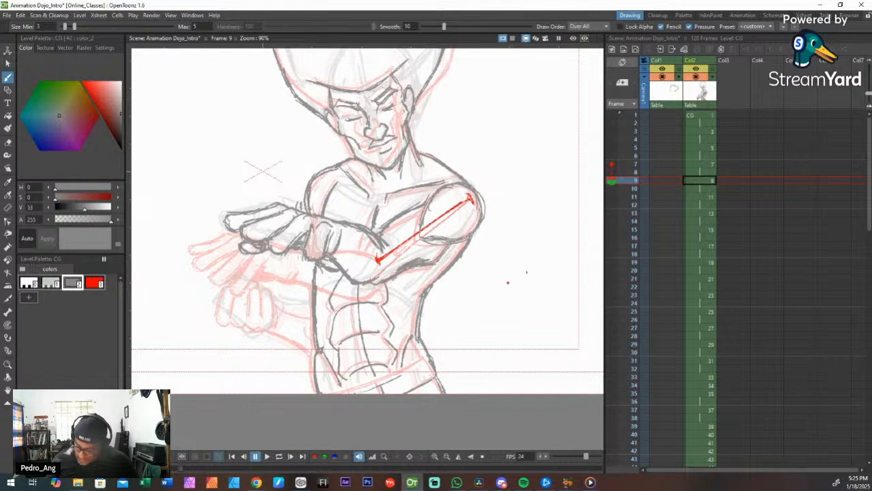
Step: Make loose practice strokes in the empty area beside the torso, undoing the unwanted ones
mouse_move(522, 265)
left_mouse_down()
mouse_move(512, 298)
mouse_move(463, 328)
left_mouse_up()
key("ctrl+z")
mouse_move(517, 270)
left_mouse_down()
mouse_move(507, 291)
mouse_move(487, 298)
mouse_move(545, 259)
mouse_move(535, 256)
left_mouse_up()
key("ctrl+z")
key("ctrl+z")
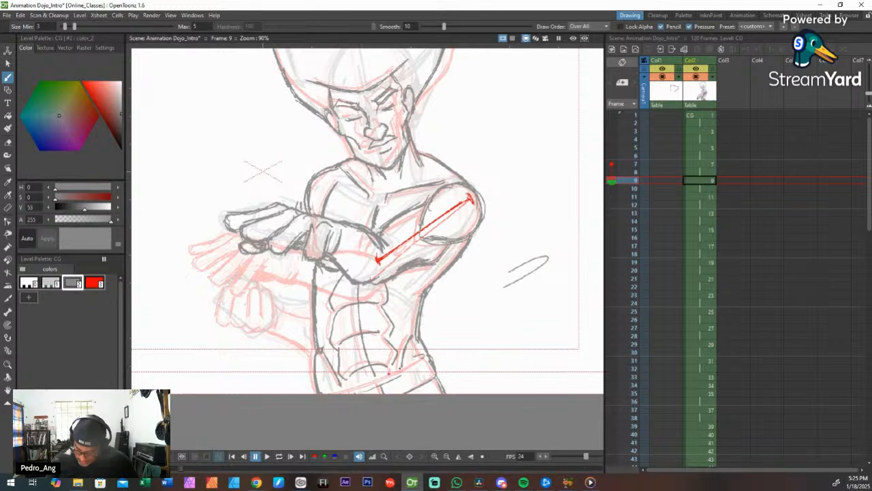
Step: Redraw the upper waistband line across frame 9's hips, undoing the strokes that miss the intended angle
left_click_drag(429, 356, 376, 385)
left_click_drag(428, 360, 356, 391)
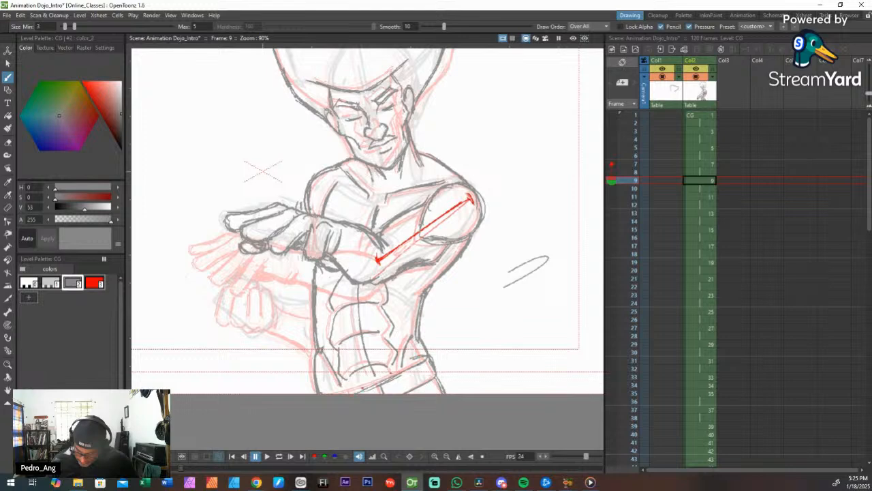
left_click_drag(423, 356, 351, 393)
key("ctrl+z")
key("ctrl+z")
key("ctrl+z")
key("ctrl+z")
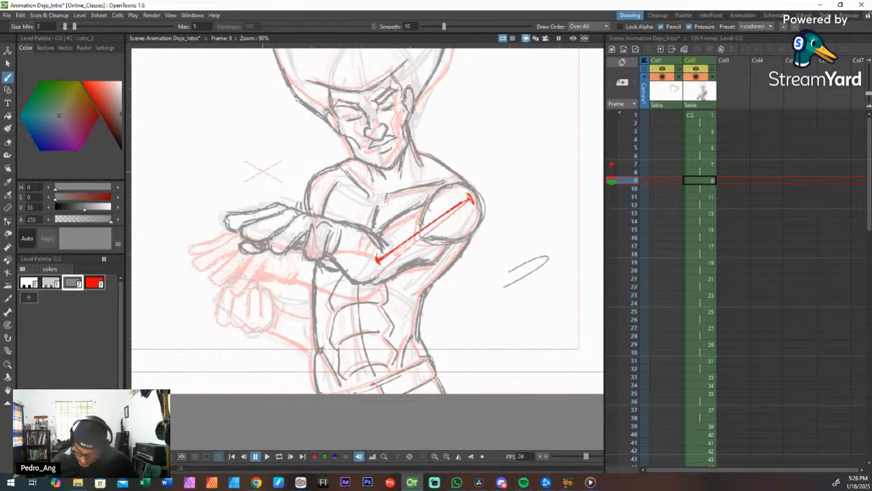
key("a")
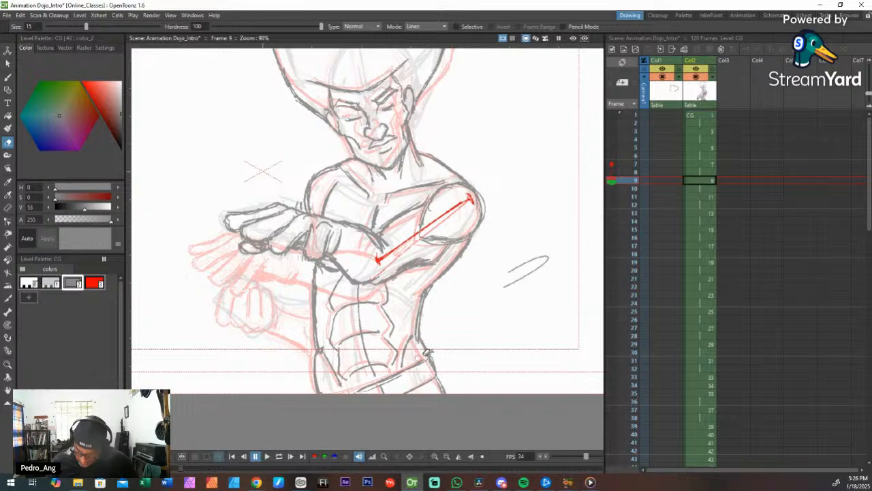
key("b")
left_click_drag(427, 358, 339, 394)
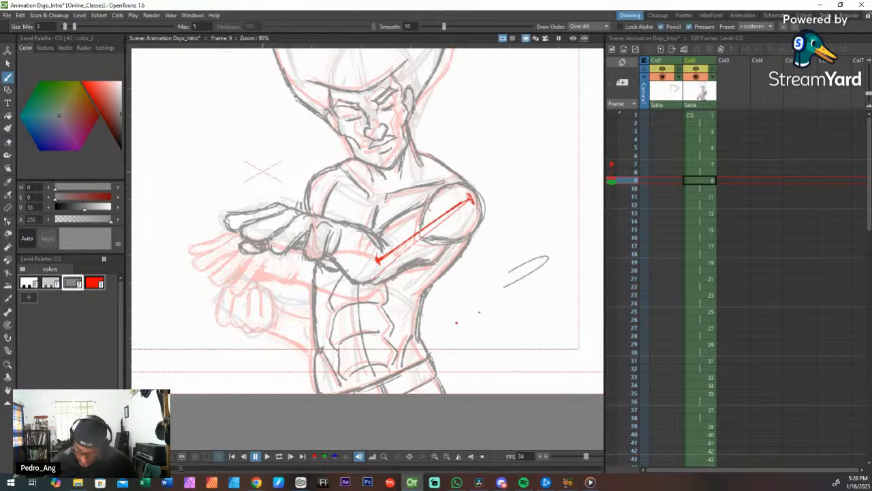
Step: Erase the stray practice strokes in the empty area beside frame 9's torso
key("e")
mouse_move(525, 272)
left_mouse_down()
mouse_move(543, 247)
mouse_move(547, 262)
mouse_move(528, 276)
mouse_move(519, 248)
left_mouse_up()
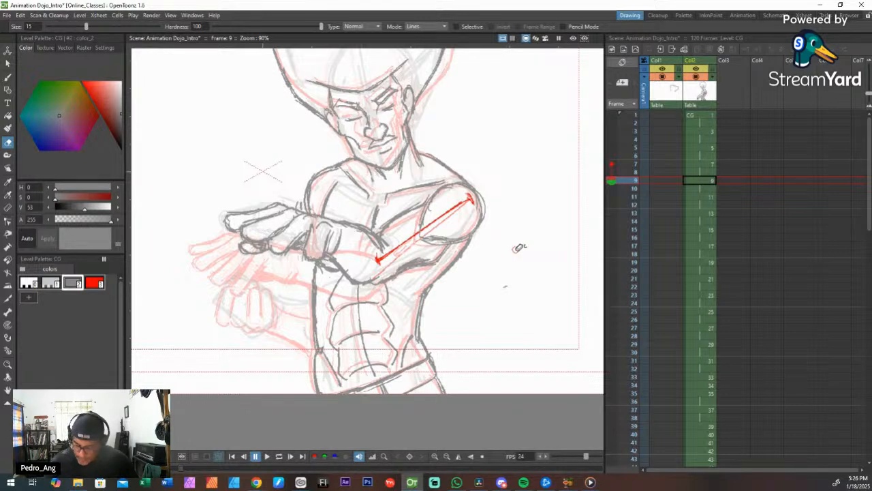
key("b")
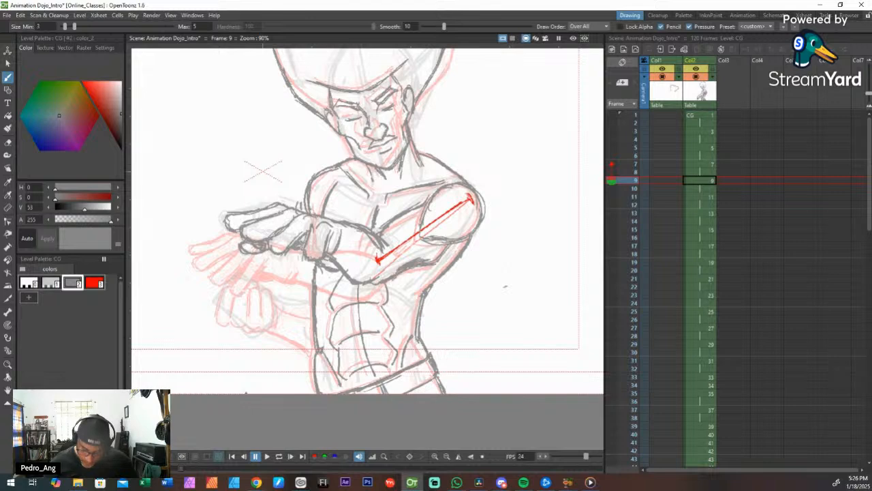
Step: Flip between the drawings on frames 5, 7 and 9 to compare the outstretched hand and the lower fist
key("space")
left_click_drag(440, 311, 492, 290)
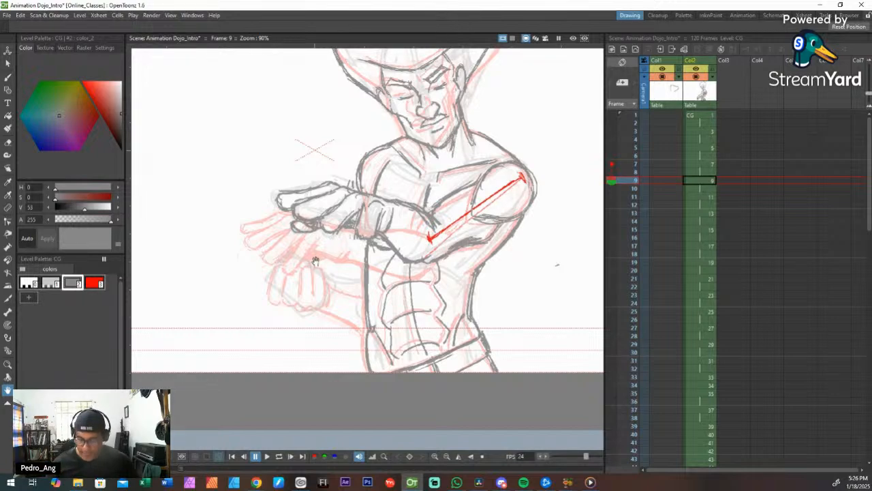
key("shift+space")
left_click_drag(315, 259, 351, 245)
key("space")
left_click_drag(360, 287, 373, 282)
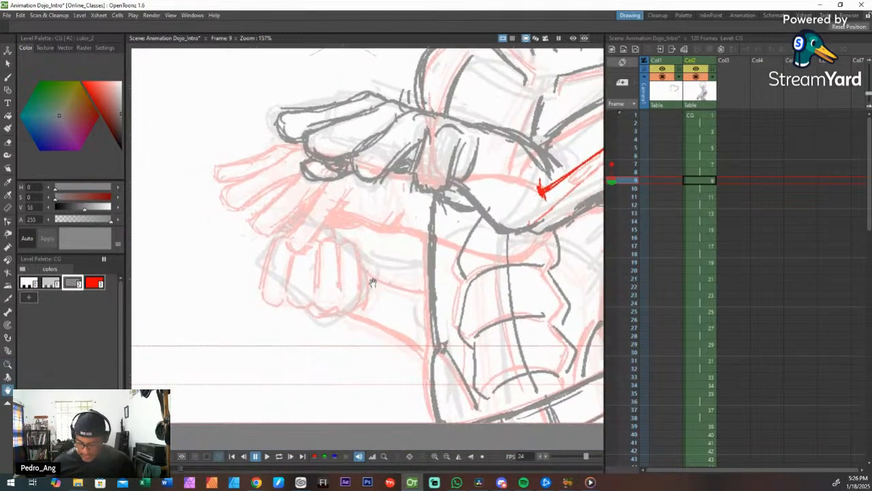
key("Up")
key("Up")
key("Up")
key("Up")
key("Up")
key("Up")
key("Down")
key("Down")
key("Down")
key("Down")
key("Down")
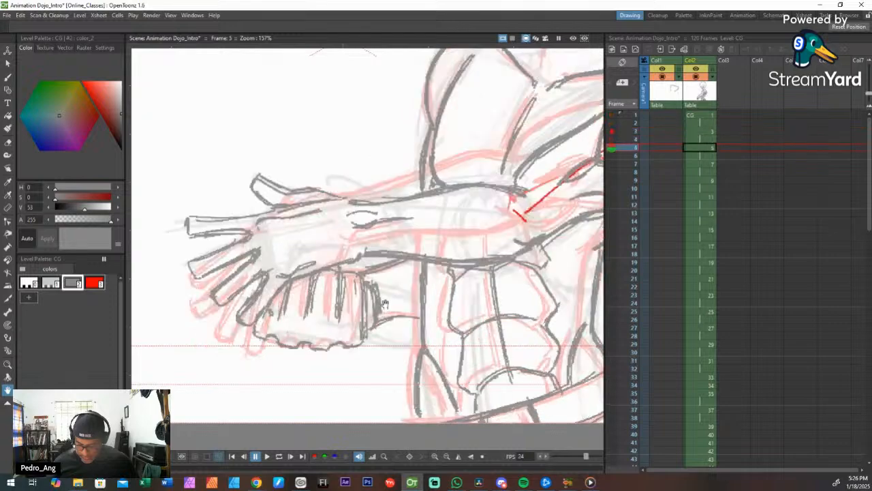
key("Up")
key("Up")
key("Up")
key("Up")
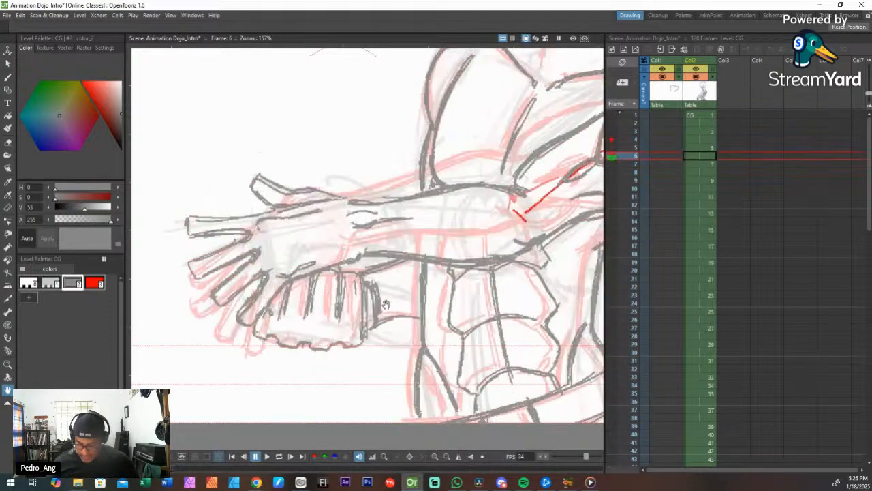
key("Down")
key("Down")
key("Down")
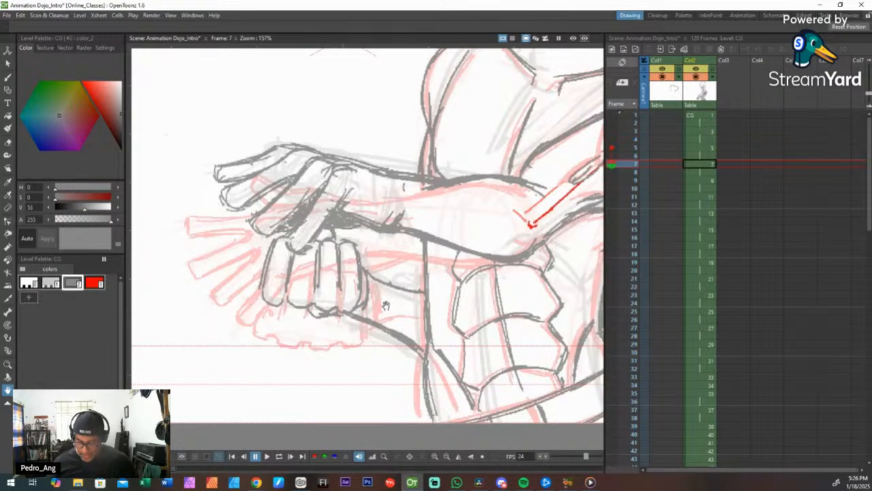
Step: Enlarge the lower fist on frame 7 to about 108%, shift it slightly, and patch its outline
key("s")
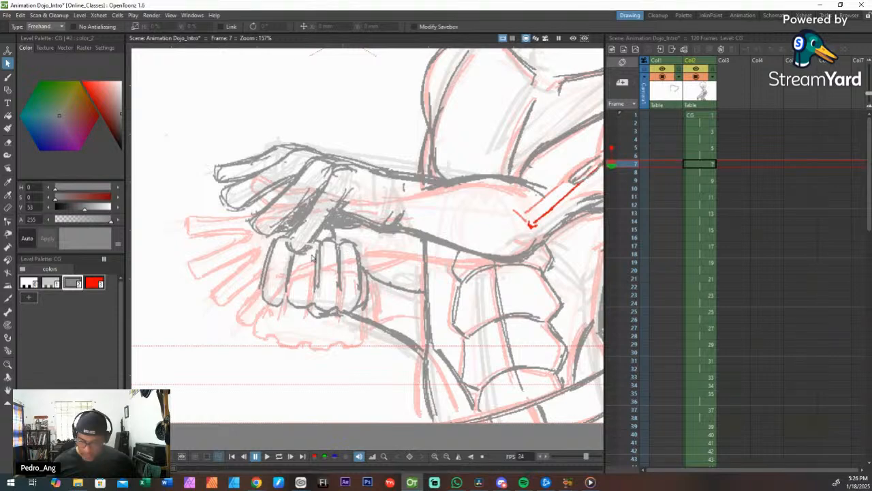
mouse_move(366, 262)
left_mouse_down()
mouse_move(364, 313)
mouse_move(296, 327)
mouse_move(258, 253)
mouse_move(325, 245)
left_mouse_up()
left_click_drag(309, 275, 311, 300)
left_click_drag(373, 254, 356, 249)
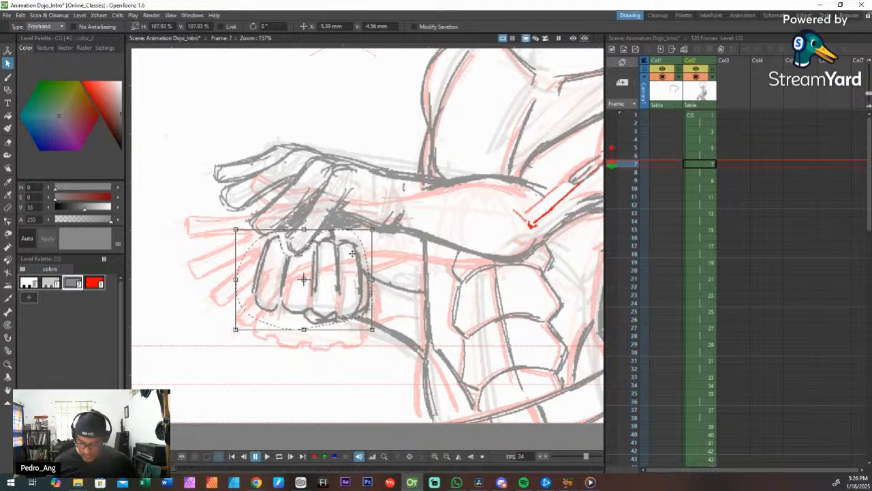
key("b")
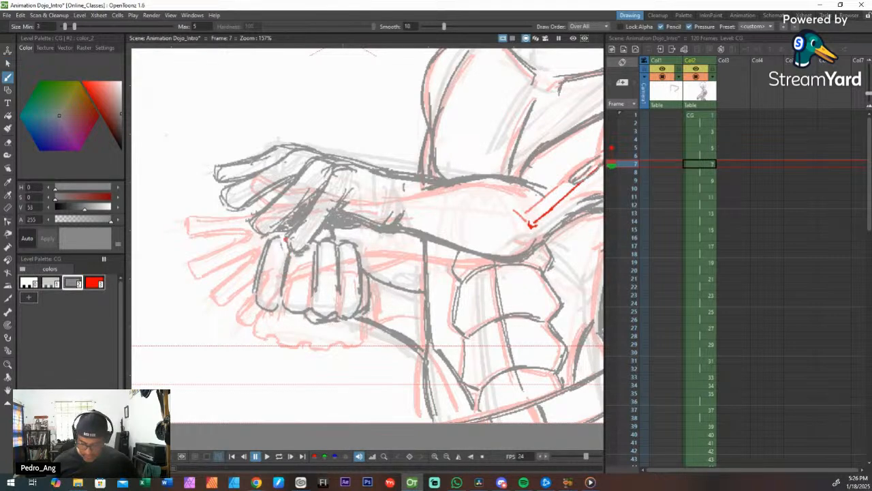
mouse_move(285, 239)
left_mouse_down()
mouse_move(263, 259)
mouse_move(267, 312)
mouse_move(280, 305)
mouse_move(301, 317)
mouse_move(295, 302)
mouse_move(332, 322)
mouse_move(339, 312)
mouse_move(364, 312)
mouse_move(356, 250)
mouse_move(359, 305)
mouse_move(346, 242)
mouse_move(338, 274)
mouse_move(331, 241)
mouse_move(311, 236)
mouse_move(332, 229)
left_mouse_up()
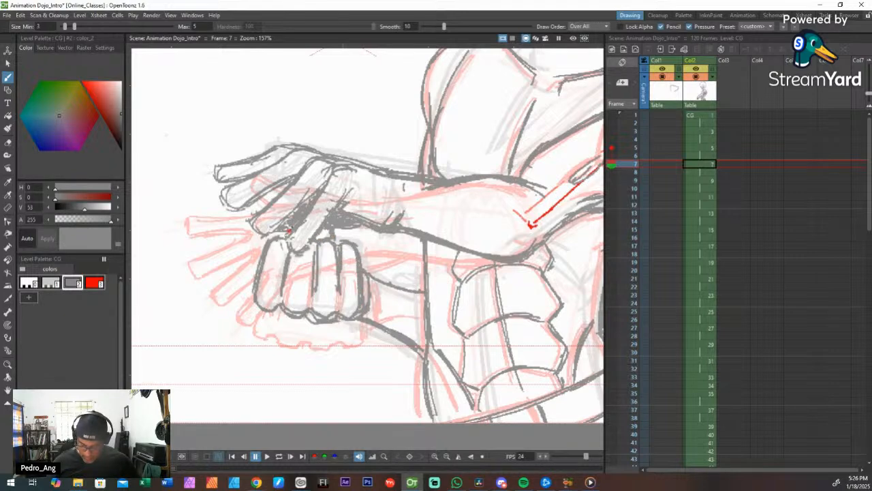
Step: On frame 9, draw the outline of the lower fist, with angled knuckles and a scalloped finger edge
left_click(707, 181)
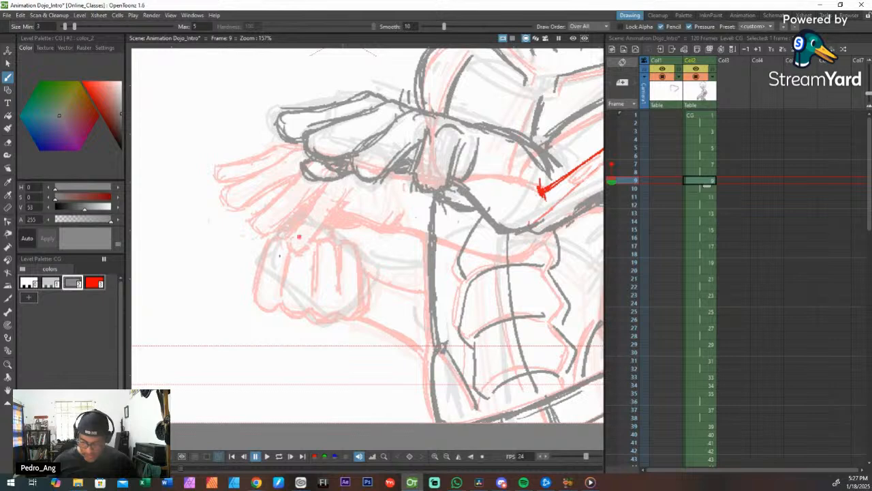
mouse_move(260, 255)
left_mouse_down()
mouse_move(304, 206)
mouse_move(355, 236)
left_mouse_up()
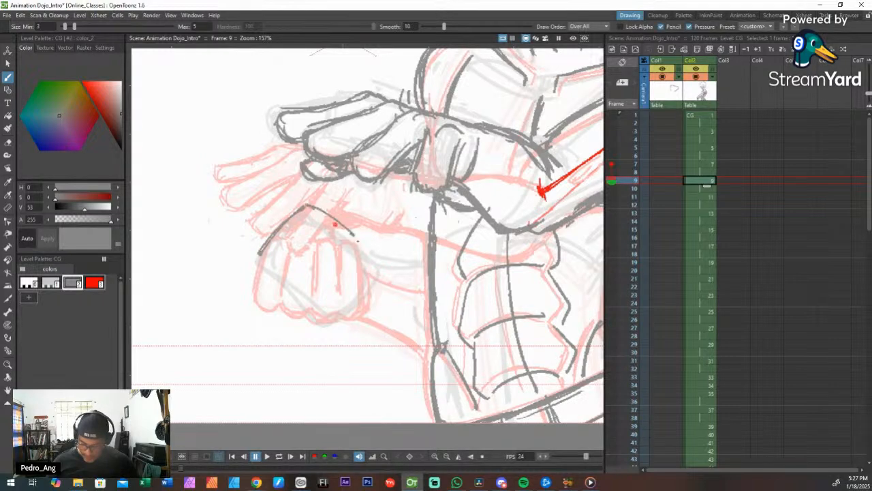
mouse_move(315, 208)
left_mouse_down()
mouse_move(370, 252)
mouse_move(342, 326)
mouse_move(282, 297)
mouse_move(257, 265)
mouse_move(269, 286)
mouse_move(346, 328)
left_mouse_up()
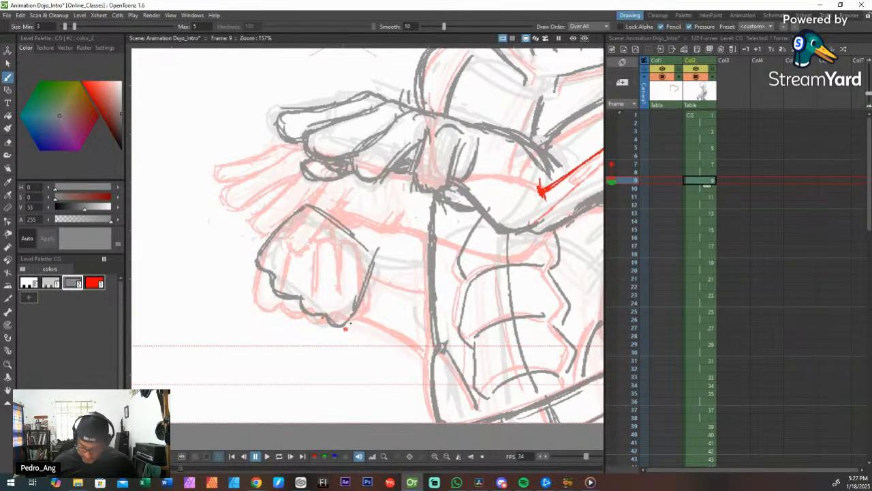
Step: Draw the finger divisions and knuckle bumps inside frame 9's fist and build up its wrist-side edge
mouse_move(300, 249)
left_mouse_down()
mouse_move(324, 236)
mouse_move(330, 243)
mouse_move(312, 275)
left_mouse_up()
left_click_drag(346, 228, 311, 280)
mouse_move(361, 242)
left_mouse_down()
mouse_move(333, 298)
mouse_move(358, 244)
left_mouse_up()
left_click_drag(323, 218, 336, 232)
left_click_drag(303, 207, 322, 215)
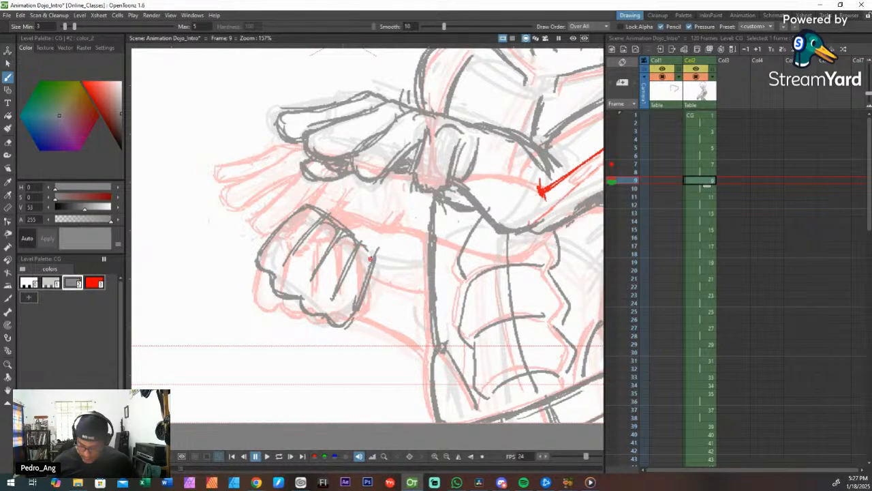
left_click_drag(375, 246, 364, 311)
left_click_drag(380, 274, 360, 314)
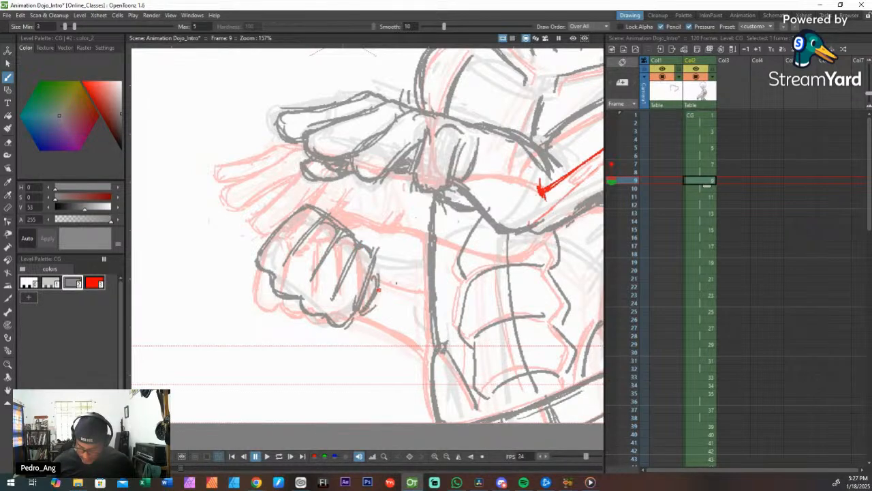
Step: Draw the upper and lower forearm lines joining frame 9's fist to the torso, and reinforce the torso contour
mouse_move(375, 272)
left_mouse_down()
mouse_move(428, 281)
mouse_move(380, 270)
mouse_move(419, 277)
mouse_move(419, 286)
left_mouse_up()
key("ctrl+z")
key("ctrl+z")
left_click_drag(364, 313, 430, 349)
left_click_drag(411, 337, 433, 351)
left_click_drag(415, 275, 426, 273)
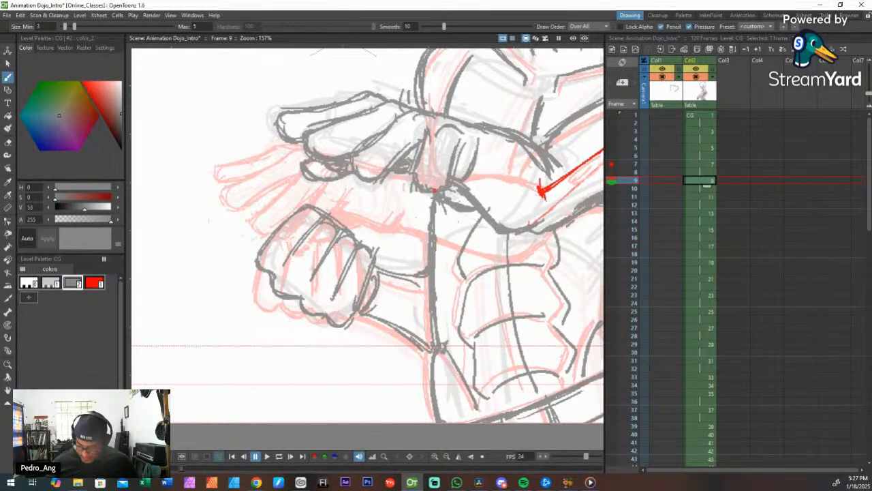
left_click_drag(433, 192, 430, 221)
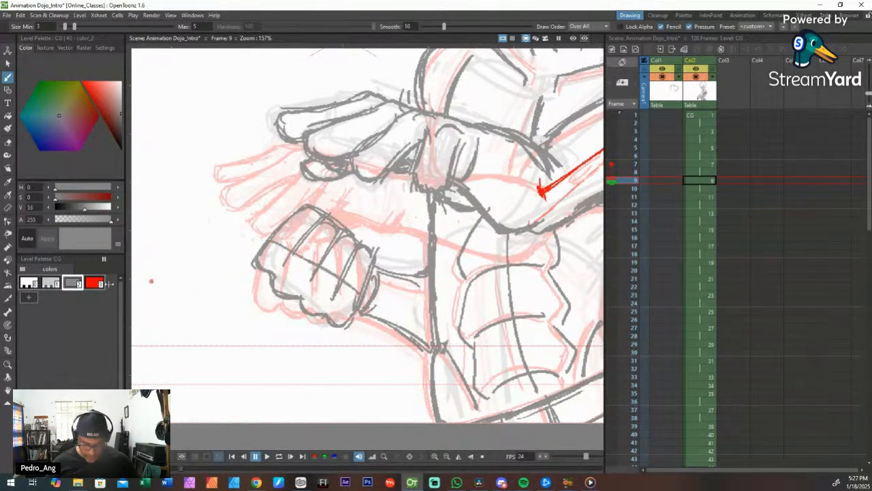
Step: Tone down the guide line across frame 9's fist with light grey color_1 and retrace the fingers in color_2
left_click(51, 282)
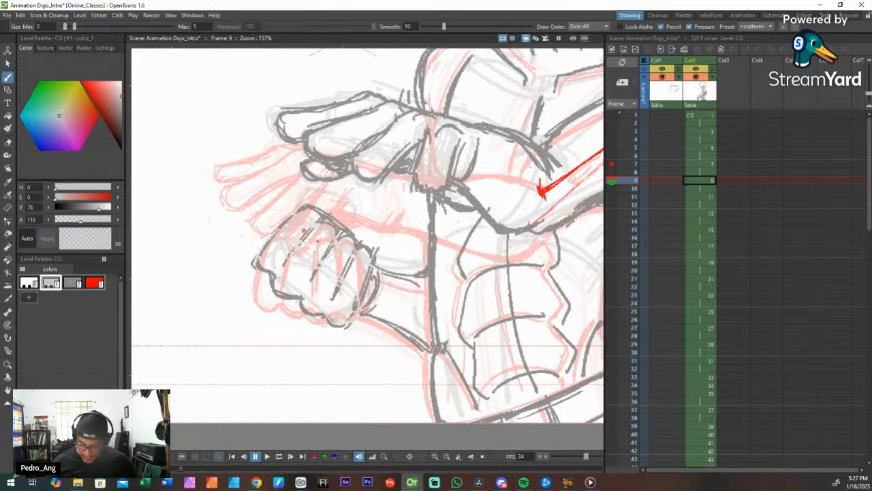
left_click(73, 283)
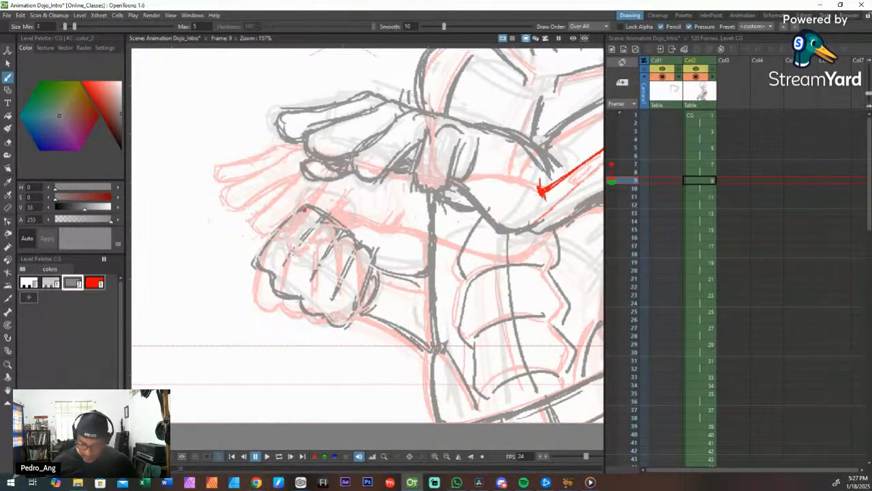
left_click_drag(303, 204, 267, 250)
mouse_move(322, 222)
left_mouse_down()
mouse_move(290, 252)
mouse_move(308, 288)
left_mouse_up()
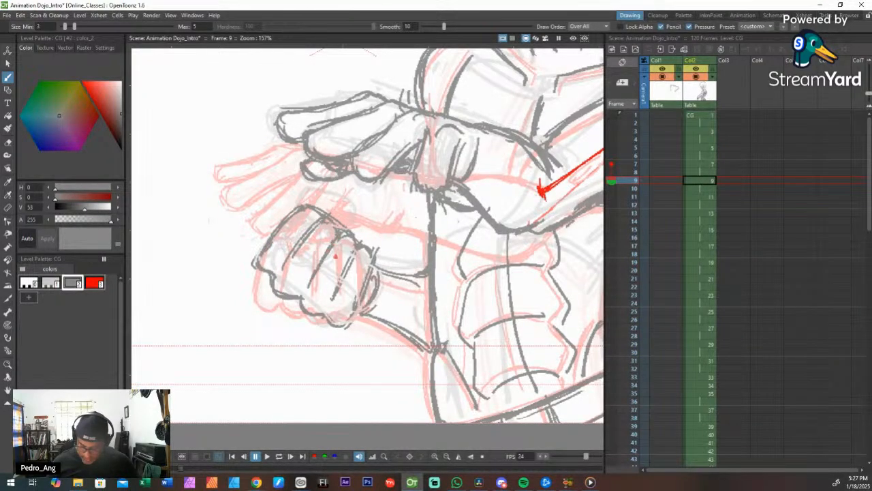
left_click_drag(353, 252, 342, 291)
Step: Draw the thumb resting on top of frame 9's fist, undoing the first strokes and redrawing its contour
mouse_move(314, 184)
left_mouse_down()
mouse_move(300, 210)
mouse_move(359, 212)
mouse_move(354, 229)
mouse_move(351, 199)
mouse_move(355, 222)
mouse_move(300, 201)
left_mouse_up()
left_click_drag(353, 201, 352, 235)
key("ctrl+z")
key("ctrl+z")
key("ctrl+z")
key("ctrl+z")
key("ctrl+z")
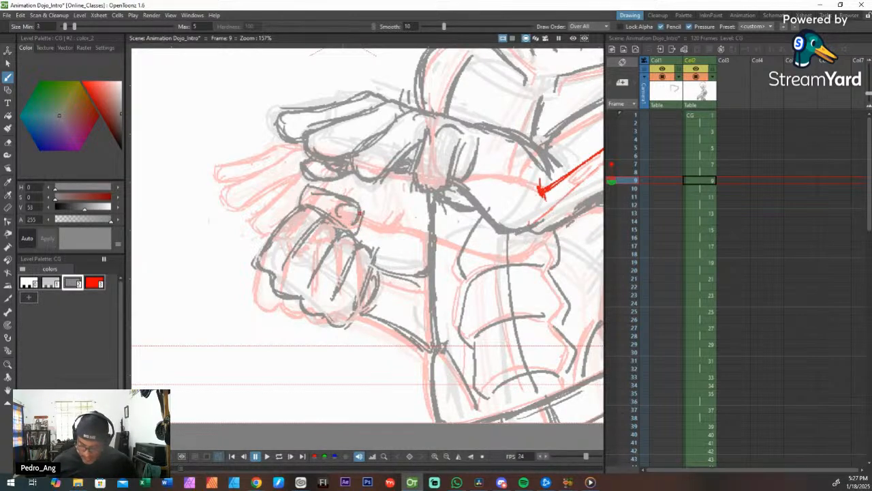
left_click_drag(302, 197, 299, 204)
mouse_move(359, 210)
left_mouse_down()
mouse_move(351, 232)
mouse_move(325, 220)
mouse_move(362, 246)
left_mouse_up()
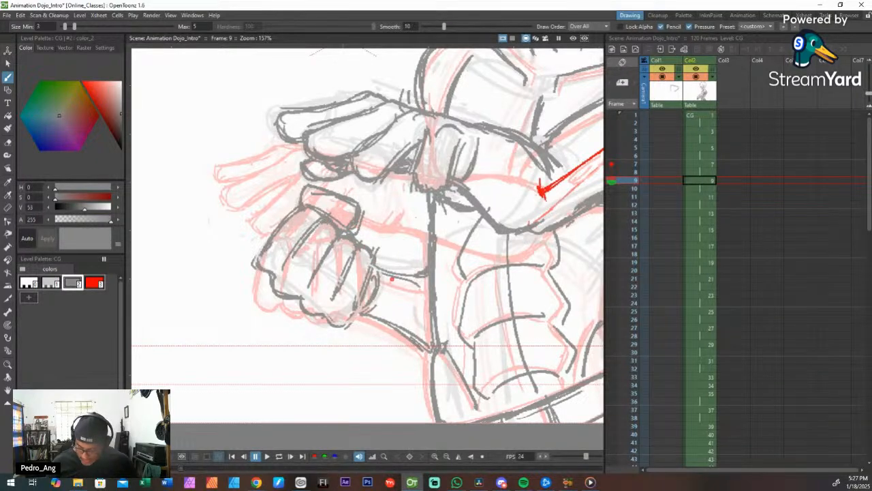
Step: Strengthen frame 9's upper forearm line and the lower wrist-side edge of the fist
left_click_drag(392, 278, 432, 281)
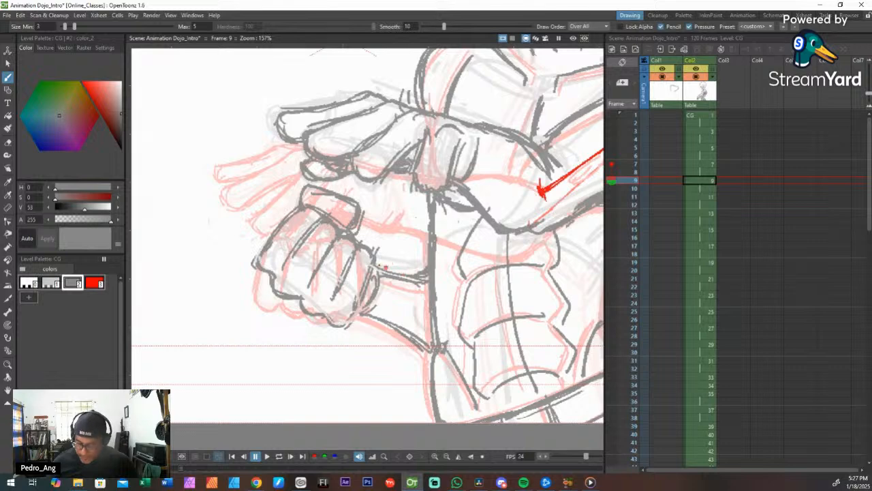
left_click_drag(385, 270, 424, 279)
mouse_move(360, 297)
left_mouse_down()
mouse_move(345, 326)
mouse_move(353, 318)
left_mouse_up()
Step: Flip back and forth through the drawings up to frame 25 to review the motion of the whole figure
key("ctrl+space")
left_click_drag(404, 281, 406, 322)
key("space")
left_click_drag(476, 277, 418, 285)
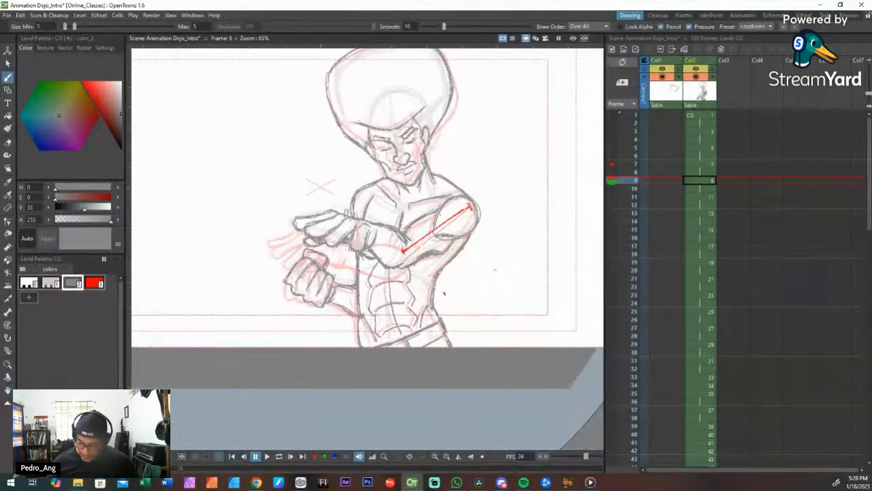
key("Up")
key("Up")
key("Up")
key("Up")
key("Up")
key("Up")
key("Up")
key("Up")
key("Down")
key("Down")
key("Down")
key("Down")
key("Down")
key("Down")
key("Down")
key("Down")
key("Down")
key("Down")
key("Down")
key("Down")
key("Down")
key("Down")
key("Down")
key("Down")
key("Down")
key("Down")
key("Down")
key("Down")
key("Down")
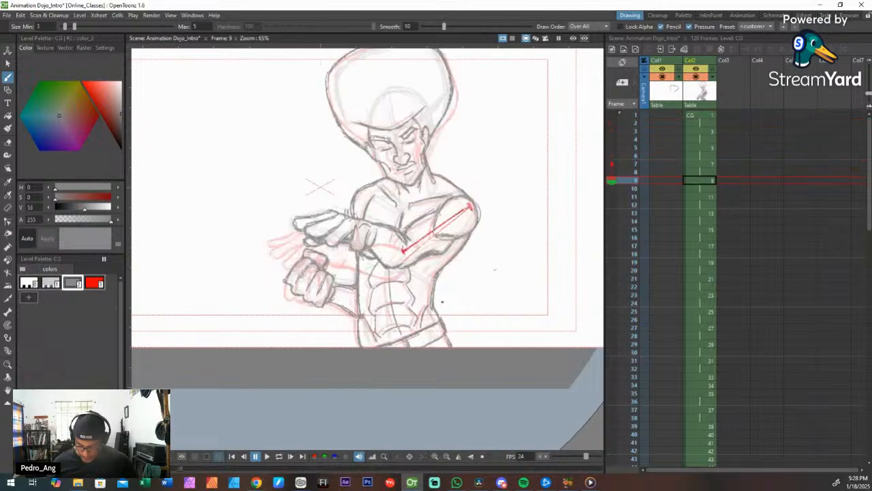
key("Up")
key("Up")
key("Up")
key("Up")
key("Up")
key("Up")
key("Up")
key("Up")
key("Up")
key("Up")
key("Up")
key("Up")
key("Up")
key("Up")
key("Up")
key("Up")
key("Up")
key("Up")
key("Up")
key("Up")
key("Up")
key("Up")
key("Up")
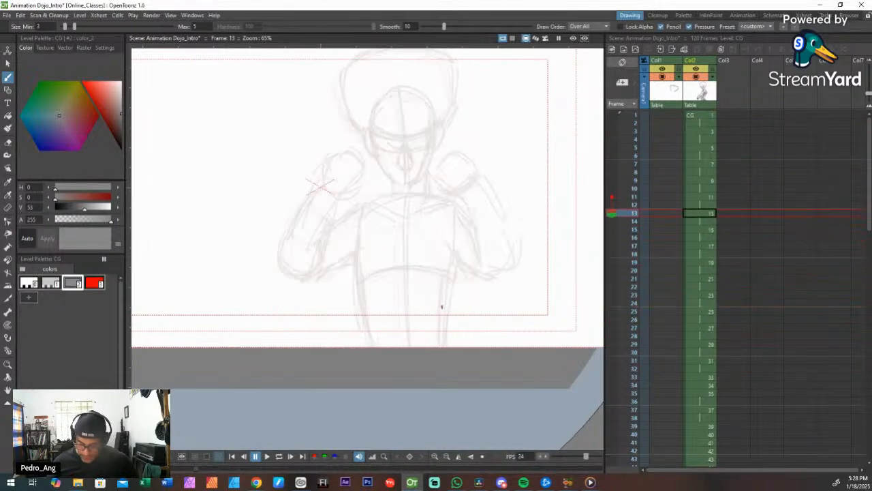
key("Down")
key("Down")
key("Down")
key("Down")
key("Down")
key("Down")
key("Down")
key("Down")
key("Down")
key("Down")
key("Down")
key("Down")
key("Down")
key("Down")
key("Down")
key("Down")
key("Down")
key("Down")
key("Down")
key("Down")
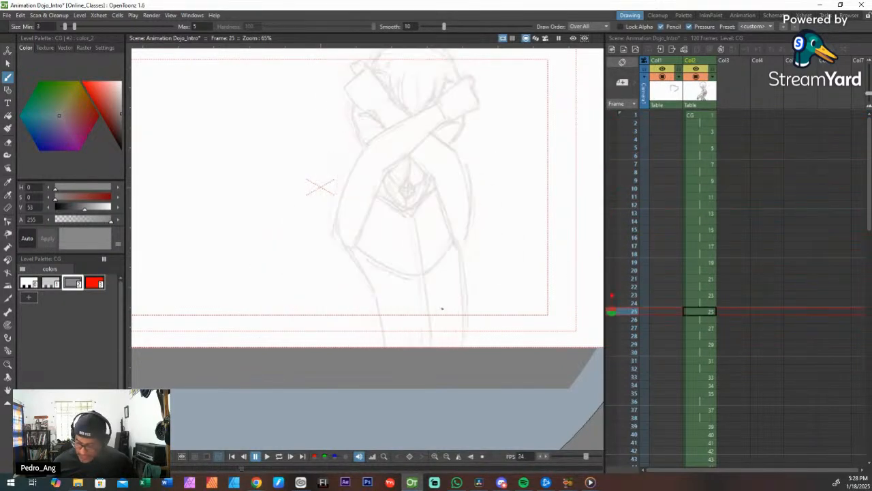
Step: Flip back through the drawings from frame 25 to frame 1 to review the motion of the figure
key("Up")
key("Up")
key("Up")
key("Up")
key("Up")
key("Up")
key("Up")
key("Up")
key("Up")
key("Up")
key("Up")
key("Up")
key("Up")
key("Up")
key("Up")
key("Up")
key("Up")
key("Up")
key("Up")
key("Up")
key("Up")
key("Up")
key("Up")
key("Up")
key("Up")
key("Up")
key("Up")
key("Up")
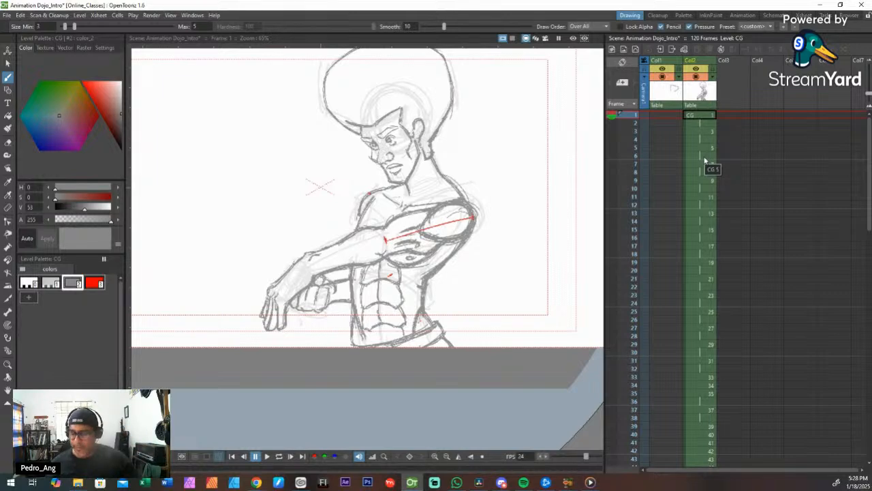
Step: Compare frames 9, 11 and 13, hiding frame 9's onion skin, and return to frame 11's rough pose
left_click(706, 181)
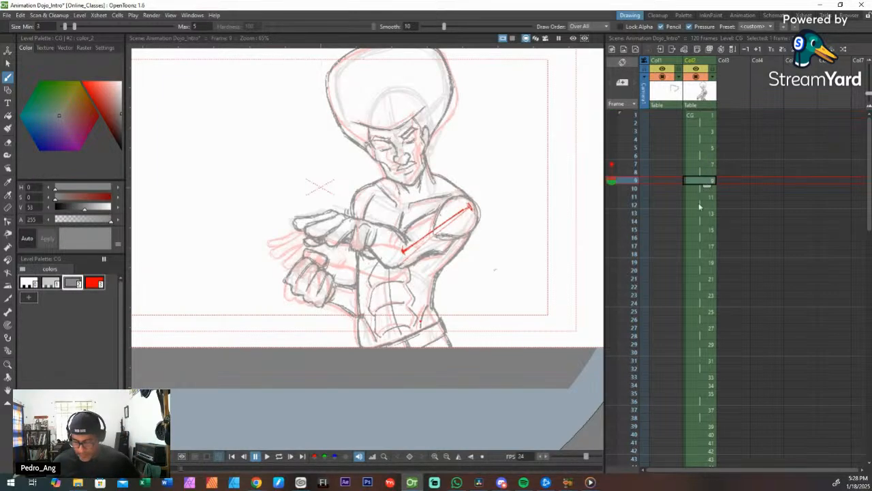
left_click(702, 197)
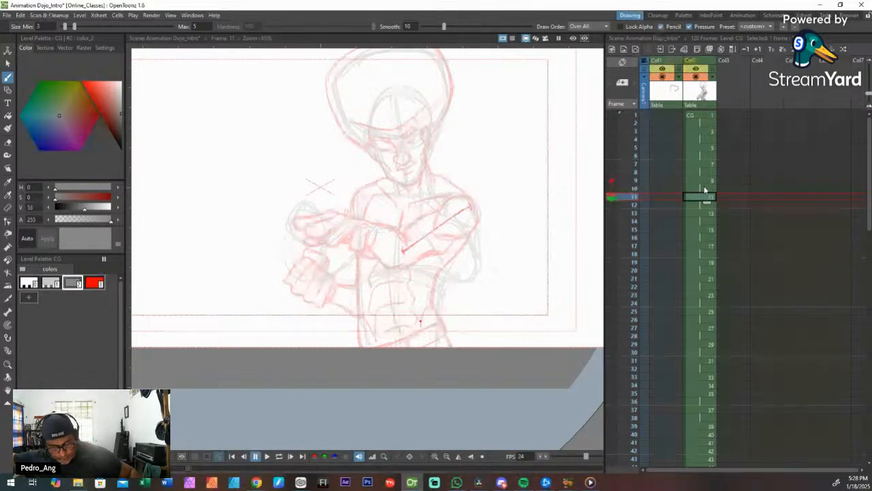
left_click(612, 180)
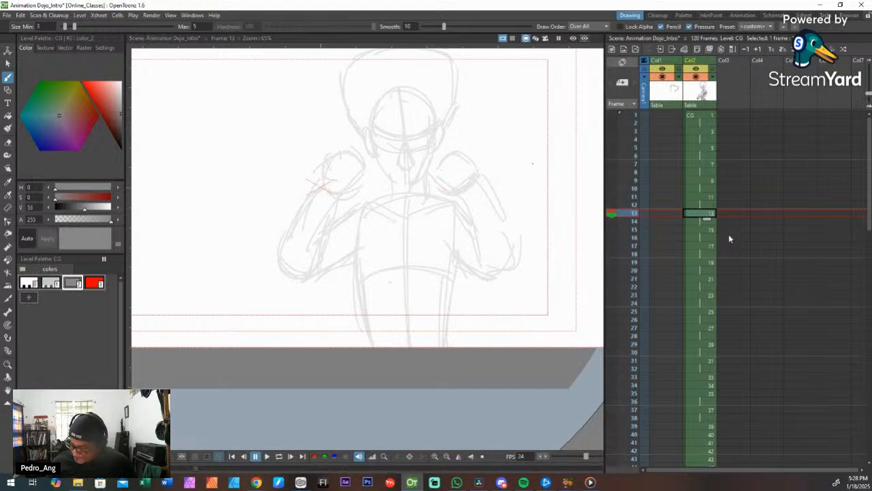
key("Up")
key("Up")
key("Up")
key("Up")
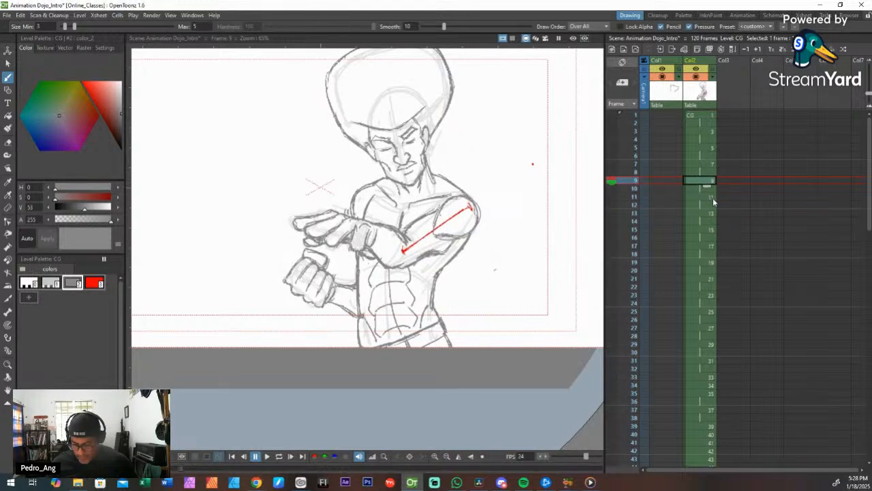
key("Down")
key("Down")
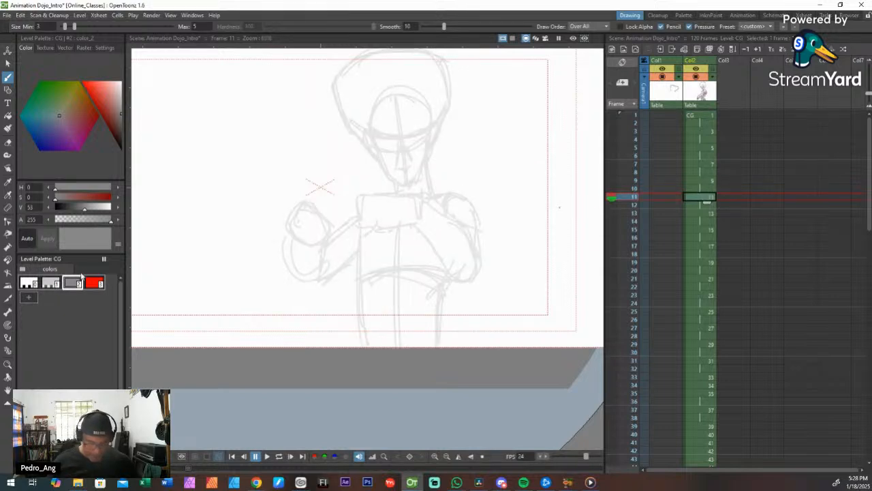
Step: Erase the boxy guide shape across frame 11's upper chest and undo the trial stroke drawn there in color_2
key("e")
mouse_move(401, 198)
left_mouse_down()
mouse_move(370, 207)
mouse_move(368, 222)
mouse_move(392, 202)
mouse_move(413, 206)
mouse_move(382, 219)
left_mouse_up()
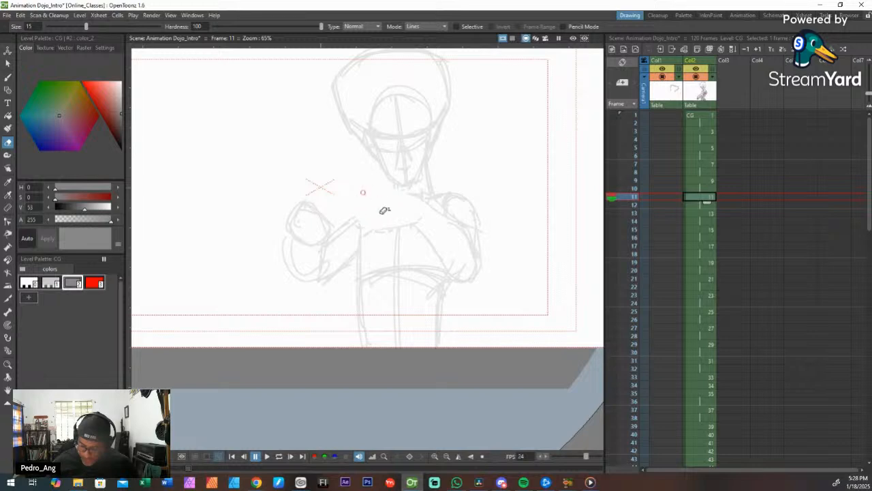
key("shift+space")
scroll(403, 209, "up", 2)
key("b")
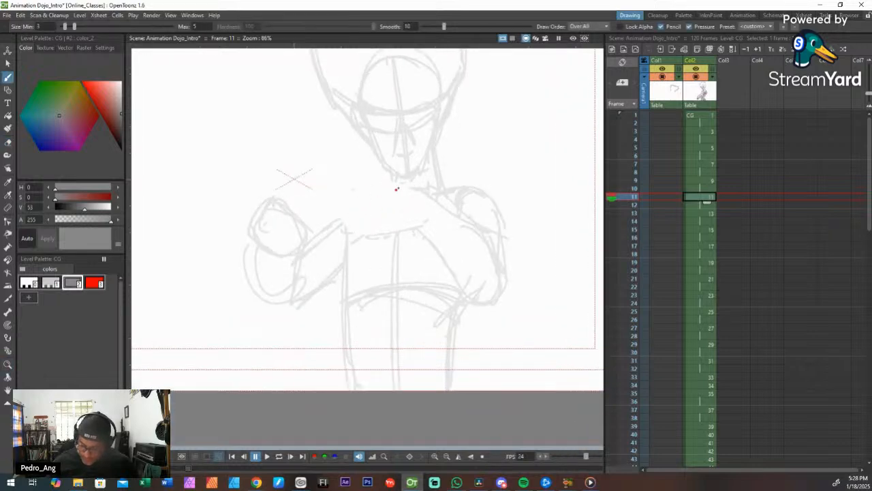
left_click_drag(363, 186, 417, 183)
key("ctrl+z")
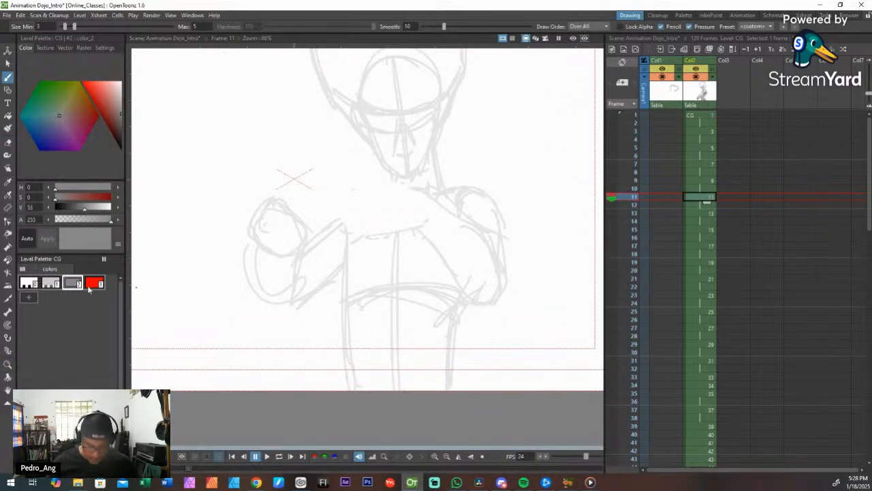
Step: Rough in the hand raised in front of frame 11's chest with light grey color_1, outlining its back, thumb and fingers
left_click(51, 283)
left_click_drag(372, 185, 424, 190)
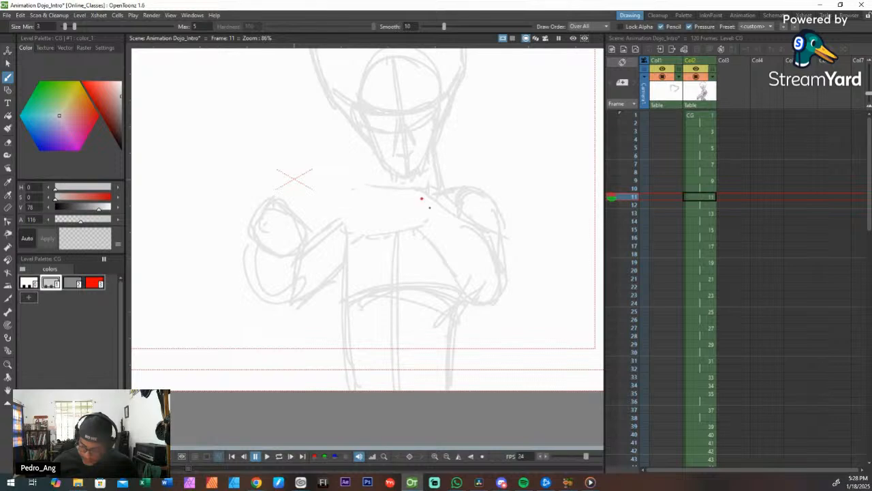
mouse_move(420, 238)
left_mouse_down()
mouse_move(384, 220)
mouse_move(425, 210)
left_mouse_up()
left_click_drag(367, 184, 391, 218)
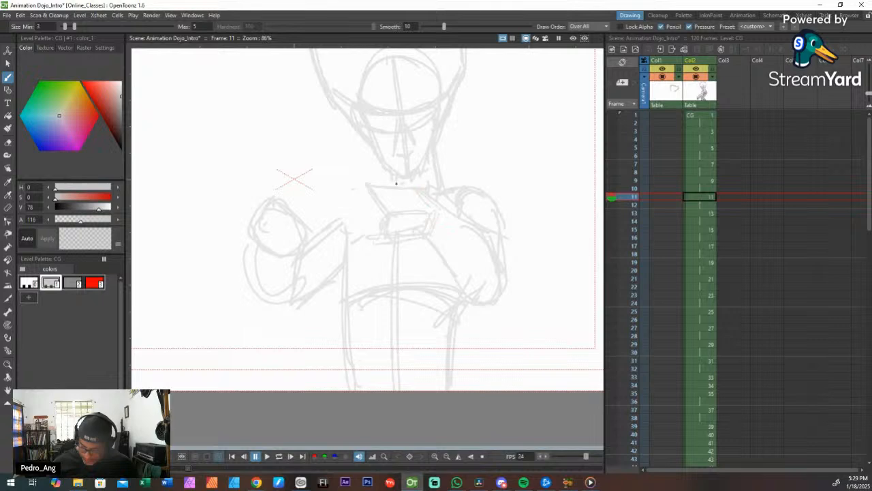
left_click_drag(367, 184, 420, 185)
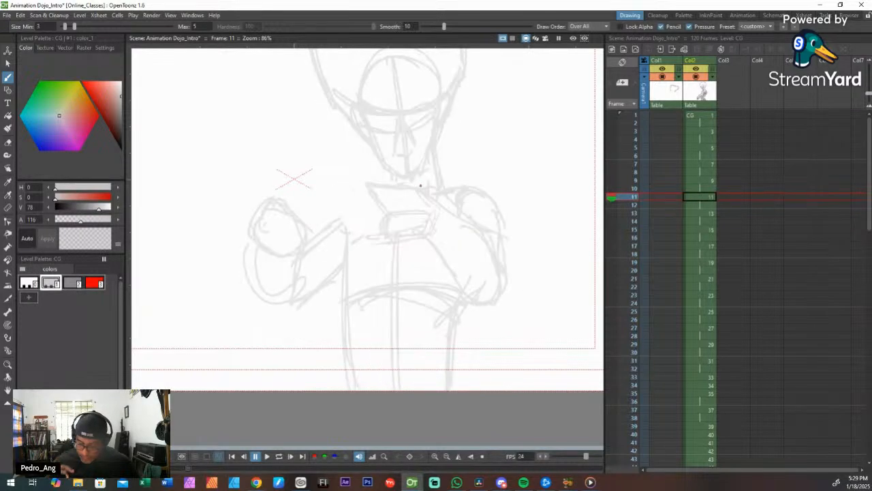
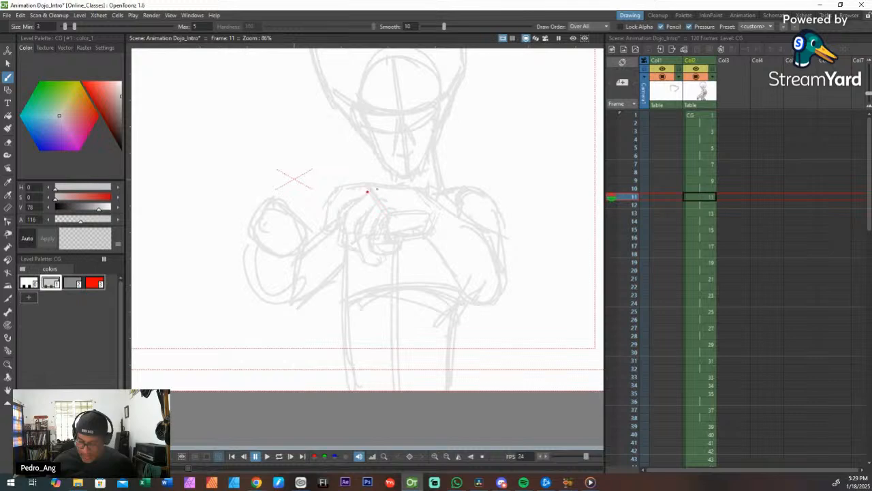
Step: Flip back and forth between frame 9 and the following drawings to check how frame 11's hand fits the motion
key("Up")
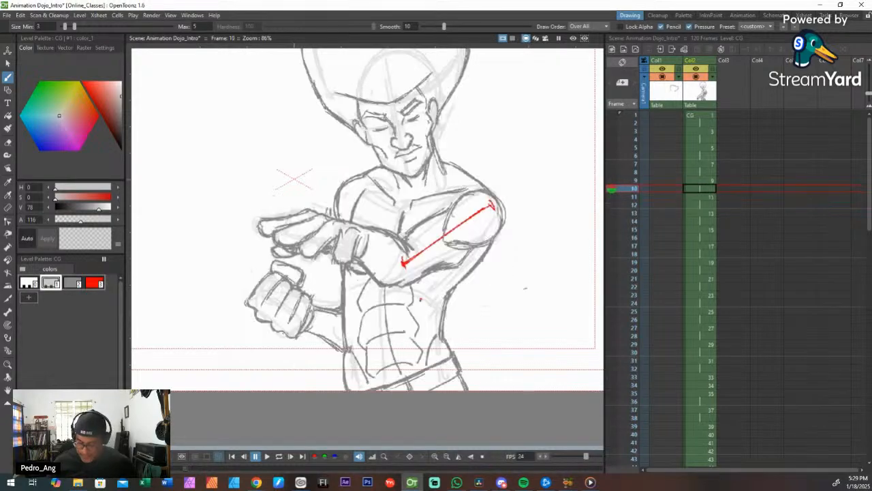
key("Down")
key("Down")
key("Down")
key("Up")
key("Up")
key("Up")
key("Up")
key("Up")
key("Up")
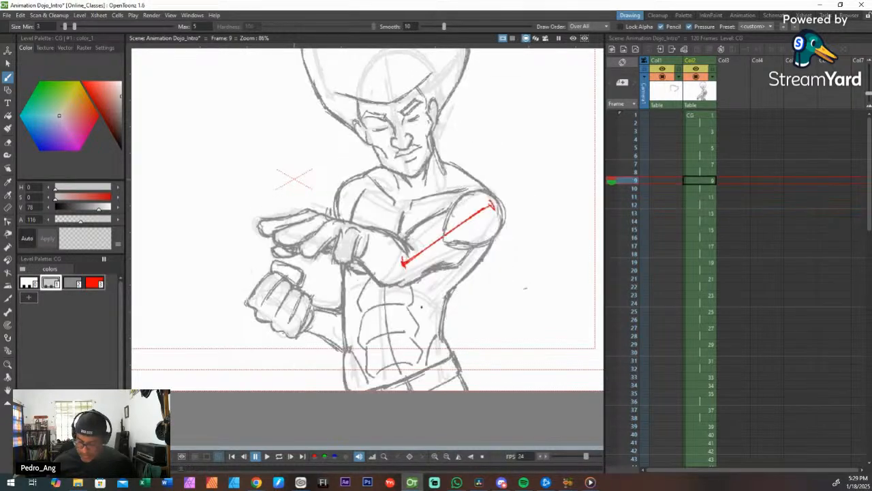
key("Down")
key("Down")
key("Down")
key("Down")
key("Down")
key("Down")
key("Down")
key("Up")
key("Up")
key("Up")
key("Up")
key("Up")
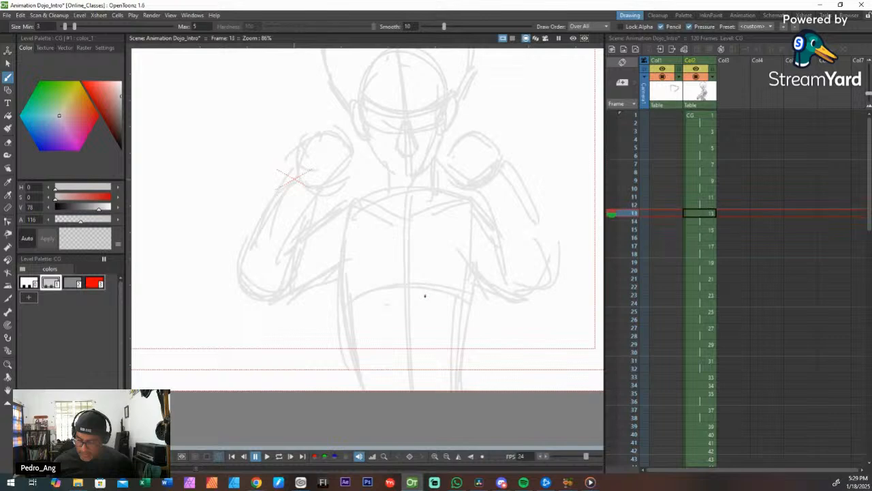
key("Down")
key("Down")
key("Down")
key("Down")
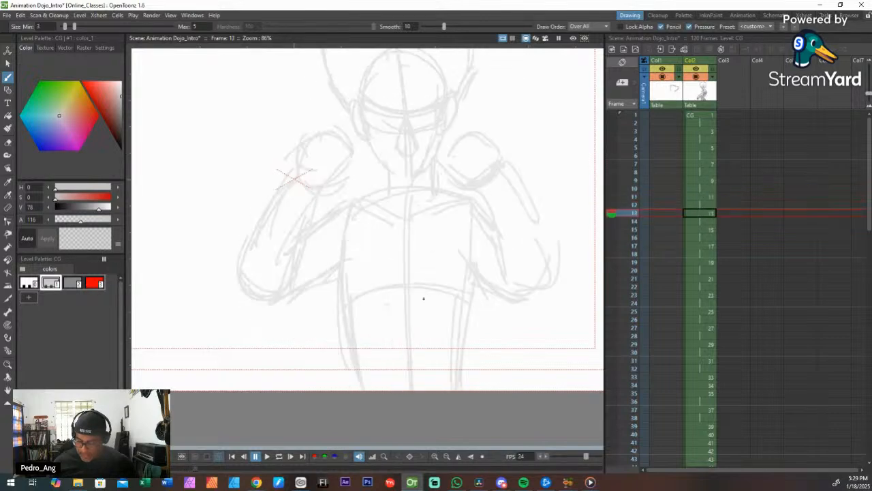
key("Up")
key("Up")
key("Up")
key("Down")
key("Down")
key("Down")
key("Down")
key("Down")
key("Up")
key("Up")
key("Up")
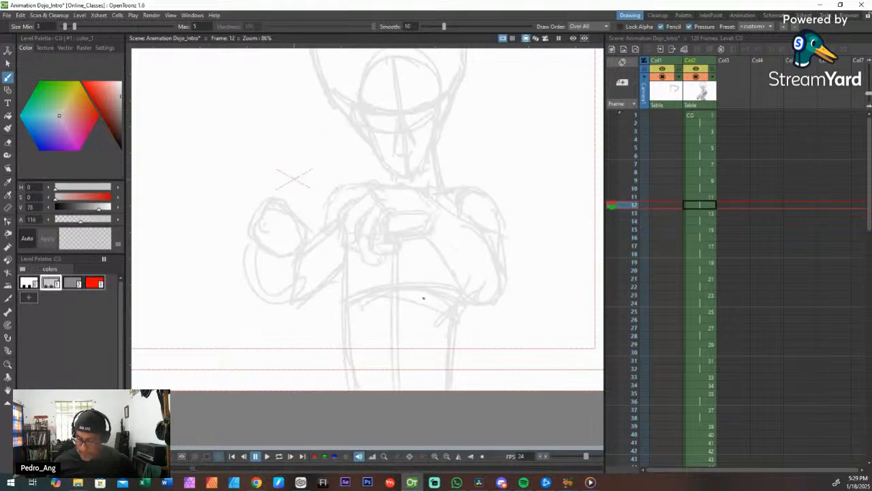
key("Up")
key("Up")
key("Up")
key("Up")
key("Down")
key("Down")
key("Down")
key("Down")
key("Down")
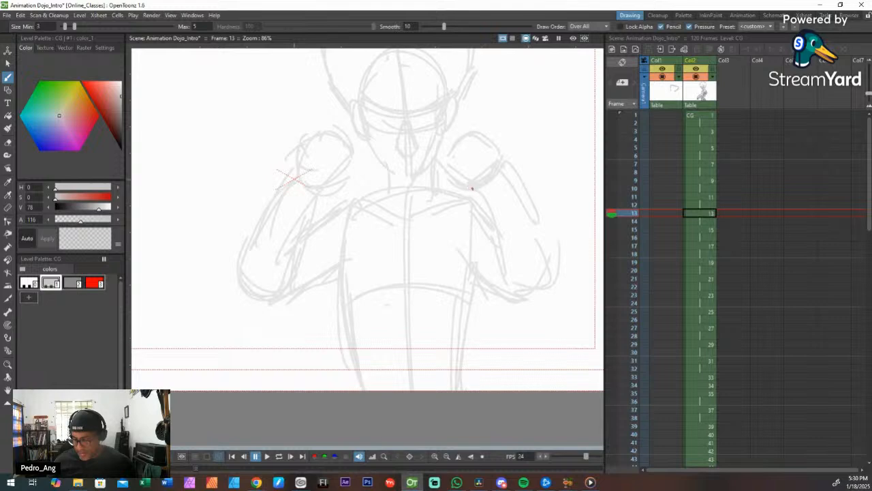
key("Down")
key("Down")
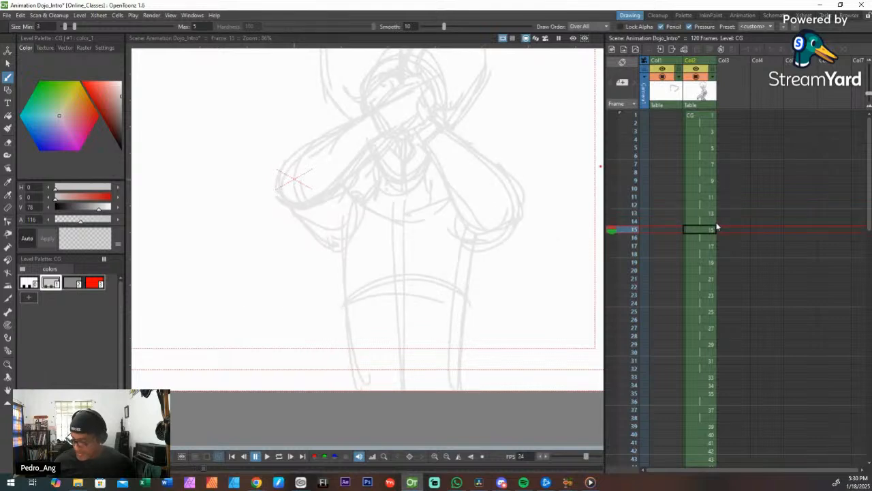
Step: Alternate between frames 10 and 11 to compare the shoulders, arms and chest of the two poses
key("Up")
key("Up")
key("Up")
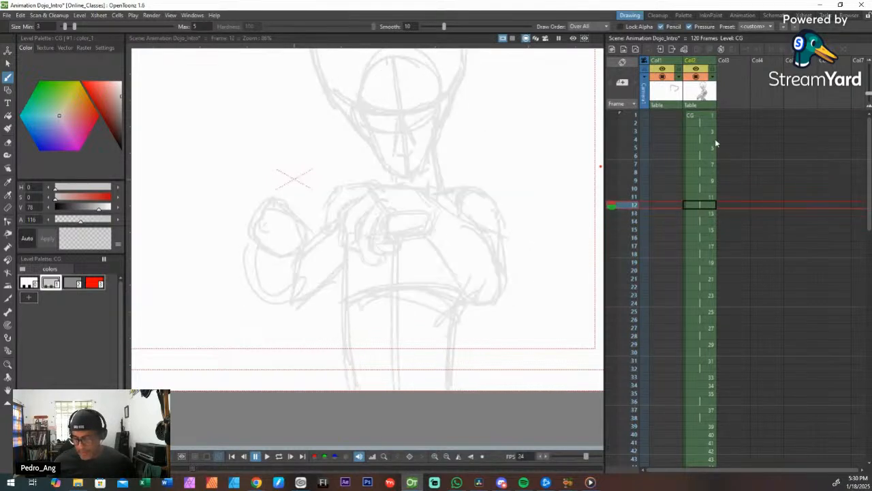
key("Up")
key("Up")
key("Down")
key("Up")
key("Down")
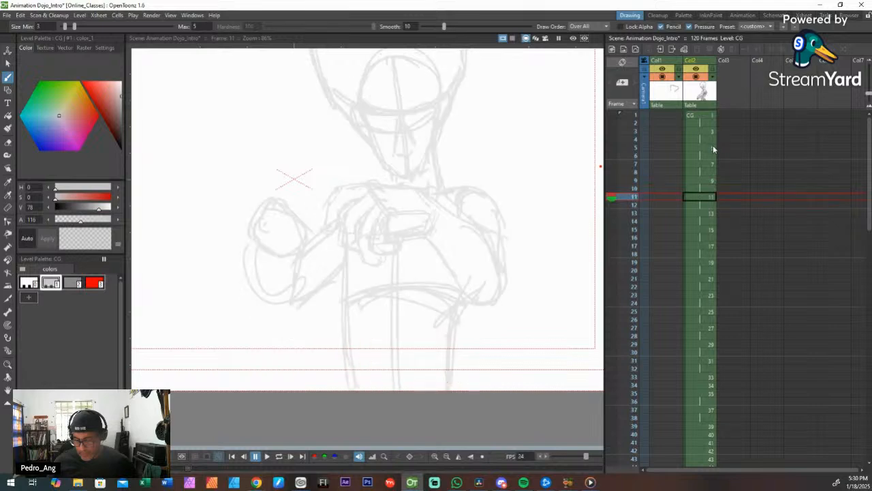
key("Up")
key("Down")
key("Up")
key("Down")
key("Up")
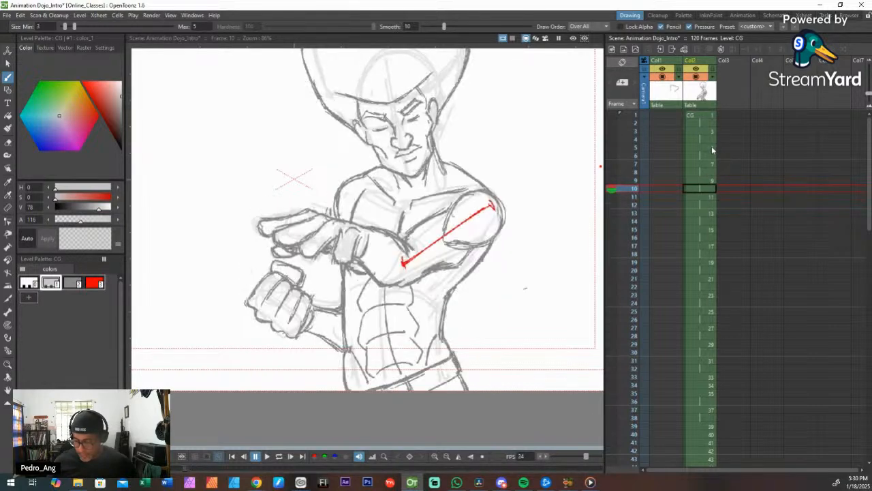
key("Down")
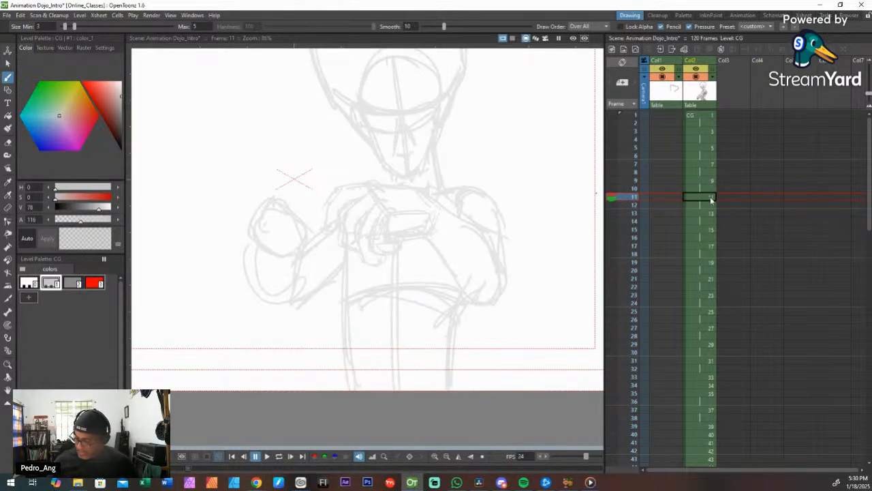
Step: With frame 9's onion skin as reference, lasso frame 11's torso and arms and shift them up toward the chin, 3.53 mm by 15.84 mm
left_click(613, 181)
key("ctrl+space")
mouse_move(527, 214)
left_mouse_down()
mouse_move(536, 204)
mouse_move(530, 221)
left_mouse_up()
key("shift+space")
key("space")
left_click_drag(548, 183, 536, 177)
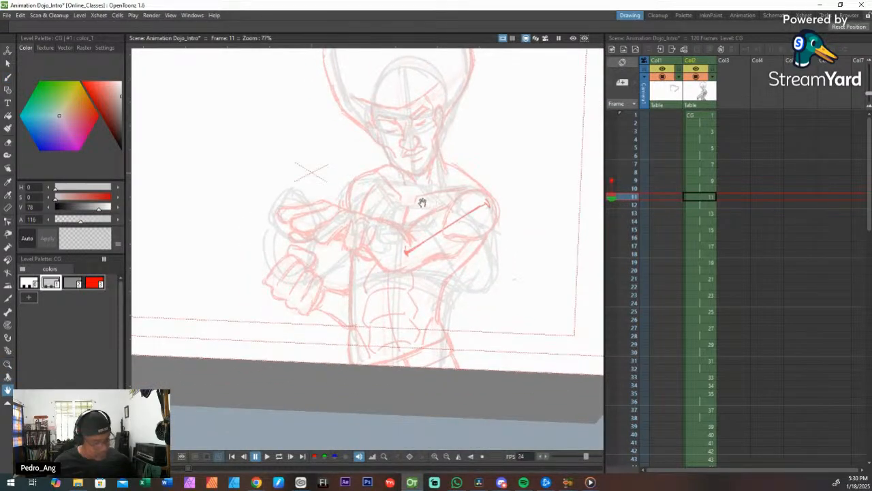
key("m")
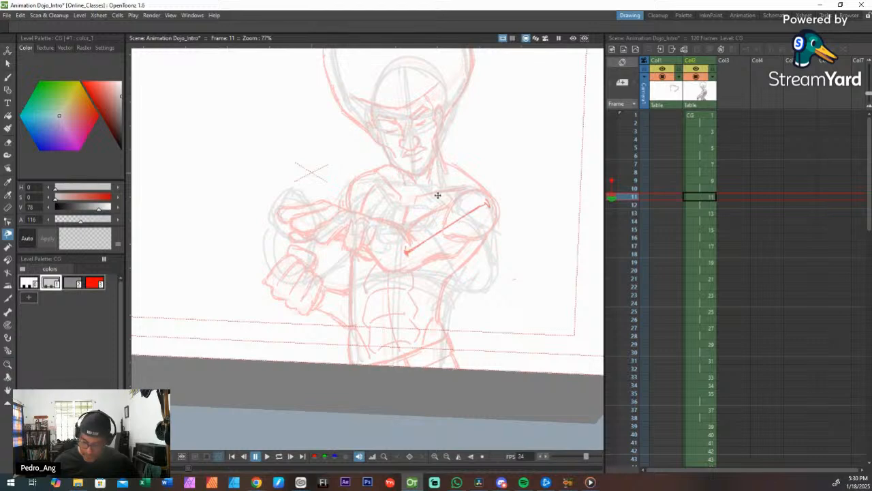
key("s")
mouse_move(309, 172)
left_mouse_down()
mouse_move(500, 189)
mouse_move(521, 372)
mouse_move(280, 340)
mouse_move(300, 167)
left_mouse_up()
mouse_move(475, 184)
left_mouse_down()
mouse_move(488, 201)
mouse_move(490, 187)
left_mouse_up()
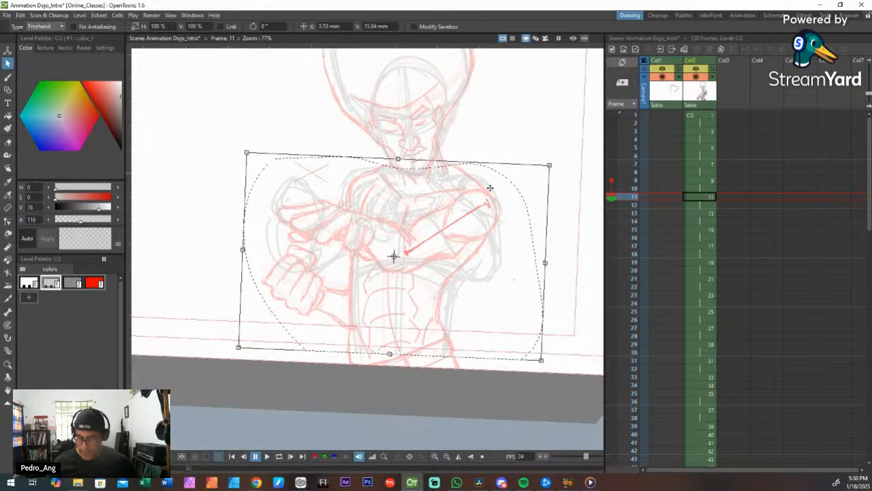
left_click(313, 395)
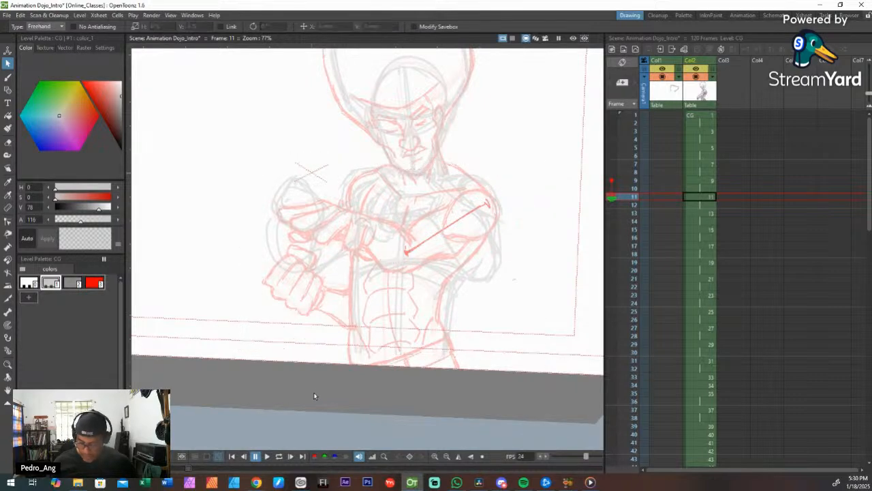
left_click(612, 181)
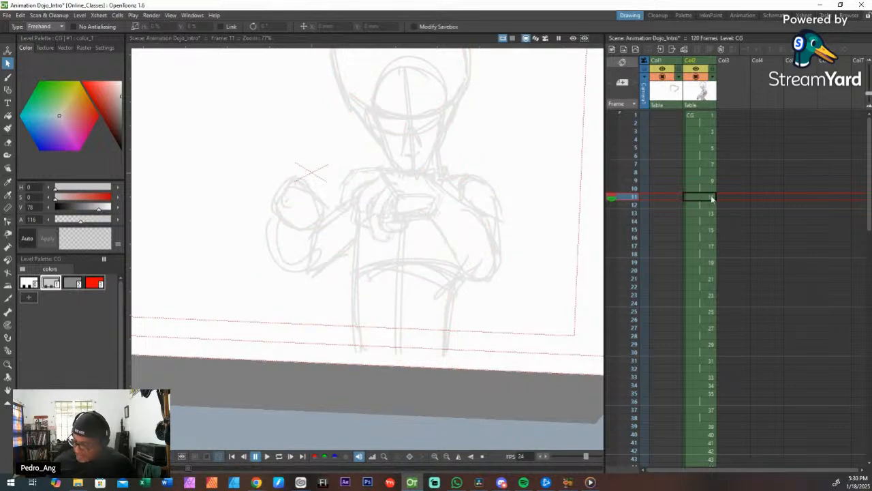
Step: Set the brush size to a minimum of 5 and a maximum of 7
key("b")
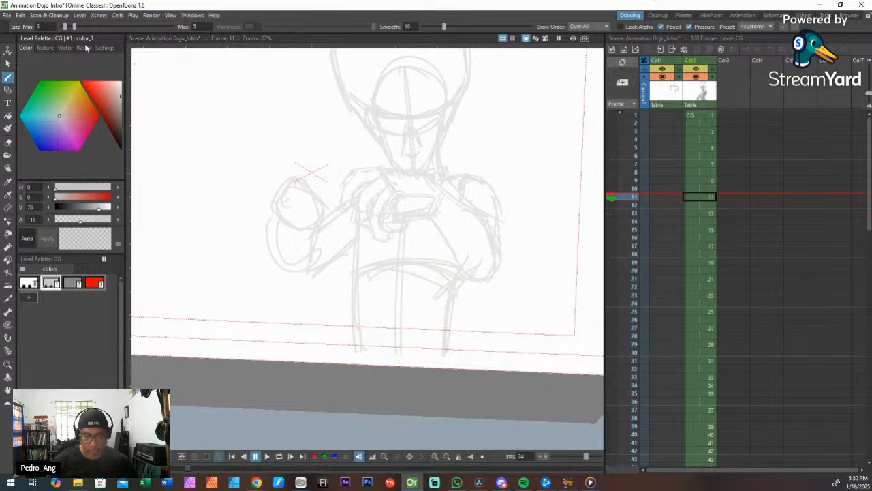
left_click_drag(74, 26, 81, 26)
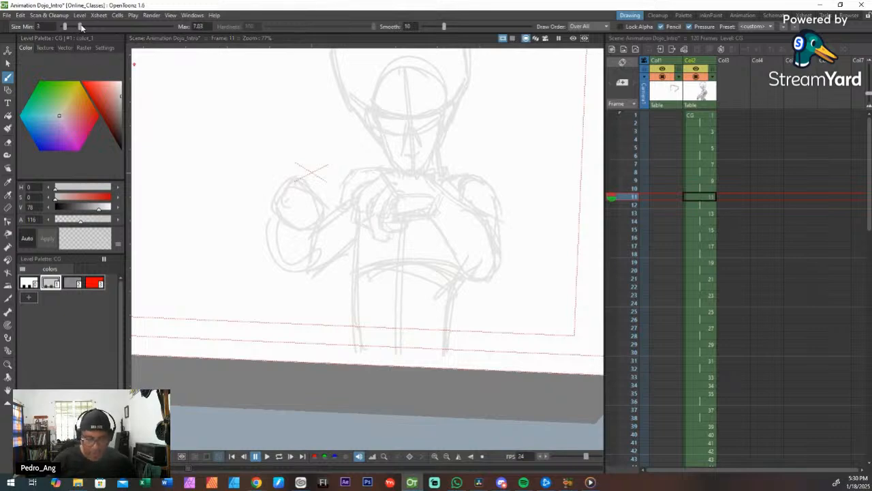
left_click(205, 26)
type("7")
key("shift+Tab")
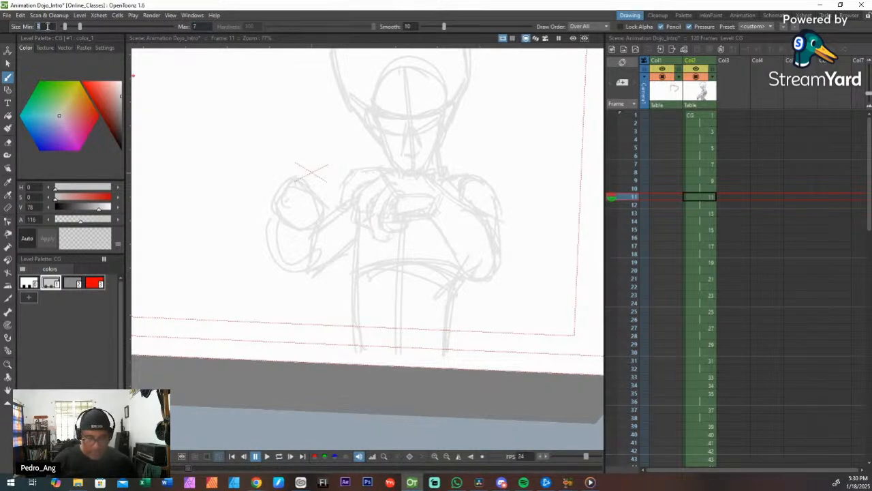
type("5")
key("Return")
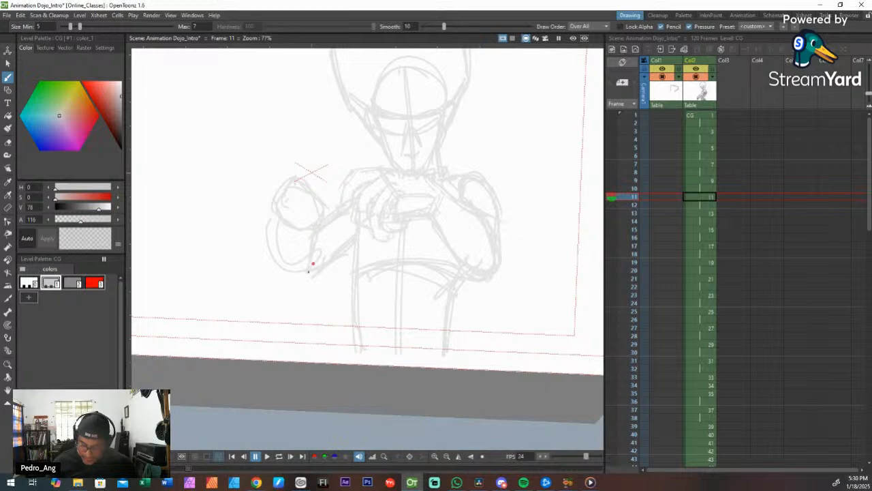
Step: Redraw frame 11's bent elbow and forearm contours and the lower chest line in color_1, checking against the previous drawing
mouse_move(280, 224)
left_mouse_down()
mouse_move(274, 260)
mouse_move(273, 247)
mouse_move(316, 268)
left_mouse_up()
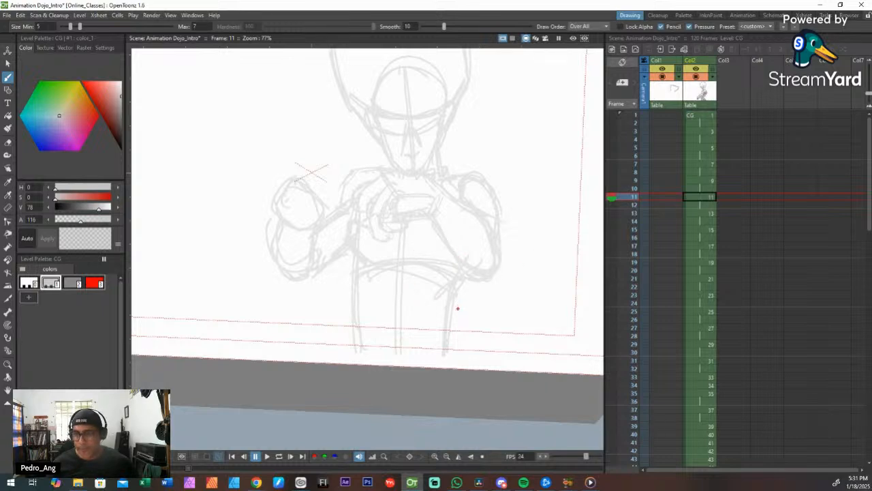
key("Up")
key("Down")
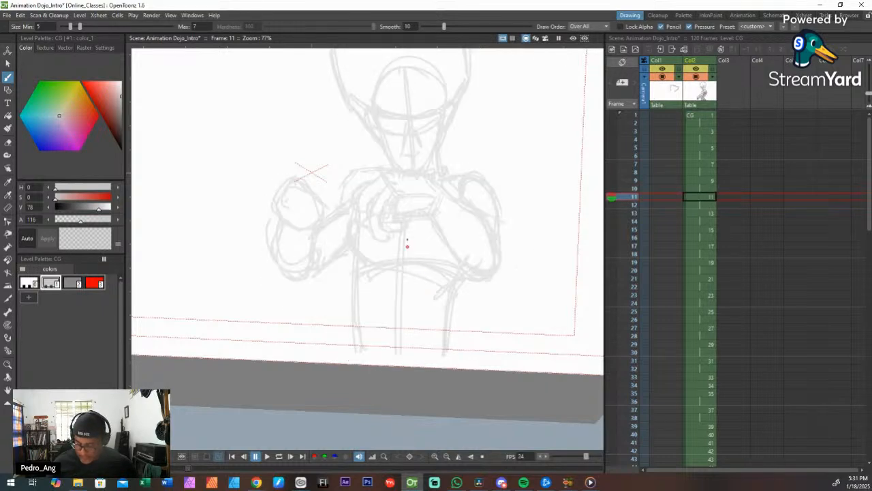
Step: Compare frame 11's torso and arms with the neighbouring drawings, using frame 9's onion skin as reference
key("Up")
key("Down")
key("Up")
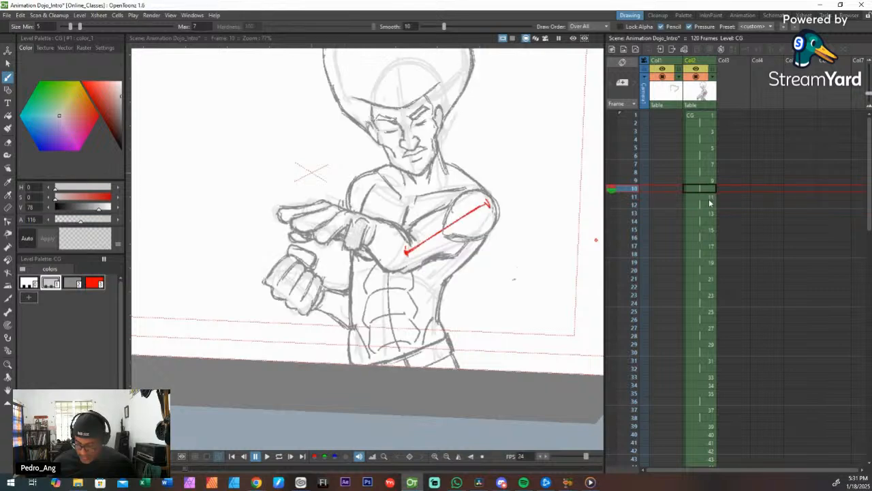
key("Down")
left_click(611, 181)
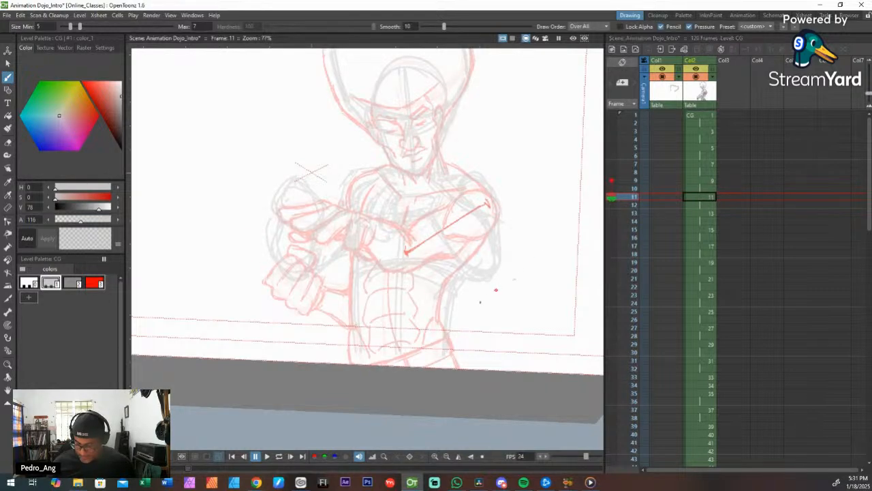
key("Up")
key("Up")
key("Up")
key("Down")
key("Down")
key("Down")
key("Down")
key("Down")
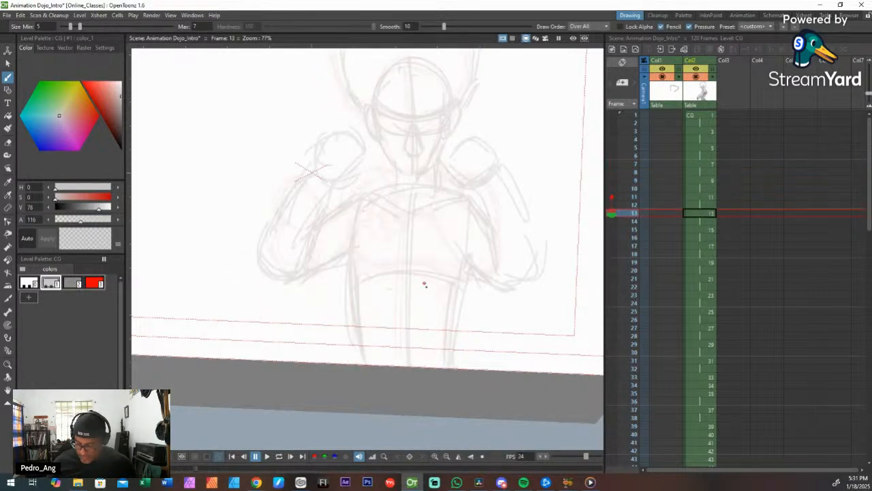
key("Up")
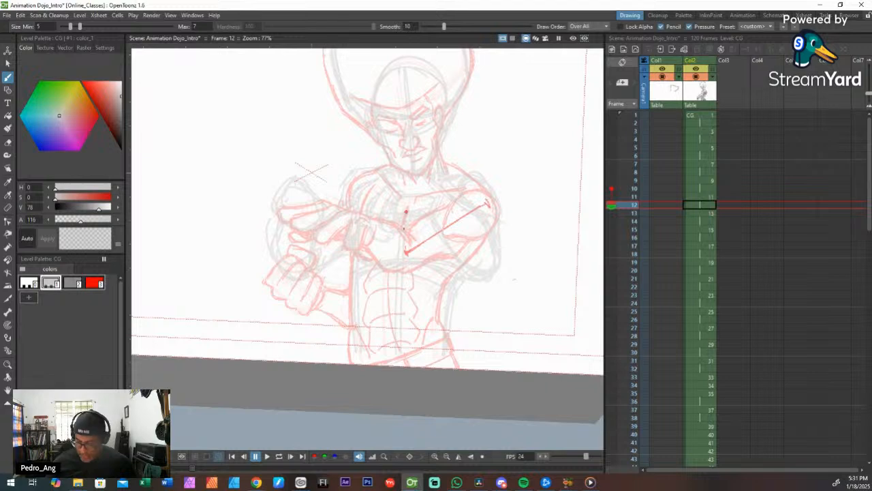
Step: Sketch the waist side contours on frame 11 over frame 9's onion skin, and turn that onion skin off
left_click_drag(457, 276, 451, 312)
key("ctrl+z")
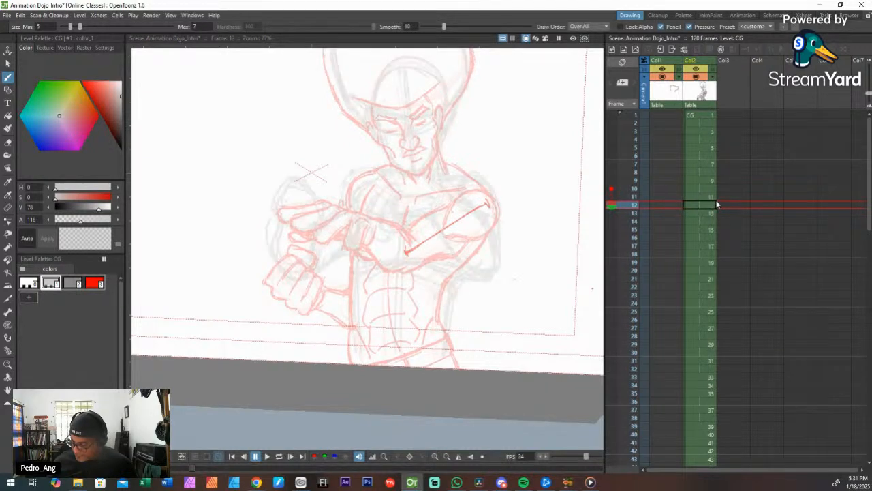
left_click(707, 199)
key("Up")
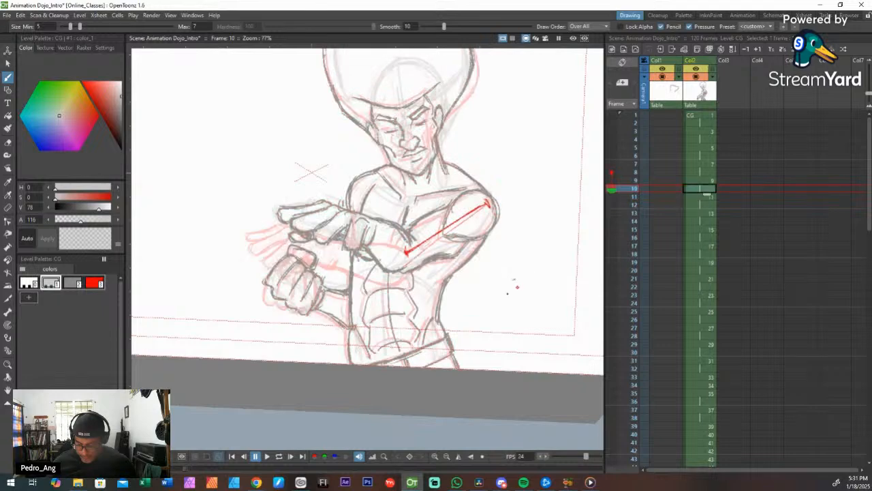
key("Down")
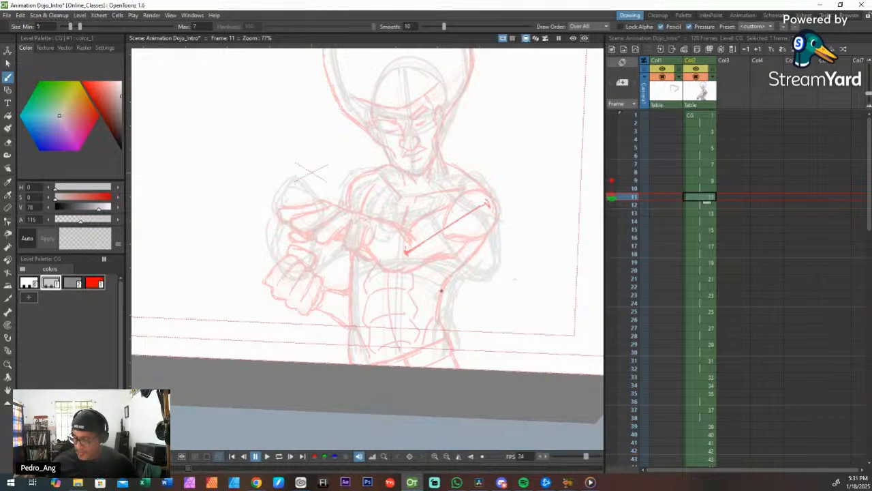
left_click(612, 181)
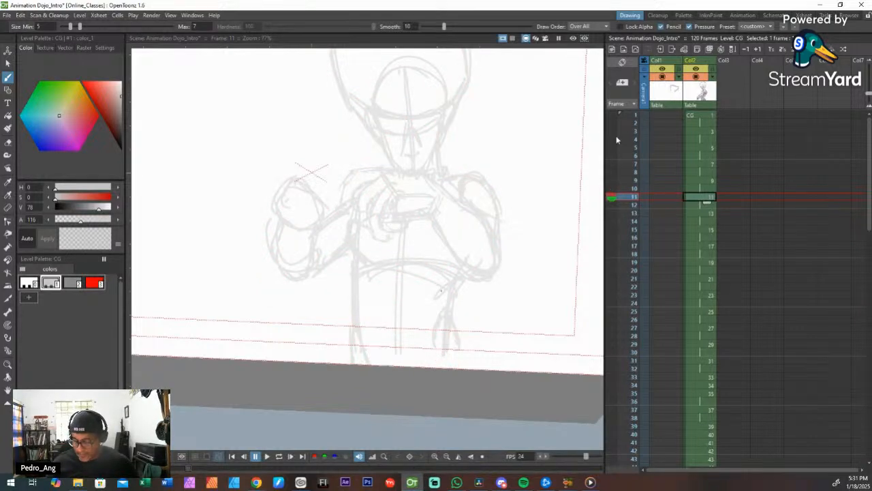
Step: Sketch frame 11's torso centre line and the curved abdominal guides below the chest in color_1, comparing with frame 10
key("Up")
key("Down")
key("Up")
key("Down")
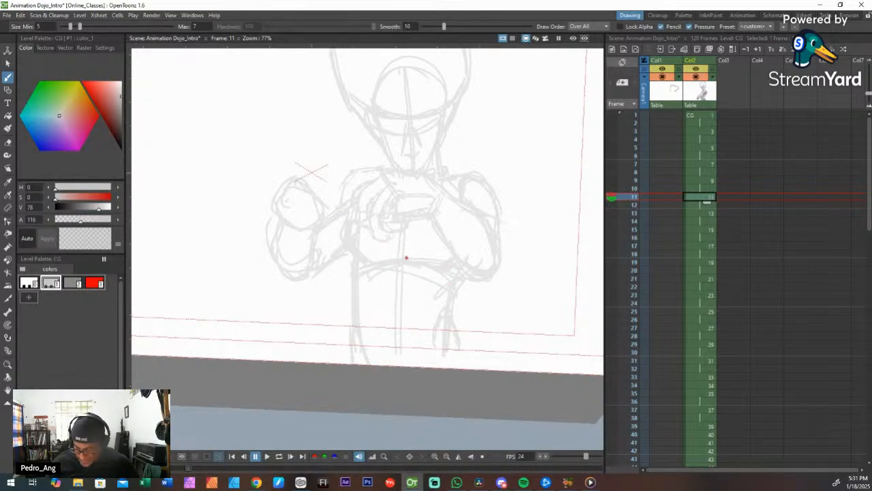
left_click_drag(402, 263, 395, 343)
mouse_move(376, 279)
left_mouse_down()
mouse_move(421, 321)
mouse_move(426, 315)
mouse_move(425, 301)
mouse_move(396, 283)
mouse_move(380, 345)
left_mouse_up()
left_click_drag(374, 286, 374, 347)
left_click_drag(424, 283, 431, 359)
key("comma")
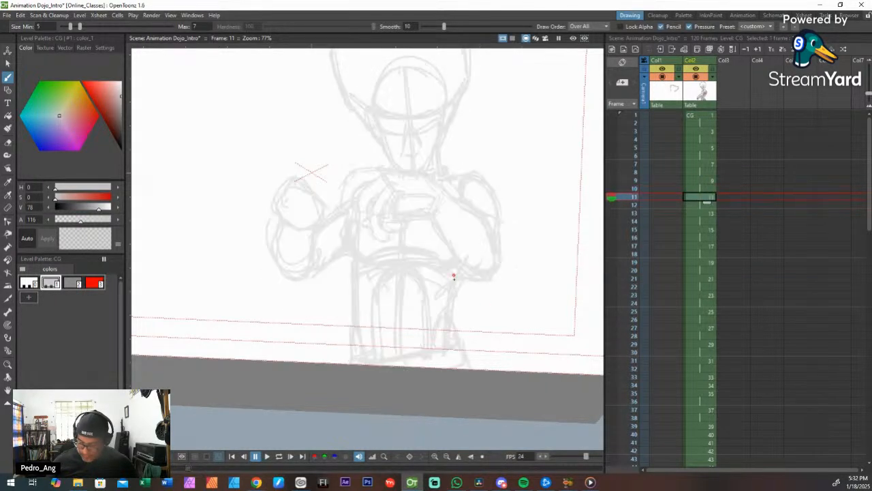
Step: Draw darker color_2 contours for frame 11's raised forearm, wrist and bent elbow over the rough
left_click(73, 283)
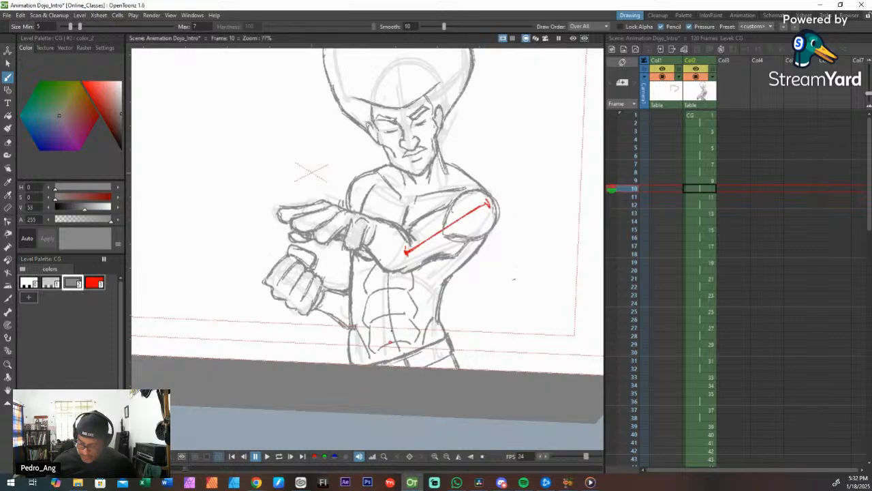
mouse_move(410, 216)
left_mouse_down()
mouse_move(441, 206)
mouse_move(482, 268)
left_mouse_up()
mouse_move(437, 184)
left_mouse_down()
mouse_move(492, 231)
mouse_move(496, 257)
left_mouse_up()
left_click_drag(476, 214, 495, 252)
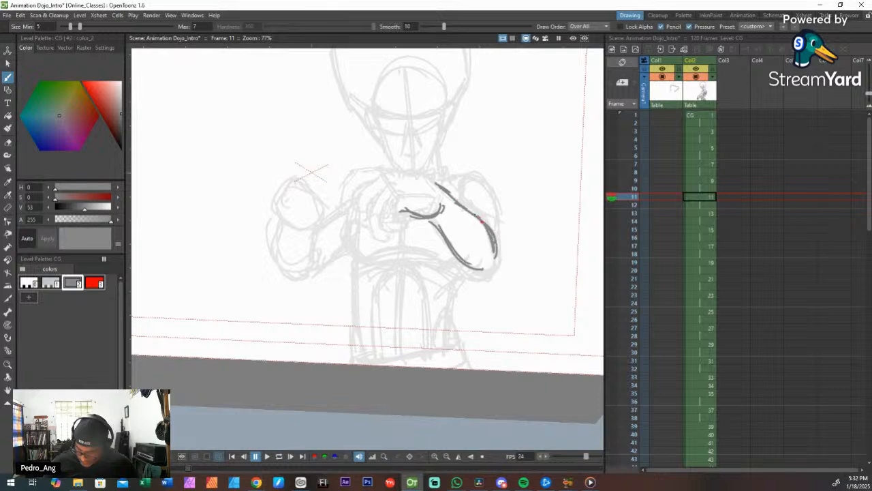
left_click_drag(435, 180, 490, 229)
left_click_drag(477, 273, 496, 263)
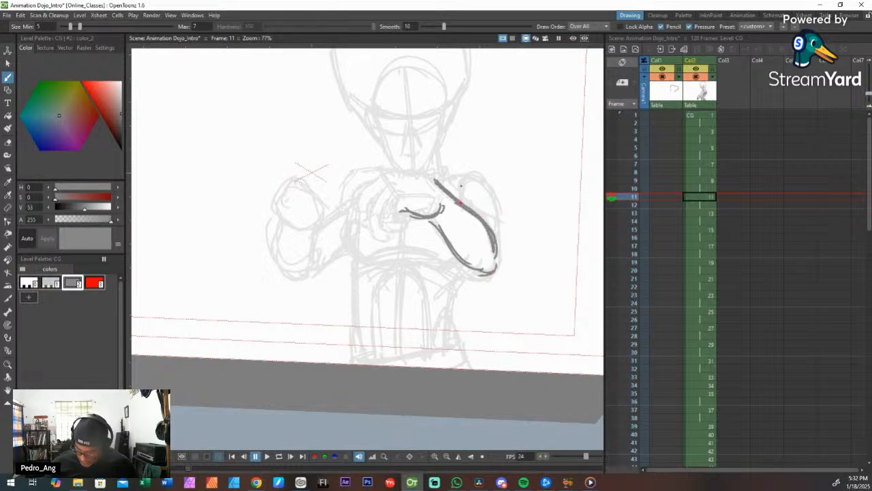
Step: Outline the shoulder ball and outer upper arm behind frame 11's forearm in color_2, undoing the stray strokes
mouse_move(461, 202)
left_mouse_down()
mouse_move(493, 205)
mouse_move(492, 231)
mouse_move(497, 224)
mouse_move(507, 244)
left_mouse_up()
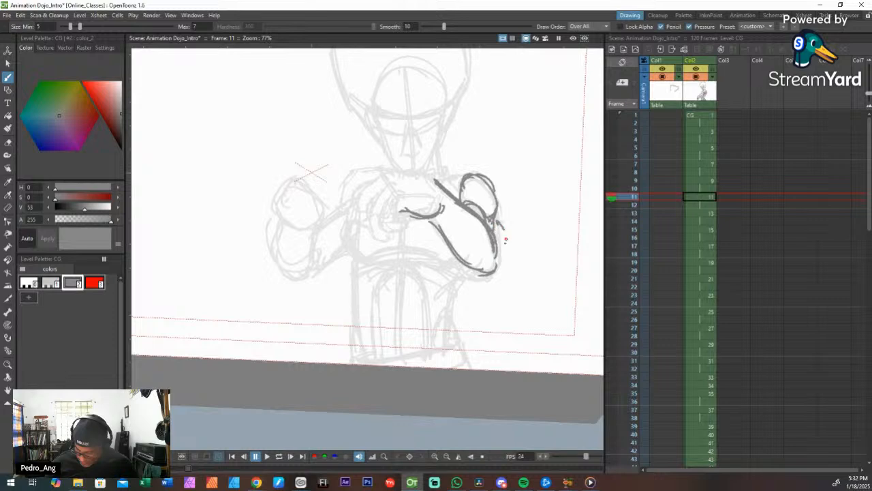
left_click_drag(497, 213, 500, 249)
key("ctrl+z")
key("ctrl+z")
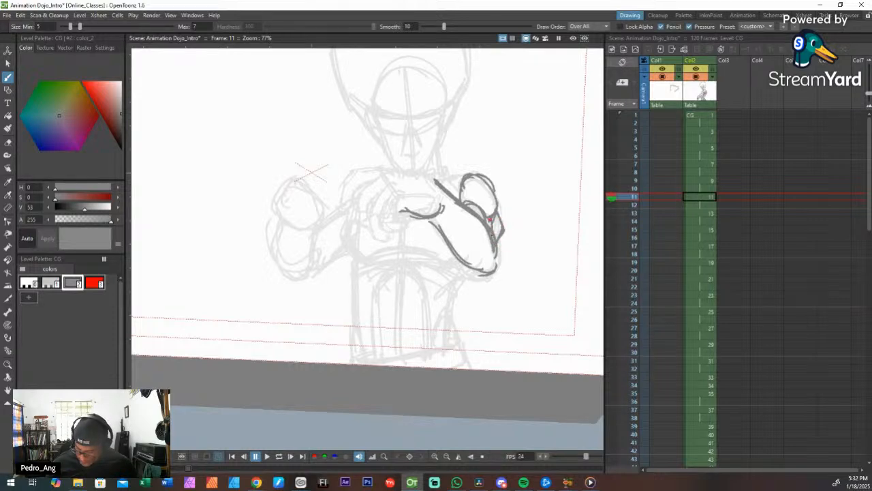
Step: Outline the curled fingers of frame 11's raised hand in color_2, working on a close-up of the rotated drawing
key("shift+space")
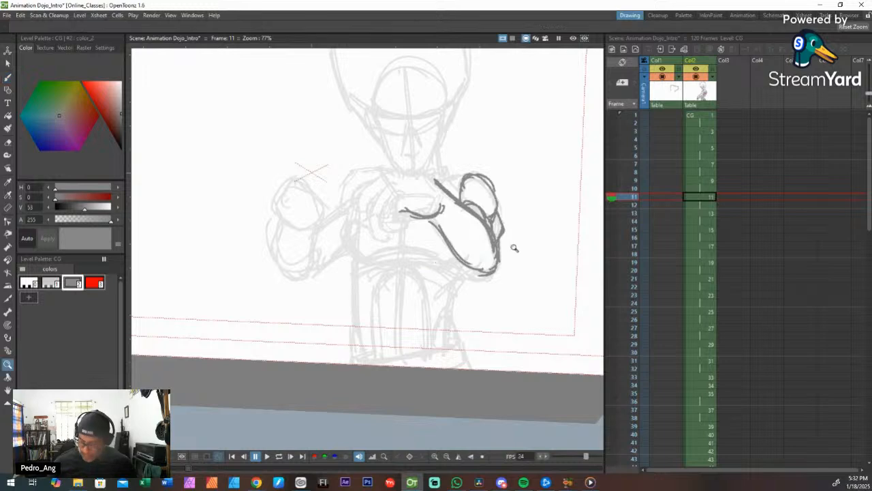
left_click_drag(516, 242, 508, 295)
key("ctrl+space")
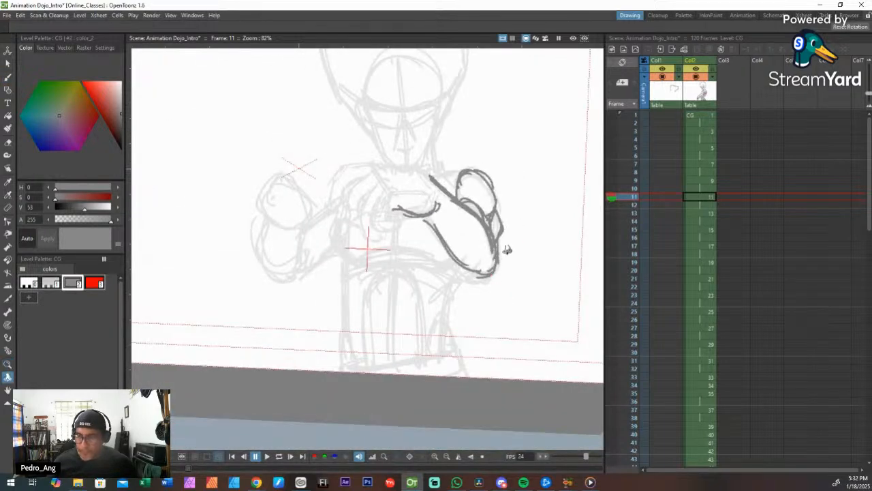
left_click_drag(516, 245, 487, 156)
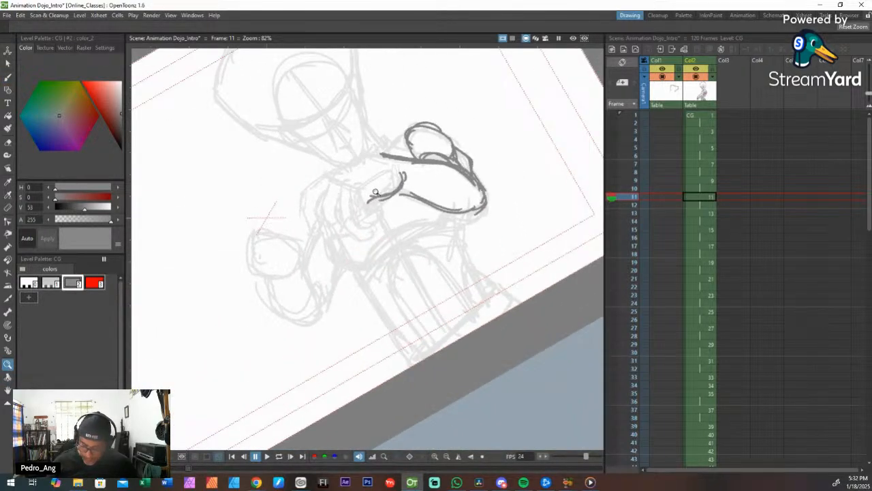
key("ctrl+space")
mouse_move(365, 194)
left_mouse_down()
mouse_move(382, 231)
mouse_move(391, 172)
mouse_move(400, 232)
mouse_move(378, 236)
mouse_move(380, 268)
left_mouse_up()
key("alt+0")
key("b")
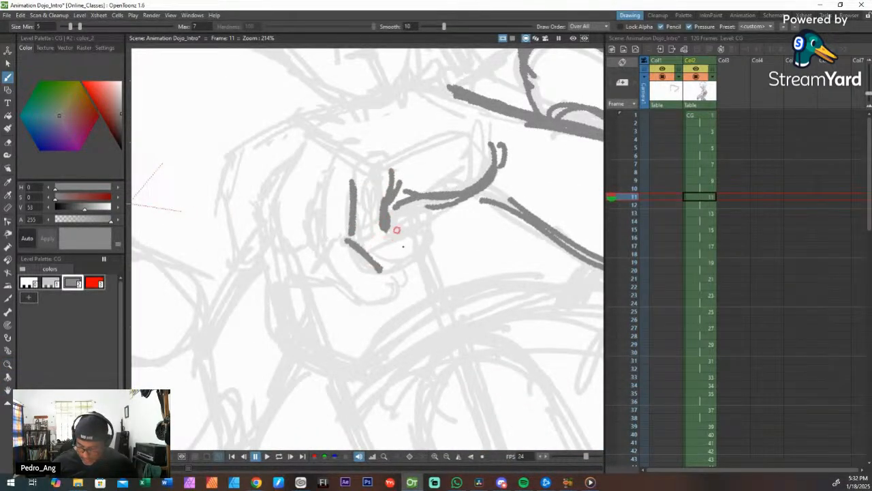
mouse_move(389, 224)
left_mouse_down()
mouse_move(416, 223)
mouse_move(430, 236)
mouse_move(380, 268)
left_mouse_up()
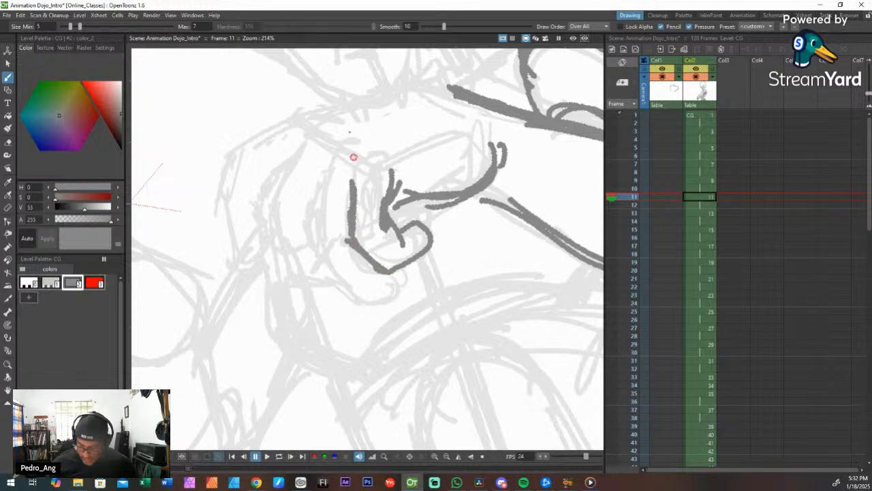
mouse_move(335, 158)
left_mouse_down()
mouse_move(317, 214)
mouse_move(329, 266)
left_mouse_up()
mouse_move(316, 237)
left_mouse_down()
mouse_move(349, 291)
mouse_move(329, 268)
mouse_move(382, 299)
mouse_move(386, 276)
left_mouse_up()
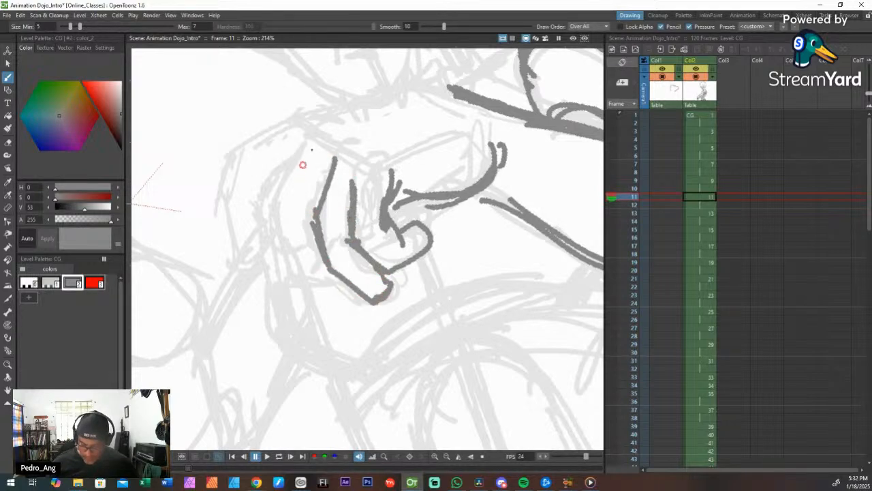
mouse_move(322, 139)
left_mouse_down()
mouse_move(278, 194)
mouse_move(290, 263)
mouse_move(317, 287)
mouse_move(334, 281)
left_mouse_up()
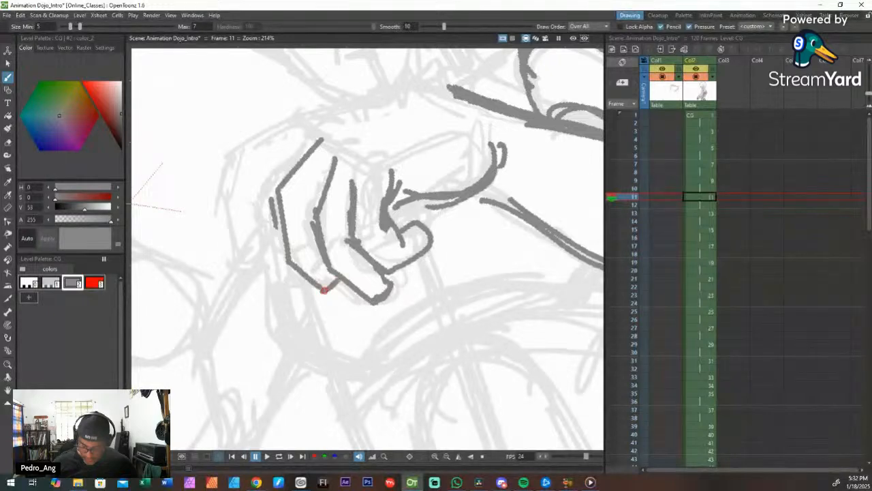
left_click(297, 231)
mouse_move(297, 120)
left_mouse_down()
mouse_move(234, 190)
mouse_move(233, 170)
mouse_move(229, 221)
mouse_move(261, 258)
mouse_move(274, 170)
mouse_move(308, 155)
mouse_move(305, 161)
mouse_move(331, 179)
mouse_move(309, 206)
mouse_move(315, 234)
left_mouse_up()
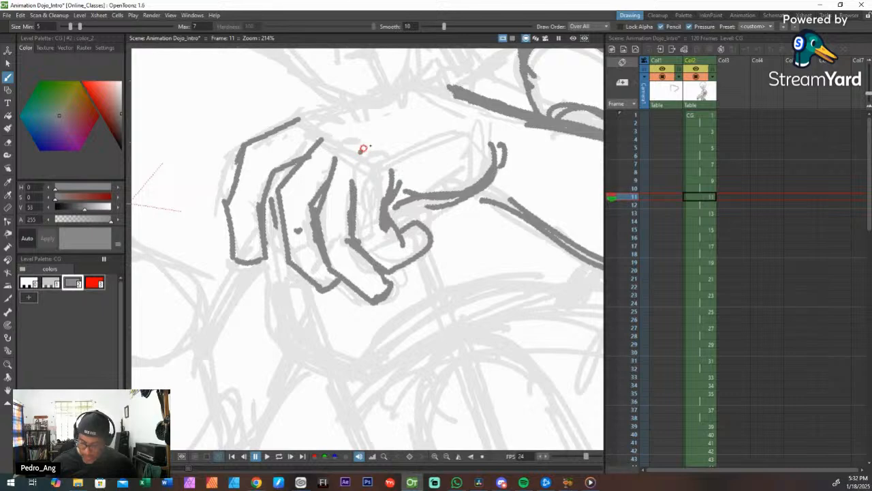
Step: Add the knuckle marks and draw the back of frame 11's hand through to the forearm in color_2
left_click_drag(360, 154, 382, 146)
mouse_move(332, 135)
left_mouse_down()
mouse_move(355, 124)
mouse_move(325, 97)
mouse_move(411, 102)
mouse_move(416, 88)
mouse_move(440, 87)
mouse_move(421, 86)
left_mouse_up()
left_click_drag(325, 104, 302, 119)
Step: Draw frame 11's lower chest line, the chest's outer edge beside the fingers and the chest centre line in color_2
key("shift+space")
left_click_drag(435, 165, 463, 237)
key("ctrl+space")
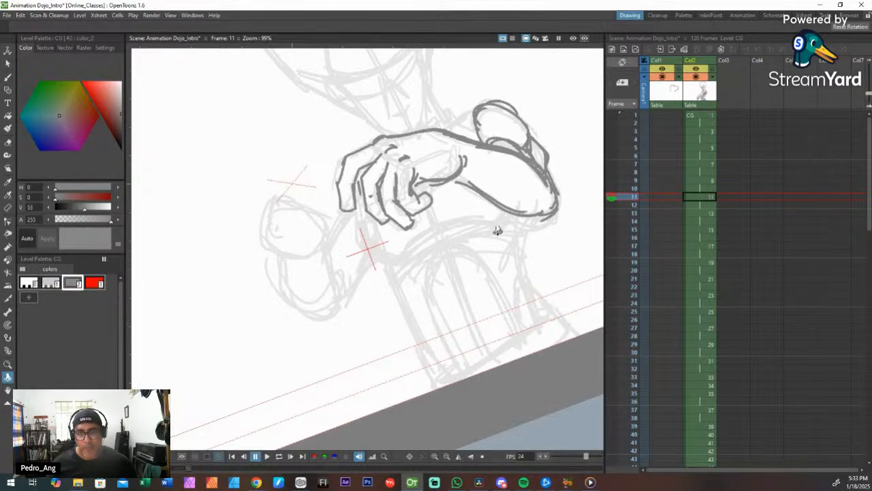
key("b")
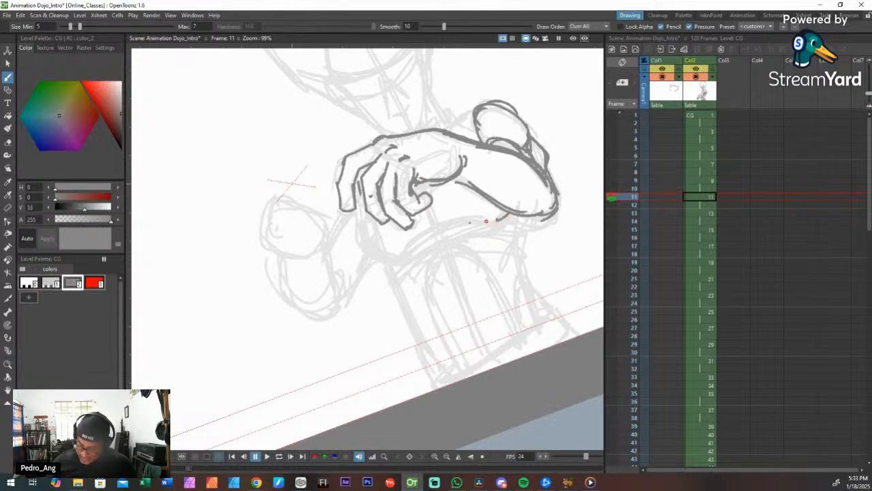
mouse_move(486, 220)
left_mouse_down()
mouse_move(430, 232)
mouse_move(382, 256)
left_mouse_up()
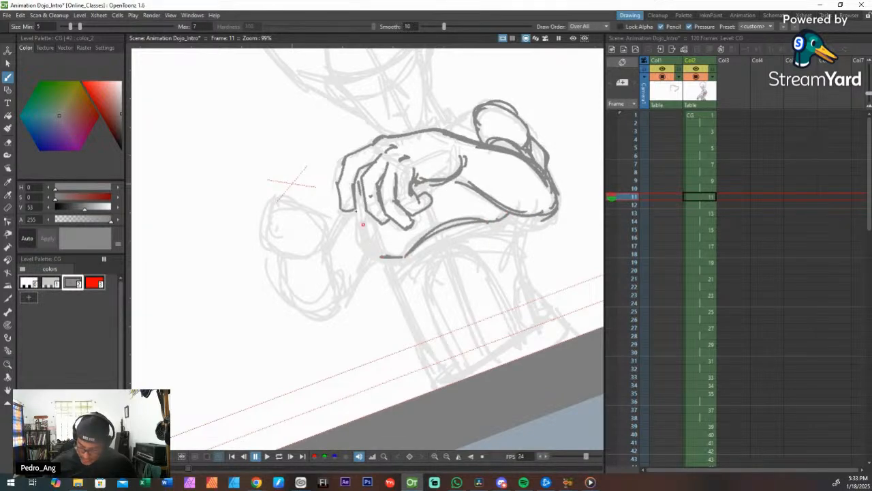
left_click_drag(358, 207, 386, 256)
mouse_move(440, 223)
left_mouse_down()
mouse_move(431, 197)
mouse_move(434, 219)
left_mouse_up()
Step: Compare with frame 10 and draw short torso side contours below frame 11's elbow and beneath the chest corner, redoing the elbow-side stroke
key("Up")
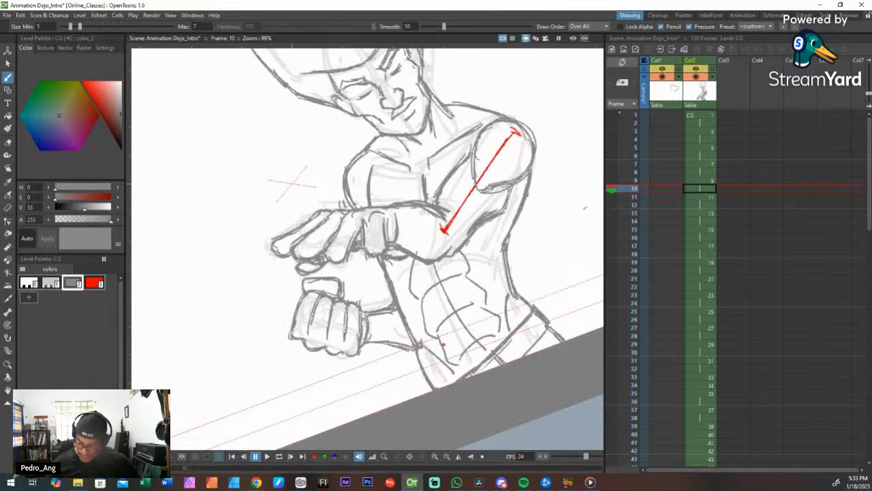
key("Down")
key("Up")
key("Down")
key("Up")
key("Down")
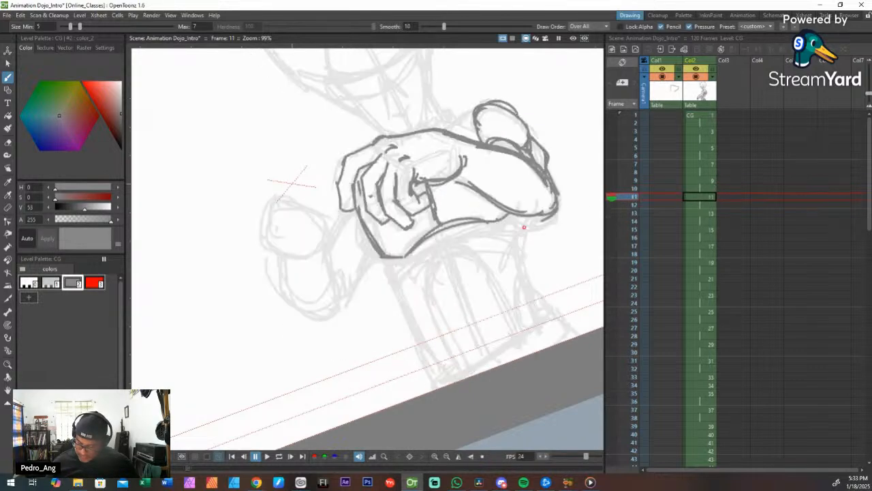
left_click_drag(537, 215, 517, 248)
key("Up")
key("Down")
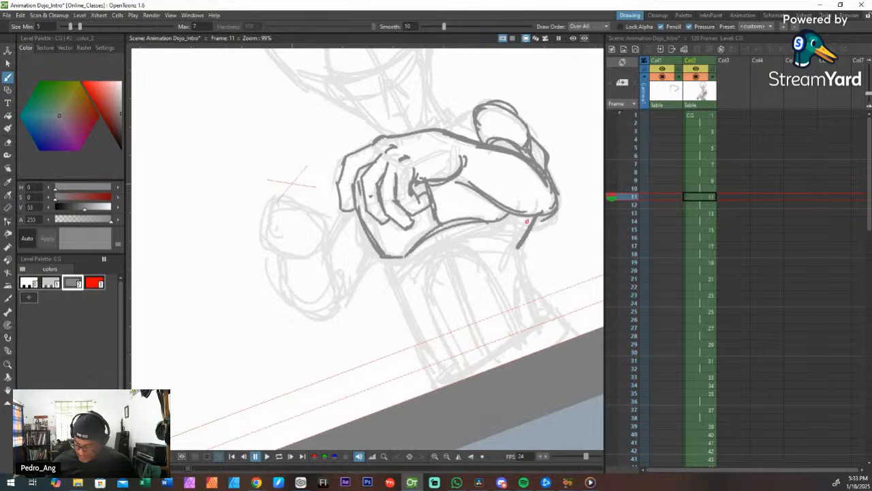
key("ctrl+z")
left_click_drag(530, 217, 518, 246)
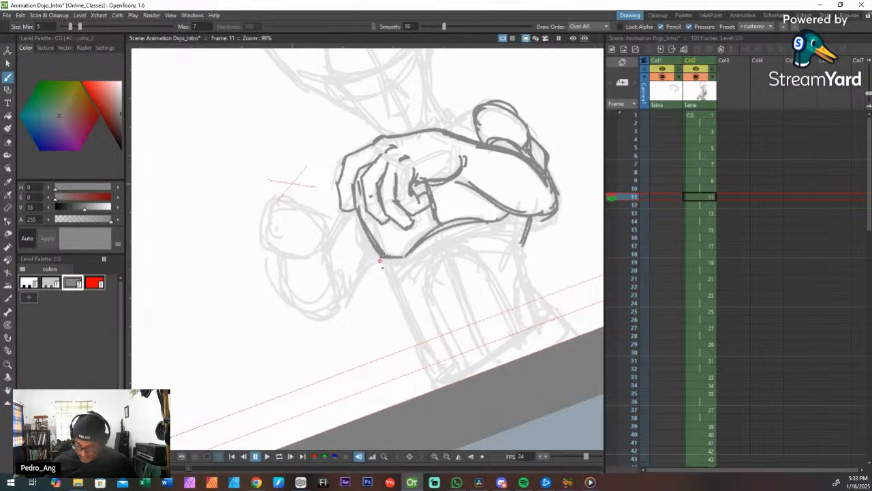
left_click_drag(365, 252, 395, 274)
Step: View the whole figure upright and alternate between frames 10 and 11 to compare the hand, arm and chest proportions
key("ctrl+space")
left_click_drag(531, 239, 517, 354)
key("shift+space")
key("space")
key("shift+space")
key("space")
left_click_drag(524, 343, 489, 347)
key("ctrl+space")
left_click_drag(526, 325, 493, 363)
key("shift+space")
key("Up")
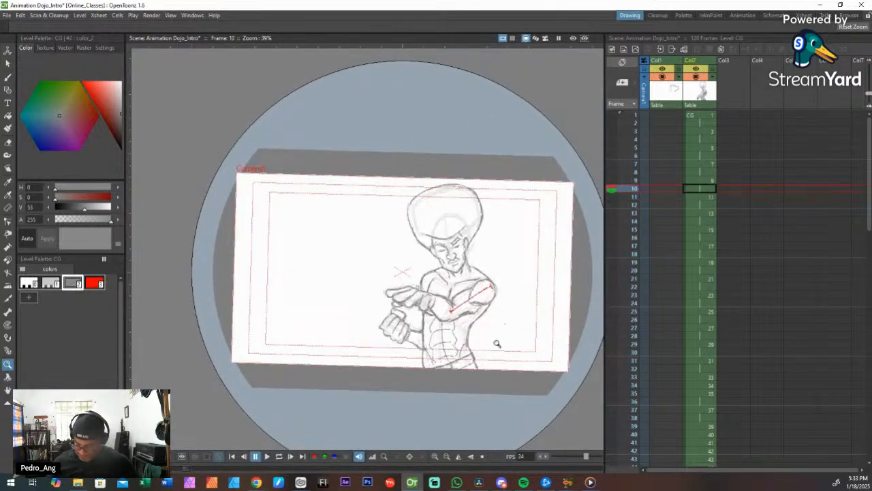
key("Down")
key("Up")
key("Down")
key("Up")
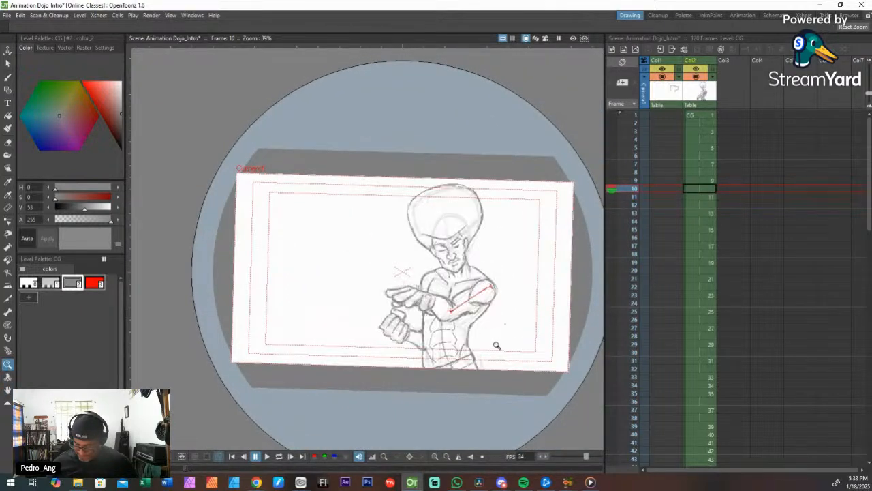
key("Down")
Step: Lasso frame 11's raised hand, scale it to 88.77% and reconnect the forearm's lower contour to the wrist
key("space")
mouse_move(466, 281)
left_mouse_down()
mouse_move(485, 228)
mouse_move(461, 249)
mouse_move(470, 287)
mouse_move(439, 289)
mouse_move(409, 314)
mouse_move(377, 282)
mouse_move(374, 254)
mouse_move(400, 240)
mouse_move(477, 248)
left_mouse_up()
key("ctrl+space")
key("space")
key("shift+space")
key("s")
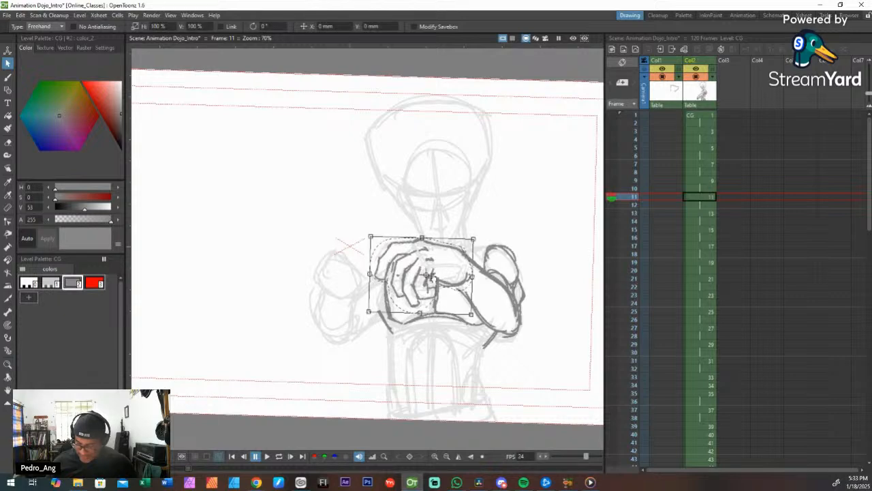
left_click_drag(371, 311, 380, 303)
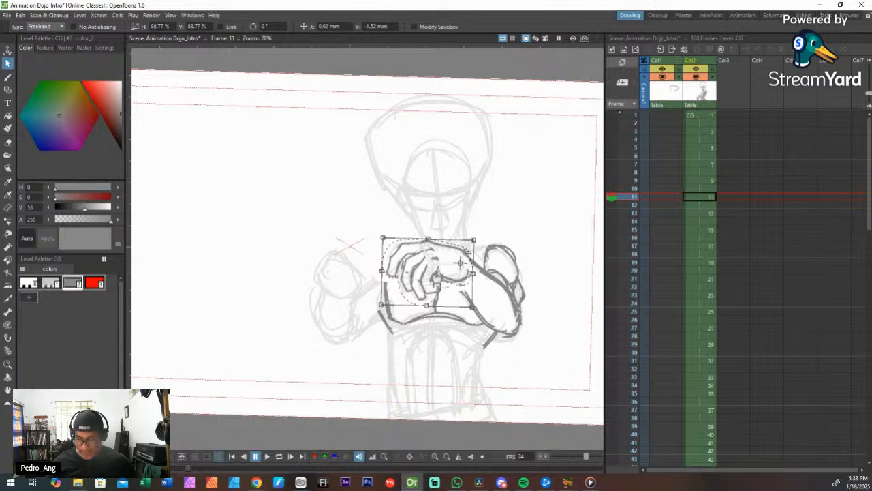
key("b")
left_click_drag(464, 291, 466, 300)
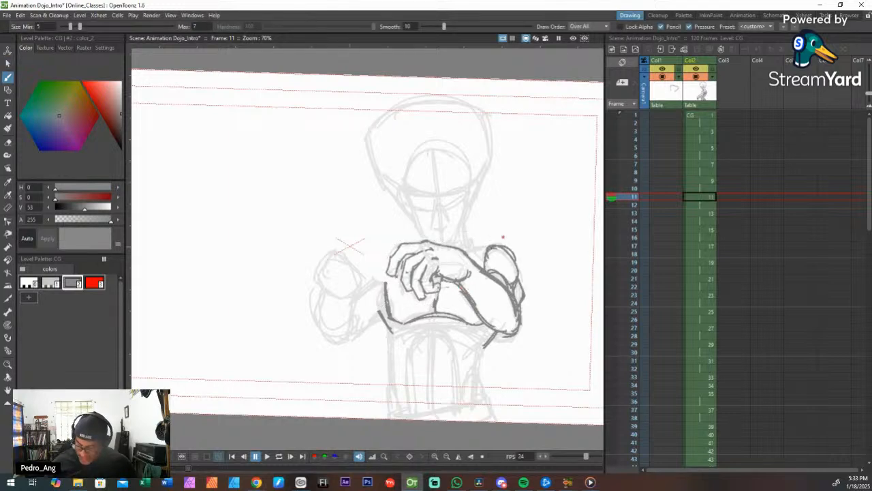
Step: Draw frame 11's far shoulder curve and foreshortened upper arm beside the chest in color_2, comparing with frame 10
mouse_move(386, 263)
left_mouse_down()
mouse_move(361, 299)
mouse_move(384, 288)
mouse_move(357, 315)
mouse_move(380, 310)
left_mouse_up()
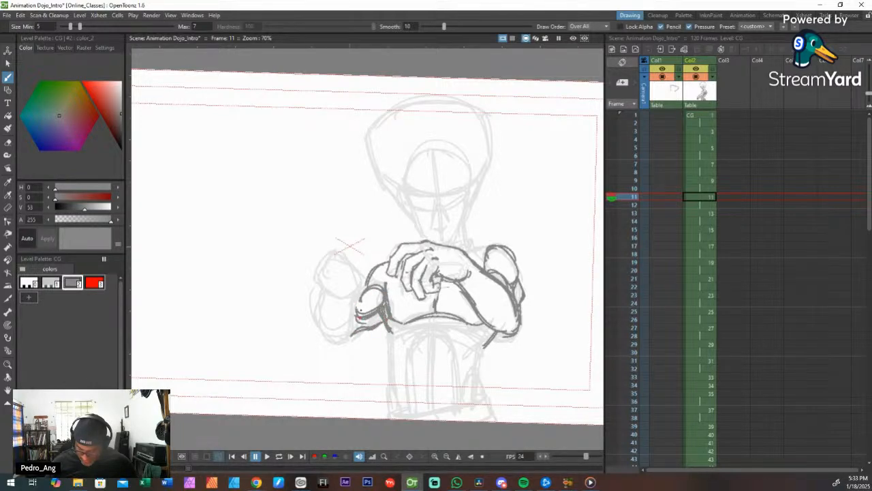
key("Up")
key("Down")
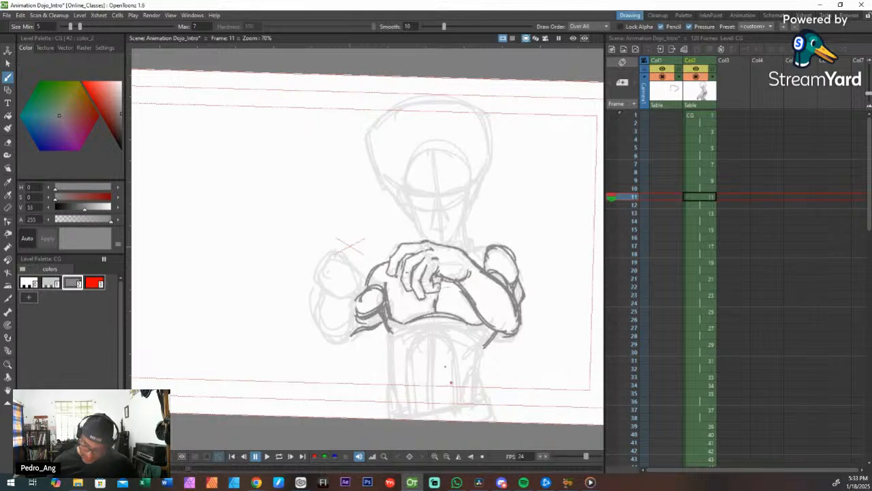
key("Up")
key("Down")
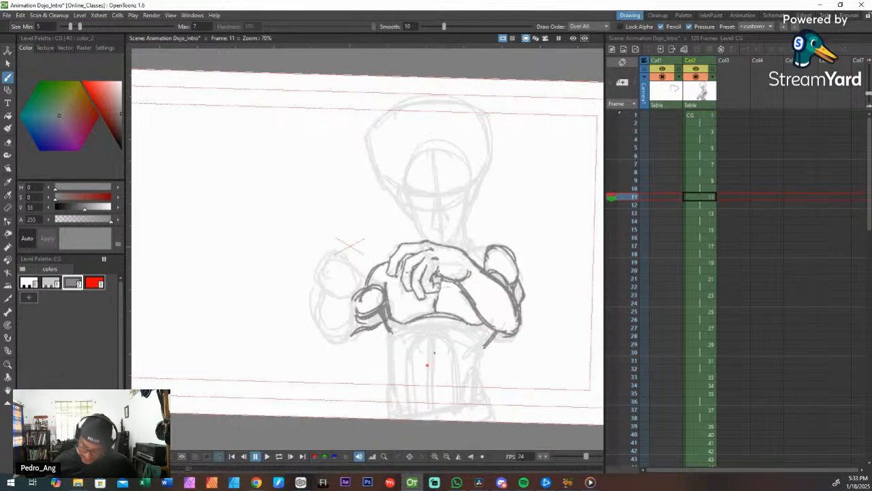
Step: Compare with frame 10 and draw frame 11's torso side contours from the chest to the hips, adding hip crease lines on both sides
key("Up")
key("Down")
mouse_move(387, 319)
left_mouse_down()
mouse_move(400, 413)
mouse_move(396, 385)
mouse_move(385, 414)
left_mouse_up()
key("Up")
key("Down")
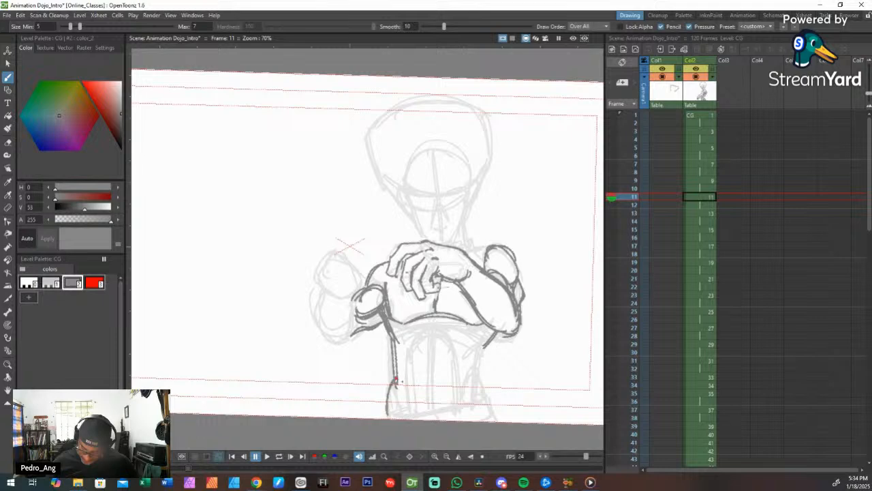
left_click_drag(398, 379, 407, 411)
key("Up")
key("Down")
mouse_move(485, 346)
left_mouse_down()
mouse_move(487, 382)
mouse_move(470, 393)
mouse_move(492, 386)
mouse_move(492, 399)
left_mouse_up()
left_click_drag(481, 368, 485, 345)
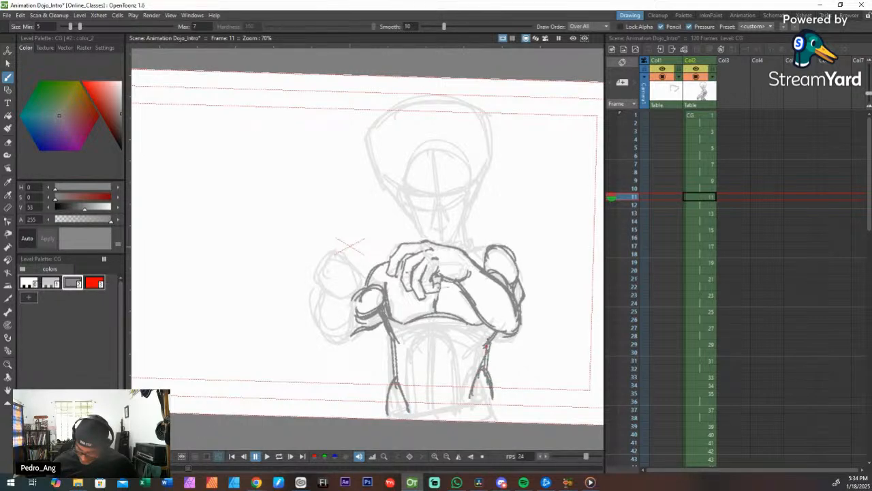
Step: Draw frame 11's vertical abdomen centre line and the arched upper abdominal line across it, checking against frame 10
key("Up")
key("Down")
left_click_drag(435, 322, 435, 401)
key("Up")
key("Down")
left_click_drag(419, 351, 452, 346)
key("ctrl+z")
key("ctrl+z")
key("0")
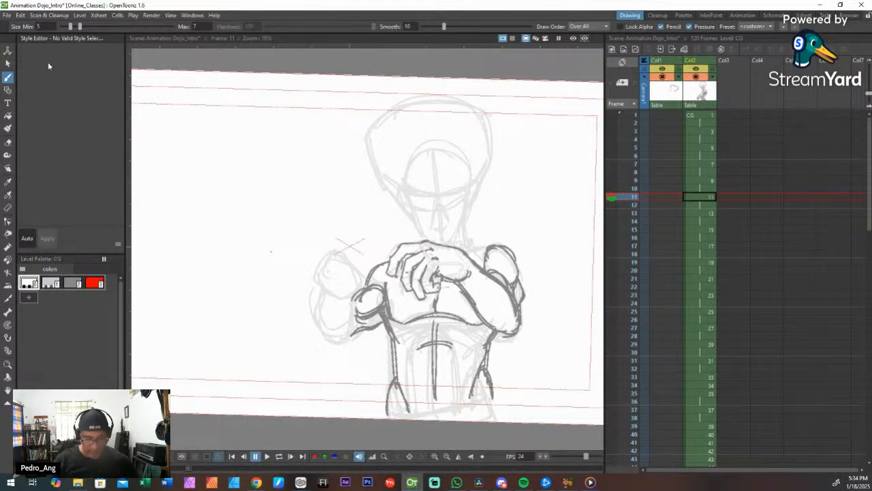
left_click(171, 15)
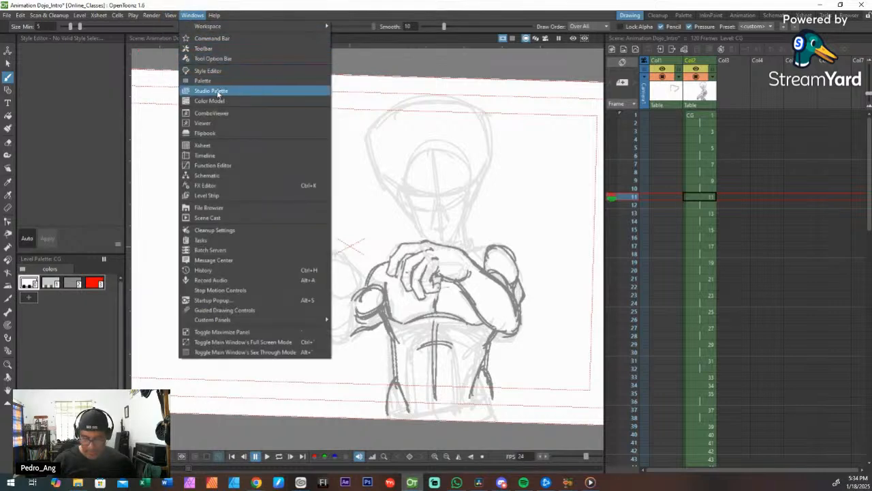
left_click(472, 19)
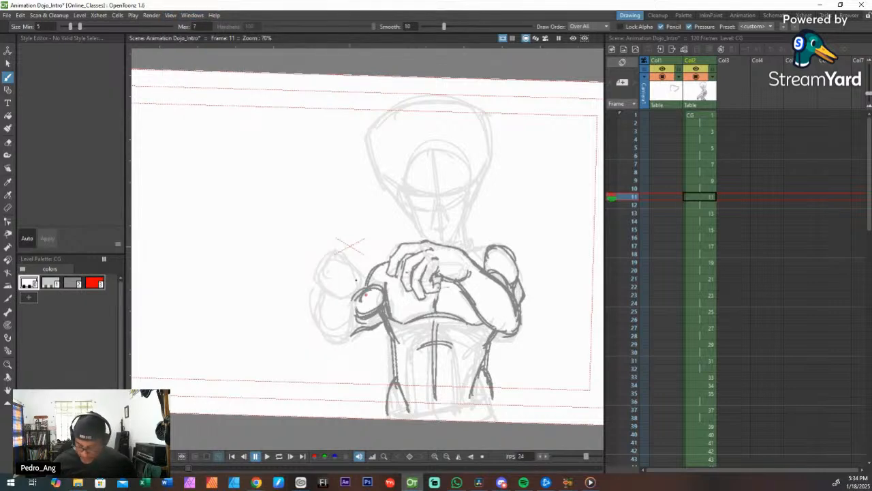
left_click(72, 283)
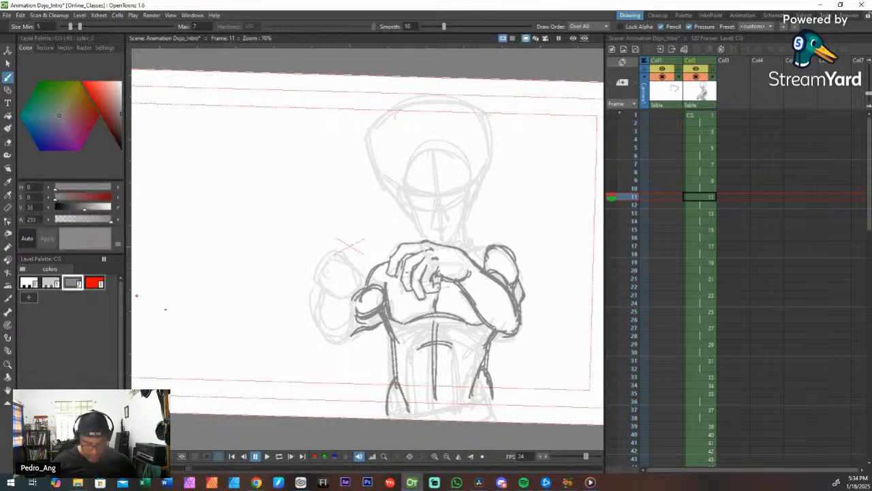
Step: Block in frame 11's far fist as a tilted four-sided box over the rough, redoing the first strokes
left_click_drag(336, 255, 346, 268)
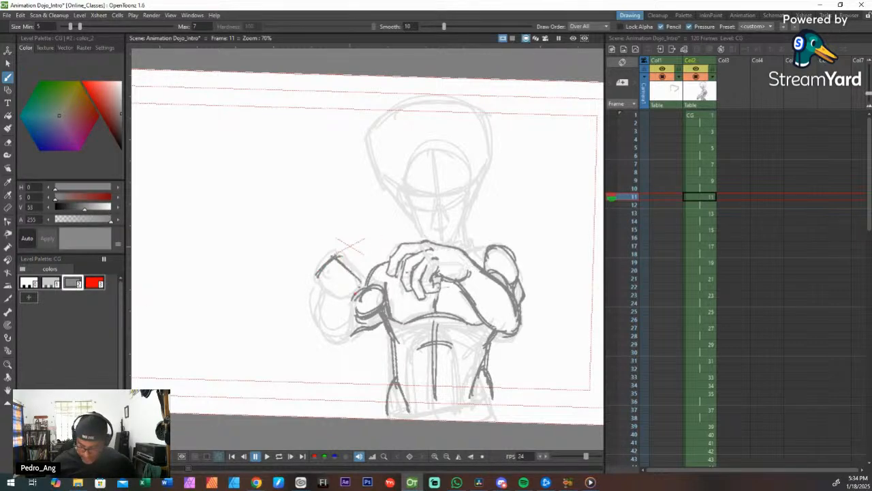
key("ctrl+z")
key("ctrl+z")
key("ctrl+z")
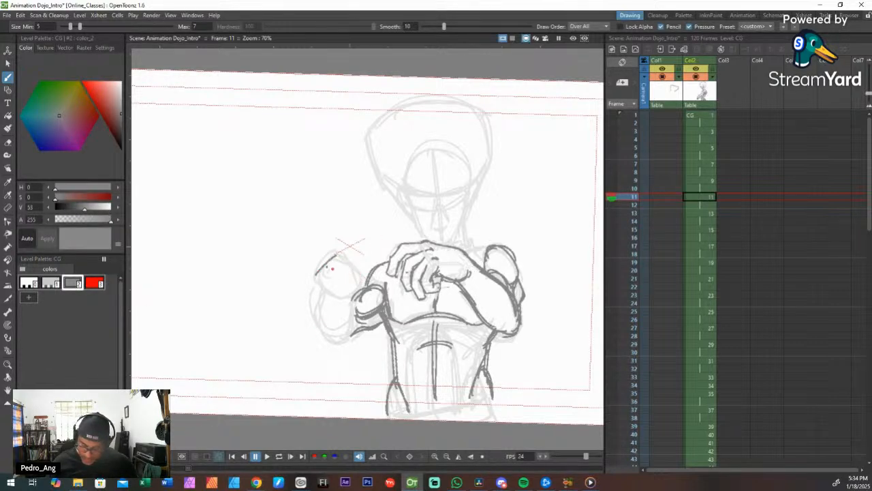
mouse_move(314, 274)
left_mouse_down()
mouse_move(337, 251)
mouse_move(359, 273)
left_mouse_up()
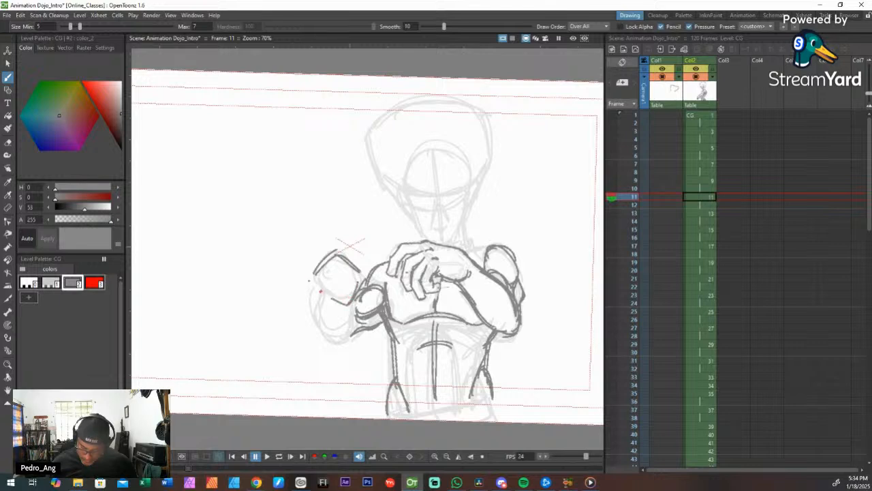
left_click_drag(310, 277, 348, 304)
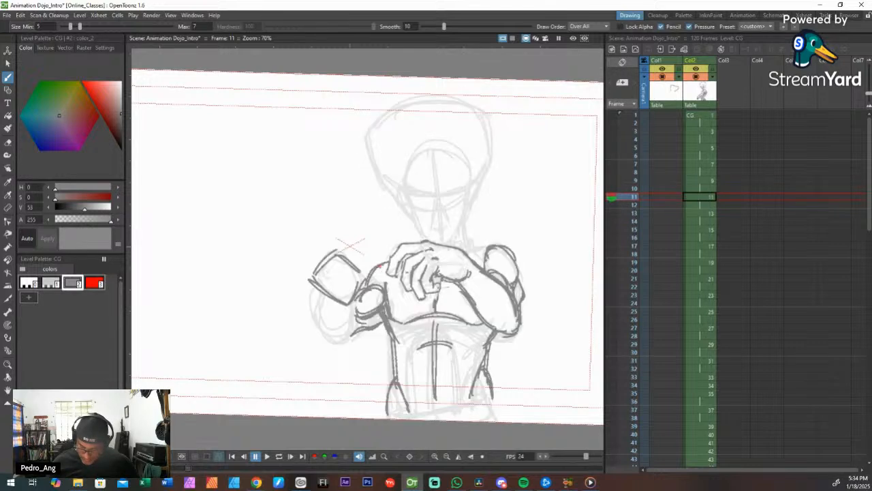
Step: Detail frame 11's far fist with a side edge, small fingertip bumps, finger division lines and a short wrist block above it
scroll(336, 256, "up", 4)
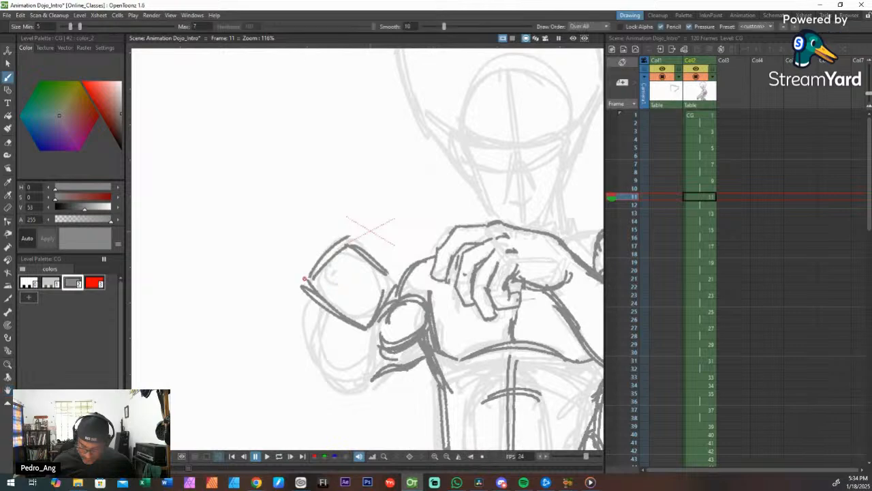
mouse_move(303, 279)
left_mouse_down()
mouse_move(338, 236)
mouse_move(357, 253)
mouse_move(299, 288)
left_mouse_up()
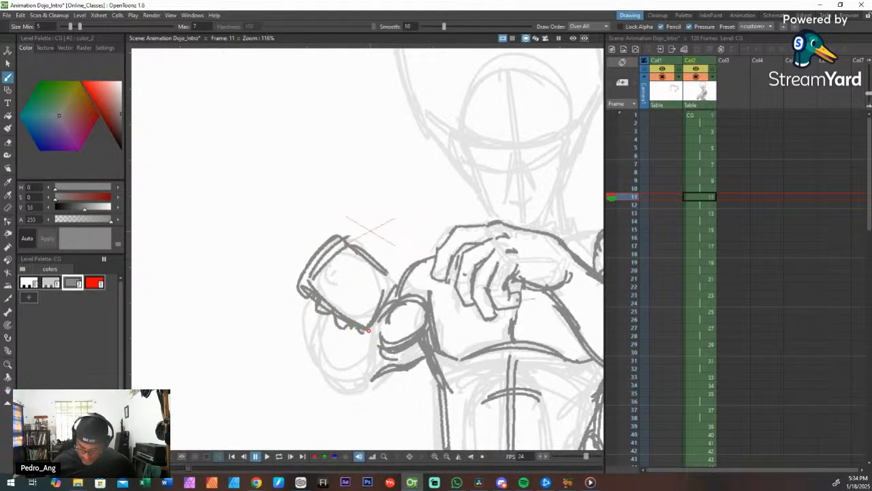
mouse_move(368, 330)
left_mouse_down()
mouse_move(383, 281)
mouse_move(374, 268)
left_mouse_up()
left_click_drag(352, 318, 361, 259)
mouse_move(345, 286)
left_mouse_down()
mouse_move(361, 257)
mouse_move(349, 248)
left_mouse_up()
left_click_drag(315, 285, 347, 249)
mouse_move(333, 247)
left_mouse_down()
mouse_move(333, 224)
mouse_move(374, 235)
left_mouse_up()
Step: Draw frame 11's far forearm and elbow contour beneath the fist, adding a muscle line inside it and joining it to the upper arm
mouse_move(320, 308)
left_mouse_down()
mouse_move(307, 350)
mouse_move(326, 390)
left_mouse_up()
mouse_move(378, 344)
left_mouse_down()
mouse_move(353, 379)
mouse_move(369, 386)
mouse_move(356, 396)
mouse_move(324, 392)
mouse_move(375, 375)
left_mouse_up()
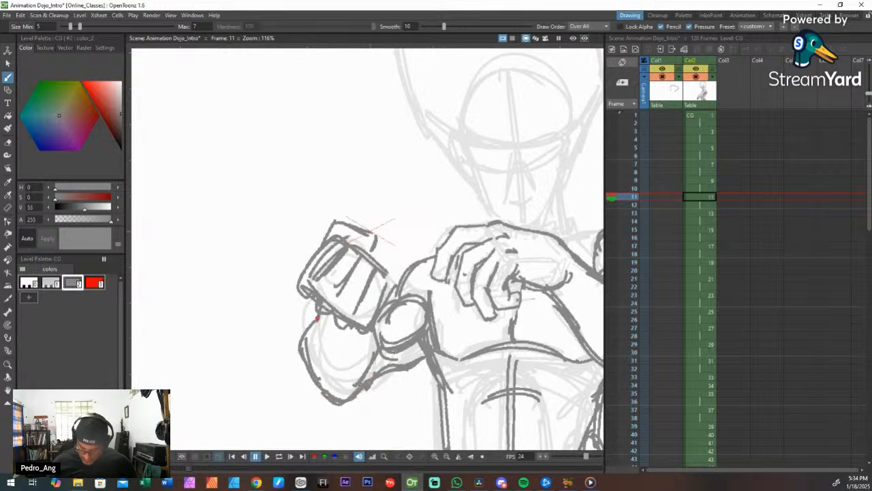
left_click_drag(356, 326, 352, 363)
mouse_move(392, 325)
left_mouse_down()
mouse_move(387, 312)
mouse_move(447, 252)
left_mouse_up()
left_click_drag(400, 297, 384, 289)
Step: Compare with frame 10 and draw frame 11's middle abdominal line as a shallow arch across the centre line
scroll(372, 295, "up", 3)
key("b")
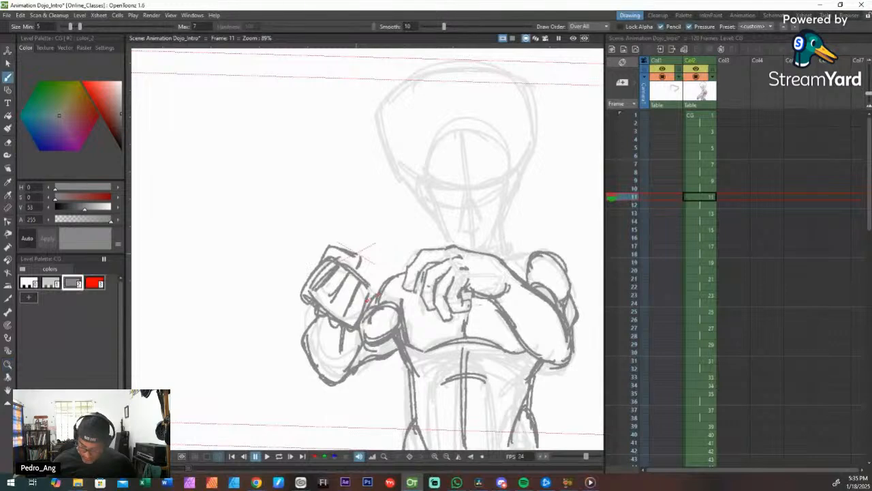
left_click_drag(479, 352, 422, 285)
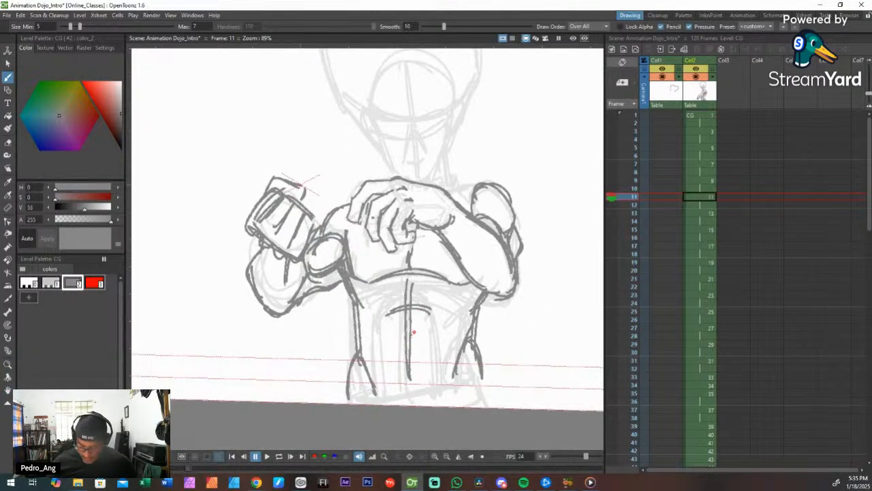
key("comma")
key("period")
left_click_drag(383, 350, 433, 348)
left_click_drag(408, 340, 433, 338)
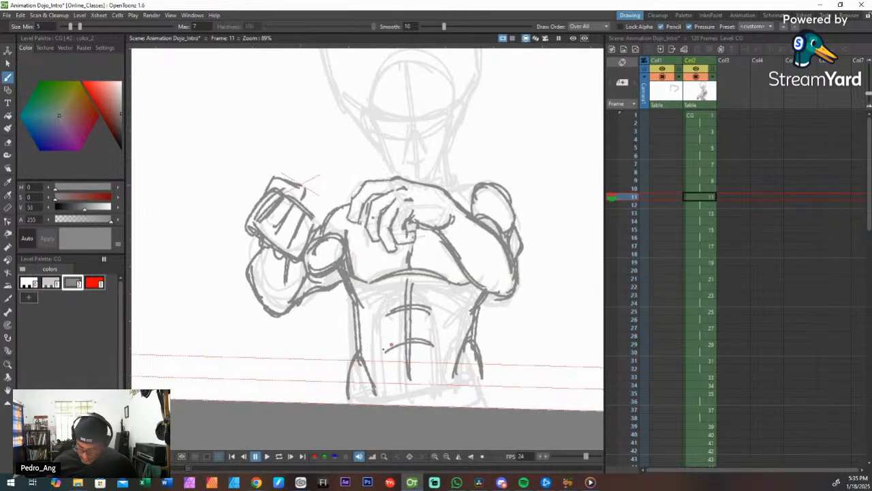
left_click_drag(382, 344, 406, 340)
Step: Draw frame 11's lowest abdominal line and the curved outer contours of the abdominal muscles, using frame 10 as reference
key("comma")
key("period")
left_click_drag(390, 378, 426, 374)
key("comma")
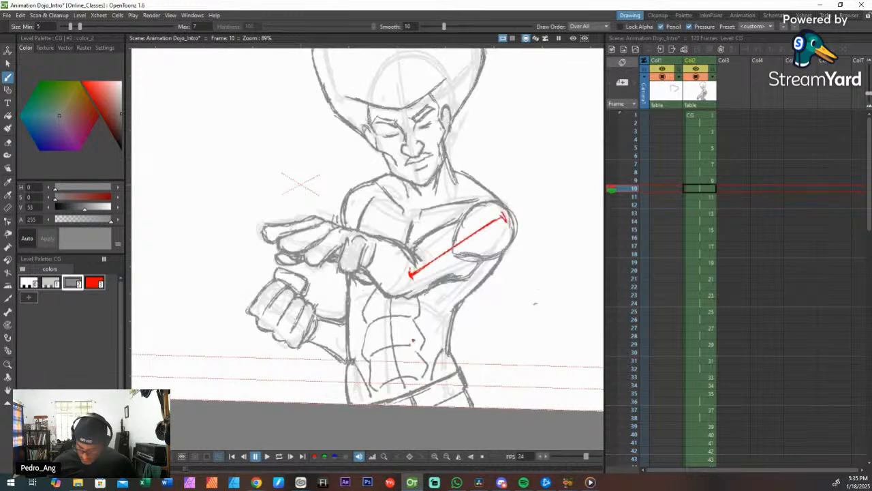
key("period")
mouse_move(382, 317)
left_mouse_down()
mouse_move(385, 287)
mouse_move(429, 276)
left_mouse_up()
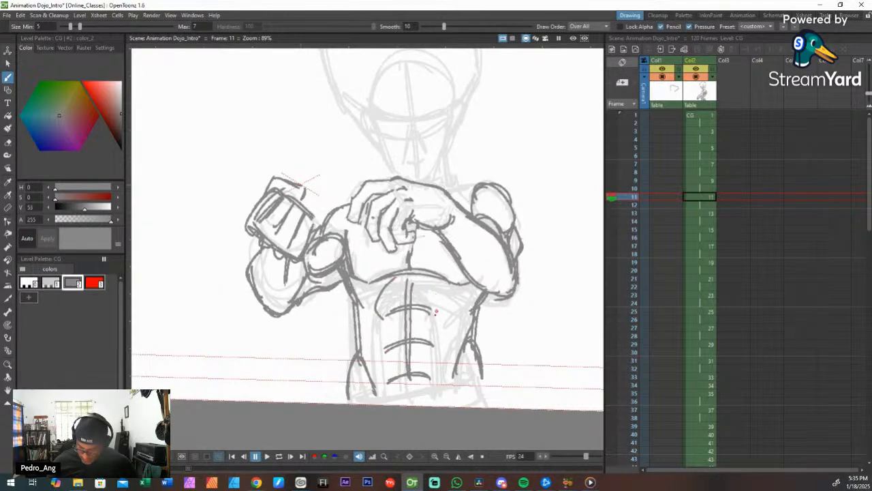
left_click_drag(436, 311, 442, 289)
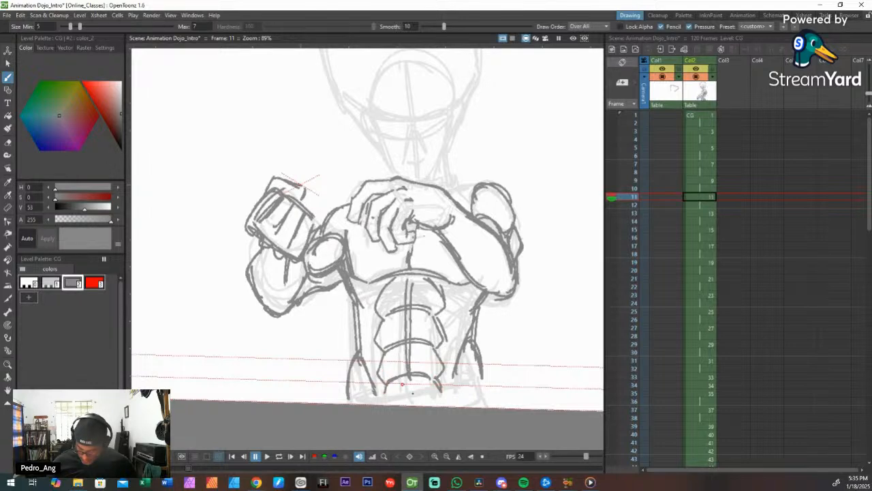
Step: Compare with frame 10 and draw frame 11's curved waistband line, its outer side edge and the short division lines below it
key("space")
left_click_drag(488, 329, 466, 302)
key("comma")
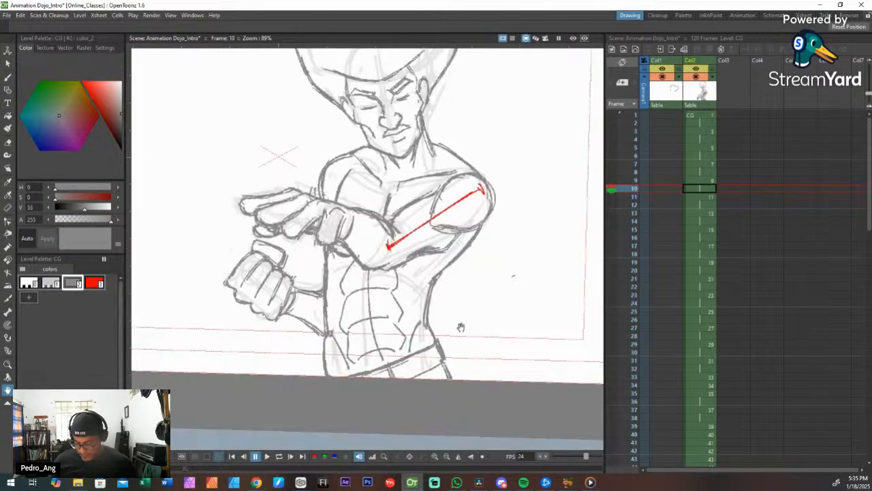
key("period")
key("comma")
key("period")
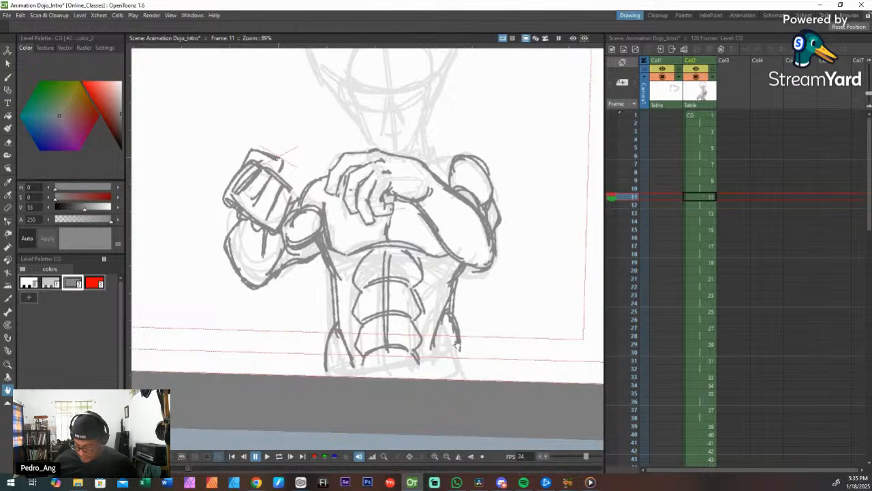
mouse_move(503, 313)
left_mouse_down()
mouse_move(498, 276)
mouse_move(473, 311)
mouse_move(487, 310)
mouse_move(502, 263)
mouse_move(459, 263)
mouse_move(379, 321)
left_mouse_up()
key("ctrl+space")
left_click_drag(455, 266, 350, 333)
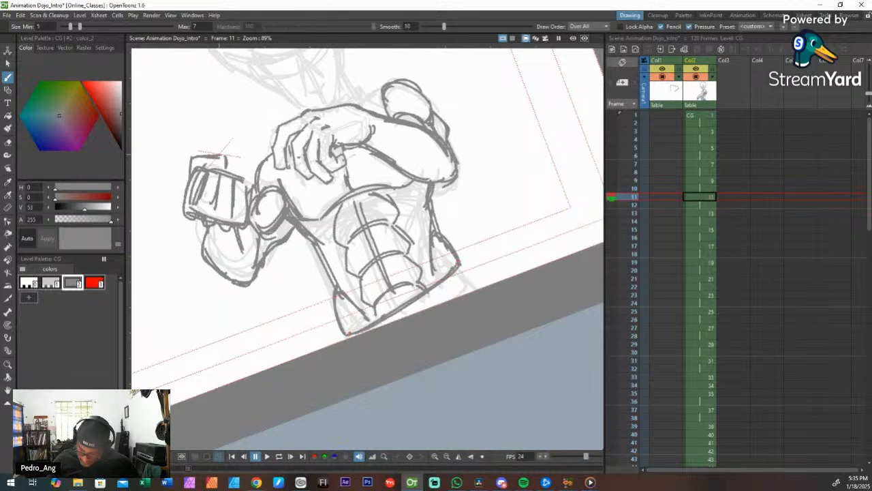
left_click_drag(470, 277, 448, 300)
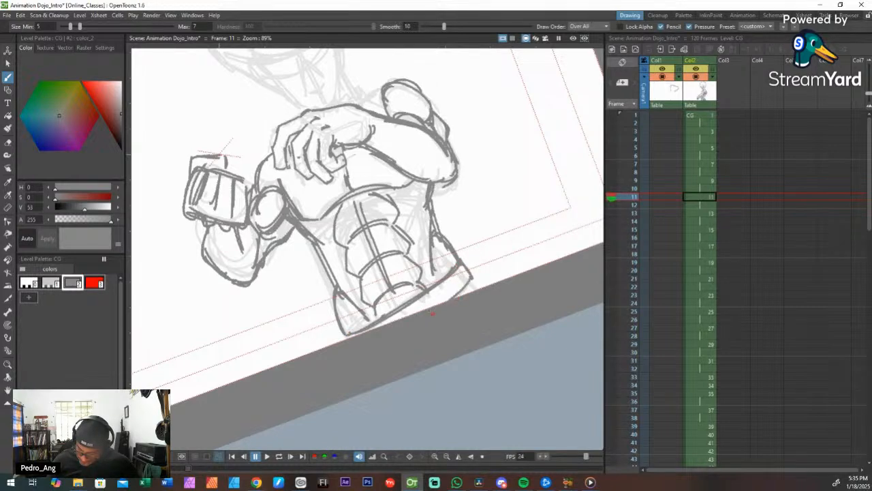
key("comma")
key("period")
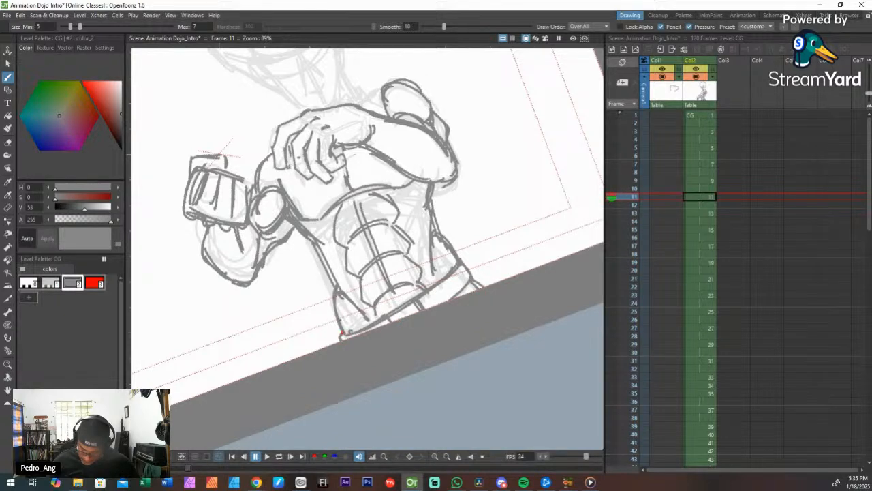
Step: View the whole figure upright and play the animation to check its movement
key("space")
left_click_drag(409, 225, 435, 324)
key("ctrl+space")
mouse_move(467, 263)
left_mouse_down()
mouse_move(487, 285)
mouse_move(534, 287)
mouse_move(542, 296)
mouse_move(465, 274)
left_mouse_up()
key("alt+0")
key("ctrl+space")
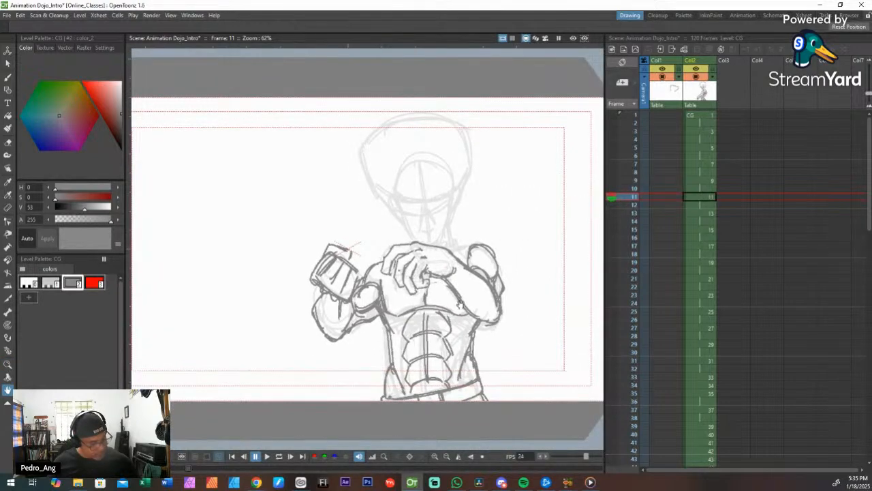
key("l")
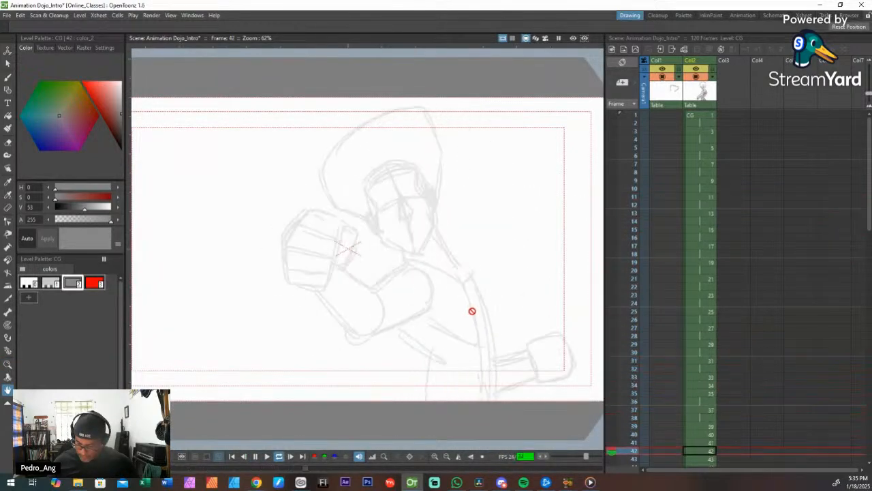
key("l")
Step: Flip back and forth through frames 1 to 16 to check how frame 11's pose flows, finishing on frame 11
left_click(706, 119)
key("Up")
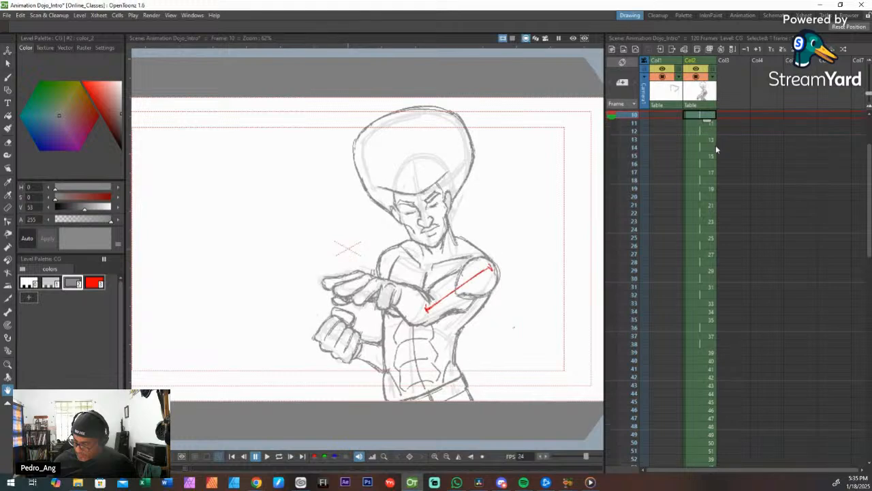
key("Up")
key("Up")
key("Up")
key("Up")
key("Up")
key("Up")
key("Up")
key("Up")
key("Up")
key("Down")
key("Down")
key("Down")
key("Down")
key("Down")
key("Down")
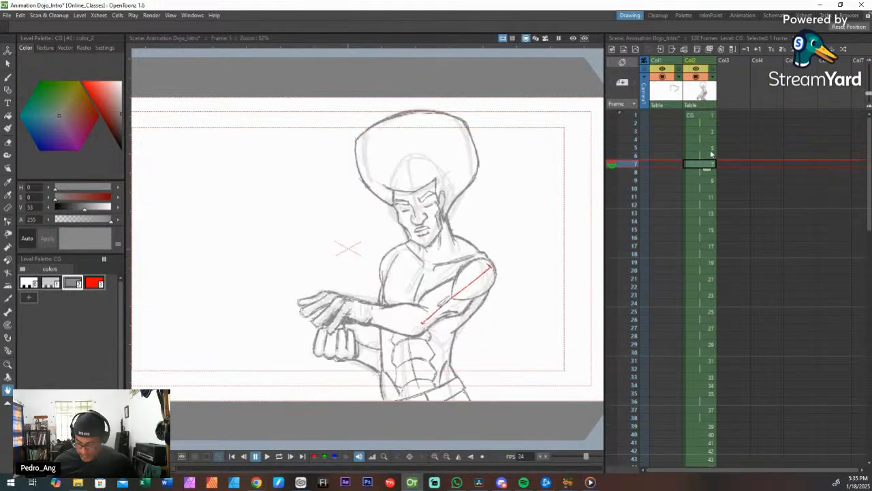
key("Down")
key("Down")
key("Down")
key("Down")
key("Down")
key("Down")
key("Down")
key("Down")
key("Down")
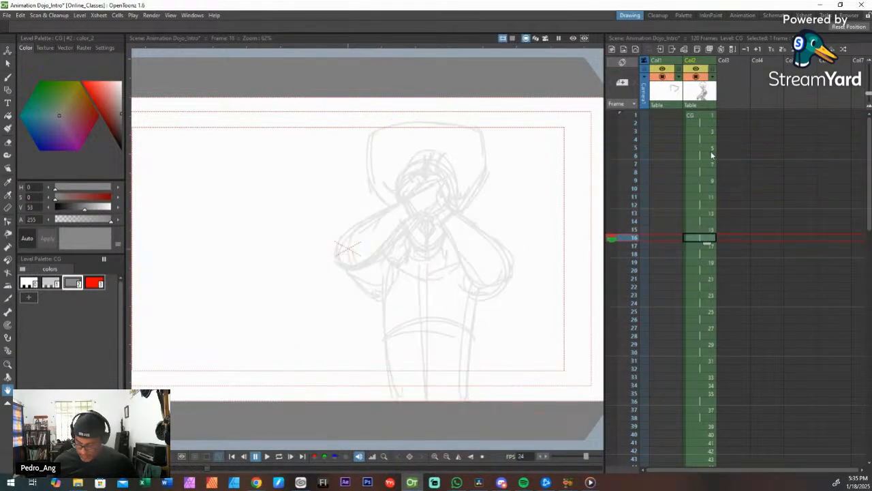
key("Up")
key("Up")
key("Up")
key("Up")
key("Up")
key("Up")
key("Up")
key("Up")
key("Up")
key("Up")
key("Up")
key("Up")
key("Up")
key("Up")
key("Up")
key("Down")
key("Down")
key("Down")
key("Down")
key("Down")
key("Down")
key("Down")
key("Down")
key("Down")
key("Down")
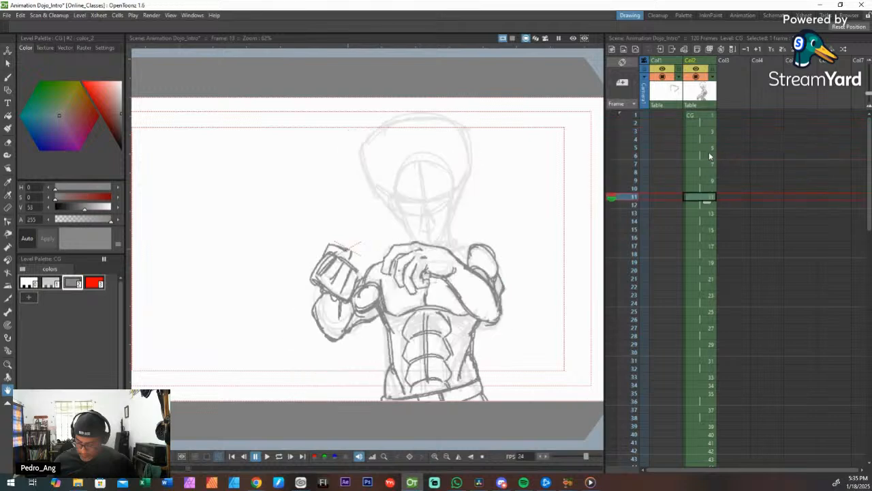
key("Down")
key("Down")
key("Down")
key("Down")
key("Down")
key("Up")
key("Up")
key("Up")
key("Up")
key("Up")
key("Up")
key("Up")
key("Up")
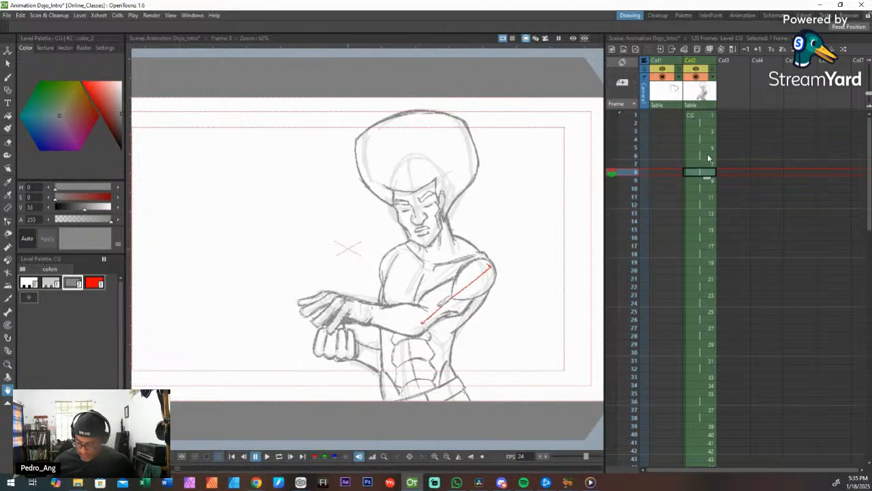
key("Down")
key("Down")
key("Down")
key("Up")
key("Down")
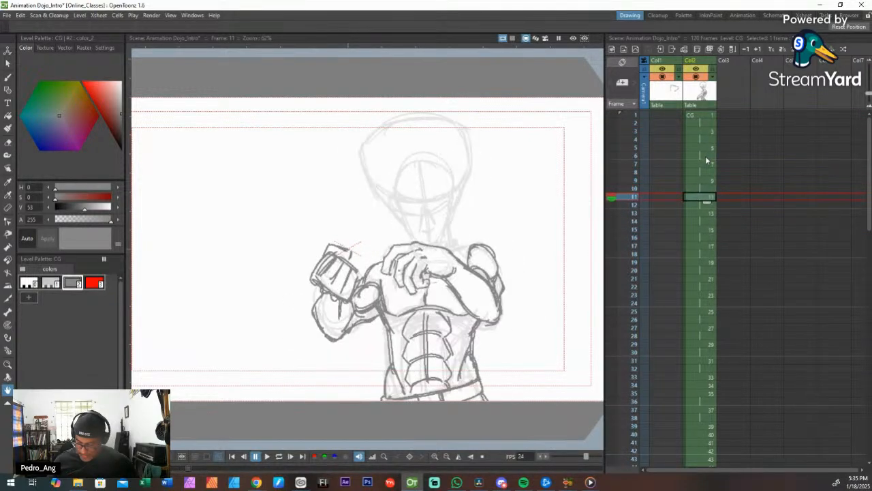
Step: Flip between frames 10 and 11 to compare the two poses
key("Up")
key("Down")
key("Up")
key("Down")
key("Up")
key("Down")
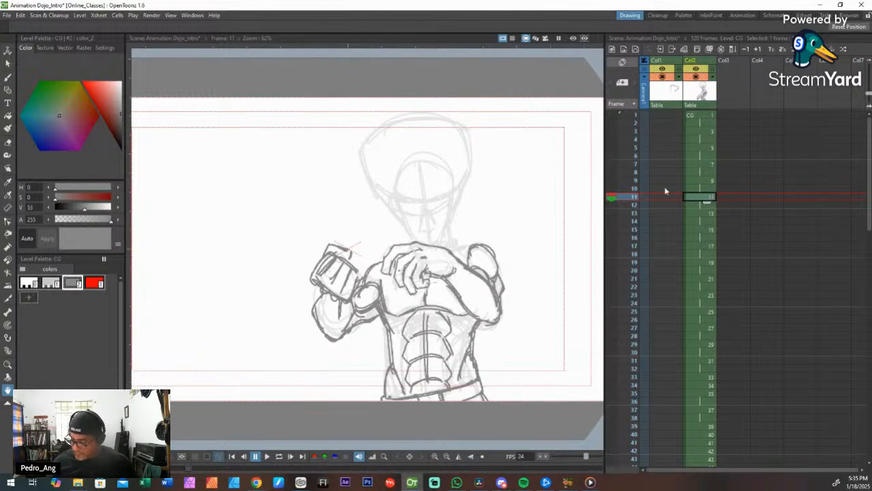
Step: Set the brush size to a minimum of 3 and a maximum of 5 for frame 11's facial lines, using grey style 2
scroll(429, 224, "up", 8)
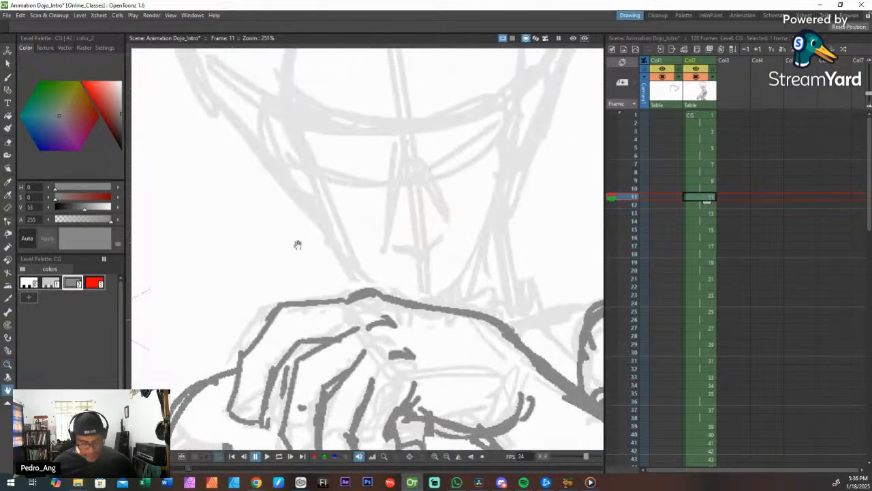
left_click(74, 286)
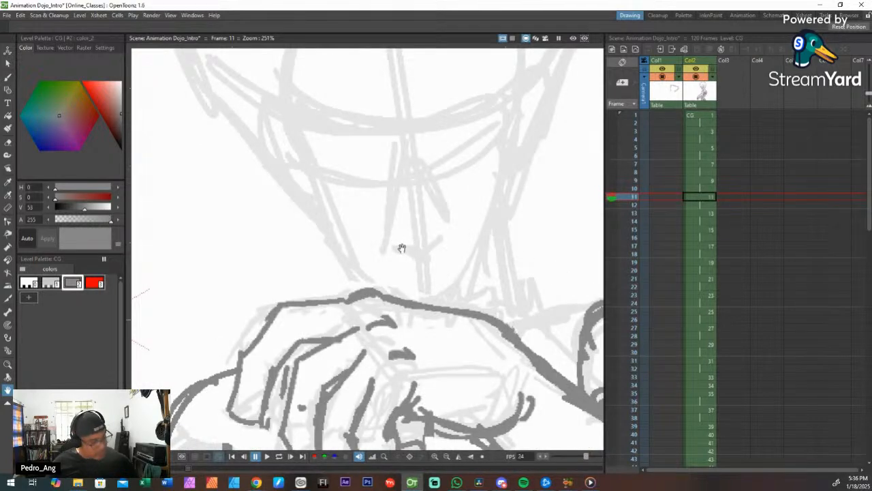
key("b")
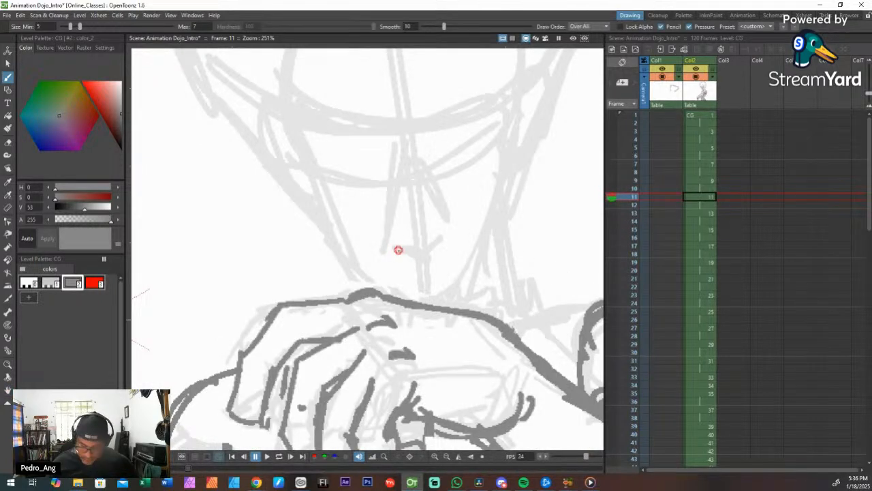
left_click_drag(380, 238, 416, 257)
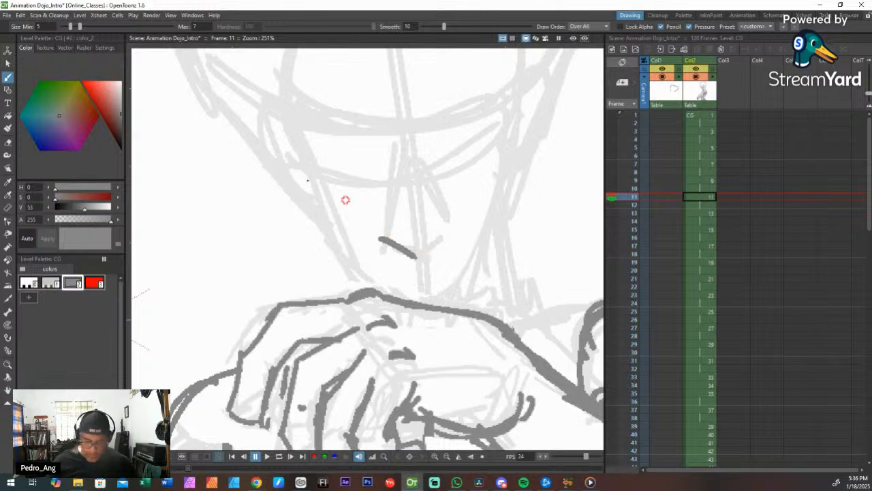
key("ctrl+z")
type("3")
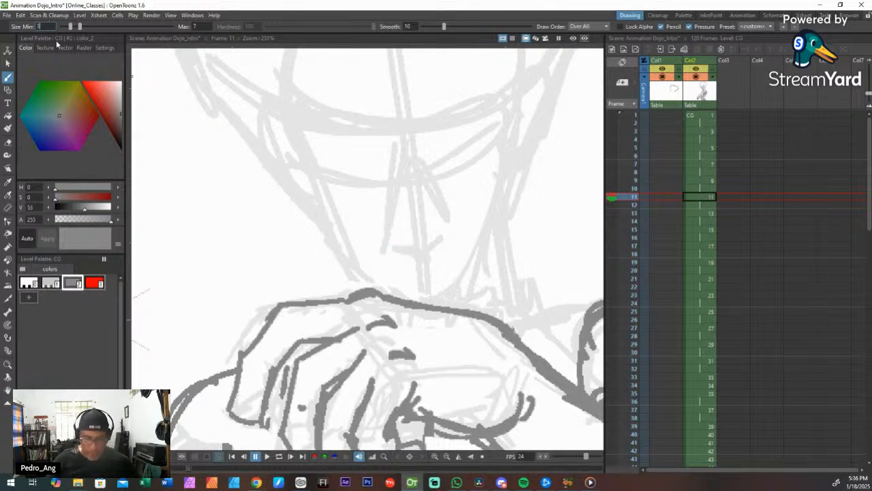
key("Tab")
type("5")
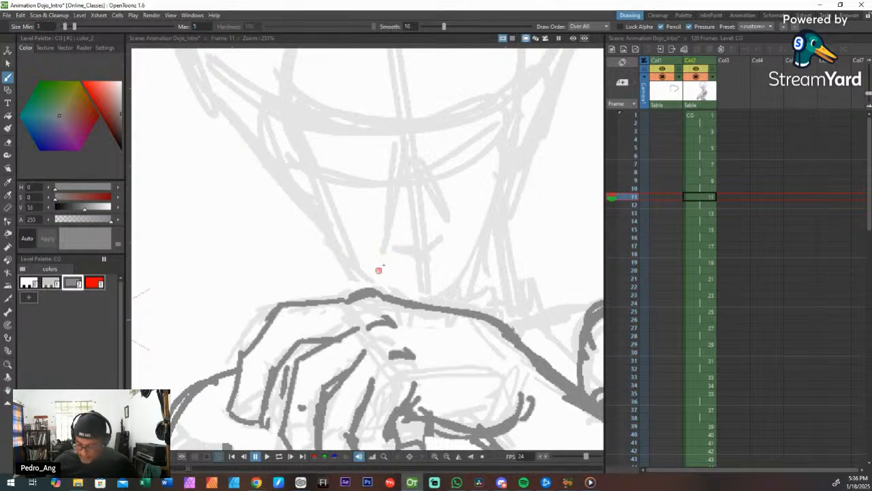
Step: Draw the angular base line of frame 11's nose, using frame 10 as reference
mouse_move(382, 240)
left_mouse_down()
mouse_move(412, 260)
mouse_move(435, 254)
mouse_move(455, 230)
mouse_move(449, 215)
mouse_move(433, 214)
mouse_move(453, 218)
mouse_move(387, 220)
left_mouse_up()
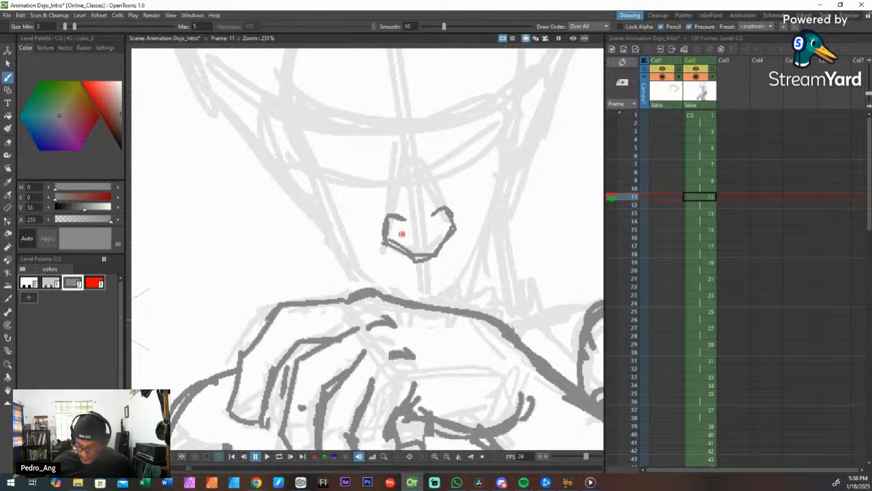
key("ctrl+z")
key("ctrl+z")
key("ctrl+z")
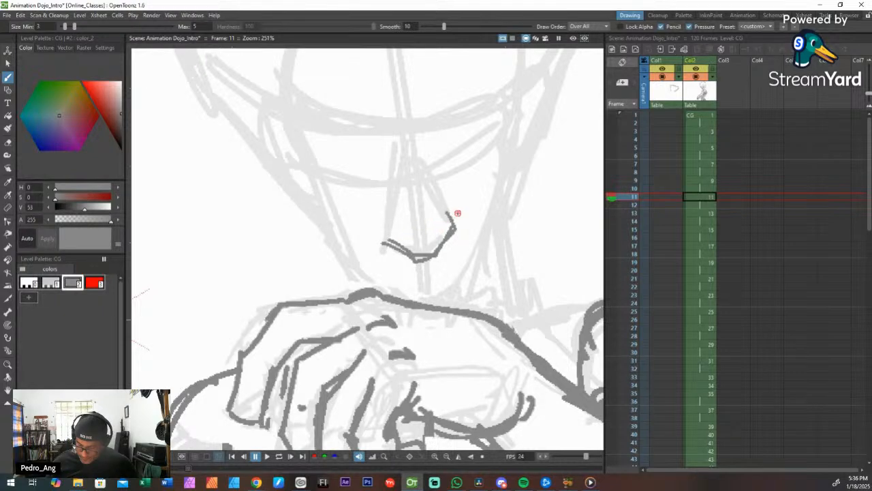
key("comma")
key("period")
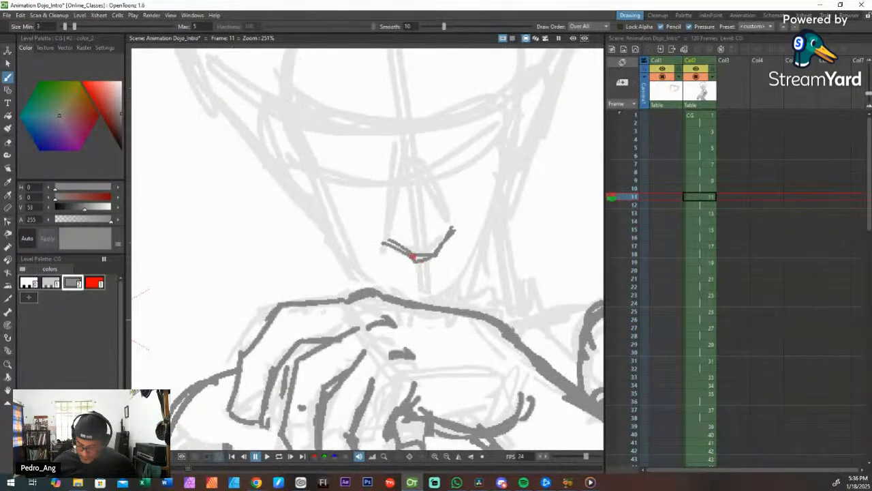
left_click_drag(437, 257, 415, 258)
key("comma")
key("period")
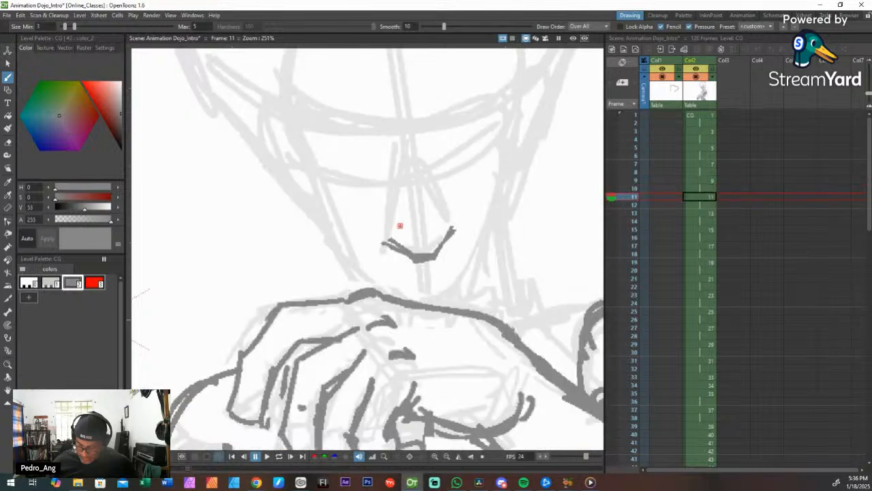
Step: Draw the curved nostrils on both sides of frame 11's nose, compare with frame 10, and clean up the nose lines with the eraser
mouse_move(389, 221)
left_mouse_down()
mouse_move(402, 249)
mouse_move(390, 241)
mouse_move(391, 223)
mouse_move(444, 214)
mouse_move(437, 223)
mouse_move(444, 212)
mouse_move(457, 227)
mouse_move(434, 223)
left_mouse_up()
key("comma")
key("period")
key("comma")
key("period")
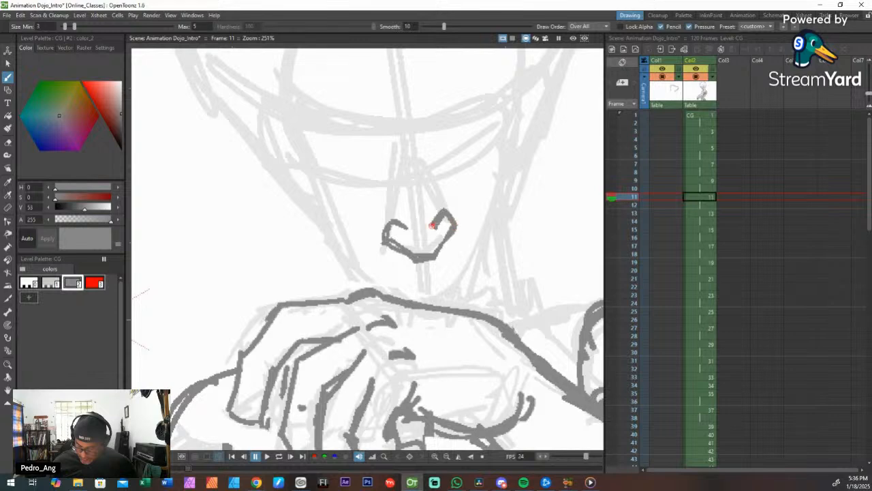
key("comma")
key("period")
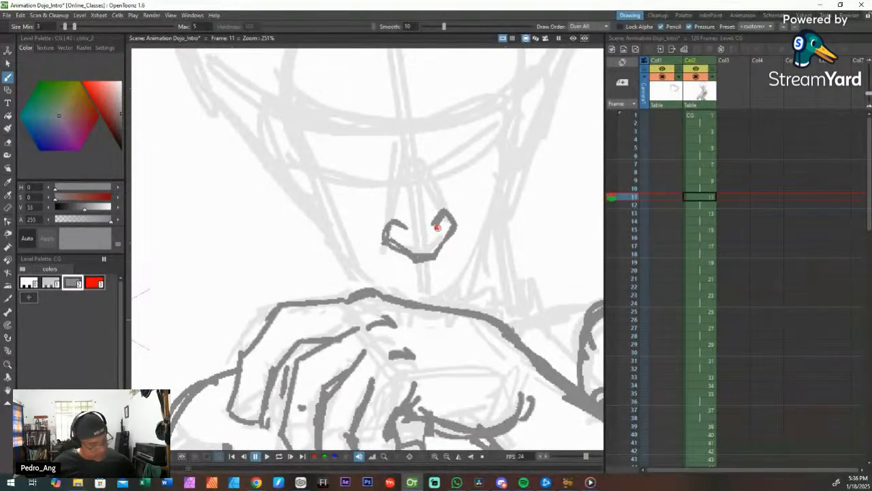
key("a")
mouse_move(443, 223)
left_mouse_down()
mouse_move(421, 222)
mouse_move(401, 209)
mouse_move(404, 230)
left_mouse_up()
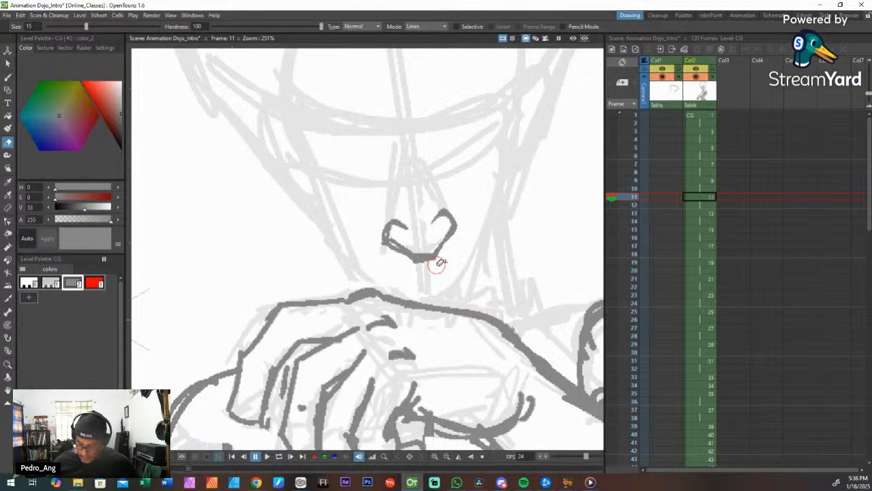
left_click_drag(436, 266, 436, 263)
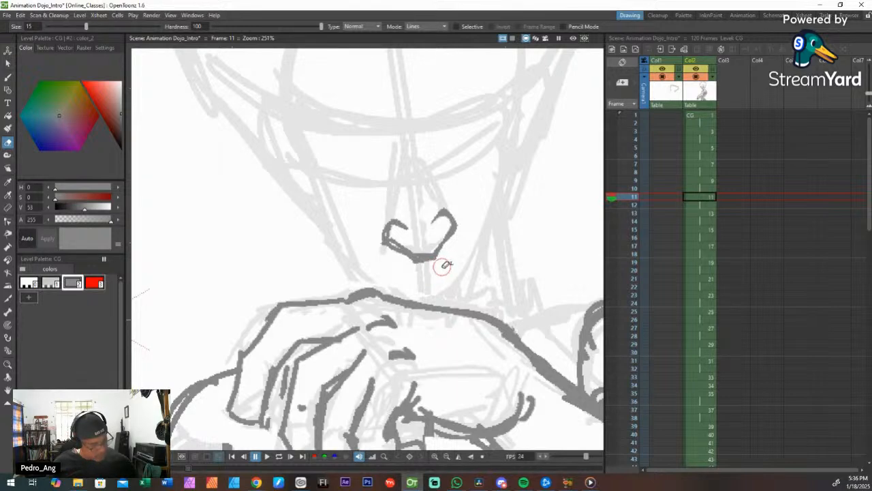
Step: Draw frame 11's upper lip and the curved line of the lower lip under the nose, comparing with frame 10
key("b")
key("Up")
key("Down")
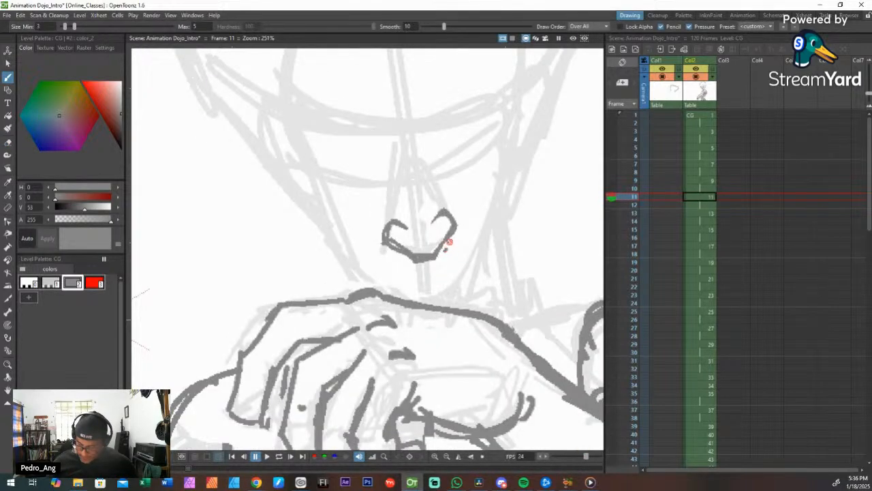
mouse_move(467, 238)
left_mouse_down()
mouse_move(388, 260)
mouse_move(449, 268)
mouse_move(407, 281)
mouse_move(455, 264)
left_mouse_up()
left_click_drag(397, 274, 414, 280)
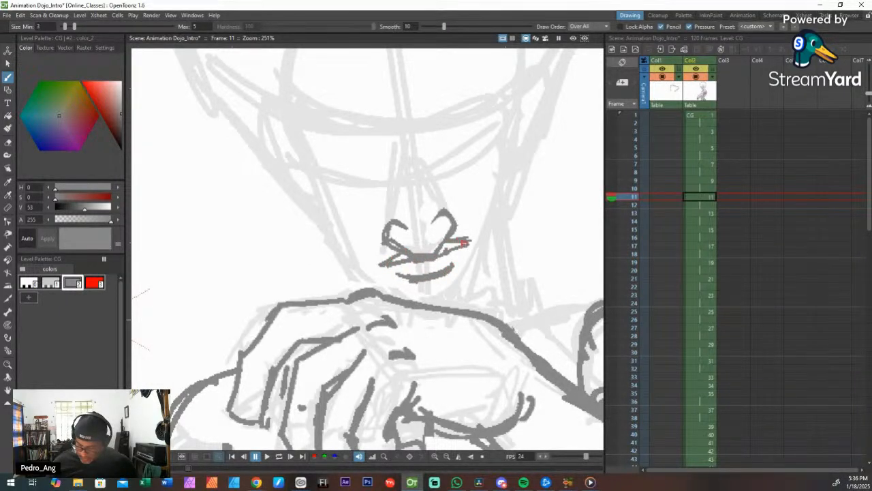
key("comma")
key("period")
key("comma")
key("period")
key("comma")
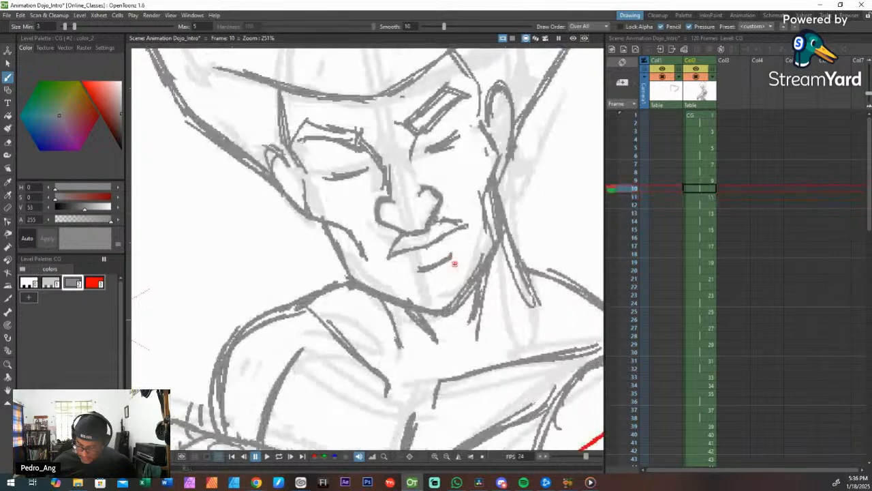
key("period")
Step: Draw the temple and cheekbone lines on both sides of frame 11's face, checking them against frame 10
mouse_move(315, 175)
left_mouse_down()
mouse_move(314, 194)
mouse_move(359, 249)
left_mouse_up()
left_click_drag(498, 146, 508, 187)
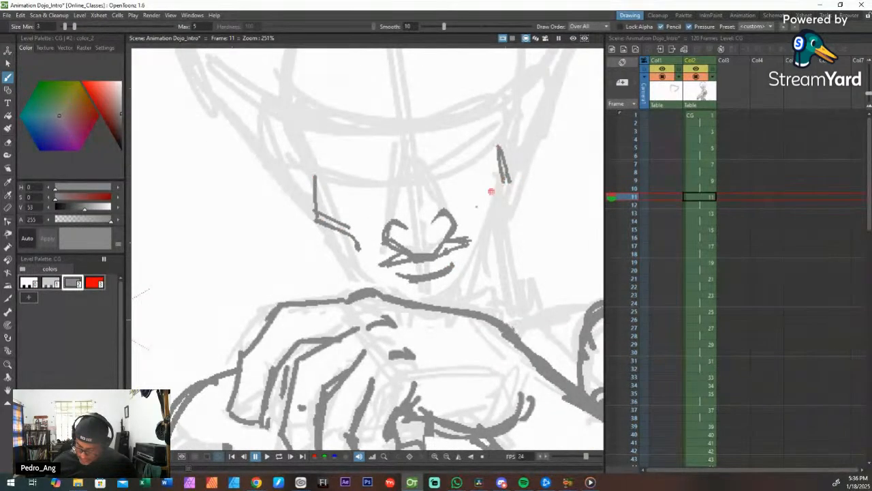
key("comma")
key("period")
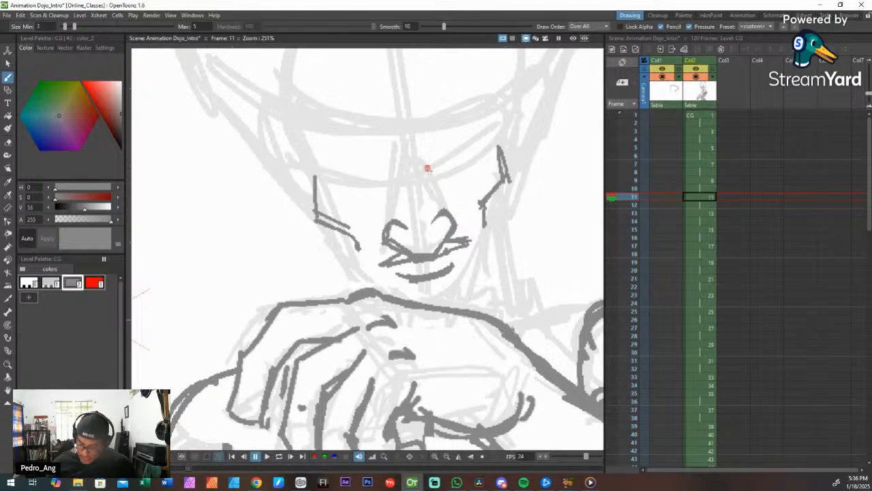
Step: Draw frame 11's slanted eyebrows and both eyes with their pupils, using frame 10 as reference
mouse_move(418, 160)
left_mouse_down()
mouse_move(430, 174)
mouse_move(492, 129)
mouse_move(481, 142)
left_mouse_up()
left_click_drag(484, 135, 508, 146)
left_click_drag(500, 147, 438, 182)
mouse_move(394, 164)
left_mouse_down()
mouse_move(389, 185)
mouse_move(347, 170)
mouse_move(315, 181)
mouse_move(322, 159)
mouse_move(336, 154)
mouse_move(387, 169)
mouse_move(379, 185)
mouse_move(319, 174)
mouse_move(322, 162)
mouse_move(362, 184)
left_mouse_up()
key("comma")
key("period")
mouse_move(461, 164)
left_mouse_down()
mouse_move(479, 176)
mouse_move(445, 193)
mouse_move(460, 167)
mouse_move(448, 188)
left_mouse_up()
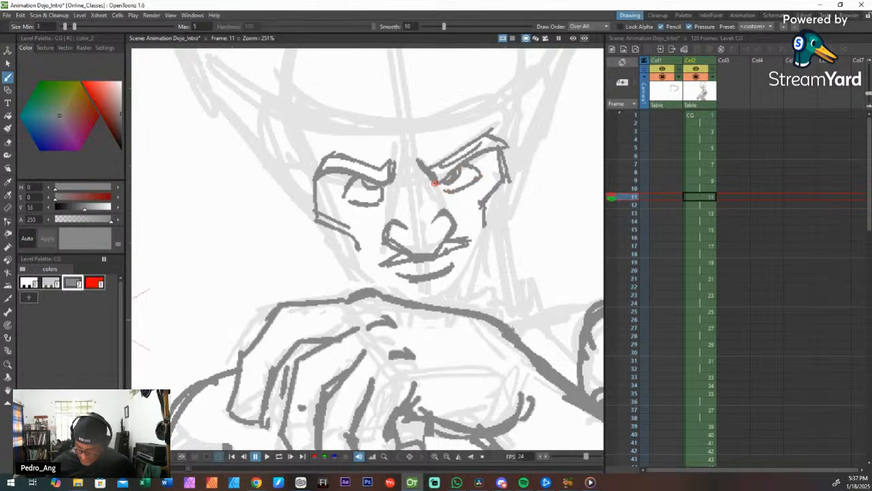
Step: Add the frown creases between frame 11's eyebrows and compare the face with frame 10
mouse_move(413, 163)
left_mouse_down()
mouse_move(441, 188)
mouse_move(427, 176)
mouse_move(430, 197)
mouse_move(388, 190)
left_mouse_up()
left_click_drag(433, 188, 437, 191)
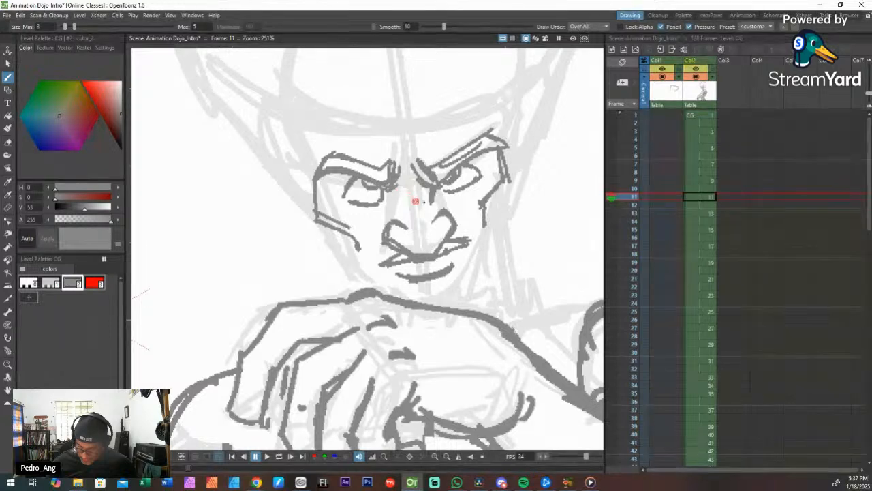
key("comma")
key("period")
key("comma")
key("period")
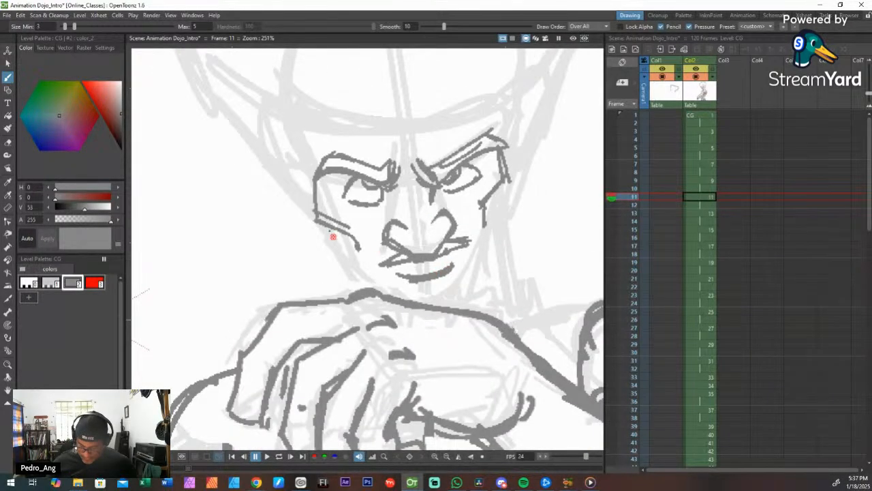
Step: Try jaw and chin lines on both sides of frame 11's face down to the hand, and compare them with frame 10
left_click_drag(333, 237, 347, 288)
mouse_move(495, 199)
left_mouse_down()
mouse_move(506, 265)
mouse_move(492, 259)
mouse_move(470, 306)
left_mouse_up()
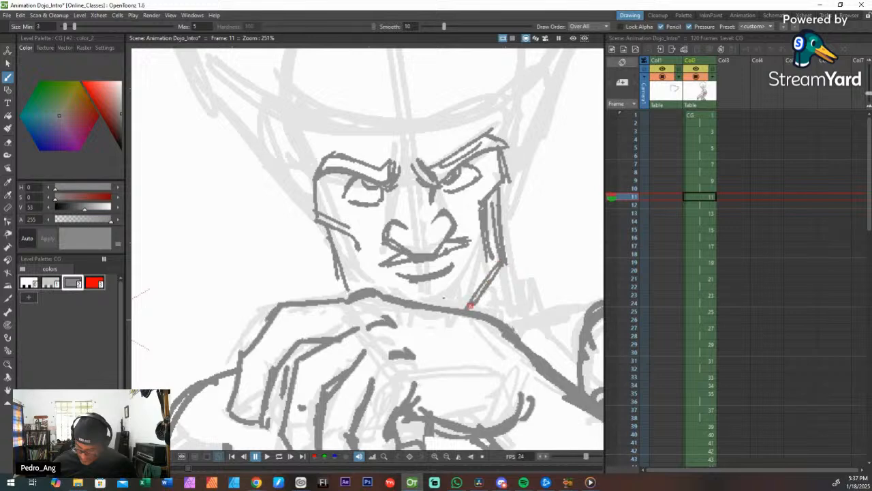
left_click_drag(346, 280, 371, 293)
mouse_move(322, 224)
left_mouse_down()
mouse_move(349, 281)
mouse_move(343, 262)
left_mouse_up()
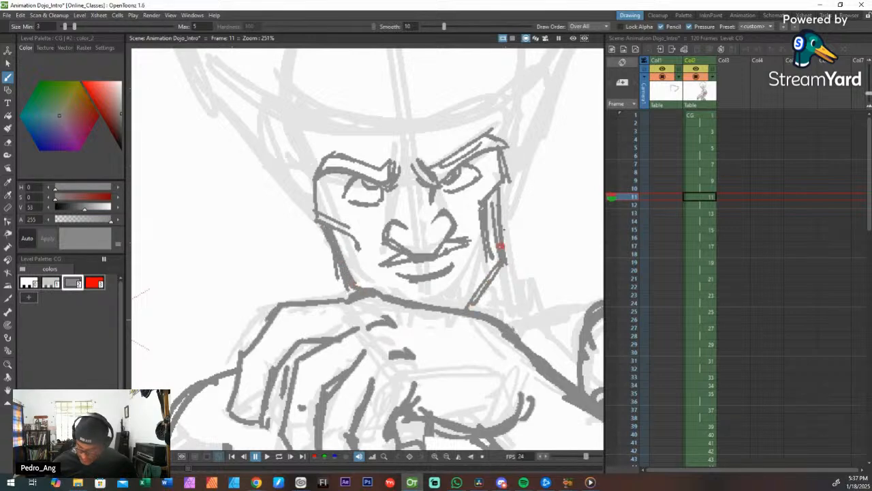
left_click_drag(499, 186, 495, 225)
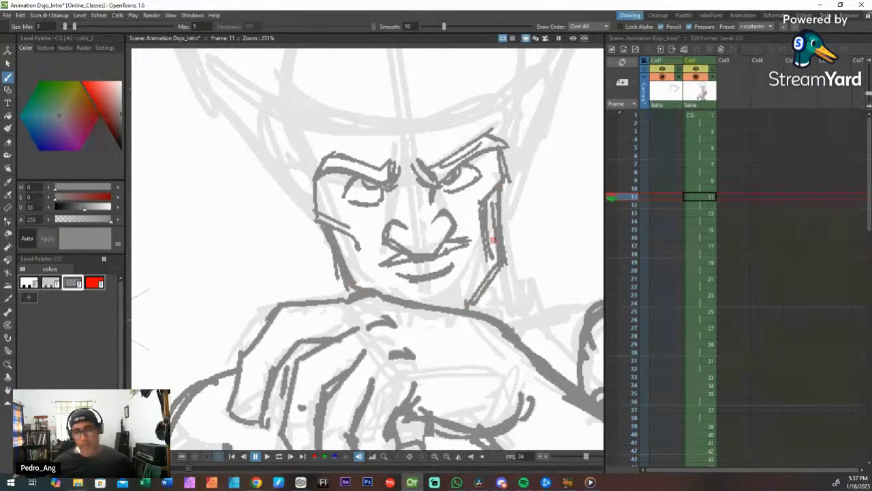
key("shift+space")
scroll(487, 257, "down", 3)
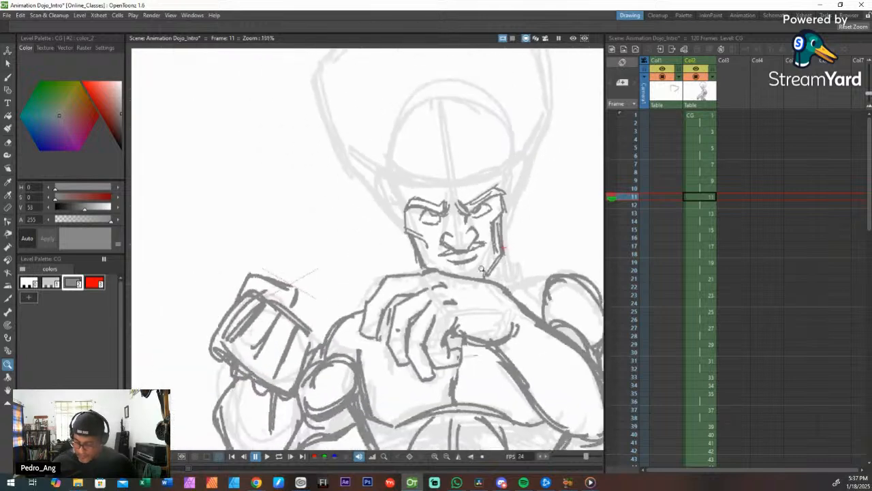
key("comma")
key("period")
key("period")
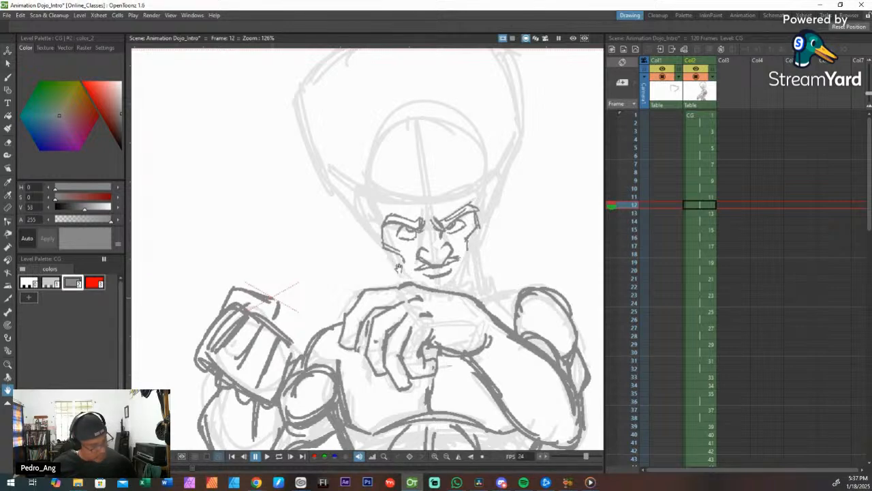
key("b")
left_click_drag(389, 252, 400, 277)
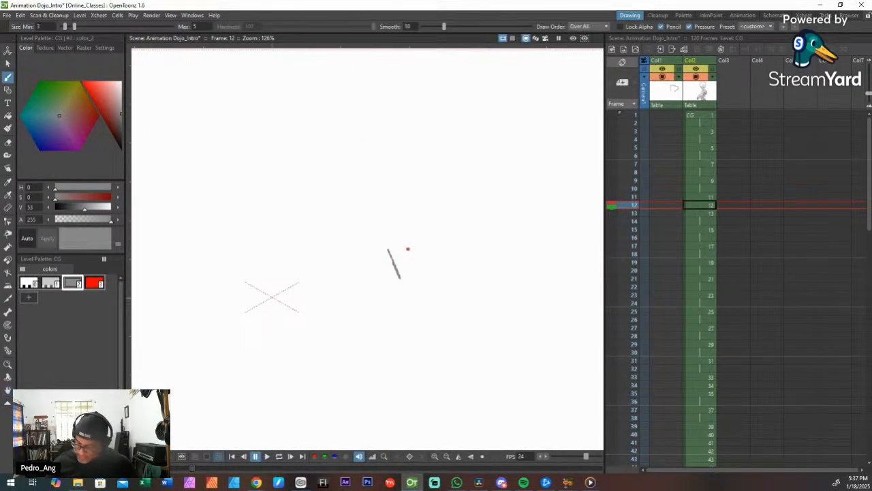
key("ctrl+z")
key("comma")
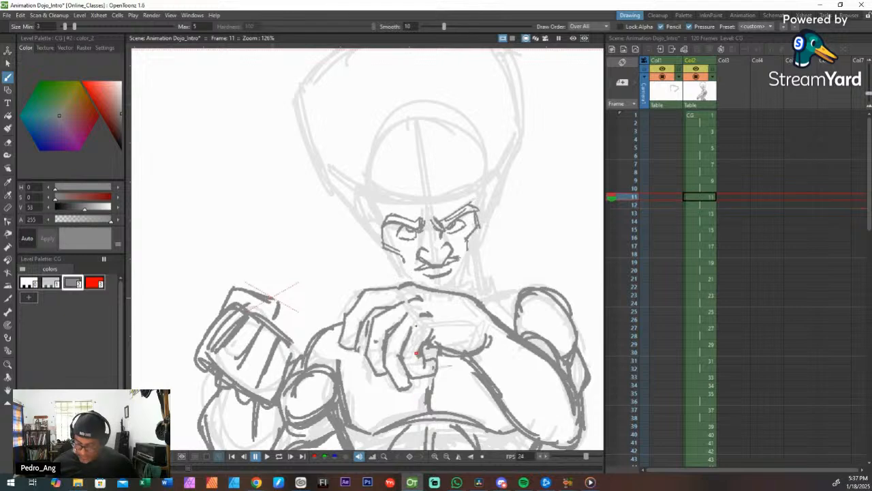
Step: Draw frame 11's jaw lines from both cheeks down to the raised hand and check them against frame 10
left_click_drag(394, 257, 404, 275)
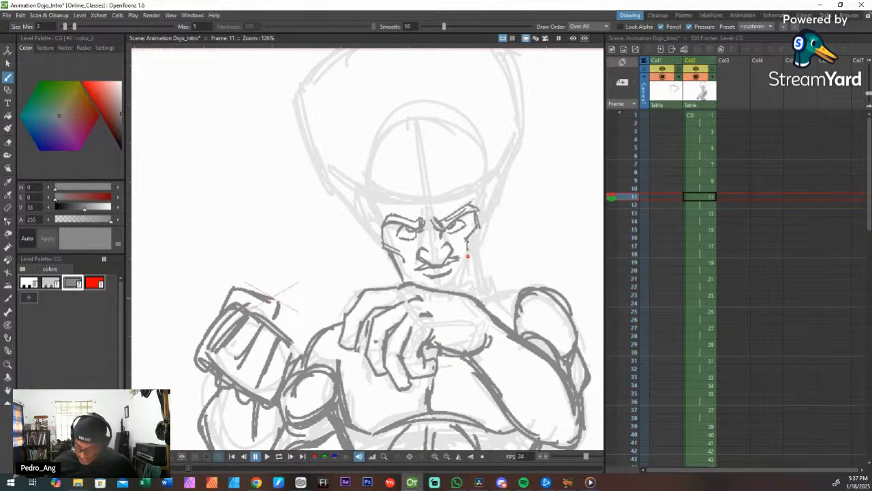
mouse_move(468, 232)
left_mouse_down()
mouse_move(469, 268)
mouse_move(456, 287)
left_mouse_up()
key("comma")
key("period")
key("comma")
key("period")
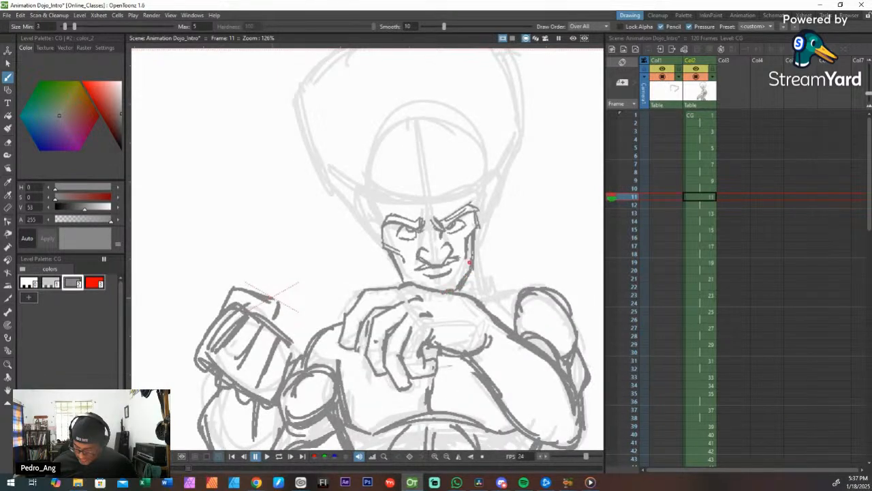
key("comma")
key("period")
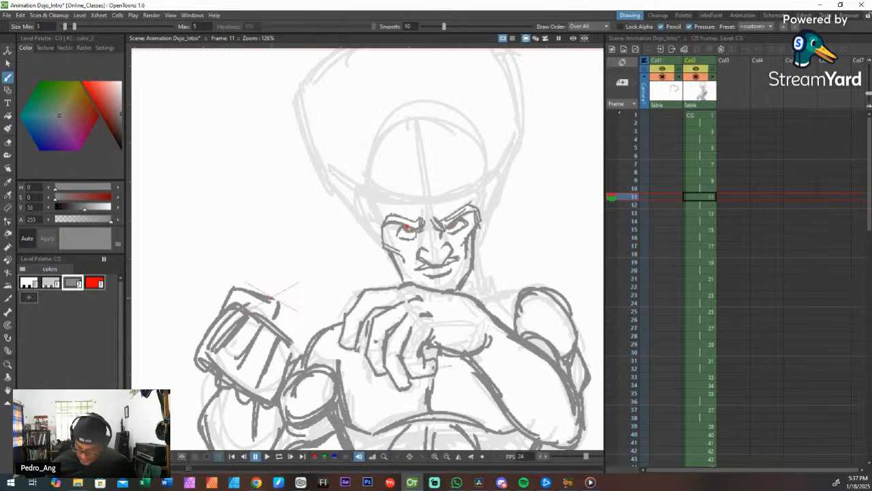
Step: Compare with frame 10 and draw the ears on both sides of frame 11's head
key("comma")
key("period")
left_click_drag(368, 210, 376, 235)
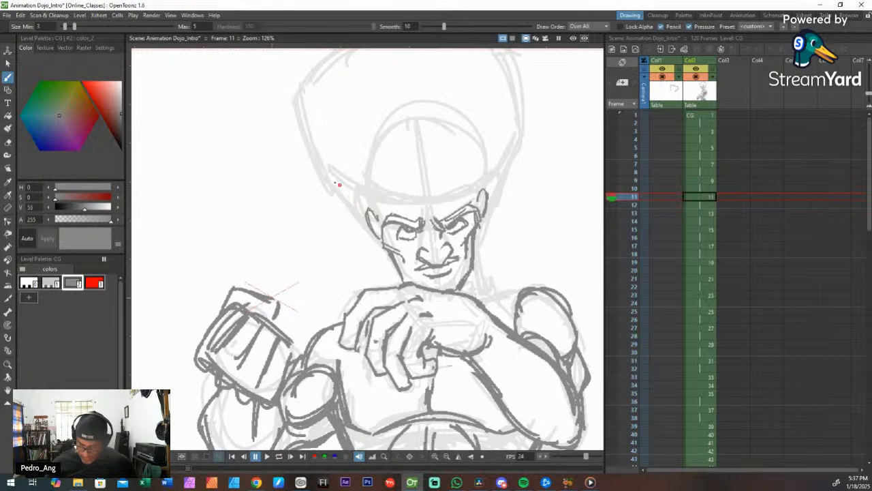
Step: Draw the curved lower edge of the hair across frame 11's forehead and compare it with frame 10
mouse_move(339, 184)
left_mouse_down()
mouse_move(426, 203)
mouse_move(478, 181)
left_mouse_up()
mouse_move(514, 140)
left_mouse_down()
mouse_move(429, 206)
mouse_move(321, 173)
mouse_move(378, 206)
left_mouse_up()
key("Up")
key("Down")
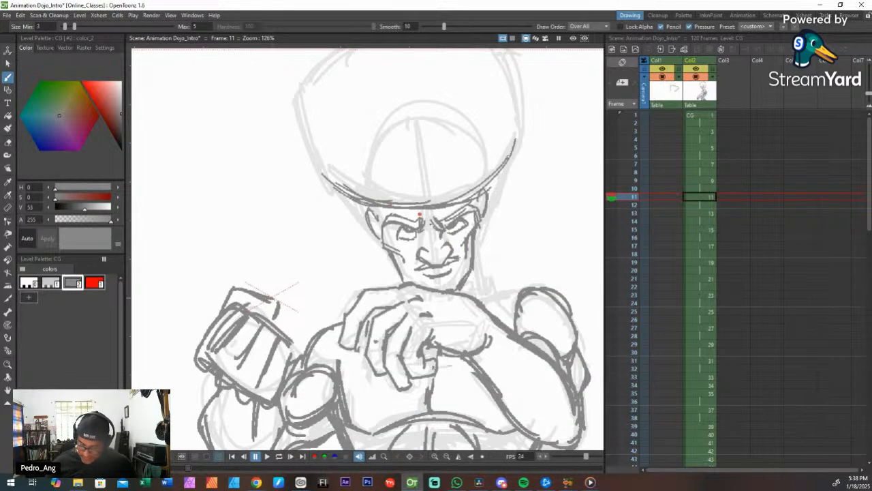
Step: Turn on frame 9 as a fixed onion-skin reference behind frame 11's drawing
left_click(611, 180)
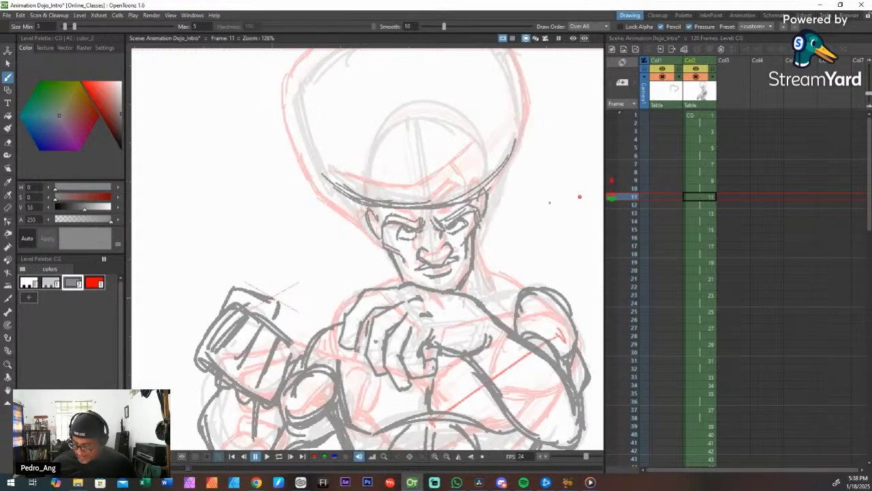
key("space")
scroll(480, 189, "down", 3)
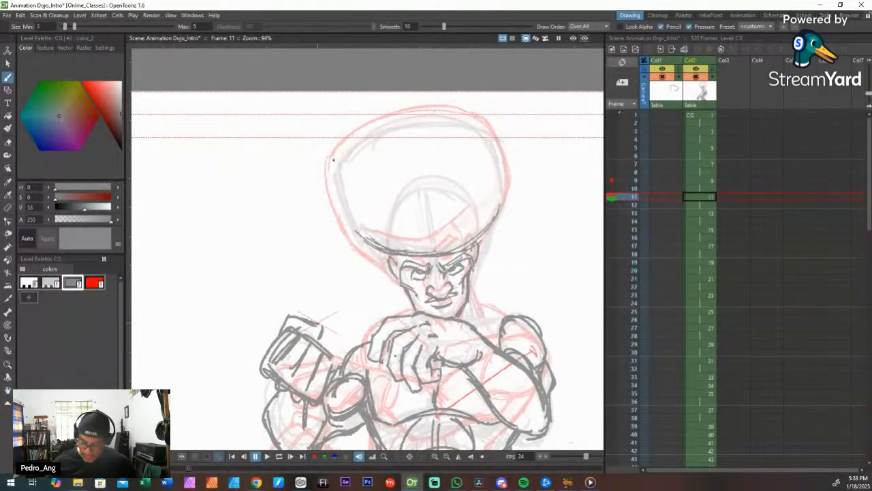
mouse_move(333, 160)
left_mouse_down()
mouse_move(343, 139)
mouse_move(452, 115)
left_mouse_up()
mouse_move(369, 126)
left_mouse_down()
mouse_move(379, 118)
mouse_move(493, 122)
mouse_move(362, 142)
mouse_move(398, 120)
mouse_move(491, 128)
mouse_move(514, 203)
left_mouse_up()
key("ctrl+z")
key("ctrl+z")
key("ctrl+z")
Step: Draw the outline of frame 11's large hair across the top and down both sides to the ears
left_click_drag(347, 143, 457, 108)
mouse_move(332, 164)
left_mouse_down()
mouse_move(350, 241)
mouse_move(395, 280)
left_mouse_up()
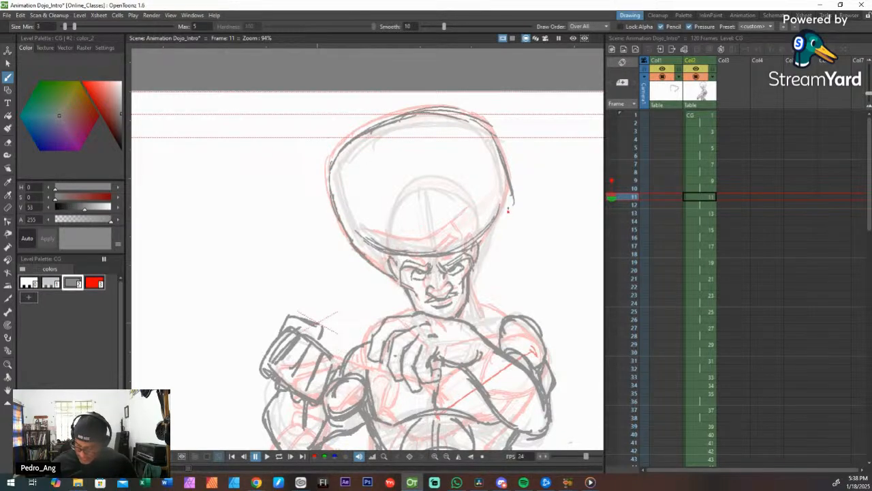
mouse_move(511, 183)
left_mouse_down()
mouse_move(500, 225)
mouse_move(480, 254)
left_mouse_up()
mouse_move(513, 198)
left_mouse_down()
mouse_move(477, 258)
mouse_move(491, 237)
left_mouse_up()
mouse_move(488, 132)
left_mouse_down()
mouse_move(444, 109)
mouse_move(415, 110)
mouse_move(367, 132)
left_mouse_up()
Step: Erase excess line from the top of the hair and redraw its upper-left curve
key("a")
mouse_move(481, 115)
left_mouse_down()
mouse_move(382, 118)
mouse_move(337, 157)
mouse_move(420, 117)
left_mouse_up()
key("b")
mouse_move(336, 156)
left_mouse_down()
mouse_move(362, 127)
mouse_move(398, 116)
left_mouse_up()
key("ctrl+z")
mouse_move(331, 171)
left_mouse_down()
mouse_move(353, 142)
mouse_move(398, 116)
left_mouse_up()
Step: Rotate the canvas, undo the last hair stroke, redraw the hair's left side up to the crown, and reset the canvas rotation
key("shift+space")
left_click_drag(504, 133, 513, 164)
key("ctrl+space")
left_click_drag(517, 176, 433, 96)
key("space")
left_click_drag(398, 74, 384, 127)
key("ctrl+z")
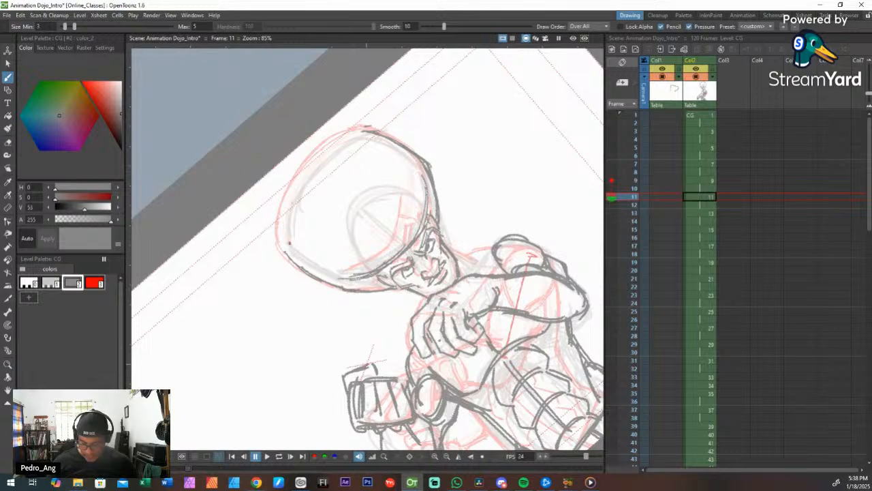
left_click_drag(284, 252, 286, 195)
mouse_move(285, 232)
left_mouse_down()
mouse_move(303, 167)
mouse_move(328, 141)
left_mouse_up()
left_click_drag(300, 171, 285, 255)
mouse_move(285, 218)
left_mouse_down()
mouse_move(314, 160)
mouse_move(365, 130)
left_mouse_up()
key("r")
key("a")
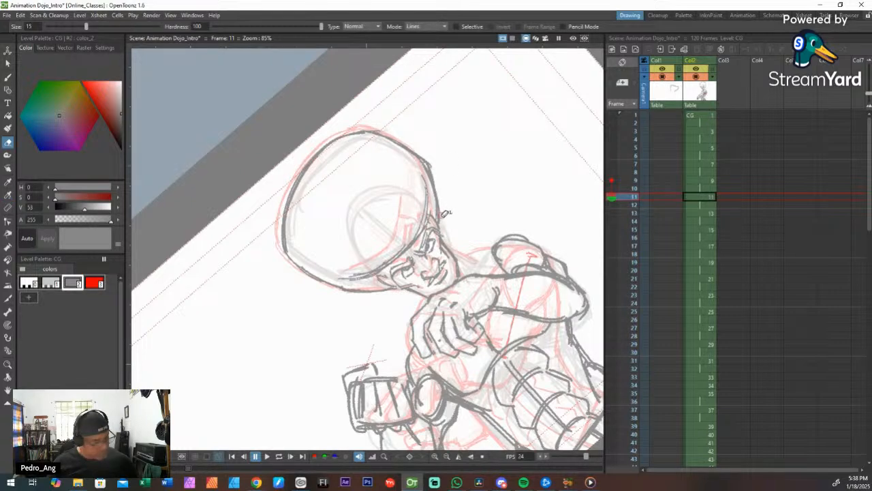
key("alt+0")
scroll(477, 203, "down", 3)
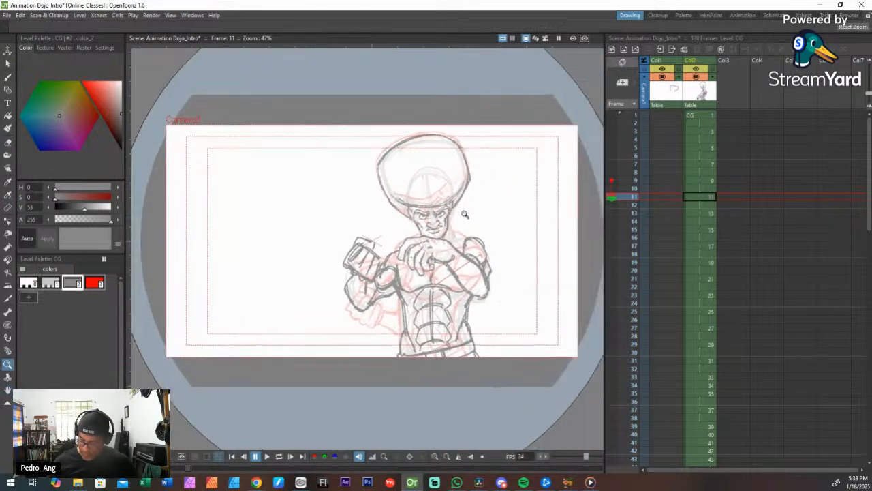
Step: Draw frame 11's neck line and the shoulder slopes on both sides of the jaw
scroll(463, 184, "up", 5)
key("b")
left_click_drag(416, 169, 441, 238)
mouse_move(420, 190)
left_mouse_down()
mouse_move(443, 247)
mouse_move(507, 251)
left_mouse_up()
left_click_drag(458, 230, 508, 257)
mouse_move(290, 237)
left_mouse_down()
mouse_move(232, 275)
mouse_move(360, 189)
left_mouse_up()
Step: Erase the old shoulder and upper-arm lines between the raised fist and the chest
key("space")
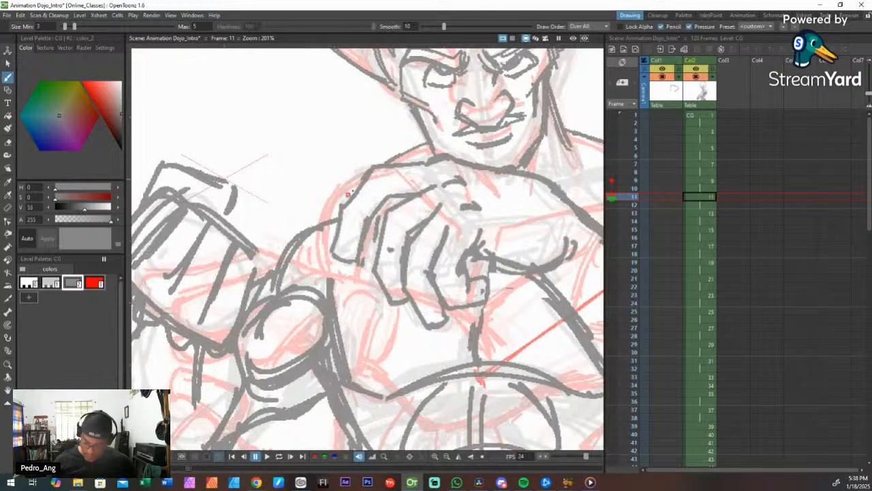
key("a")
mouse_move(334, 220)
left_mouse_down()
mouse_move(298, 232)
mouse_move(293, 280)
mouse_move(301, 320)
mouse_move(310, 313)
mouse_move(317, 304)
mouse_move(269, 350)
mouse_move(280, 266)
mouse_move(260, 308)
mouse_move(249, 362)
mouse_move(276, 353)
left_mouse_up()
mouse_move(291, 405)
left_mouse_down()
mouse_move(302, 370)
mouse_move(276, 411)
mouse_move(250, 424)
left_mouse_up()
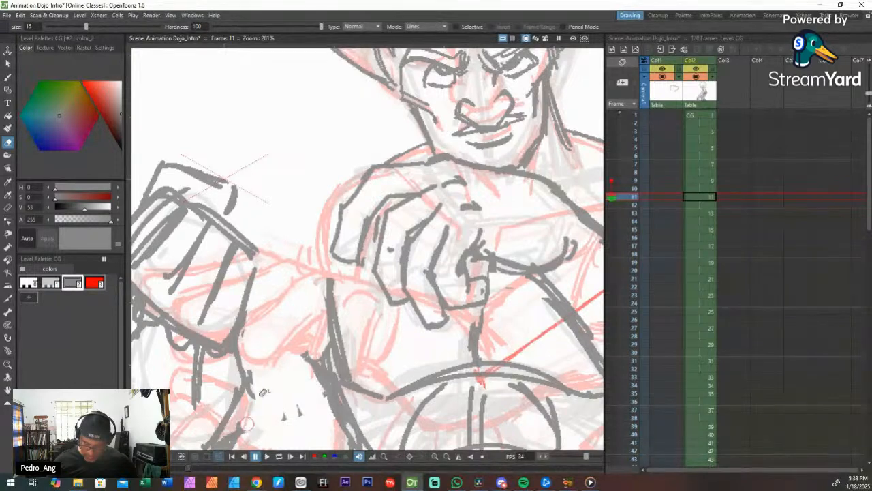
key("space")
left_click_drag(365, 202, 415, 156)
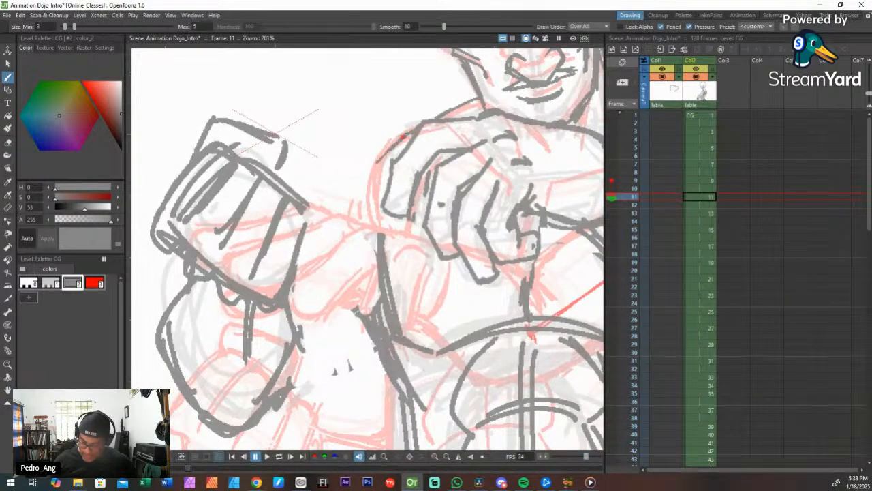
Step: Redraw the rounded shoulder outline from the hand under the chin down to the raised fist
key("b")
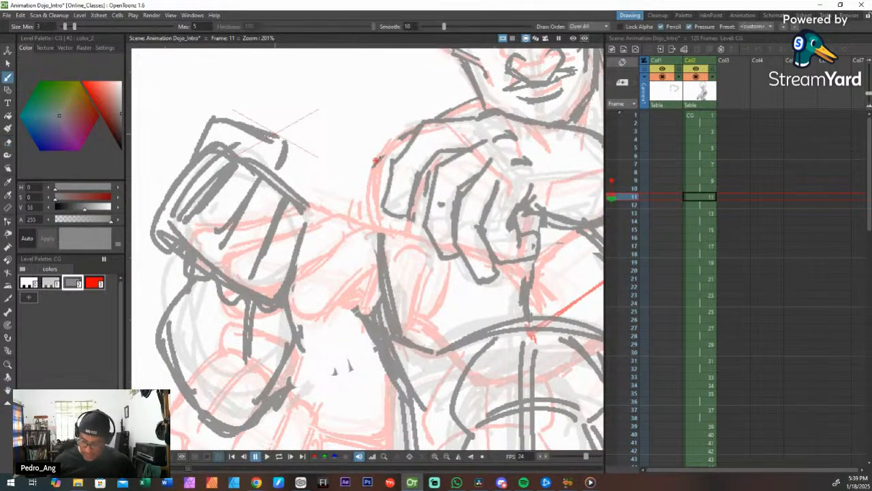
mouse_move(385, 145)
left_mouse_down()
mouse_move(308, 242)
mouse_move(372, 148)
left_mouse_up()
left_click_drag(318, 192, 310, 218)
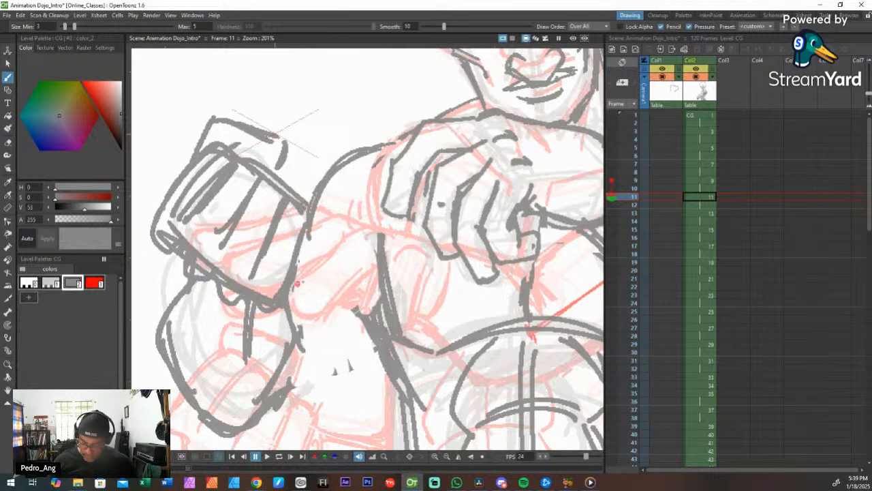
Step: Draw the foreshortened upper arm as an oval between the raised fist and the chest
mouse_move(299, 282)
left_mouse_down()
mouse_move(349, 250)
mouse_move(366, 234)
left_mouse_up()
mouse_move(312, 266)
left_mouse_down()
mouse_move(359, 231)
mouse_move(314, 342)
left_mouse_up()
mouse_move(368, 256)
left_mouse_down()
mouse_move(299, 282)
mouse_move(374, 290)
left_mouse_up()
mouse_move(297, 325)
left_mouse_down()
mouse_move(292, 299)
mouse_move(304, 261)
left_mouse_up()
left_click_drag(300, 320, 373, 279)
mouse_move(327, 328)
left_mouse_down()
mouse_move(373, 281)
mouse_move(361, 307)
left_mouse_up()
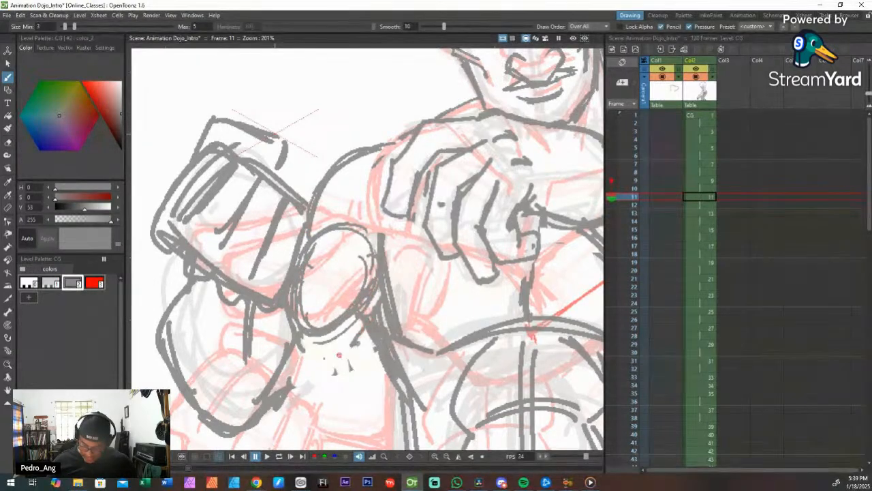
Step: Draw the underside of the arm below the oval and tie the oval and shoulder lines into the body
mouse_move(360, 342)
left_mouse_down()
mouse_move(292, 383)
mouse_move(355, 344)
left_mouse_up()
mouse_move(362, 321)
left_mouse_down()
mouse_move(346, 351)
mouse_move(359, 335)
left_mouse_up()
left_click_drag(368, 313, 377, 287)
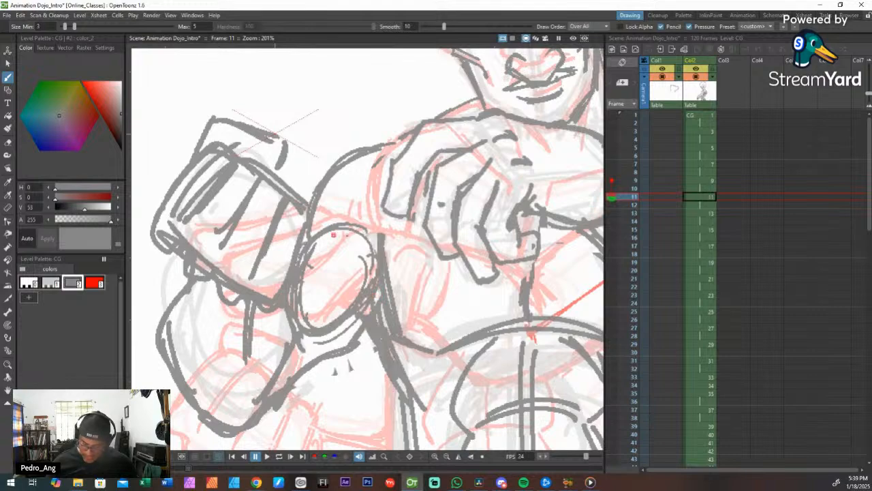
left_click_drag(348, 234, 304, 242)
left_click_drag(381, 148, 395, 145)
Step: Reinforce the shoulder outline beside the raised fist and the contour of the oval upper arm
left_click_drag(451, 210, 451, 272)
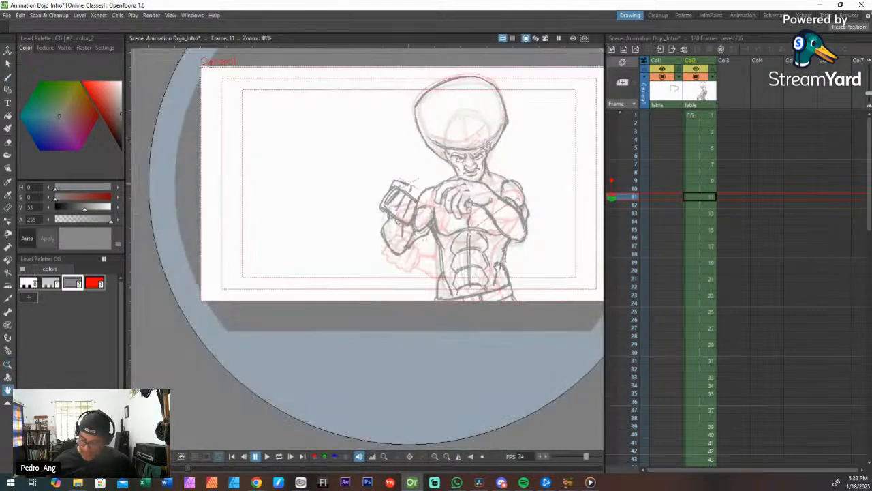
mouse_move(439, 229)
left_mouse_down()
mouse_move(414, 215)
mouse_move(410, 174)
left_mouse_up()
left_click_drag(408, 209, 416, 176)
mouse_move(444, 128)
left_mouse_down()
mouse_move(471, 116)
mouse_move(455, 123)
left_mouse_up()
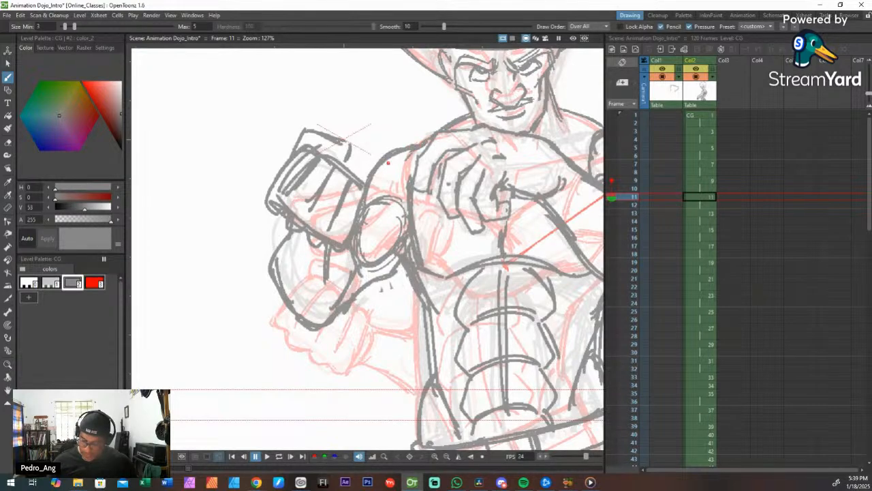
left_click_drag(374, 173, 419, 141)
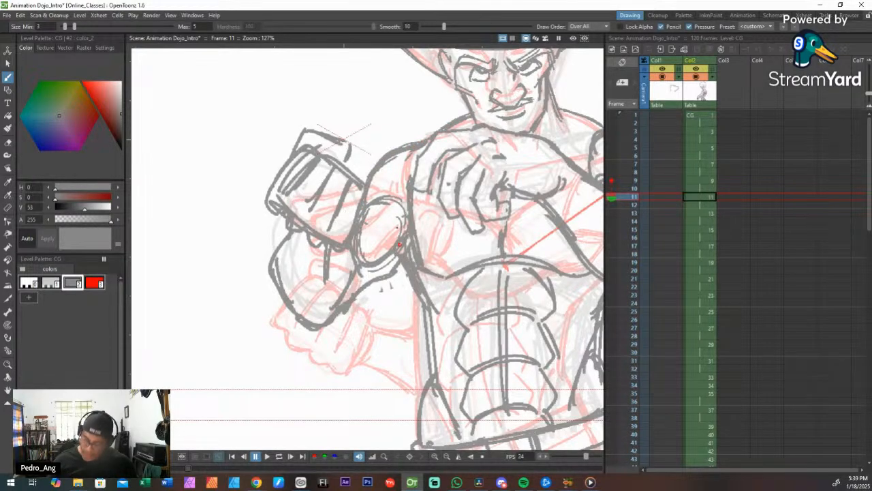
mouse_move(382, 197)
left_mouse_down()
mouse_move(401, 207)
mouse_move(366, 205)
mouse_move(370, 259)
left_mouse_up()
Step: Add a contour stroke to the opposite shoulder, above the bent elbow
key("shift+space")
mouse_move(434, 213)
left_mouse_down()
mouse_move(418, 233)
mouse_move(464, 218)
left_mouse_up()
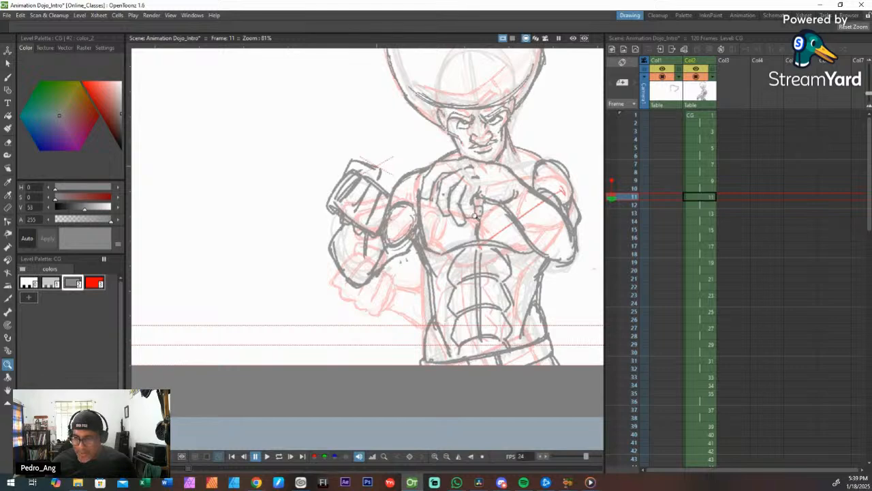
key("space")
left_click_drag(501, 169, 429, 229)
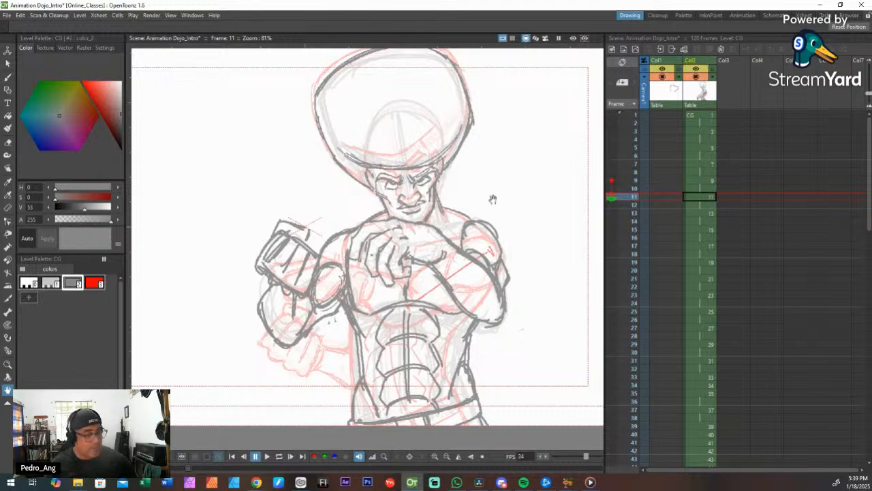
key("shift+space")
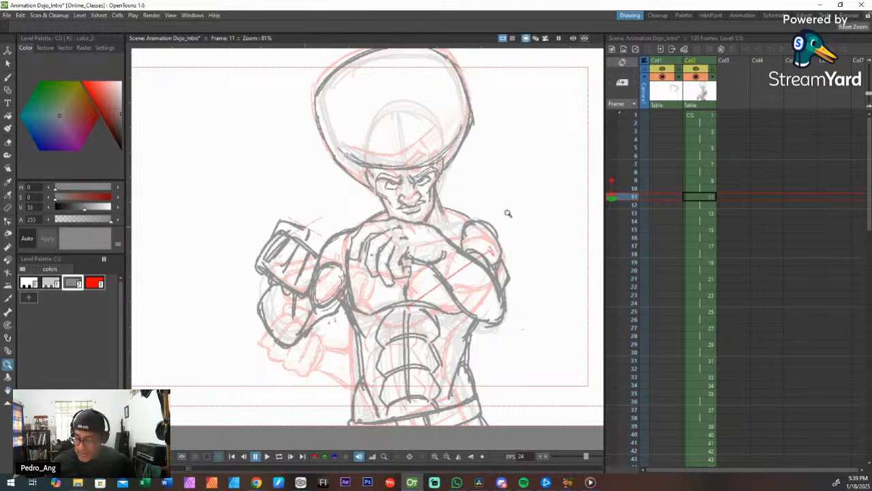
mouse_move(507, 214)
left_mouse_down()
mouse_move(505, 226)
mouse_move(503, 212)
left_mouse_up()
key("v")
key("b")
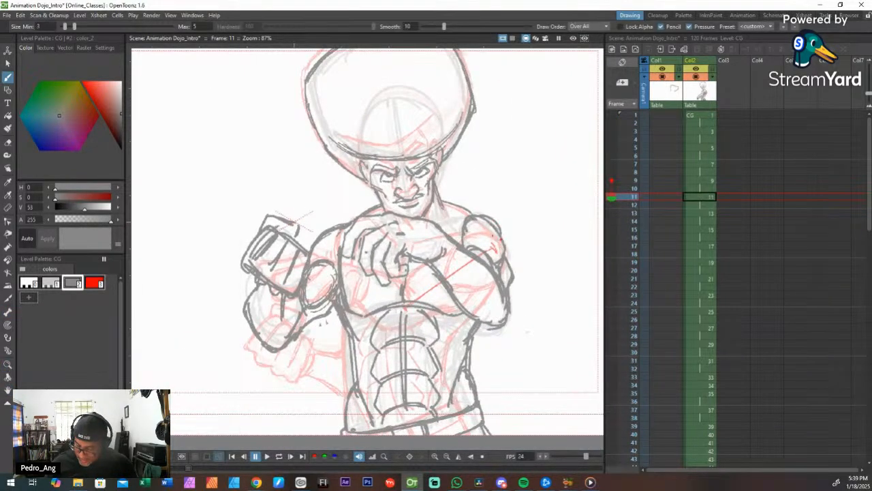
left_click_drag(503, 241, 471, 216)
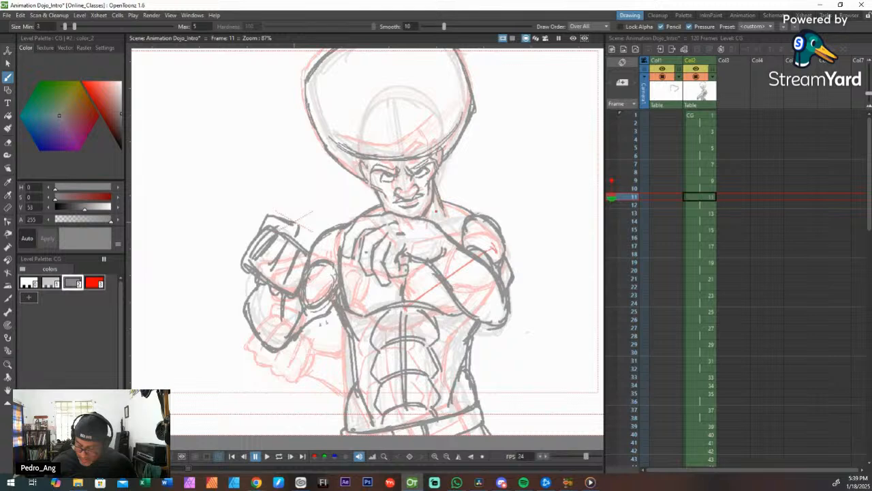
Step: Select frame 1 in the drawing column with the full camera frame in view, and switch to Chrome
key("shift+space")
left_click_drag(468, 154, 470, 169)
key("space")
left_click_drag(431, 141, 383, 165)
key("shift+space")
left_click_drag(446, 210, 481, 205)
key("space")
left_click(702, 116)
key("shift+space")
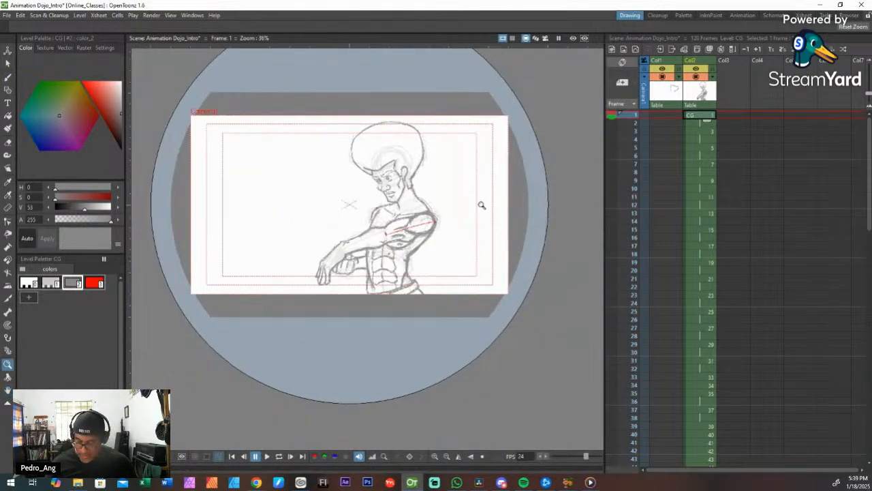
key("space")
key("p")
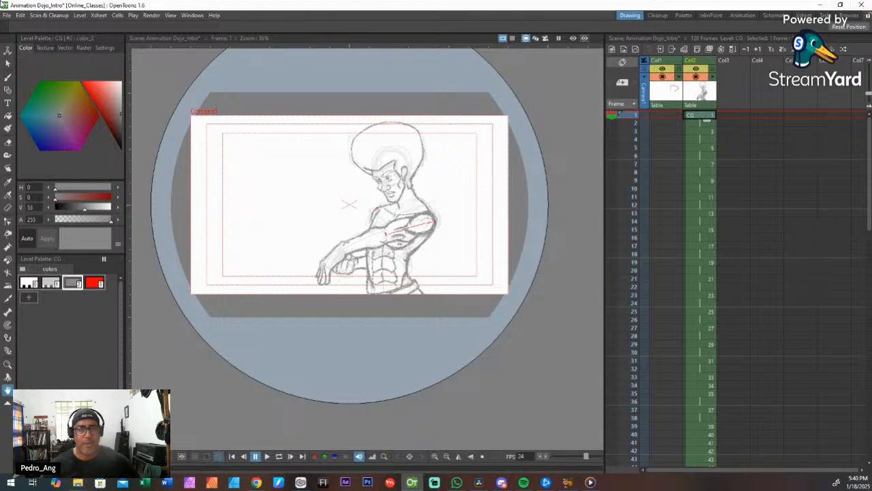
key("alt+Tab")
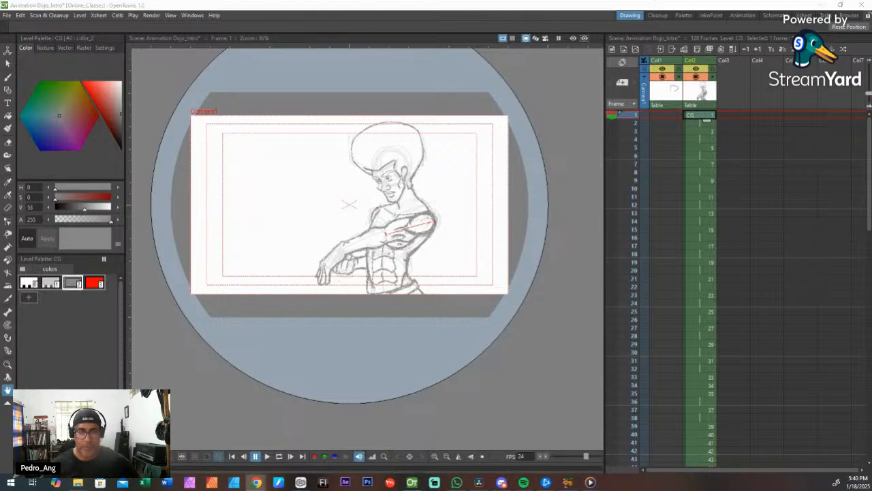